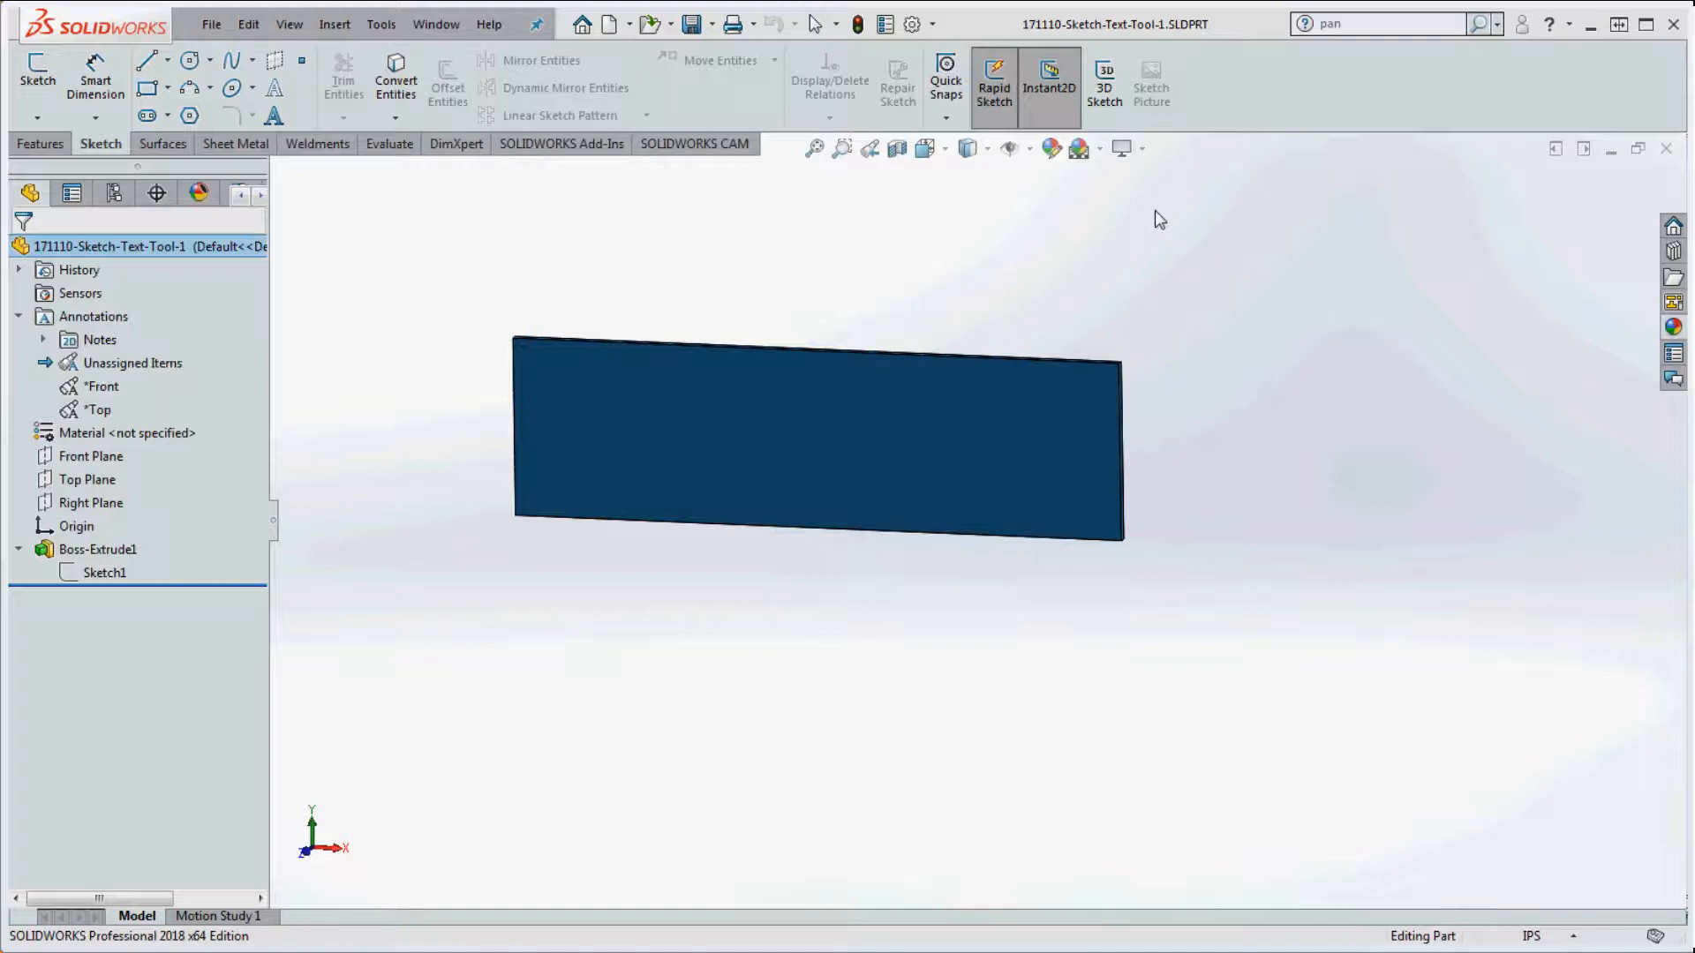
Step: Start the Note tool to annotate the plate model
{"action": "left_click", "coordinate": [1382, 190]}
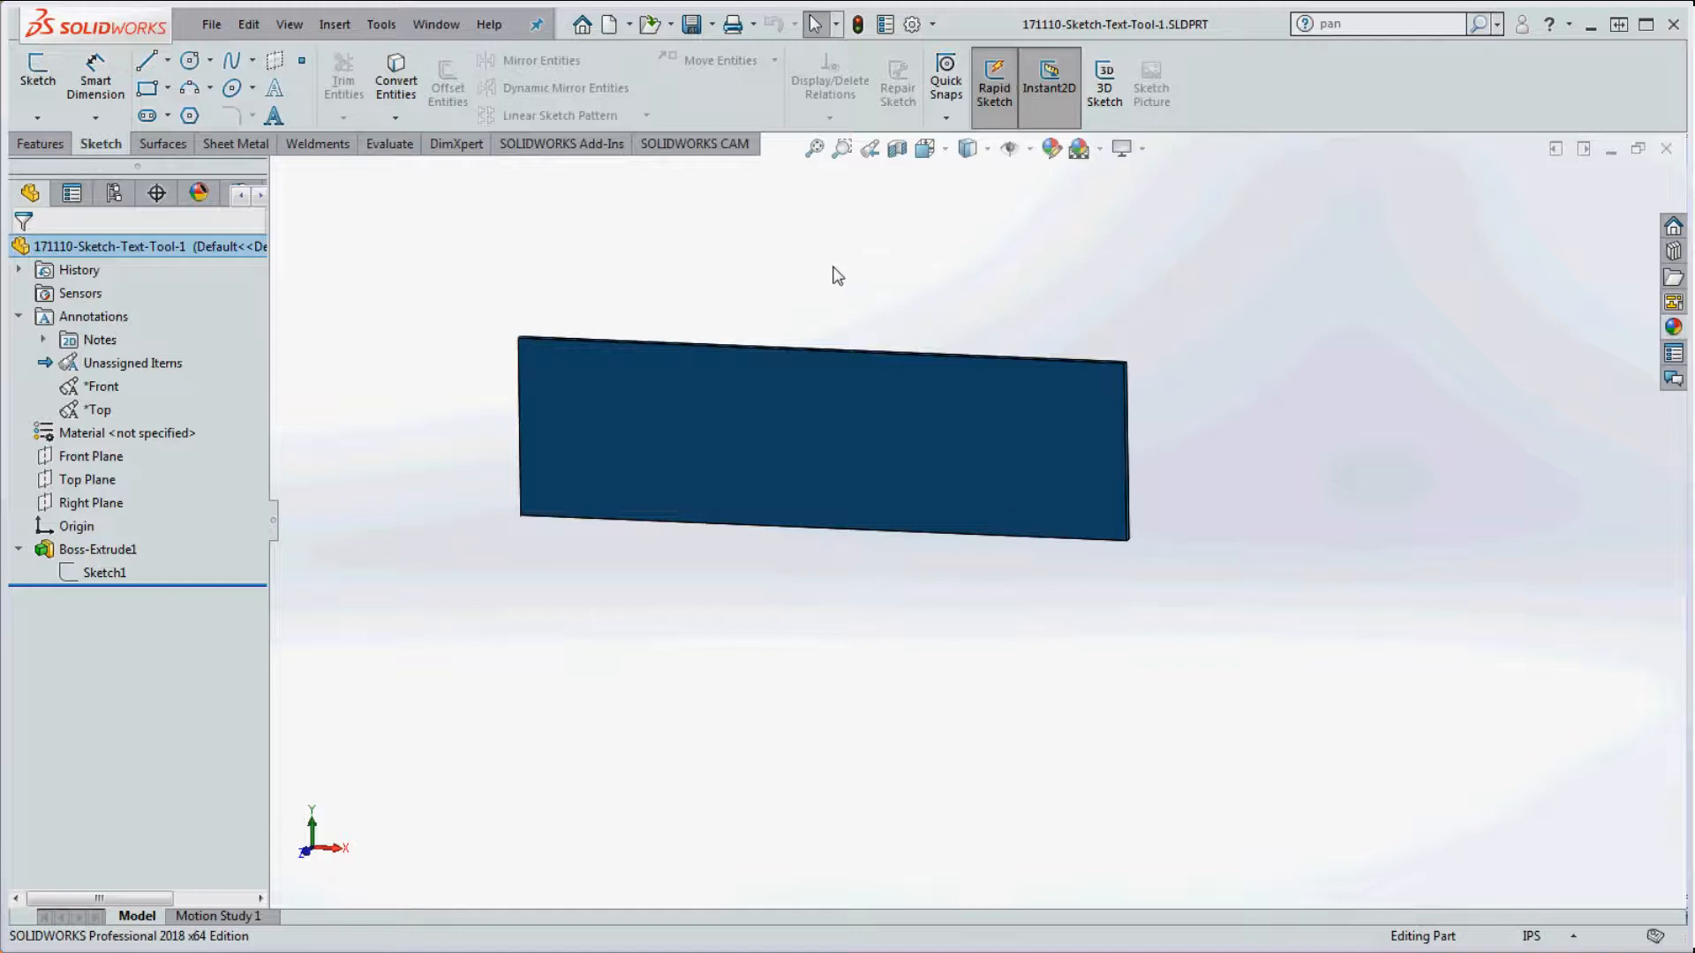
{"action": "left_click", "coordinate": [273, 116]}
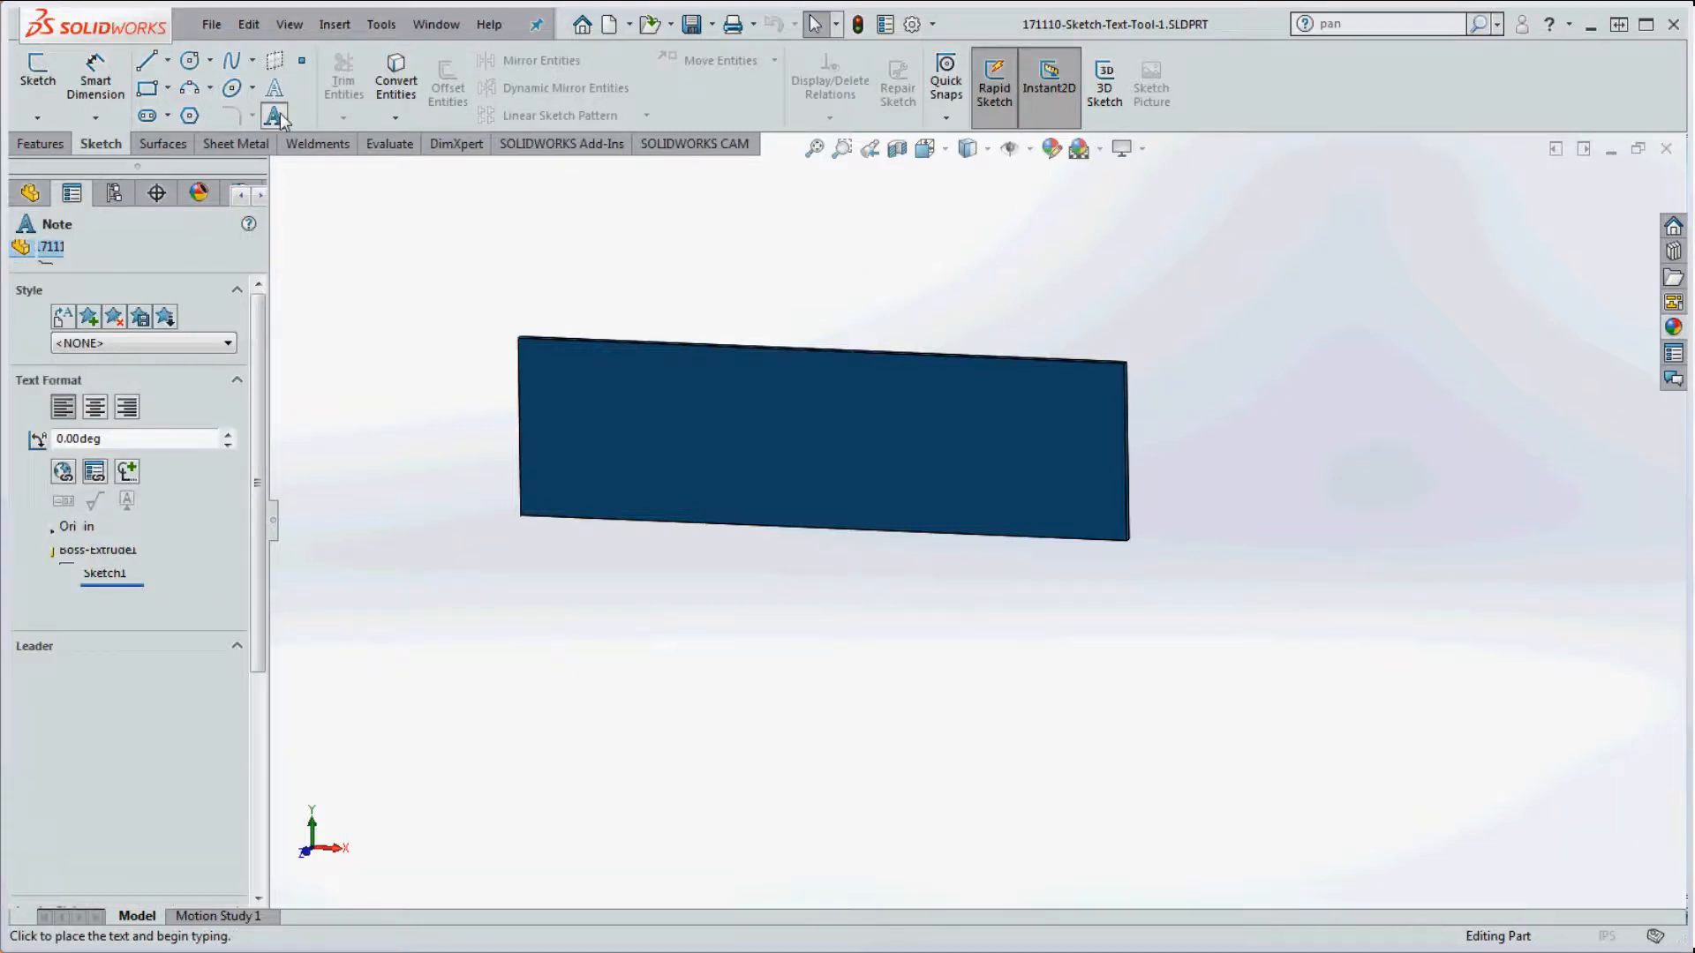
Step: Add a leader note reading 'MAKE THIS A RECTANGLE' anchored on the plate face
{"action": "left_click", "coordinate": [618, 383]}
{"action": "left_click", "coordinate": [731, 275]}
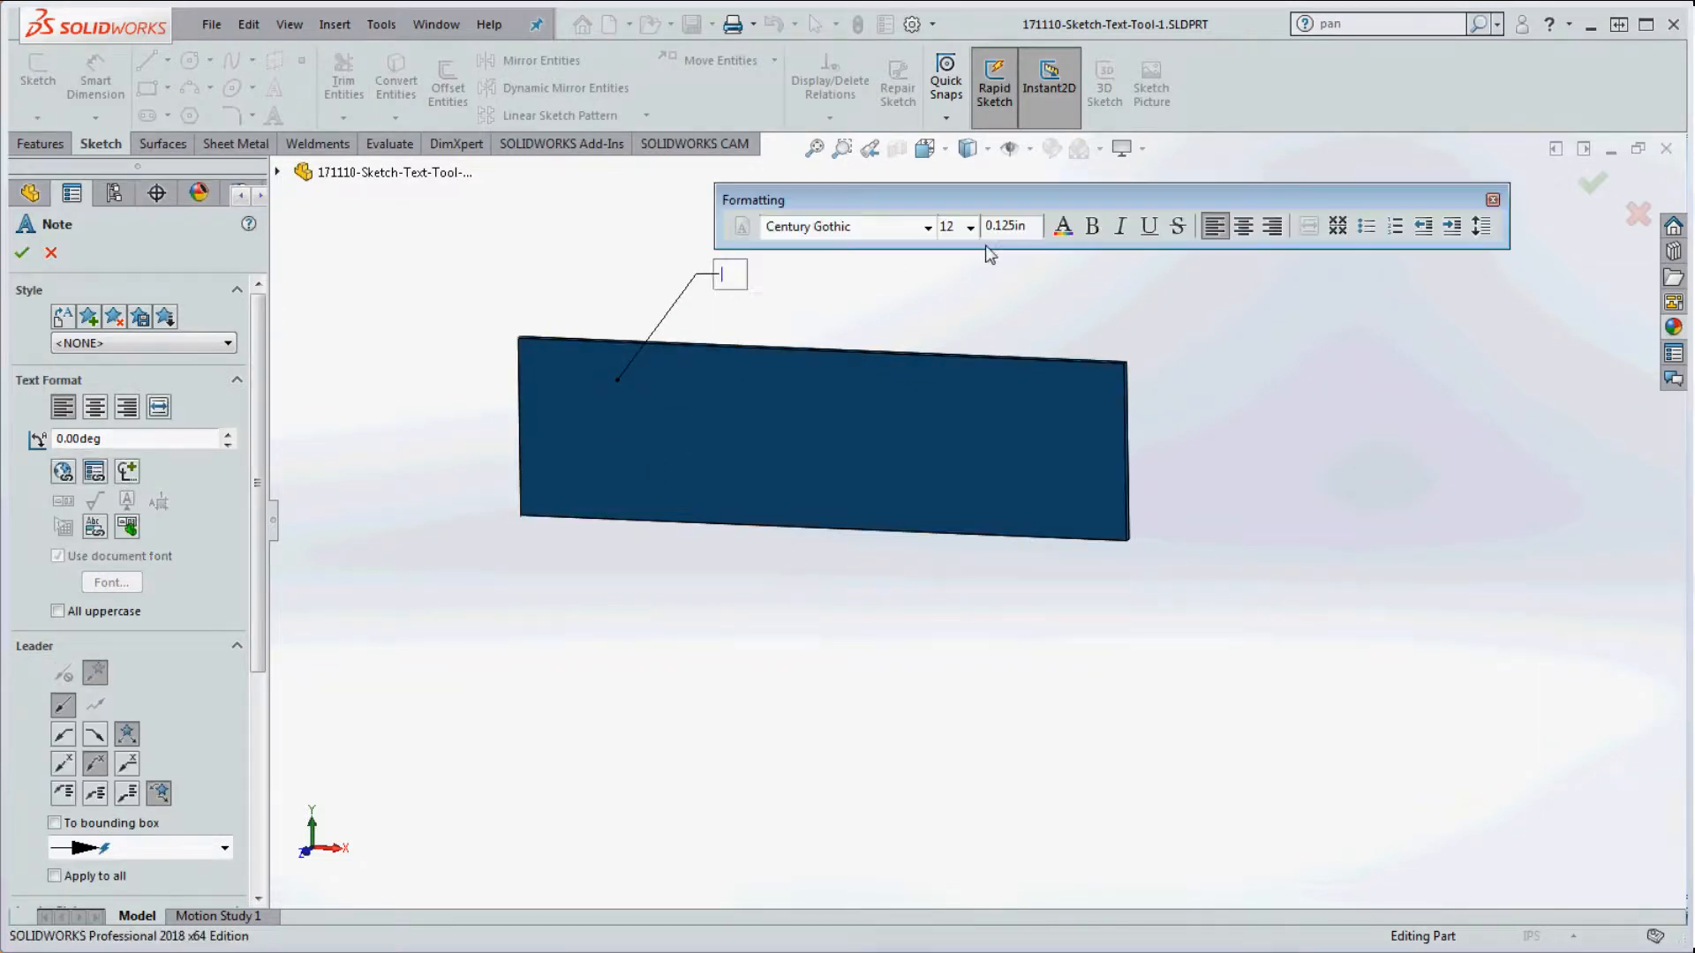
{"action": "type", "text": "MAKE THIS A RECTANGLE"}
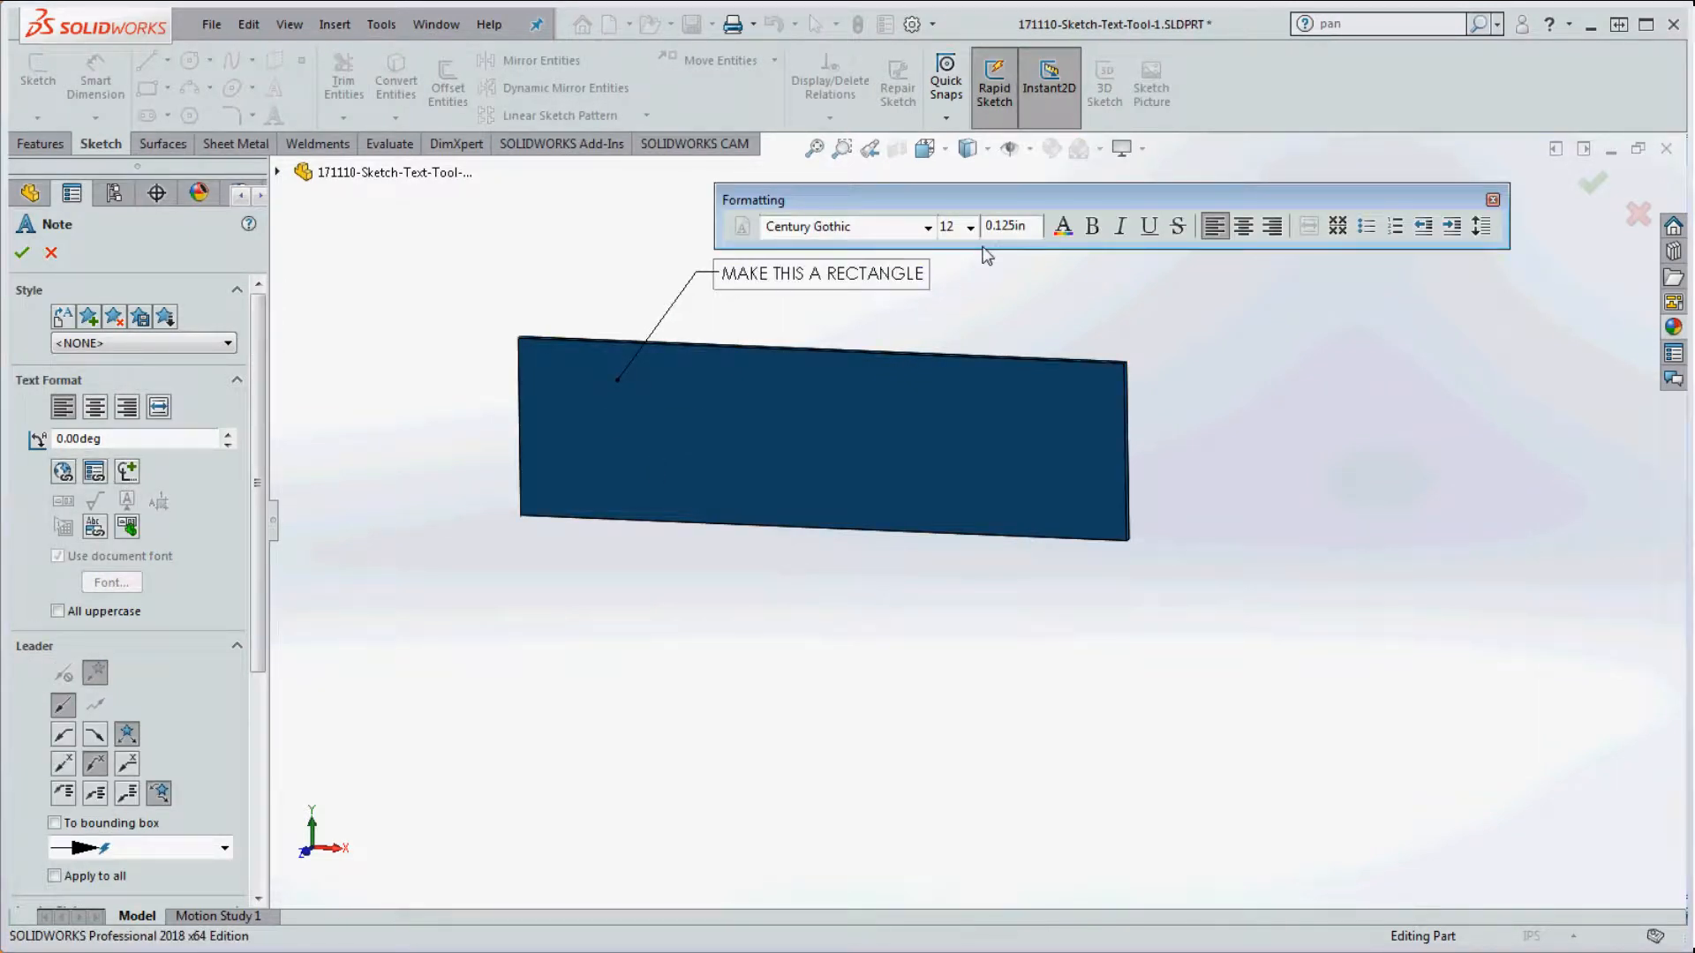
{"action": "left_click", "coordinate": [1033, 313]}
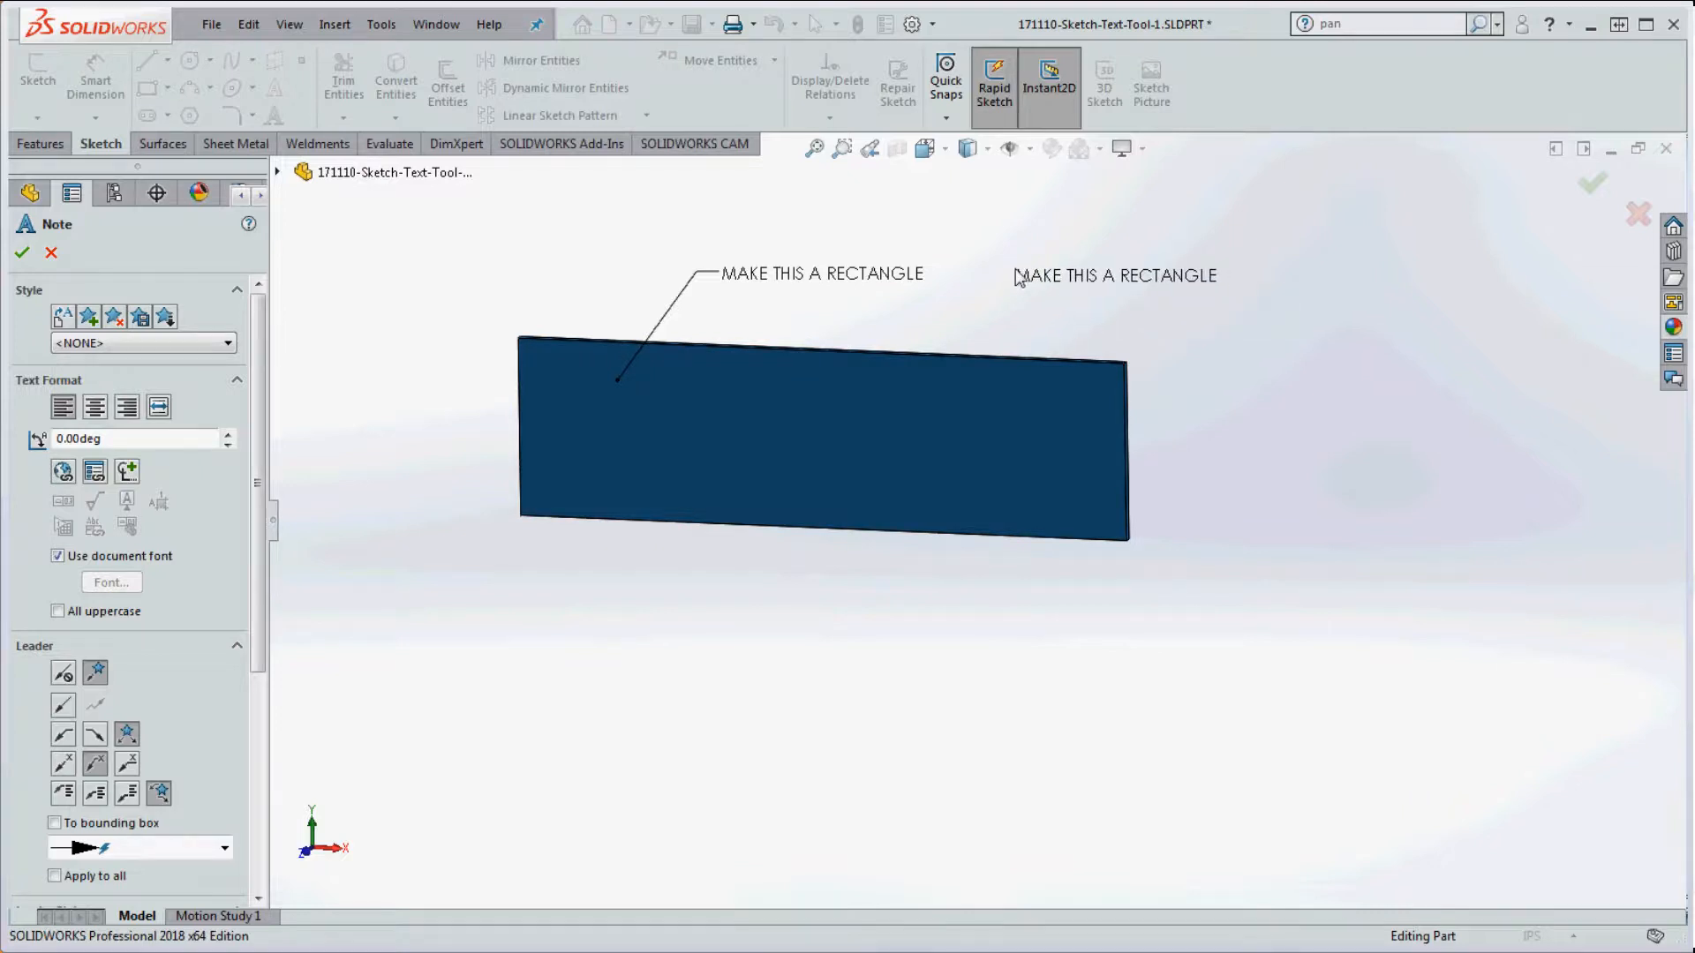
{"action": "key", "text": "Escape"}
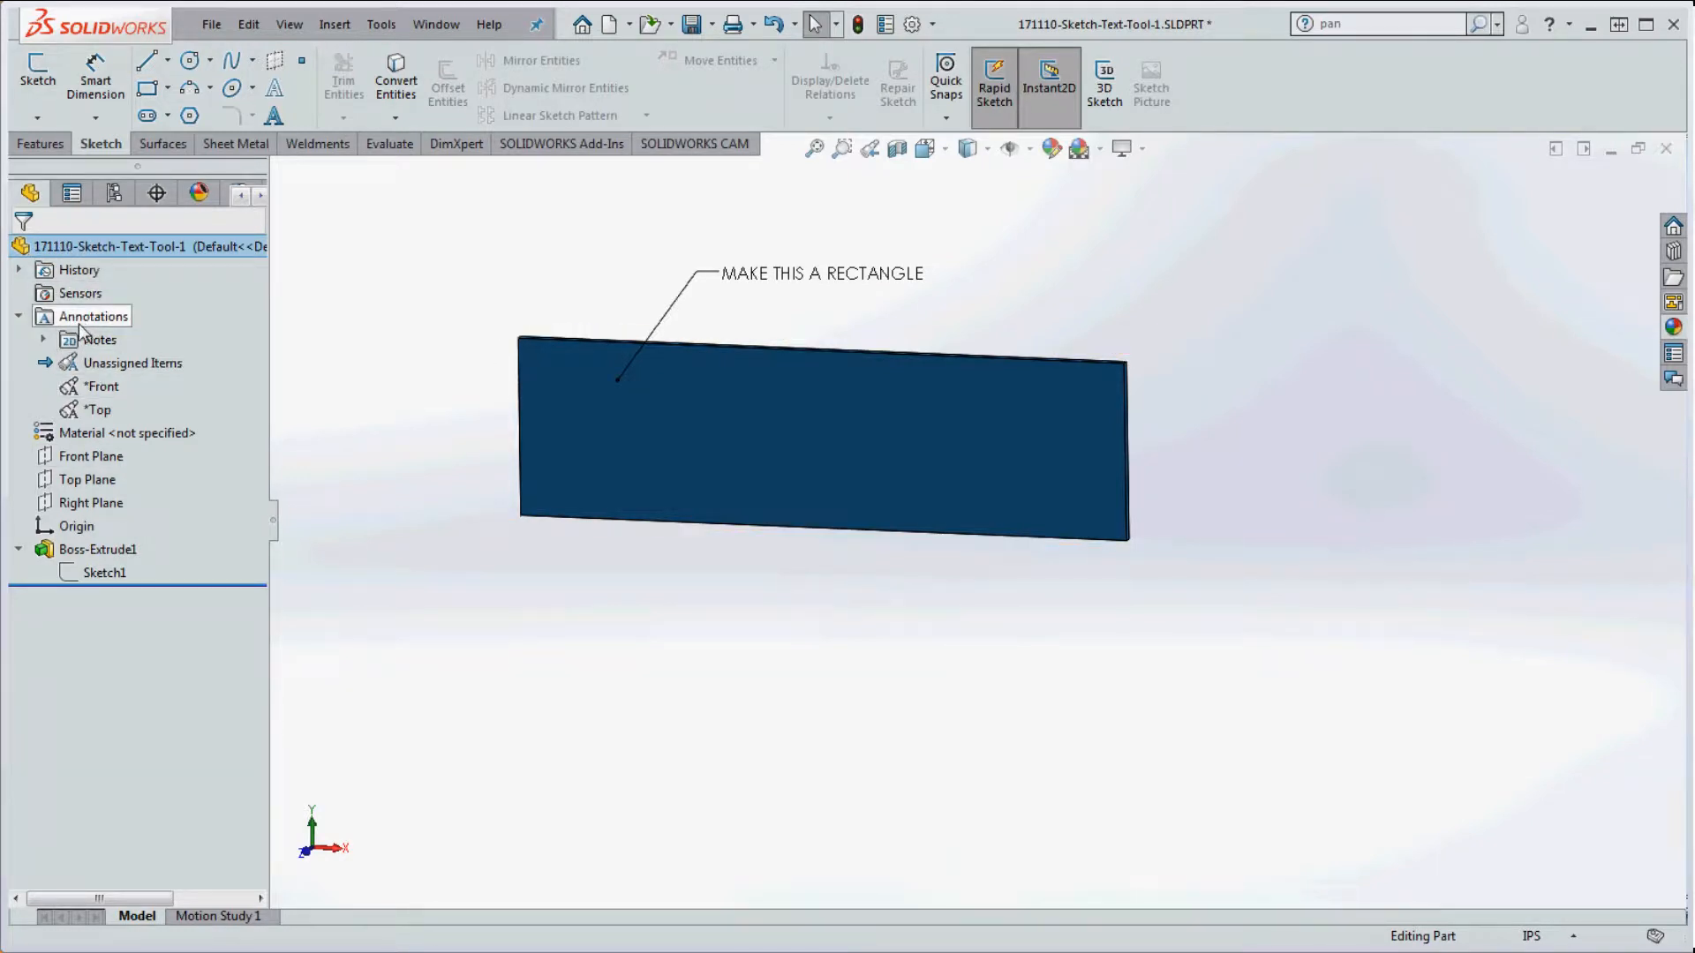
Step: Activate the Front and then Top annotation views, orbiting to inspect the plate's top edge
{"action": "left_click", "coordinate": [92, 390]}
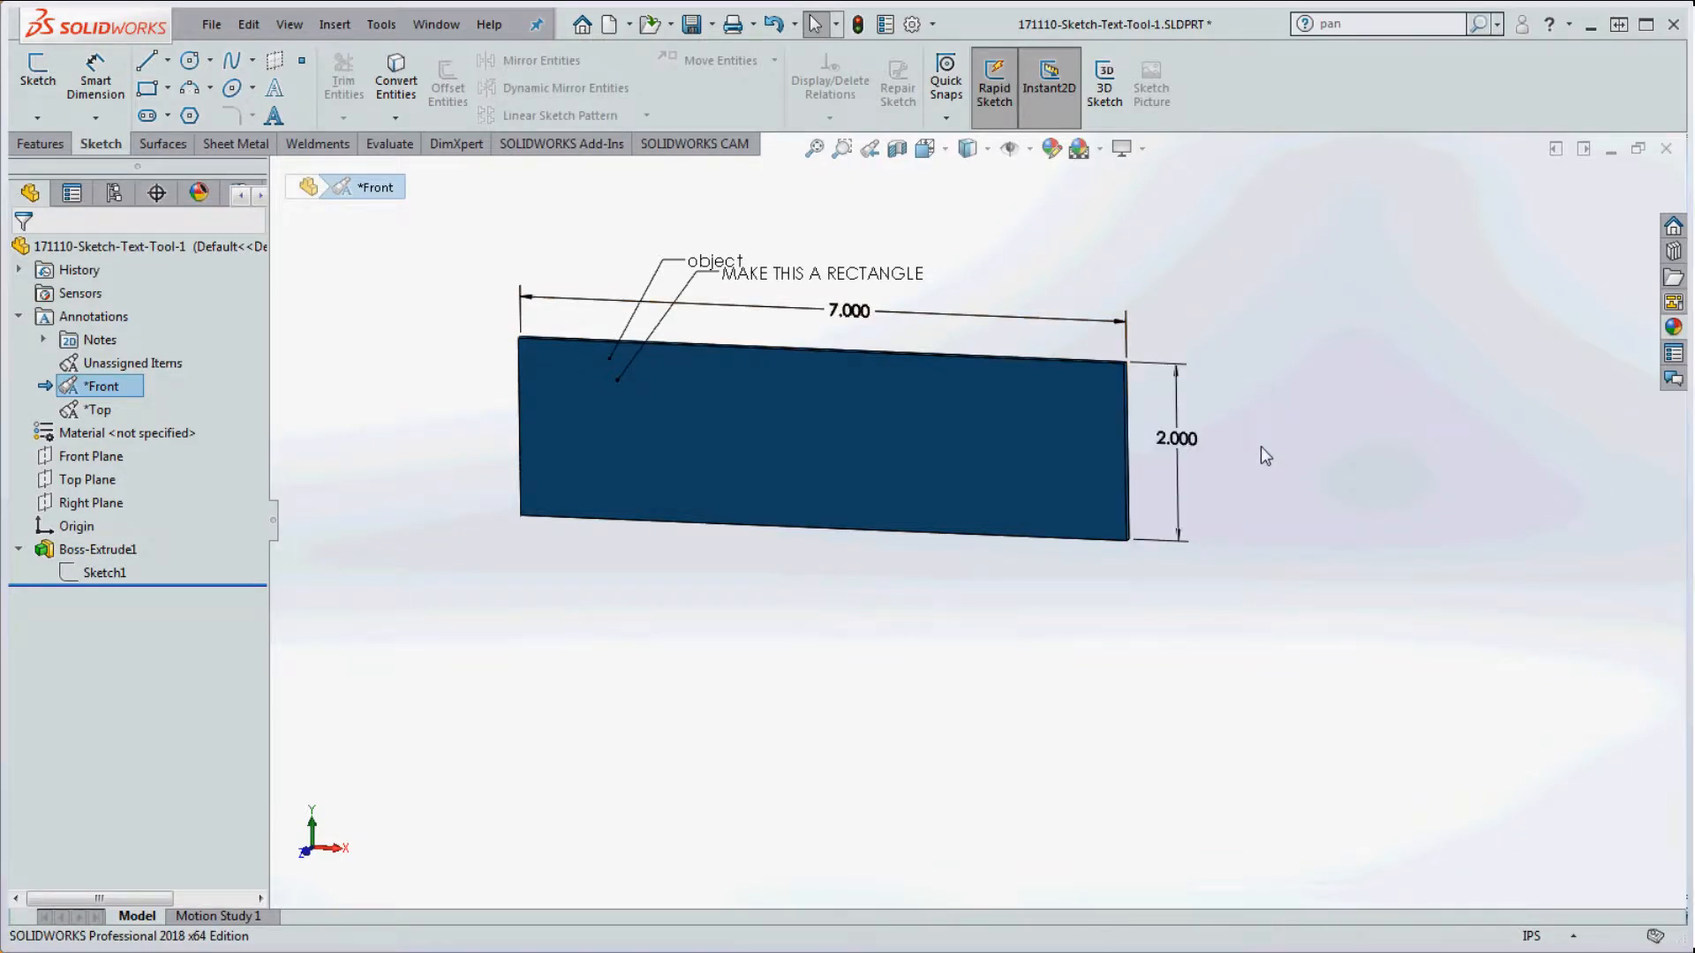
{"action": "left_click", "coordinate": [98, 410]}
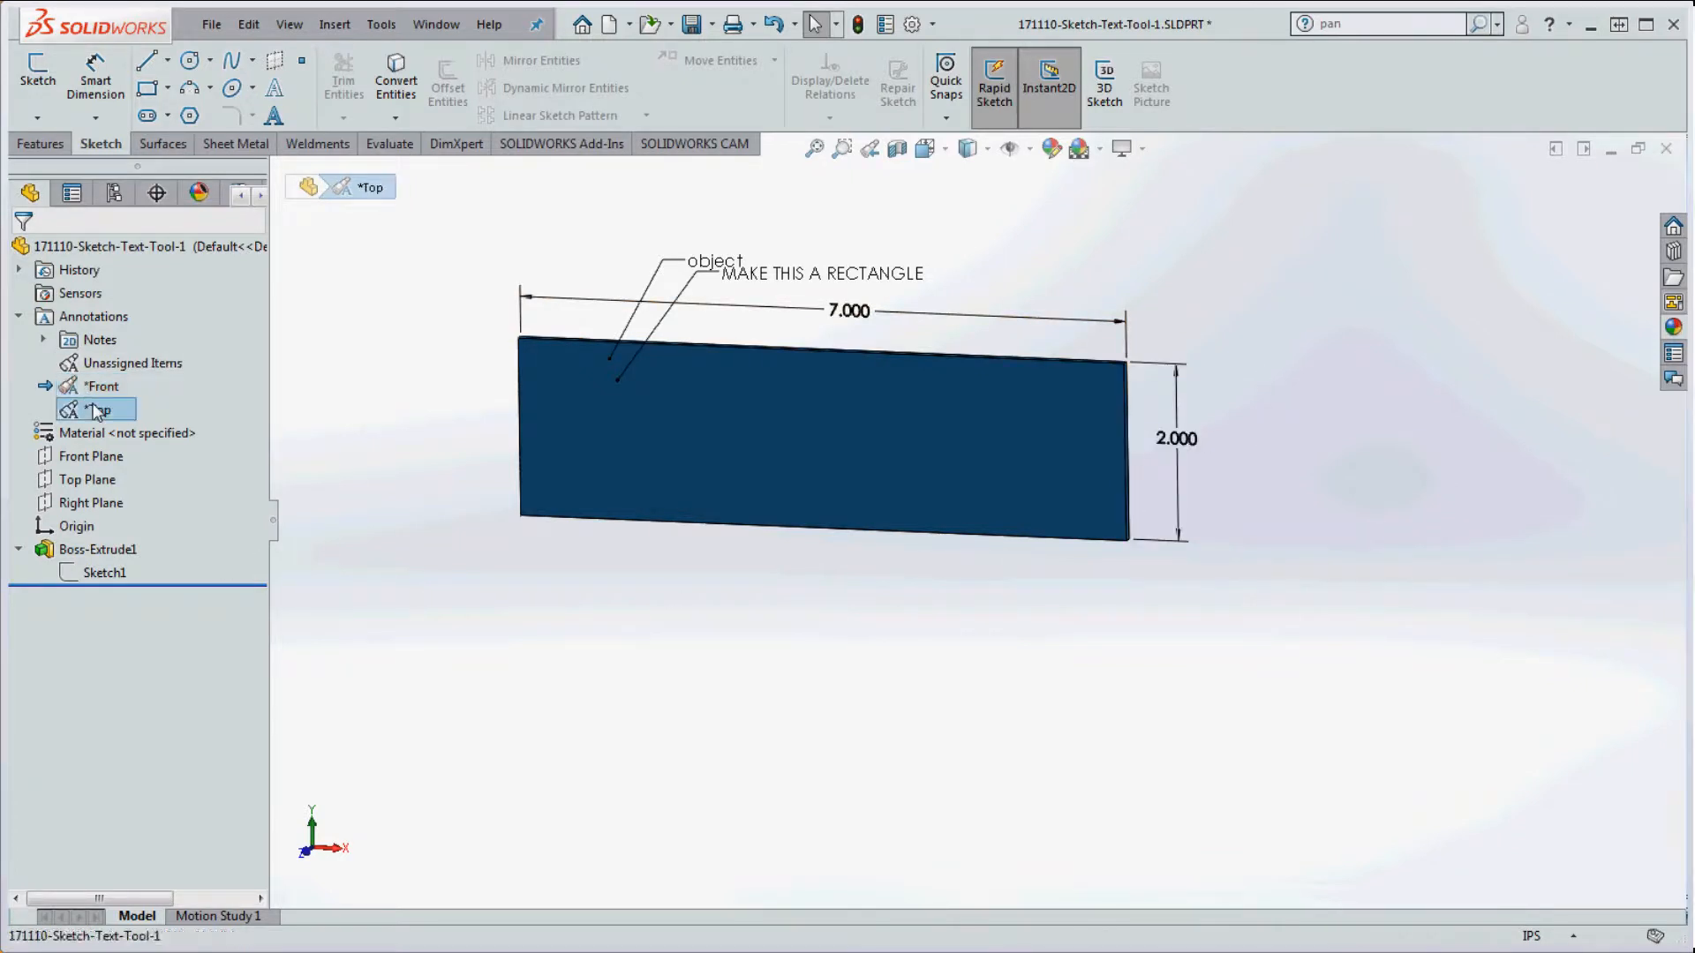
{"action": "middle_click_drag", "start_coordinate": [1184, 571], "coordinate": [1187, 716]}
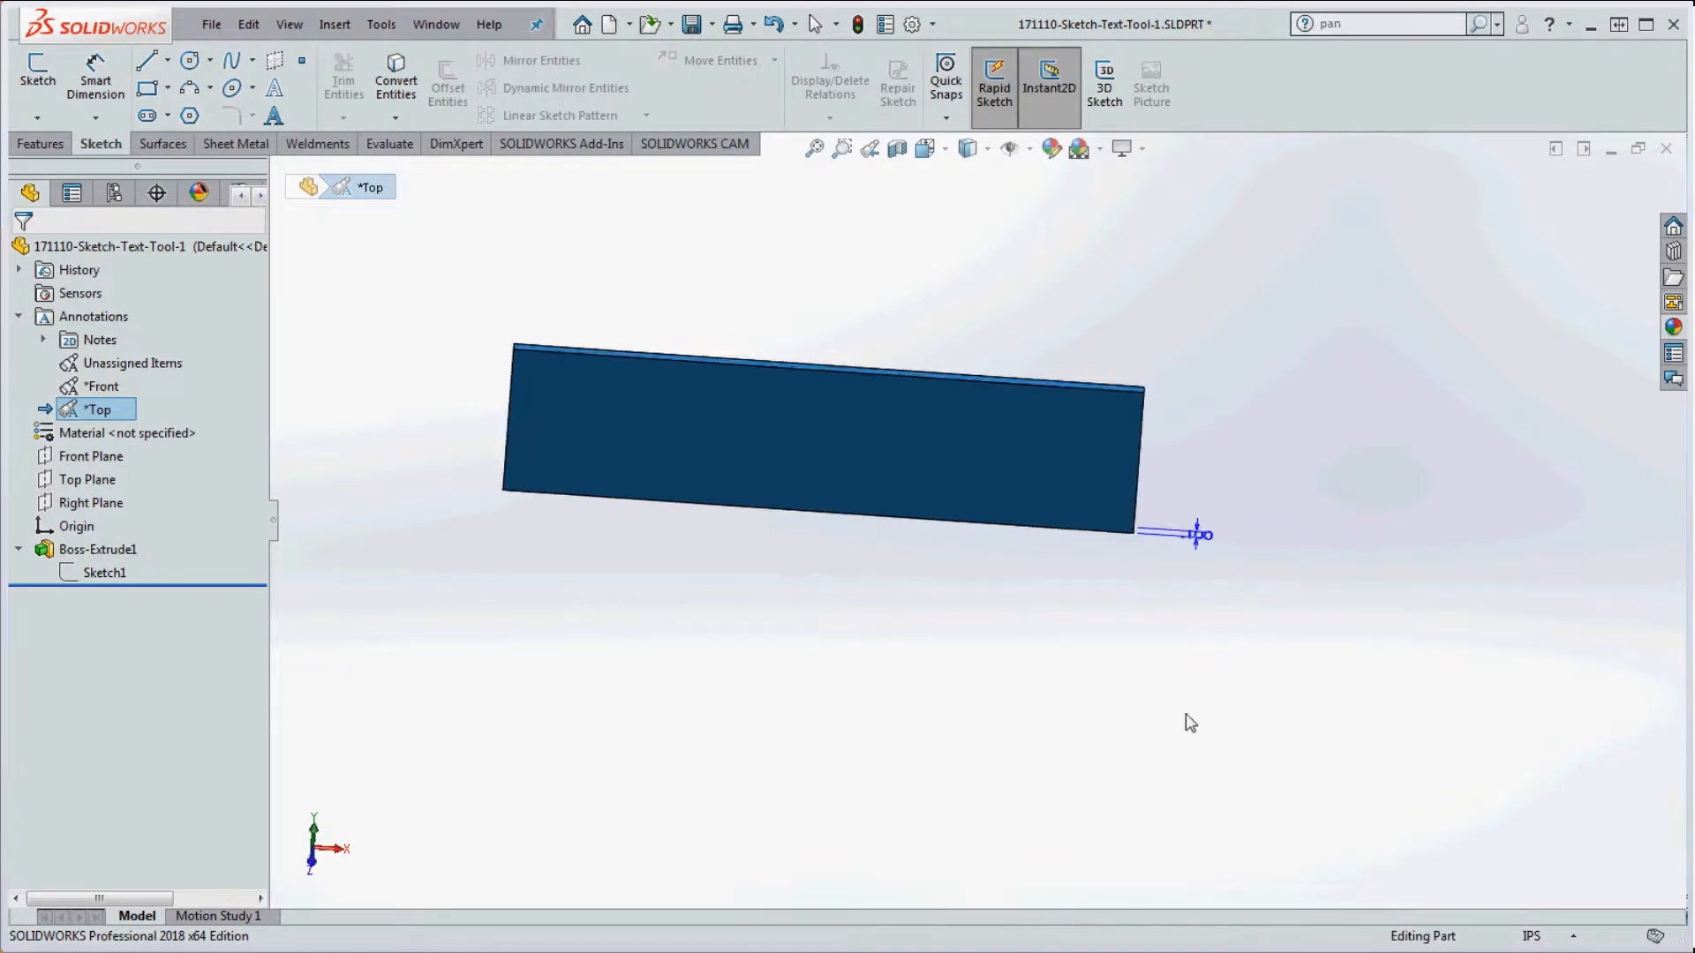
{"action": "scroll", "coordinate": [1130, 473], "scroll_direction": "down", "scroll_amount": 6}
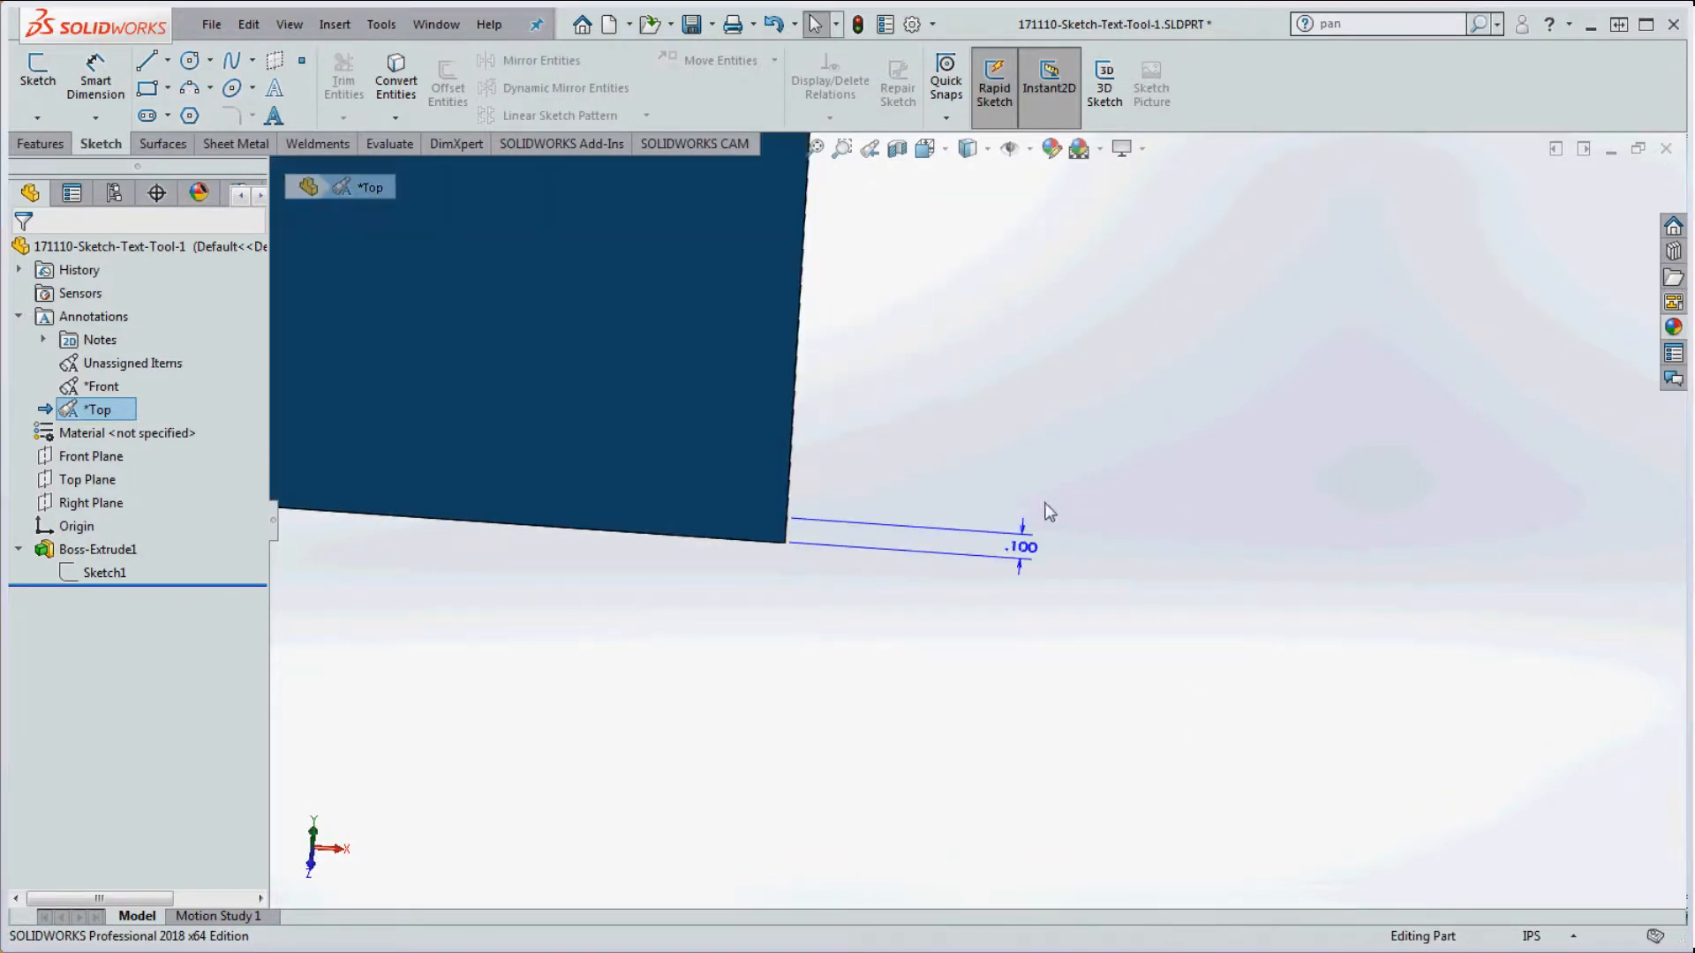
{"action": "scroll", "coordinate": [1049, 513], "scroll_direction": "up", "scroll_amount": 8}
{"action": "scroll", "coordinate": [836, 541], "scroll_direction": "down", "scroll_amount": 8}
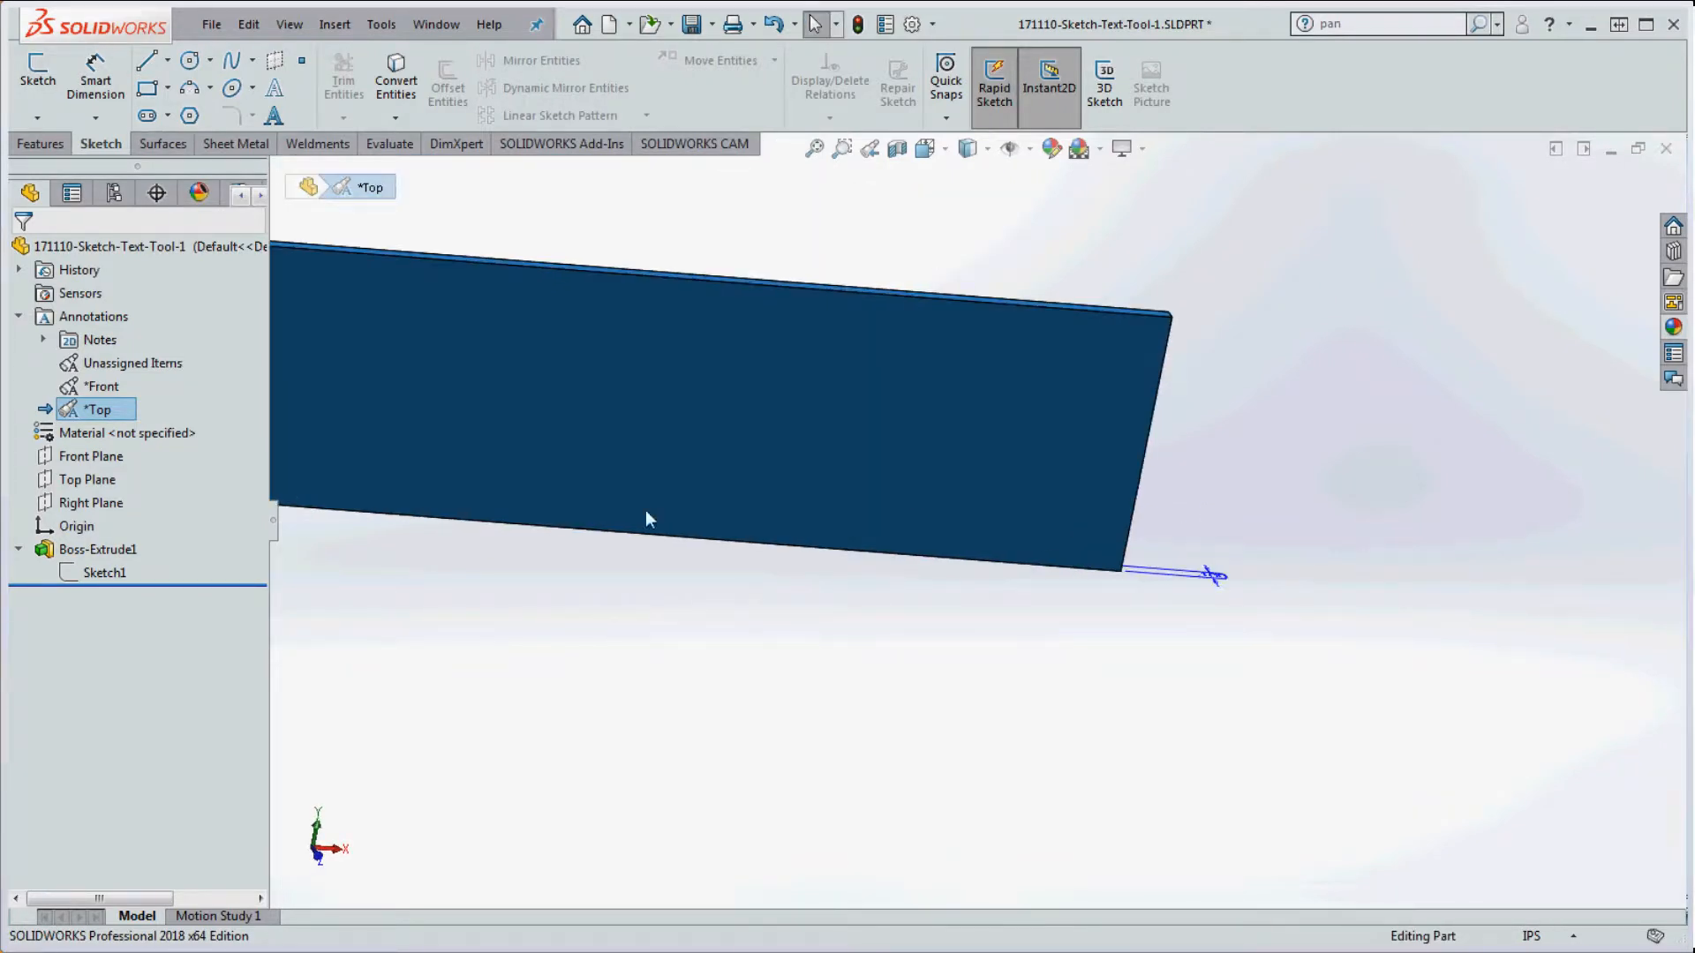
Step: Activate Unassigned Items, then the Front view again to show the 7.000 and 2.000 dimensions
{"action": "left_click", "coordinate": [132, 363]}
{"action": "scroll", "coordinate": [738, 556], "scroll_direction": "up", "scroll_amount": 5}
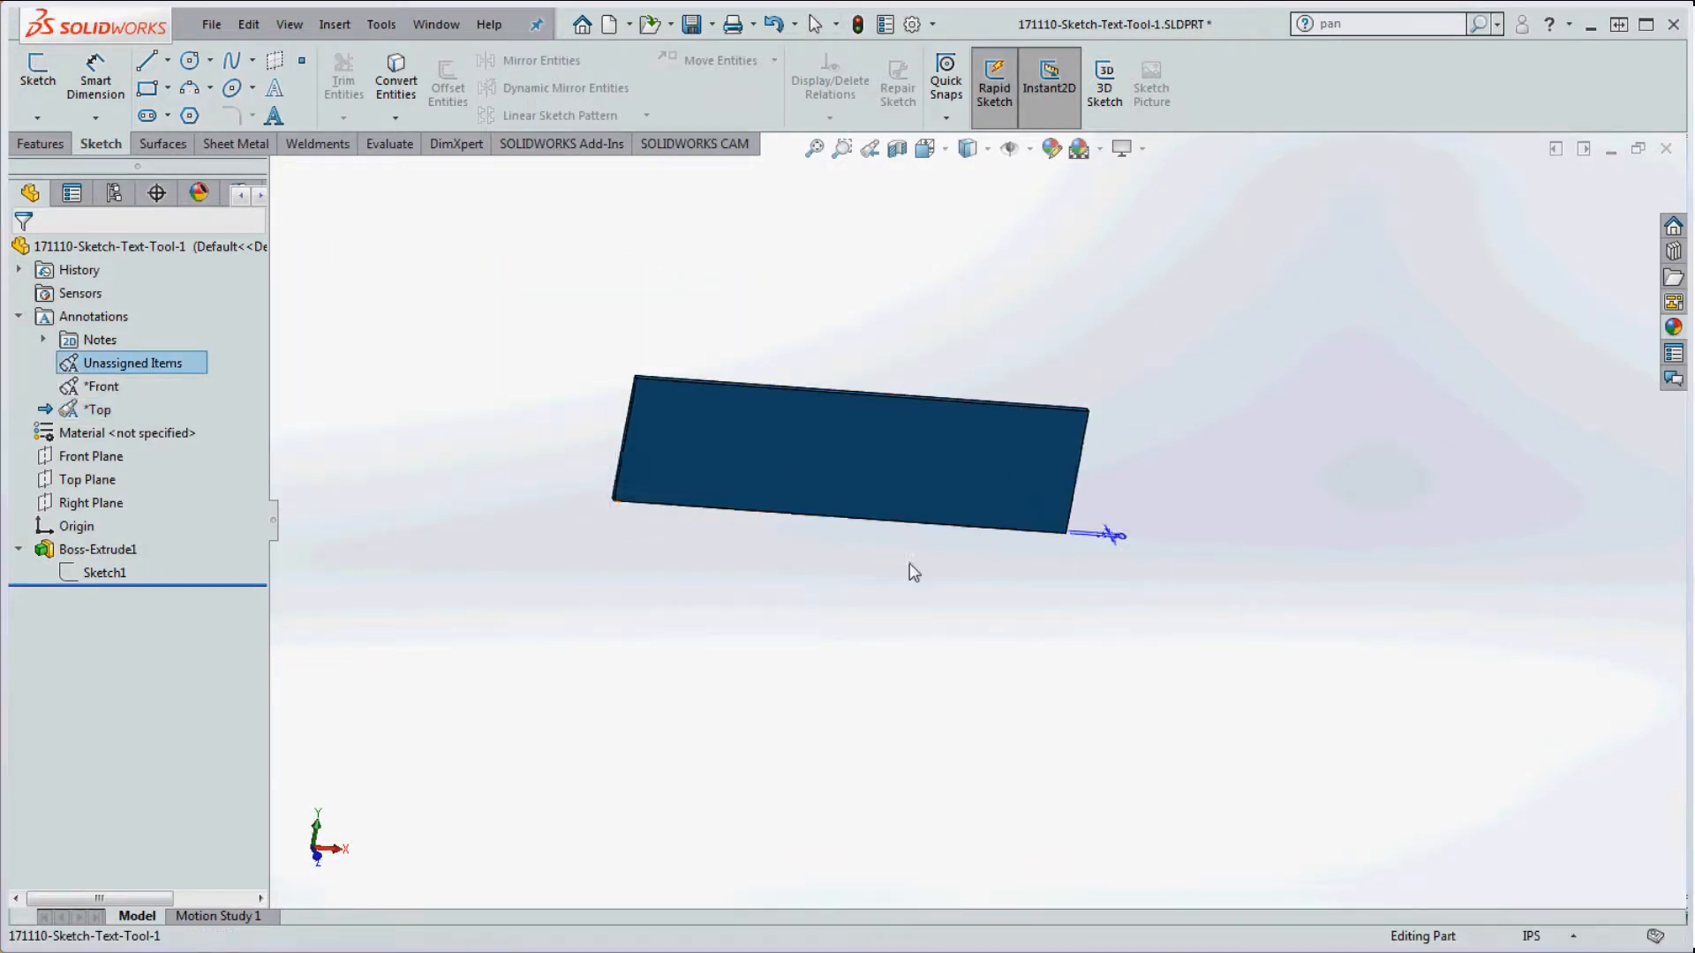
{"action": "middle_click_drag", "start_coordinate": [909, 565], "coordinate": [863, 534]}
{"action": "scroll", "coordinate": [858, 532], "scroll_direction": "down", "scroll_amount": 1}
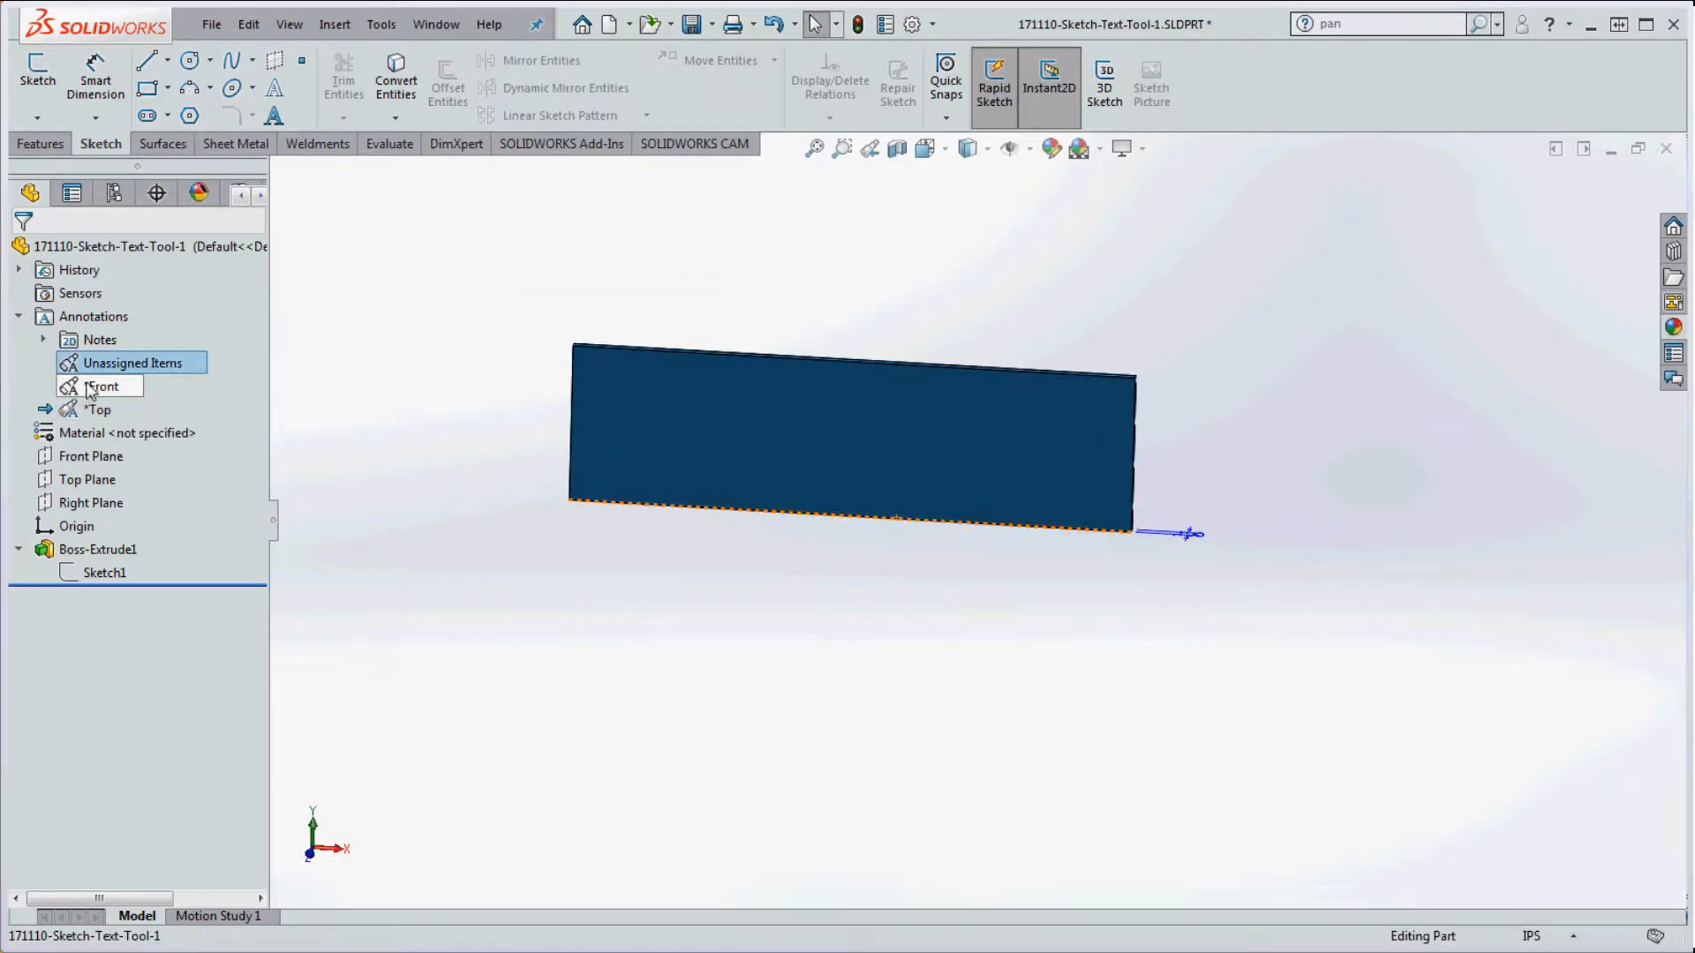
{"action": "left_click", "coordinate": [477, 516]}
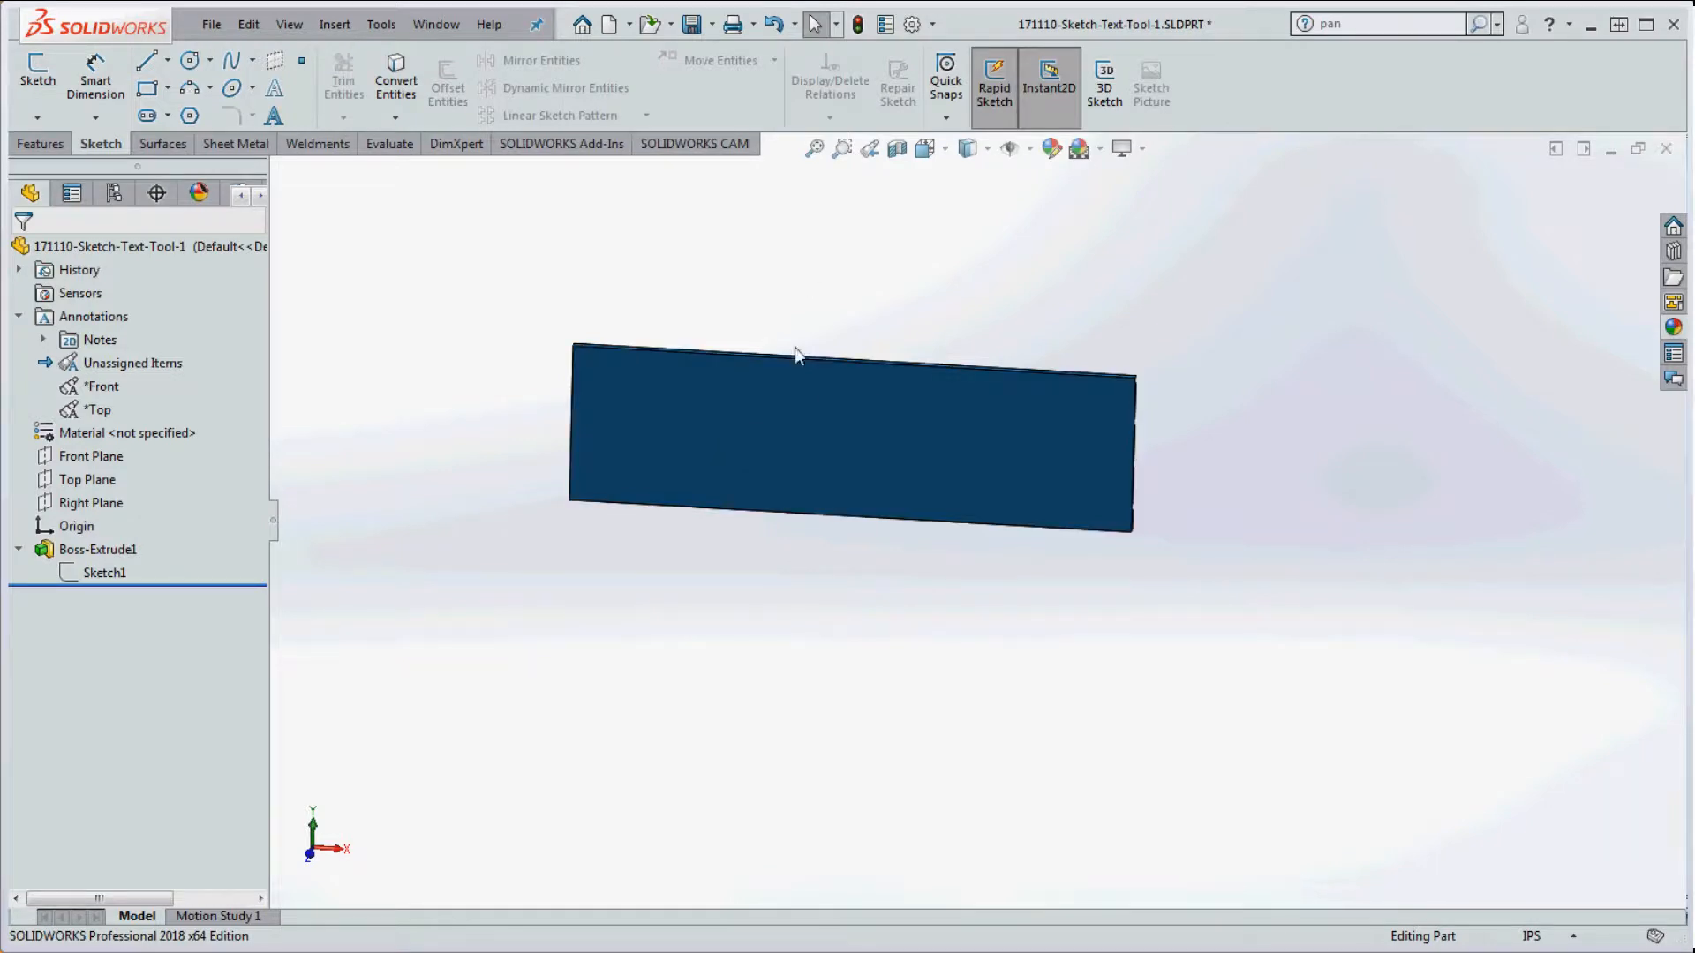
{"action": "left_click", "coordinate": [99, 386]}
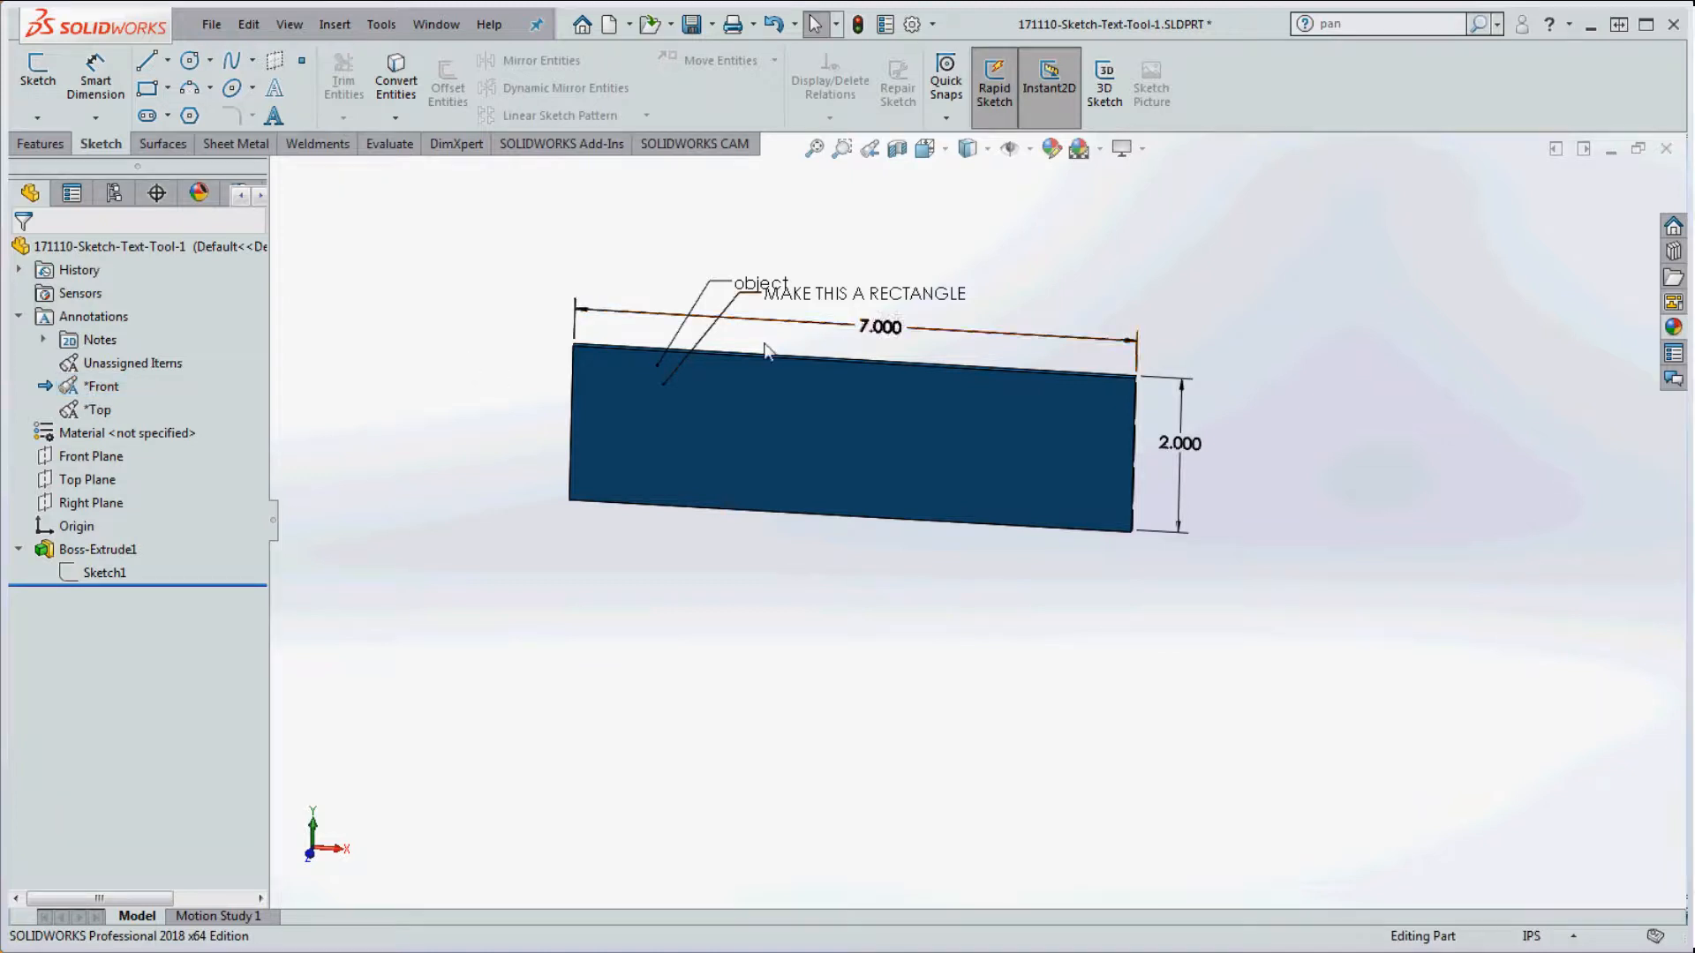
Step: Delete the object note from the plate
{"action": "scroll", "coordinate": [757, 357], "scroll_direction": "down", "scroll_amount": 5}
{"action": "scroll", "coordinate": [785, 273], "scroll_direction": "up", "scroll_amount": 2}
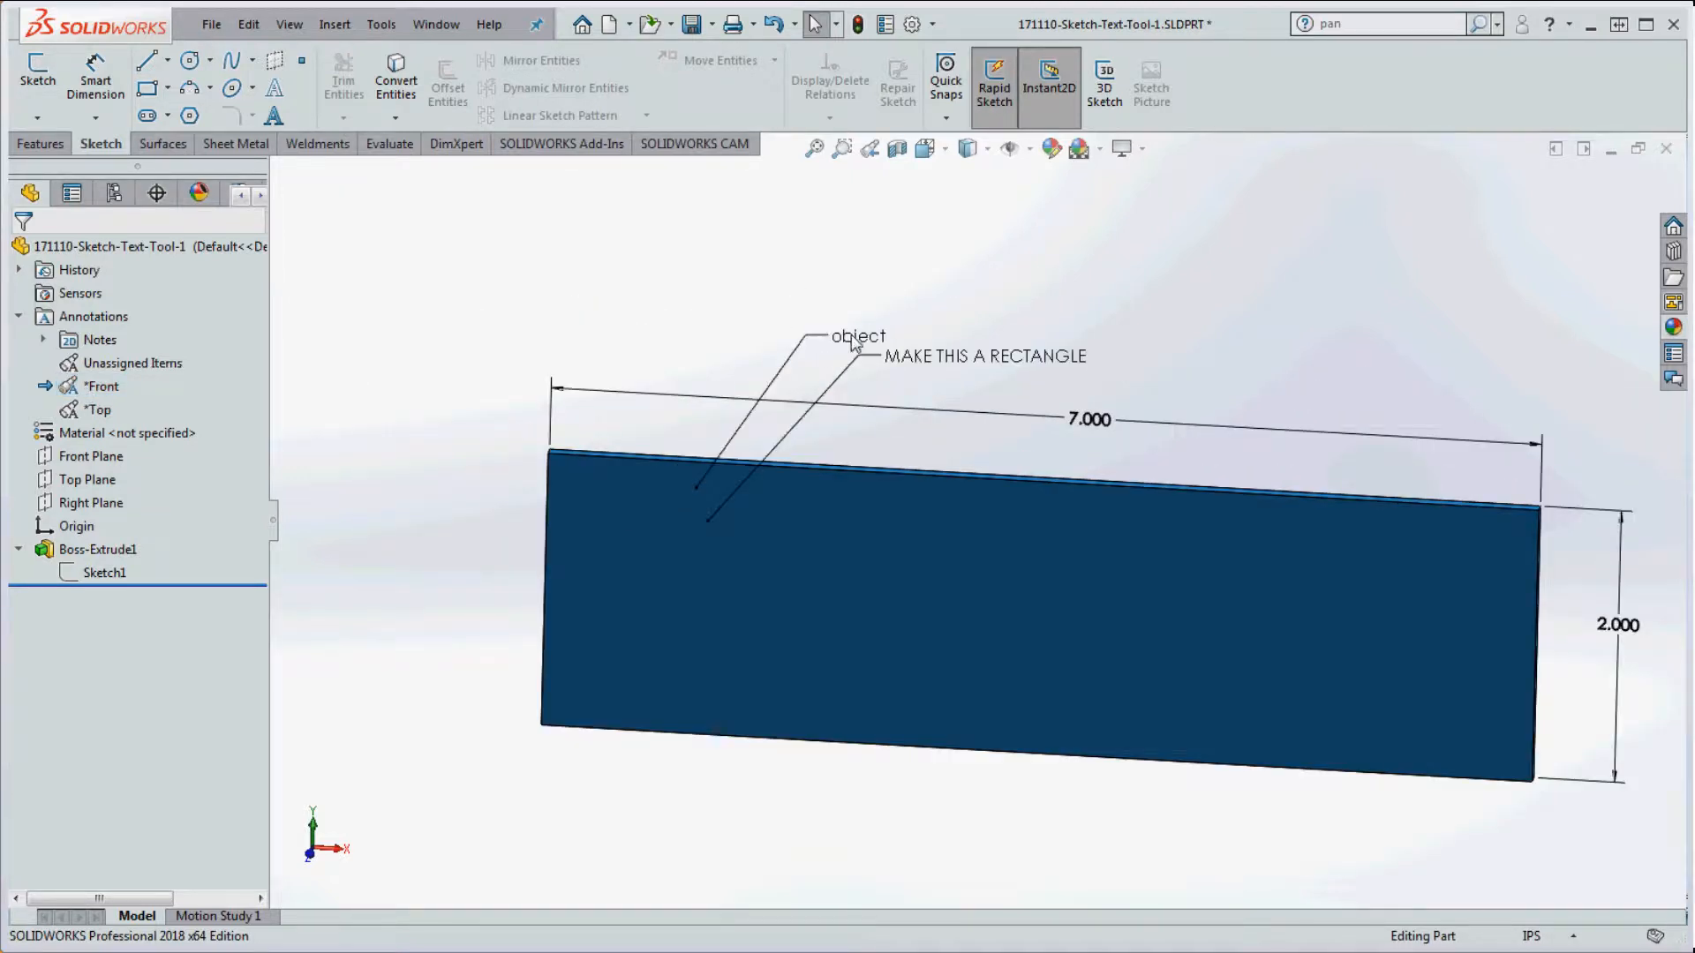
{"action": "scroll", "coordinate": [851, 336], "scroll_direction": "down", "scroll_amount": 3}
{"action": "left_click_drag", "start_coordinate": [840, 387], "coordinate": [747, 330]}
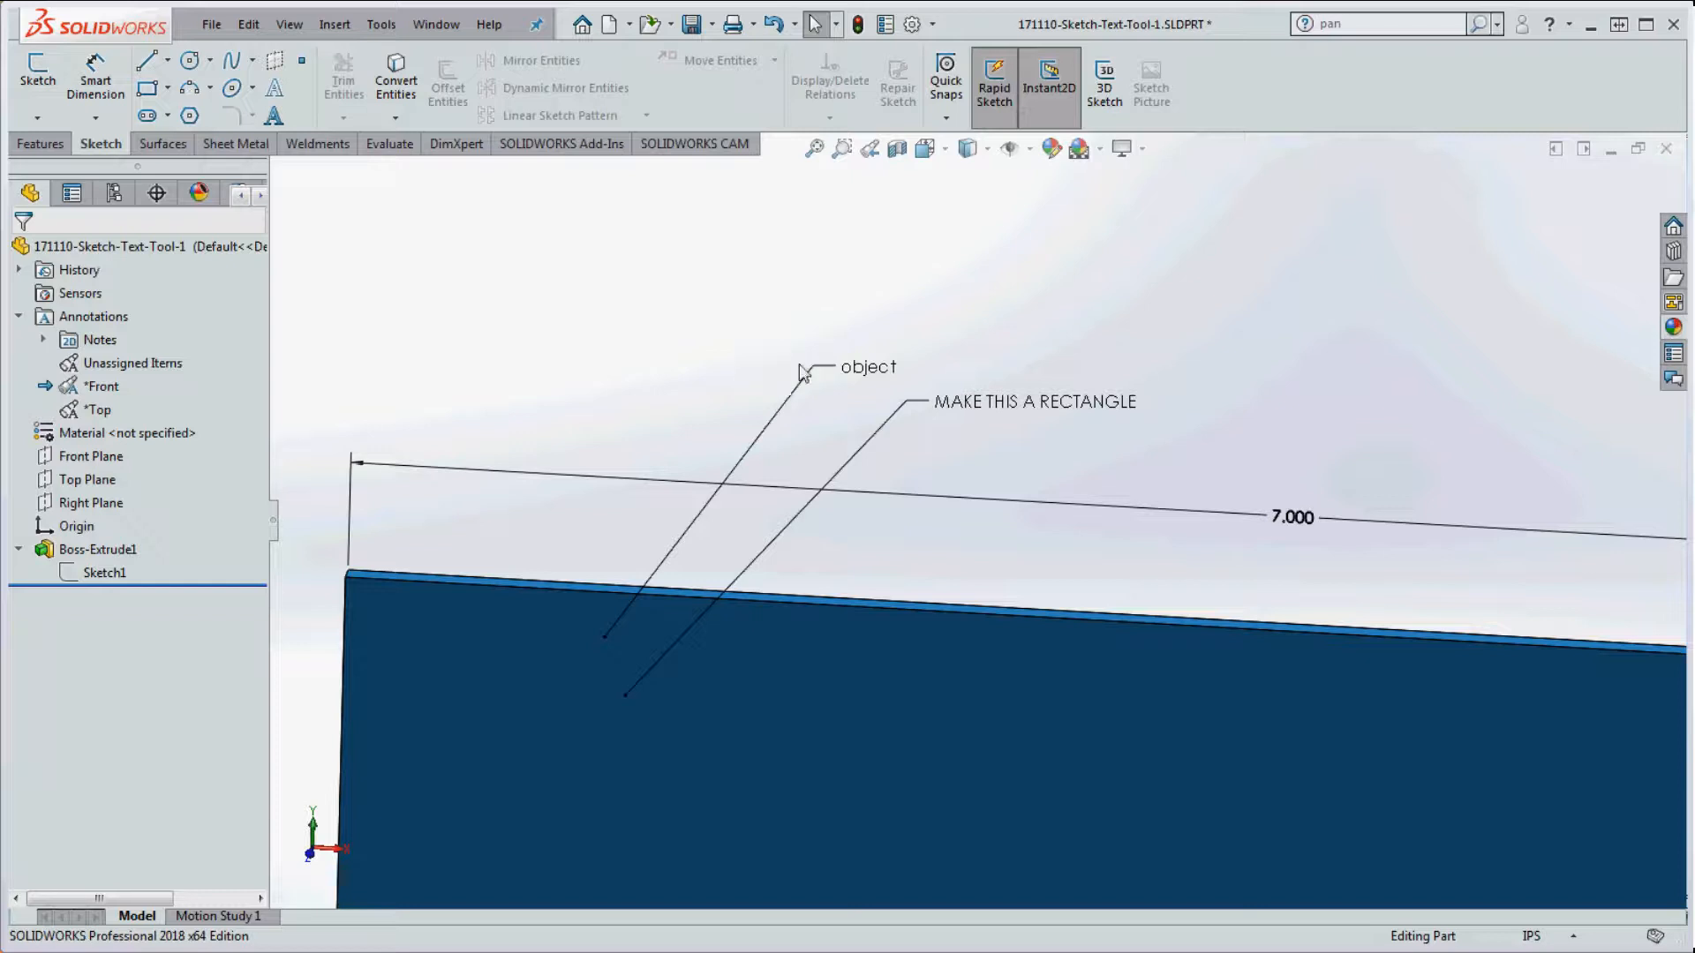
{"action": "left_click", "coordinate": [780, 410]}
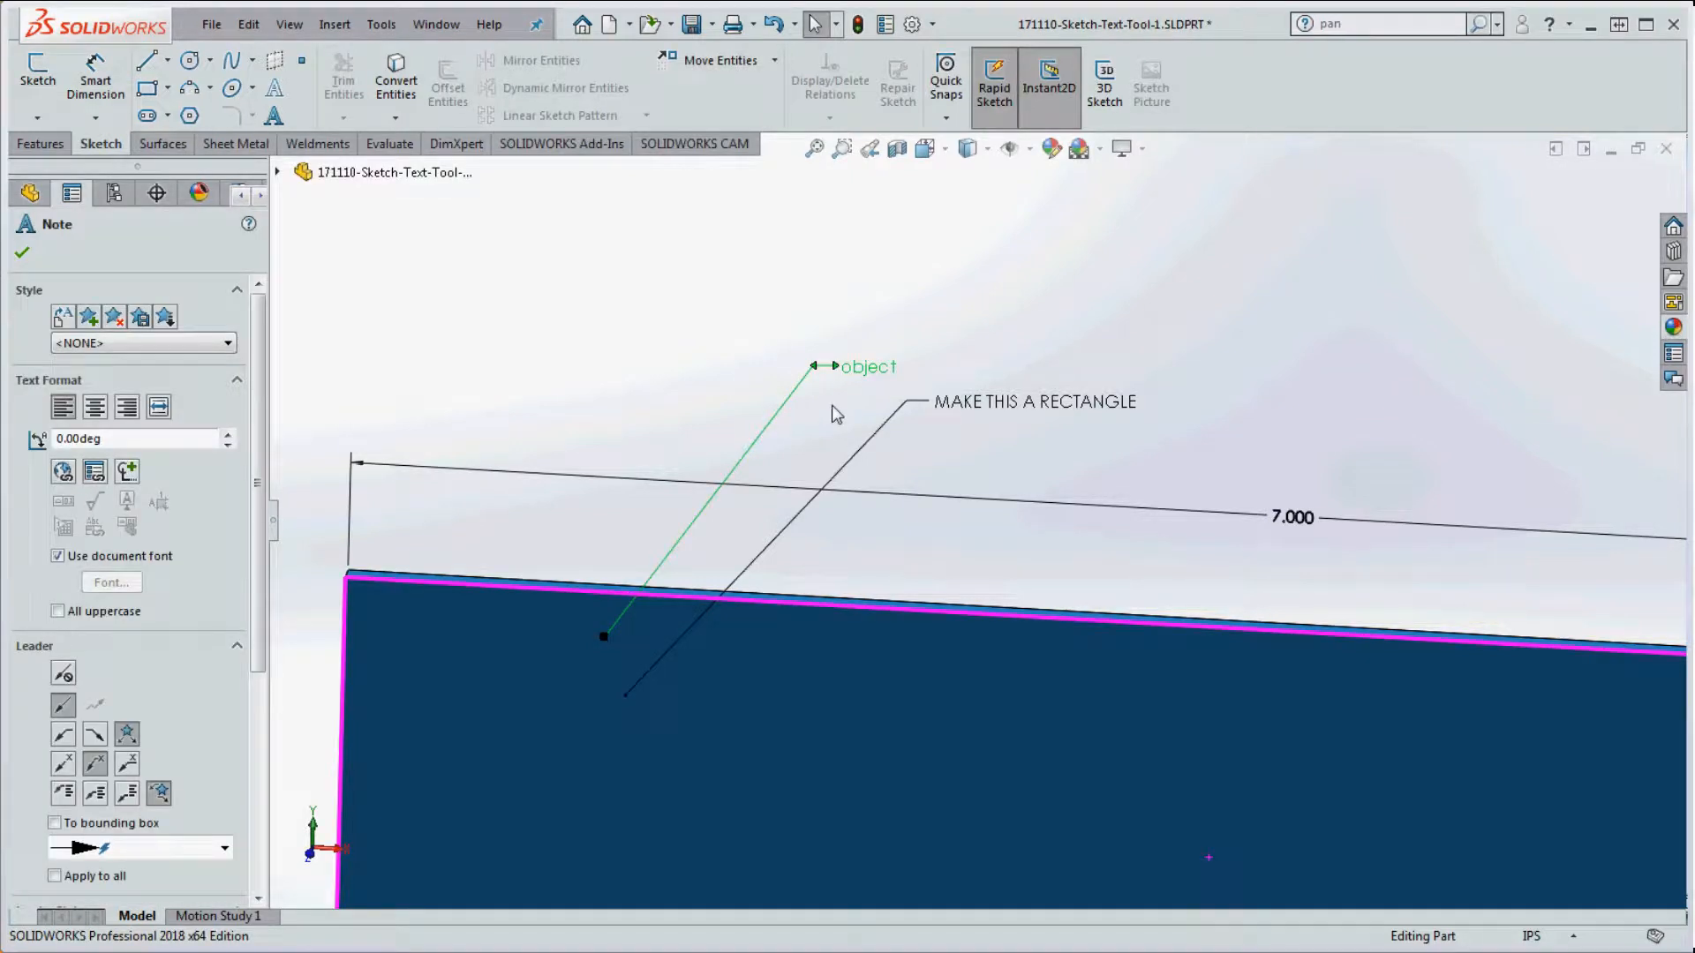
{"action": "key", "text": "Delete"}
{"action": "key", "text": "f"}
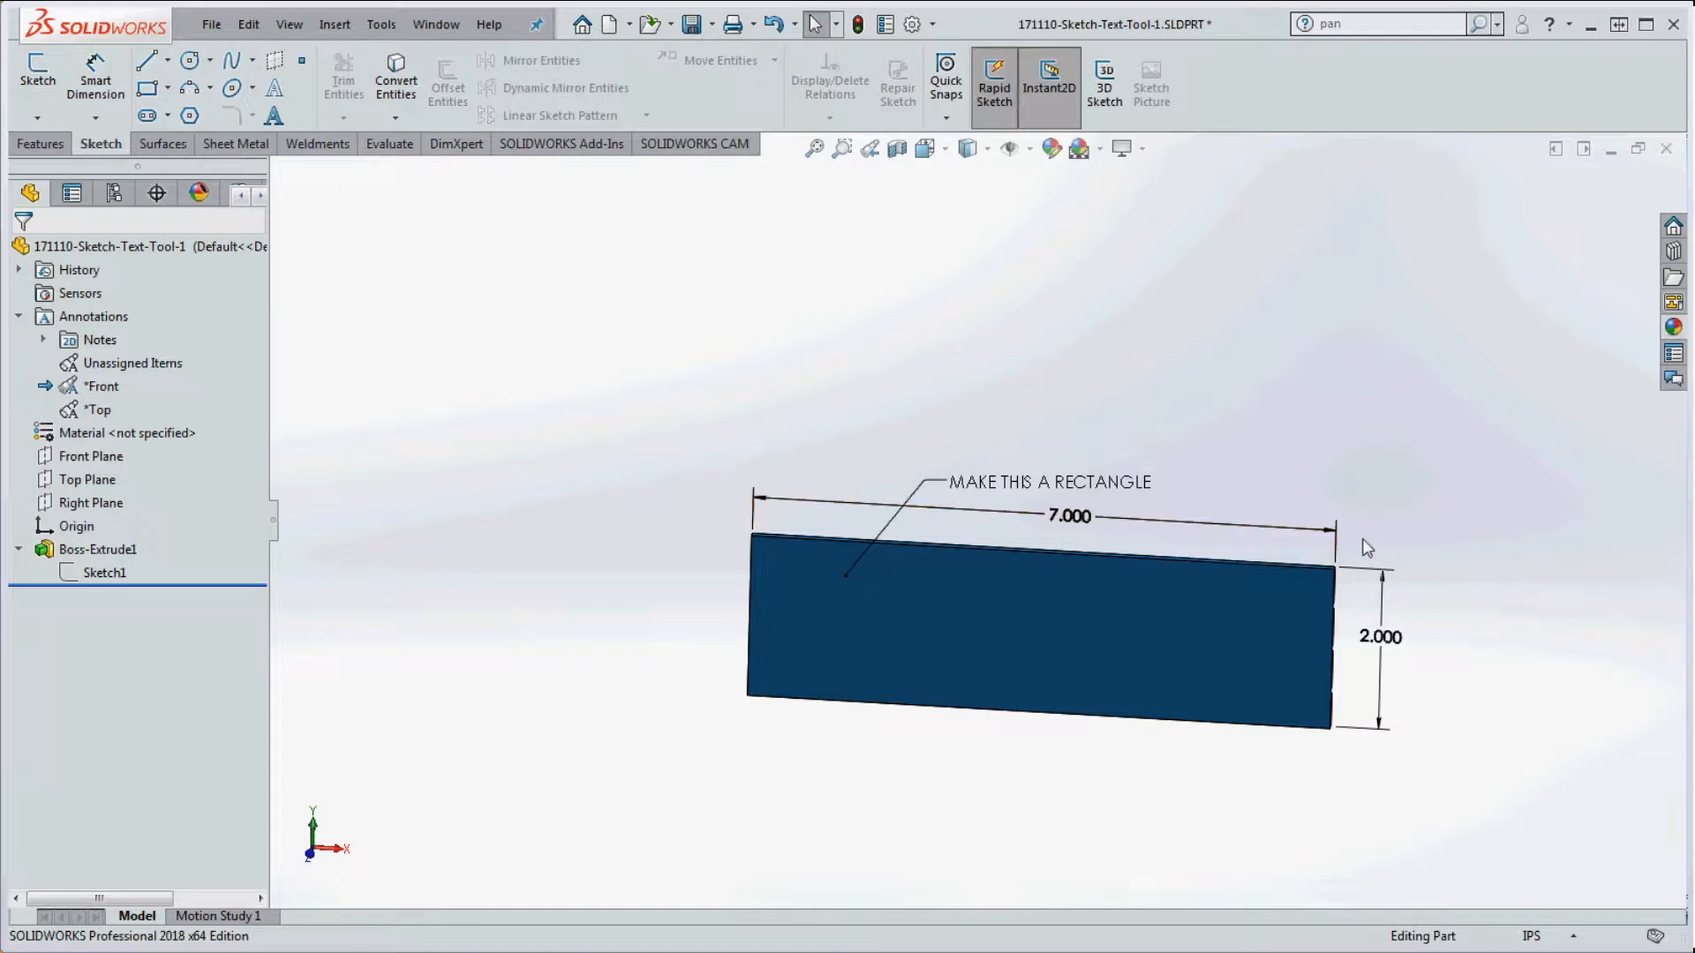
Step: Attempt twice to delete the 7.000 dimension, leaving it in place
{"action": "left_click_drag", "start_coordinate": [1363, 539], "coordinate": [1287, 491]}
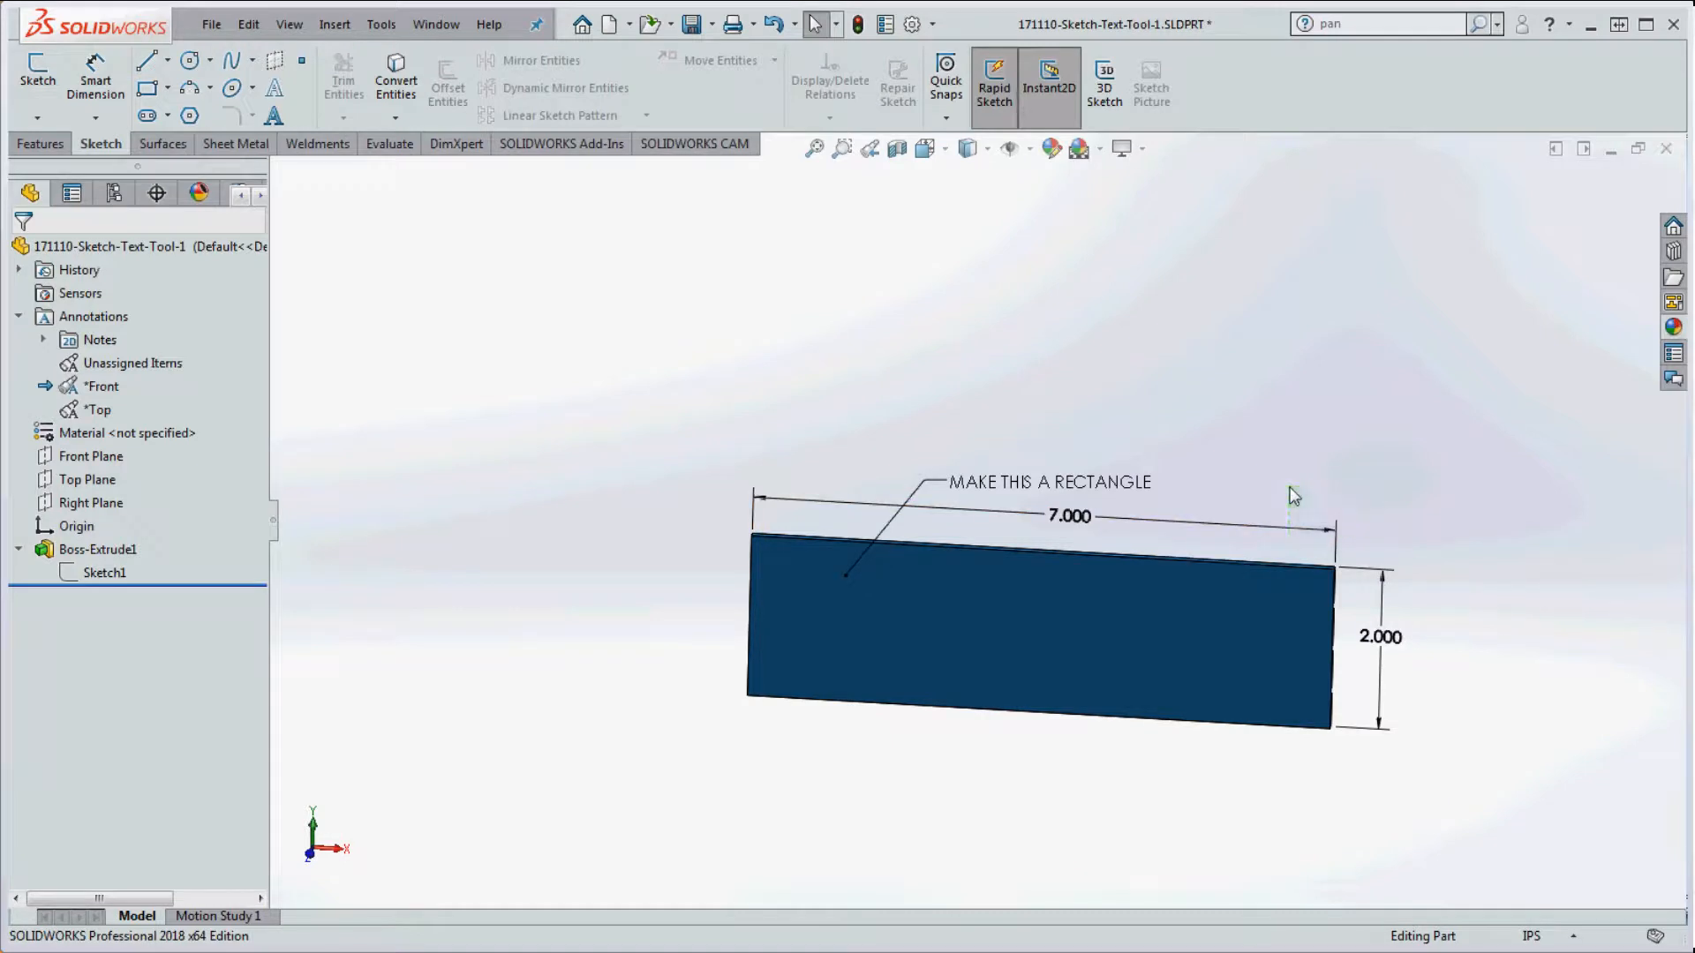
{"action": "left_click", "coordinate": [1340, 553]}
{"action": "key", "text": "Delete"}
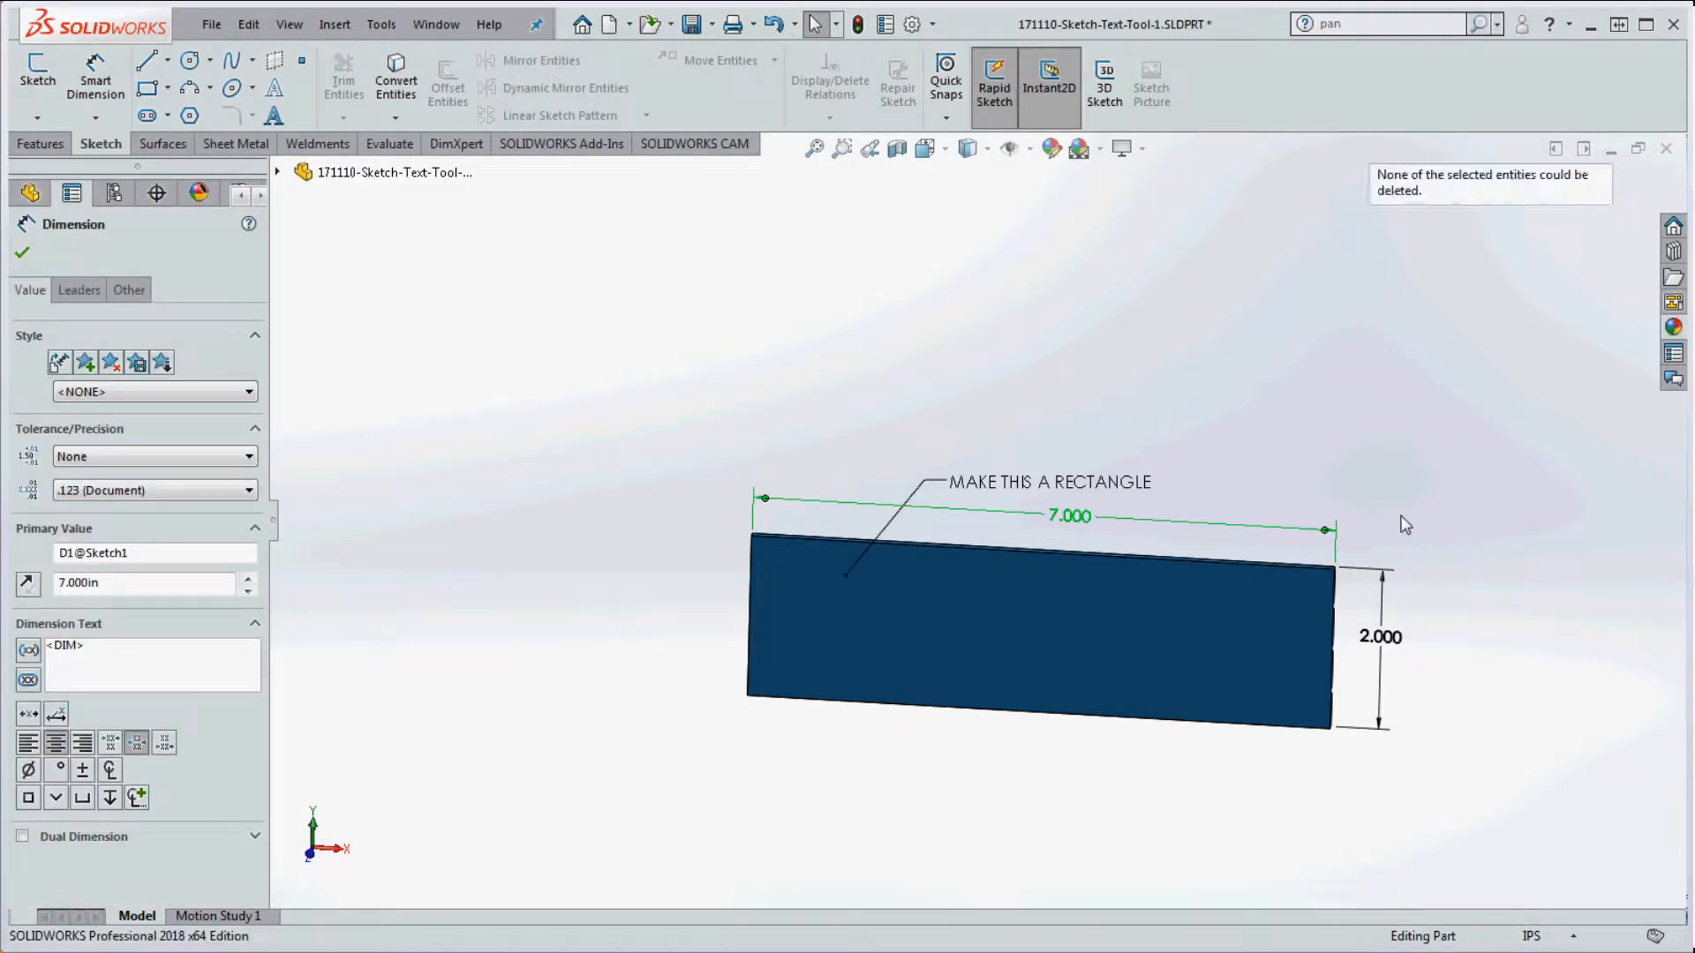
{"action": "left_click", "coordinate": [1360, 397]}
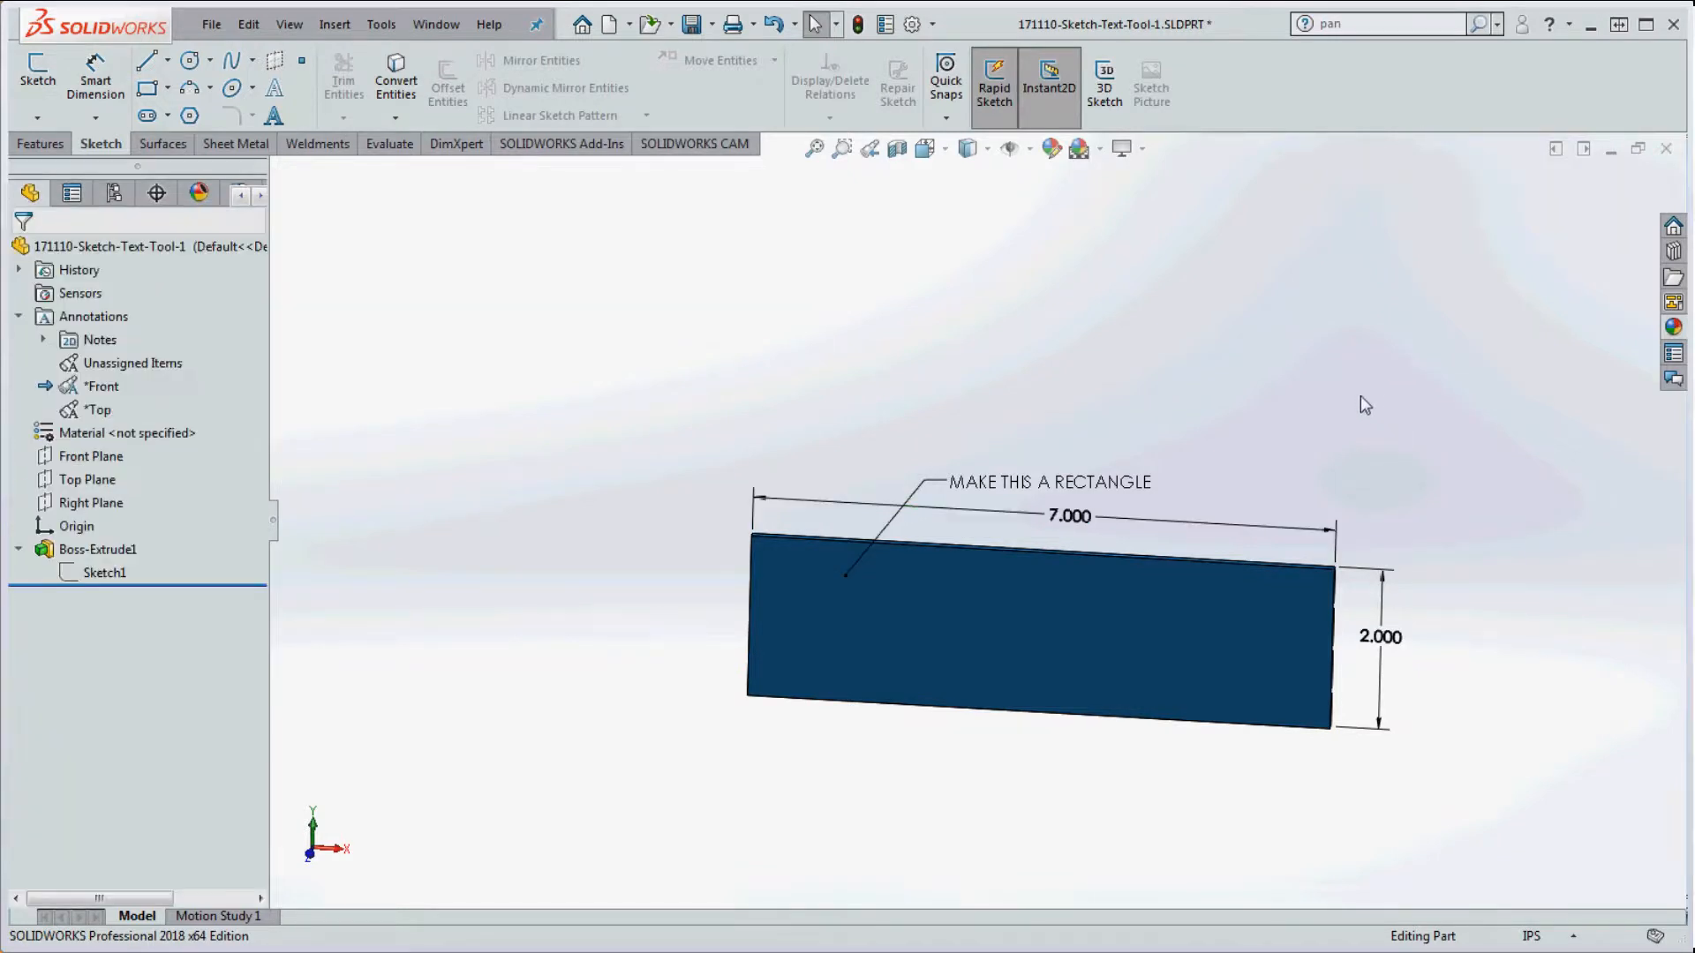
{"action": "left_click", "coordinate": [1330, 551]}
{"action": "key", "text": "Delete"}
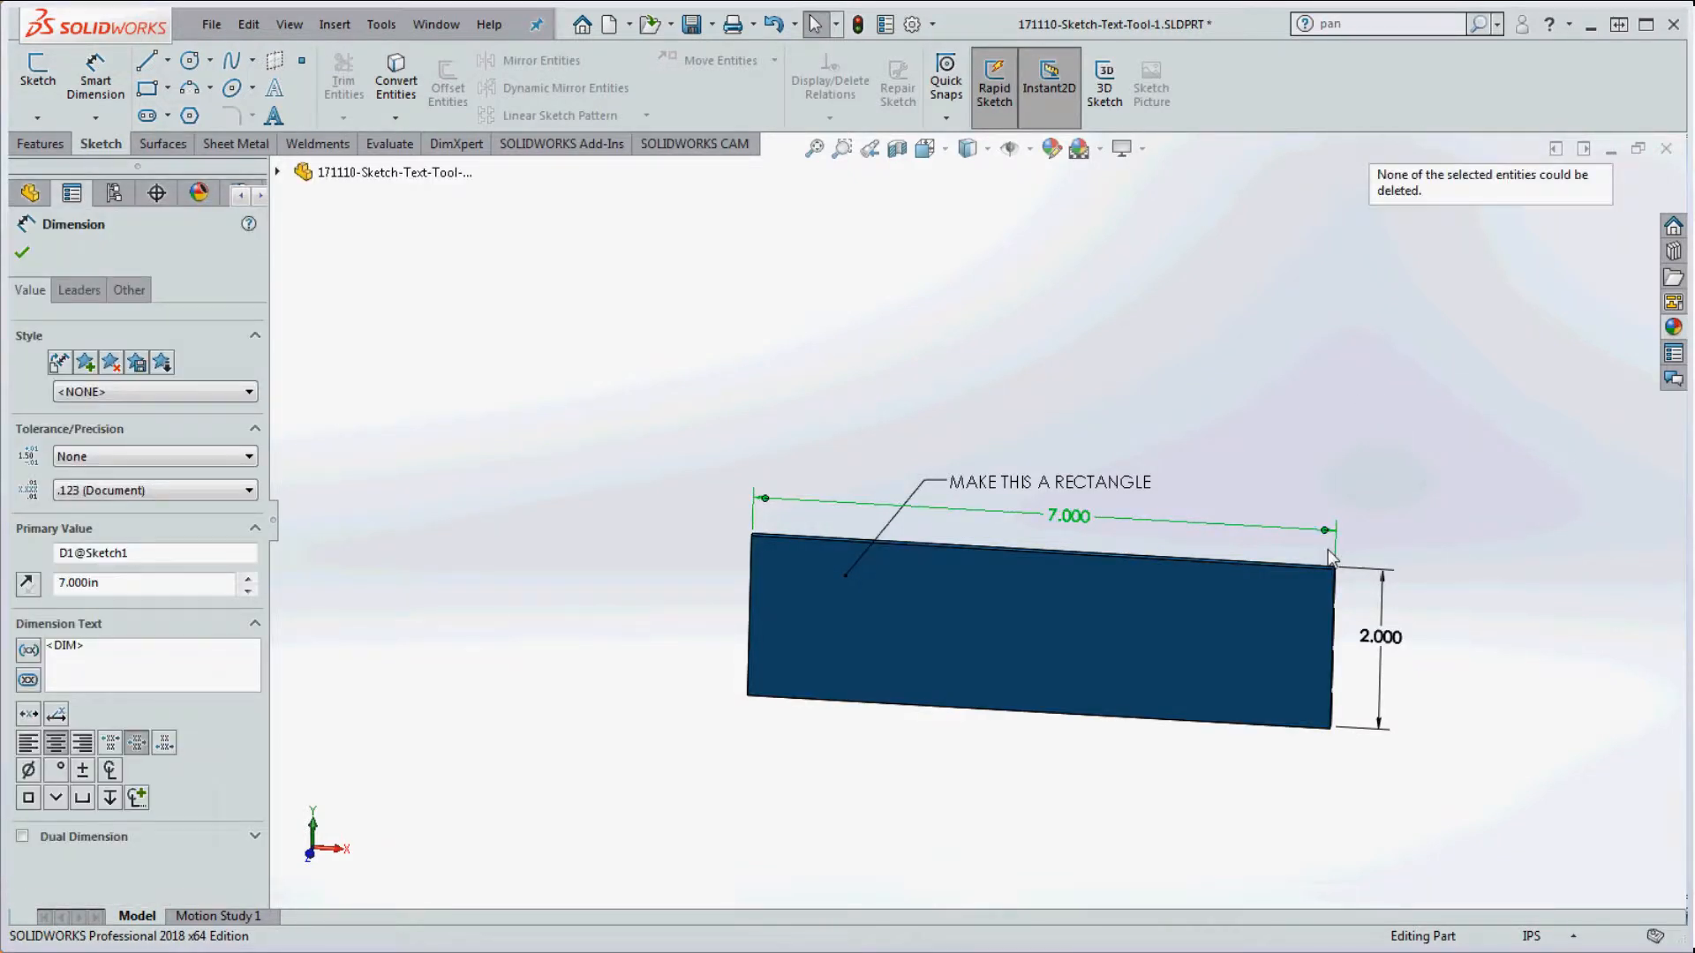
{"action": "left_click", "coordinate": [1097, 499]}
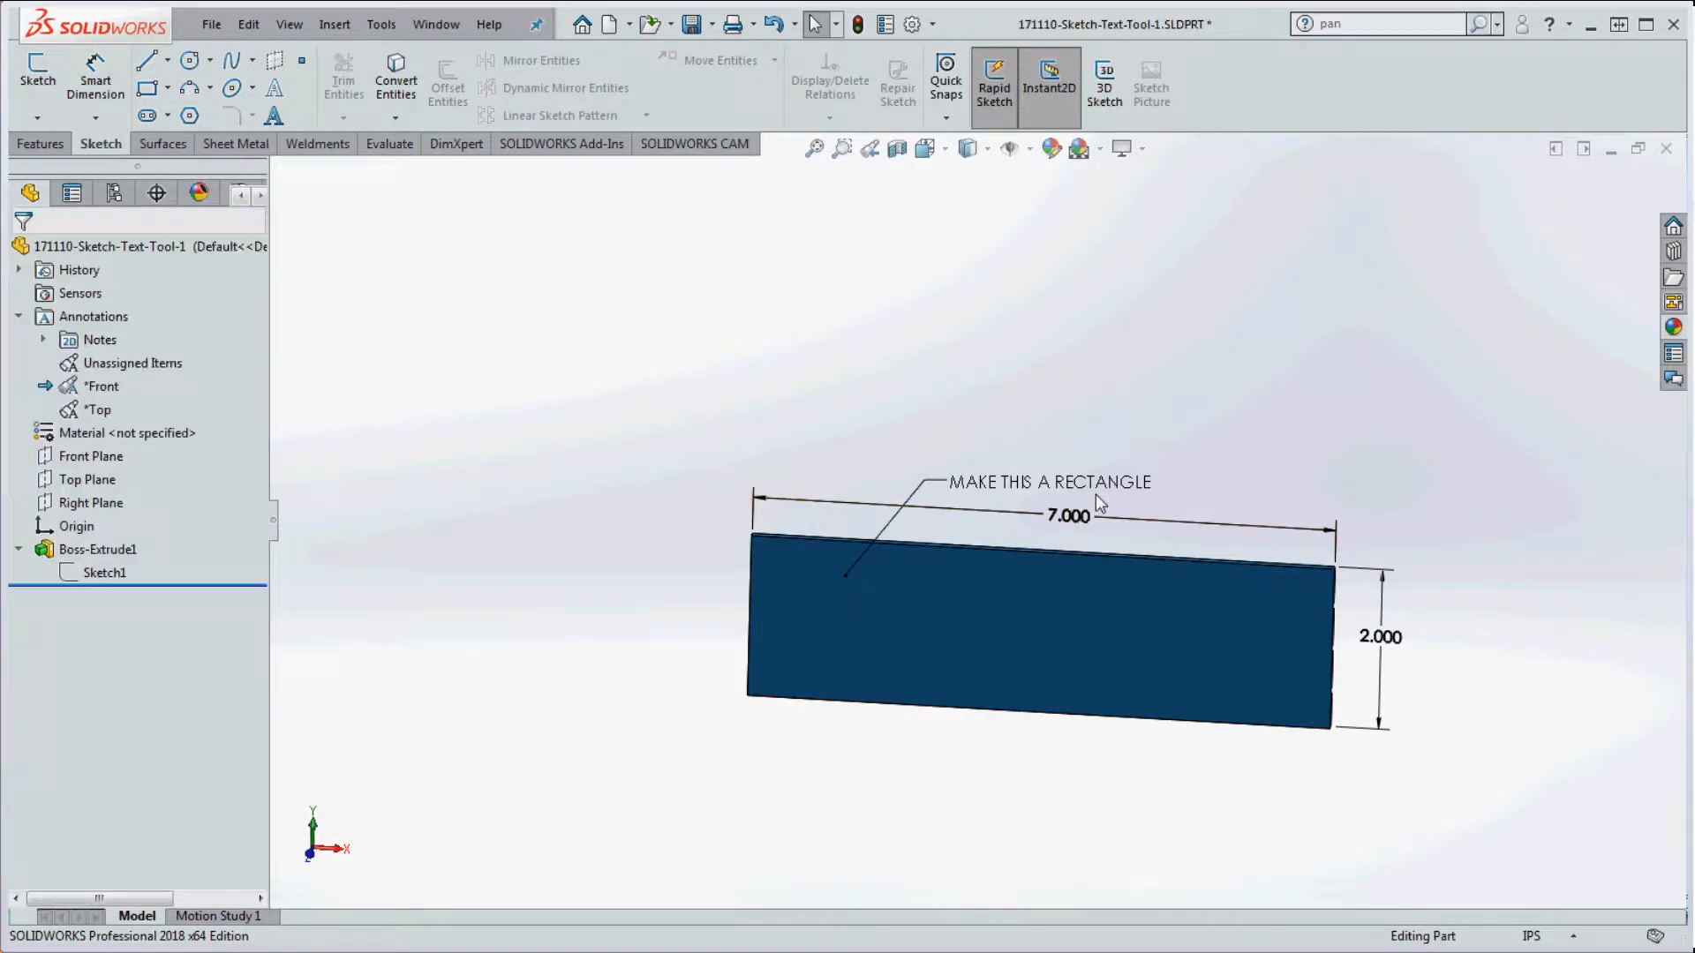
Step: Delete the MAKE THIS A RECTANGLE note
{"action": "left_click", "coordinate": [921, 499]}
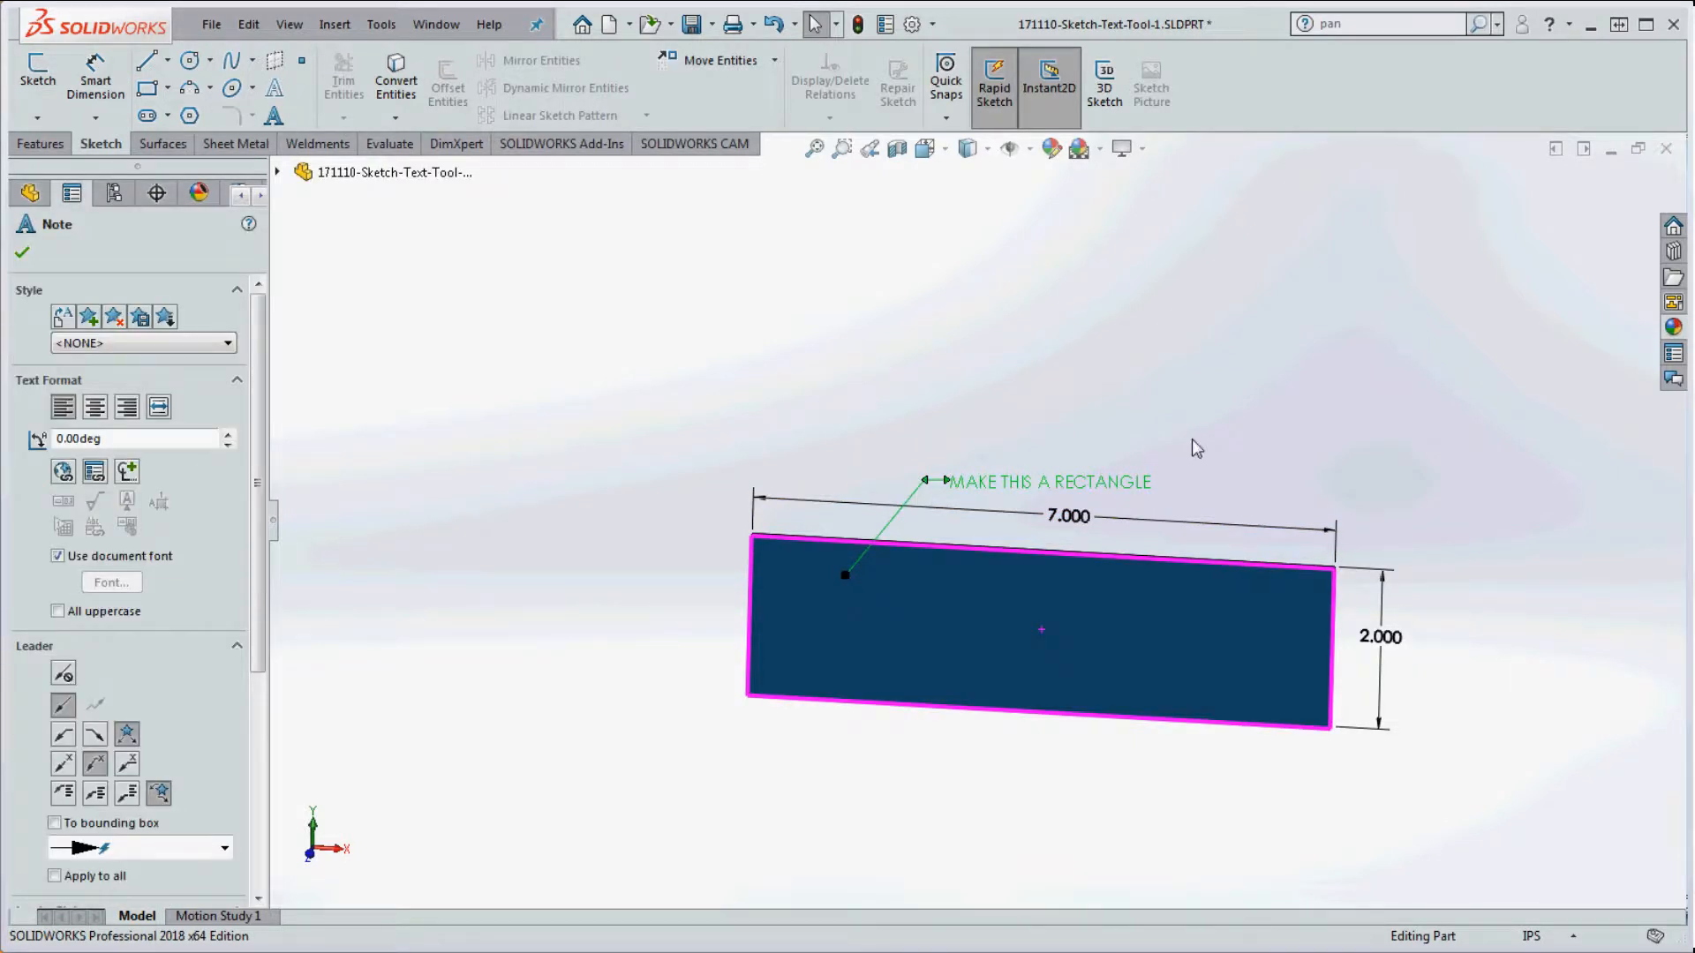
{"action": "key", "text": "Delete"}
{"action": "scroll", "coordinate": [1192, 438], "scroll_direction": "down", "scroll_amount": 1}
{"action": "scroll", "coordinate": [967, 410], "scroll_direction": "up", "scroll_amount": 2}
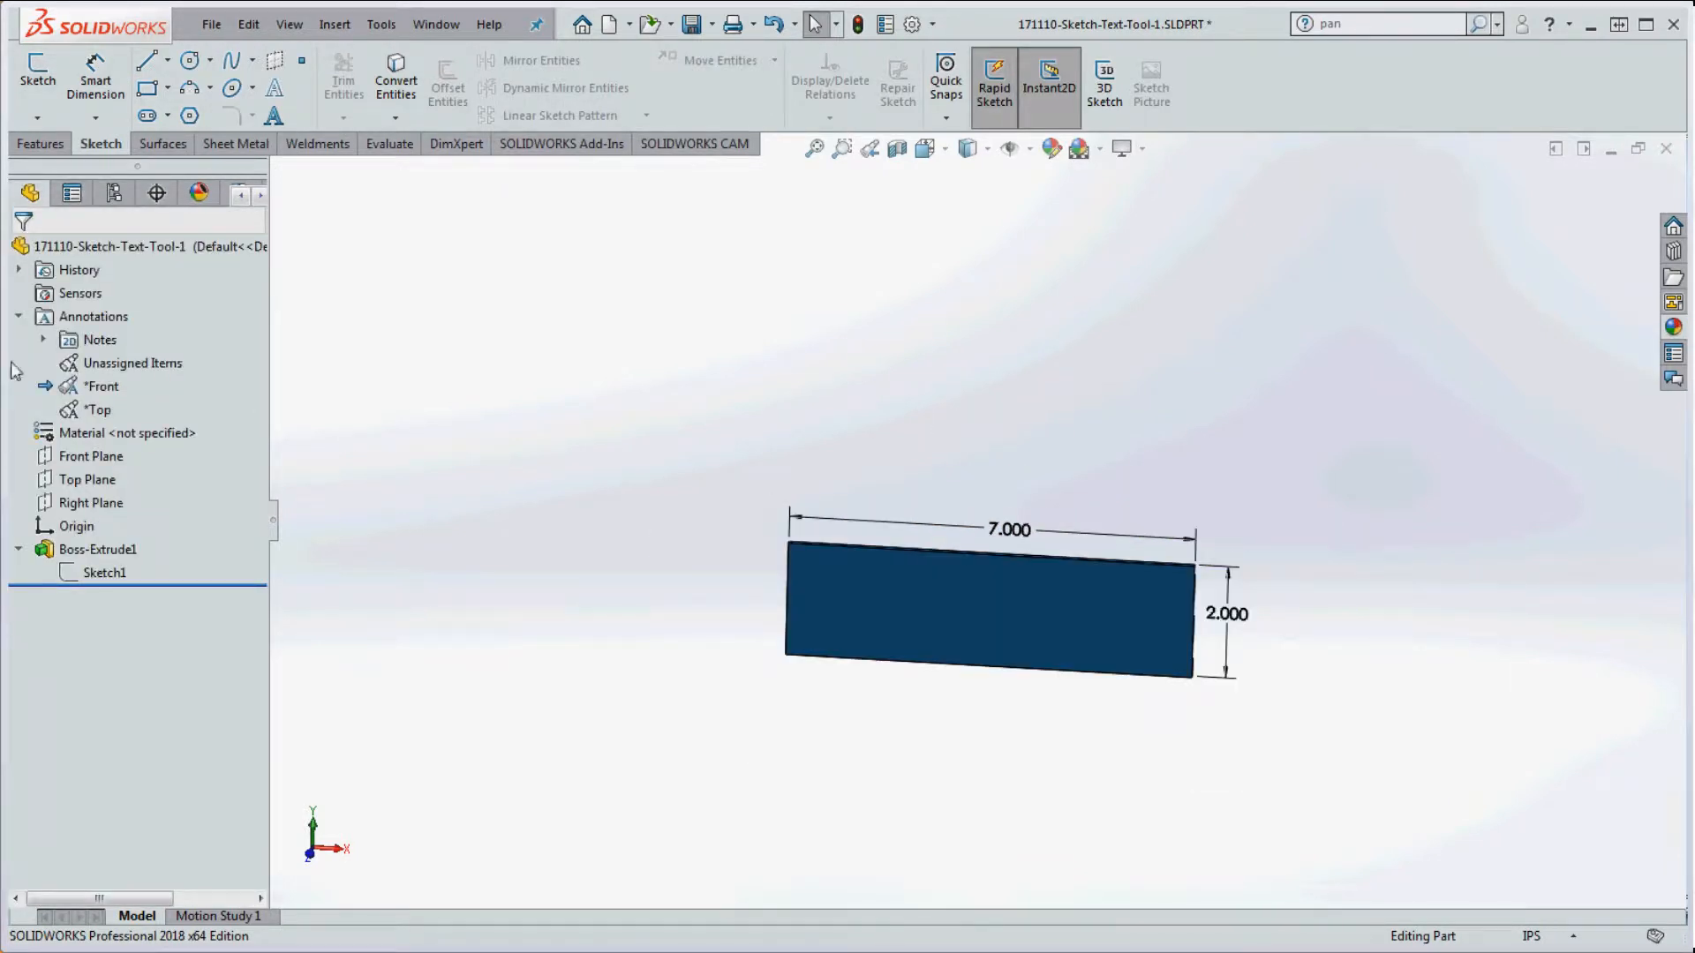
Step: Undo the note deletion and switch between the Unassigned Items and Front annotation views
{"action": "key", "text": "ctrl+z"}
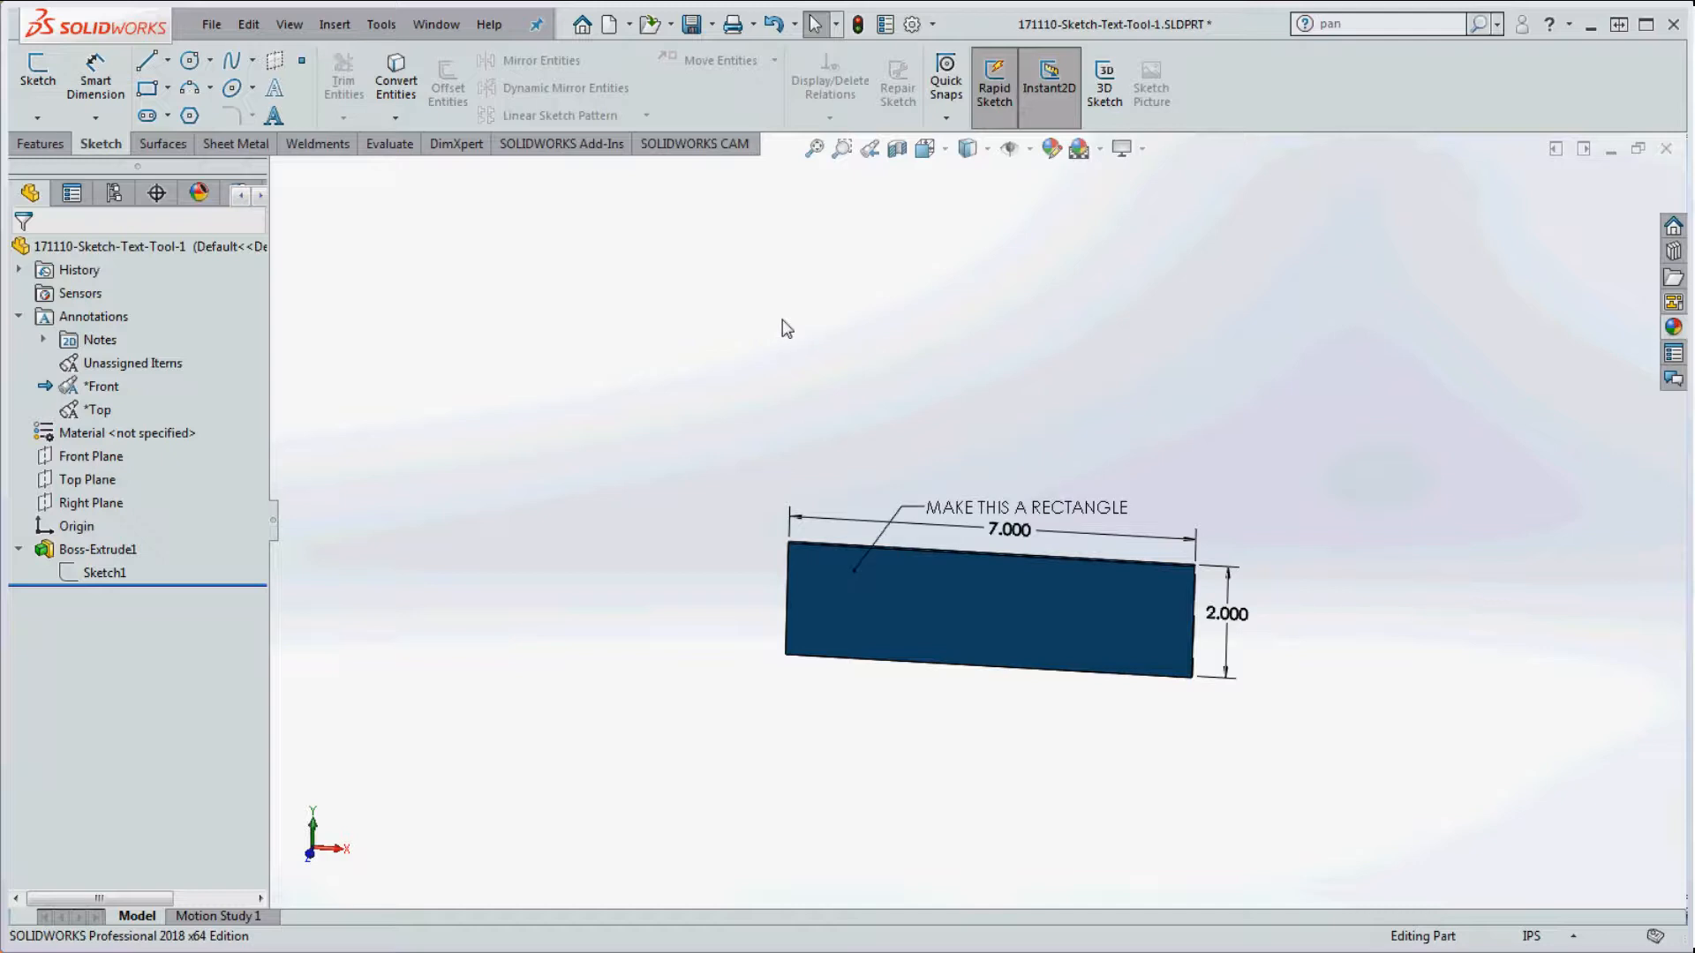
{"action": "scroll", "coordinate": [952, 542], "scroll_direction": "down", "scroll_amount": 2}
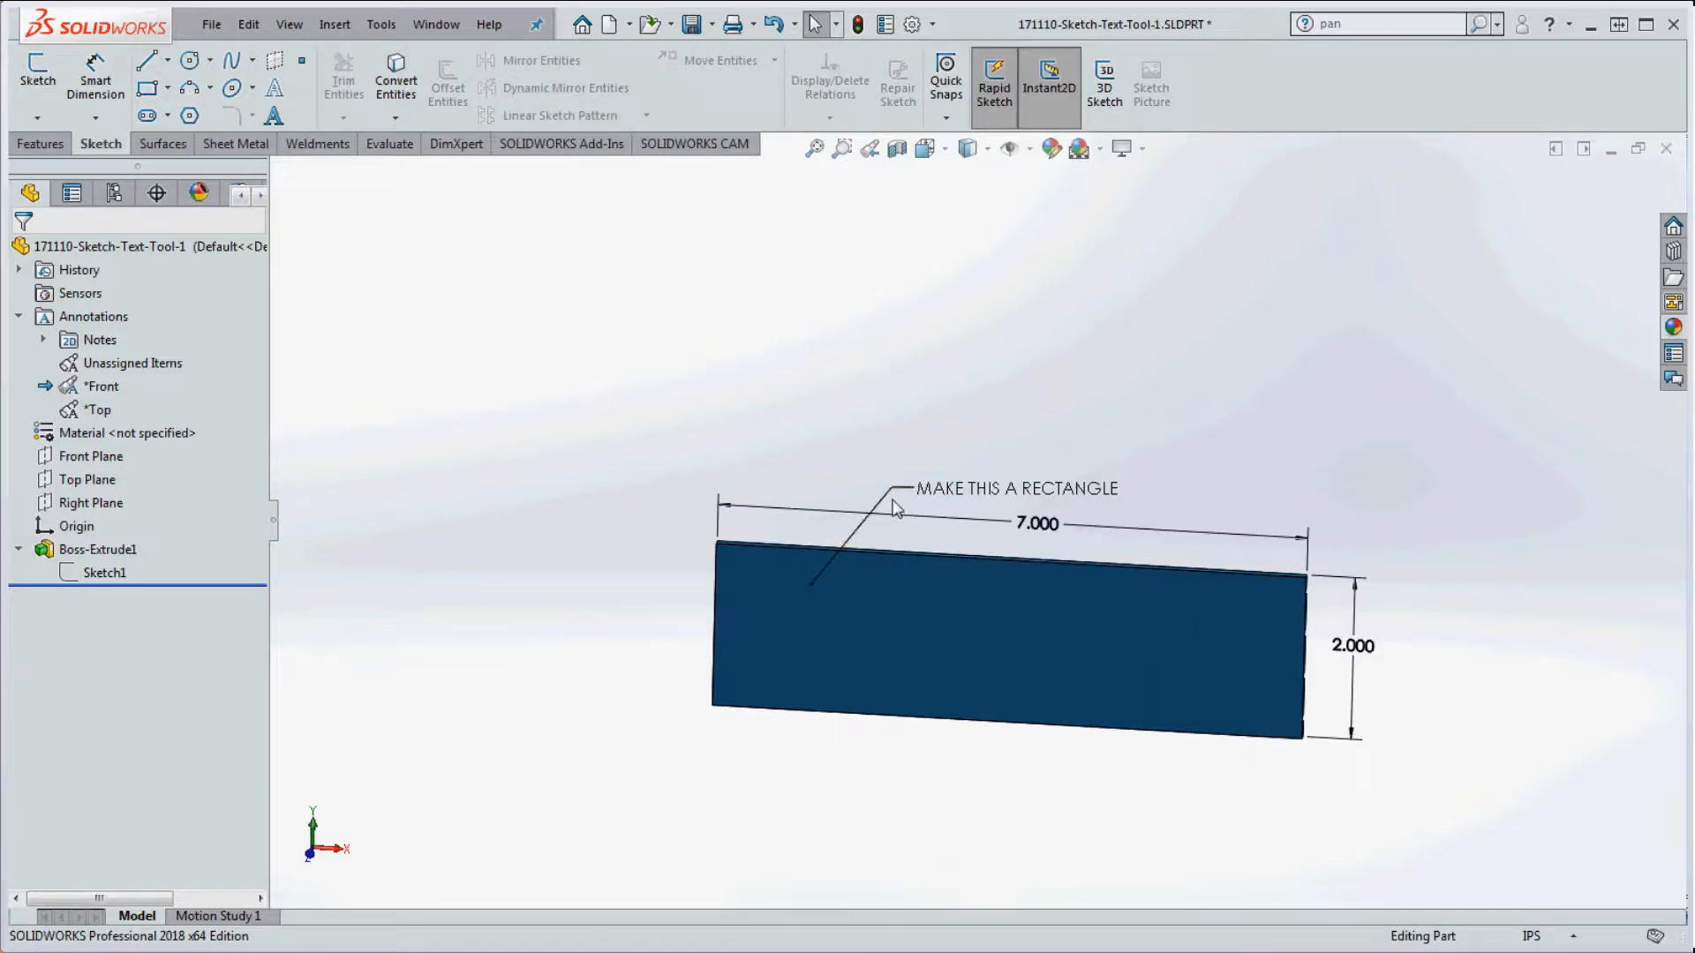
{"action": "double_click", "coordinate": [117, 364]}
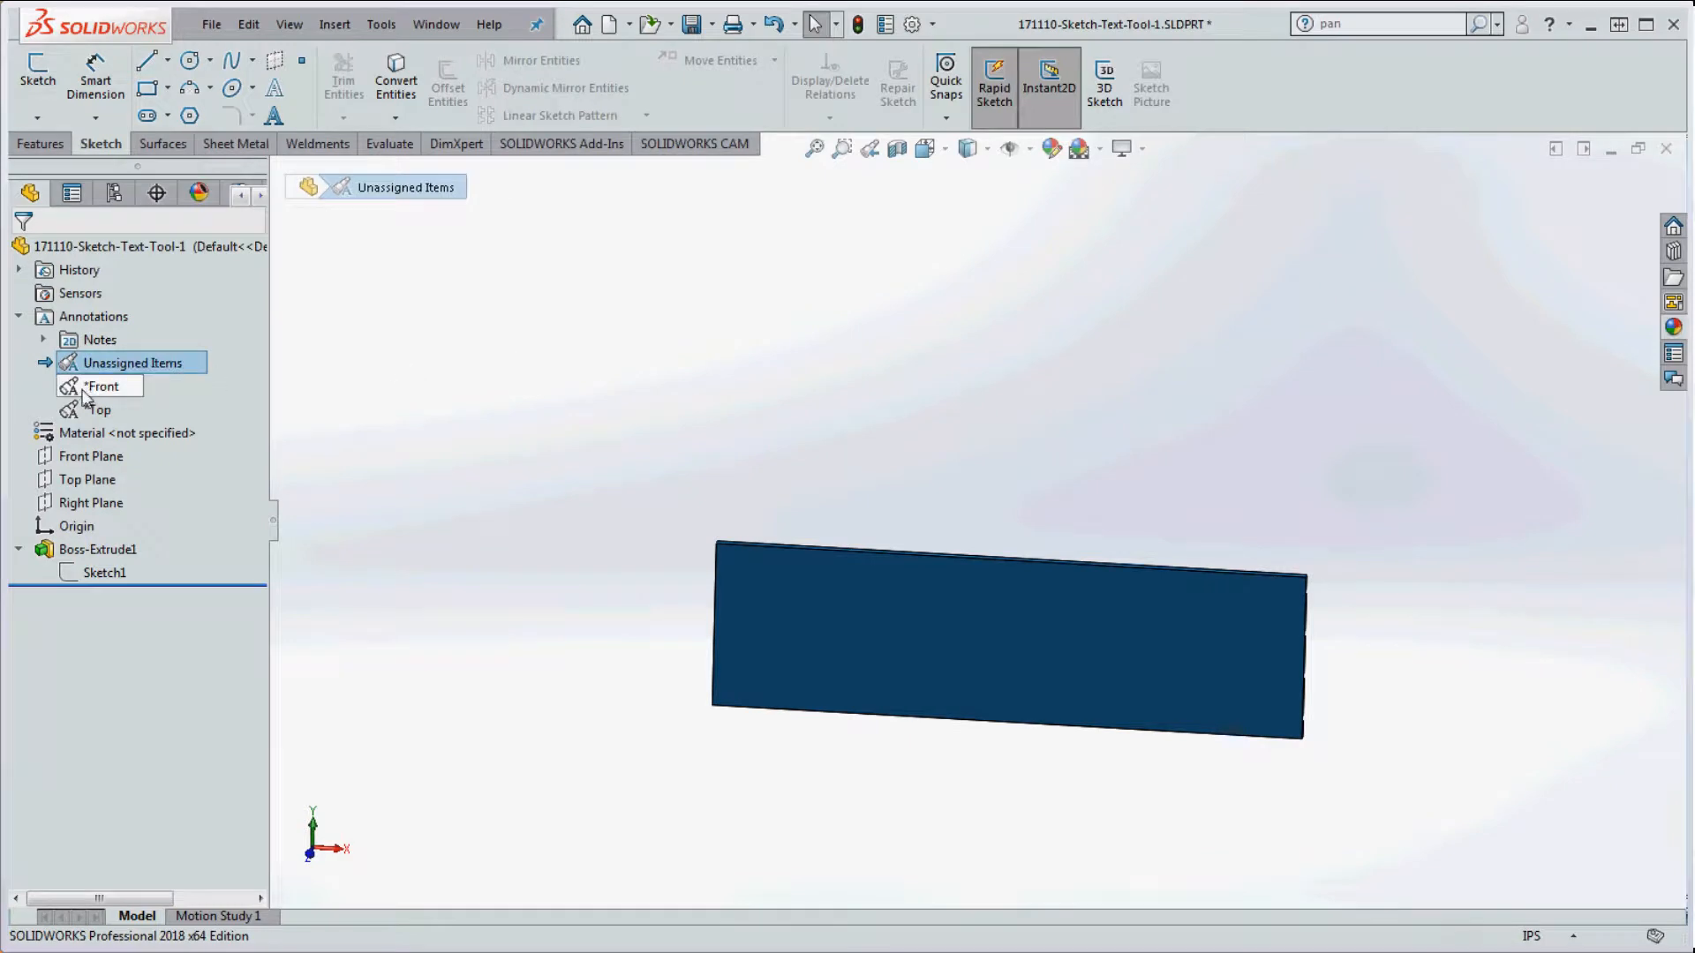
{"action": "double_click", "coordinate": [95, 388]}
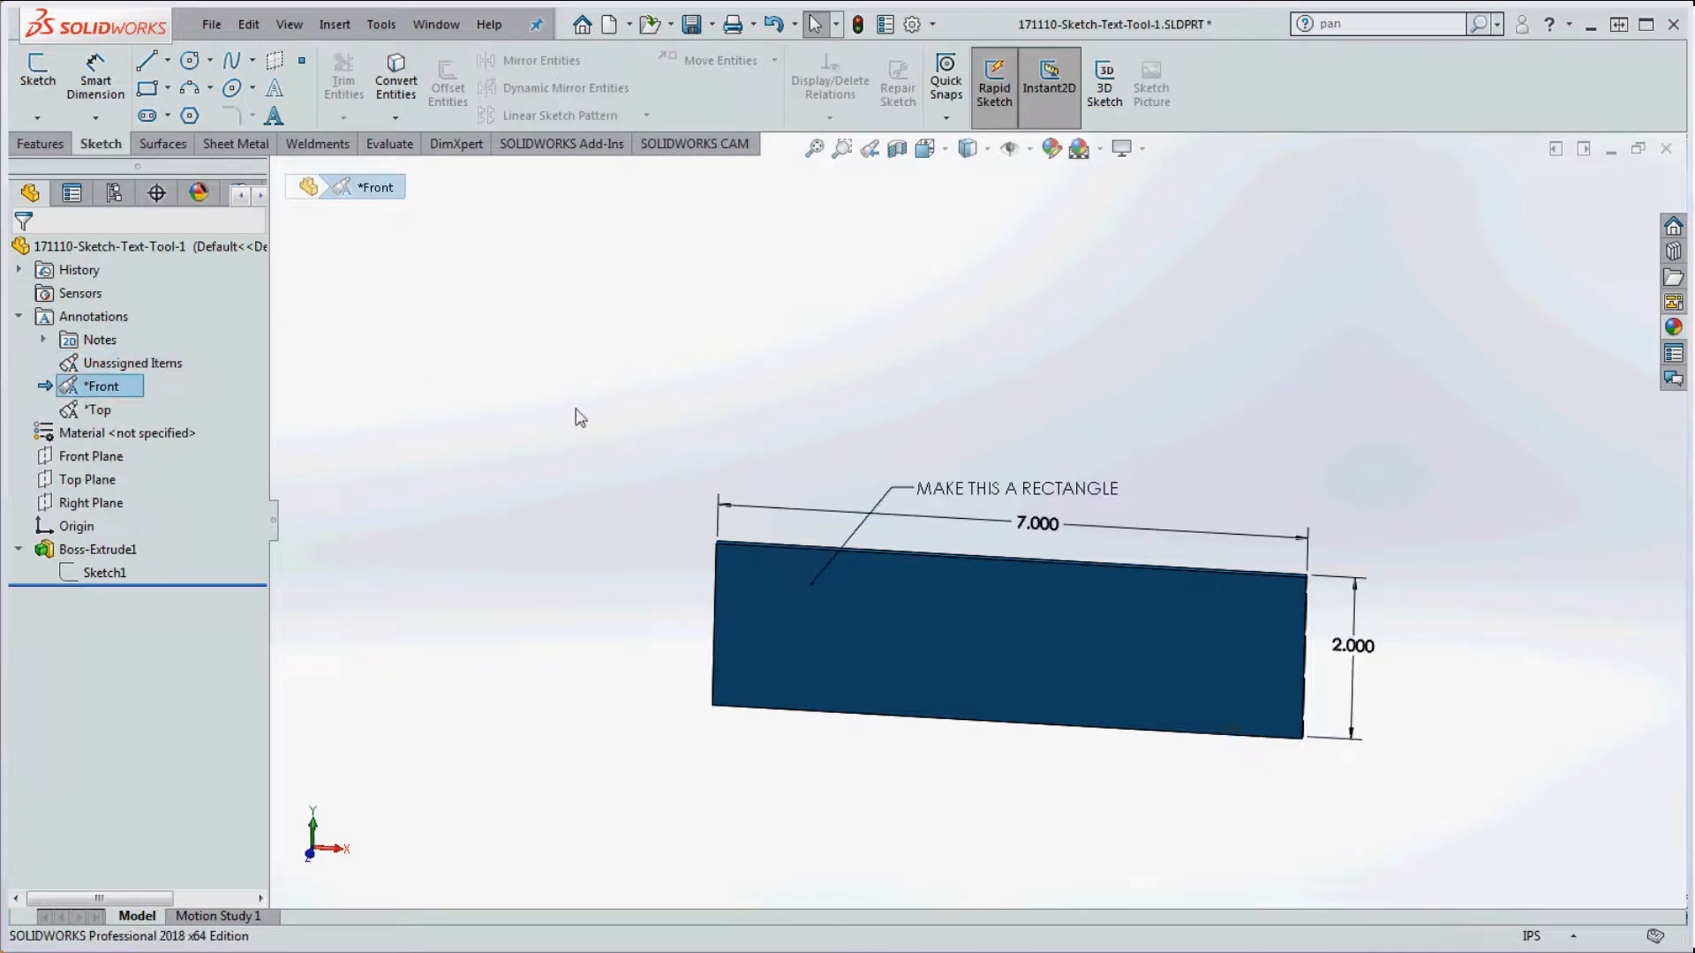
Step: Move the MAKE THIS A RECTANGLE note into a different annotation view
{"action": "right_click", "coordinate": [893, 490]}
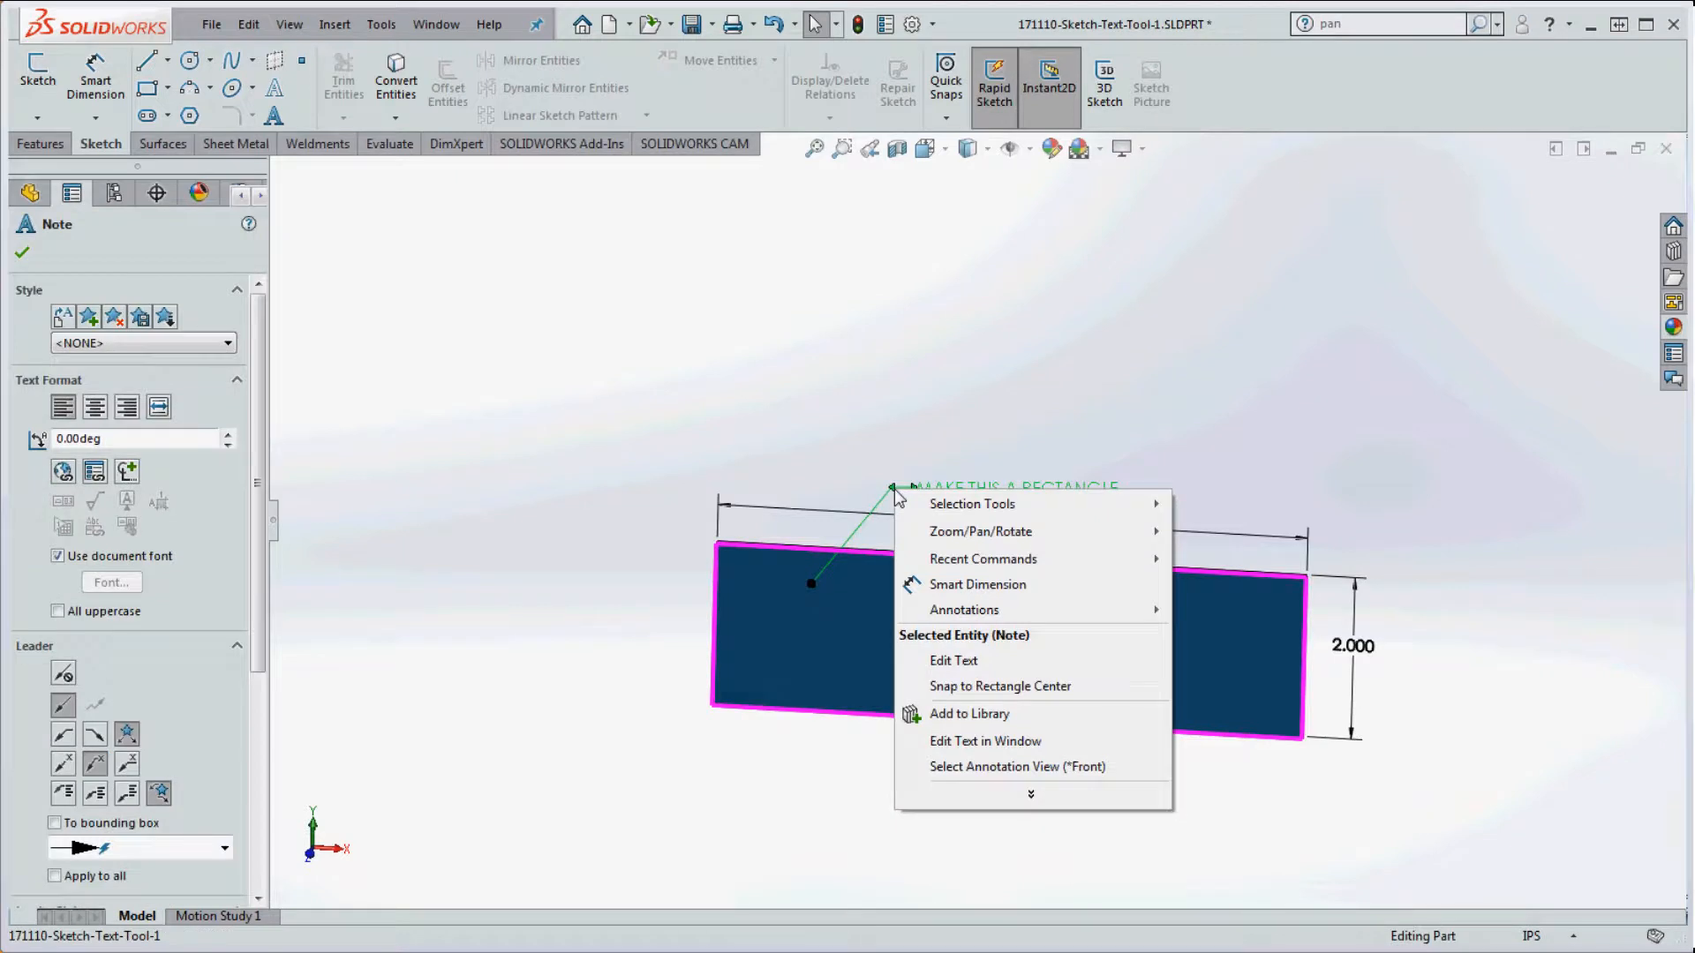
{"action": "left_click", "coordinate": [1031, 796]}
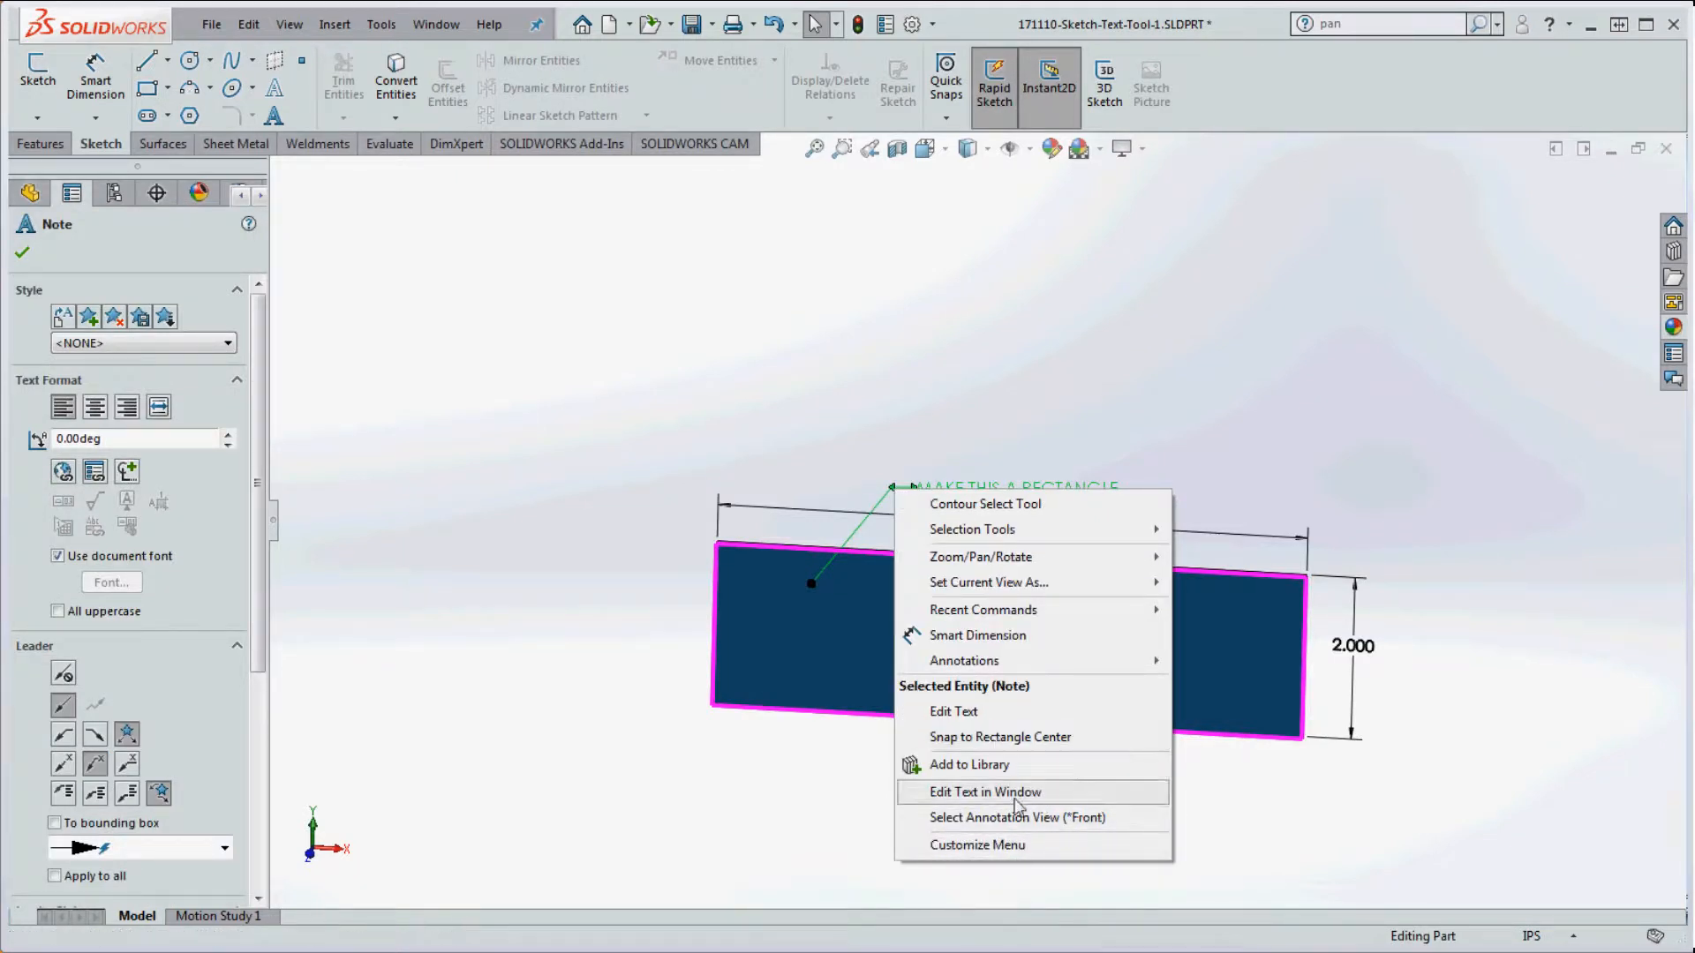
{"action": "left_click", "coordinate": [1017, 818]}
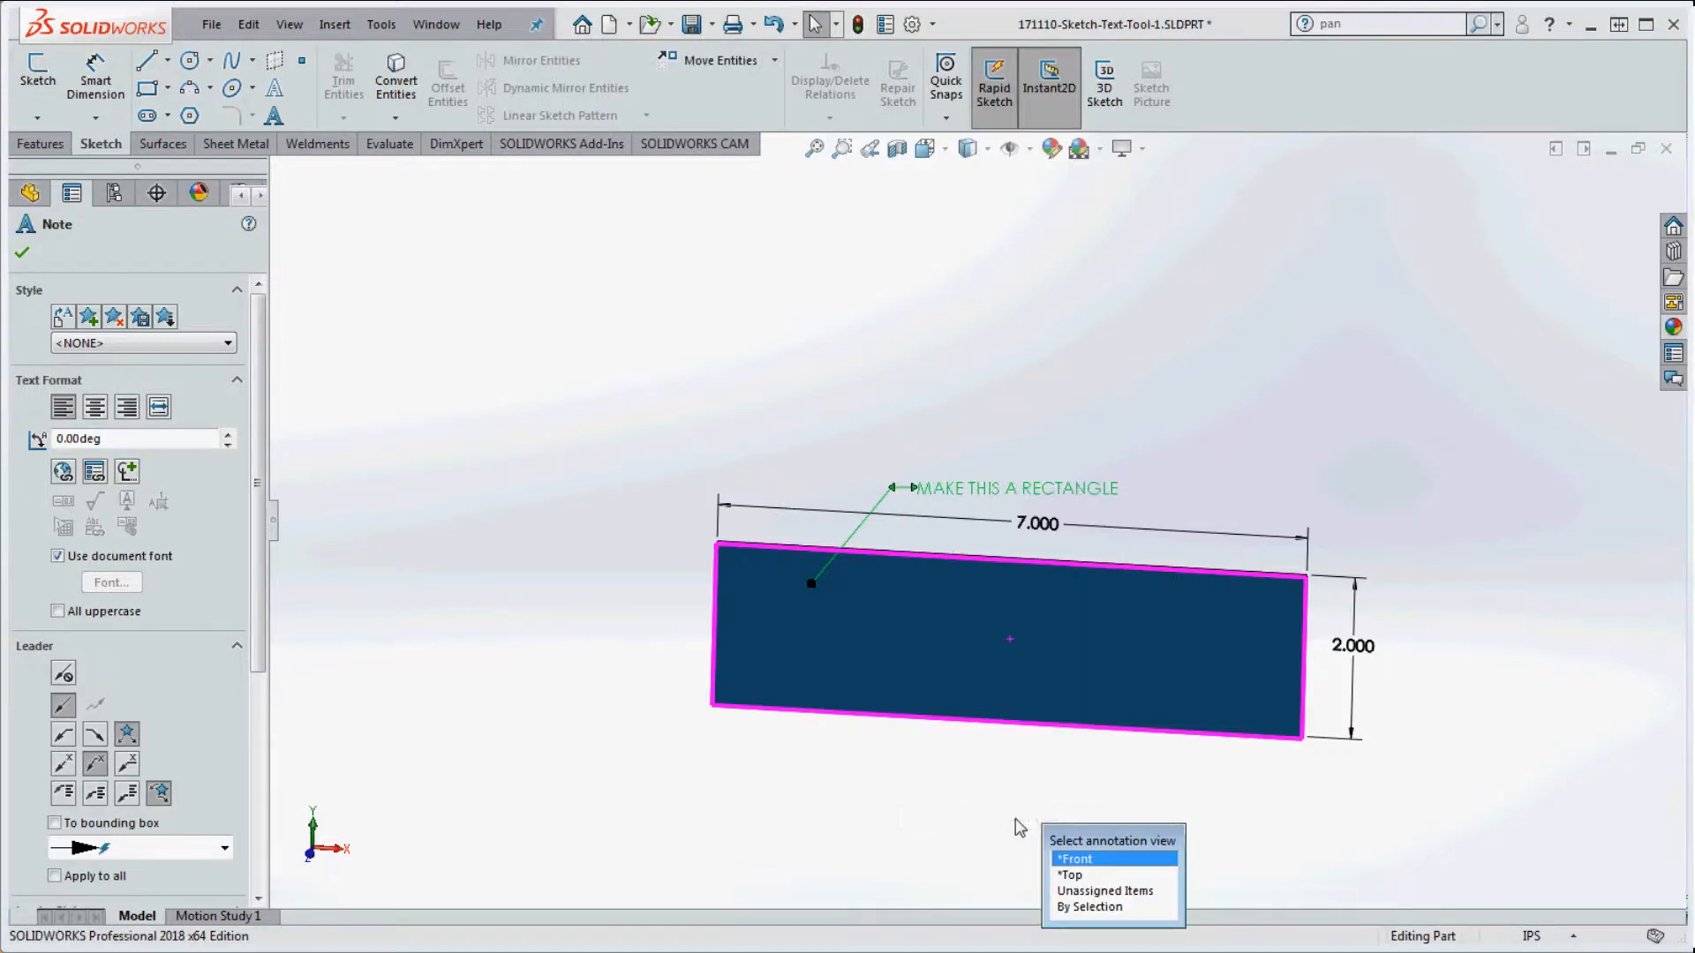
{"action": "left_click", "coordinate": [1098, 888]}
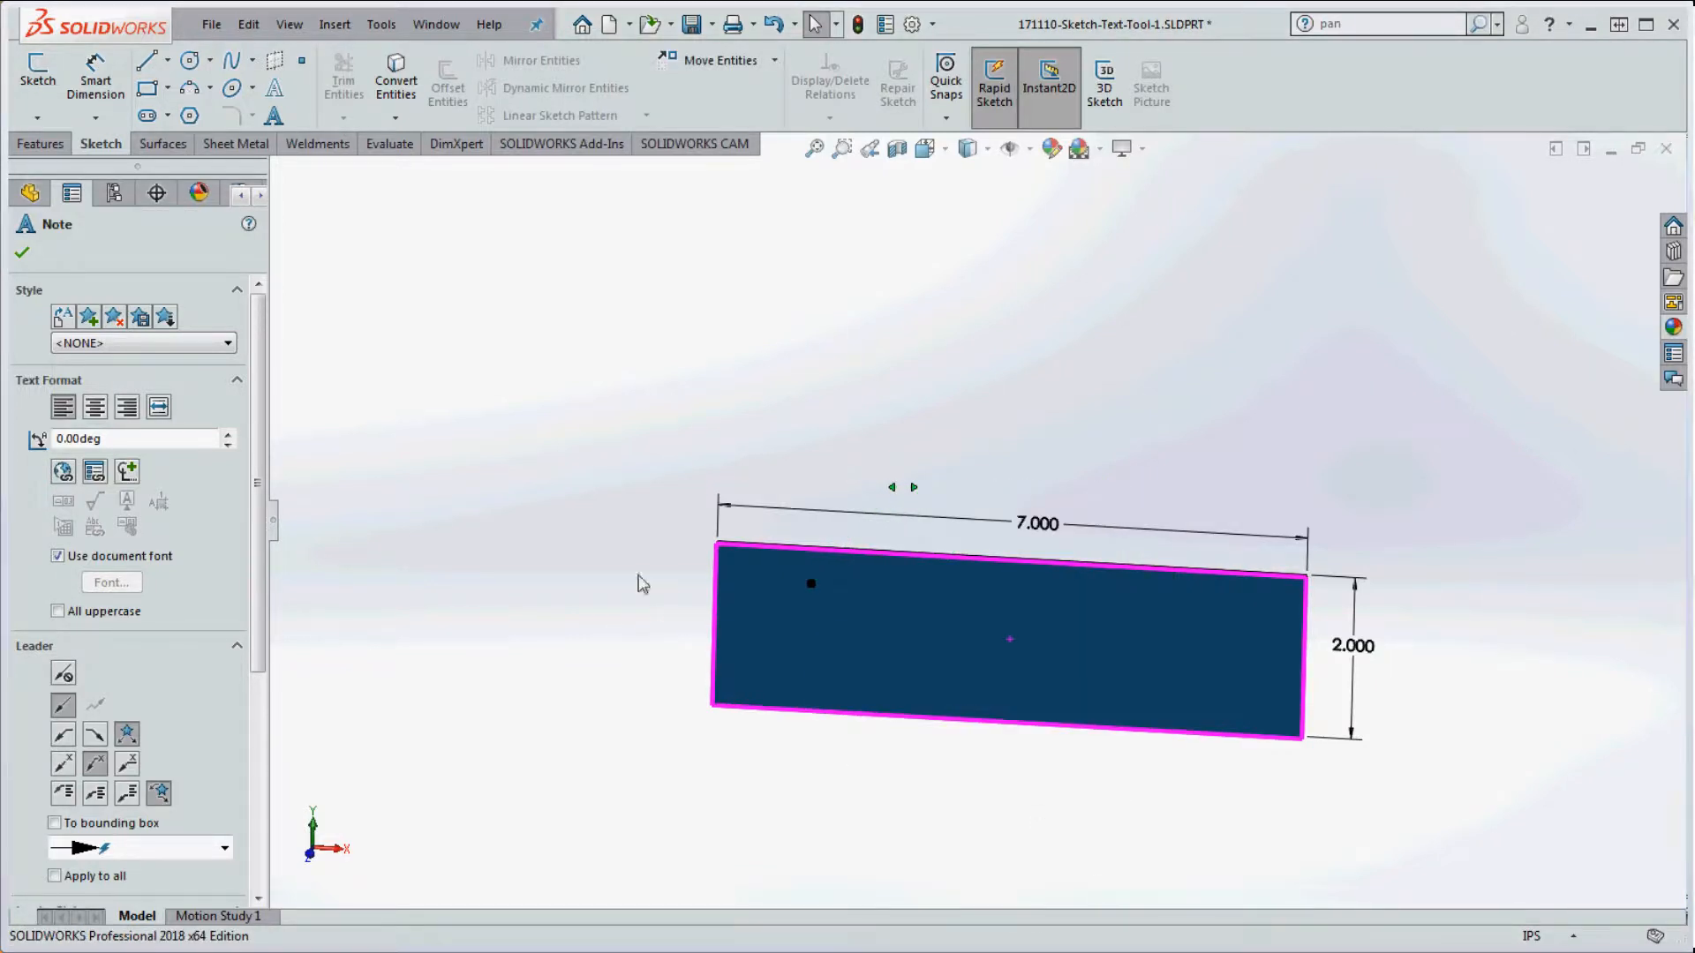
{"action": "key", "text": "Escape"}
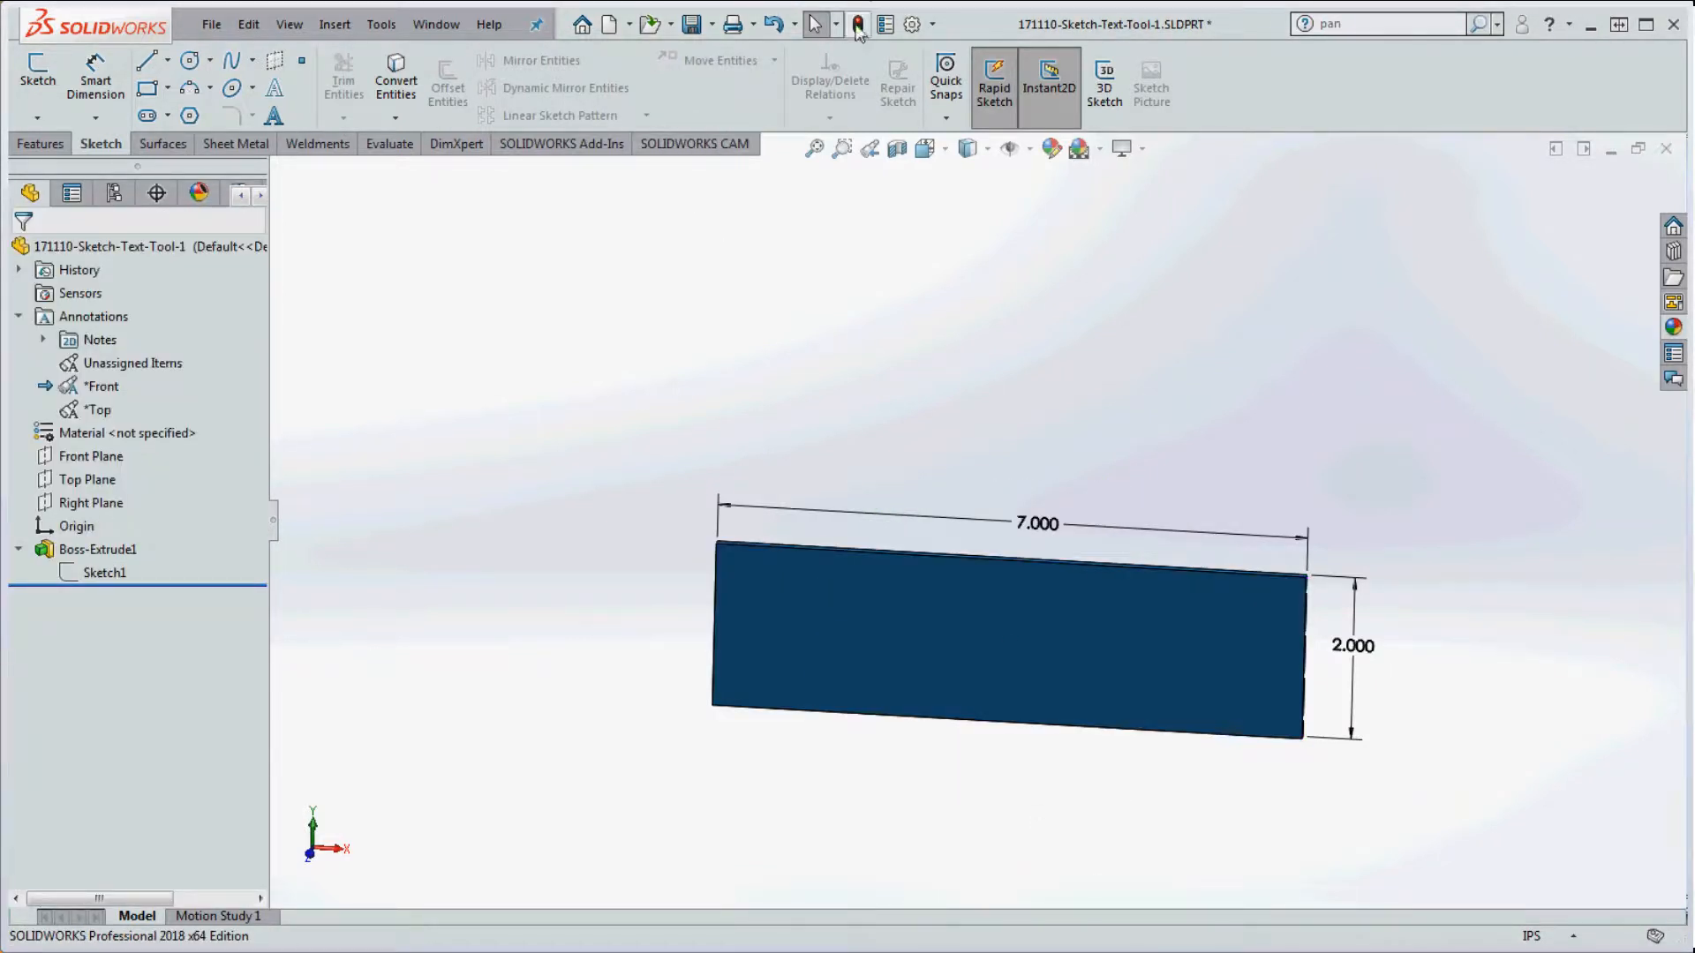
Step: Activate the Unassigned Items and Top views, then reassign the note's annotation view
{"action": "double_click", "coordinate": [111, 362]}
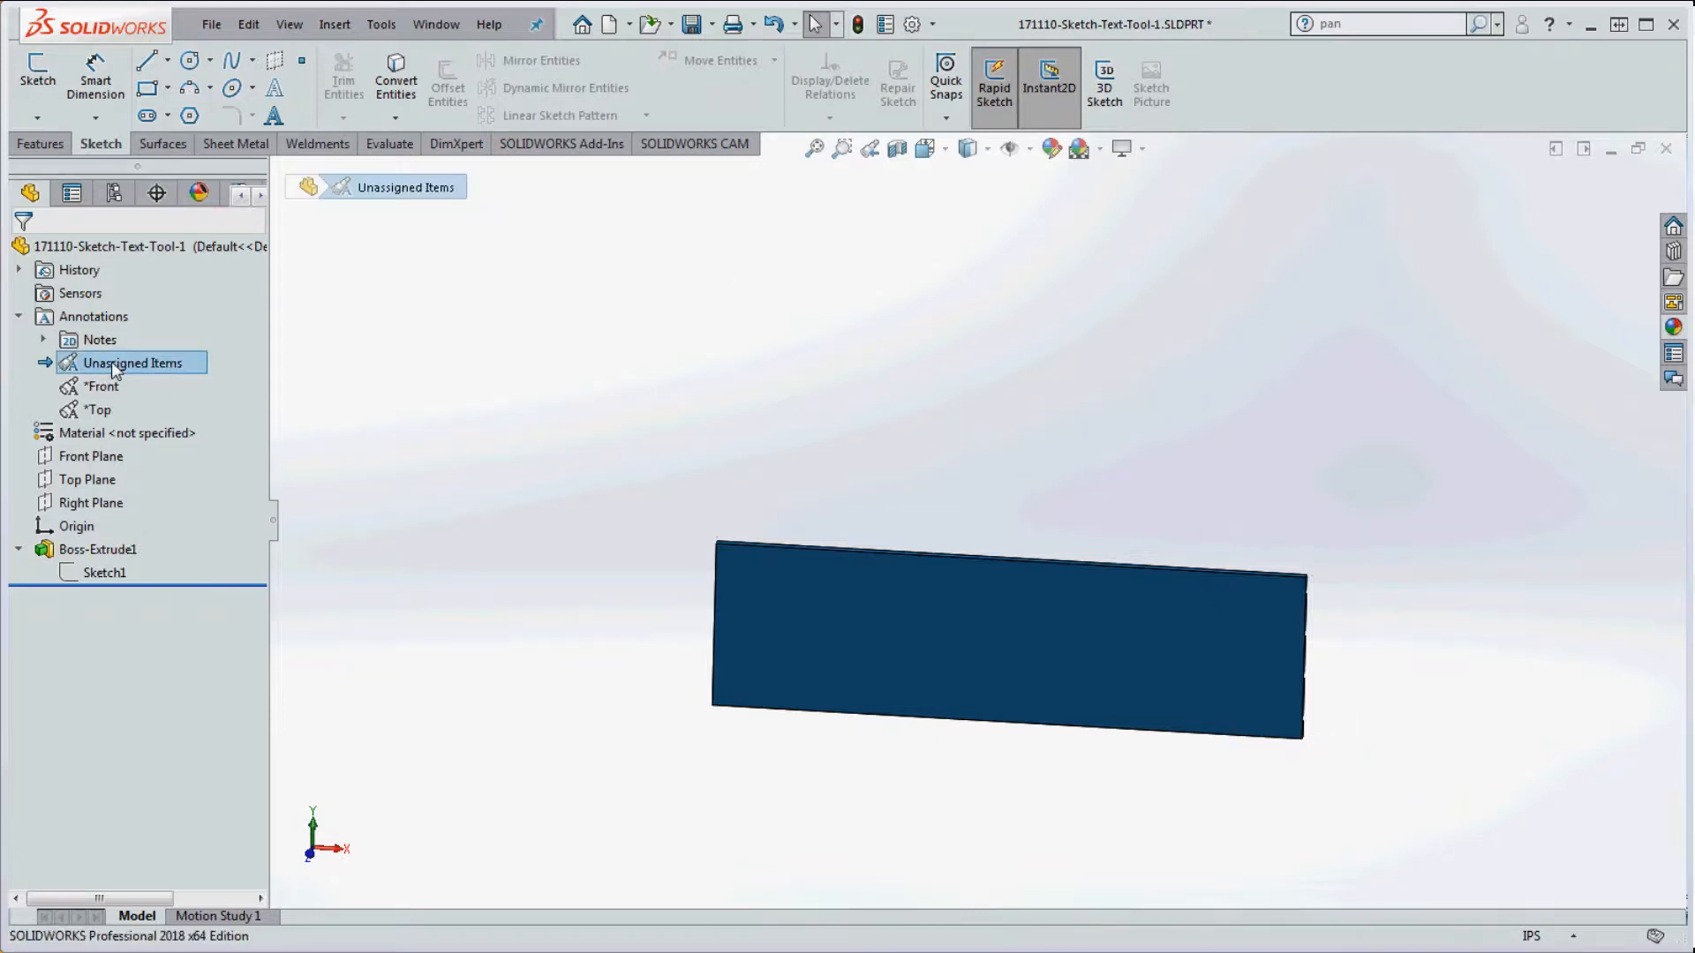
{"action": "double_click", "coordinate": [98, 410]}
{"action": "middle_click_drag", "start_coordinate": [985, 412], "coordinate": [1016, 383]}
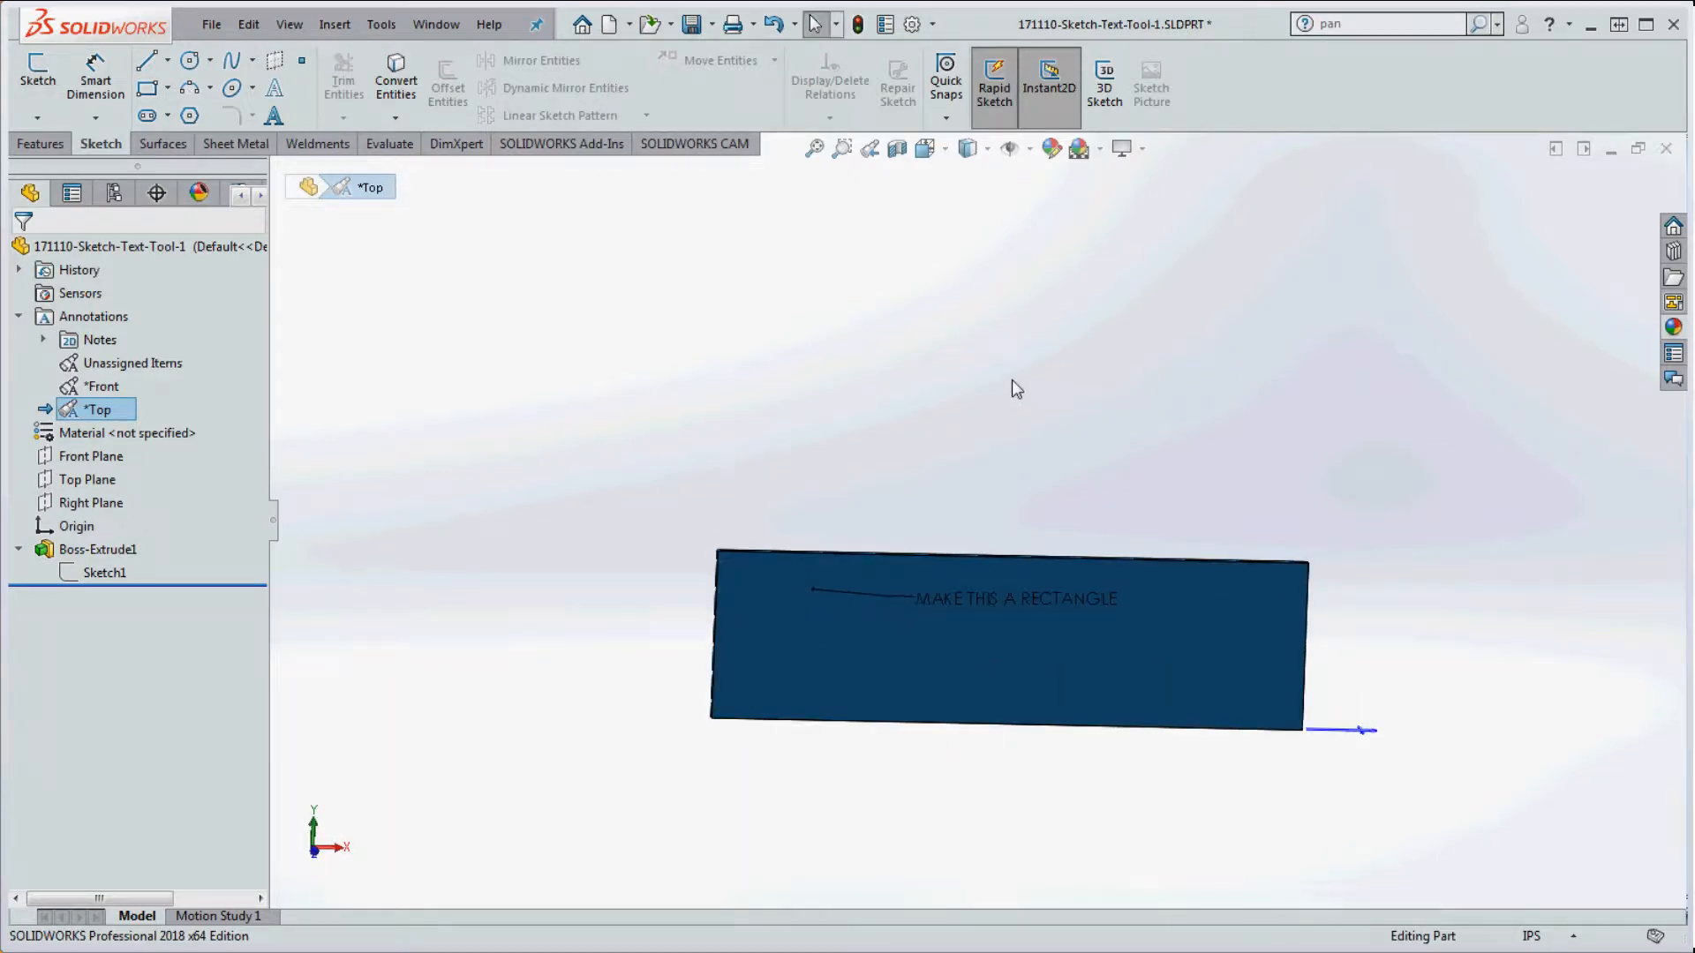
{"action": "right_click", "coordinate": [904, 599]}
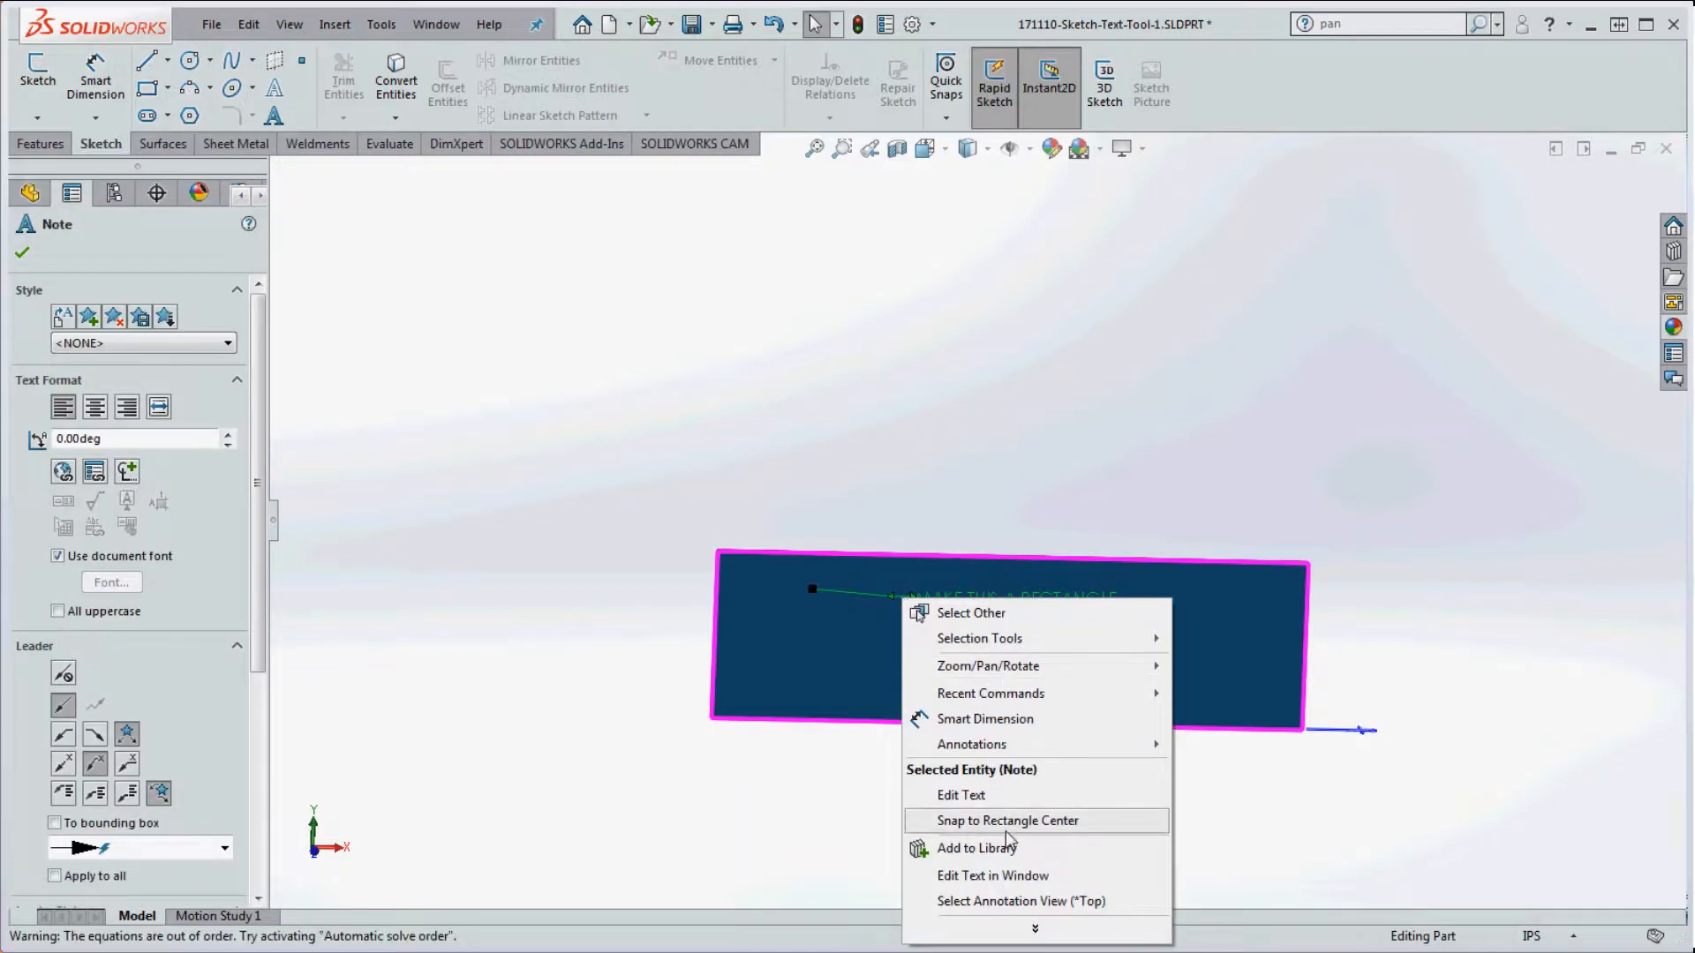
{"action": "left_click", "coordinate": [1024, 901]}
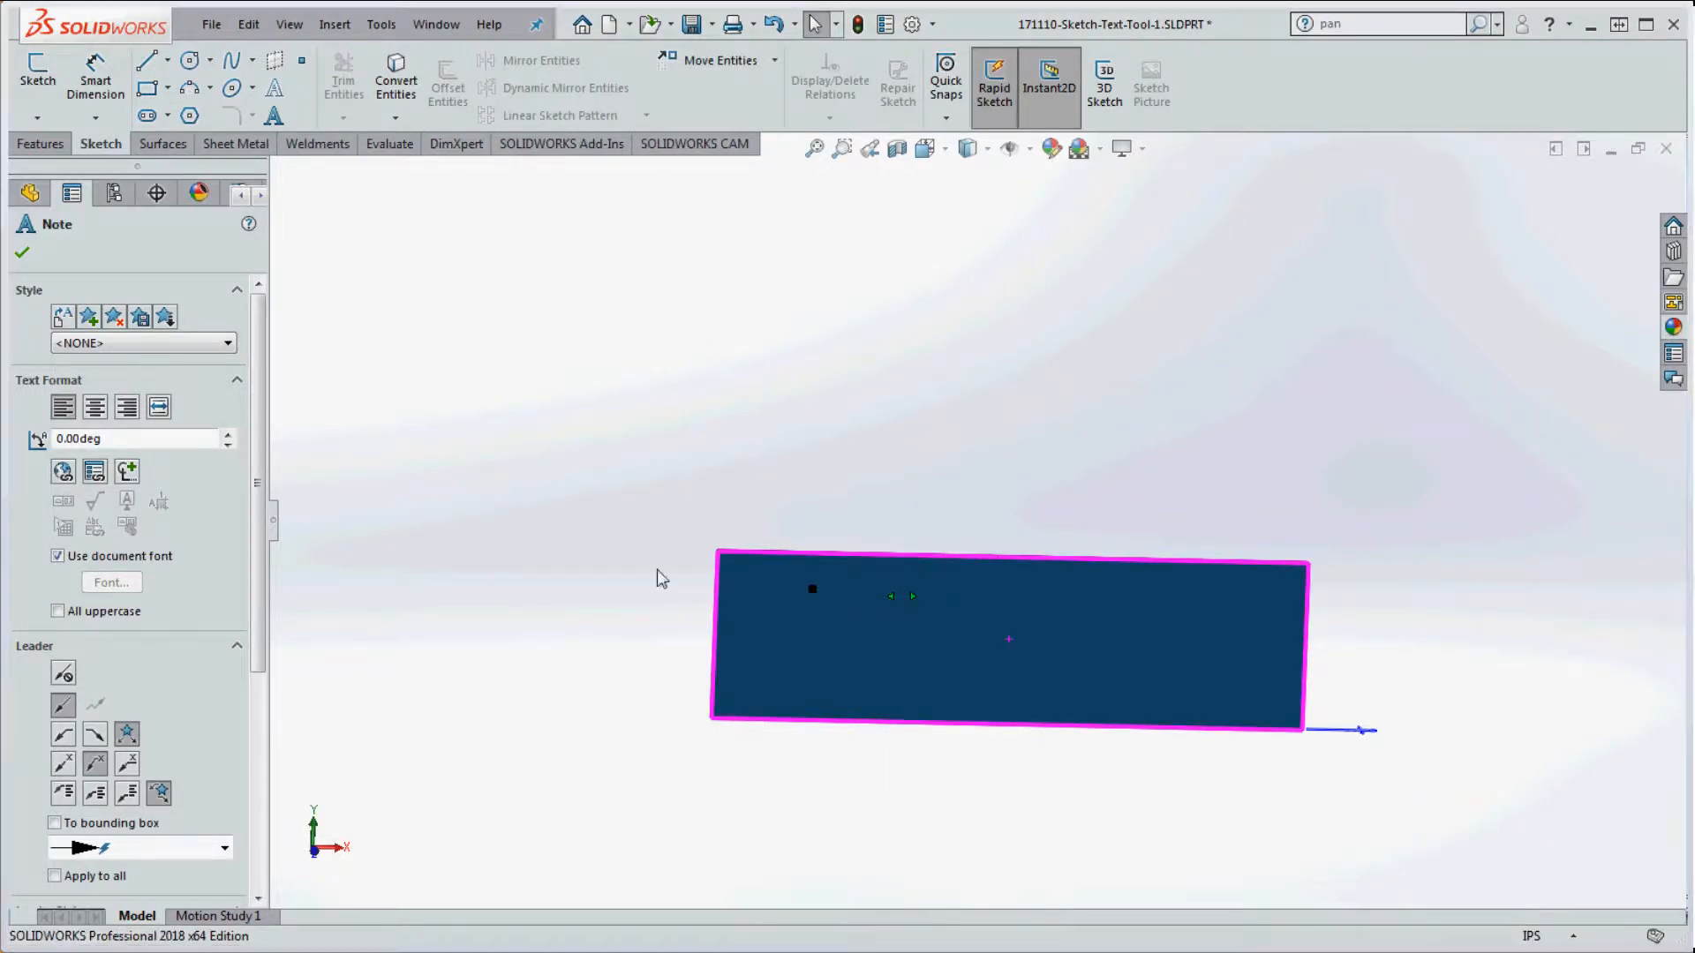
{"action": "left_click", "coordinate": [694, 460]}
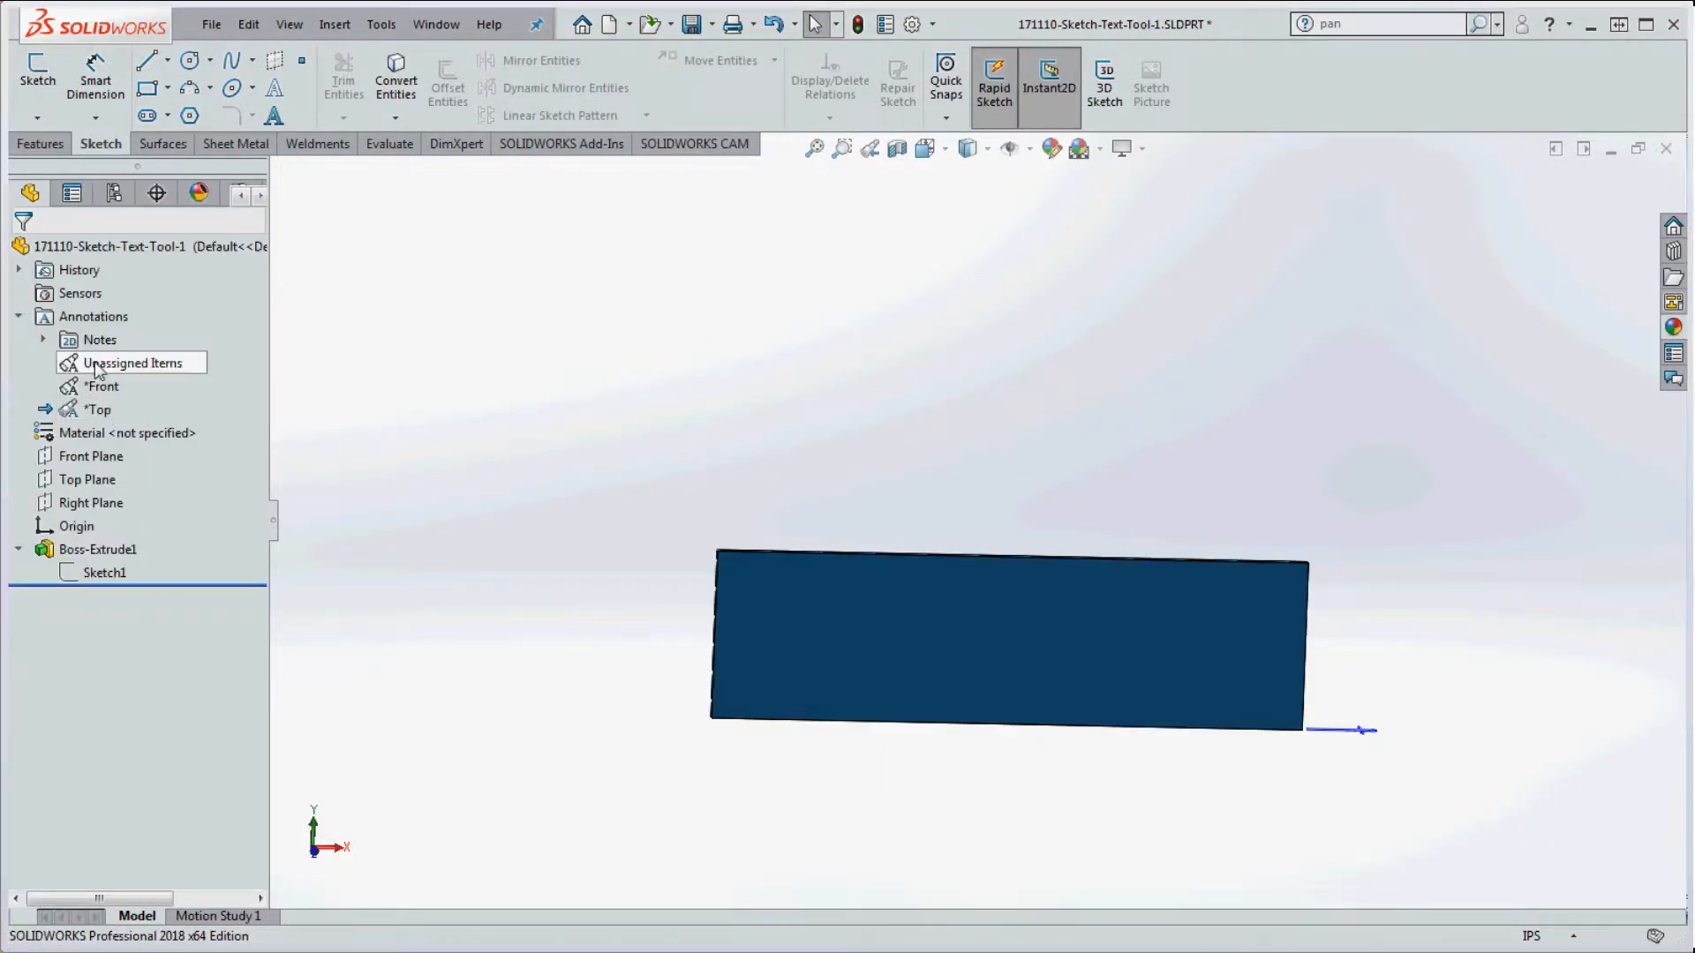
Step: Activate the Unassigned Items annotation view so the plate shows no notes or dimensions
{"action": "double_click", "coordinate": [67, 362]}
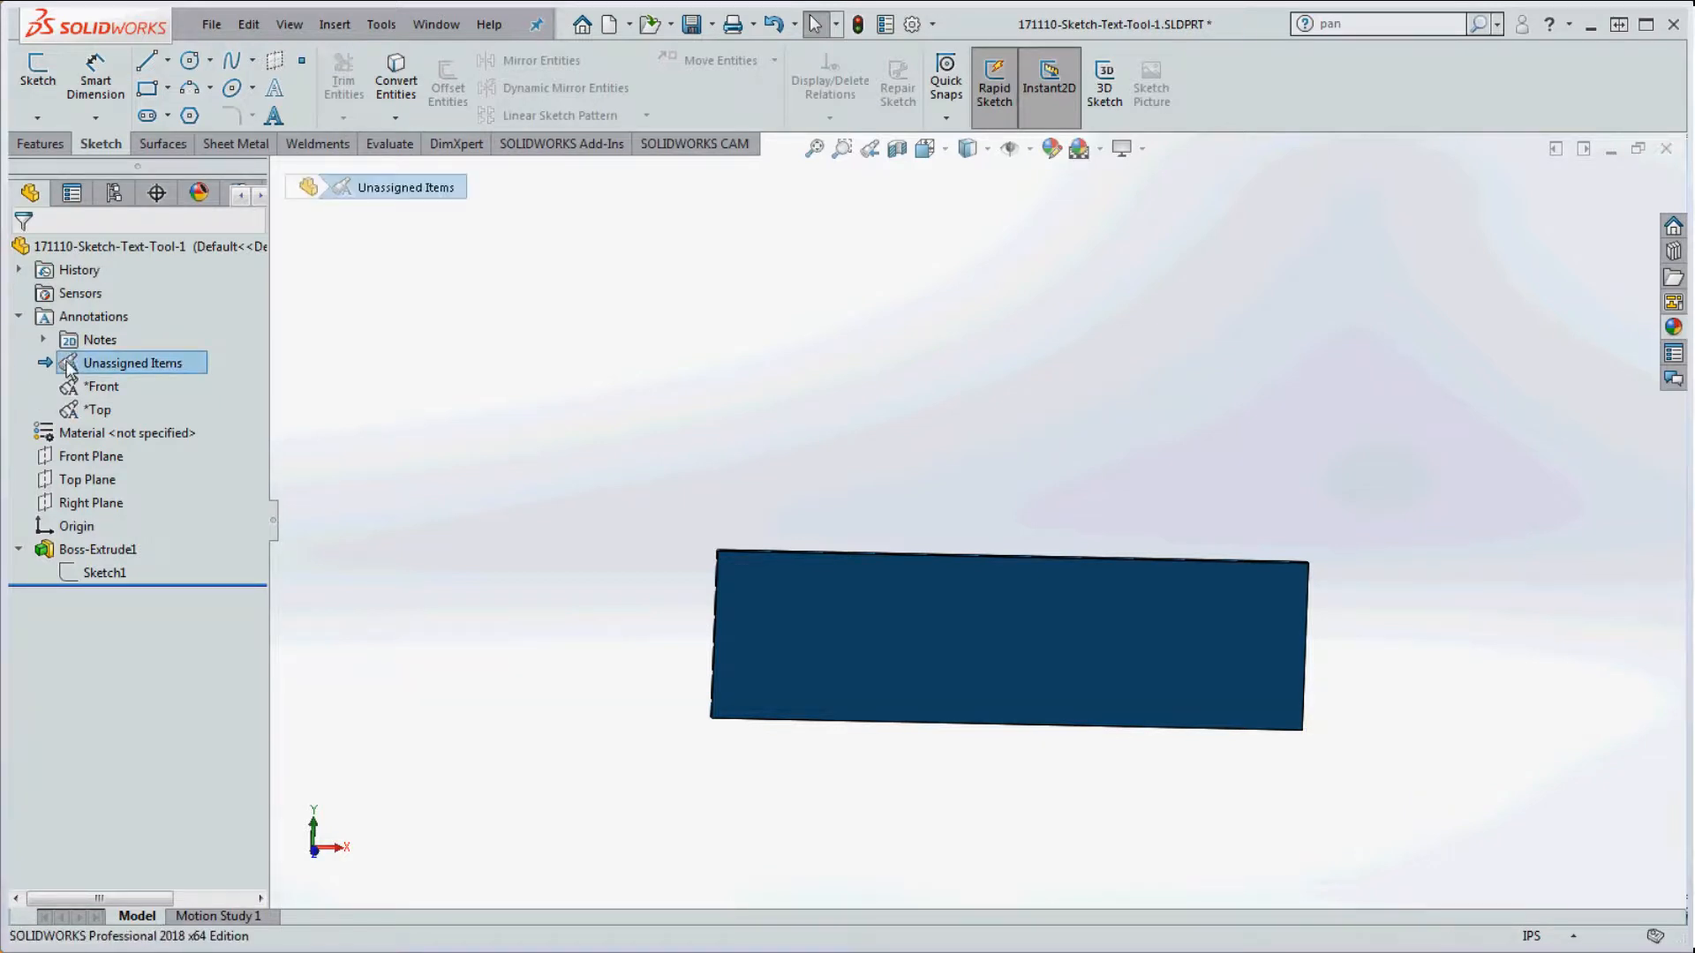
{"action": "left_click", "coordinate": [549, 413]}
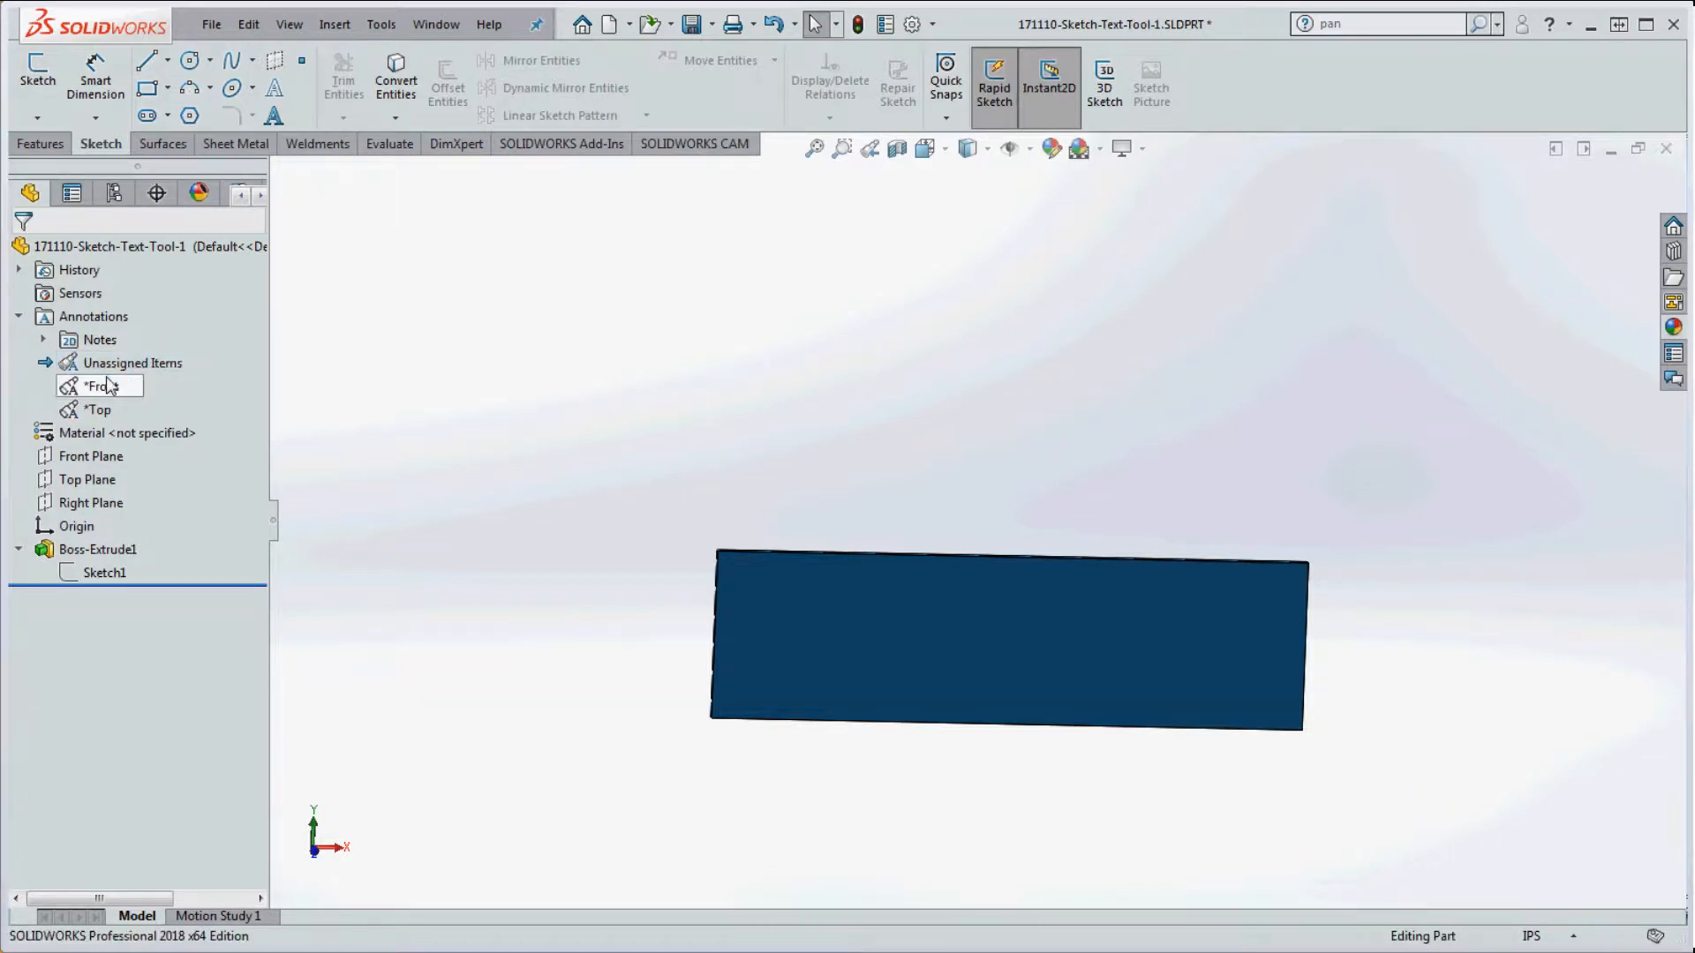
{"action": "scroll", "coordinate": [1018, 515], "scroll_direction": "up", "scroll_amount": 2}
{"action": "scroll", "coordinate": [1086, 684], "scroll_direction": "down", "scroll_amount": 4}
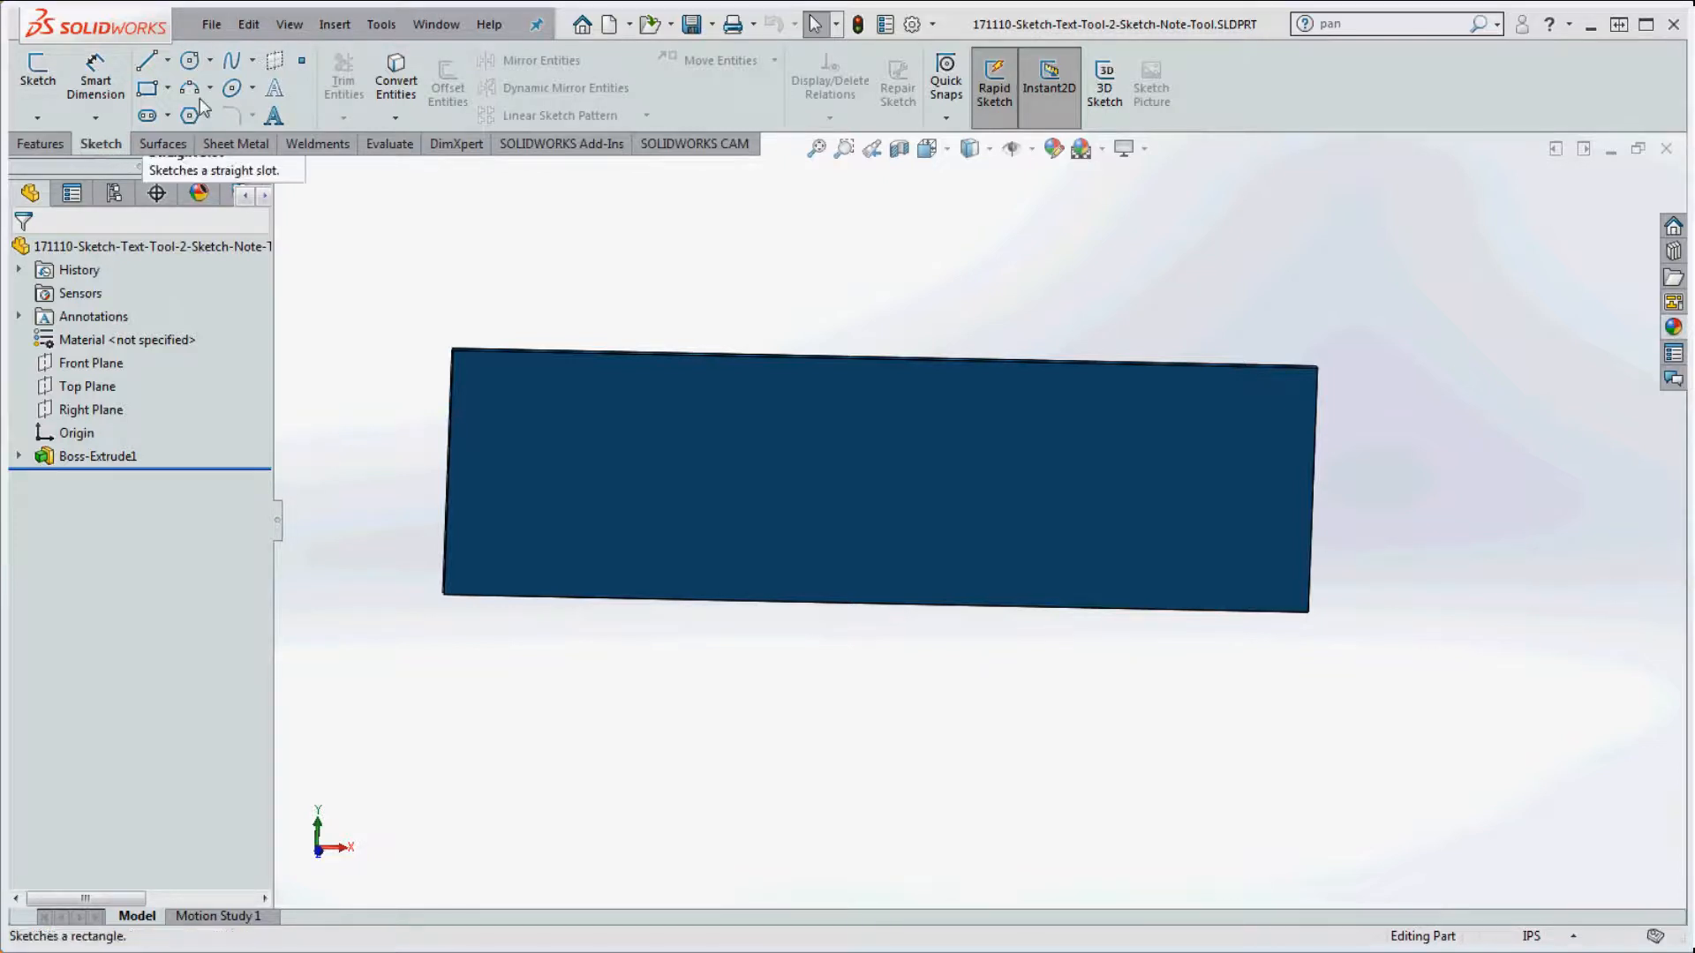
Step: Customize the CommandManager to add the Sketch category's Text command to the Sketch toolbar
{"action": "right_click", "coordinate": [1257, 92]}
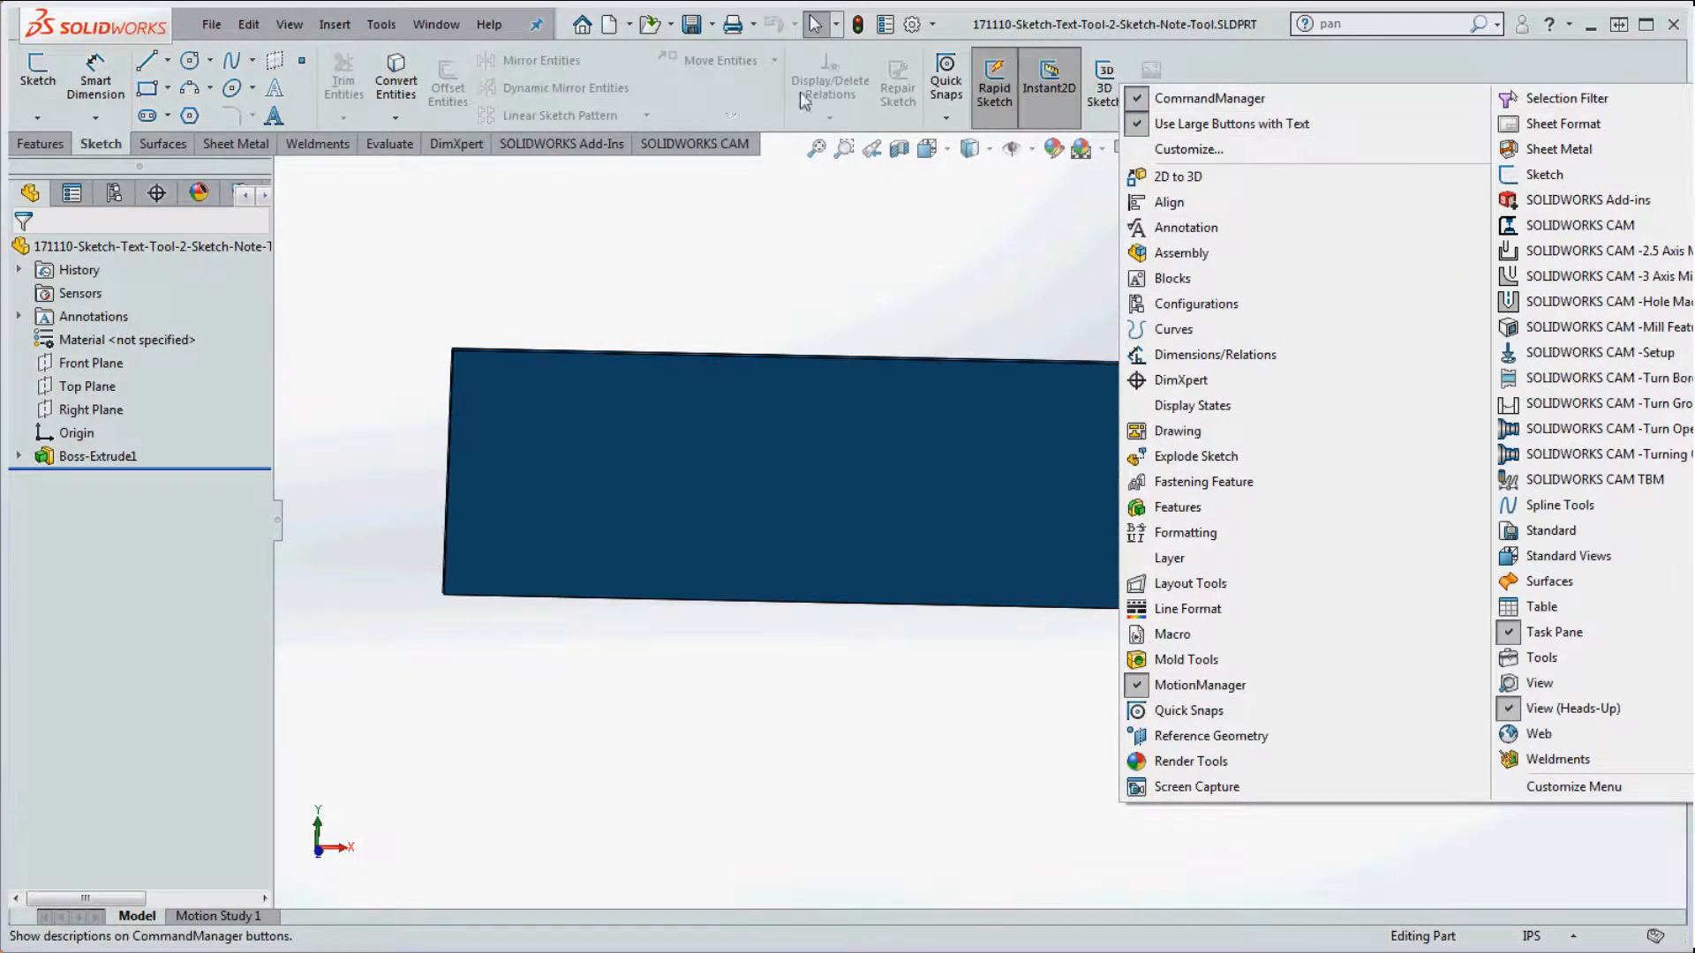
{"action": "left_click", "coordinate": [1213, 149]}
{"action": "left_click_drag", "start_coordinate": [930, 99], "coordinate": [836, 95]}
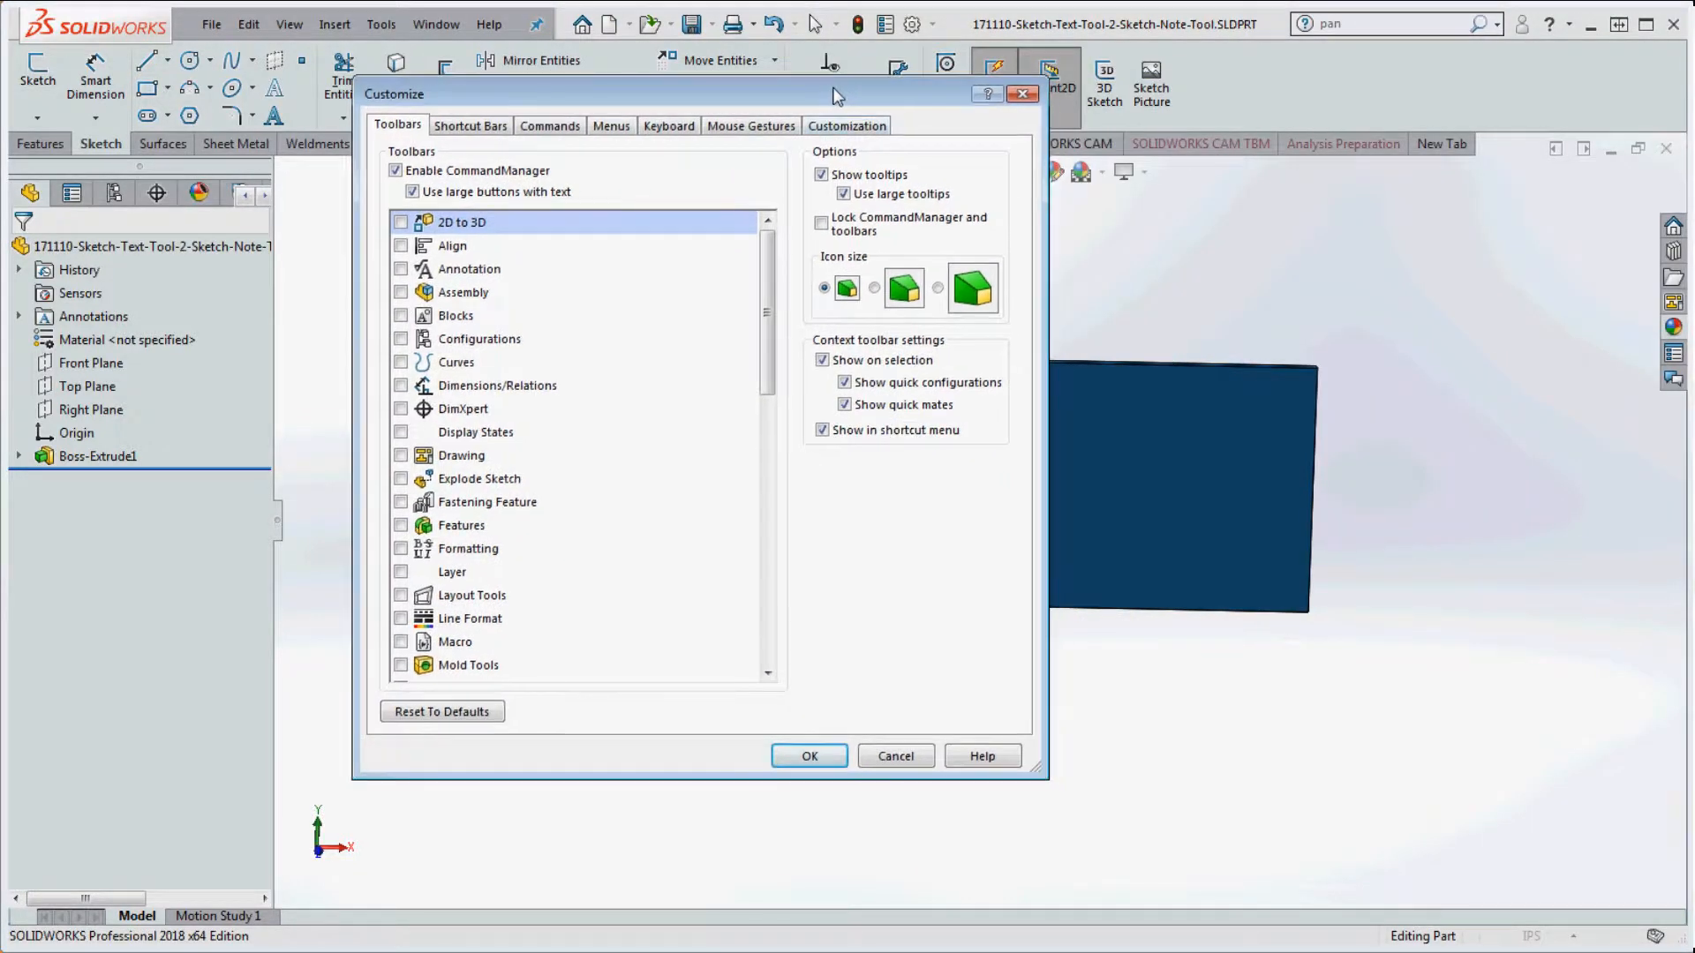
{"action": "left_click", "coordinate": [550, 126]}
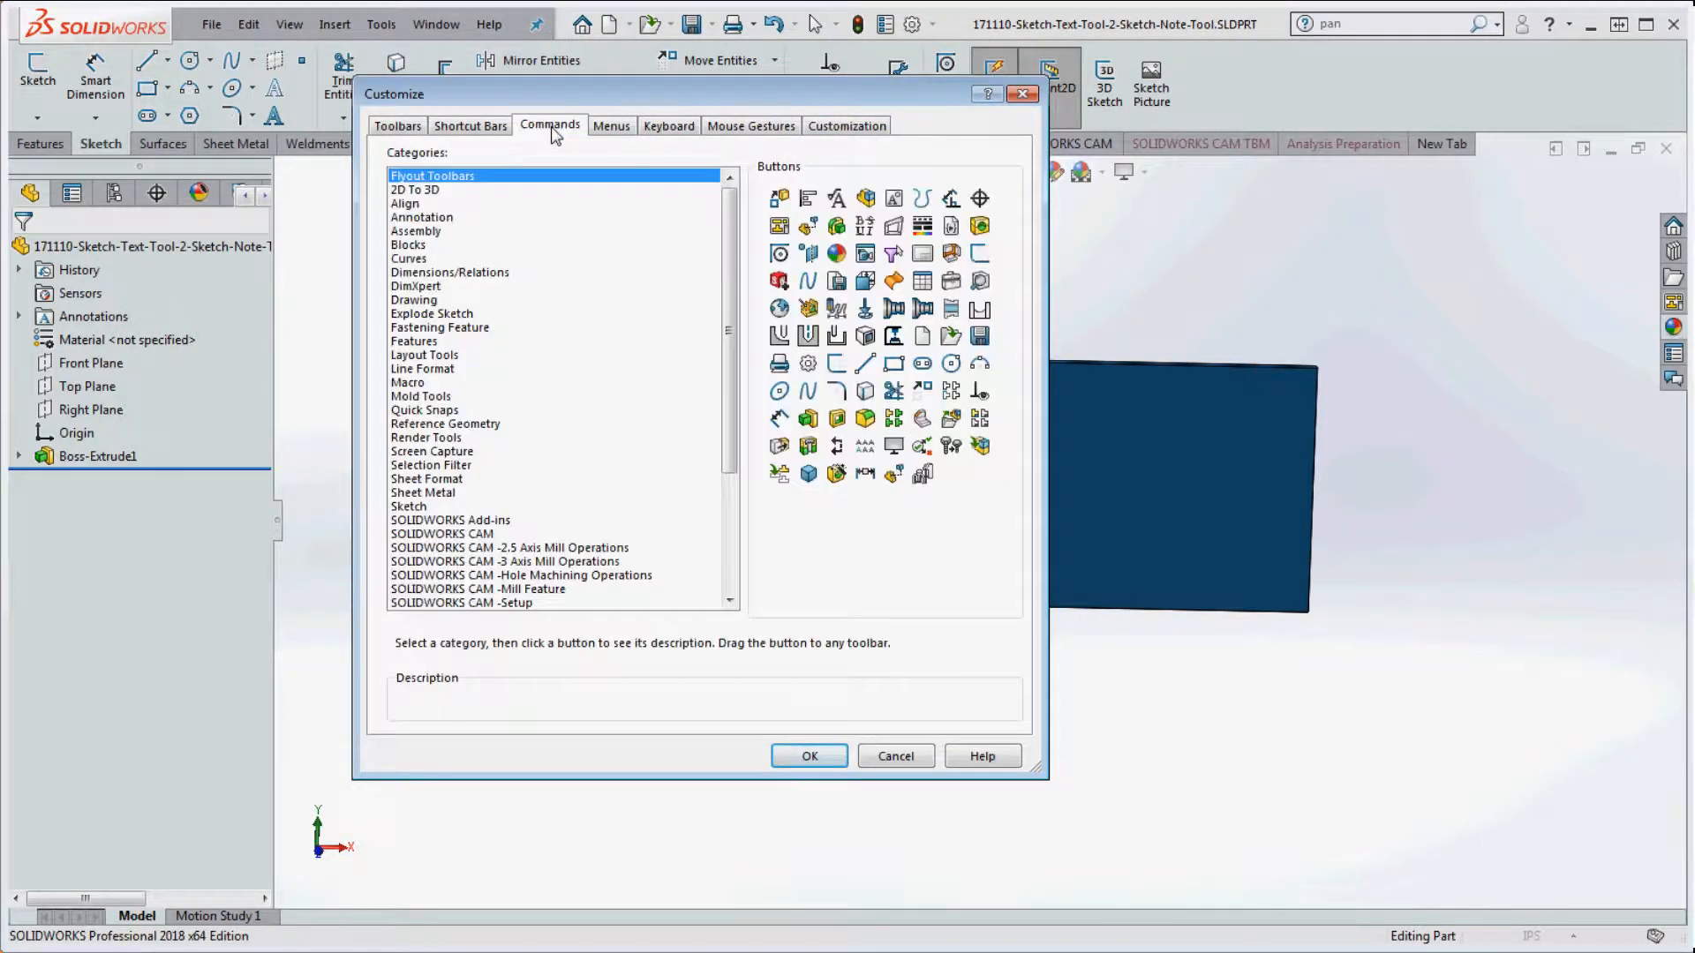
{"action": "left_click", "coordinate": [422, 218]}
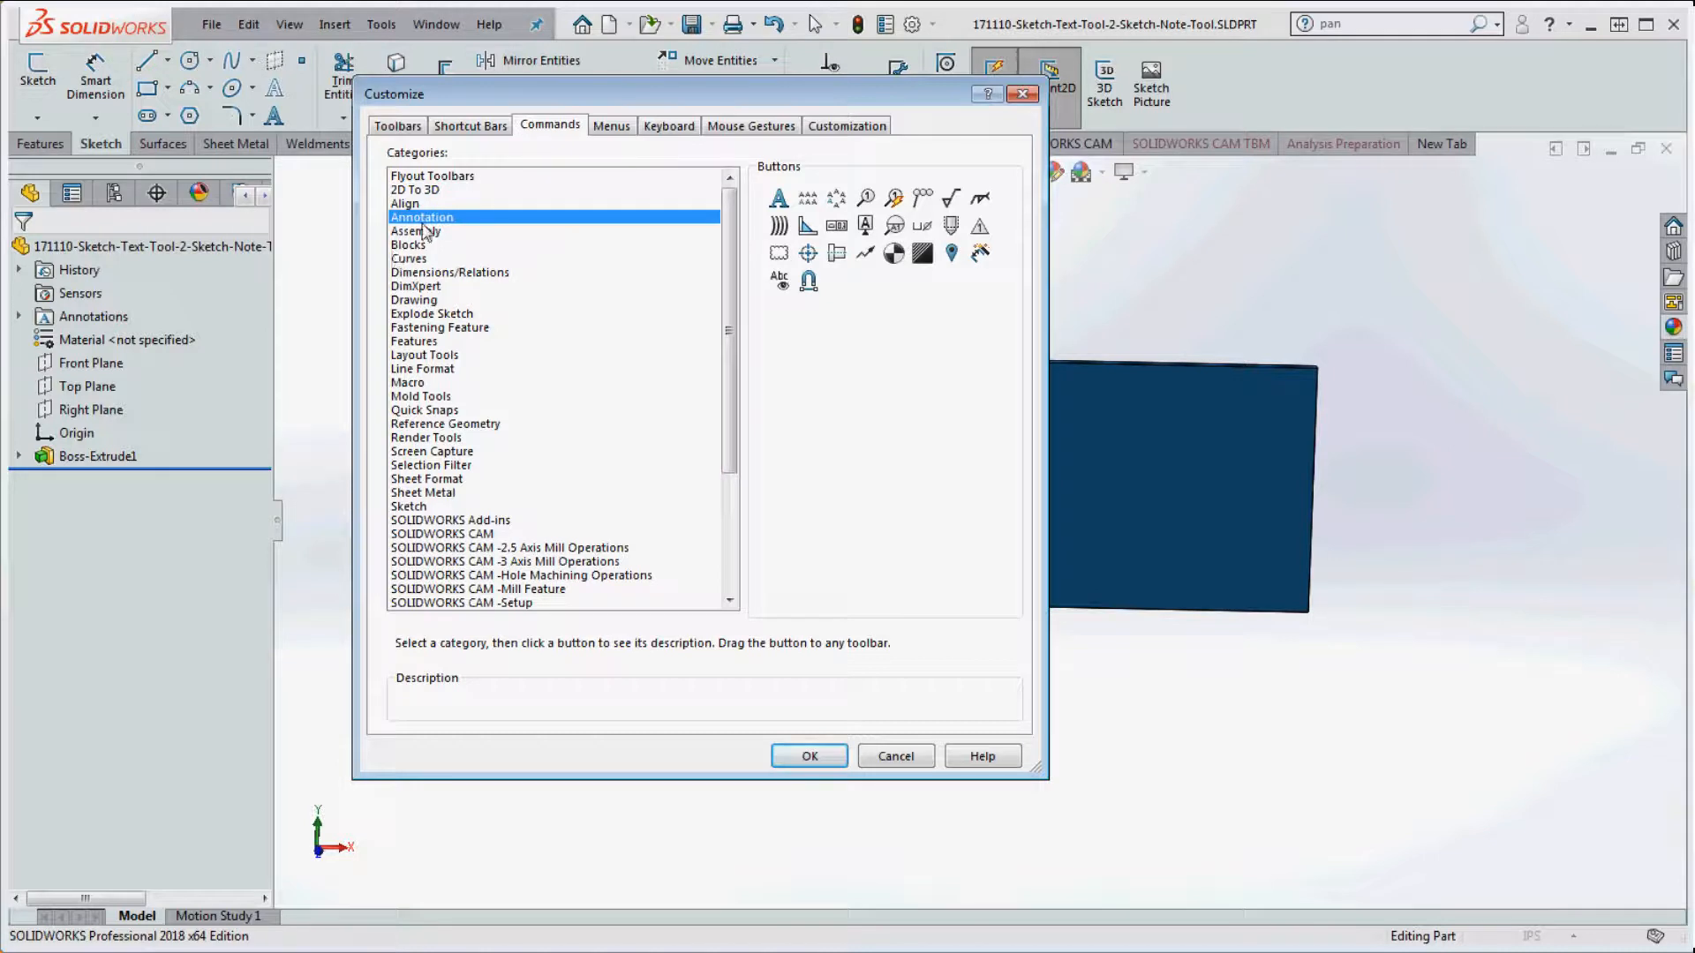
{"action": "left_click", "coordinate": [412, 508]}
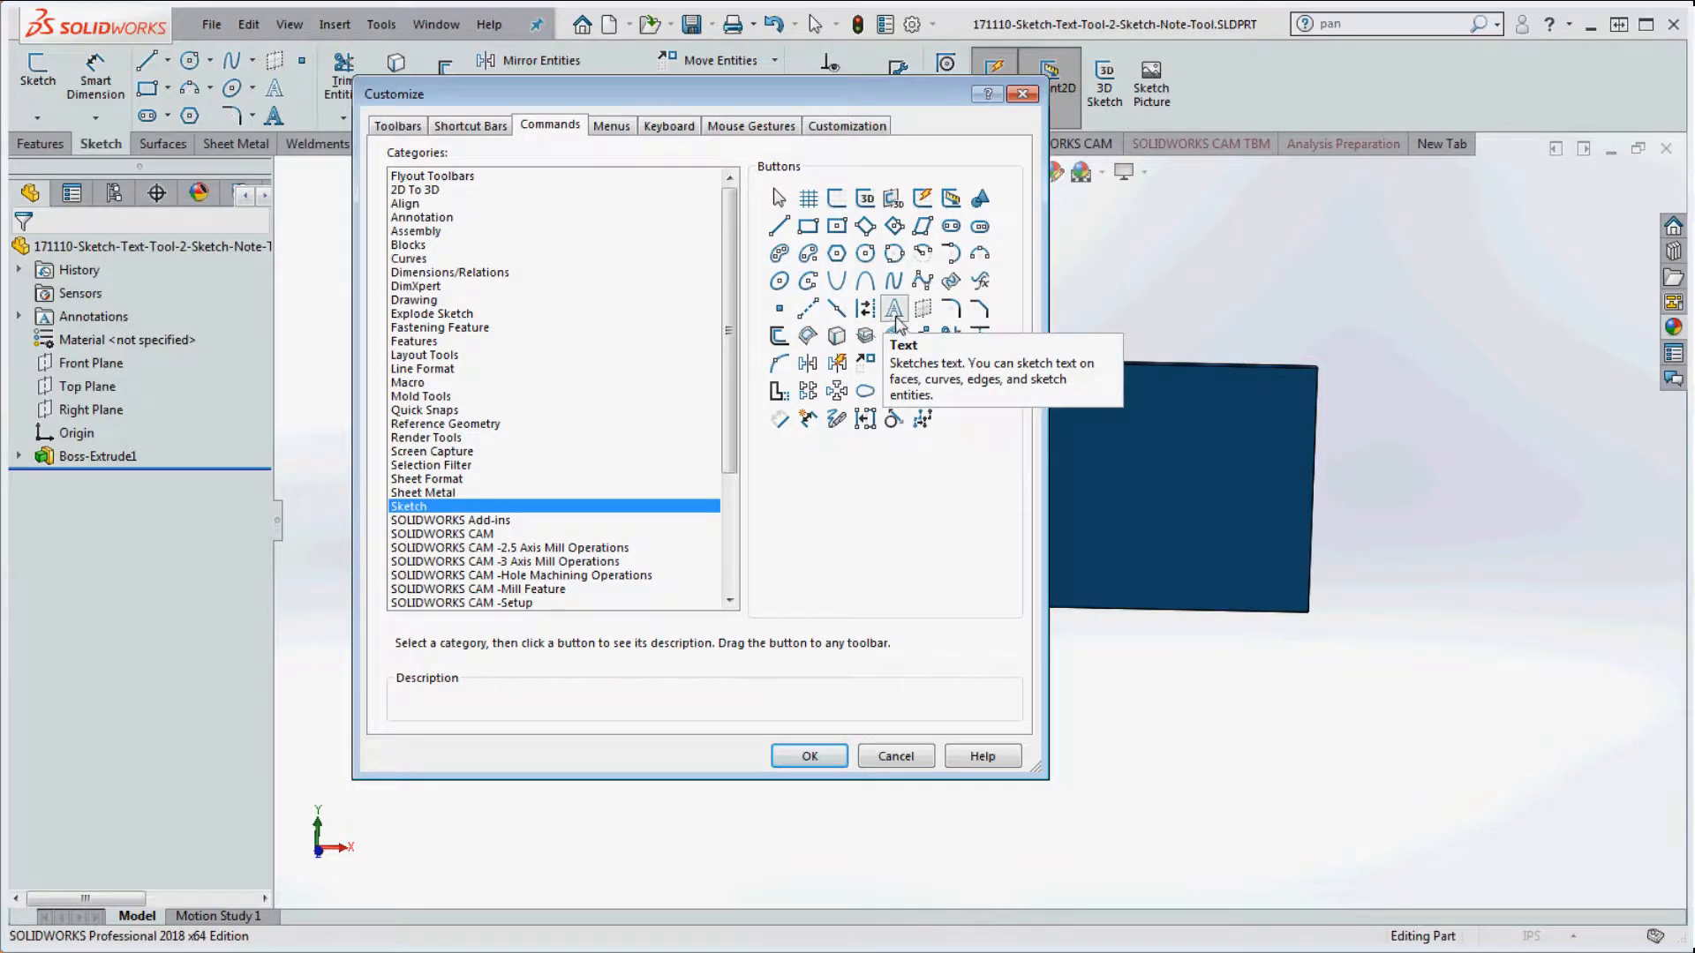
{"action": "mouse_move", "coordinate": [896, 318]}
{"action": "left_mouse_down"}
{"action": "mouse_move", "coordinate": [996, 264]}
{"action": "mouse_move", "coordinate": [548, 121]}
{"action": "mouse_move", "coordinate": [265, 101]}
{"action": "mouse_move", "coordinate": [302, 106]}
{"action": "mouse_move", "coordinate": [304, 90]}
{"action": "mouse_move", "coordinate": [324, 215]}
{"action": "mouse_move", "coordinate": [369, 220]}
{"action": "left_mouse_up"}
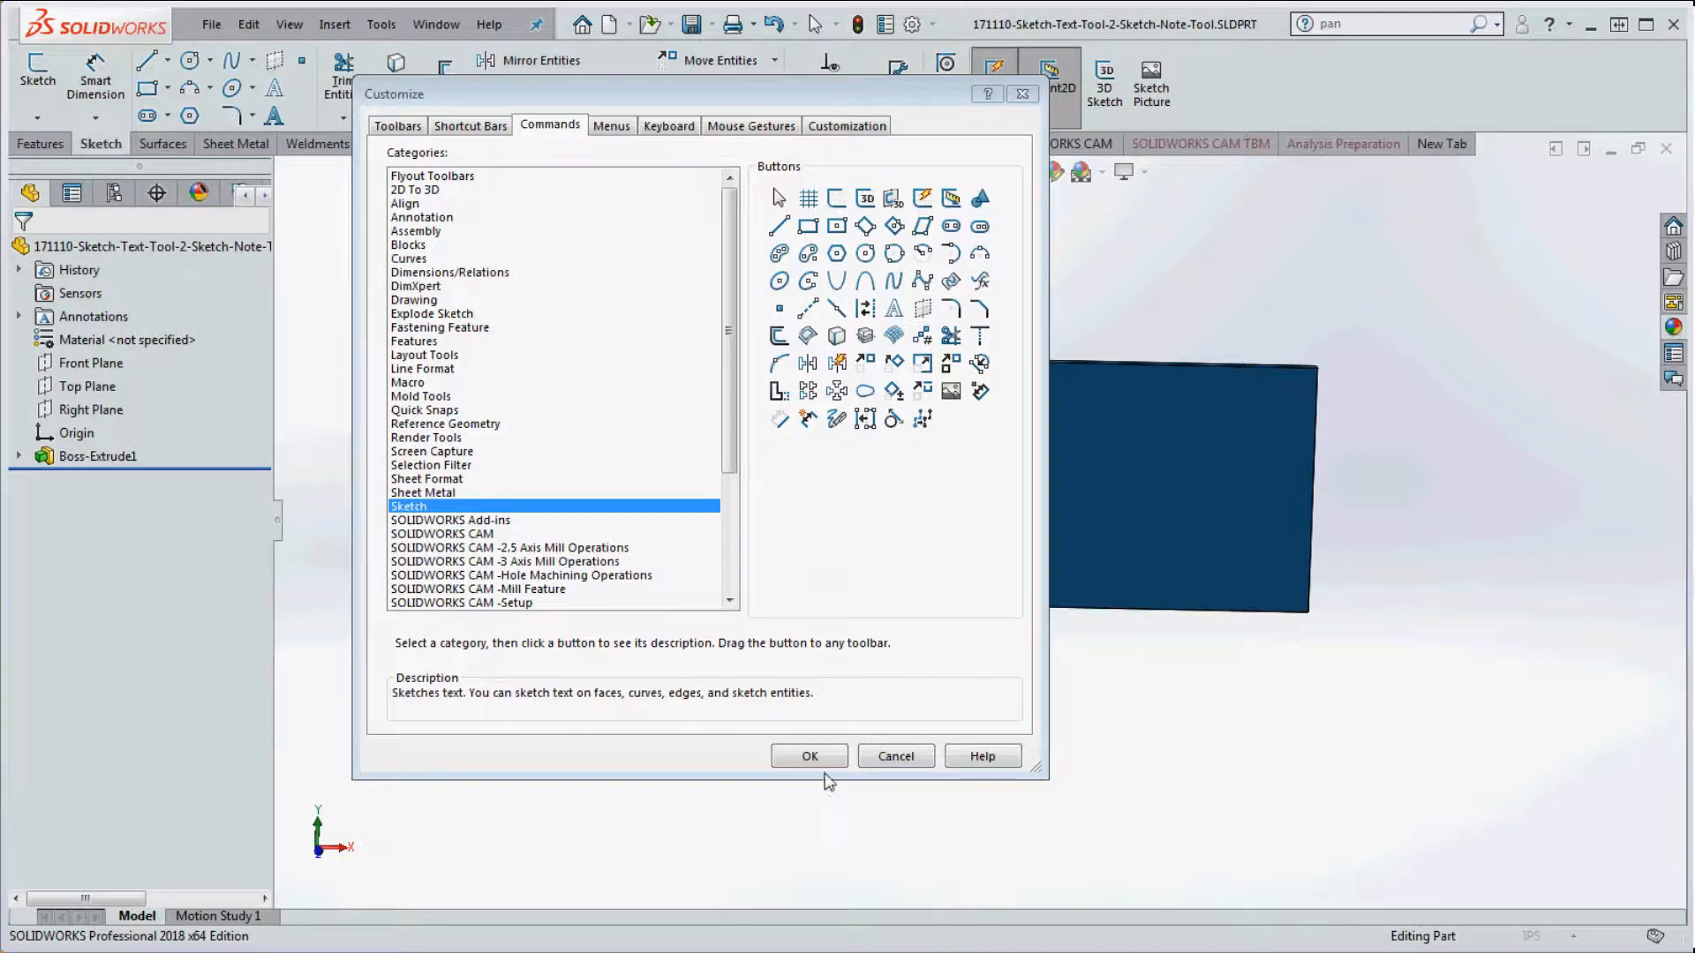
{"action": "left_click", "coordinate": [819, 759]}
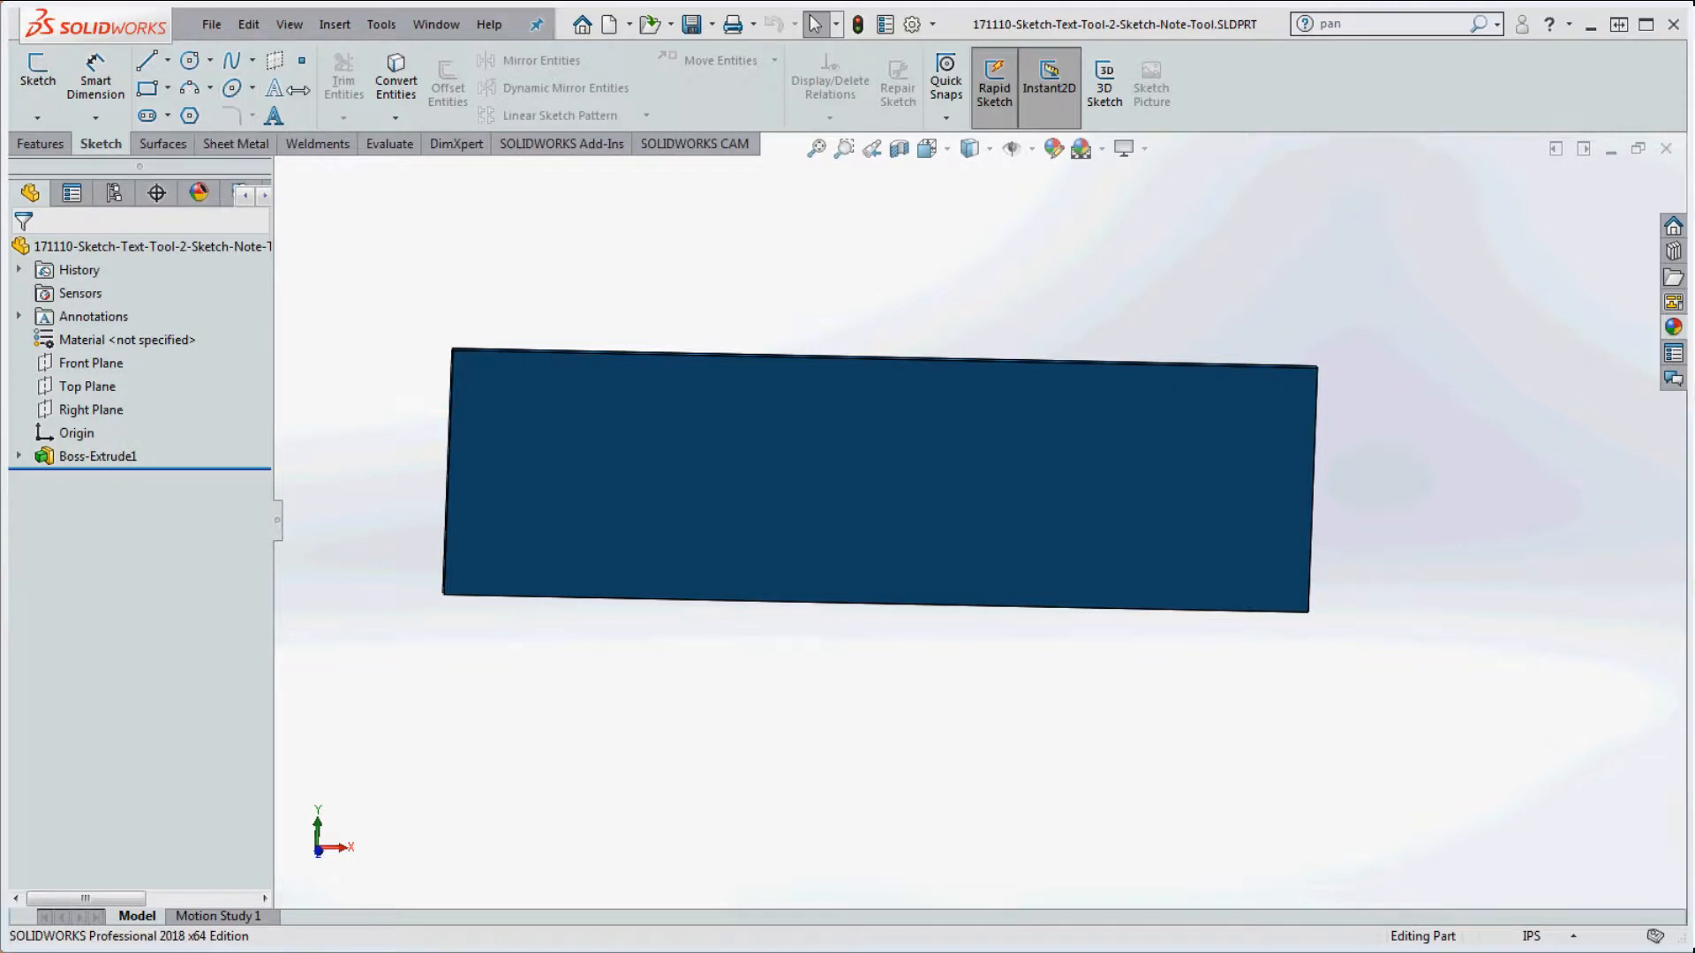
Step: Sketch the text 'Chiller' on the plate's front face and select it
{"action": "left_click", "coordinate": [272, 88]}
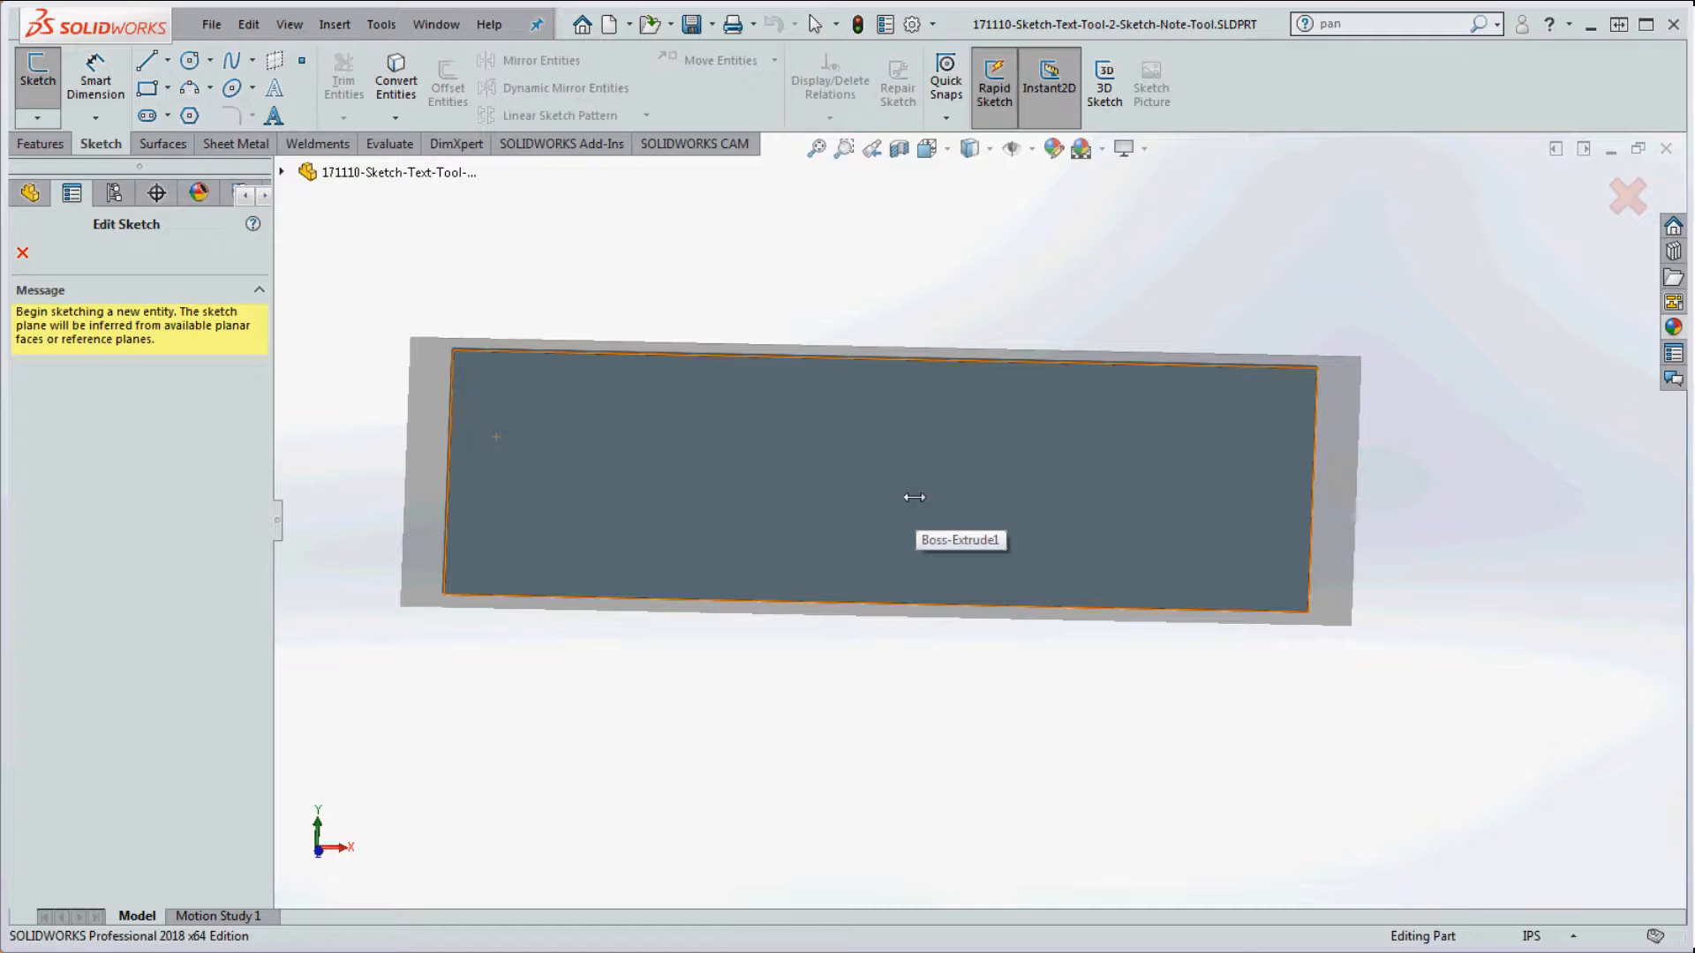
{"action": "left_click", "coordinate": [772, 412]}
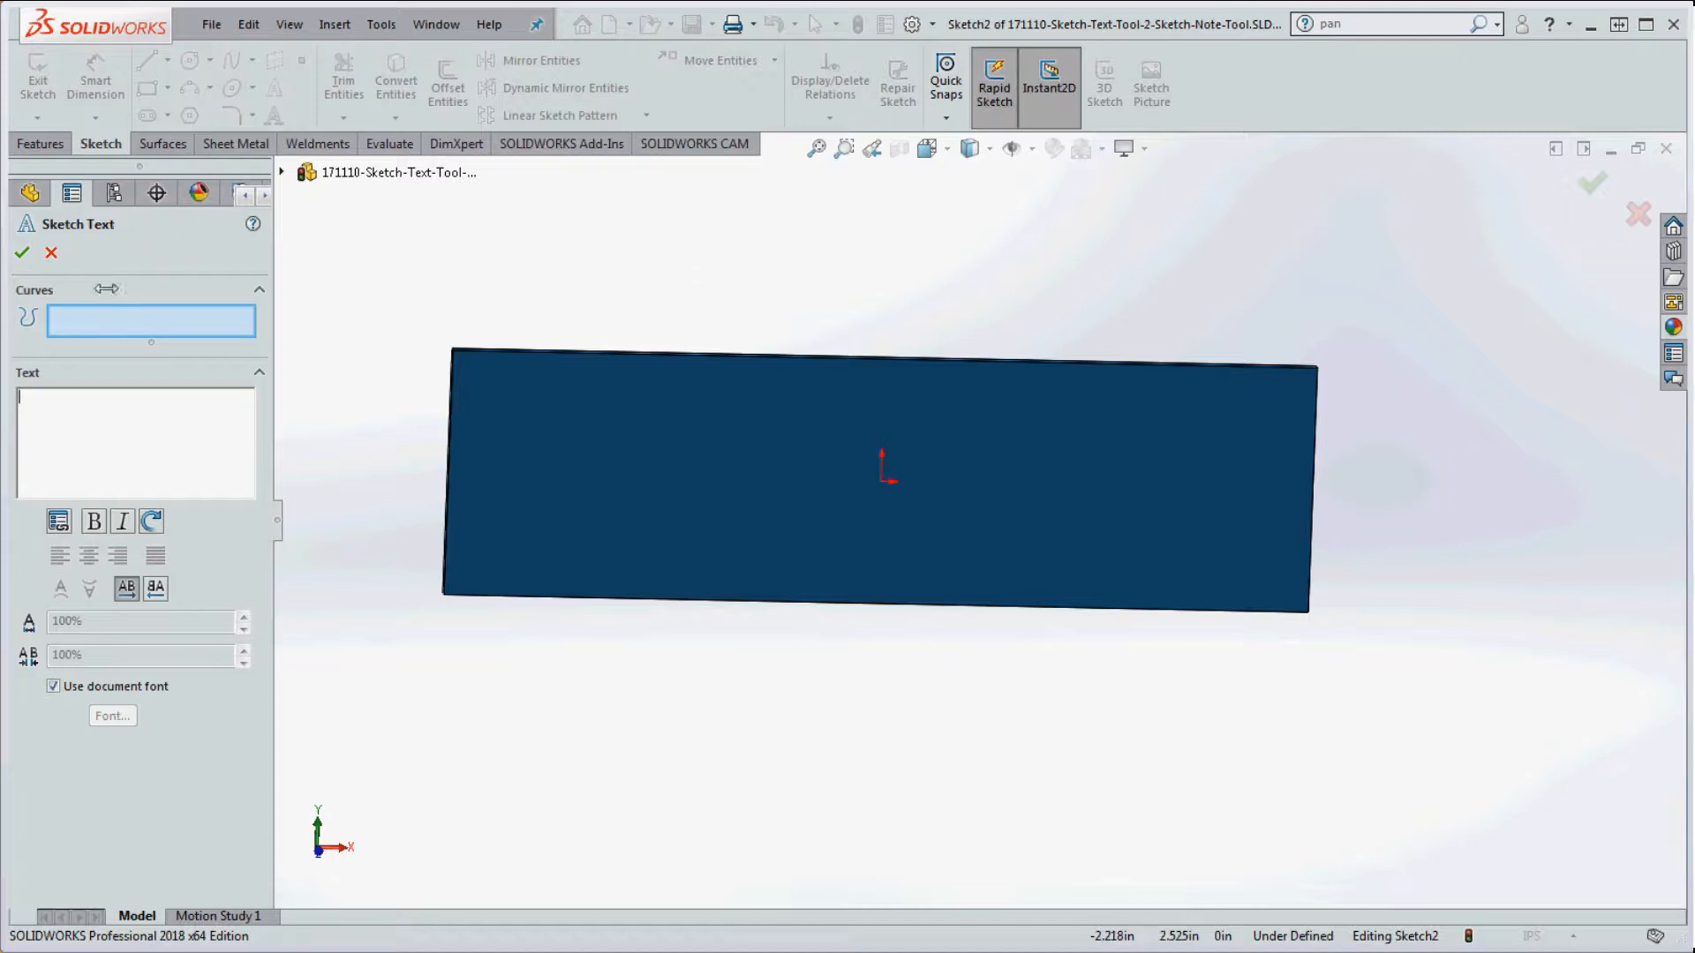
{"action": "left_click", "coordinate": [141, 429]}
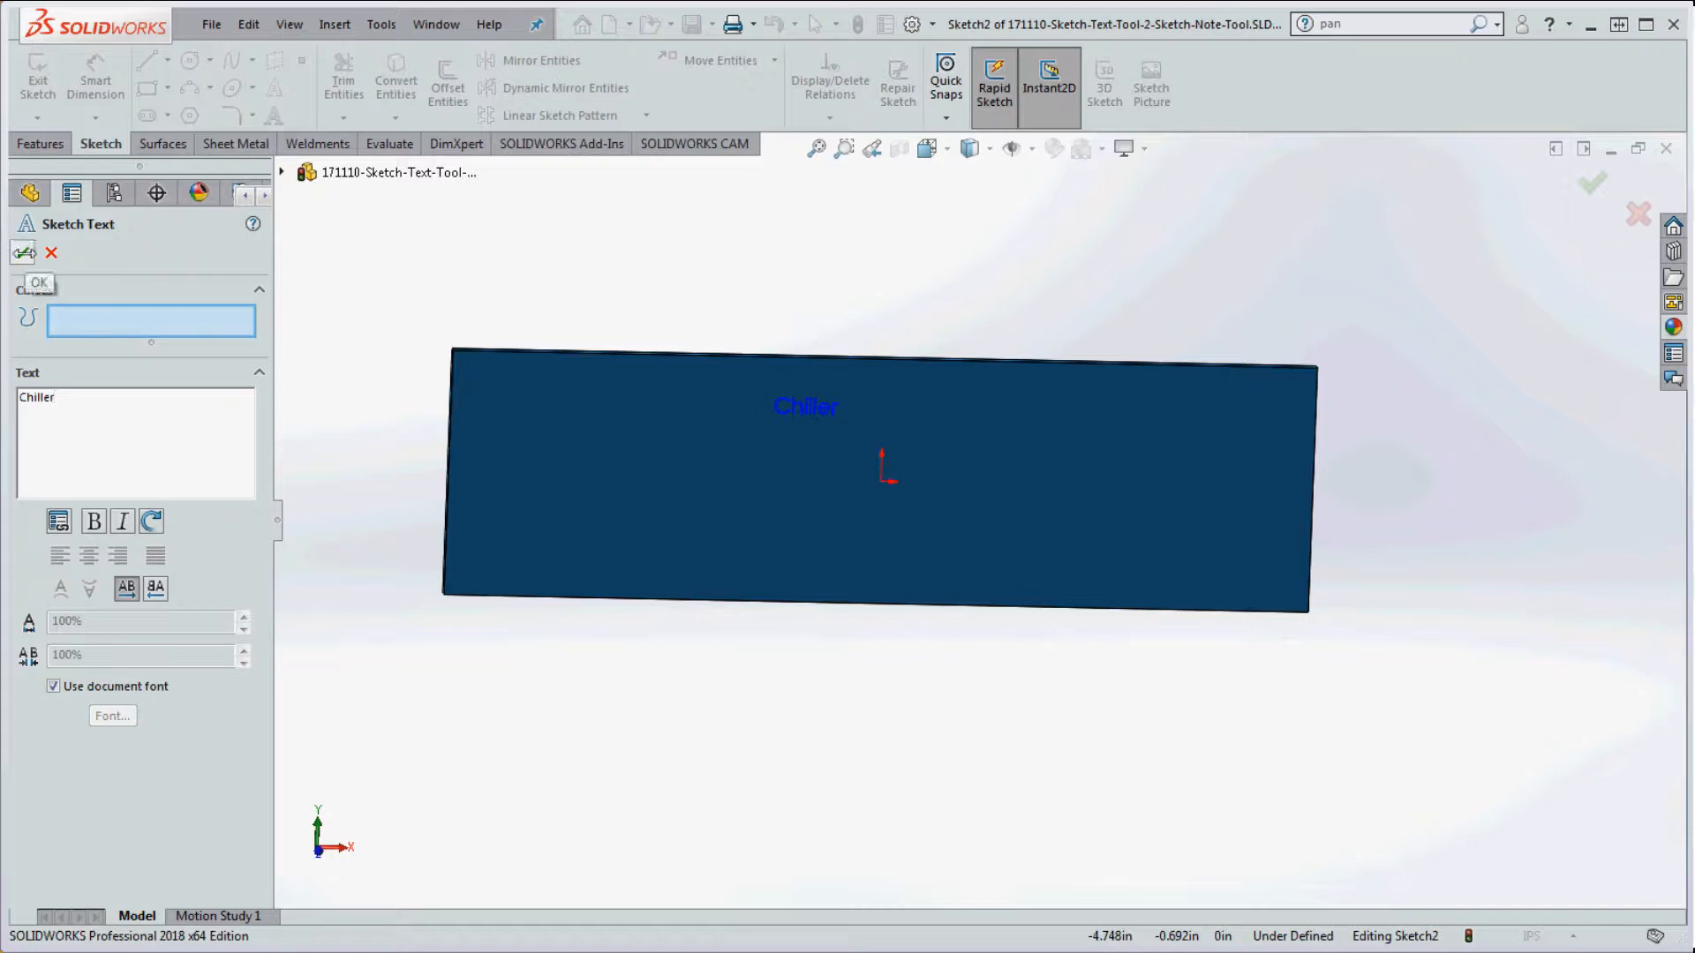
{"action": "left_click", "coordinate": [24, 252]}
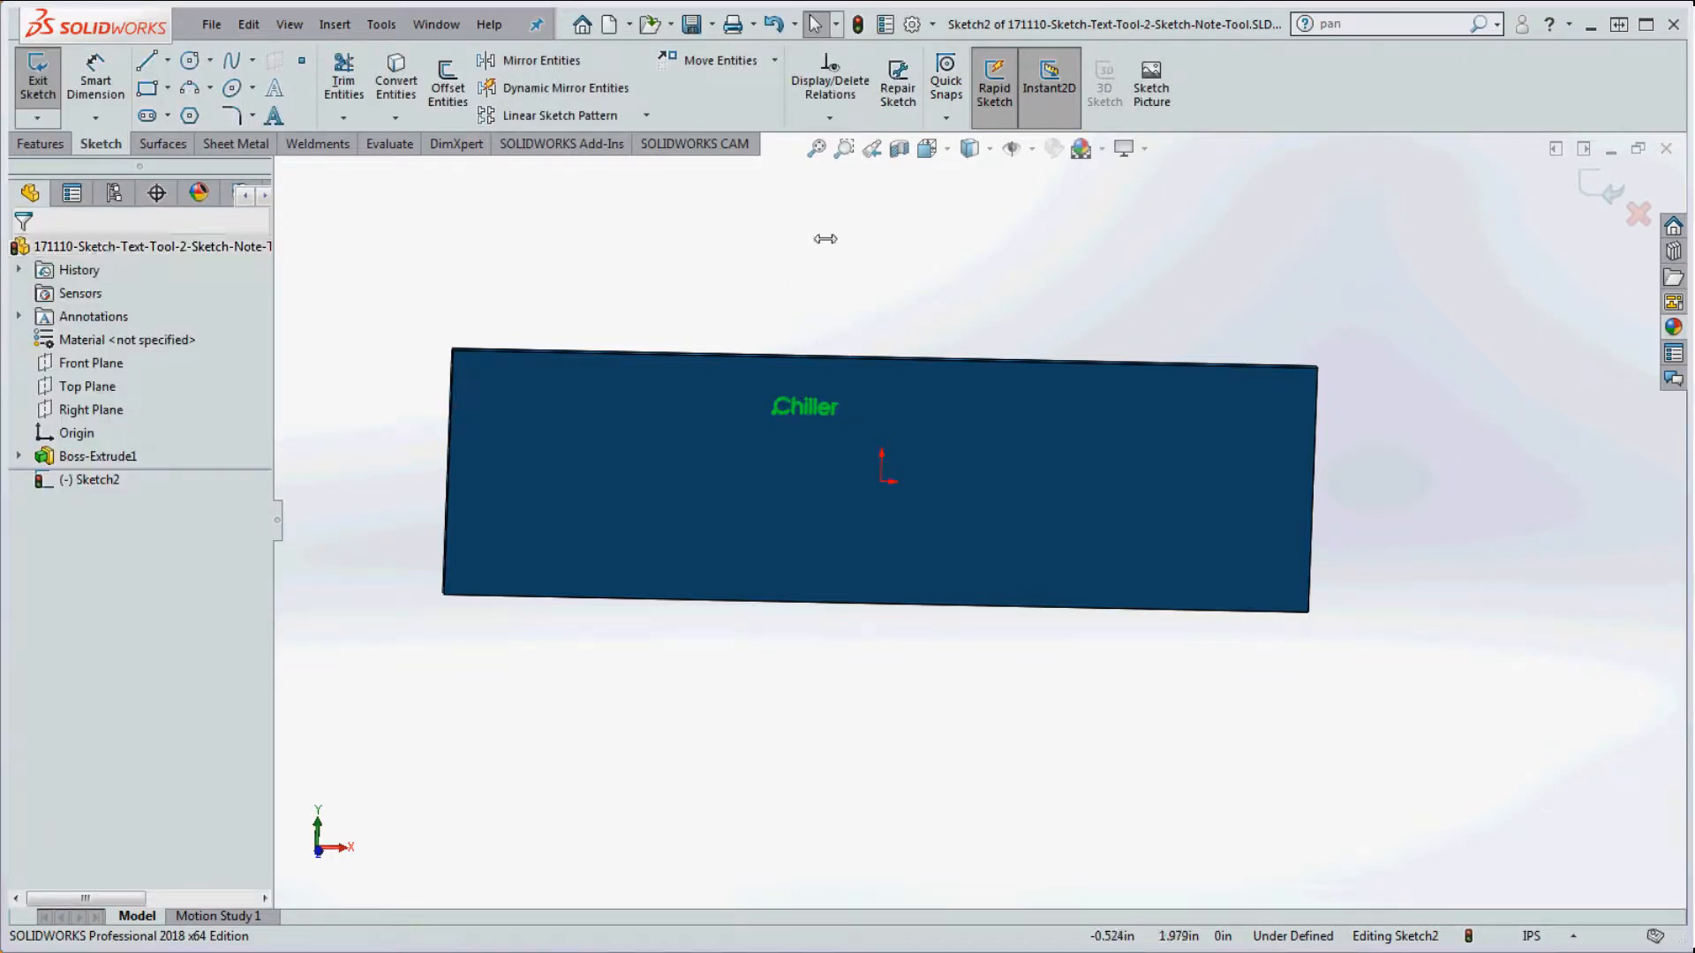
{"action": "left_click", "coordinate": [89, 480]}
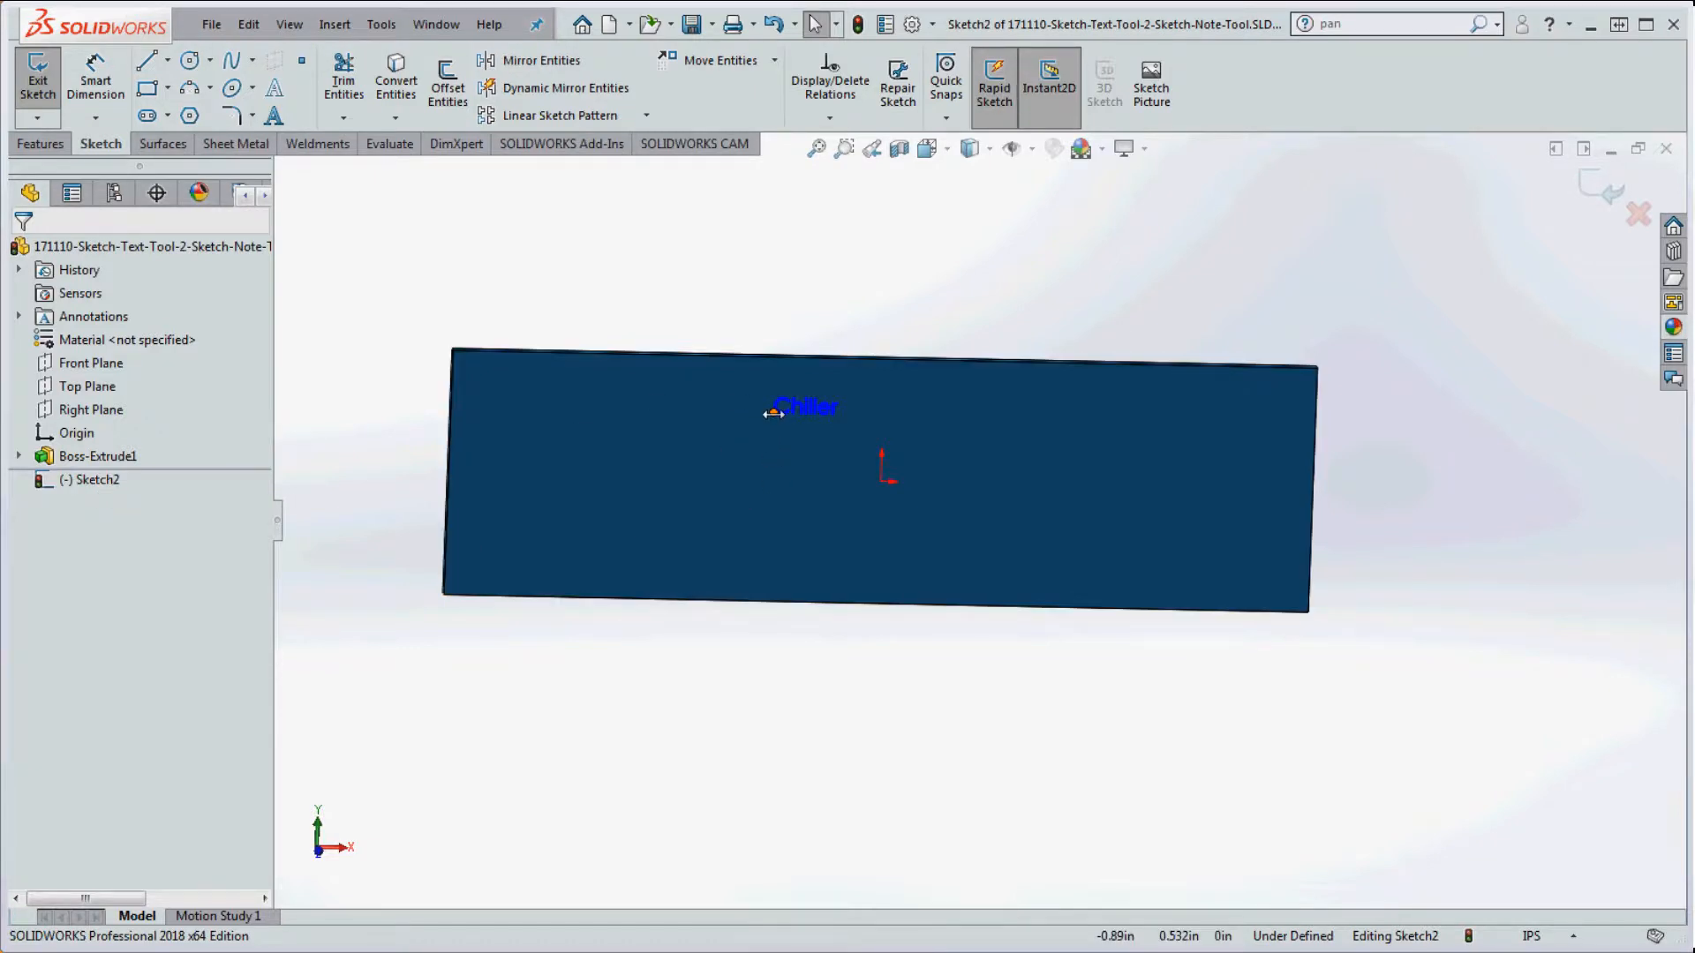
Step: Drag the Chiller text further left on the plate and show the Features tools
{"action": "left_click_drag", "start_coordinate": [773, 413], "coordinate": [622, 492]}
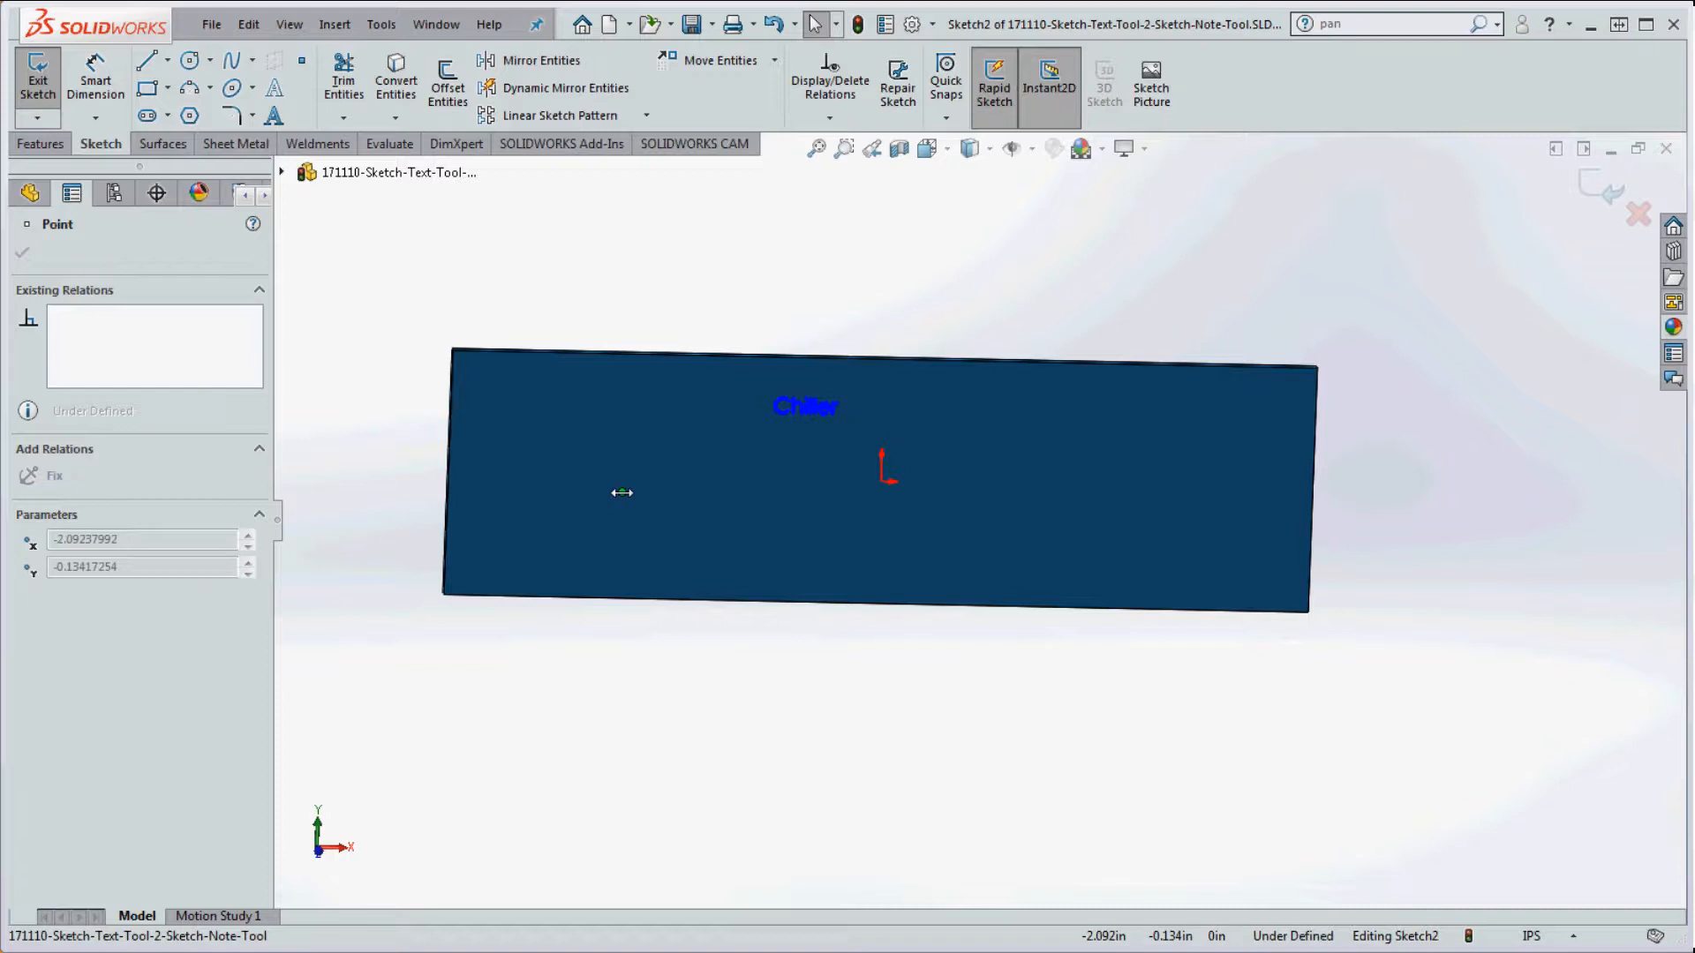
{"action": "mouse_move", "coordinate": [621, 493]}
{"action": "left_mouse_down"}
{"action": "mouse_move", "coordinate": [768, 458]}
{"action": "mouse_move", "coordinate": [1008, 452]}
{"action": "mouse_move", "coordinate": [632, 503]}
{"action": "mouse_move", "coordinate": [647, 490]}
{"action": "left_mouse_up"}
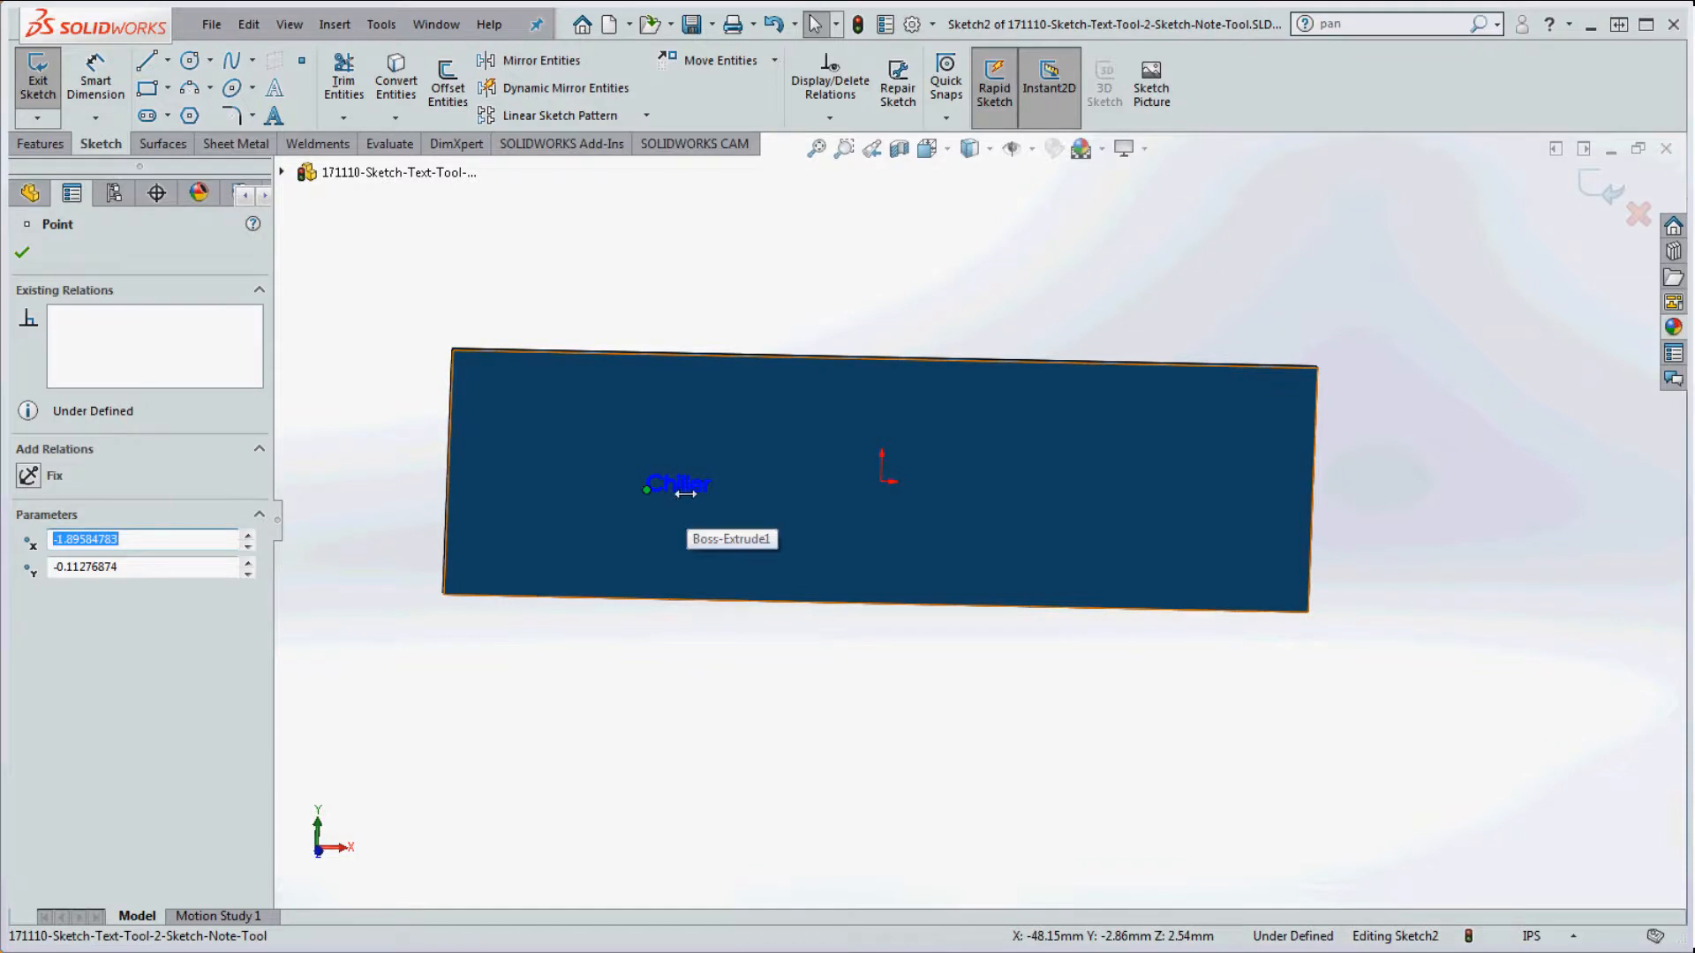
{"action": "scroll", "coordinate": [687, 497], "scroll_direction": "down", "scroll_amount": 6}
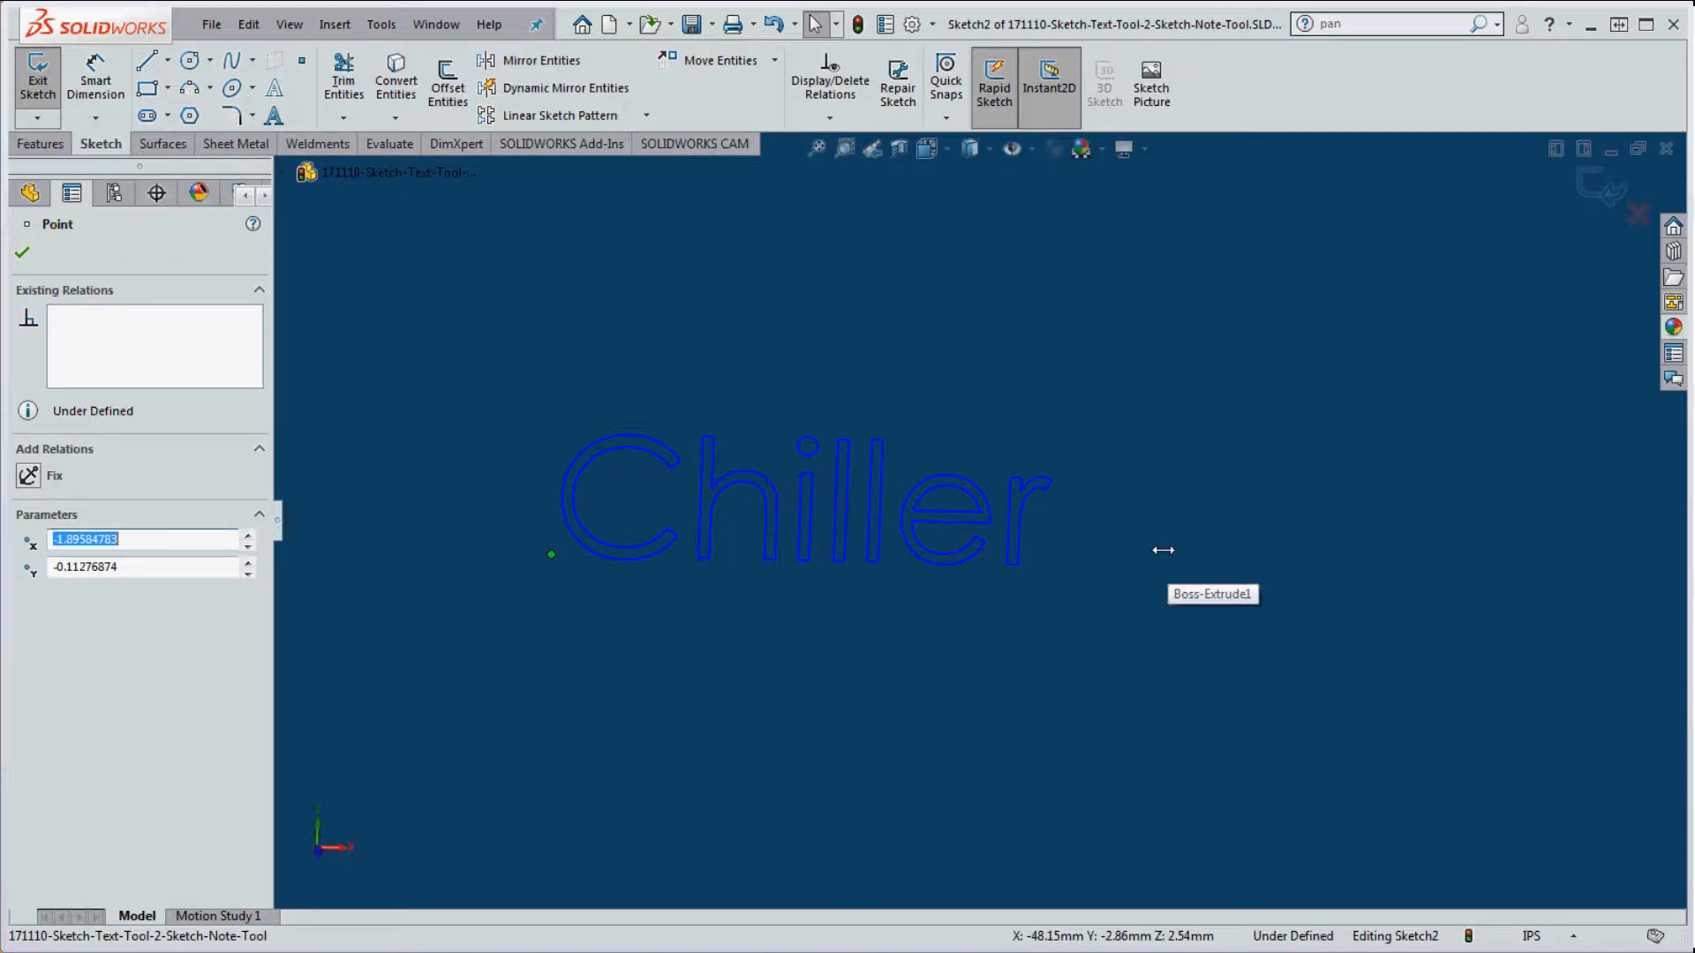
{"action": "scroll", "coordinate": [1139, 565], "scroll_direction": "up", "scroll_amount": 3}
{"action": "scroll", "coordinate": [964, 522], "scroll_direction": "down", "scroll_amount": 4}
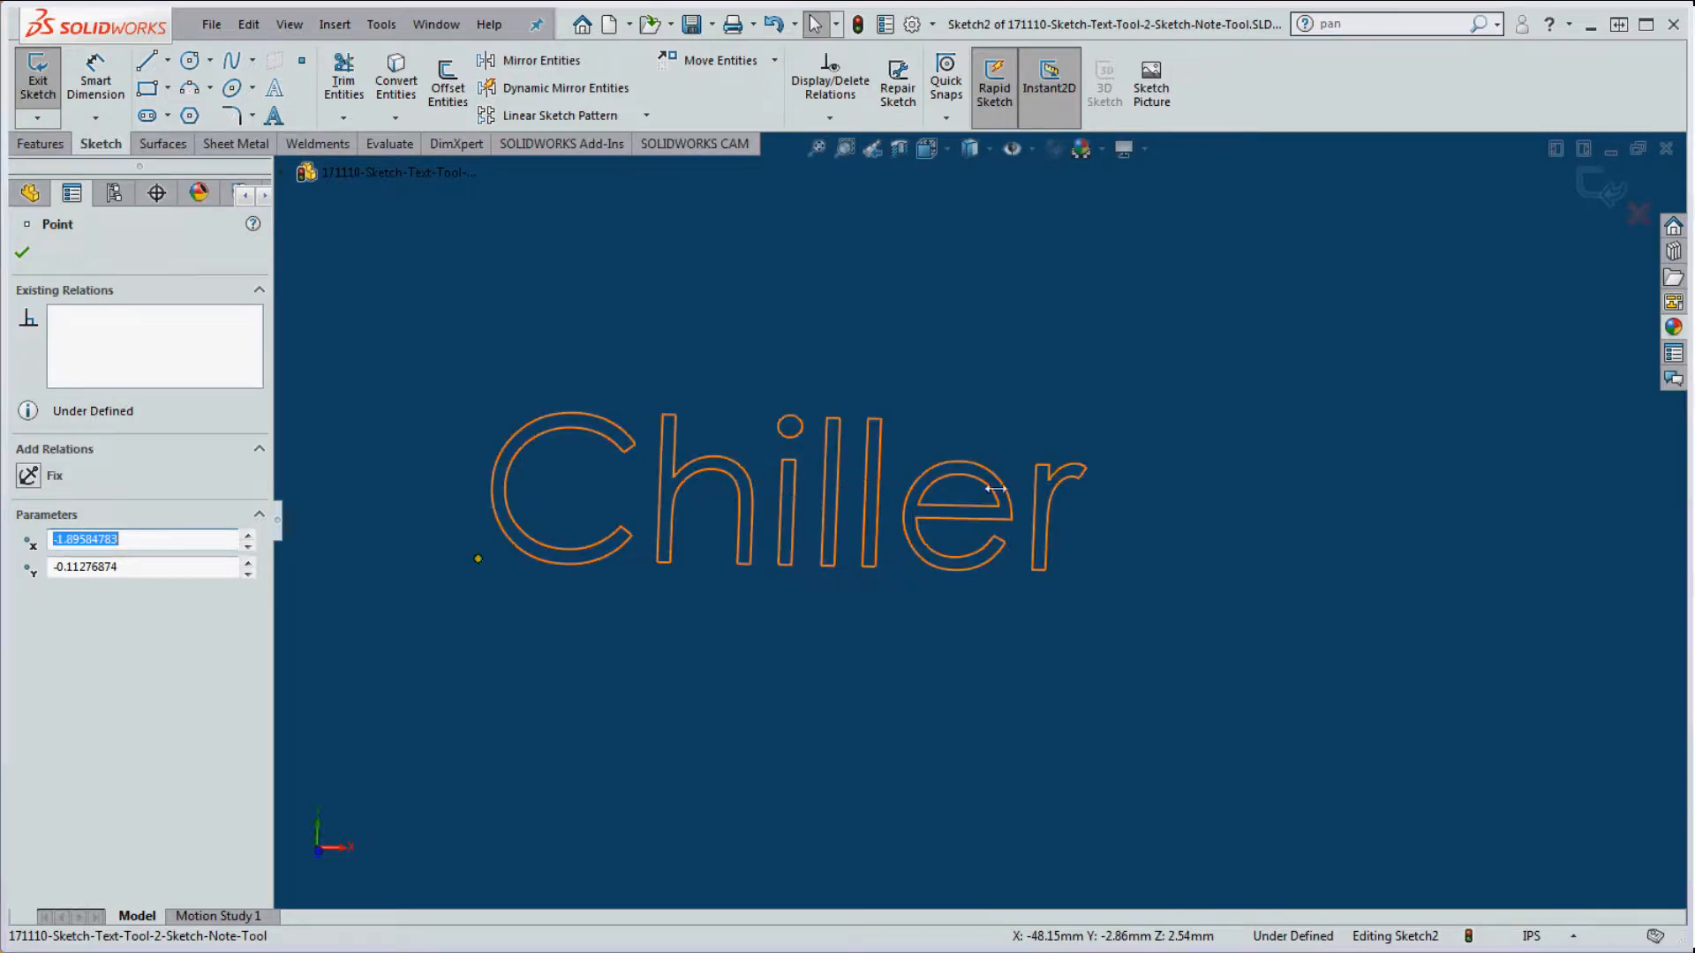
{"action": "scroll", "coordinate": [987, 589], "scroll_direction": "up", "scroll_amount": 10}
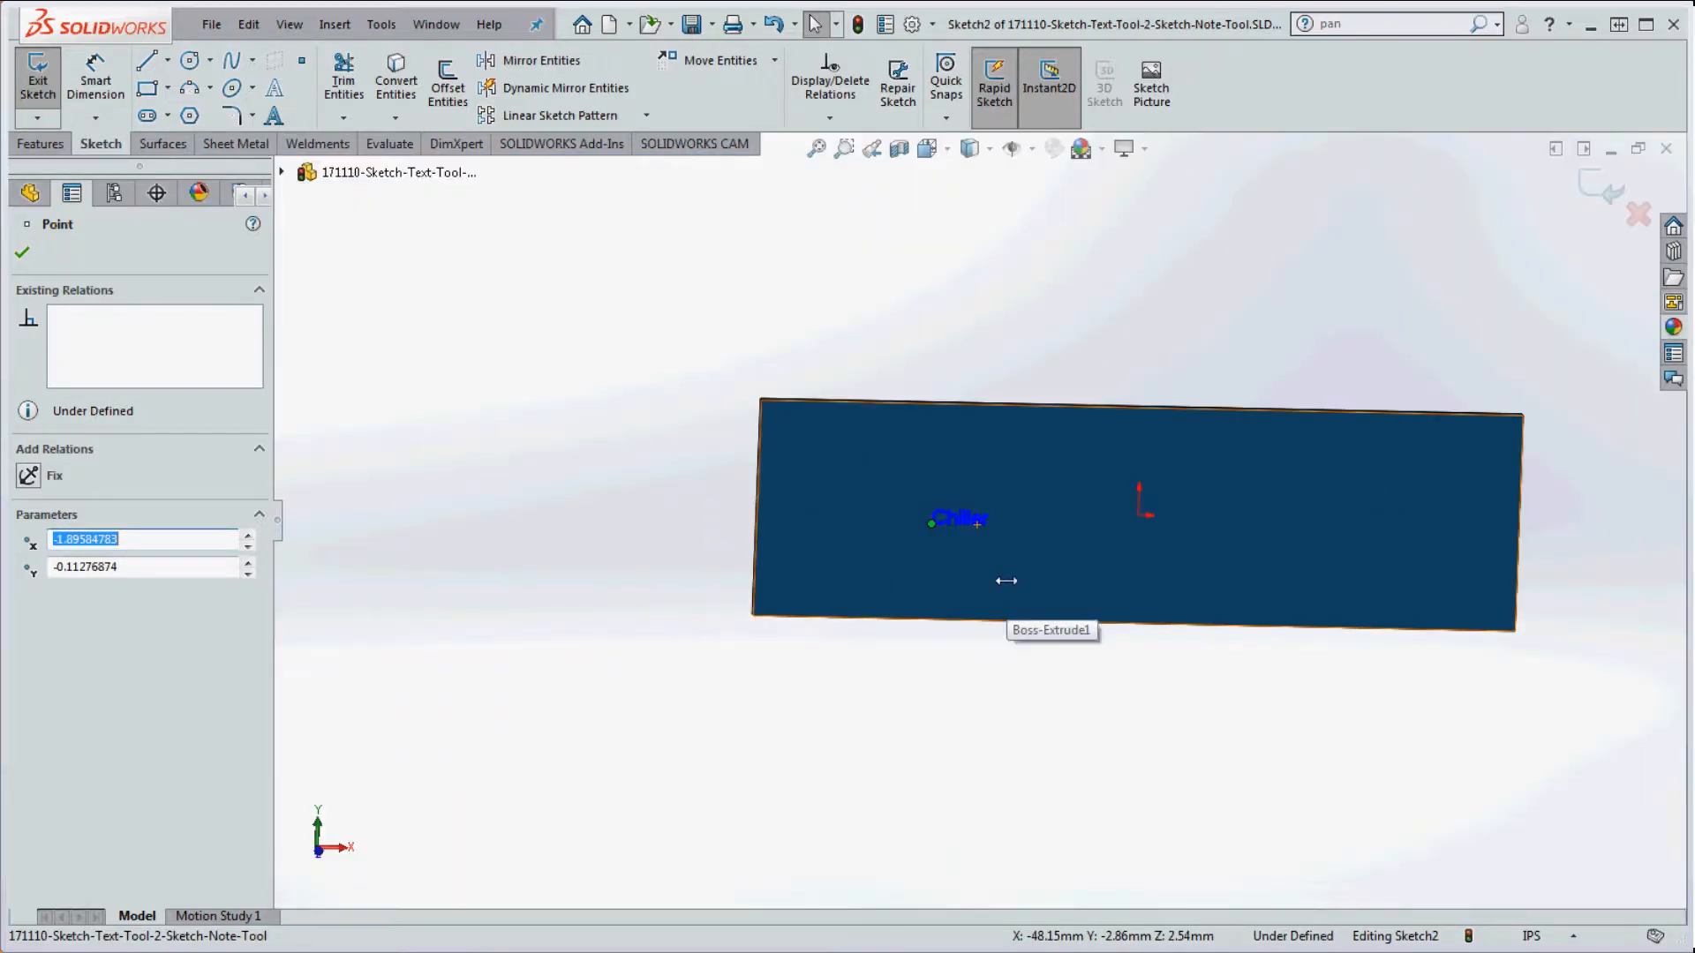
{"action": "scroll", "coordinate": [1006, 581], "scroll_direction": "down", "scroll_amount": 5}
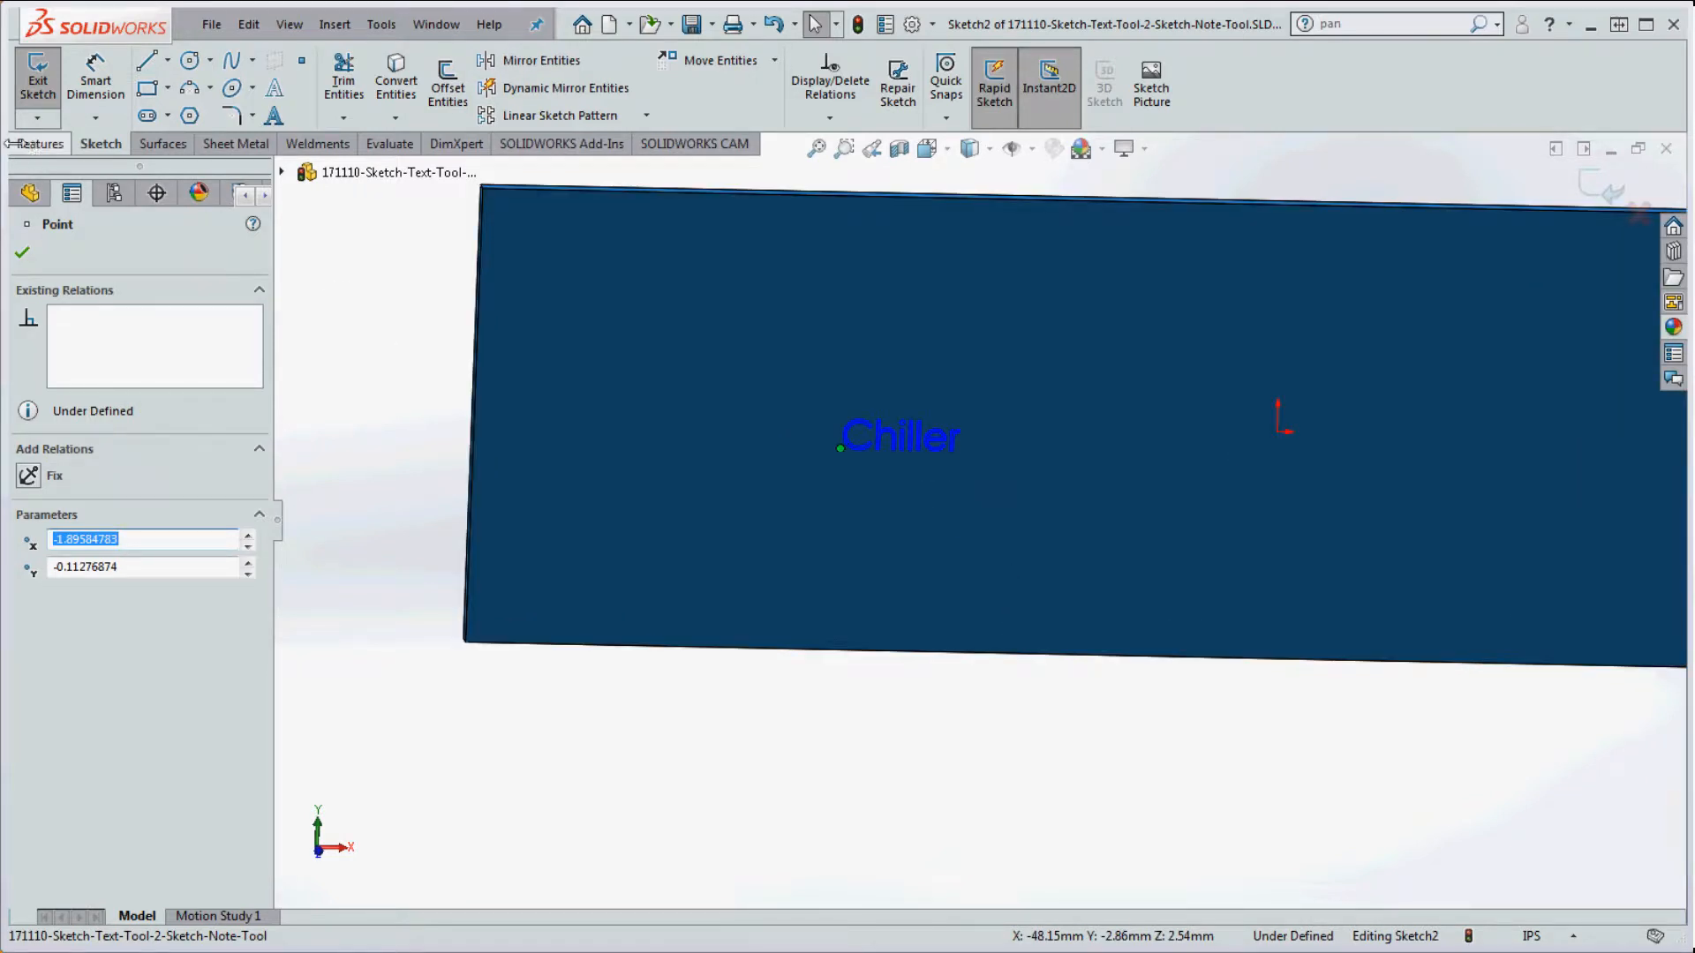
{"action": "left_click", "coordinate": [19, 143]}
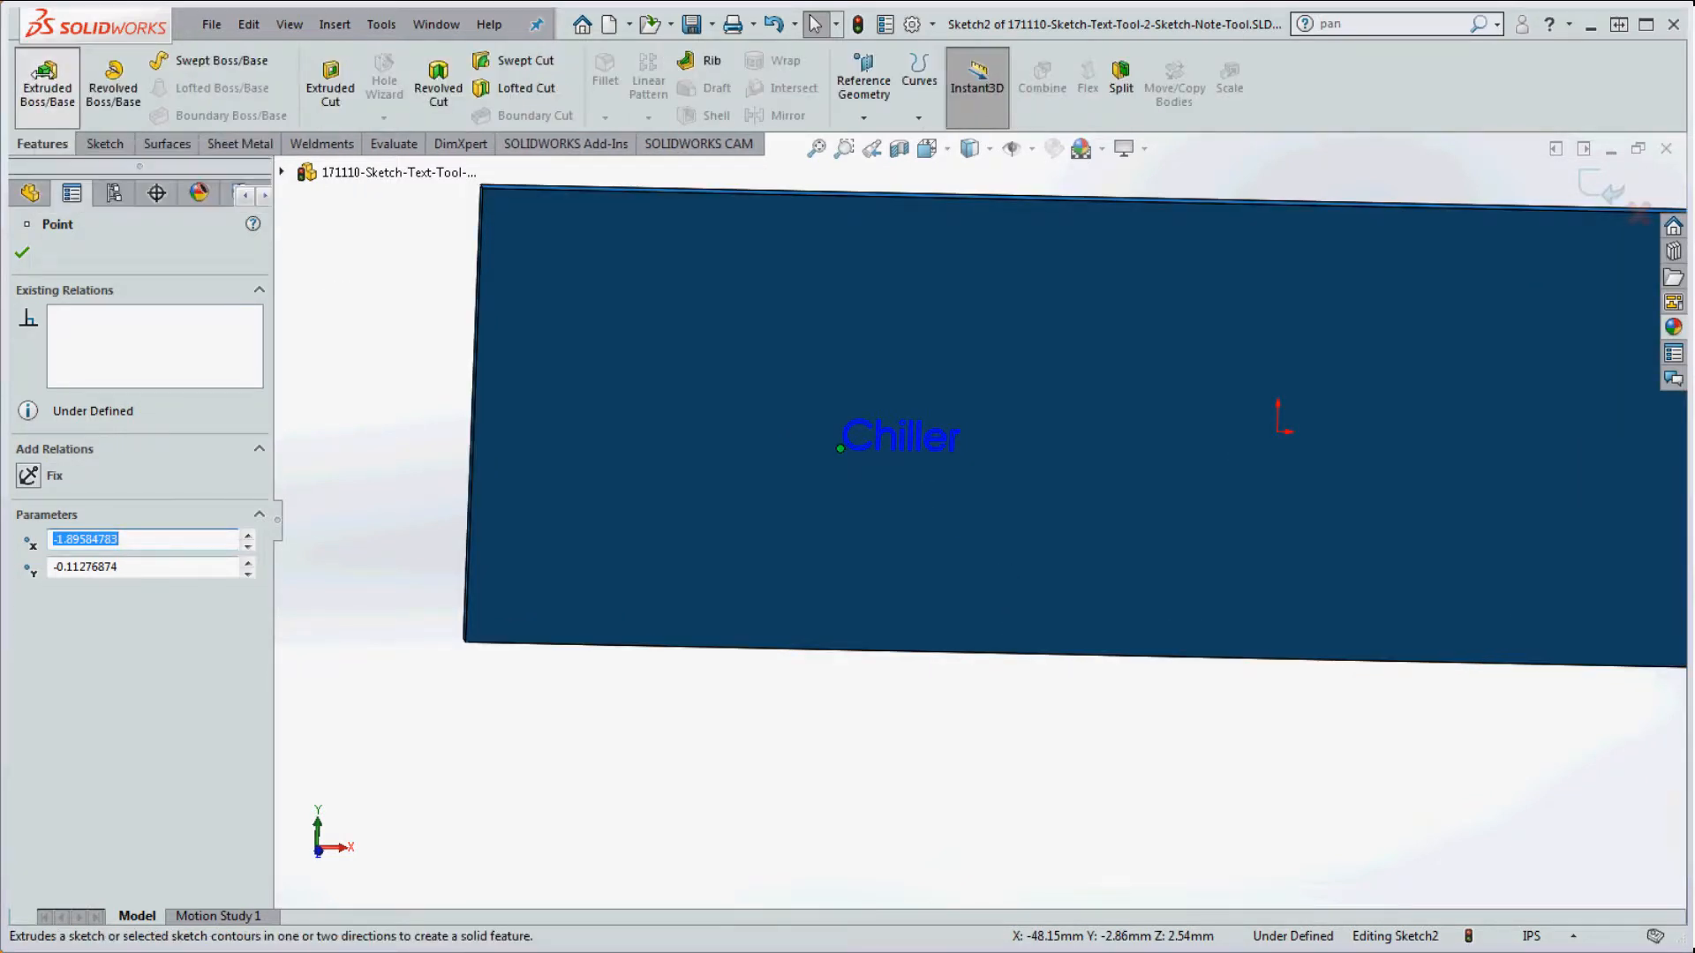
Step: Extrude the Chiller text sketch as a raised boss, then delete Boss-Extrude2
{"action": "left_click", "coordinate": [46, 75]}
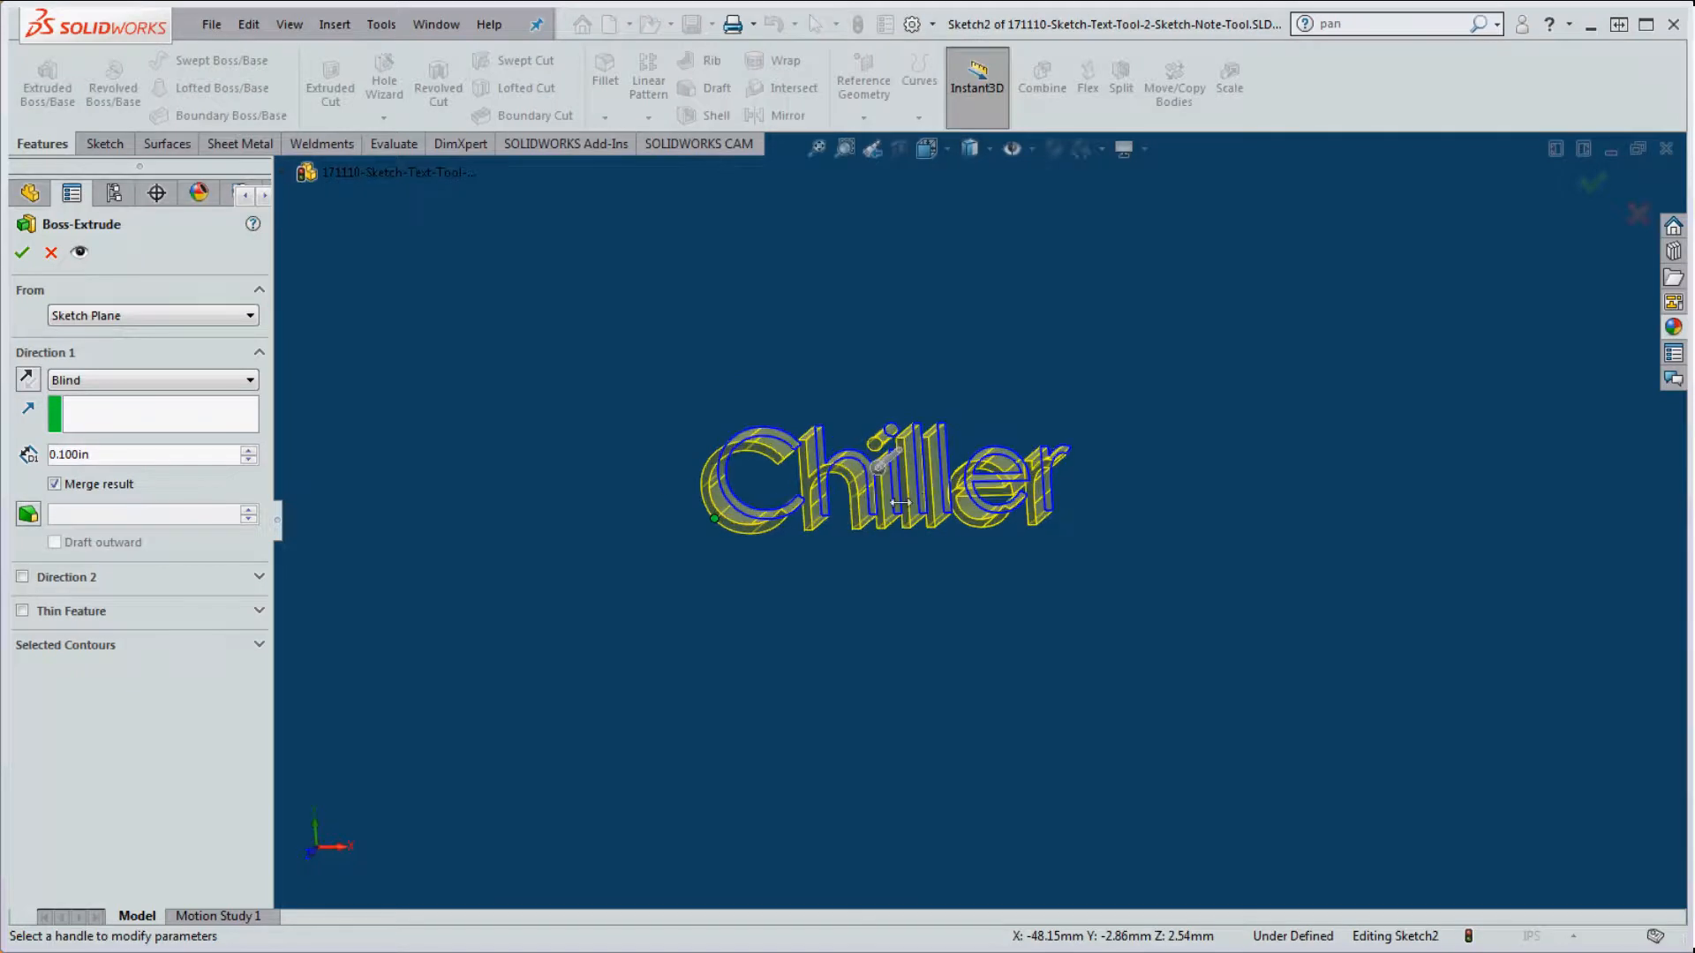
{"action": "left_click", "coordinate": [19, 251]}
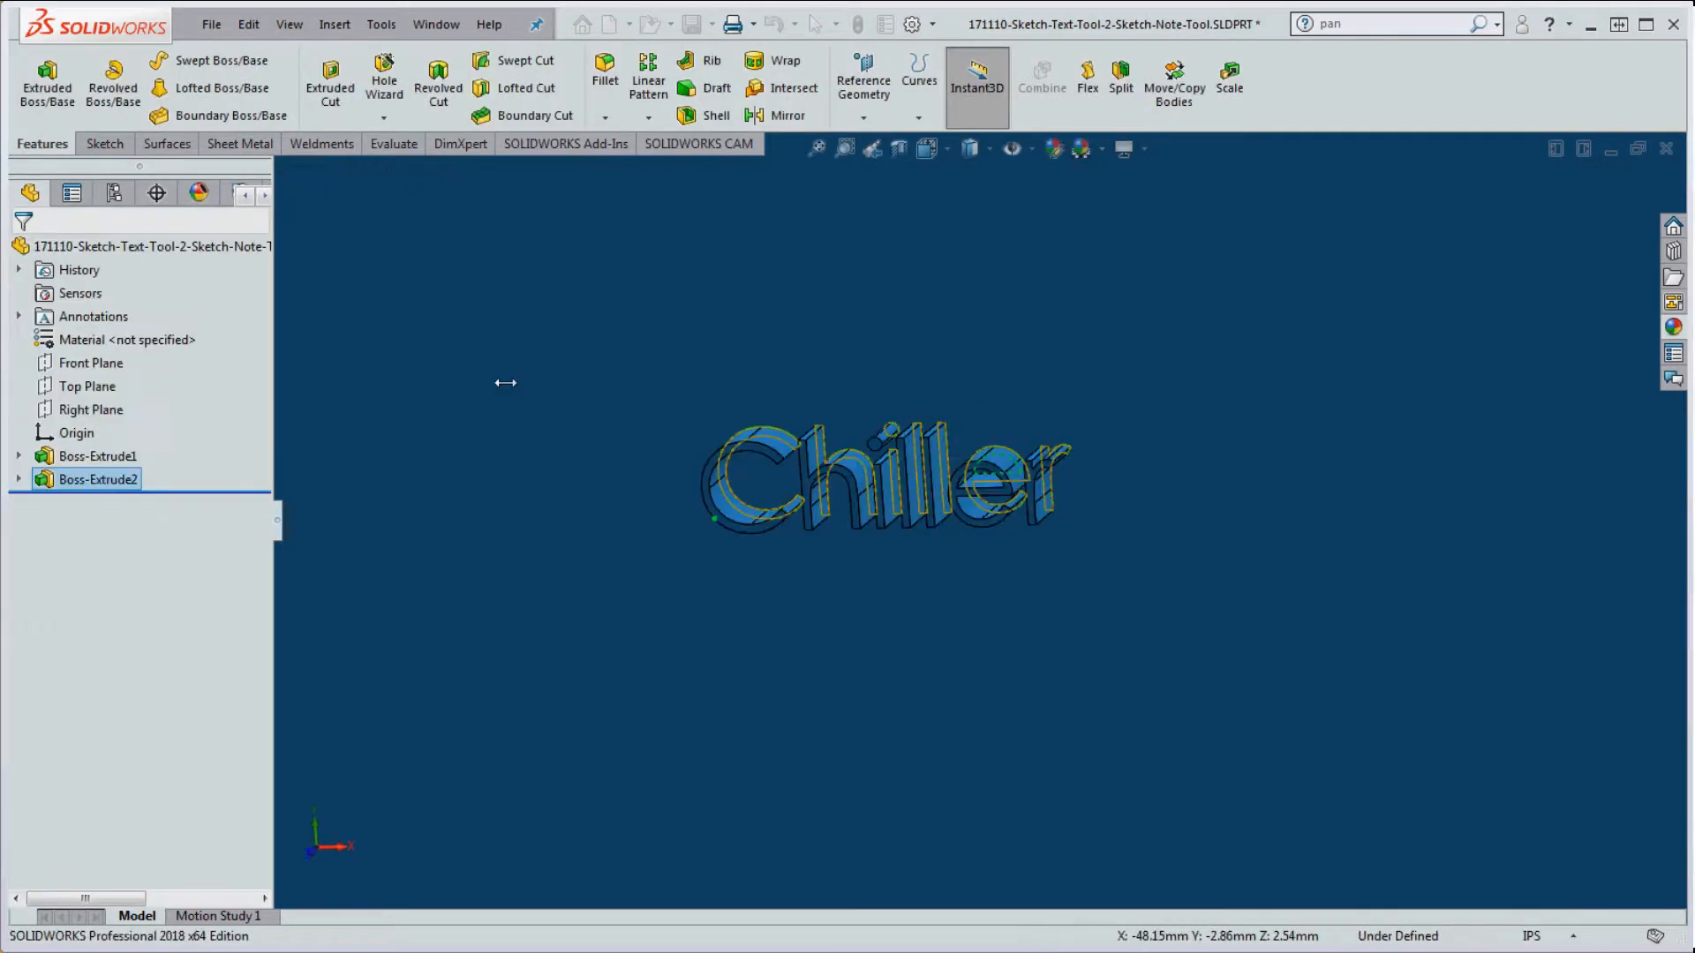
{"action": "left_click", "coordinate": [927, 617]}
{"action": "key", "text": "Escape"}
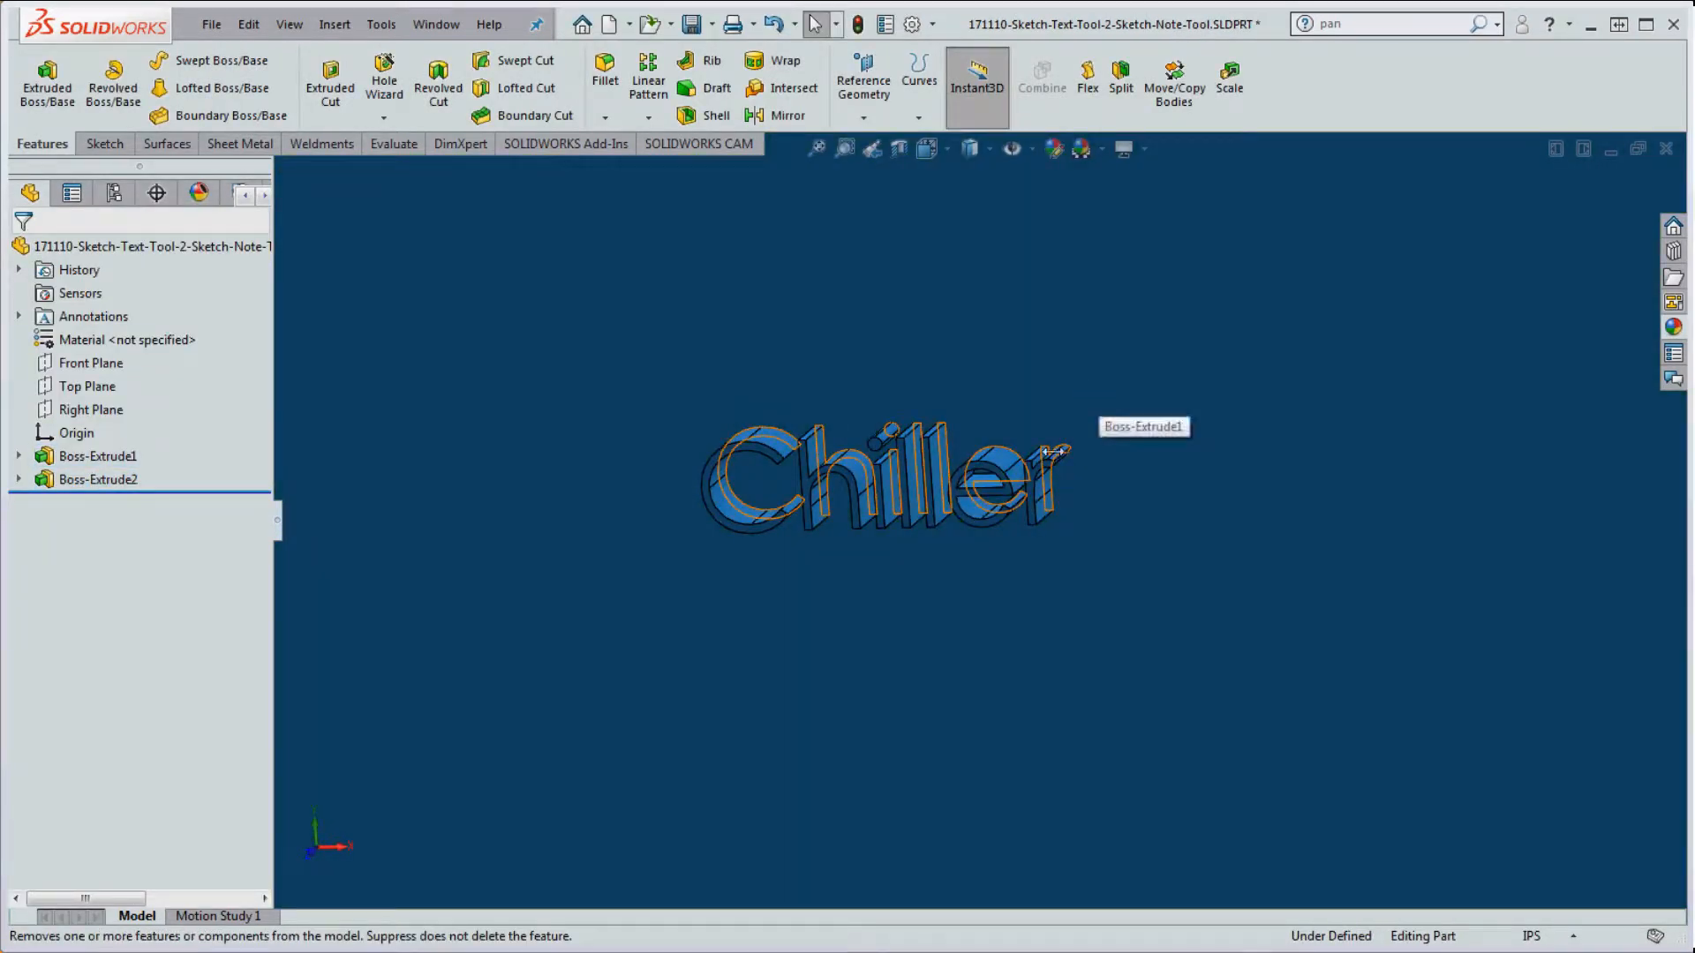
{"action": "scroll", "coordinate": [1008, 668], "scroll_direction": "up", "scroll_amount": 6}
{"action": "scroll", "coordinate": [995, 548], "scroll_direction": "down", "scroll_amount": 5}
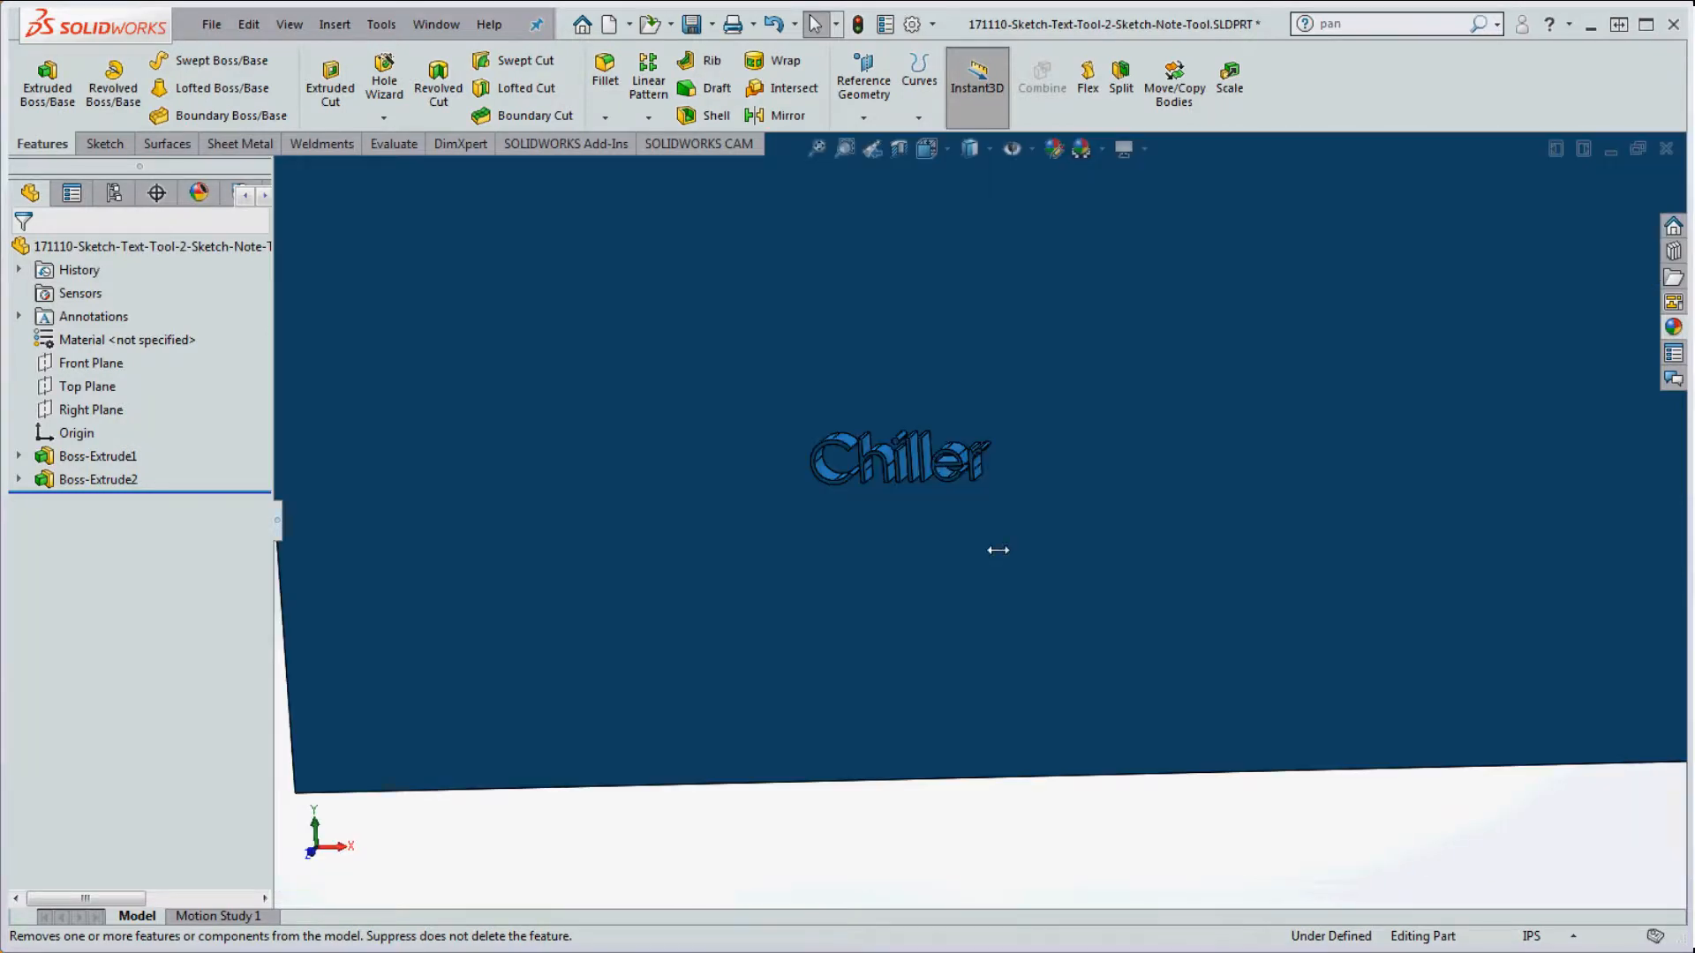
{"action": "right_click", "coordinate": [67, 477]}
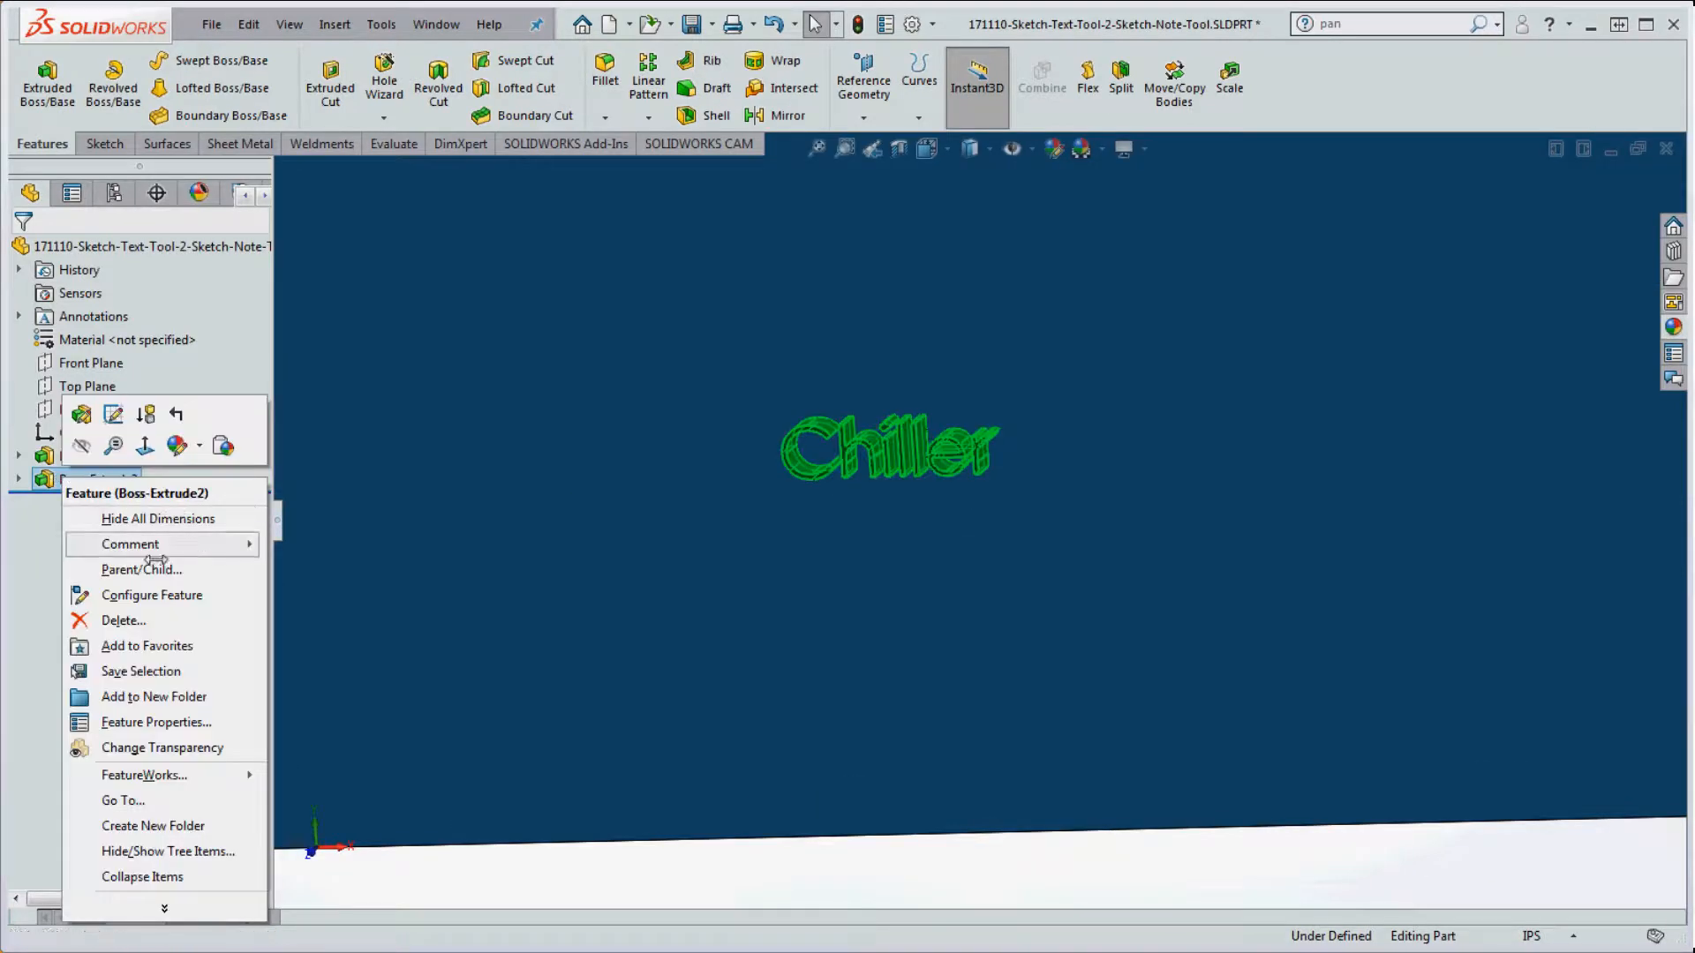
{"action": "left_click", "coordinate": [138, 619]}
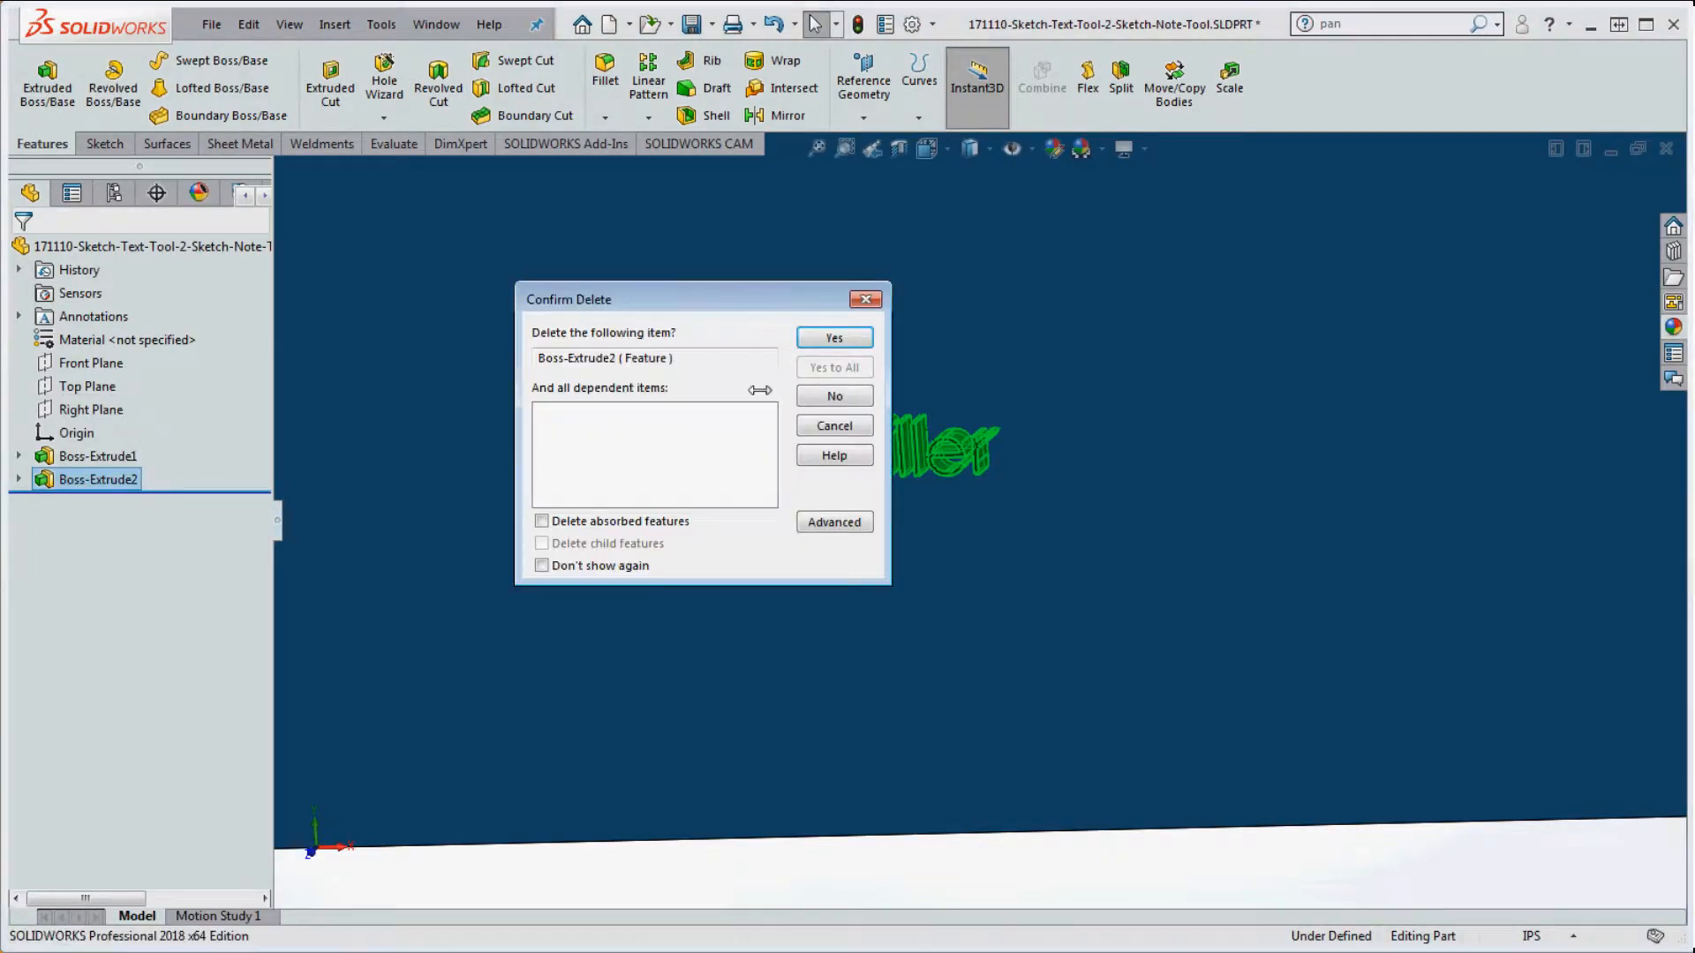
{"action": "left_click", "coordinate": [855, 342]}
Step: Cut-extrude the Chiller text 0.100in into the plate, then delete Cut-Extrude1
{"action": "mouse_move", "coordinate": [116, 477]}
{"action": "left_mouse_down"}
{"action": "mouse_move", "coordinate": [208, 473]}
{"action": "mouse_move", "coordinate": [295, 100]}
{"action": "mouse_move", "coordinate": [329, 90]}
{"action": "left_mouse_up"}
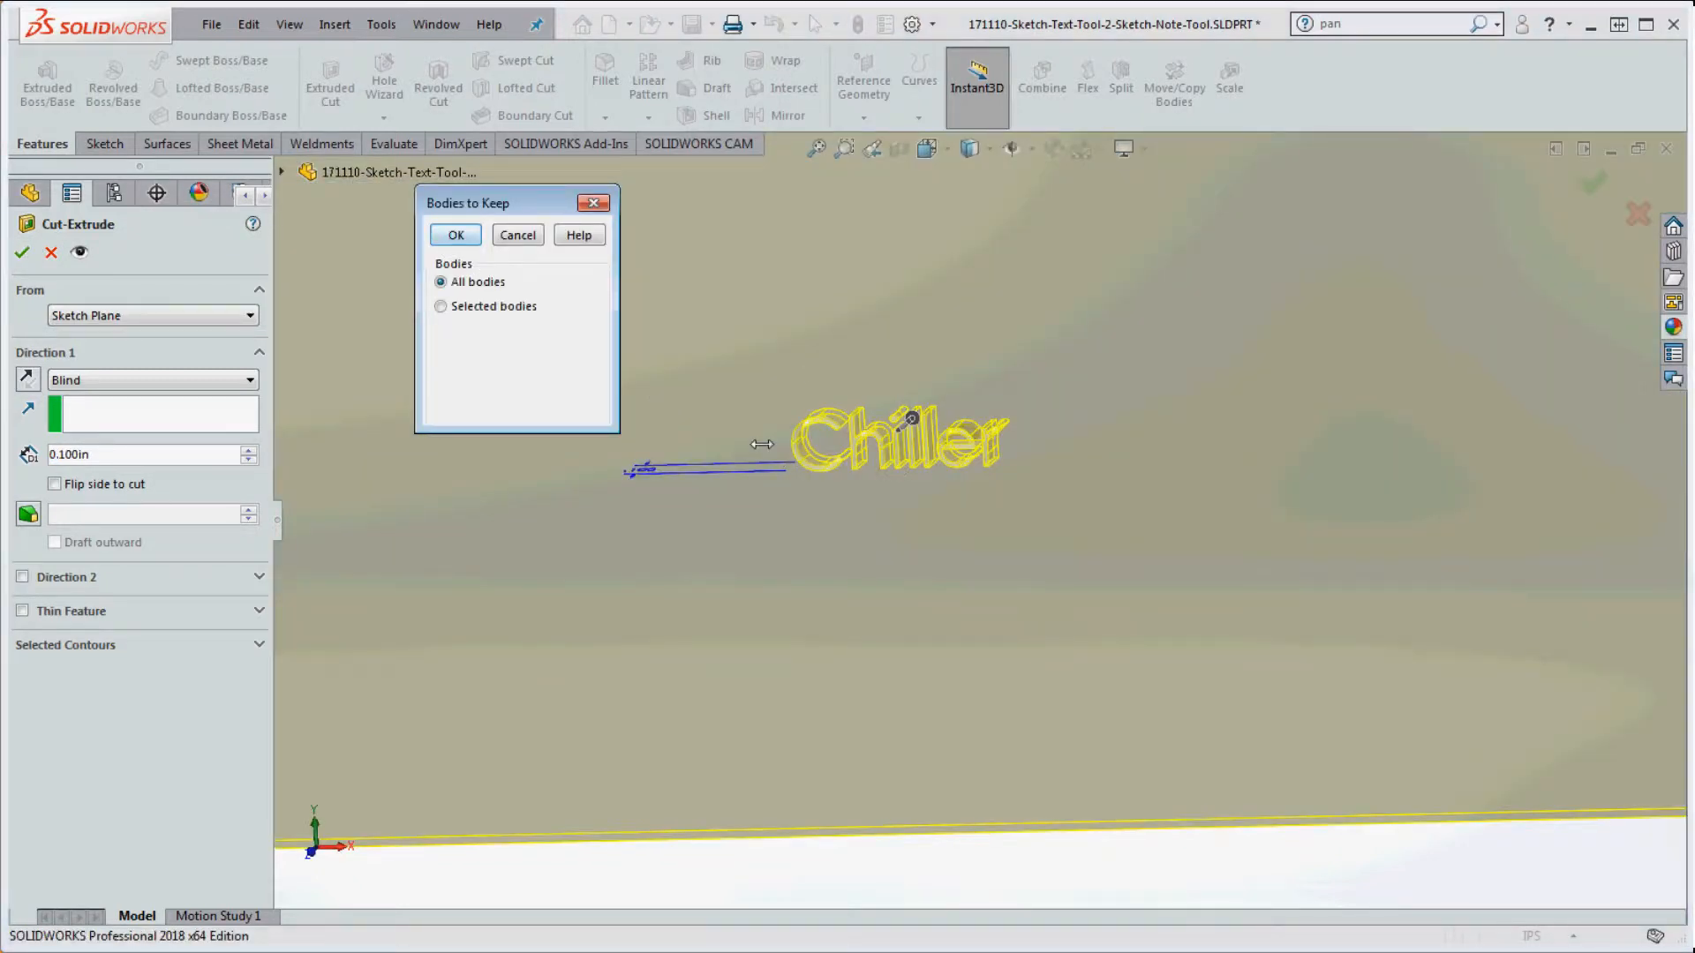
{"action": "left_click", "coordinate": [461, 235]}
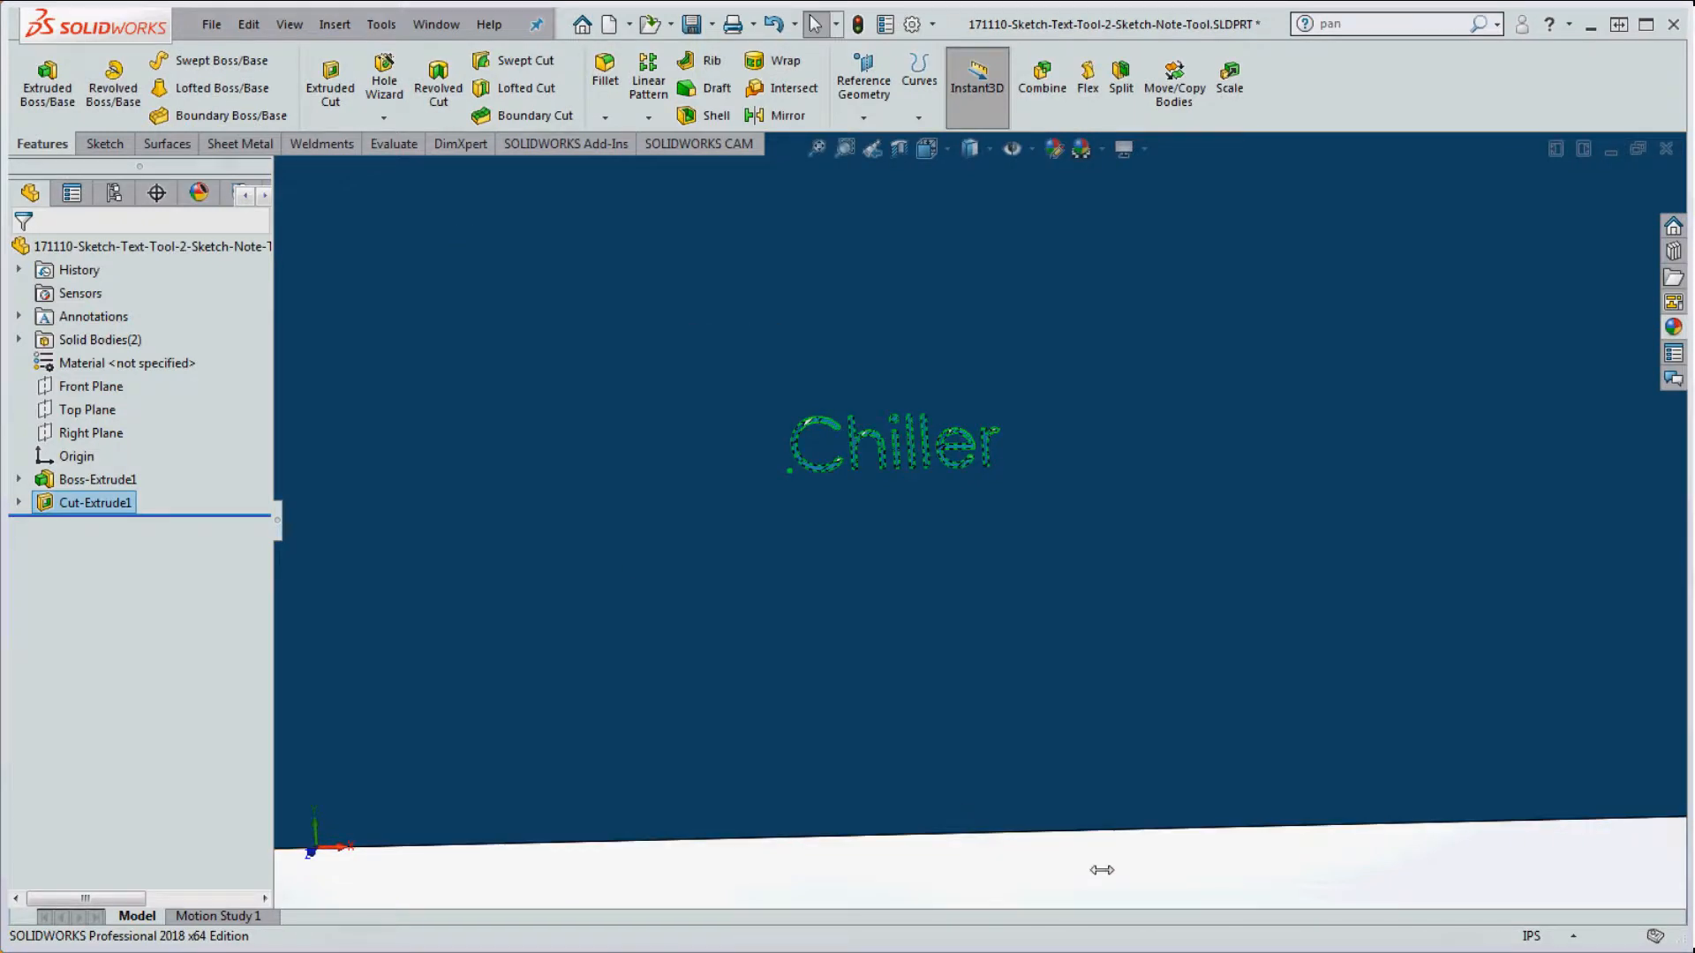
{"action": "right_click", "coordinate": [94, 496]}
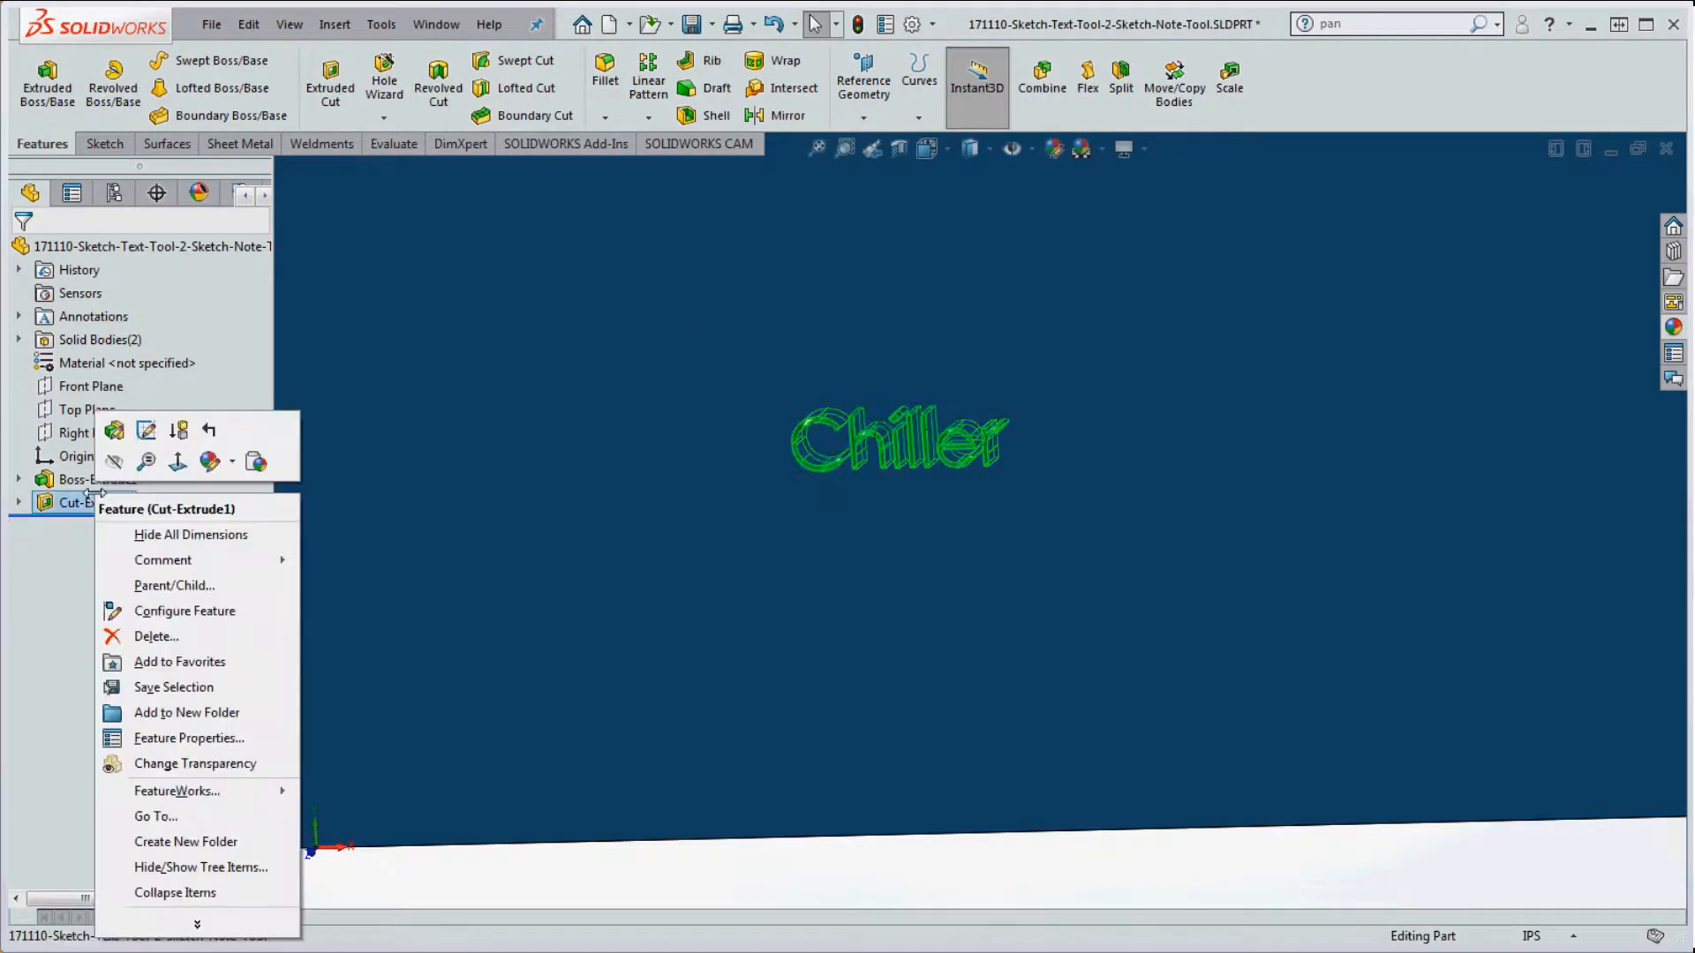
{"action": "left_click", "coordinate": [156, 636]}
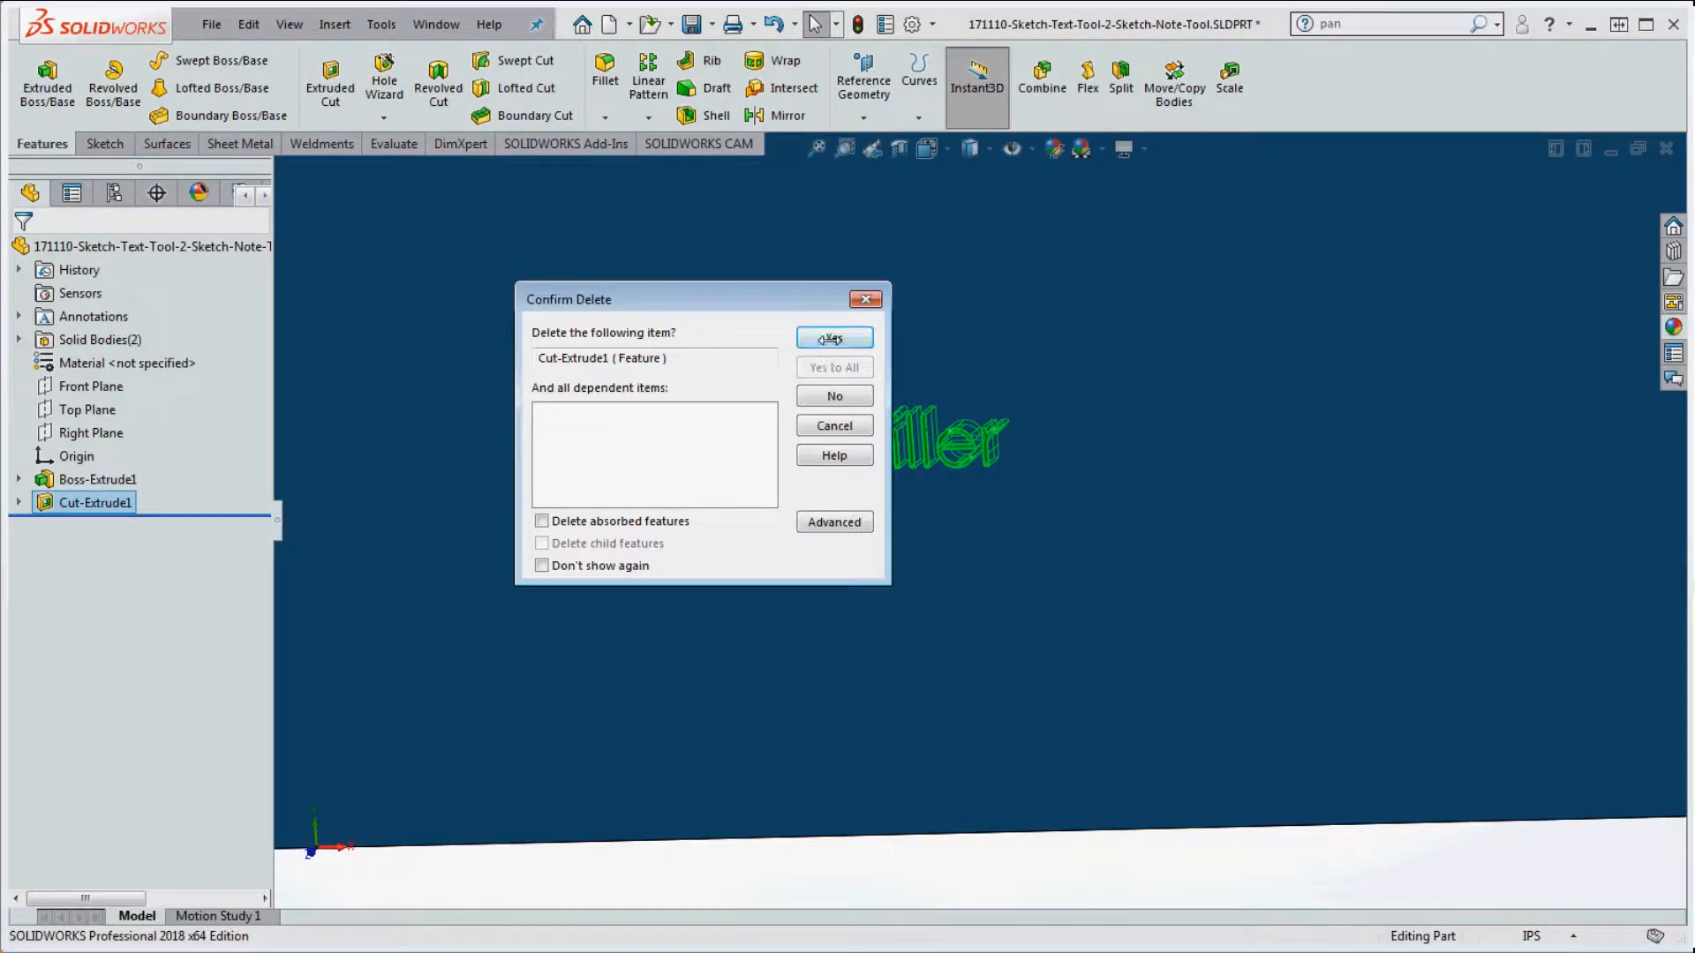
{"action": "left_click", "coordinate": [832, 338]}
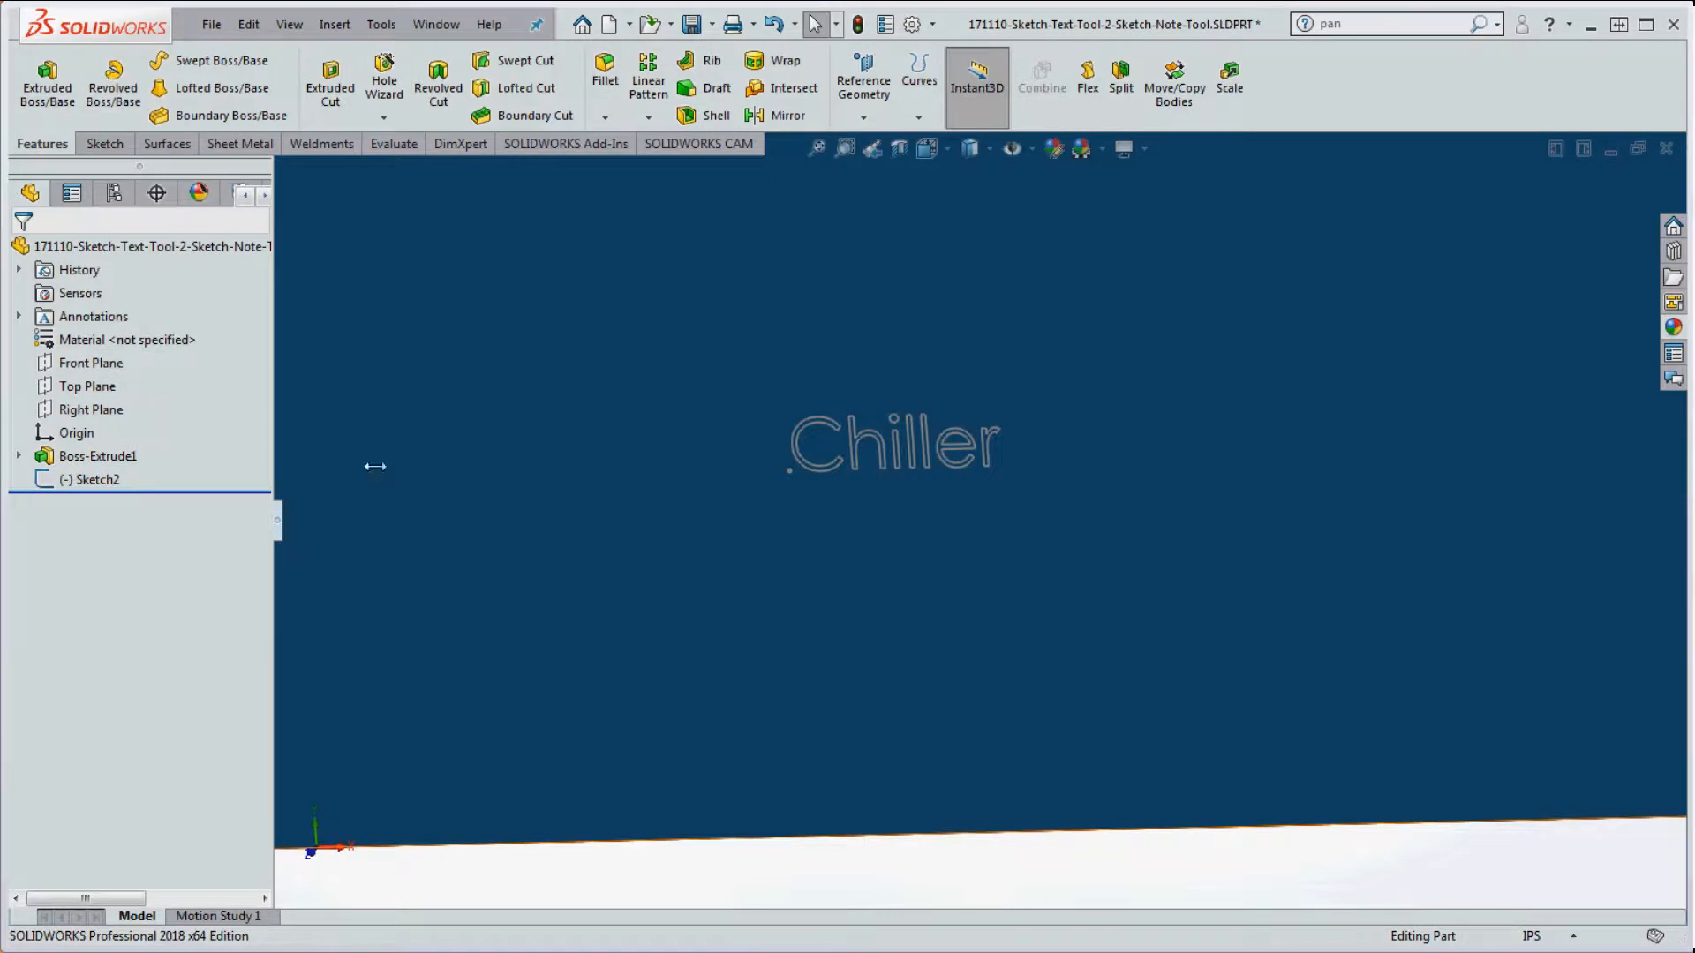
Step: Extrude the Chiller text 0.100in with a 1.00deg draft, creating Boss-Extrude3
{"action": "left_click", "coordinate": [49, 88]}
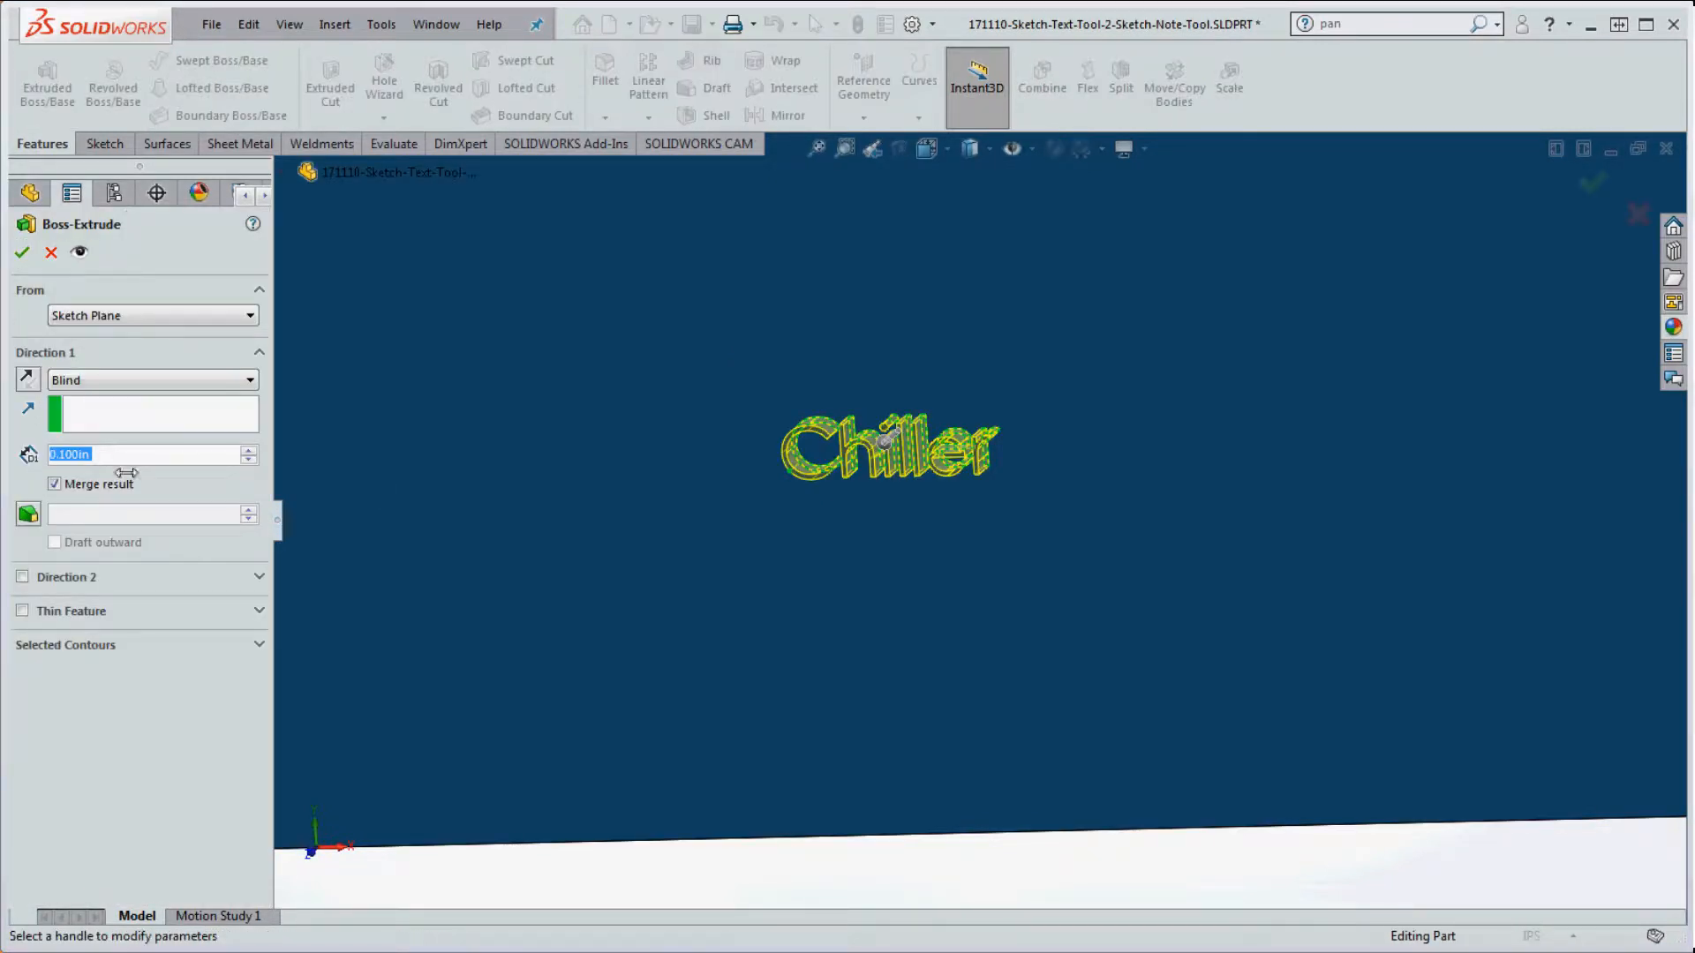
{"action": "left_click", "coordinate": [29, 514]}
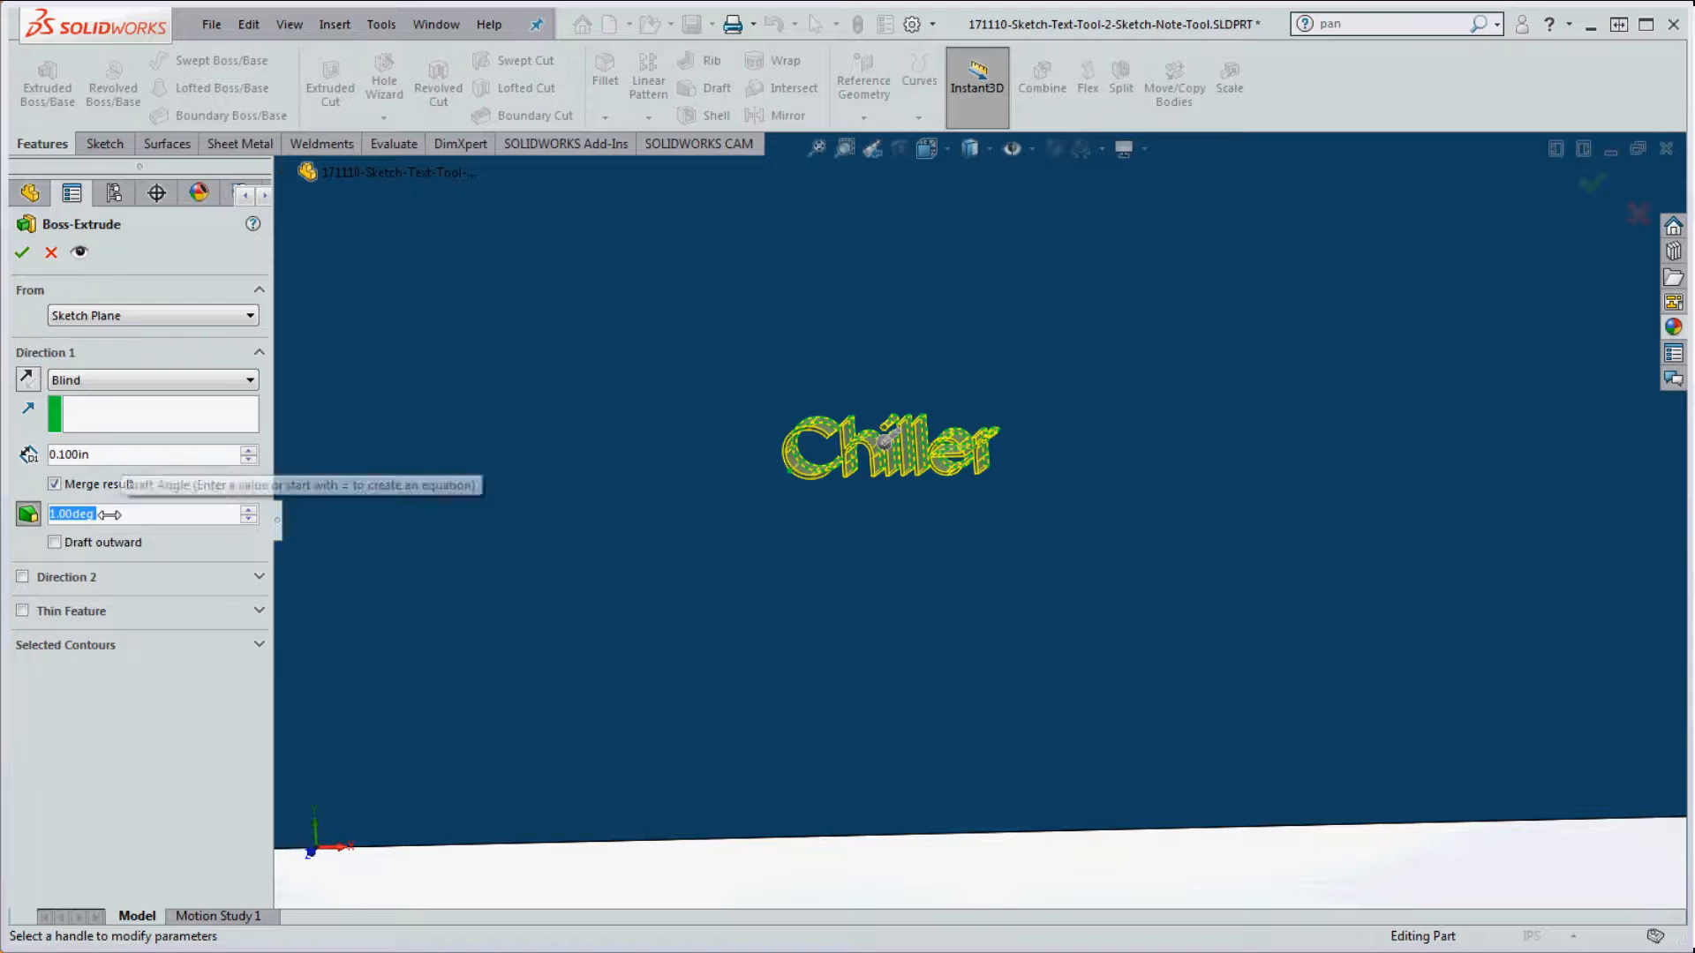
{"action": "left_click", "coordinate": [22, 253]}
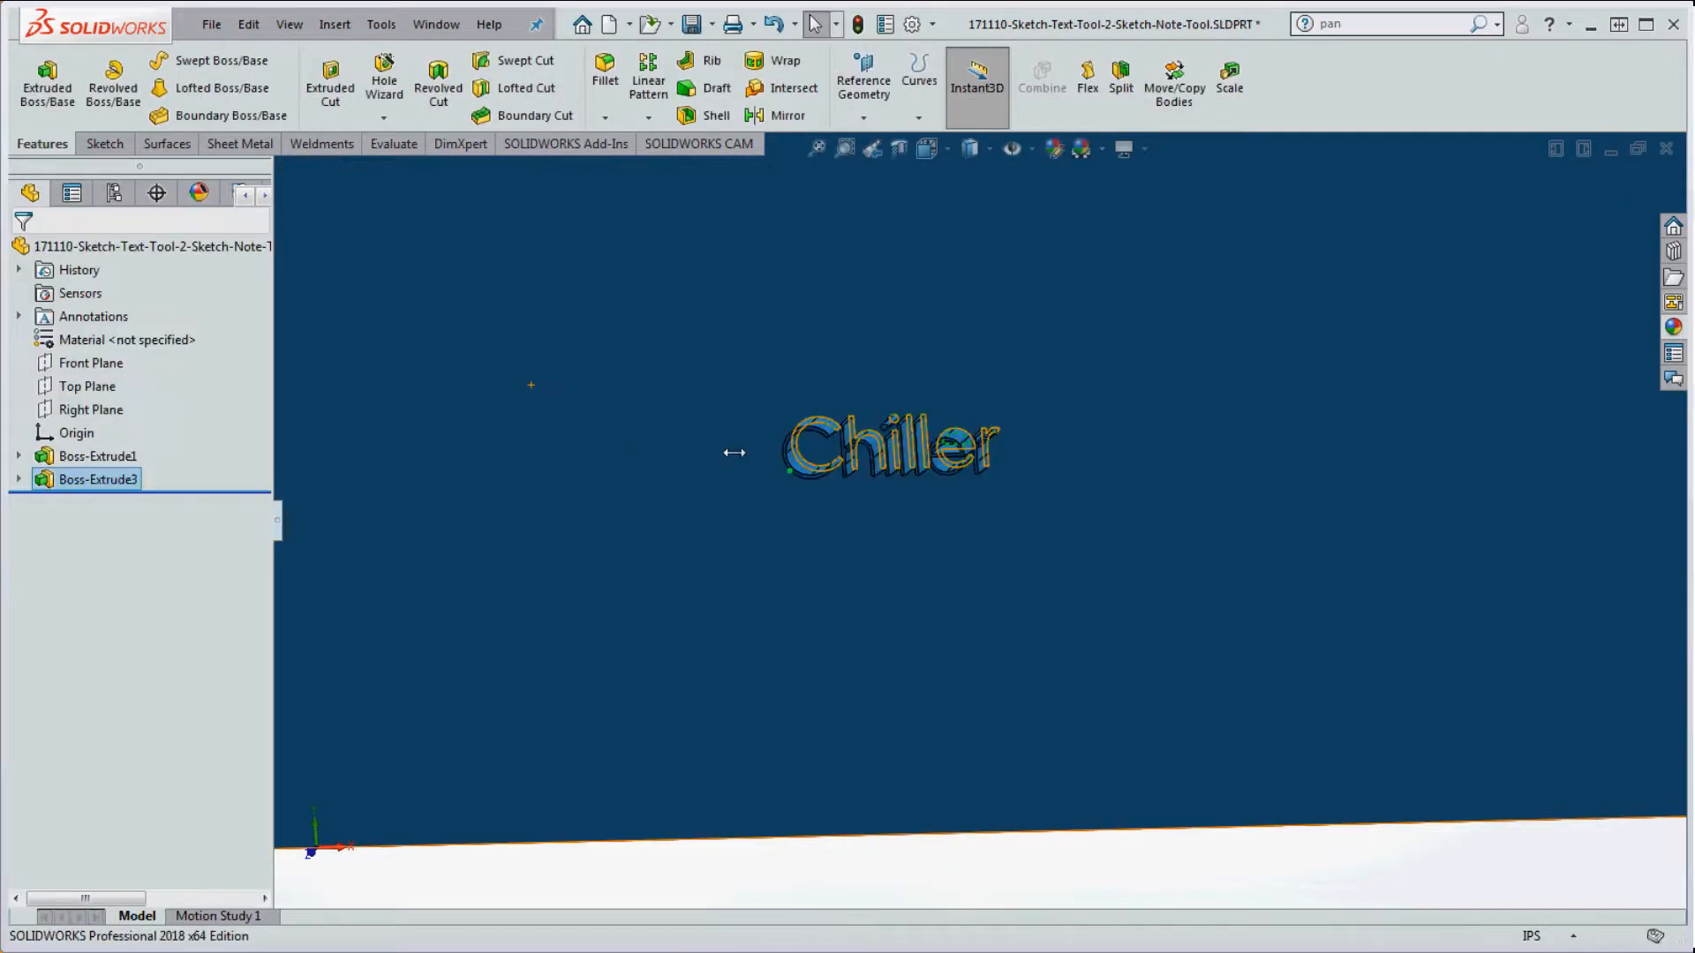
{"action": "left_click", "coordinate": [922, 498]}
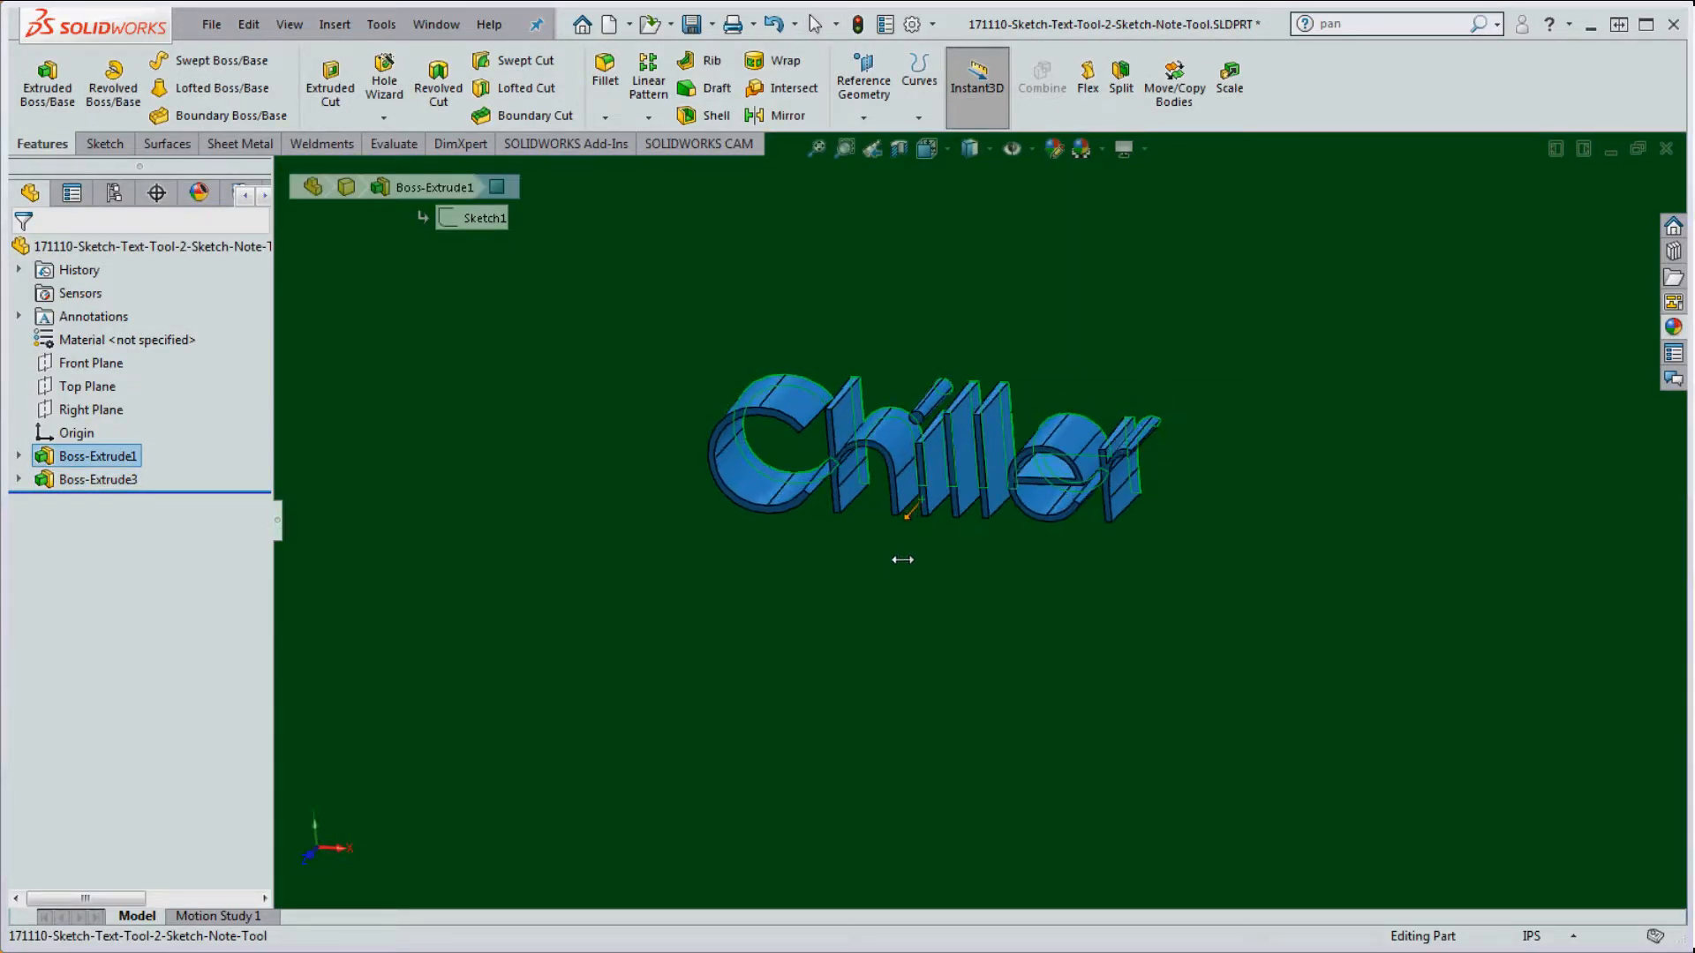
{"action": "scroll", "coordinate": [931, 455], "scroll_direction": "down", "scroll_amount": 5}
{"action": "scroll", "coordinate": [932, 455], "scroll_direction": "up", "scroll_amount": 5}
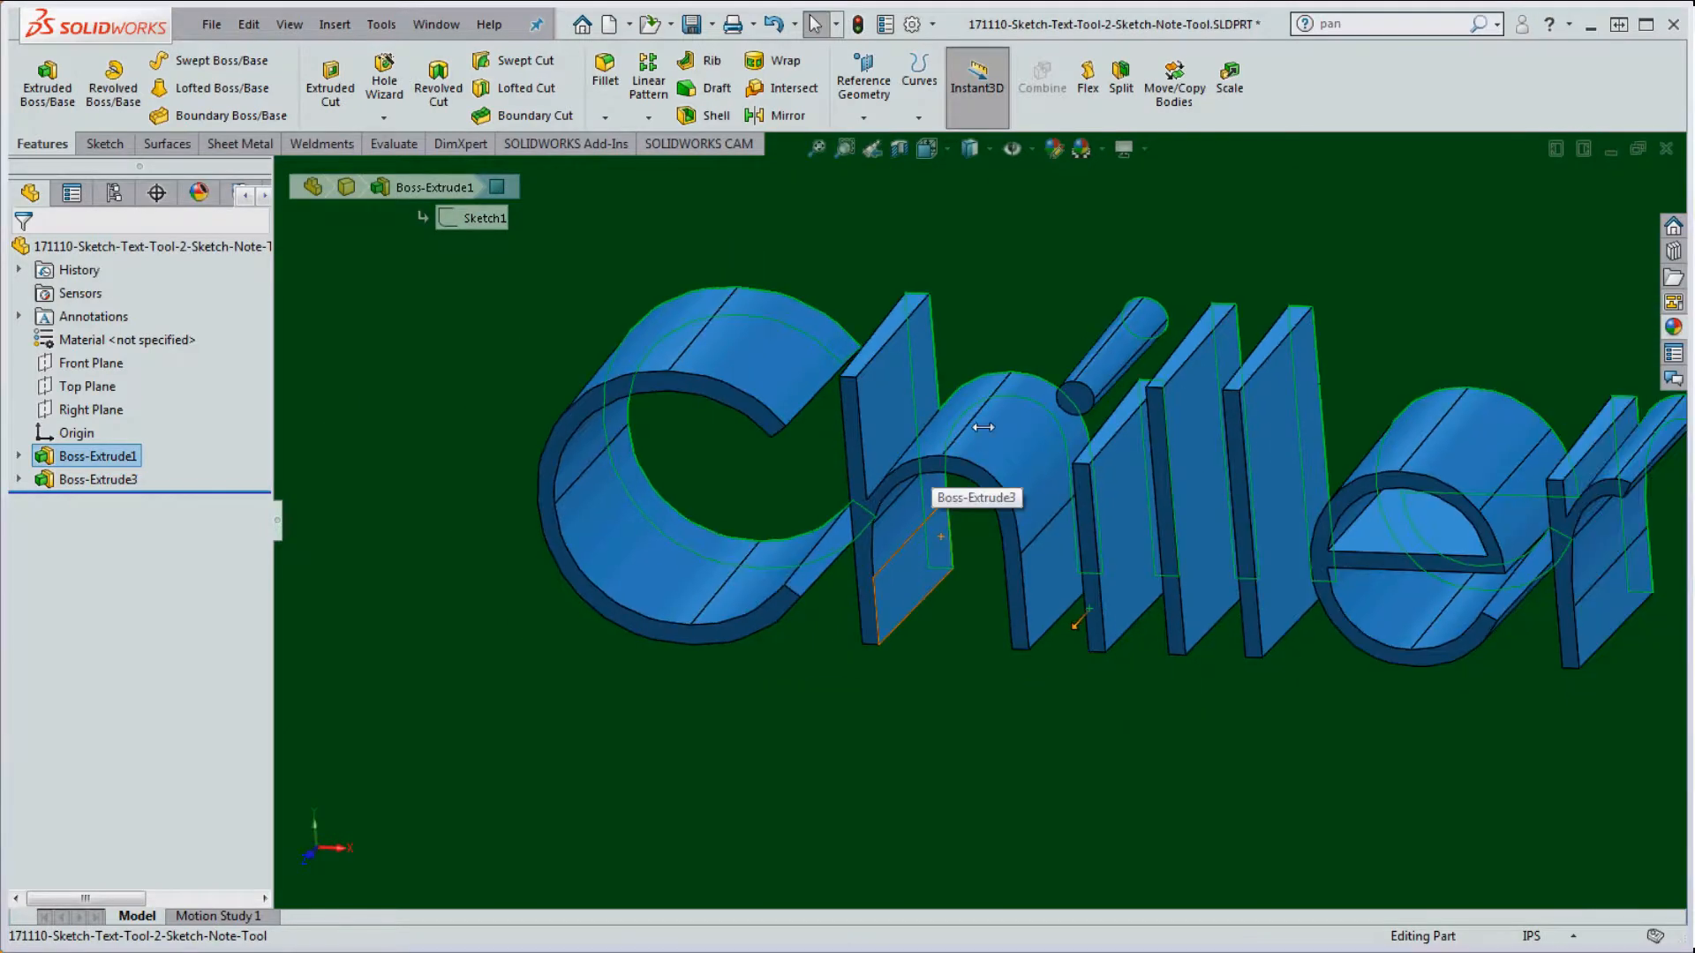
{"action": "scroll", "coordinate": [902, 382], "scroll_direction": "down", "scroll_amount": 2}
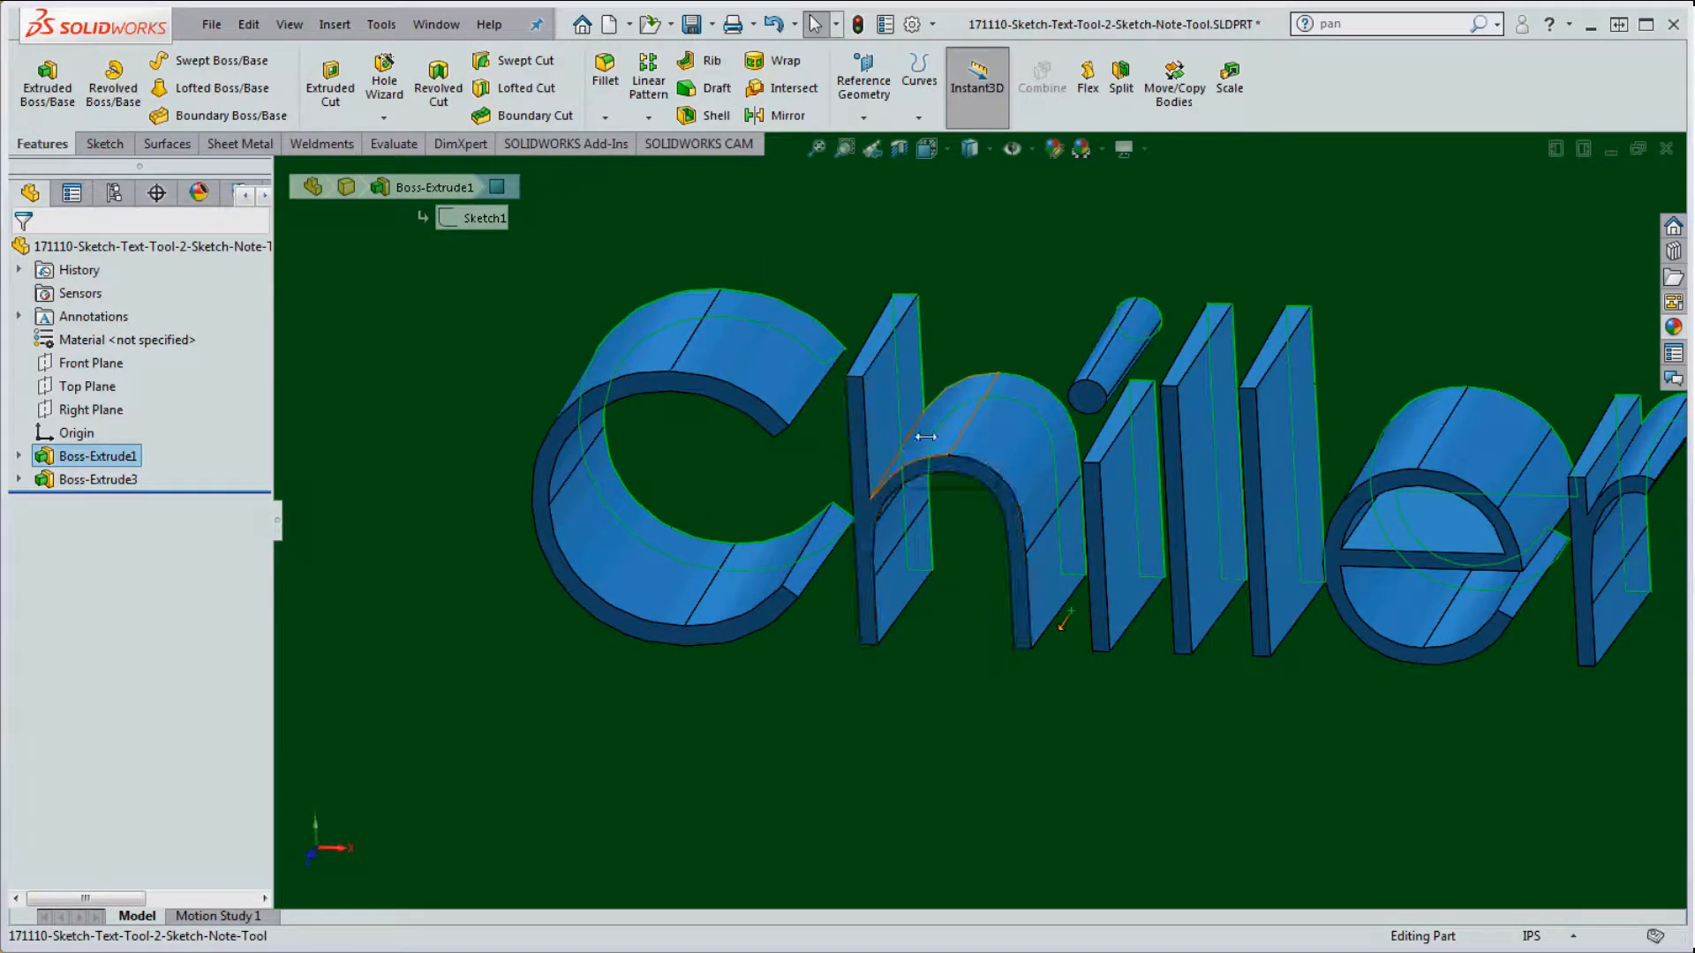
{"action": "scroll", "coordinate": [996, 446], "scroll_direction": "up", "scroll_amount": 8}
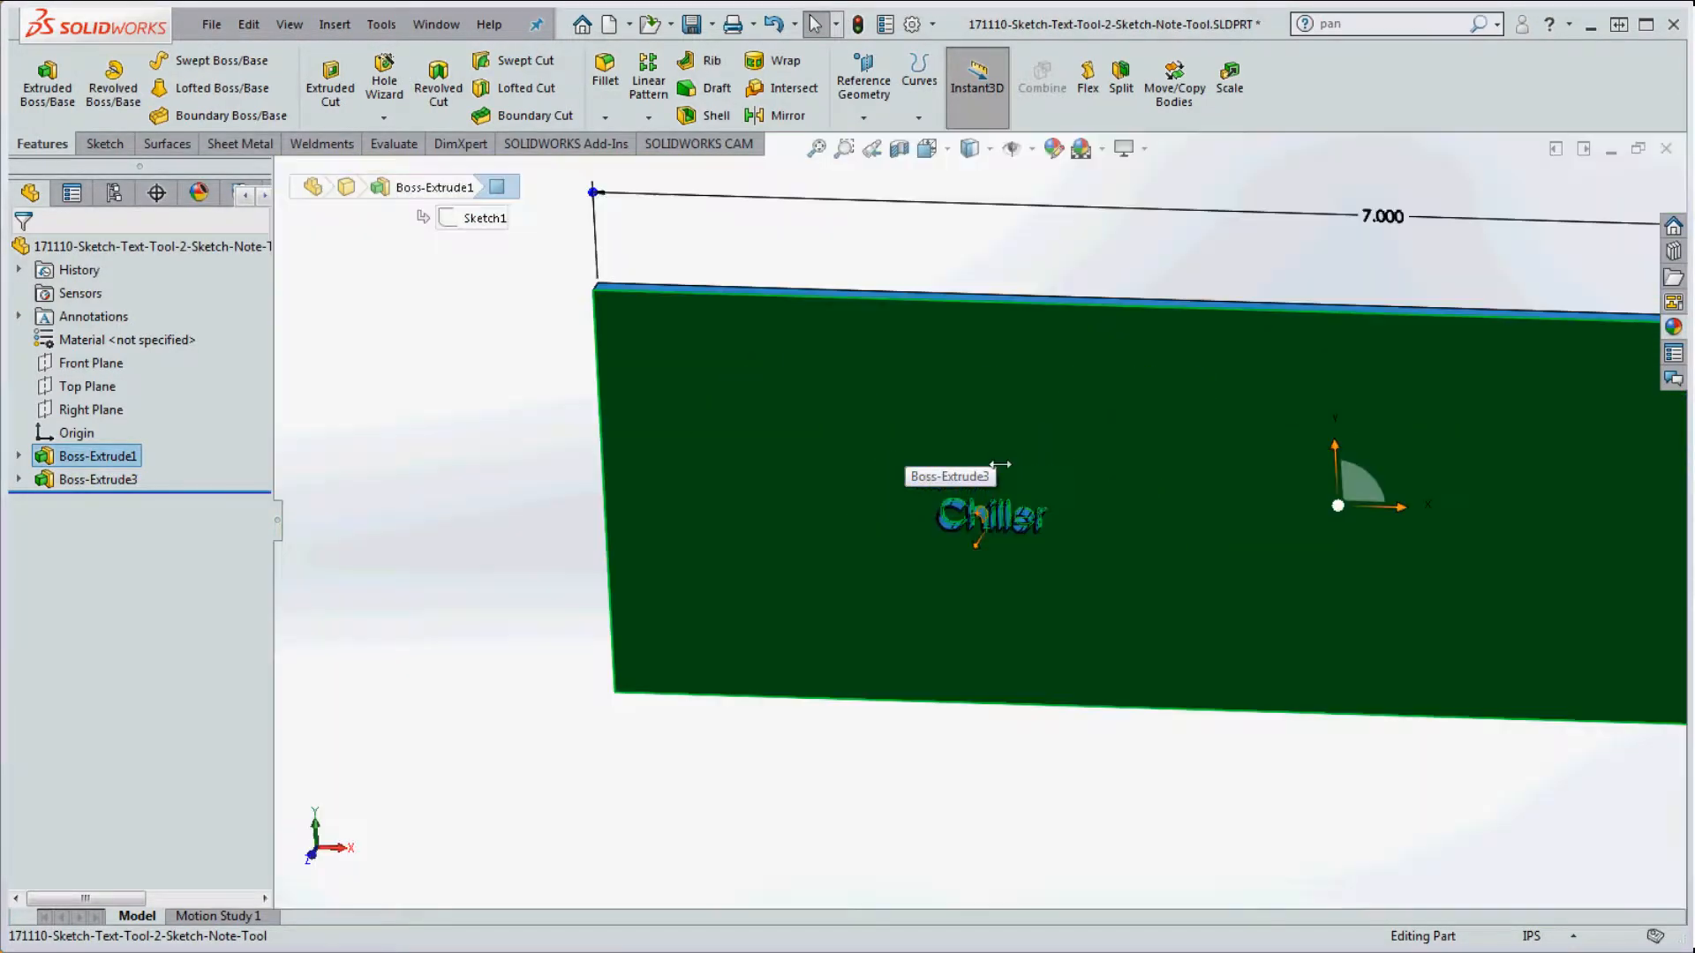
{"action": "left_click", "coordinate": [981, 655]}
{"action": "scroll", "coordinate": [989, 521], "scroll_direction": "down", "scroll_amount": 10}
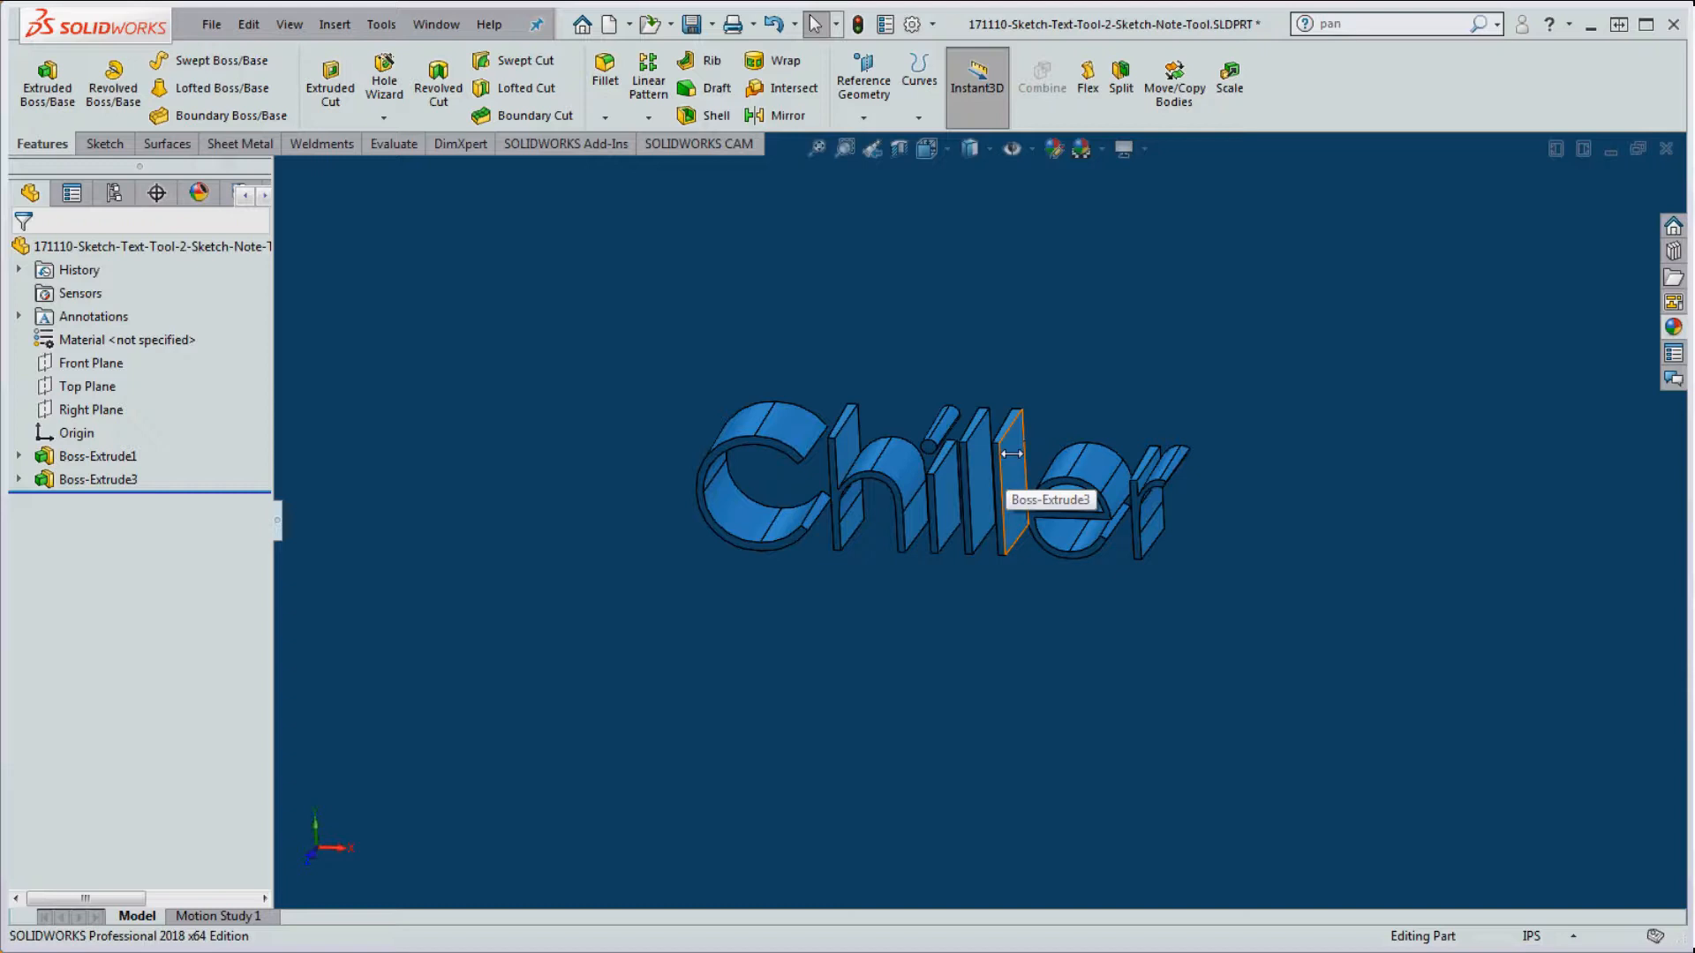
{"action": "scroll", "coordinate": [1009, 466], "scroll_direction": "up", "scroll_amount": 2}
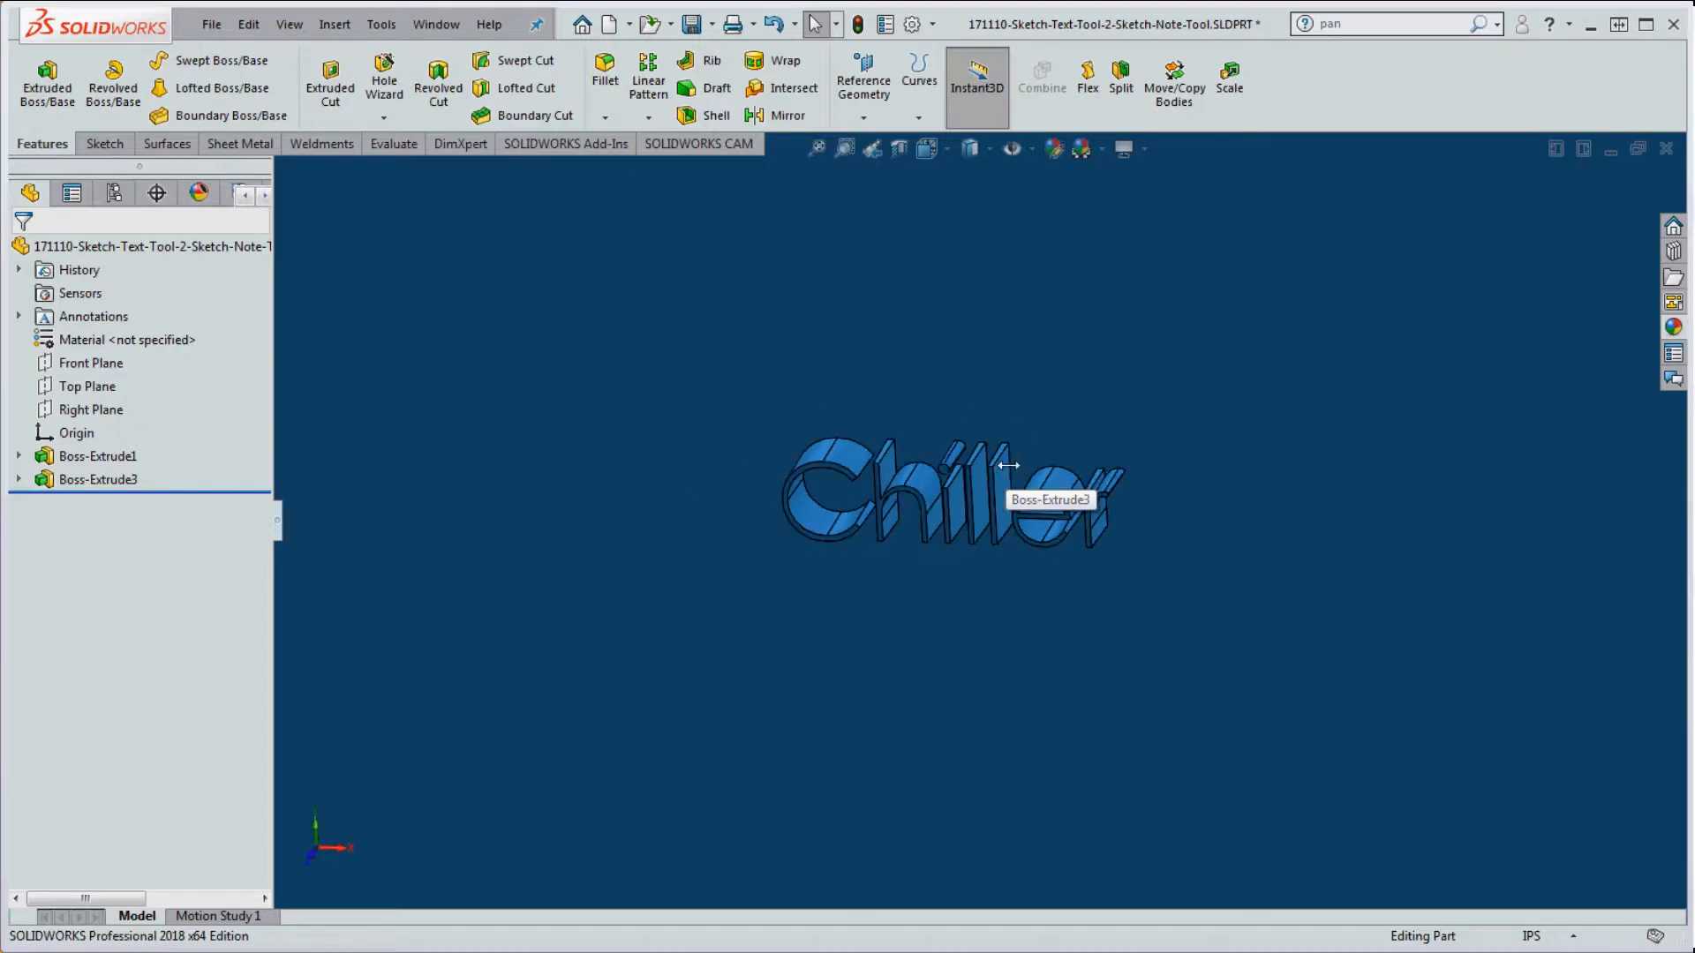
{"action": "scroll", "coordinate": [1044, 492], "scroll_direction": "down", "scroll_amount": 2}
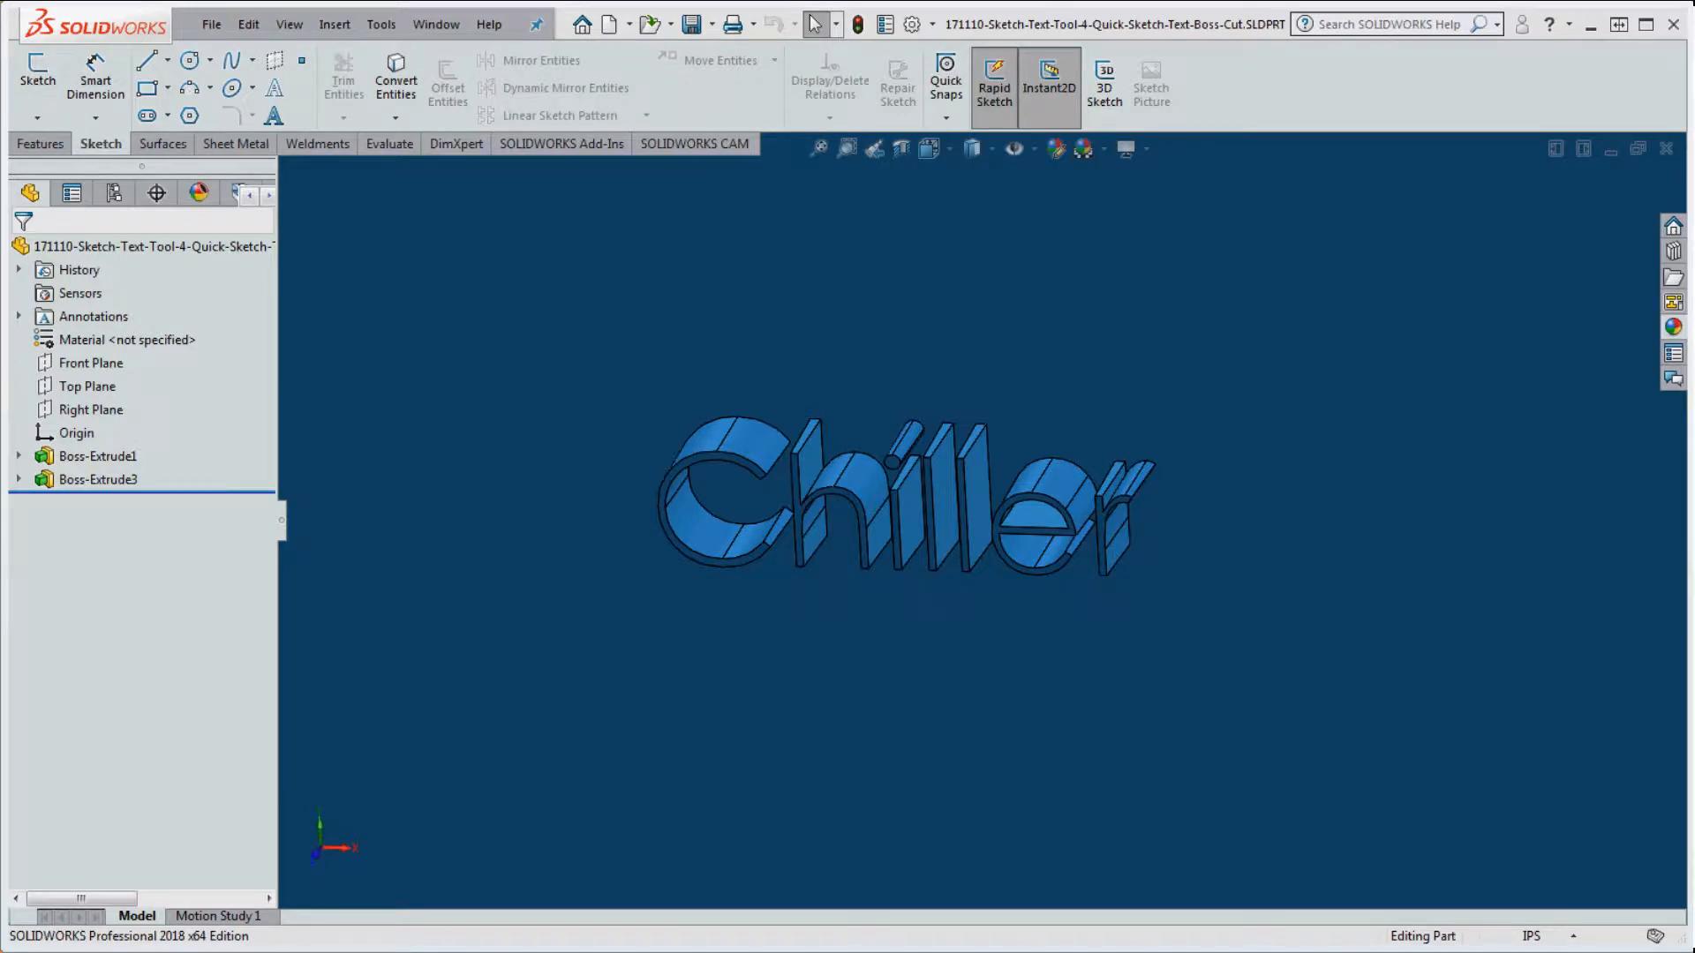
Step: Rename the plate feature Boss-Extrude1 to 'Base'
{"action": "left_click", "coordinate": [1333, 556]}
{"action": "scroll", "coordinate": [1285, 556], "scroll_direction": "up", "scroll_amount": 6}
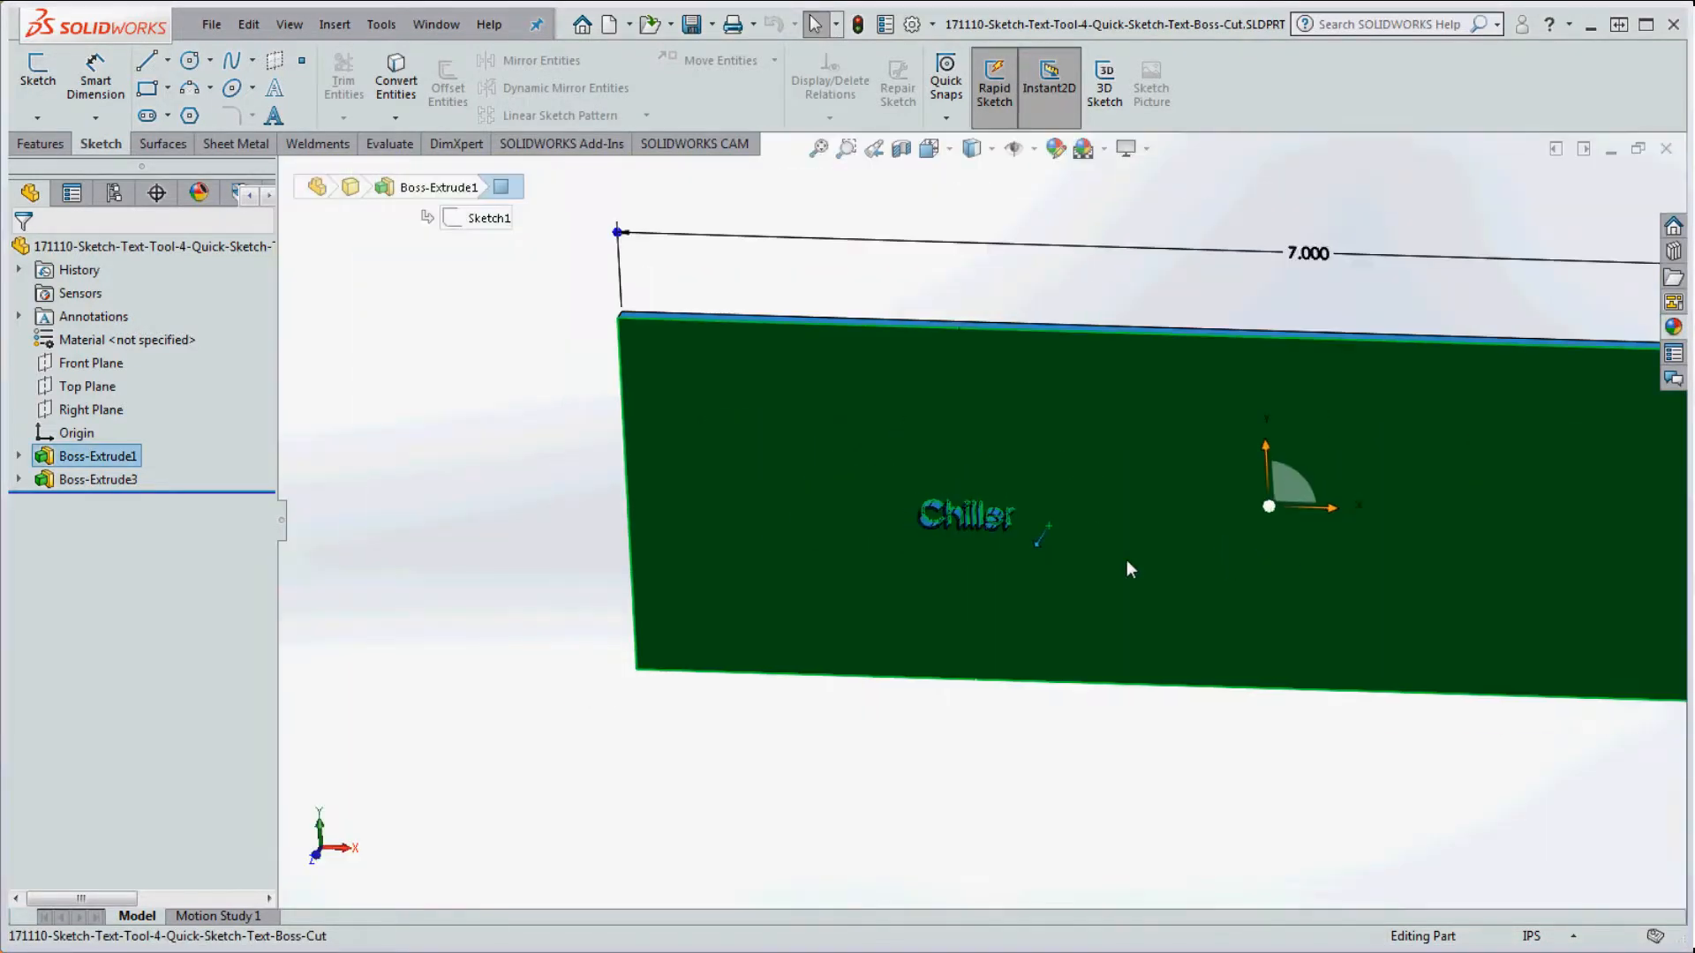
{"action": "left_click", "coordinate": [930, 740]}
{"action": "scroll", "coordinate": [1003, 591], "scroll_direction": "down", "scroll_amount": 8}
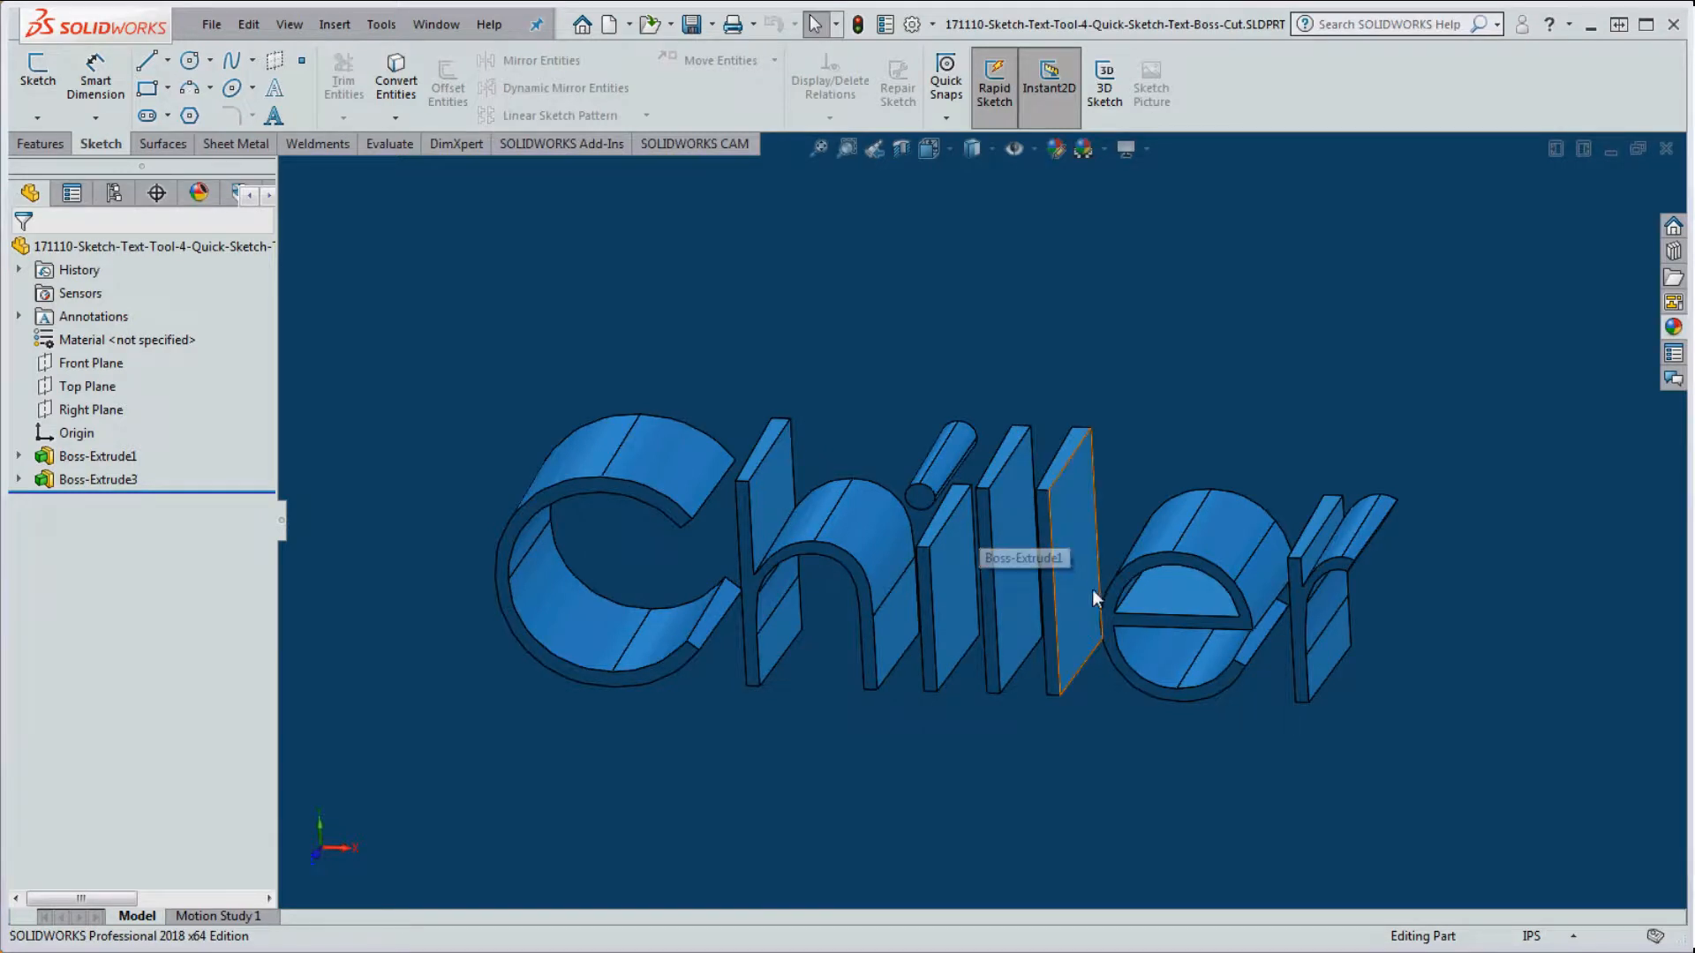
{"action": "scroll", "coordinate": [1099, 583], "scroll_direction": "up", "scroll_amount": 8}
{"action": "scroll", "coordinate": [1099, 582], "scroll_direction": "up", "scroll_amount": 3}
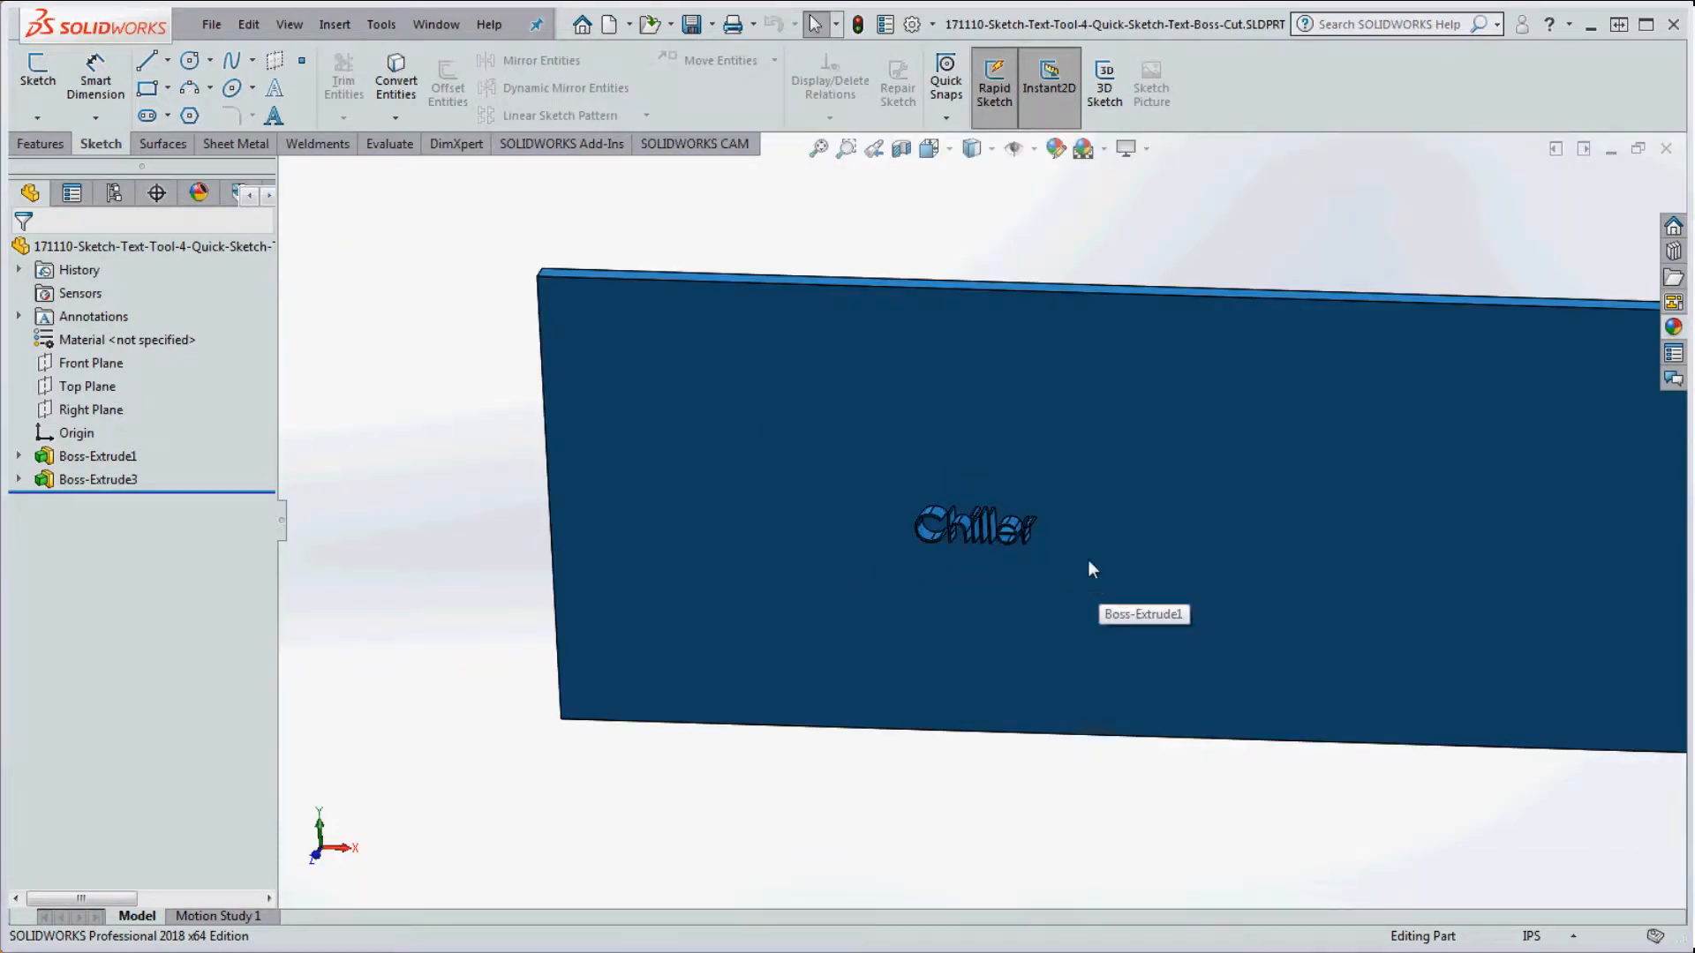
{"action": "scroll", "coordinate": [1038, 505], "scroll_direction": "down", "scroll_amount": 6}
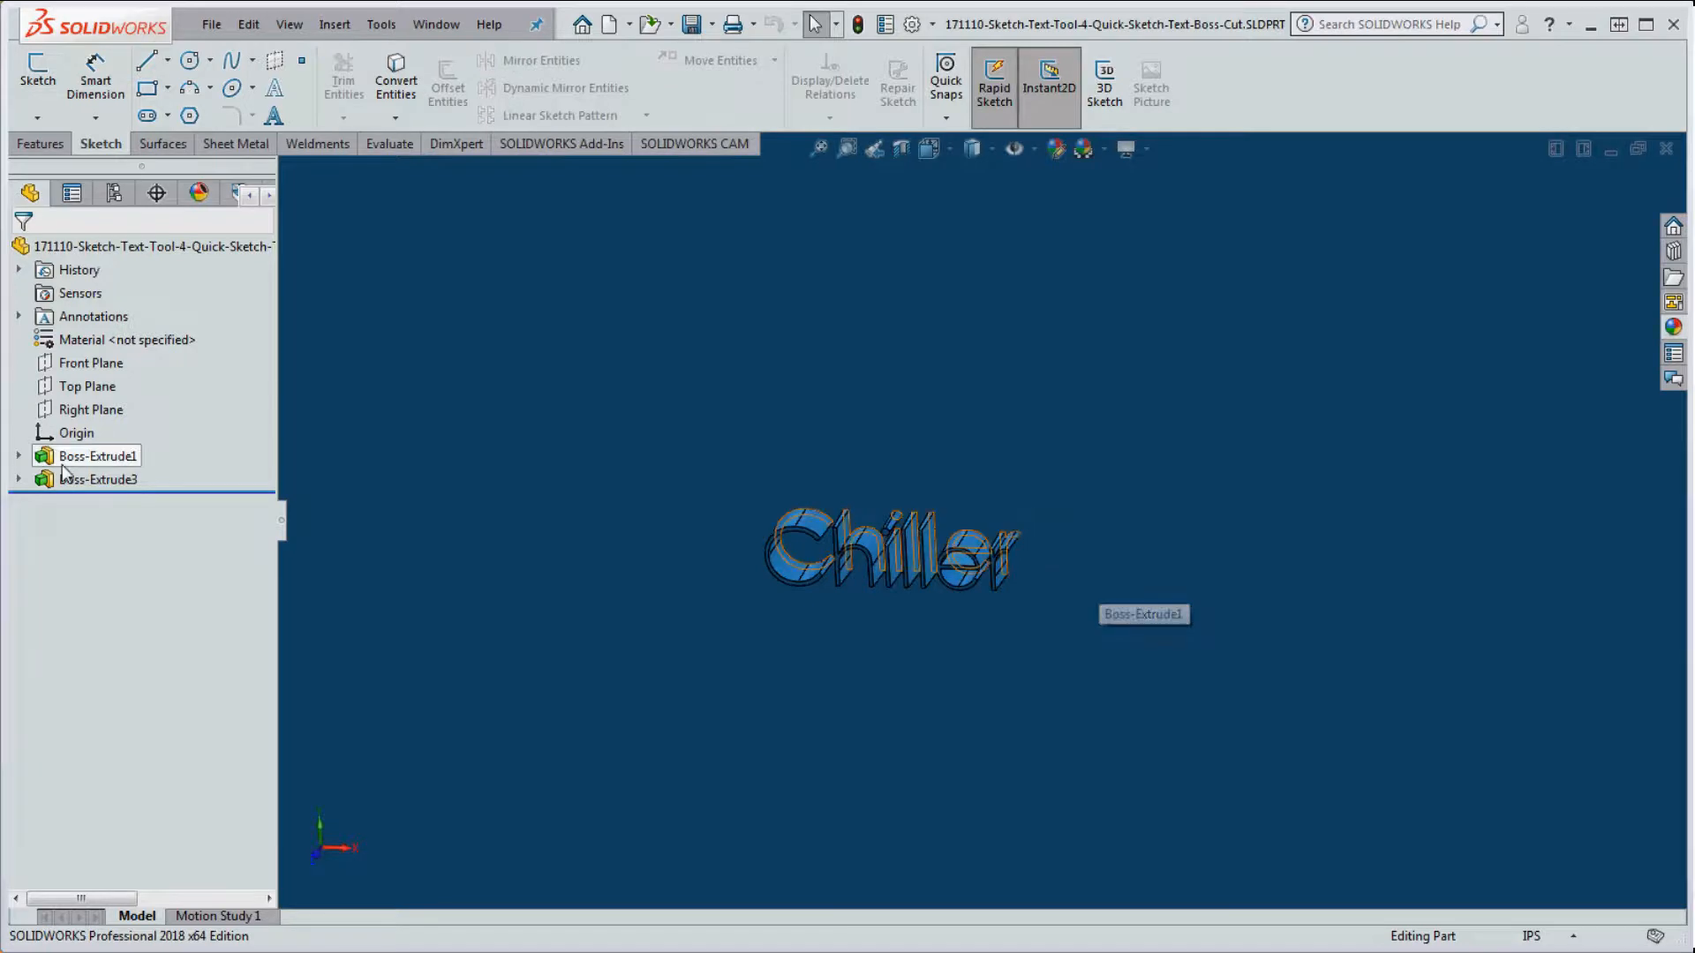
{"action": "left_click", "coordinate": [104, 455]}
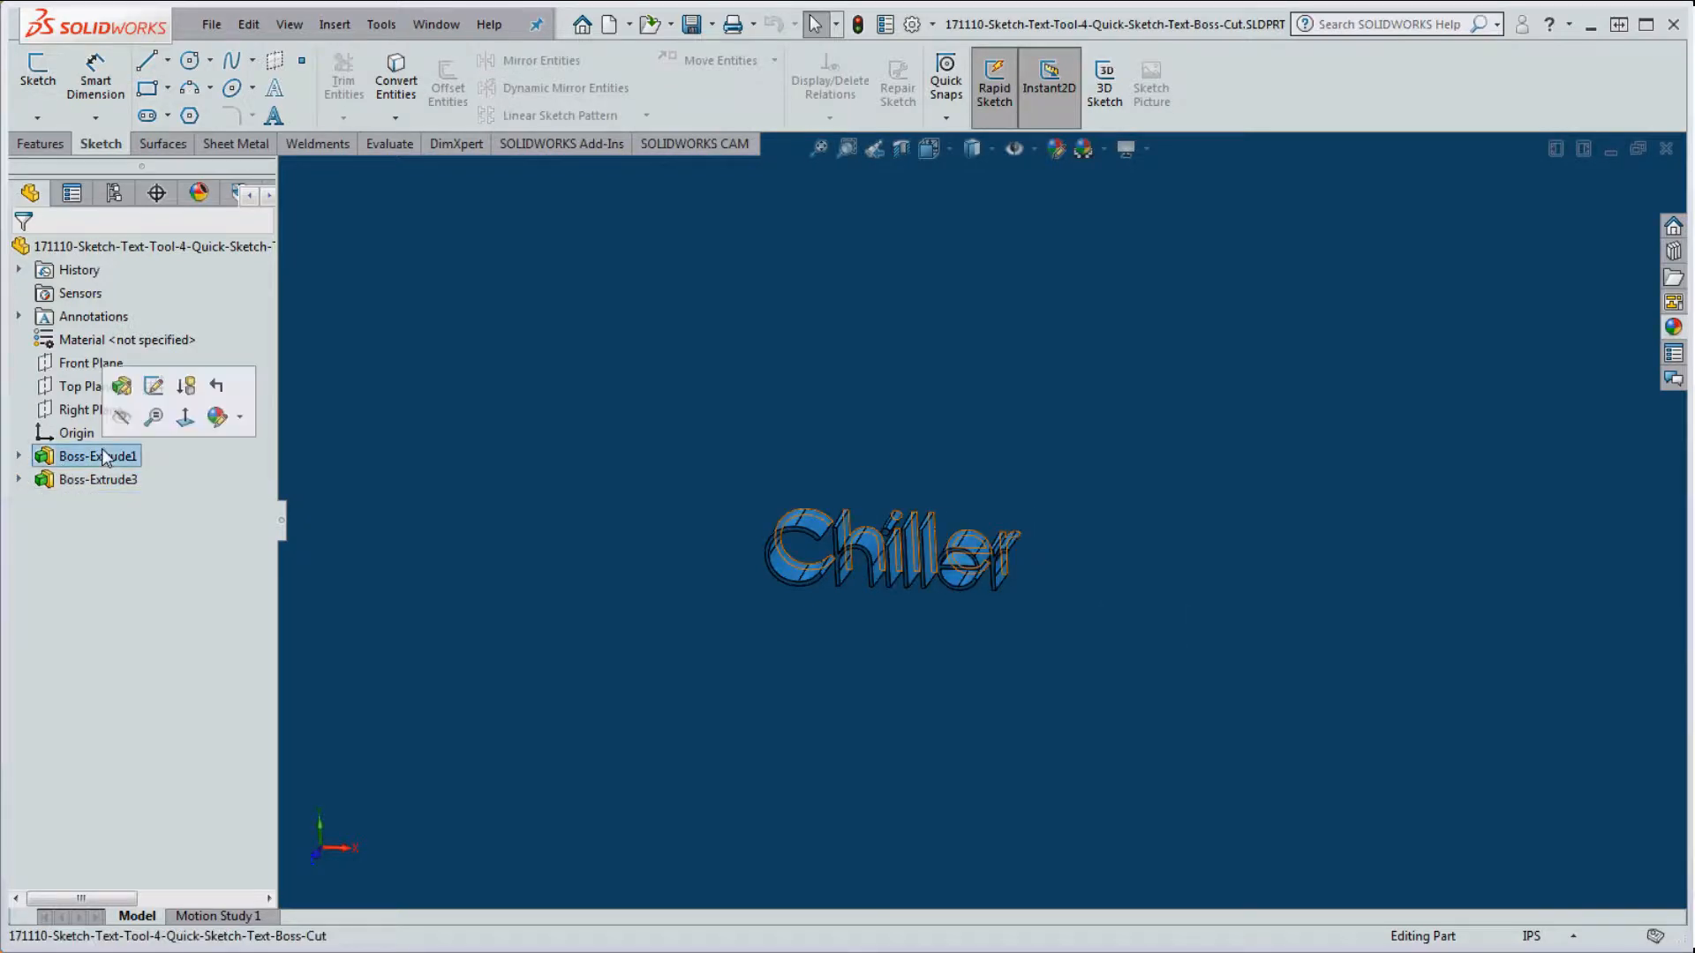
{"action": "left_click", "coordinate": [104, 455]}
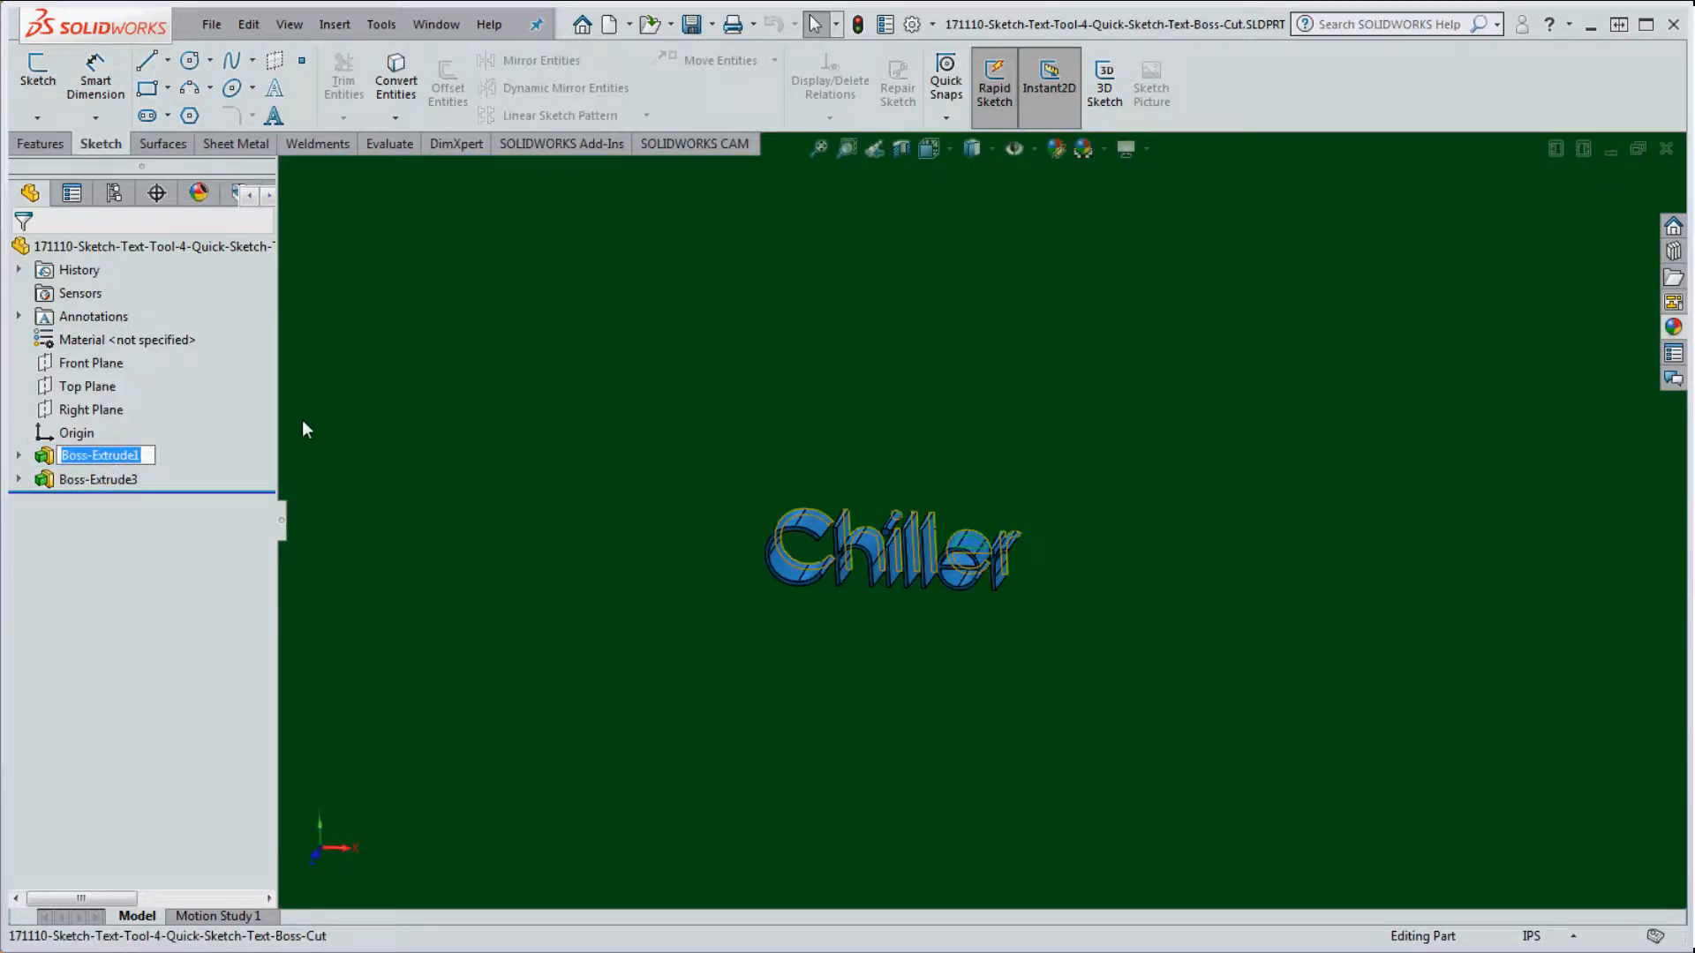
{"action": "type", "text": "Base"}
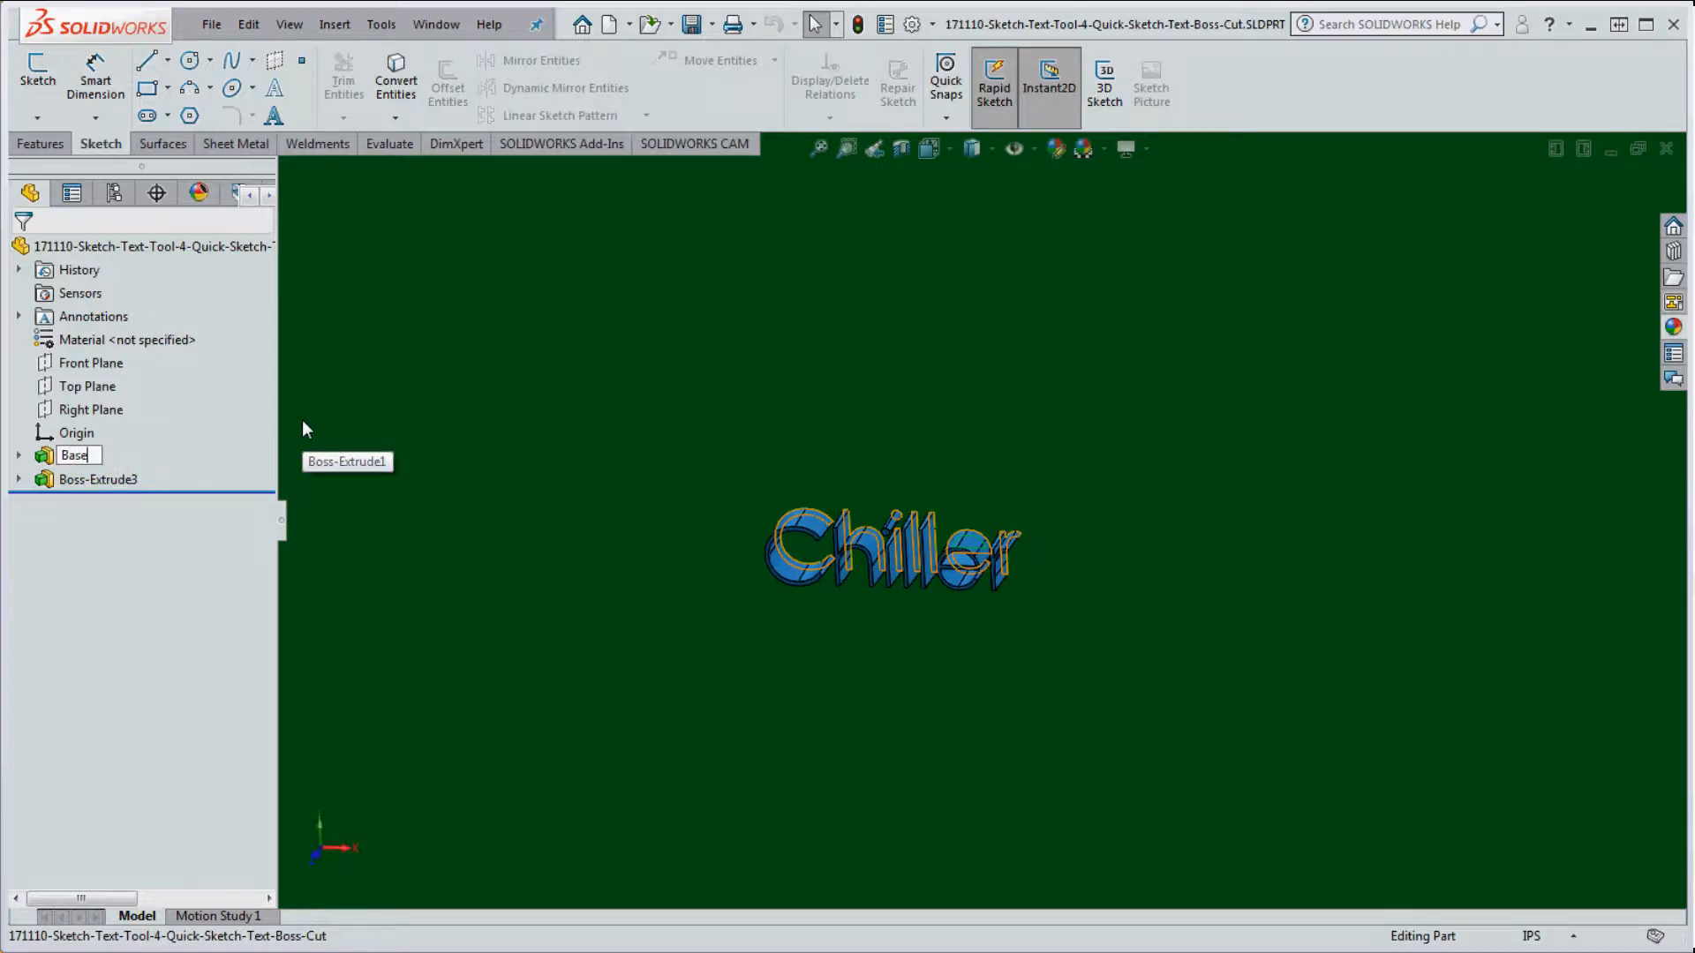
{"action": "key", "text": "Return"}
Step: Rename the text feature Boss-Extrude3 to 'Text-1'
{"action": "left_click", "coordinate": [94, 484]}
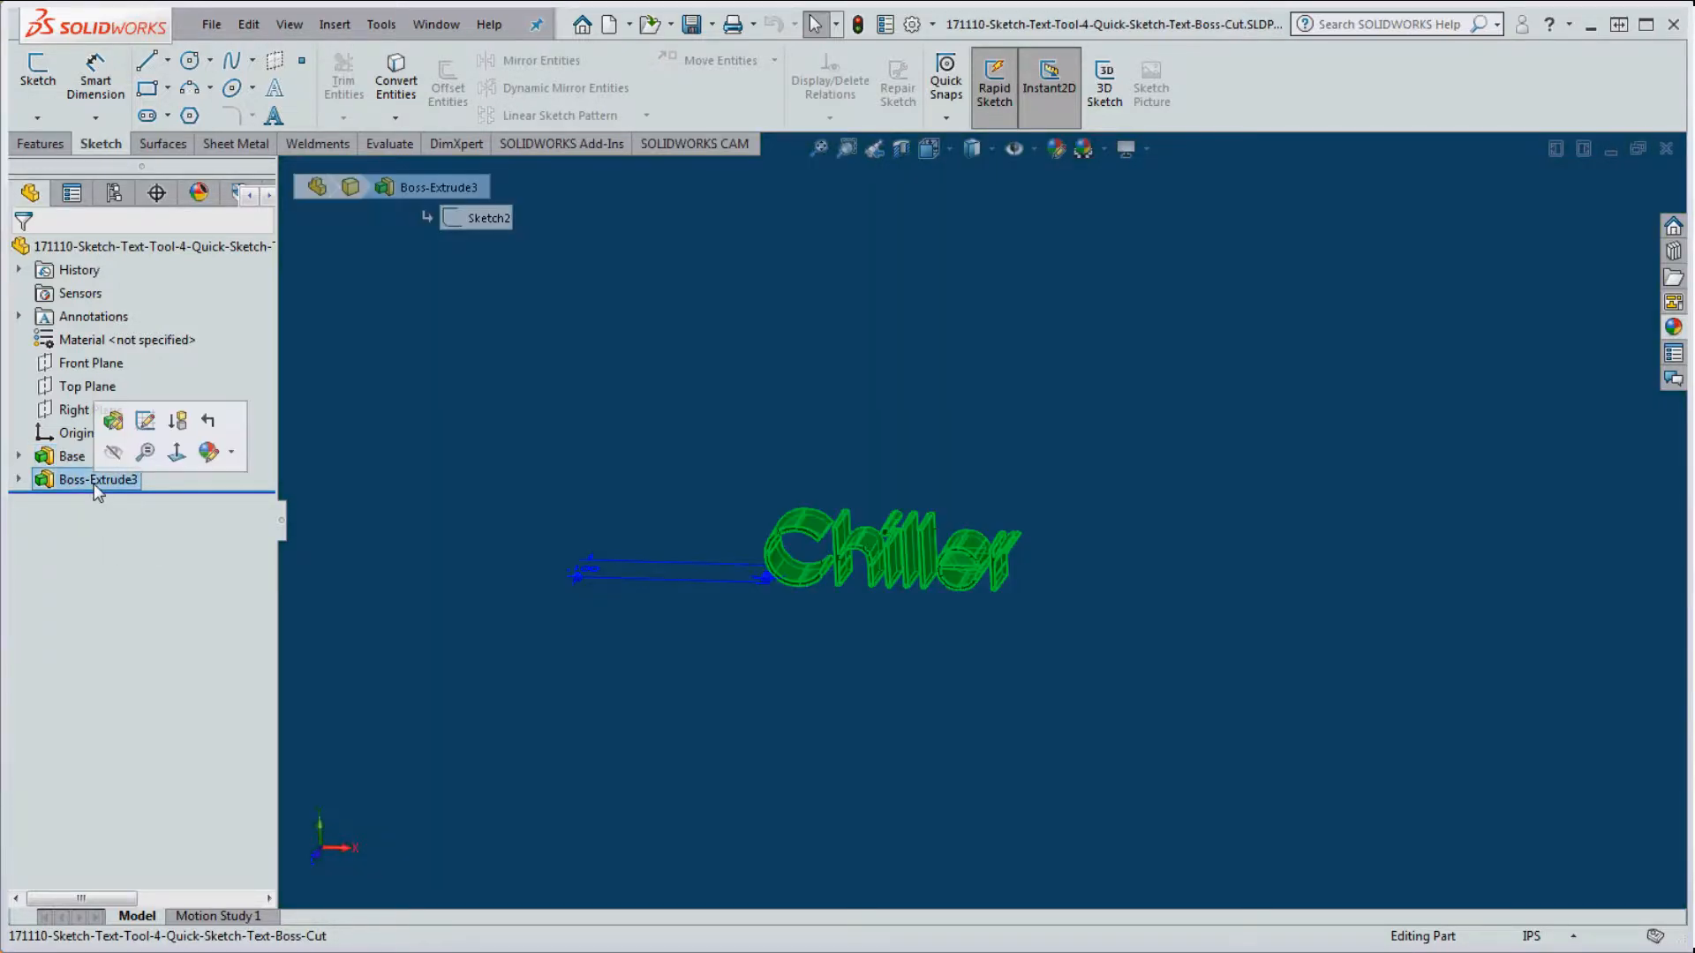
{"action": "left_click", "coordinate": [94, 483]}
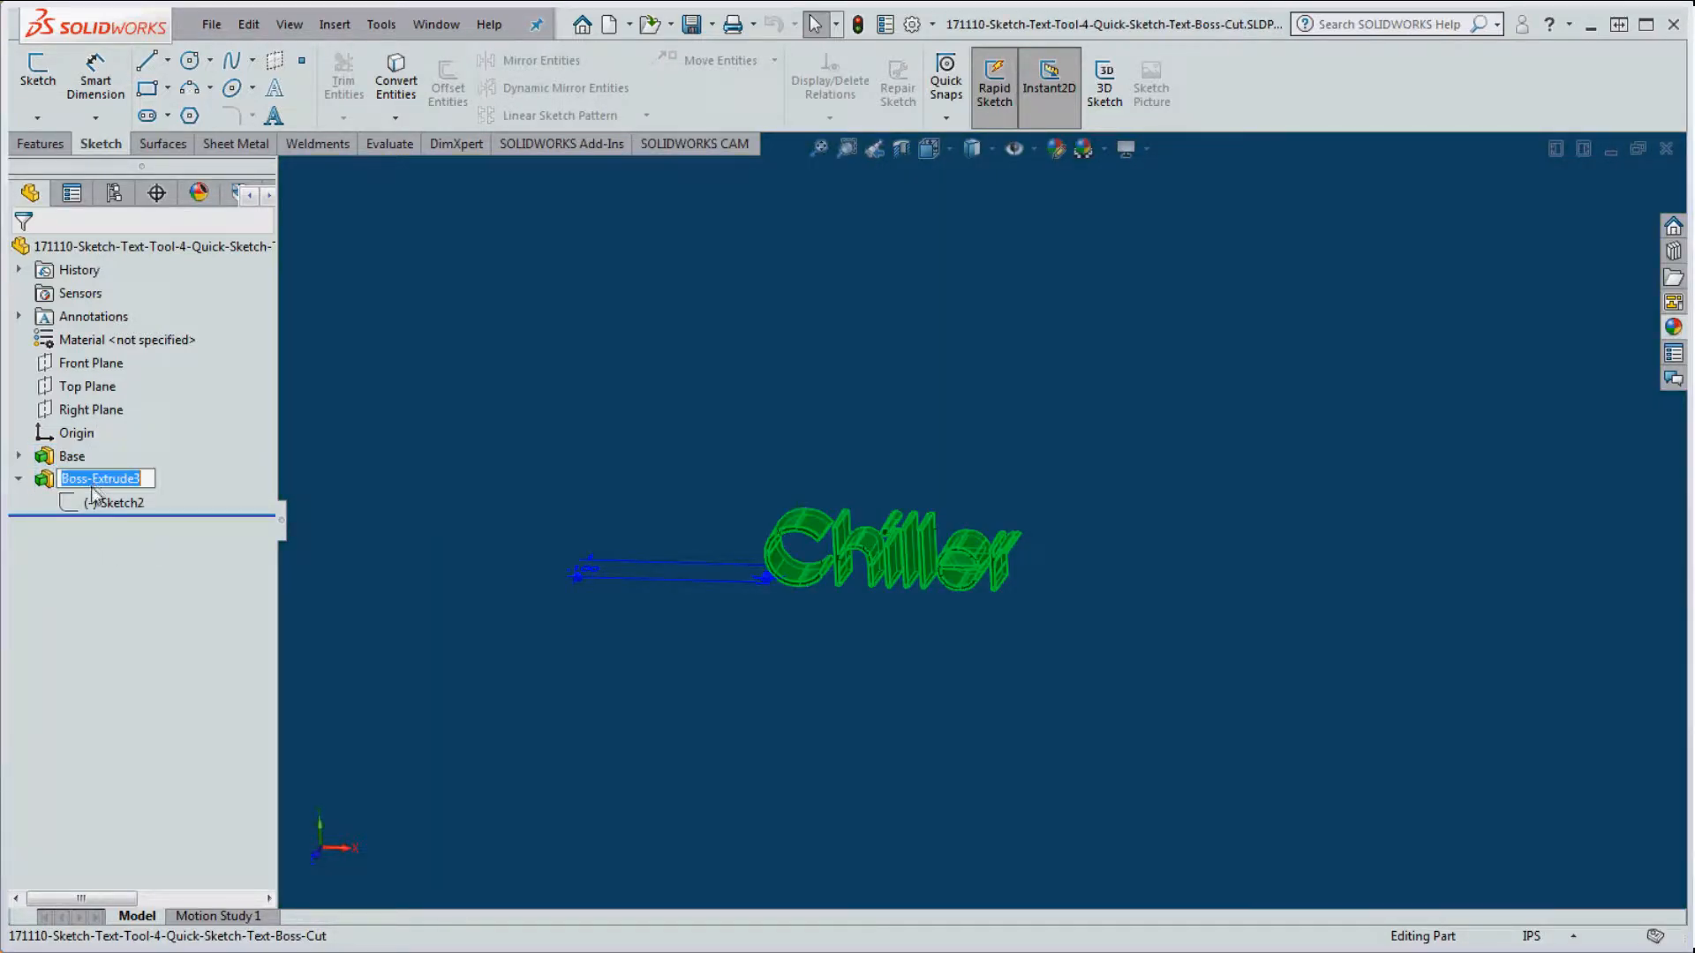
{"action": "type", "text": "Text-1"}
{"action": "key", "text": "Return"}
Step: Expand Base and select the plate's 7.000 by 2.000 Sketch1
{"action": "left_click", "coordinate": [18, 456]}
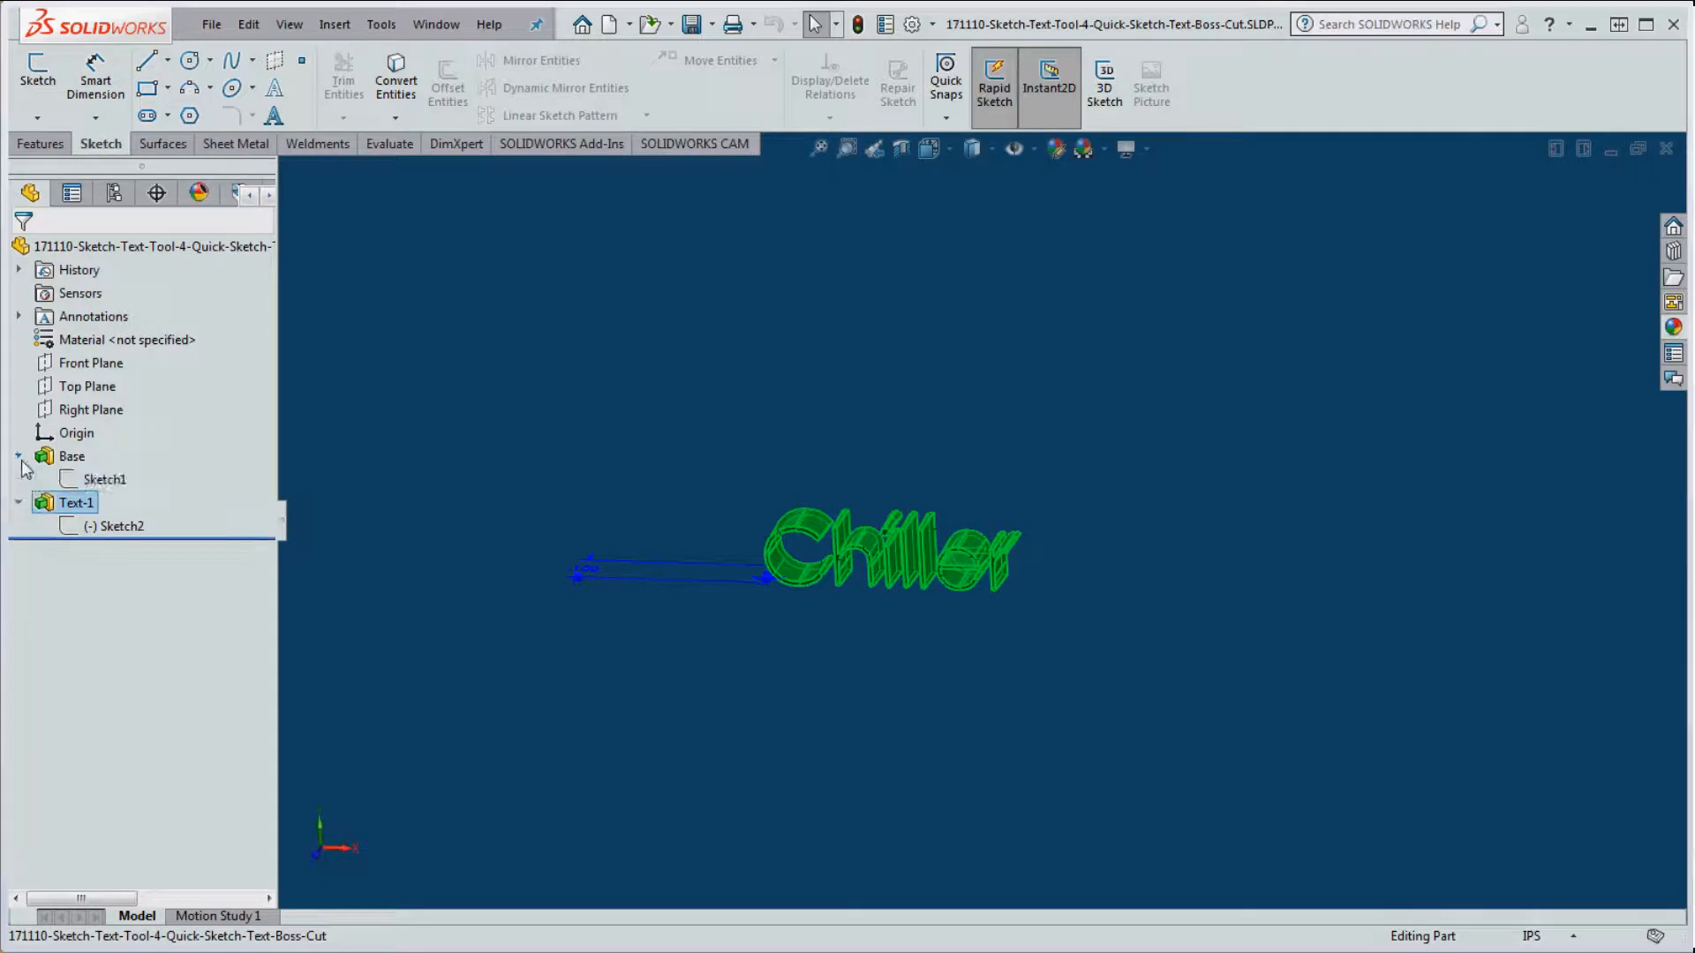
{"action": "left_click", "coordinate": [103, 486]}
{"action": "scroll", "coordinate": [285, 496], "scroll_direction": "down", "scroll_amount": 5}
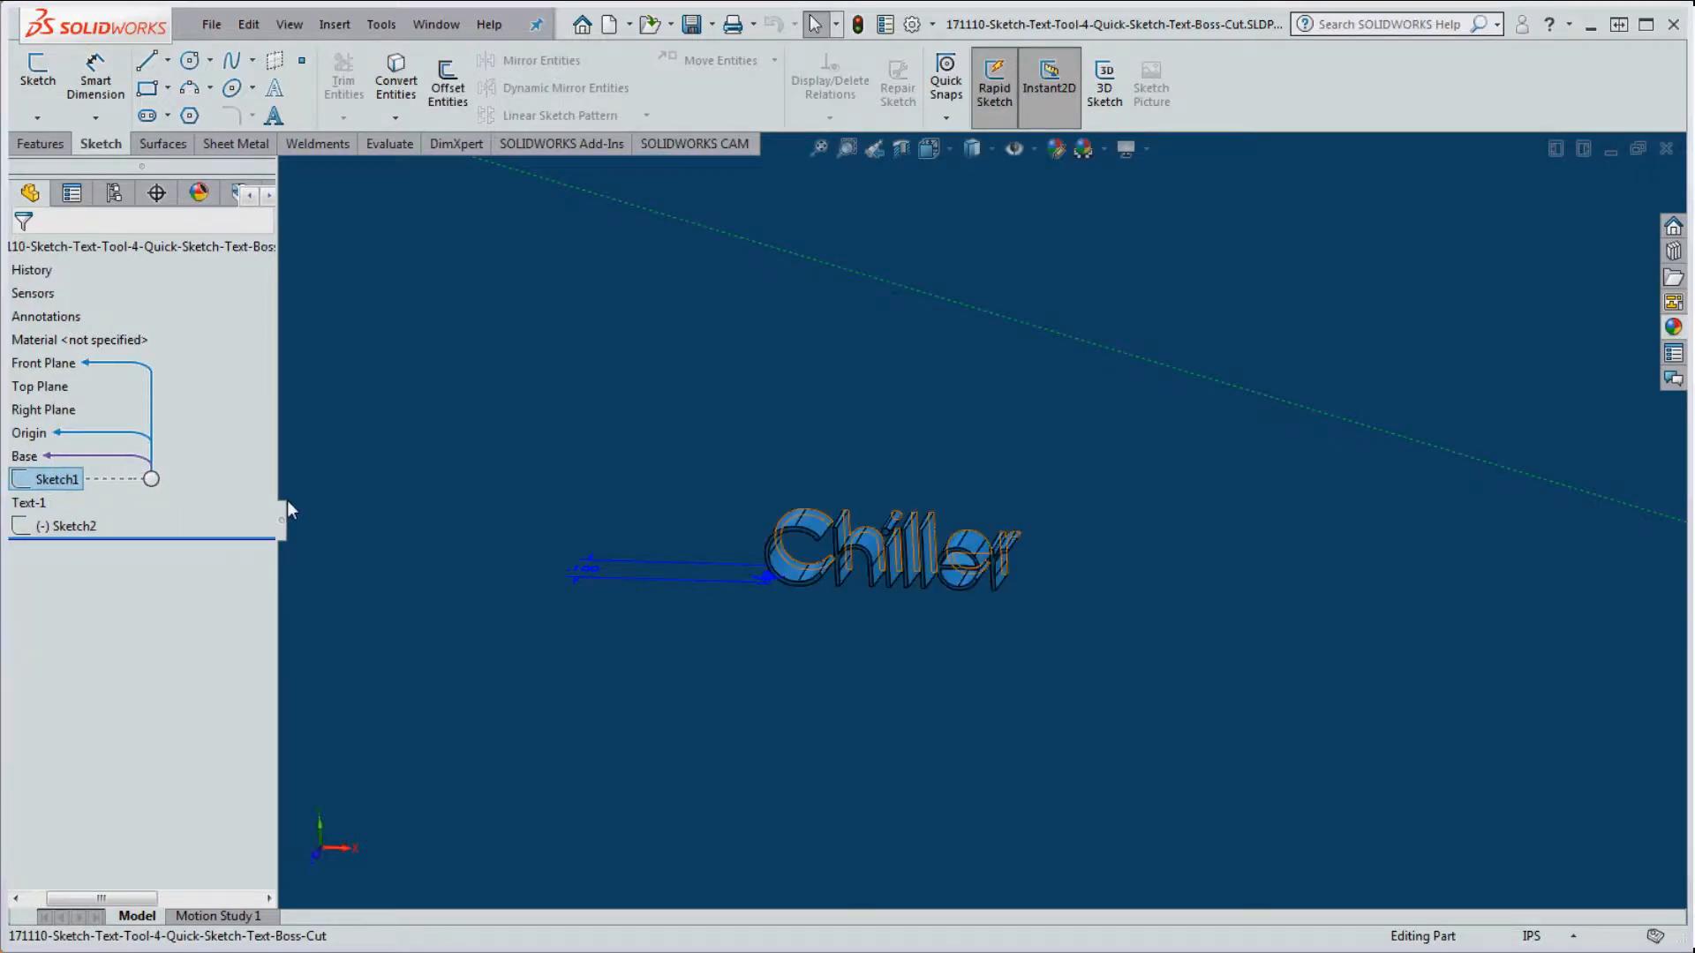
{"action": "scroll", "coordinate": [204, 508], "scroll_direction": "up", "scroll_amount": 3}
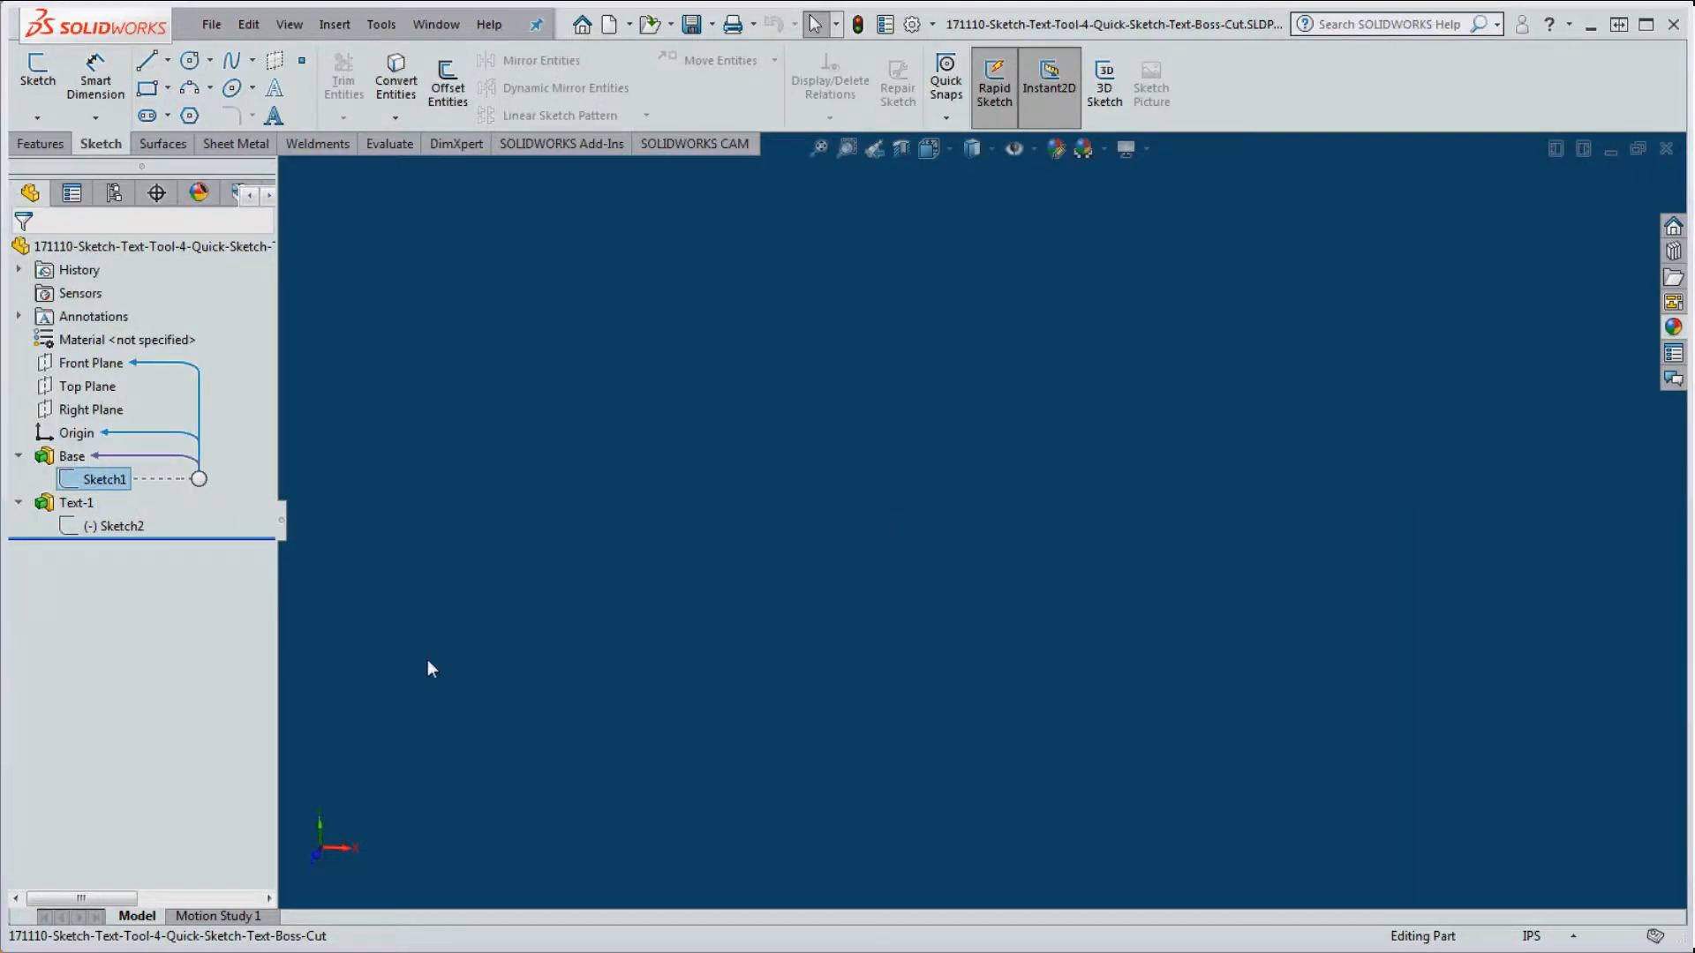
{"action": "scroll", "coordinate": [427, 659], "scroll_direction": "up", "scroll_amount": 3}
{"action": "scroll", "coordinate": [740, 613], "scroll_direction": "up", "scroll_amount": 2}
{"action": "scroll", "coordinate": [1375, 586], "scroll_direction": "up", "scroll_amount": 5}
{"action": "scroll", "coordinate": [1368, 556], "scroll_direction": "down", "scroll_amount": 5}
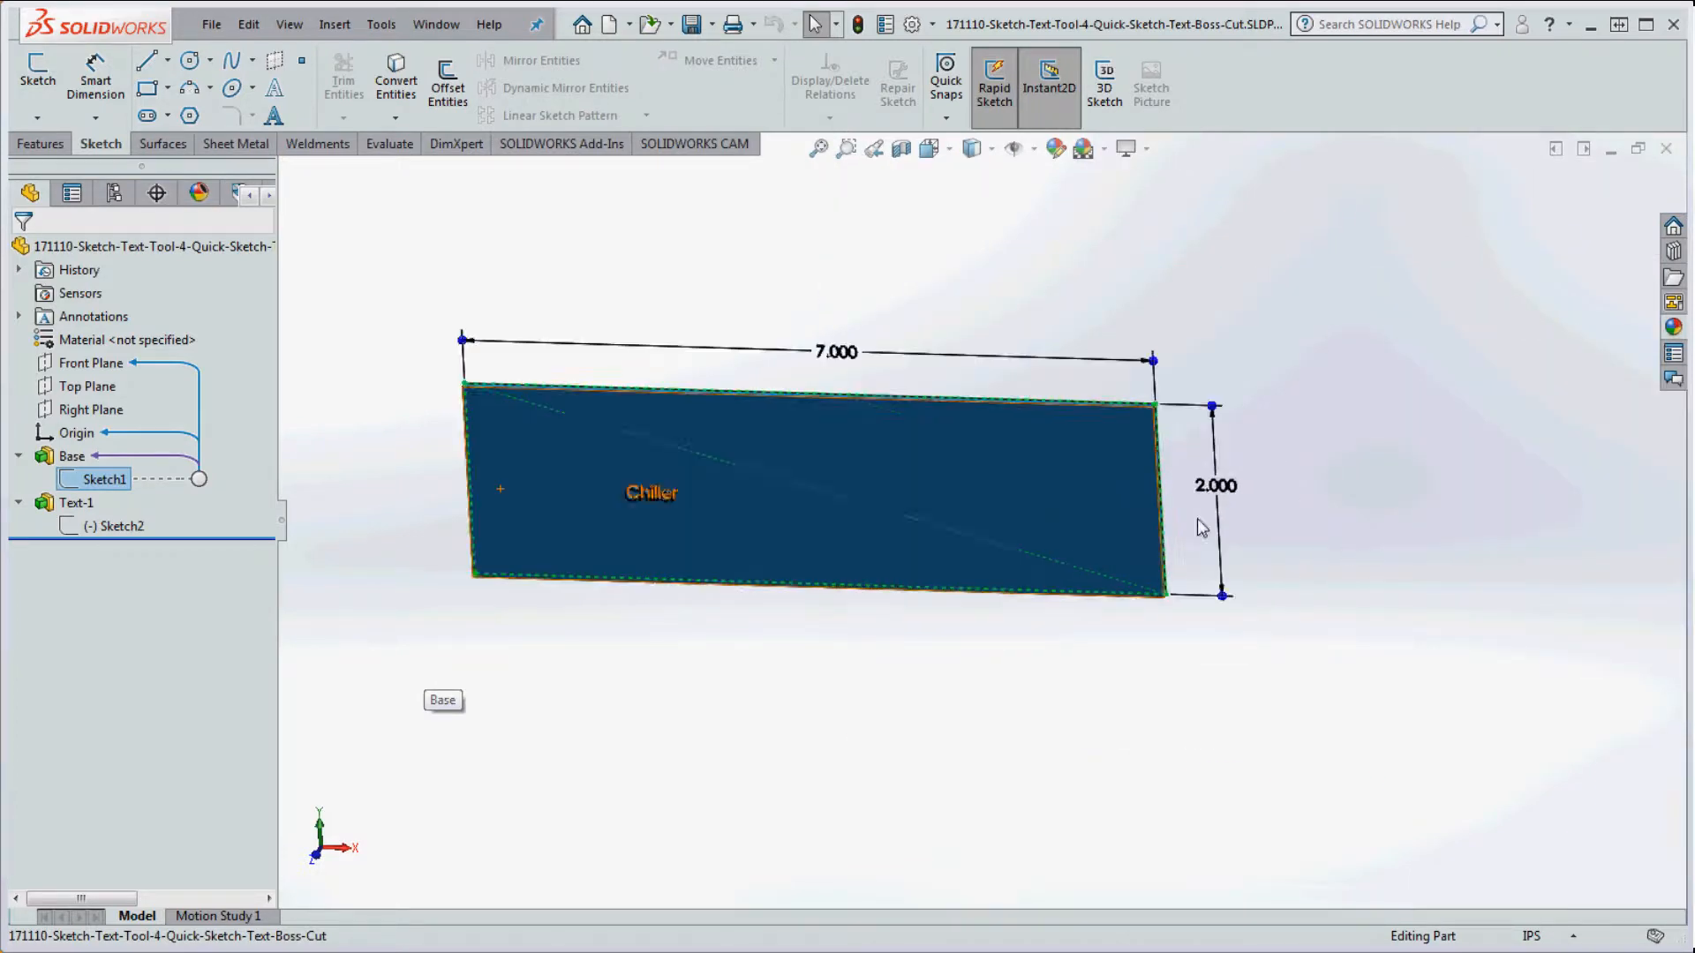
{"action": "scroll", "coordinate": [996, 476], "scroll_direction": "up", "scroll_amount": 2}
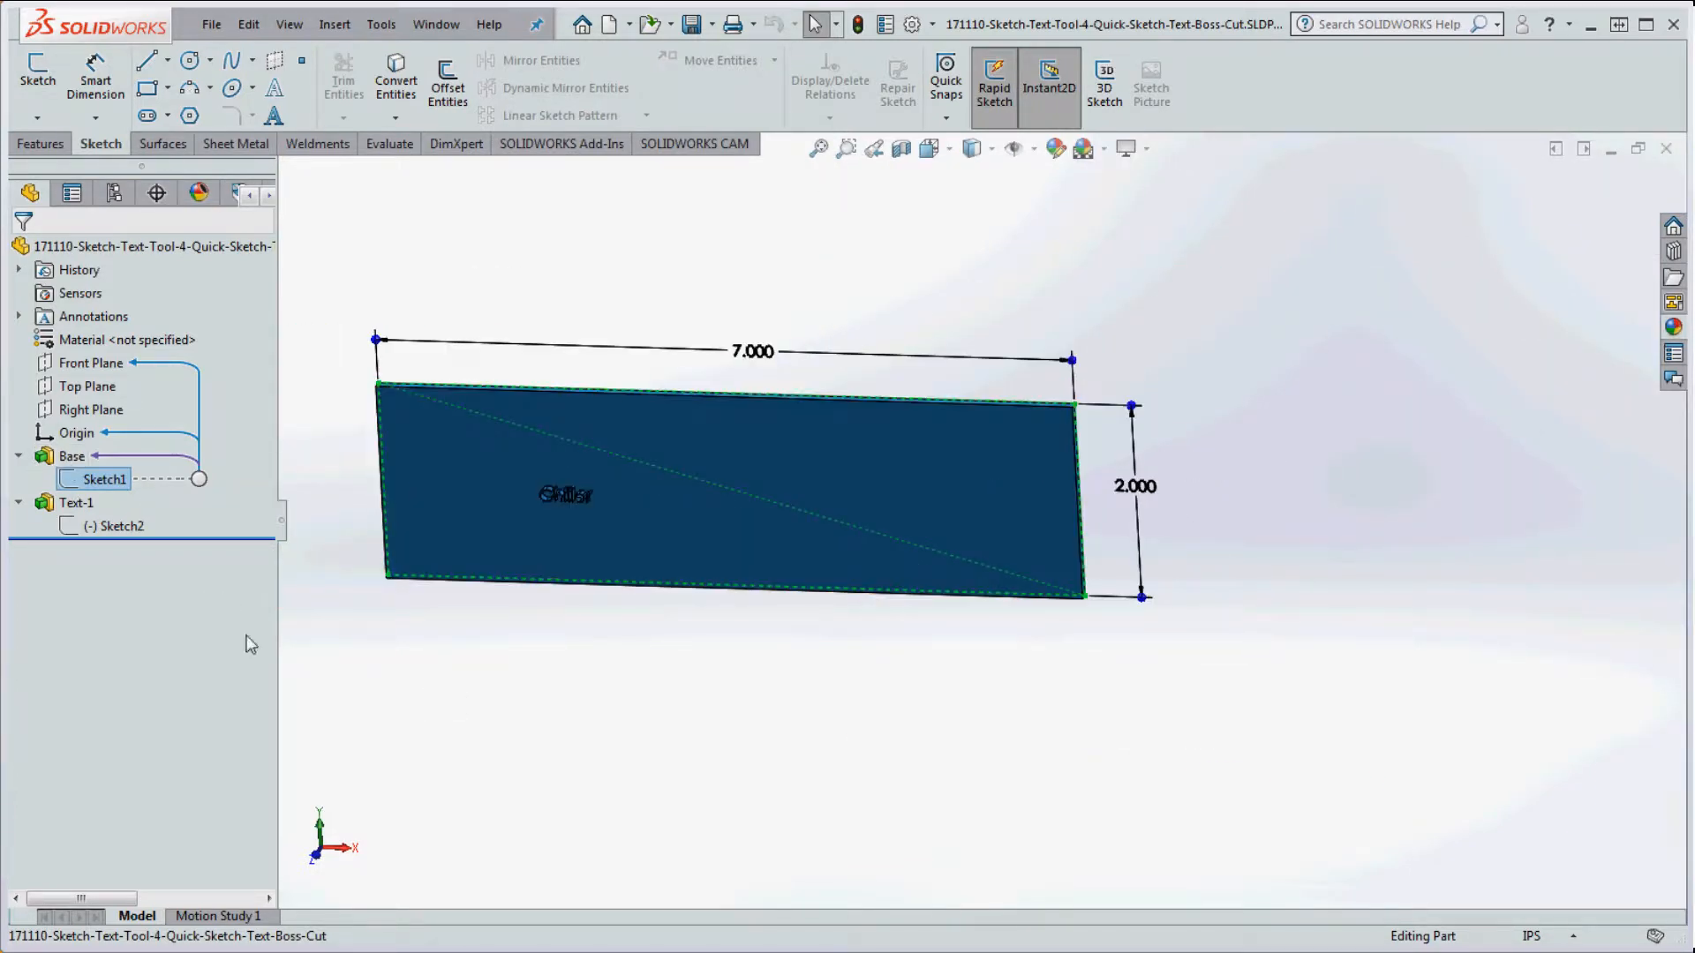
Step: Edit Sketch2, make the Chiller start point coincident with the plate corner (-3.500, -1.000), and rebuild
{"action": "left_click", "coordinate": [309, 624]}
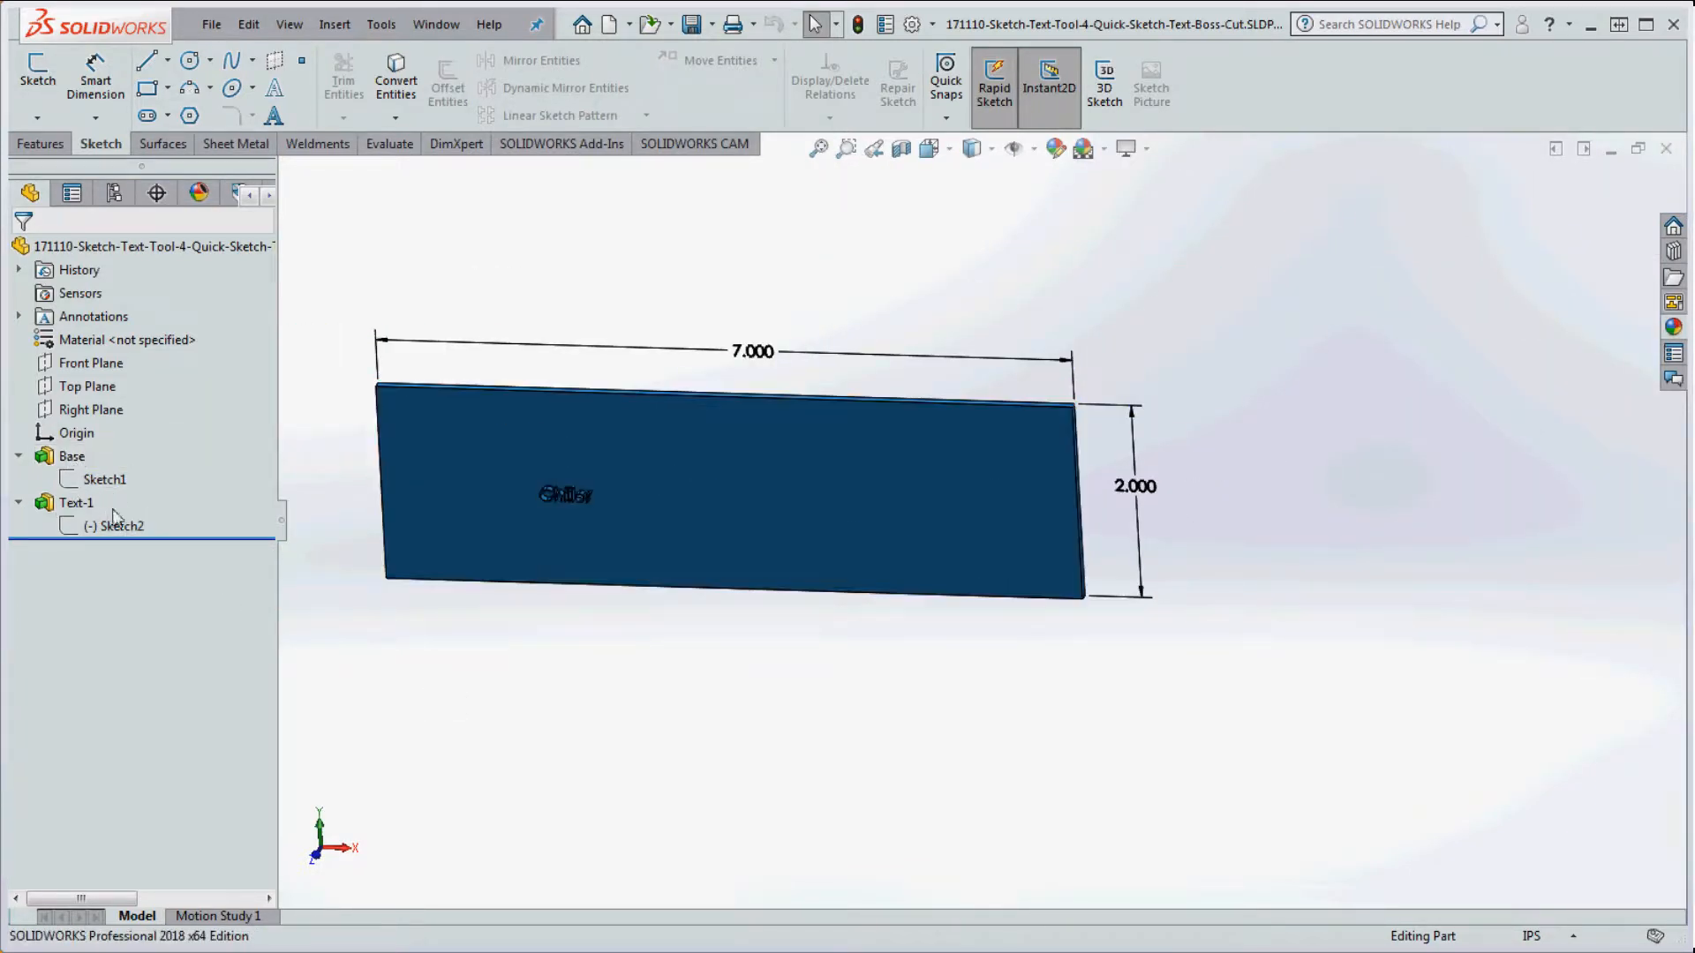
{"action": "mouse_move", "coordinate": [70, 510]}
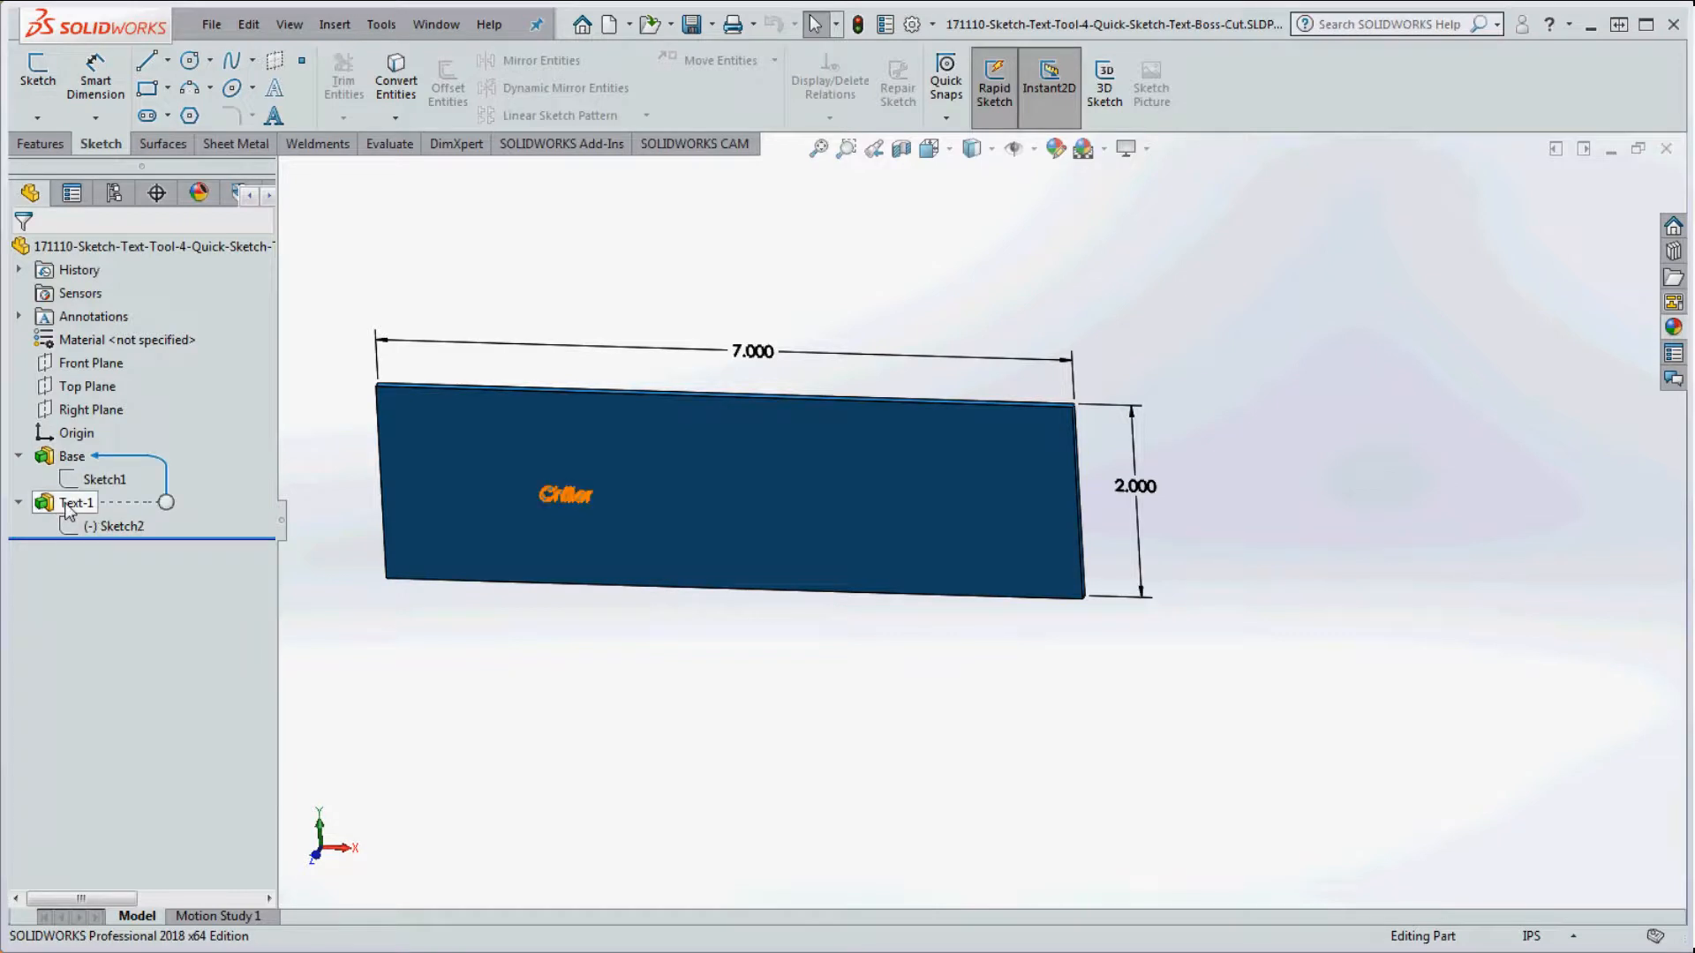
{"action": "right_click", "coordinate": [130, 531]}
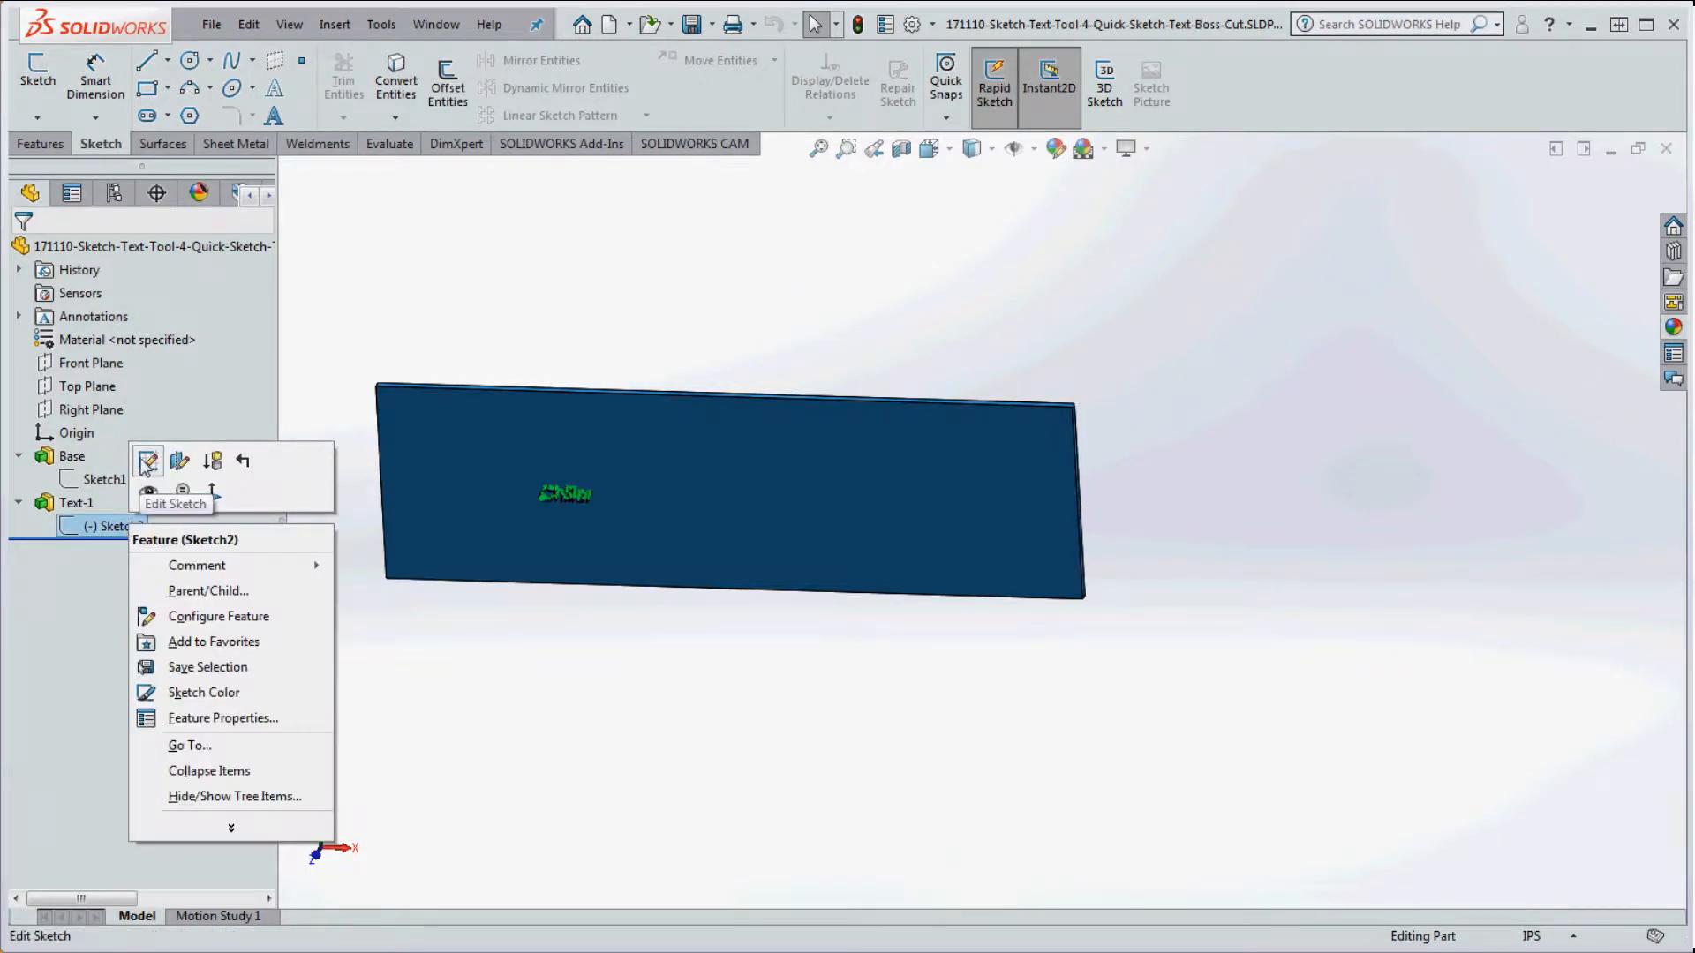
{"action": "left_click", "coordinate": [144, 468]}
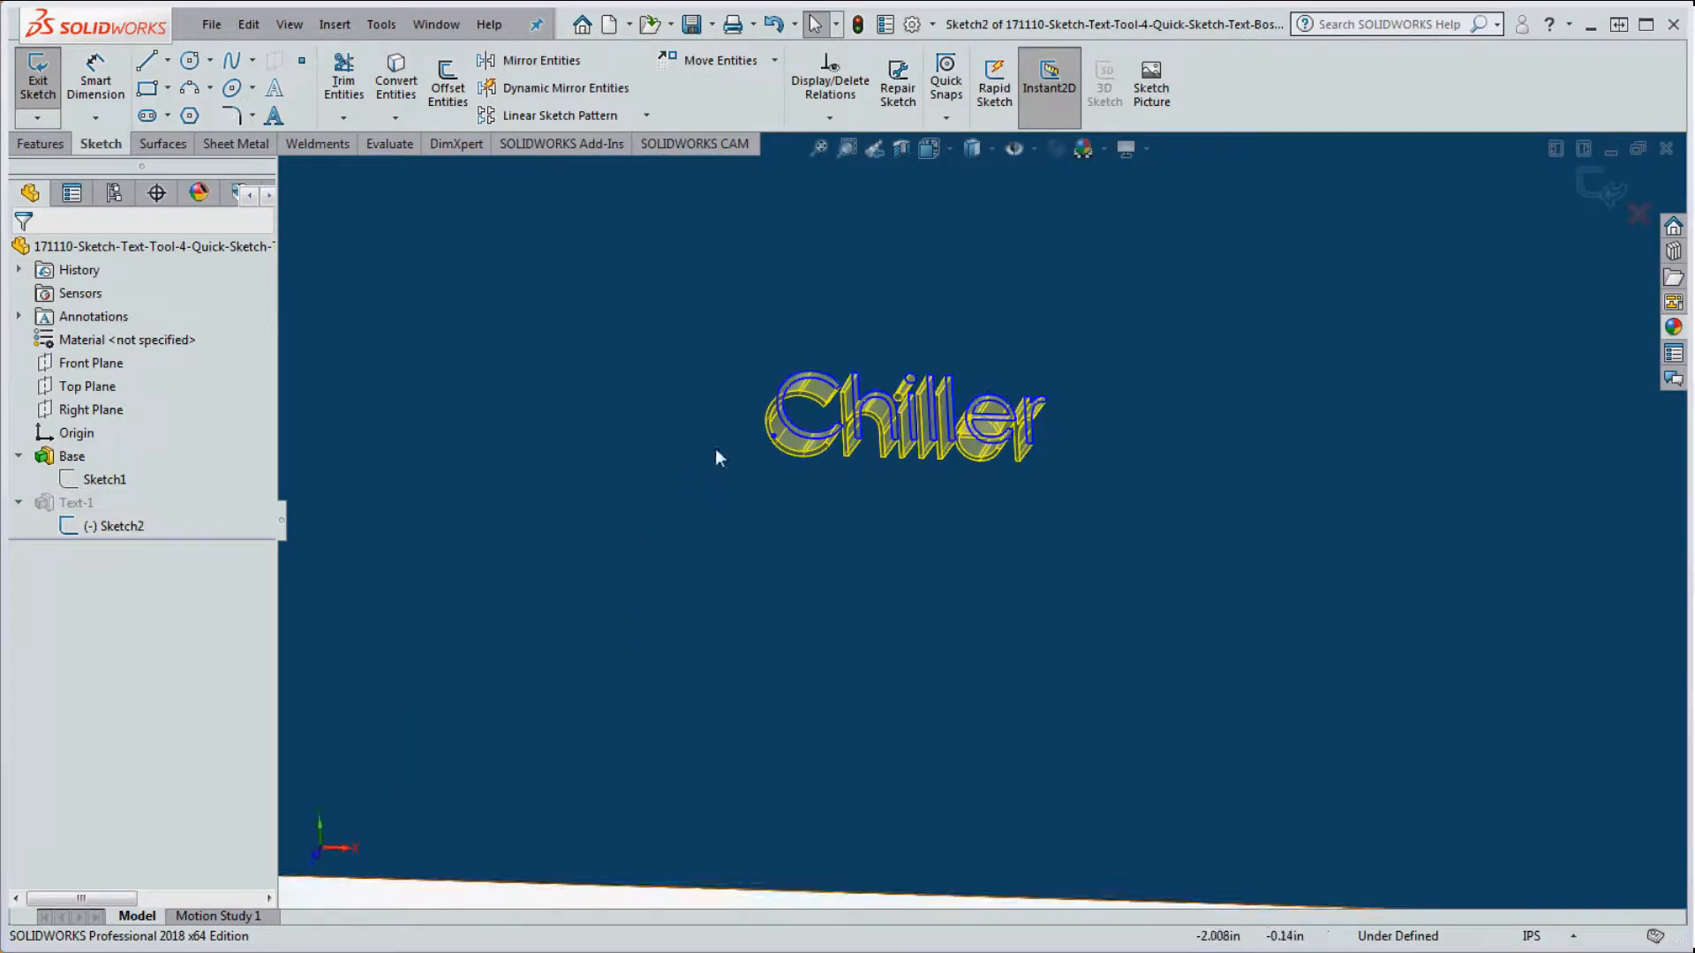
{"action": "mouse_move", "coordinate": [774, 437]}
{"action": "left_mouse_down"}
{"action": "mouse_move", "coordinate": [693, 558]}
{"action": "mouse_move", "coordinate": [656, 574]}
{"action": "mouse_move", "coordinate": [667, 424]}
{"action": "mouse_move", "coordinate": [637, 436]}
{"action": "mouse_move", "coordinate": [566, 576]}
{"action": "left_mouse_up"}
{"action": "scroll", "coordinate": [794, 581], "scroll_direction": "up", "scroll_amount": 4}
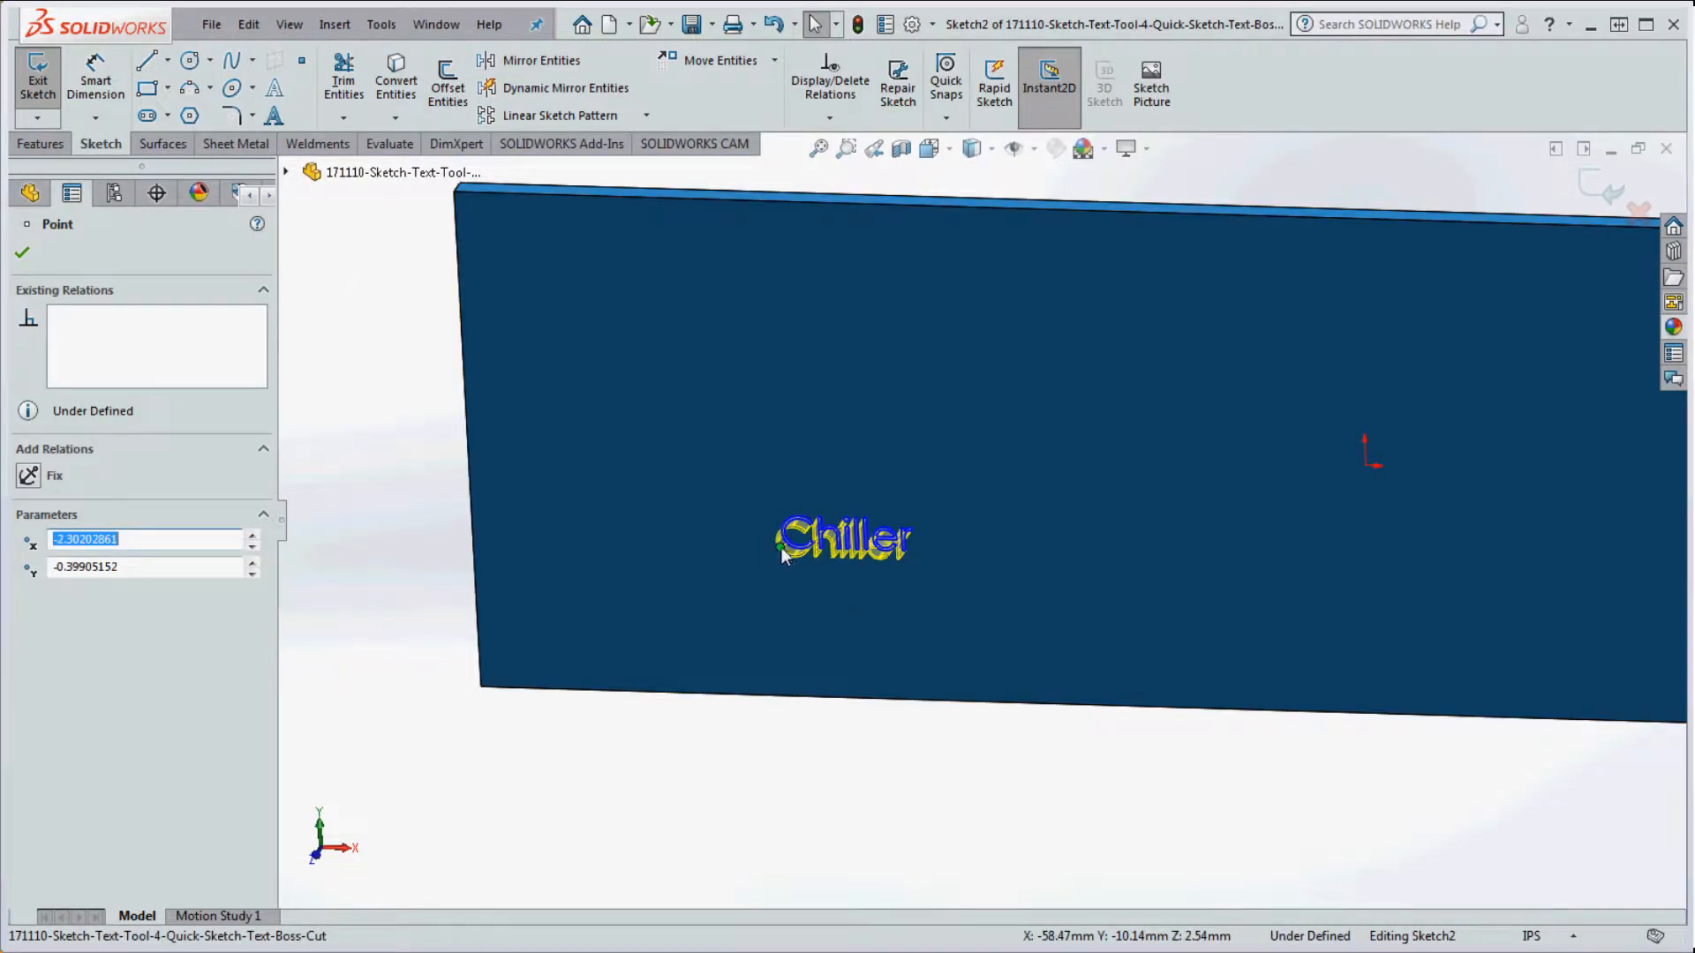
{"action": "left_click_drag", "start_coordinate": [783, 556], "coordinate": [481, 688]}
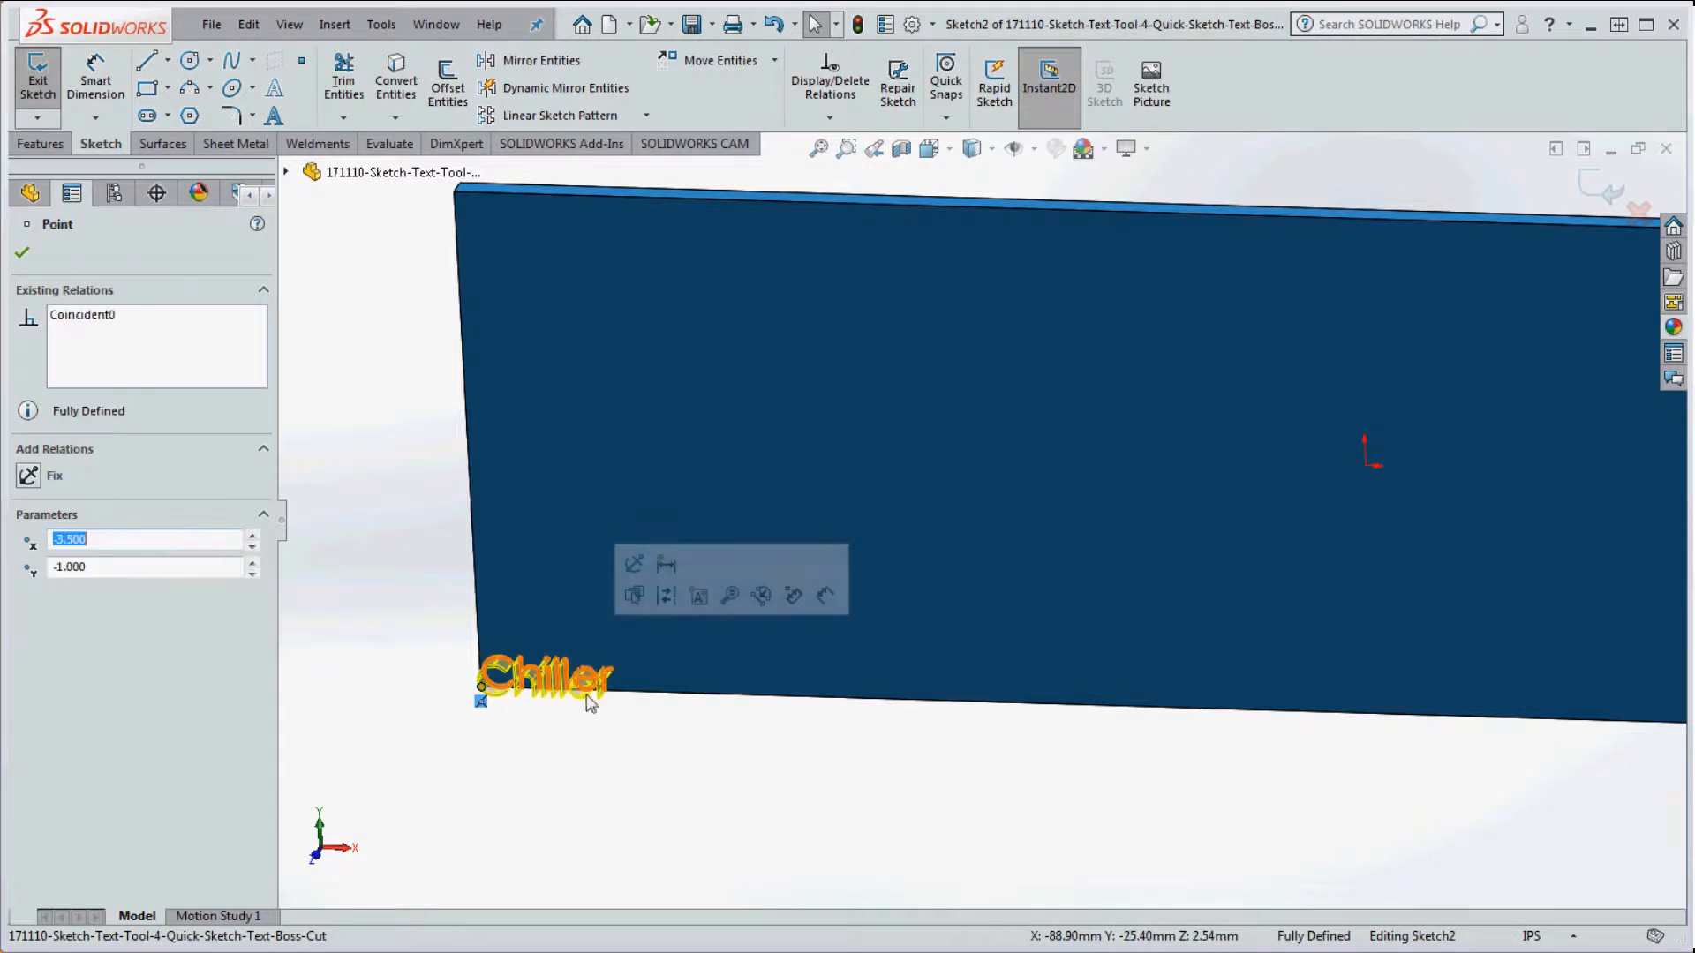
{"action": "scroll", "coordinate": [546, 700], "scroll_direction": "down", "scroll_amount": 2}
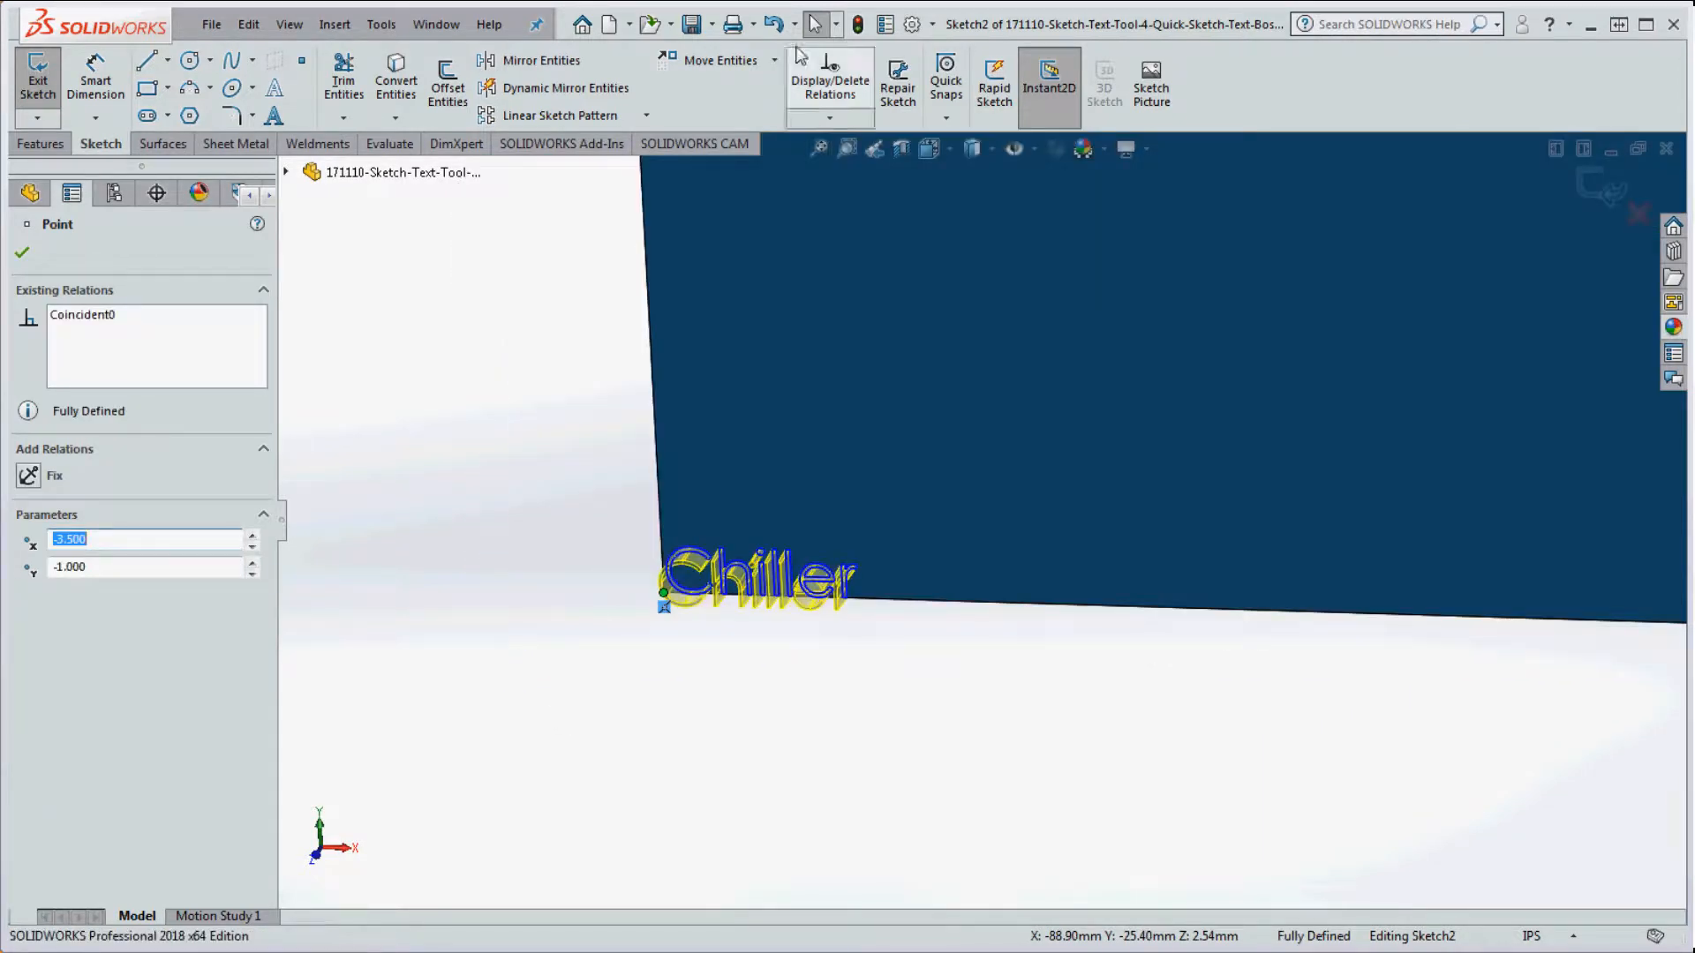
{"action": "left_click", "coordinate": [857, 24]}
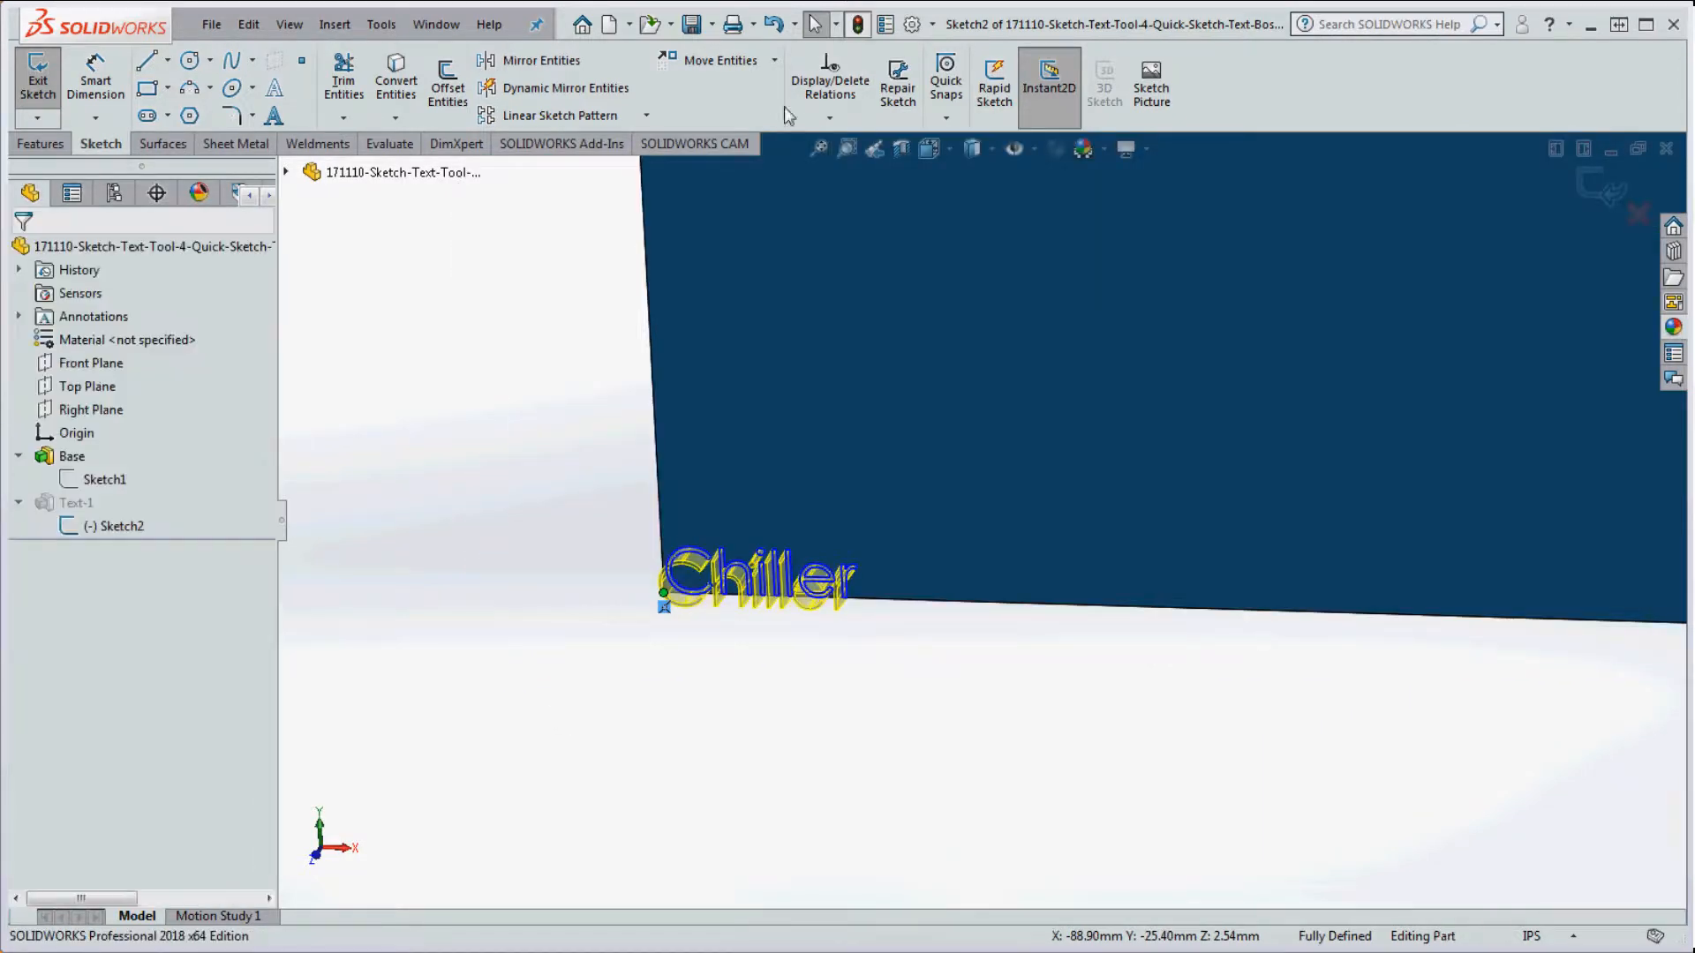
Step: Open Sketch2, select and deselect the Chiller text, and exit to rebuild
{"action": "right_click", "coordinate": [105, 533]}
{"action": "left_click", "coordinate": [133, 468]}
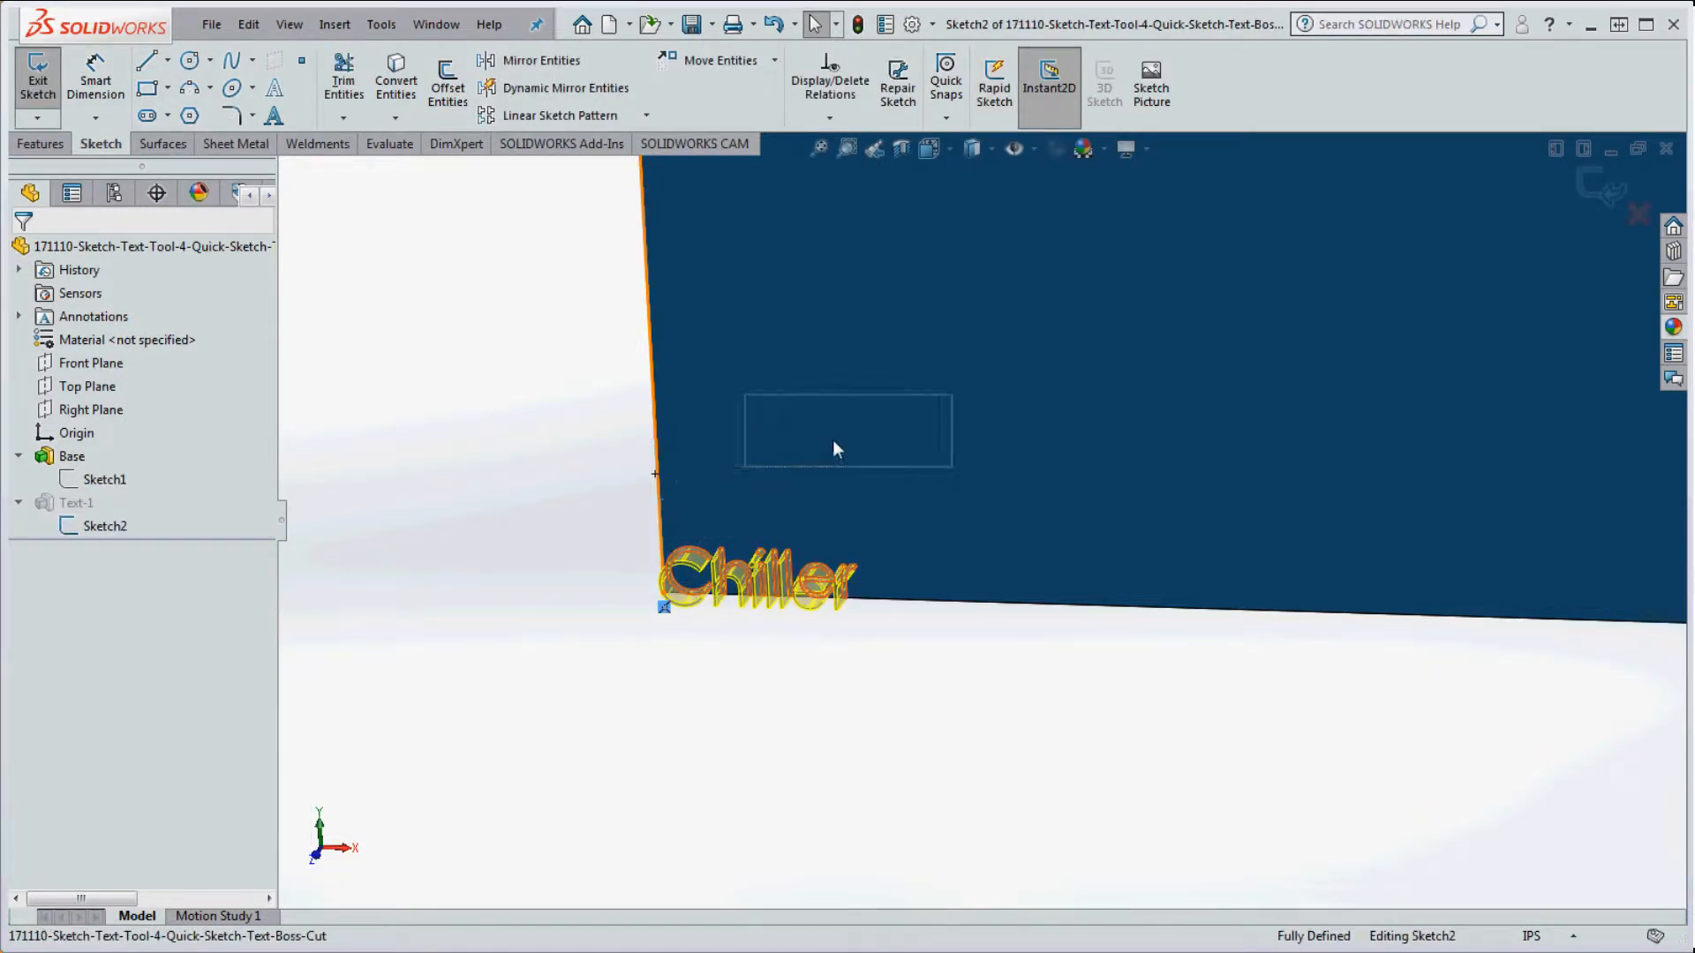
{"action": "left_click", "coordinate": [777, 567]}
{"action": "left_click", "coordinate": [872, 655]}
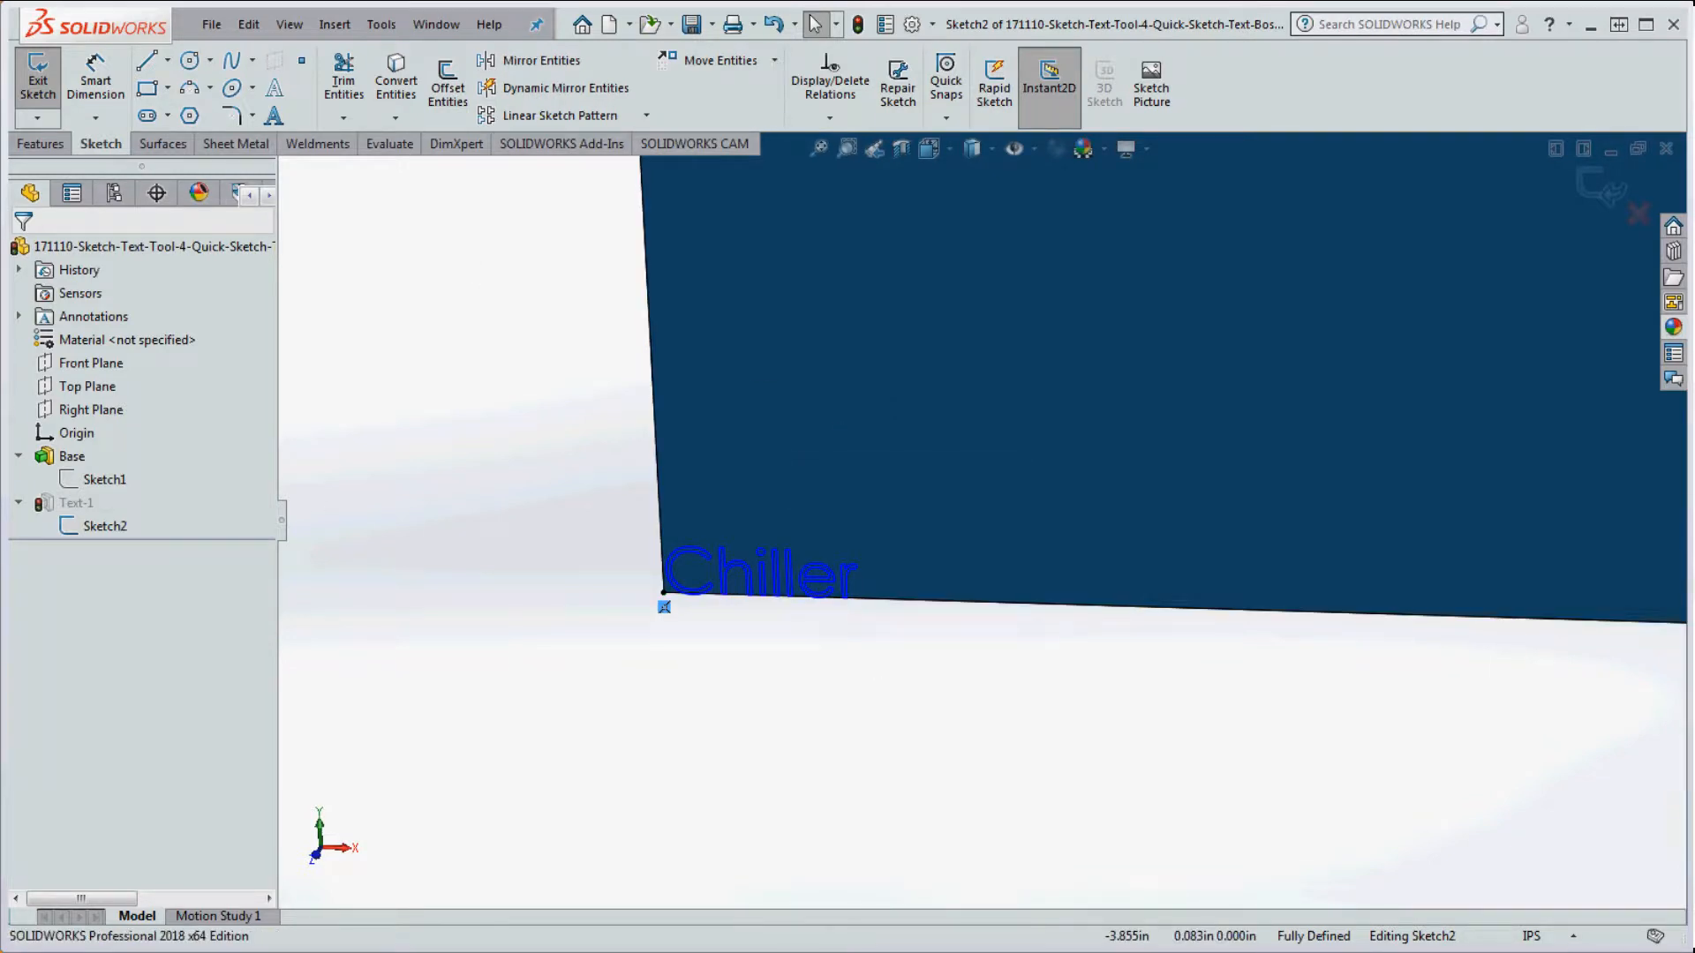
{"action": "left_click", "coordinate": [857, 24]}
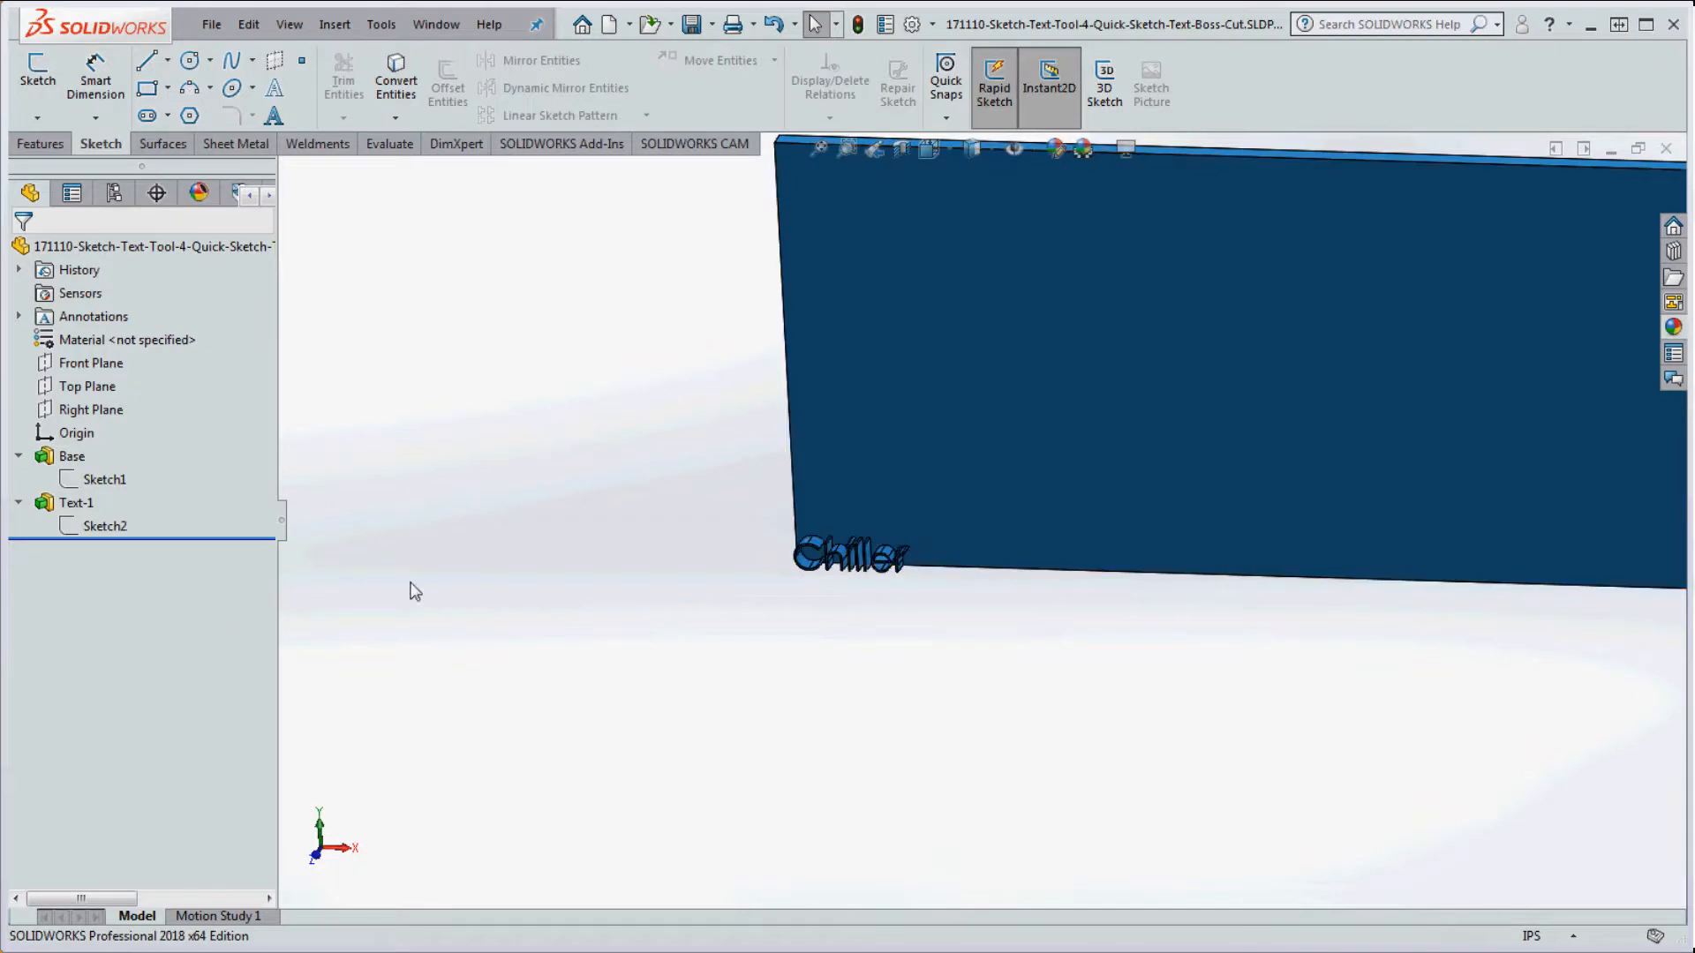
Step: Reopen Sketch2, drag the Chiller text off the corner onto the plate face, and rebuild
{"action": "right_click", "coordinate": [96, 525]}
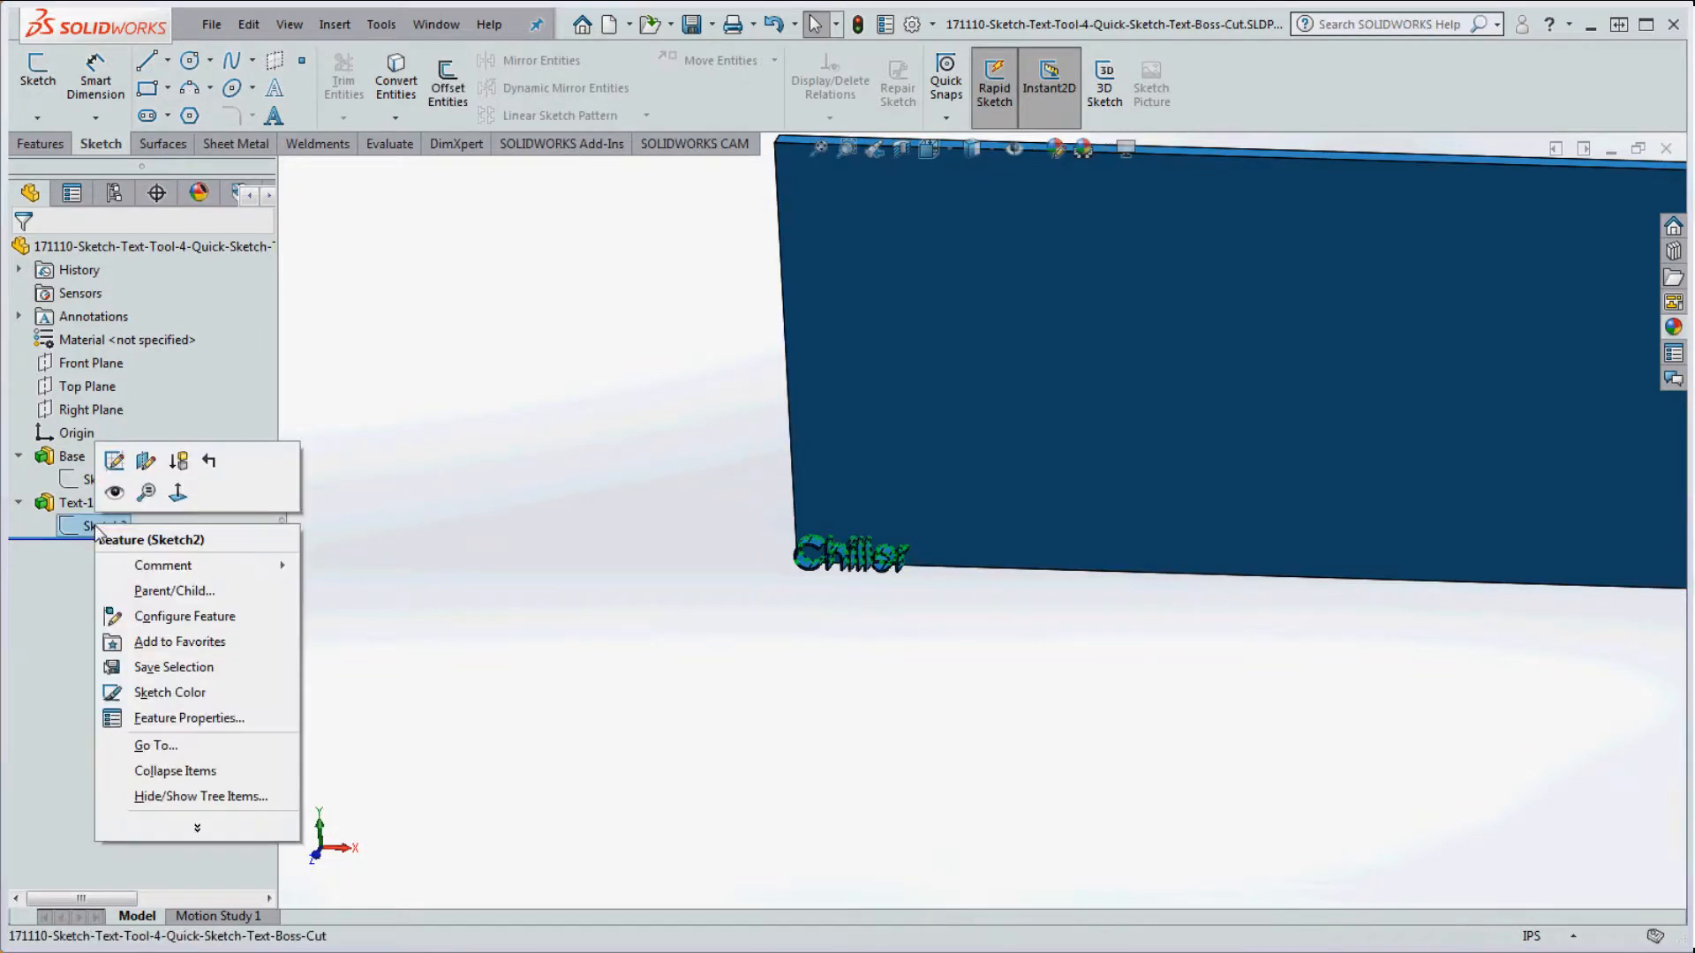
{"action": "left_click", "coordinate": [123, 461]}
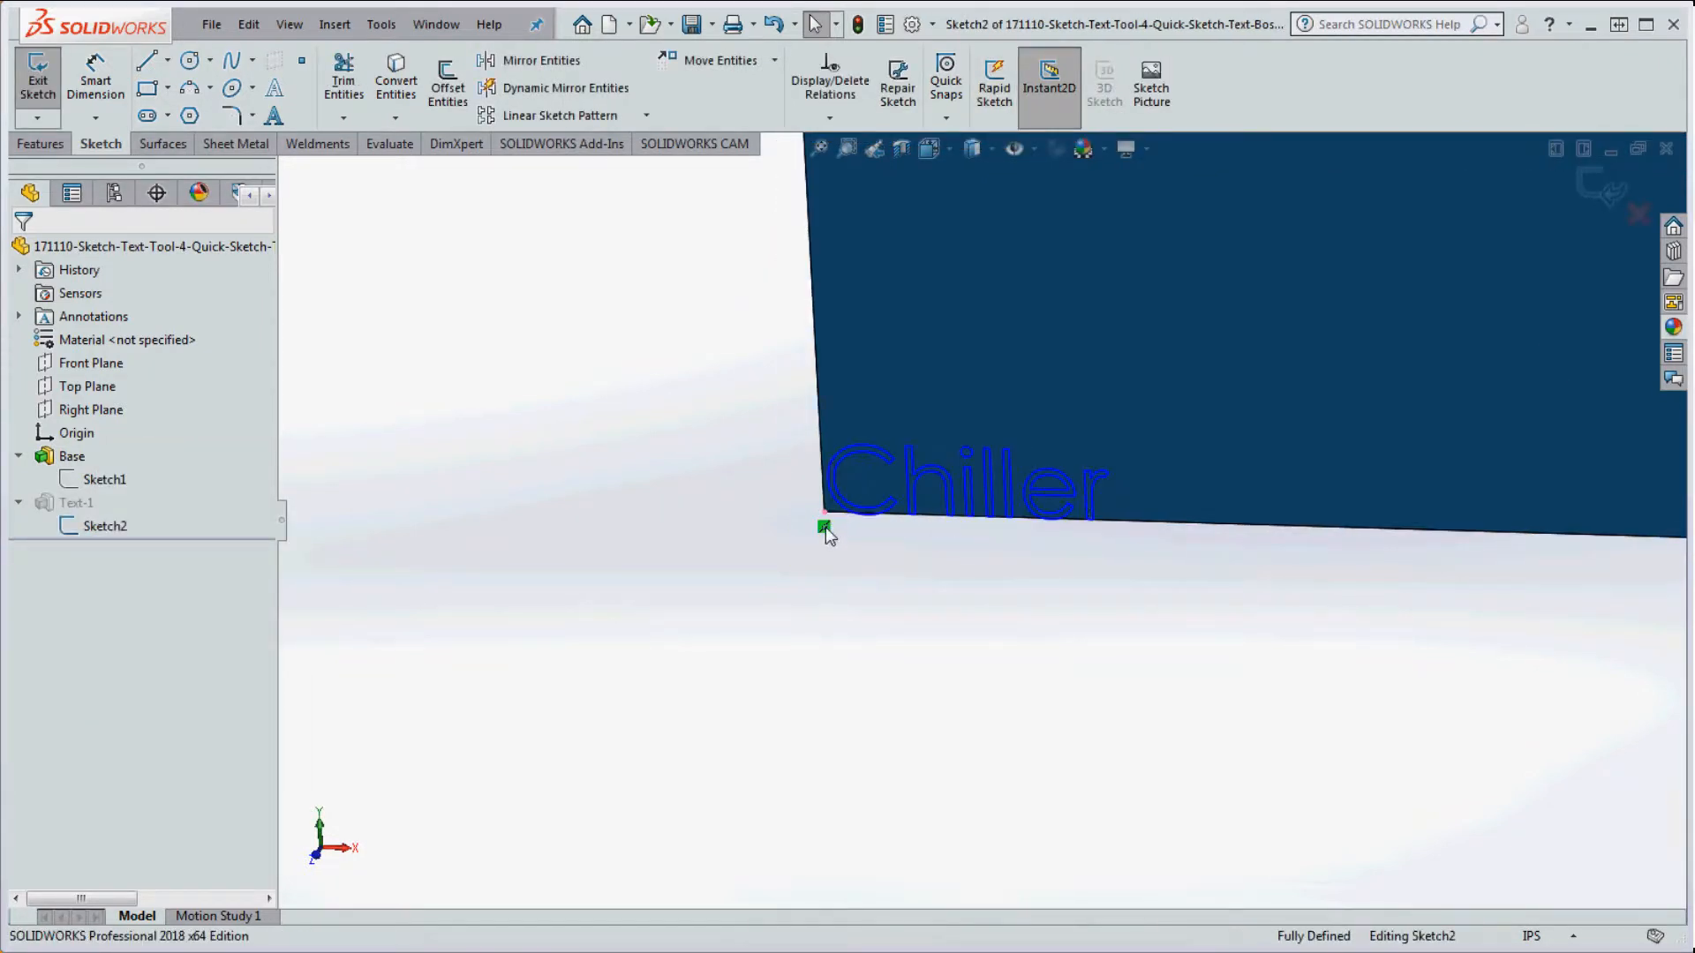
{"action": "left_click_drag", "start_coordinate": [825, 513], "coordinate": [1238, 232]}
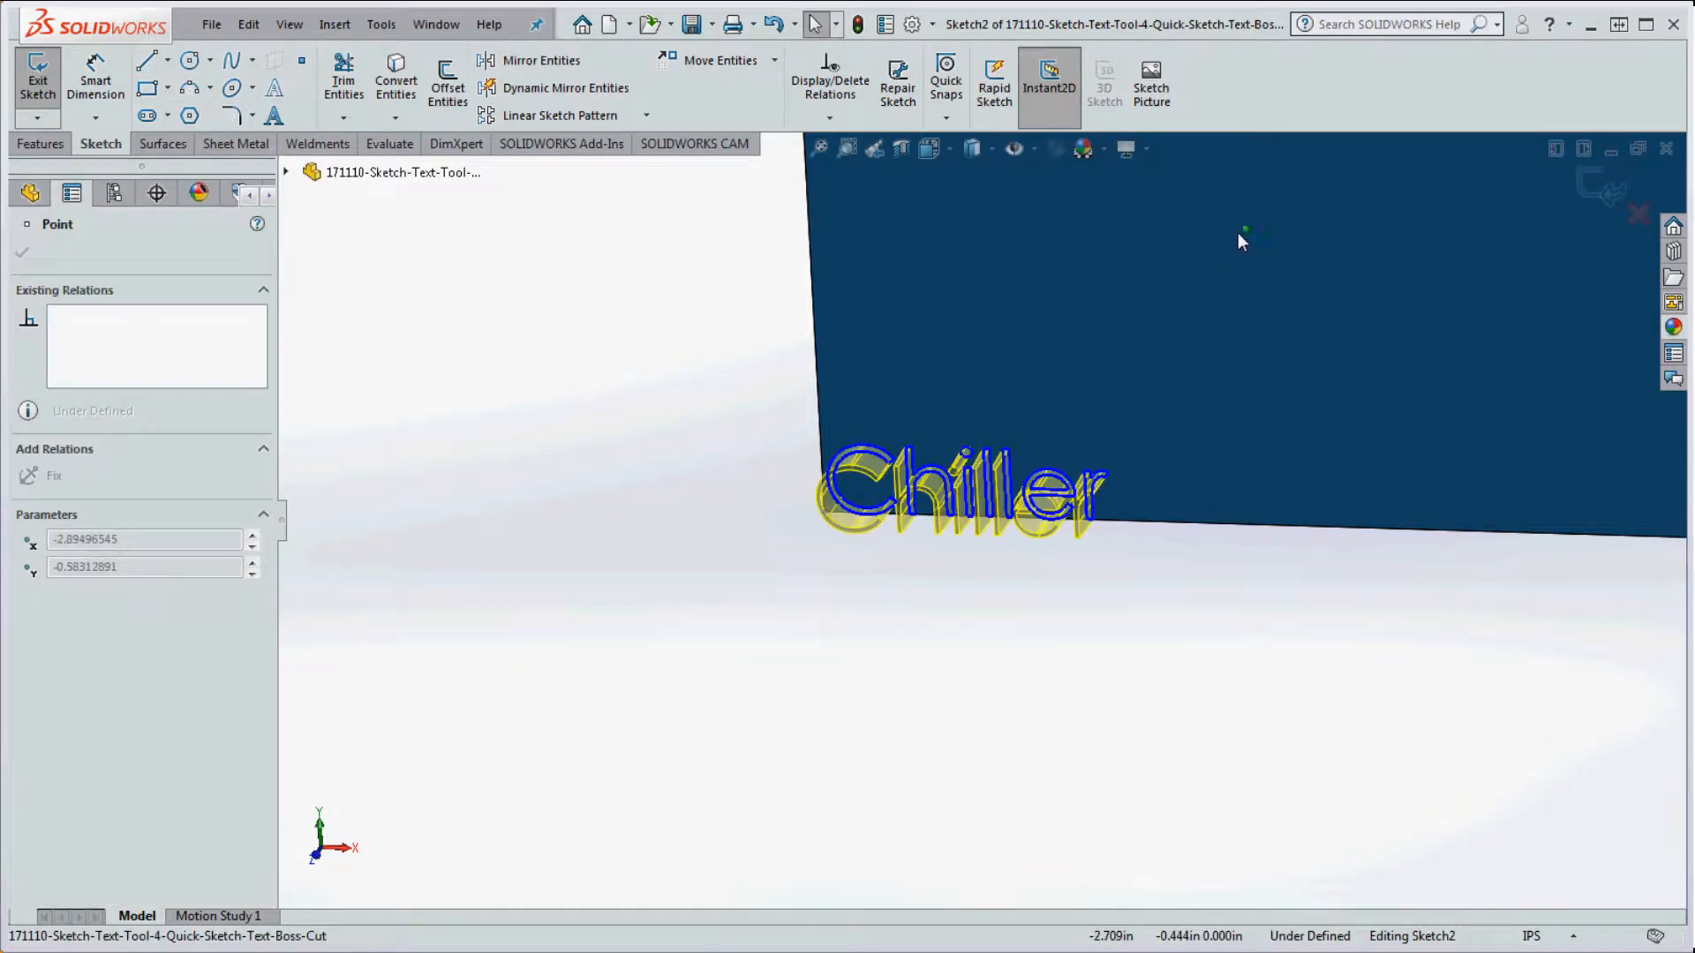
{"action": "scroll", "coordinate": [1274, 544], "scroll_direction": "up", "scroll_amount": 1}
{"action": "scroll", "coordinate": [1077, 341], "scroll_direction": "down", "scroll_amount": 2}
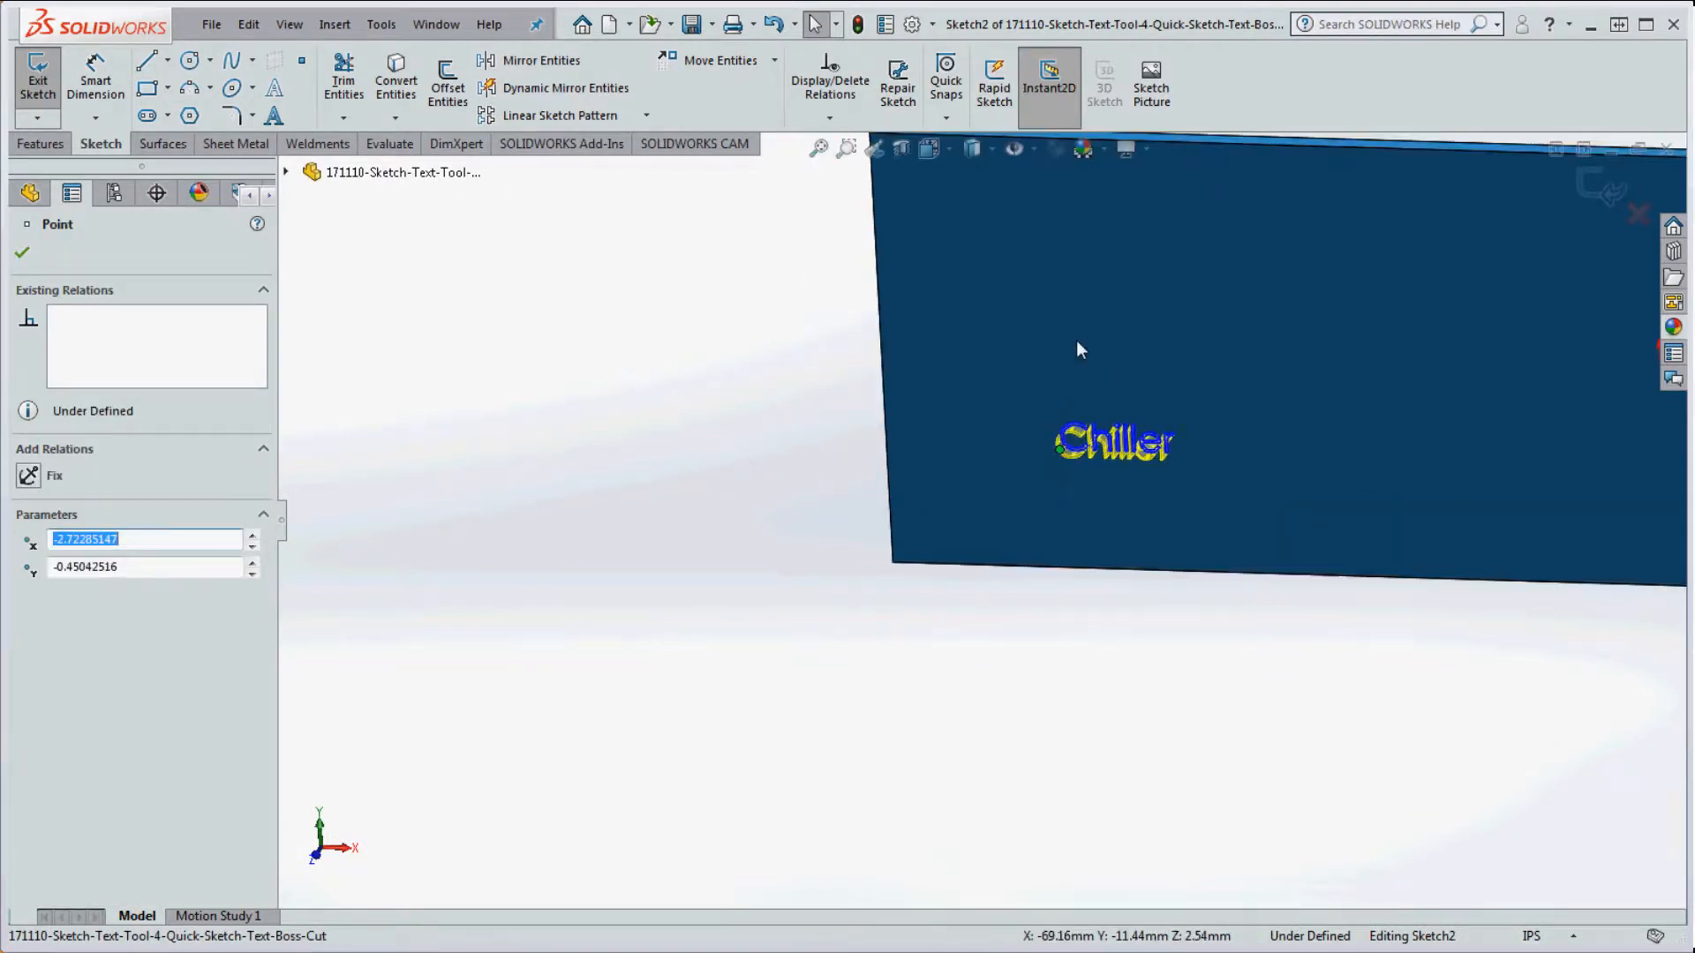
{"action": "left_click", "coordinate": [858, 25]}
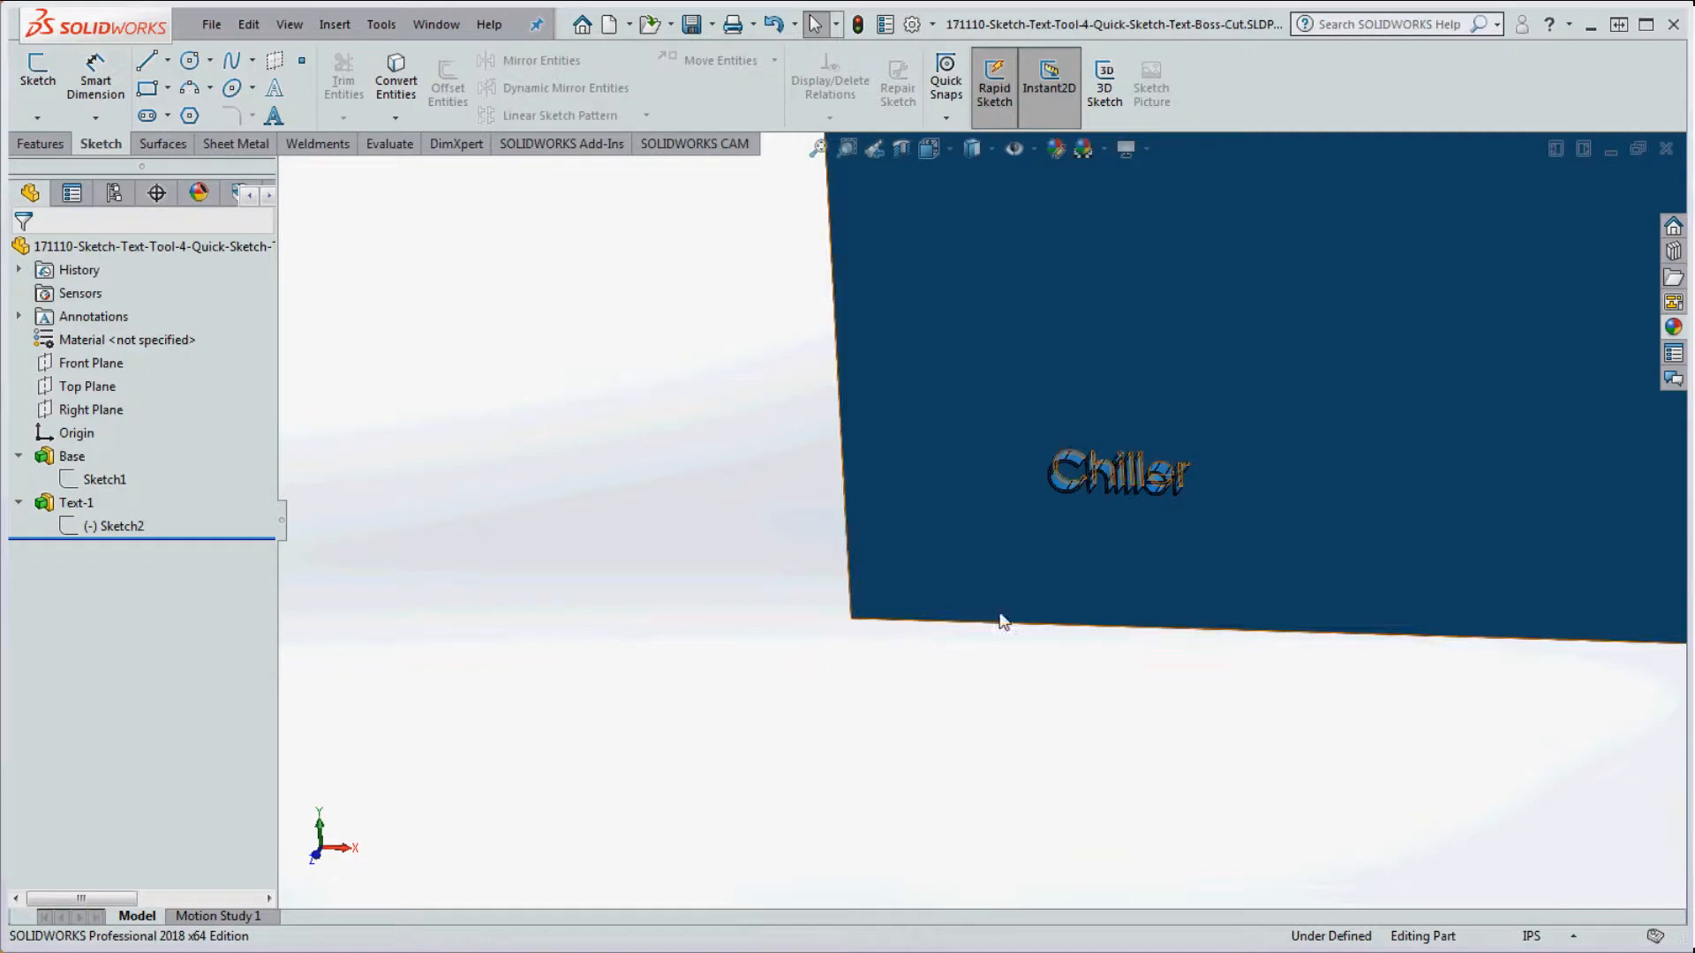
Step: Edit Sketch2 and drag the Chiller anchor point to about (-2.861, -0.069)
{"action": "scroll", "coordinate": [1086, 475], "scroll_direction": "down", "scroll_amount": 5}
{"action": "scroll", "coordinate": [1104, 482], "scroll_direction": "down", "scroll_amount": 2}
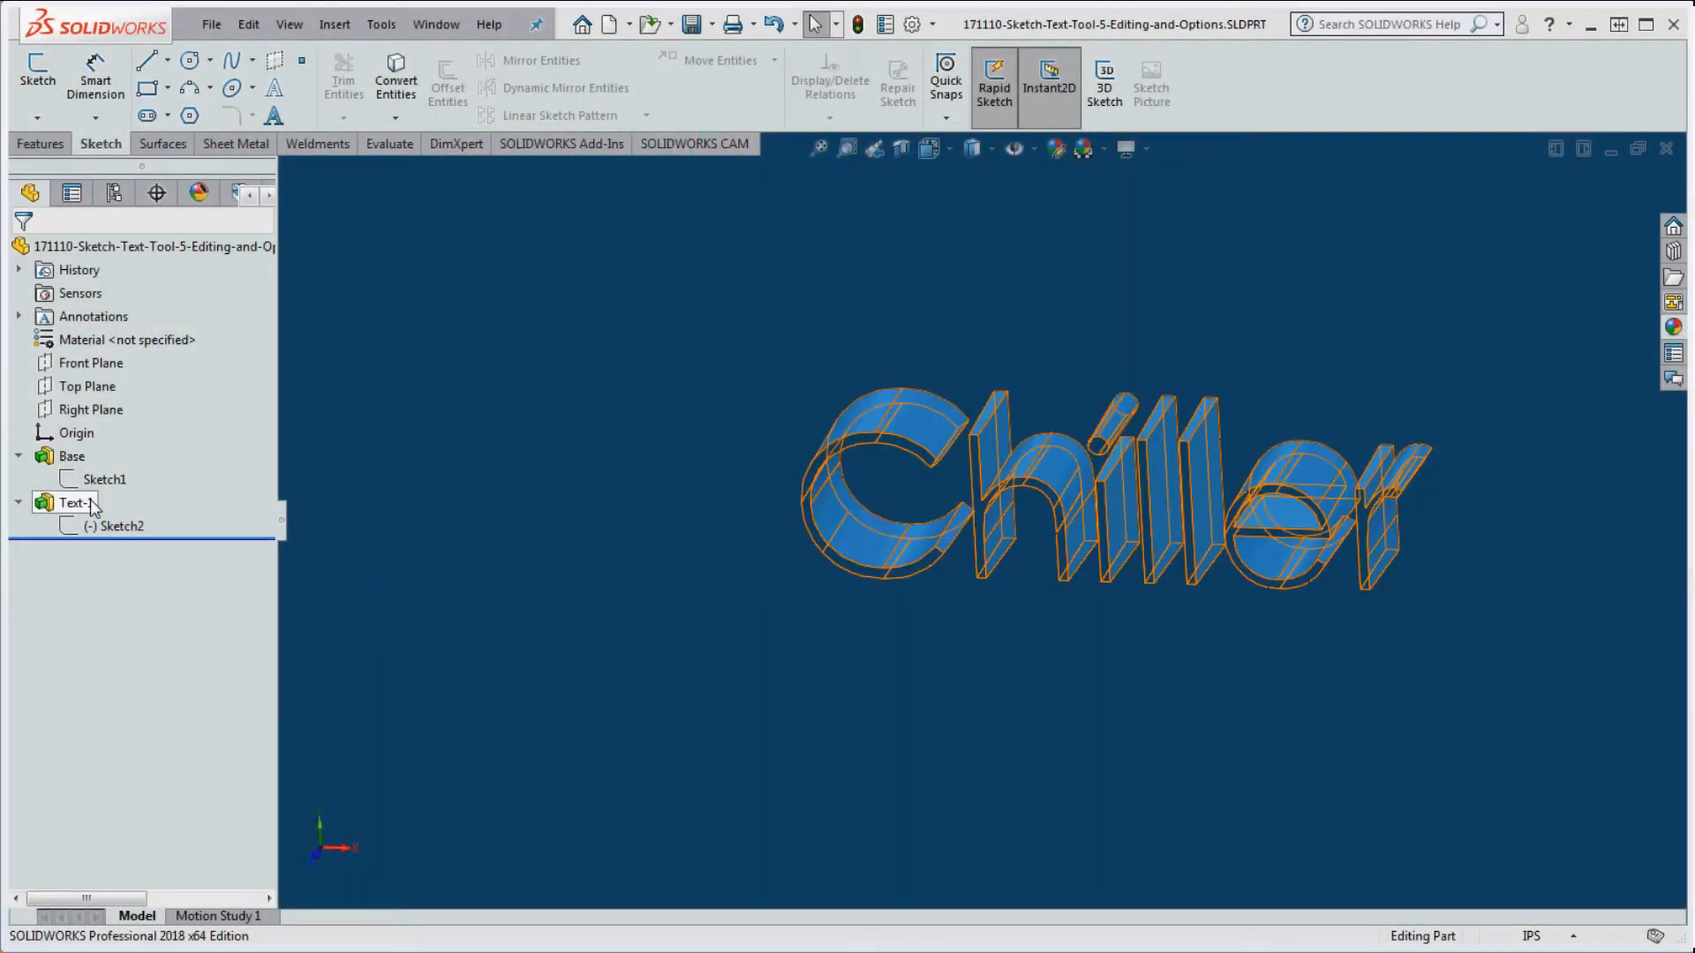
{"action": "right_click", "coordinate": [101, 526]}
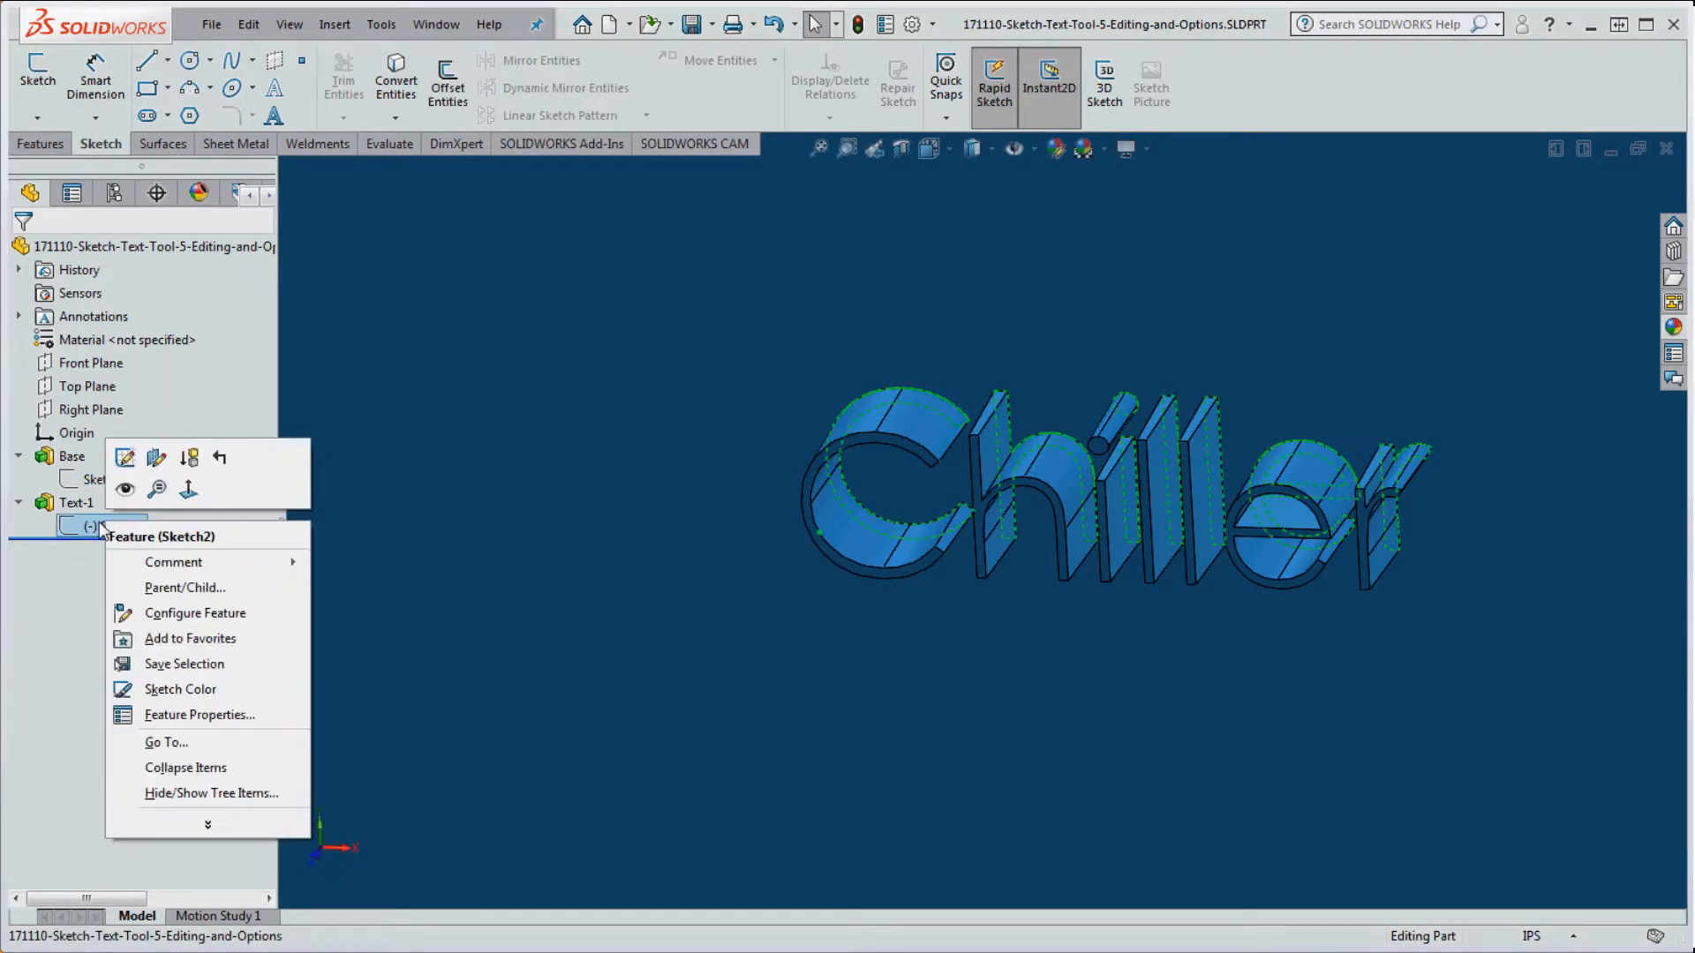
{"action": "left_click", "coordinate": [124, 457]}
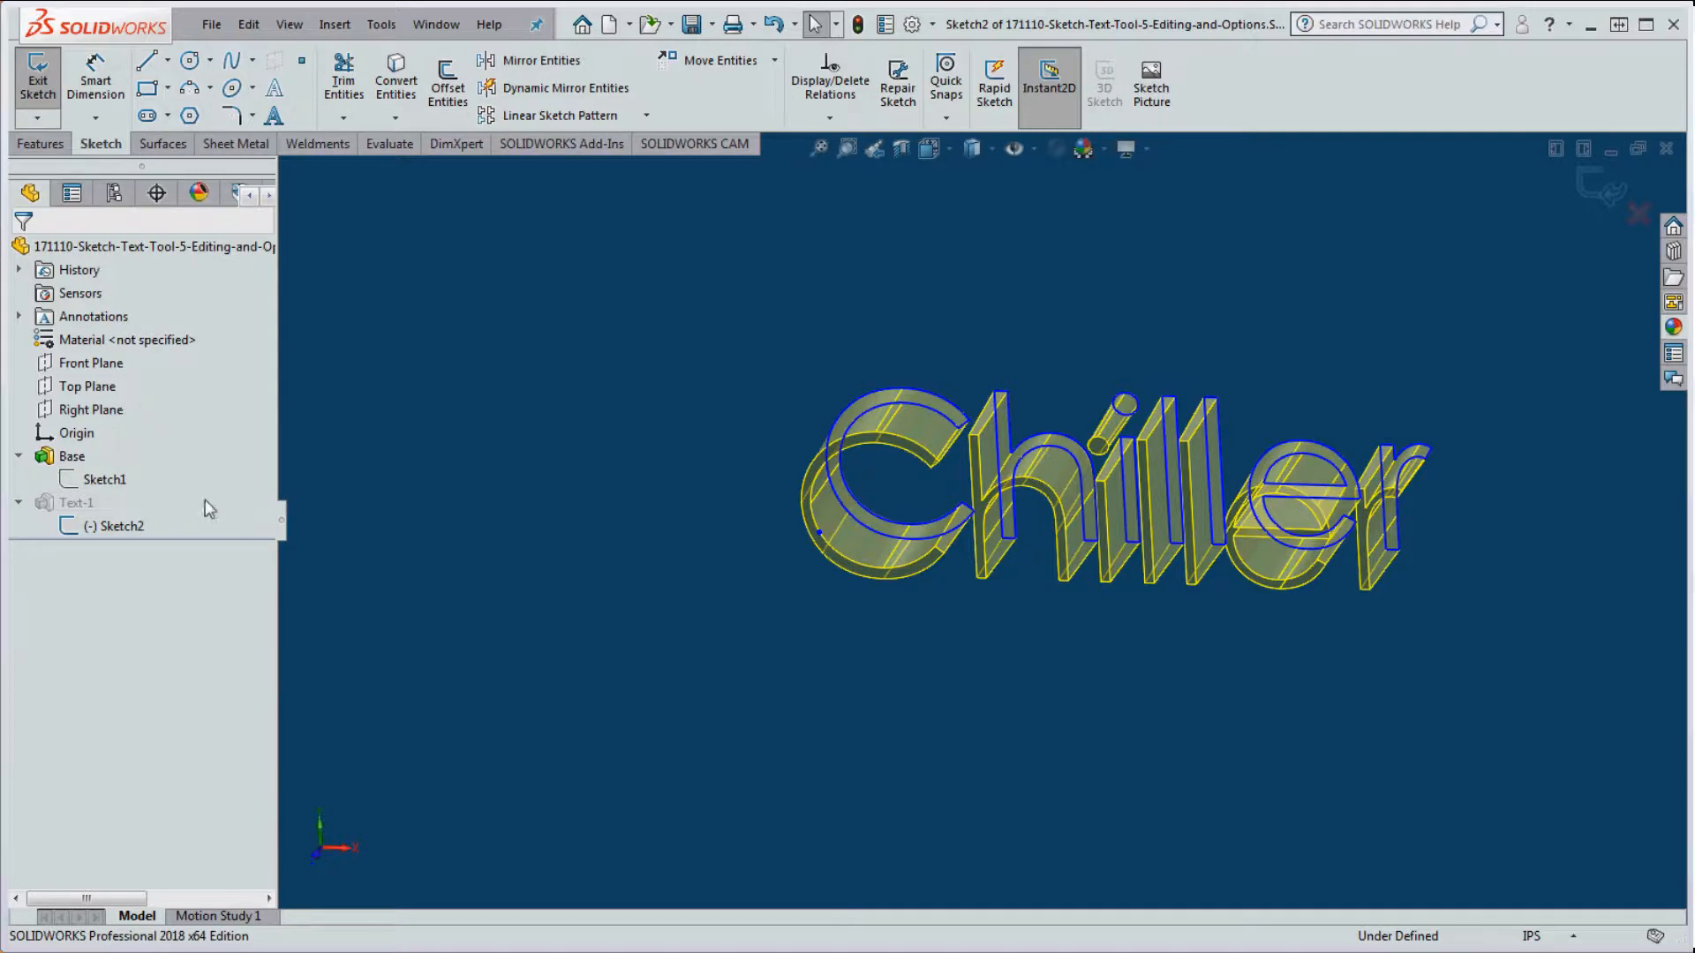
{"action": "right_click", "coordinate": [107, 528]}
{"action": "left_click", "coordinate": [777, 531]}
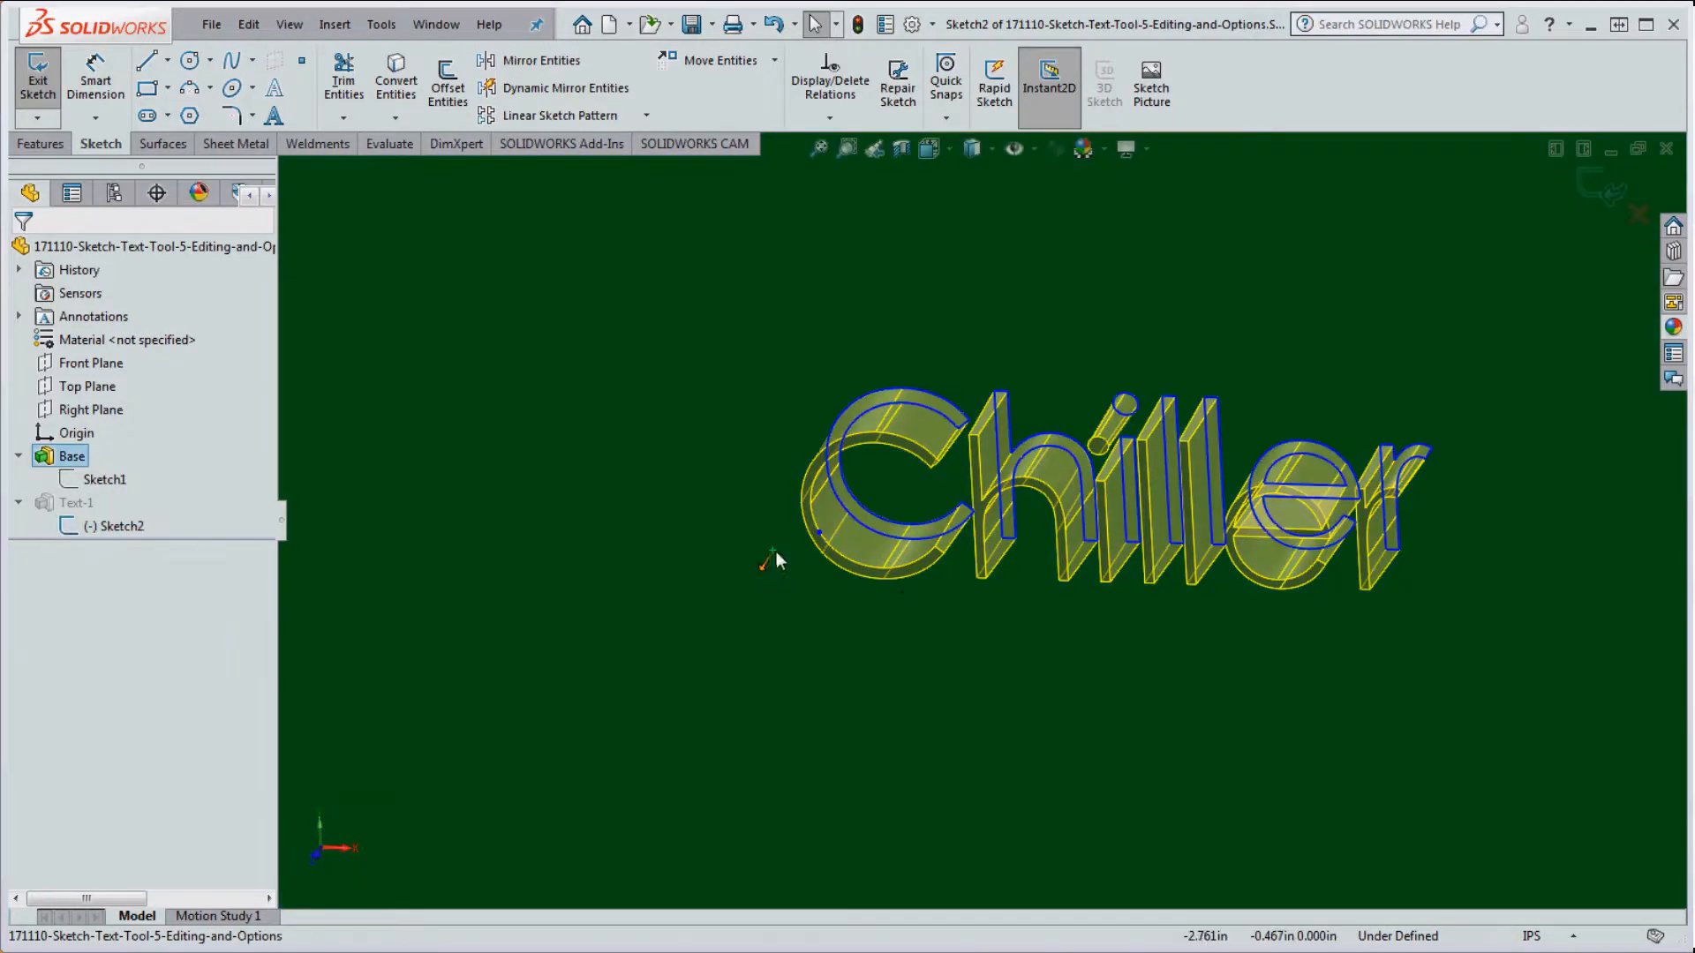
{"action": "scroll", "coordinate": [776, 553], "scroll_direction": "up", "scroll_amount": 6}
{"action": "left_click_drag", "start_coordinate": [926, 525], "coordinate": [869, 392]}
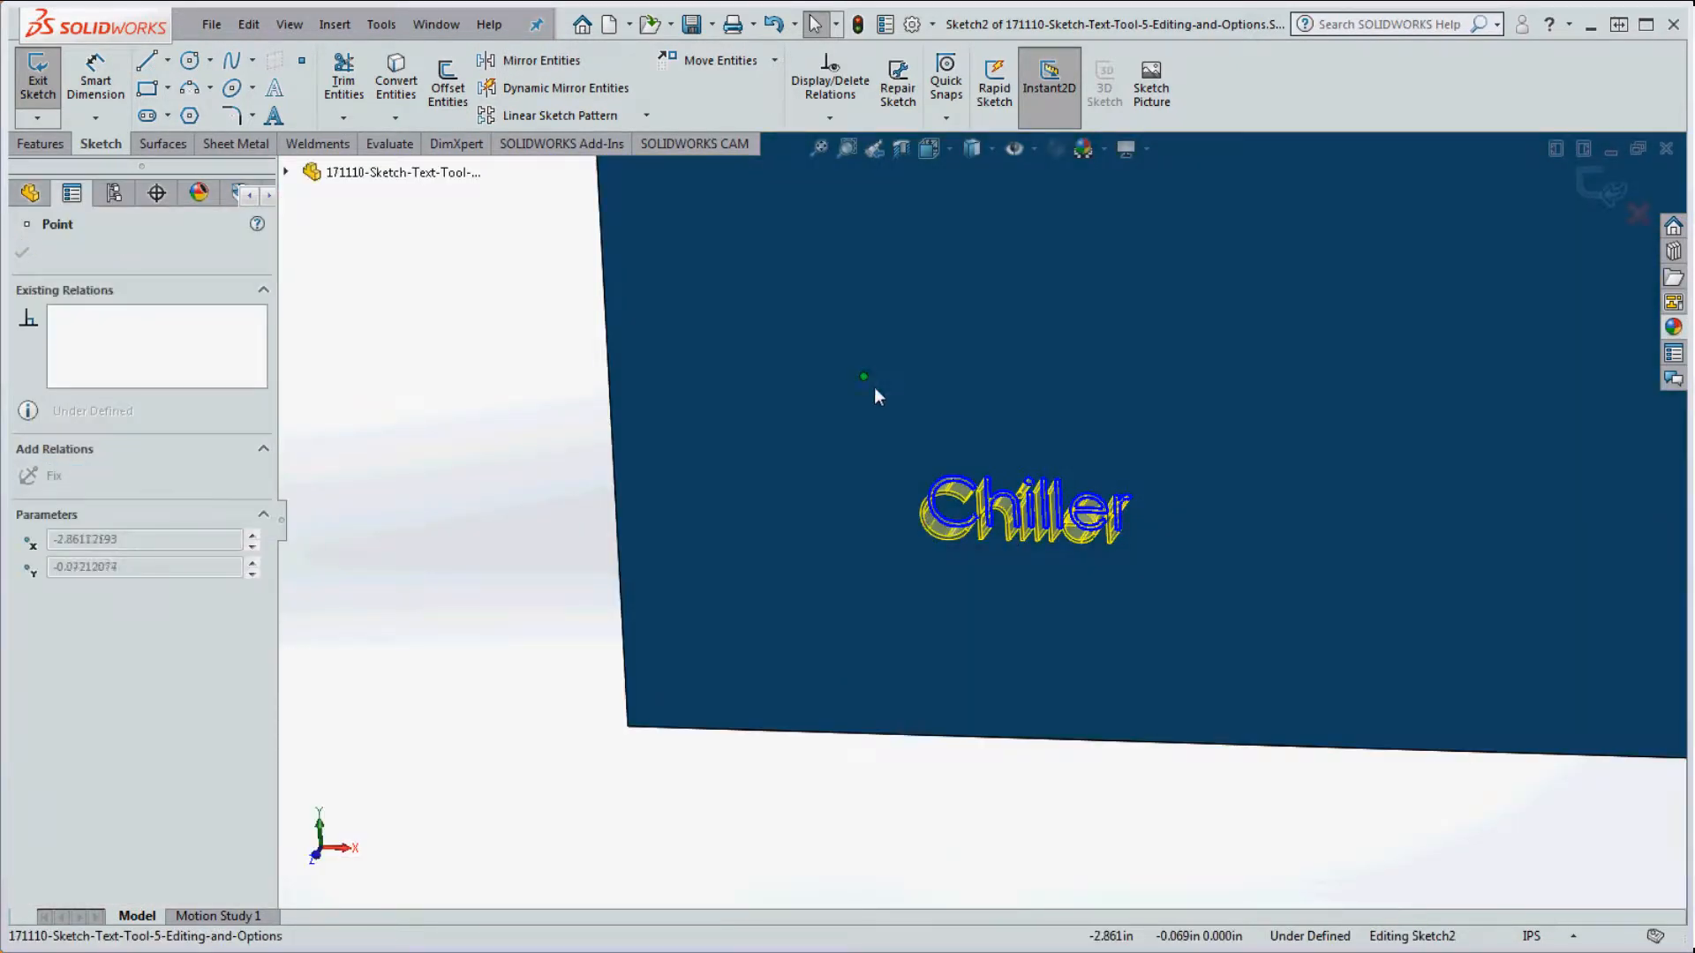
{"action": "scroll", "coordinate": [1003, 371], "scroll_direction": "up", "scroll_amount": 2}
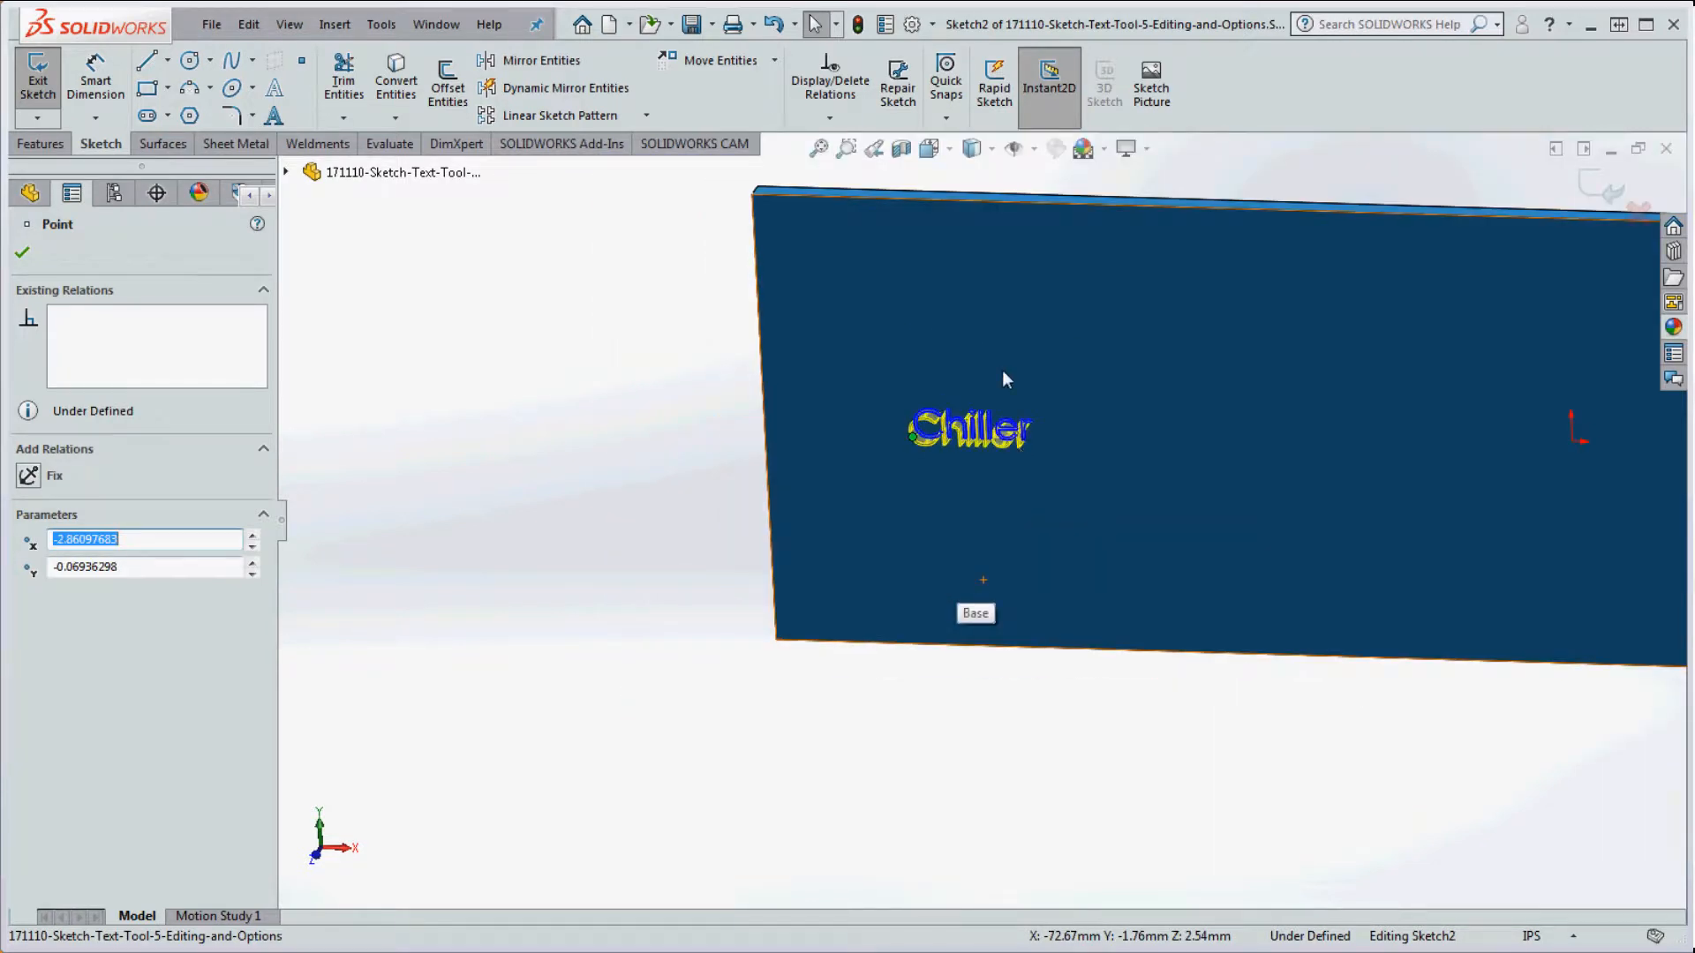
{"action": "scroll", "coordinate": [942, 334], "scroll_direction": "down", "scroll_amount": 2}
{"action": "scroll", "coordinate": [976, 408], "scroll_direction": "up", "scroll_amount": 5}
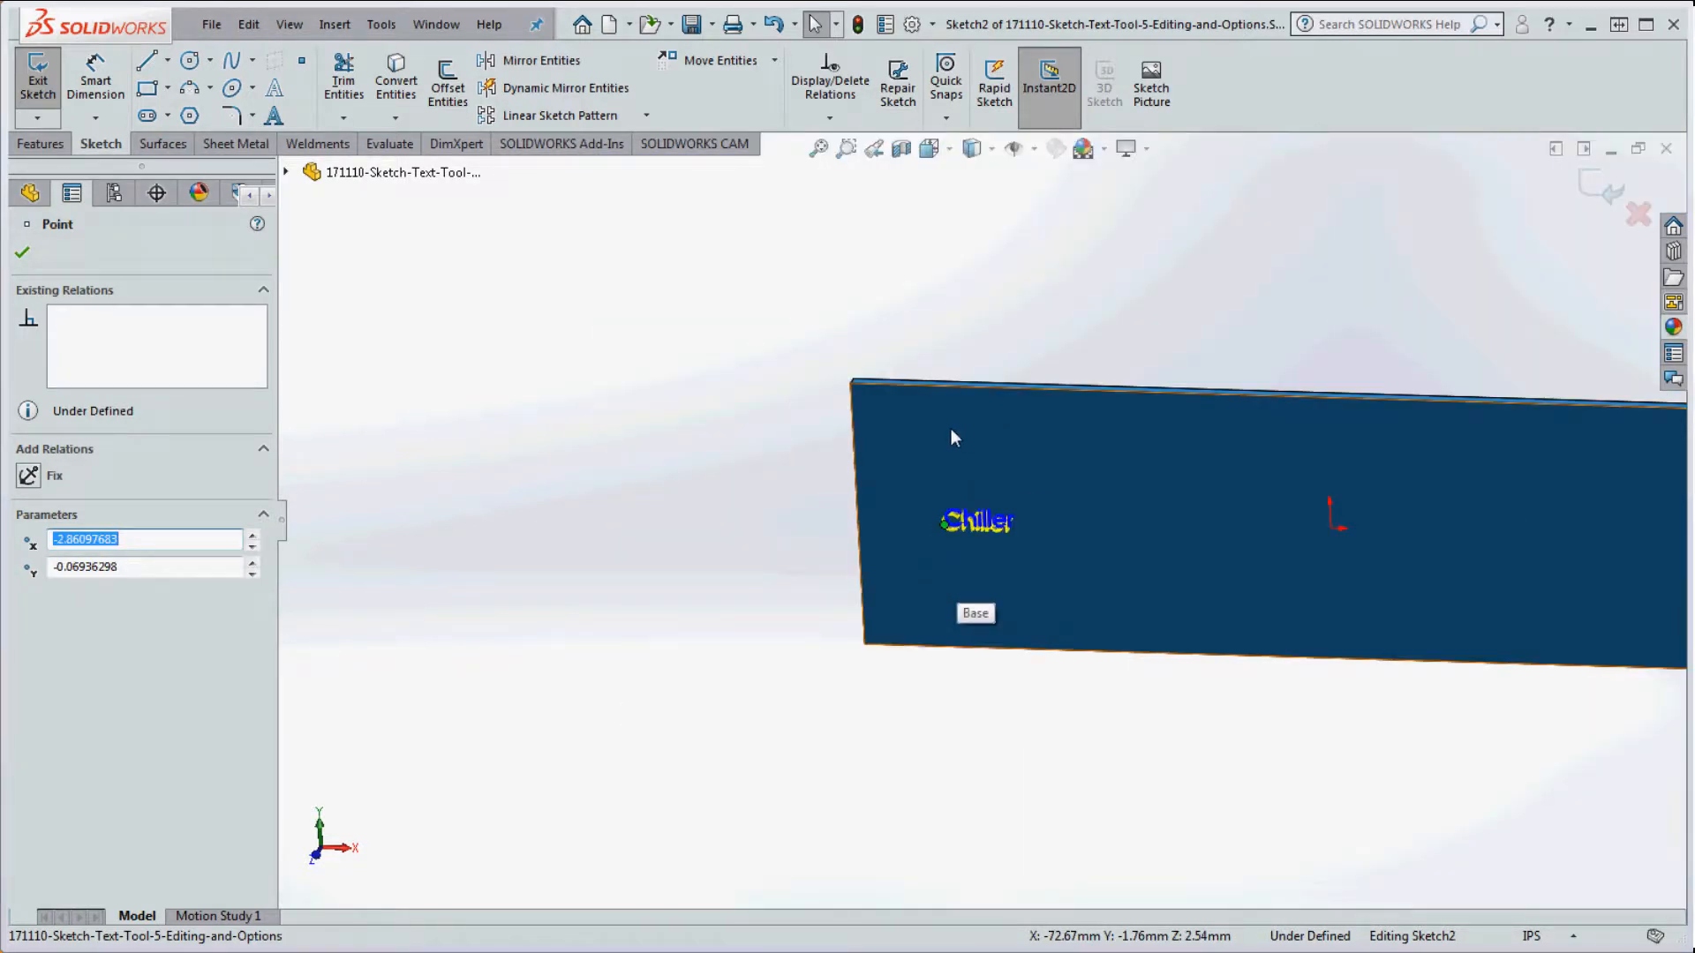
Step: Draw four connected lines forming a closed rectangle around the Chiller text
{"action": "left_click", "coordinate": [146, 90]}
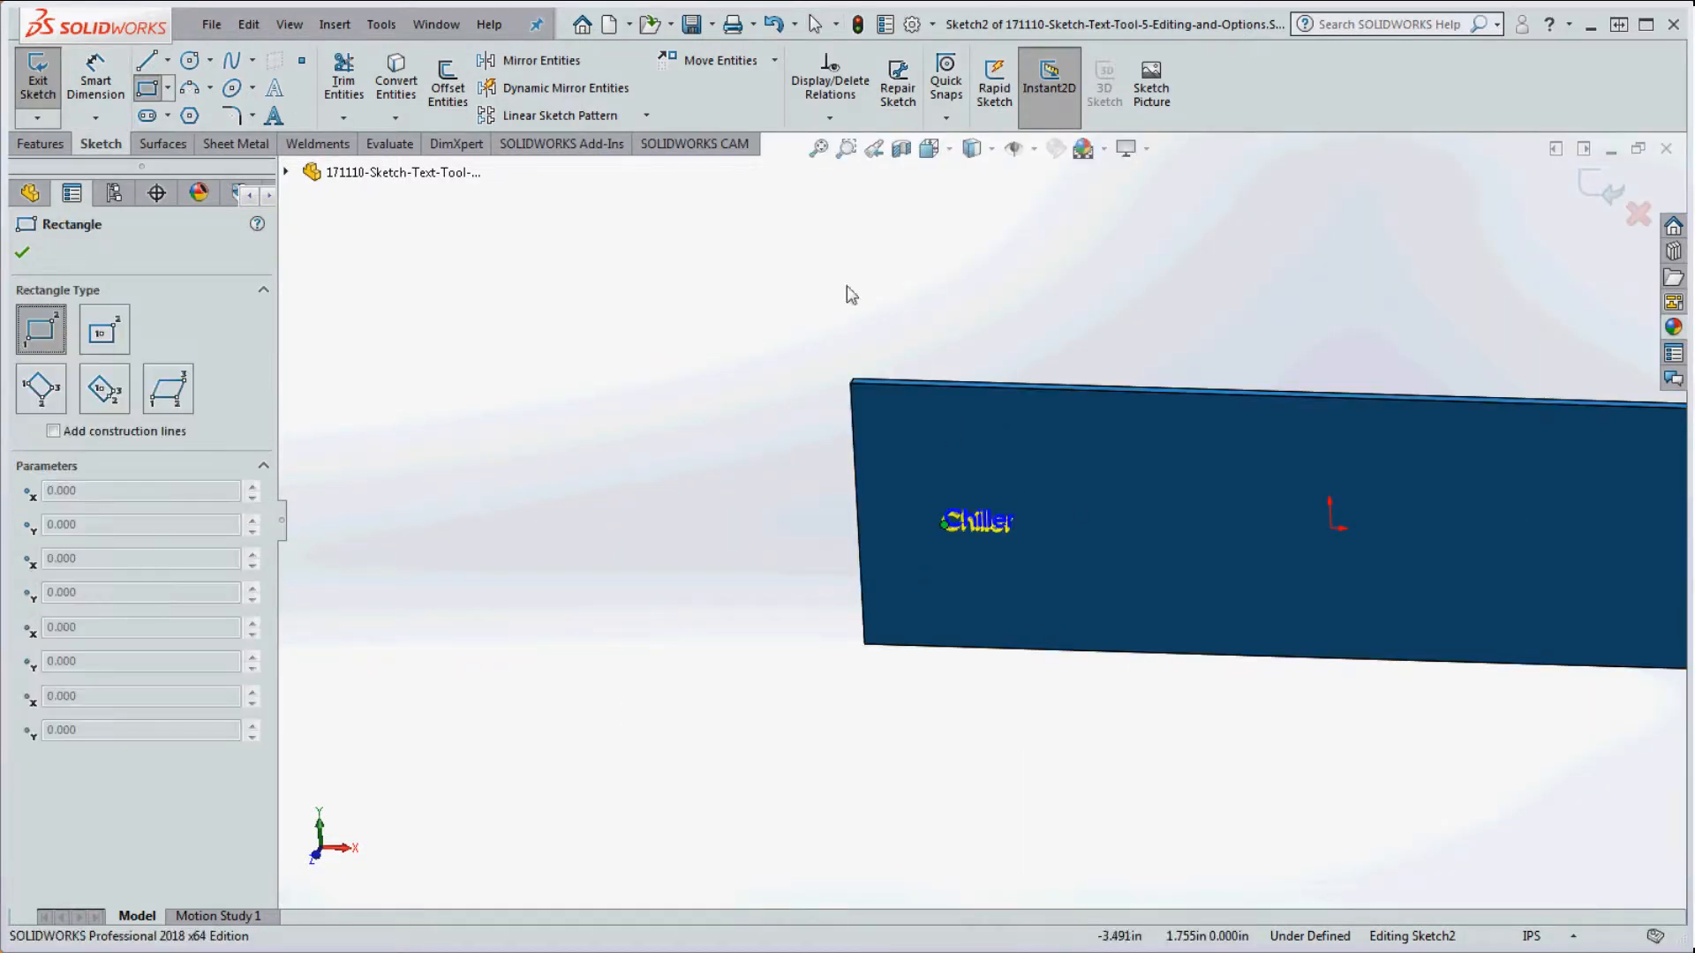
{"action": "left_click", "coordinate": [148, 62]}
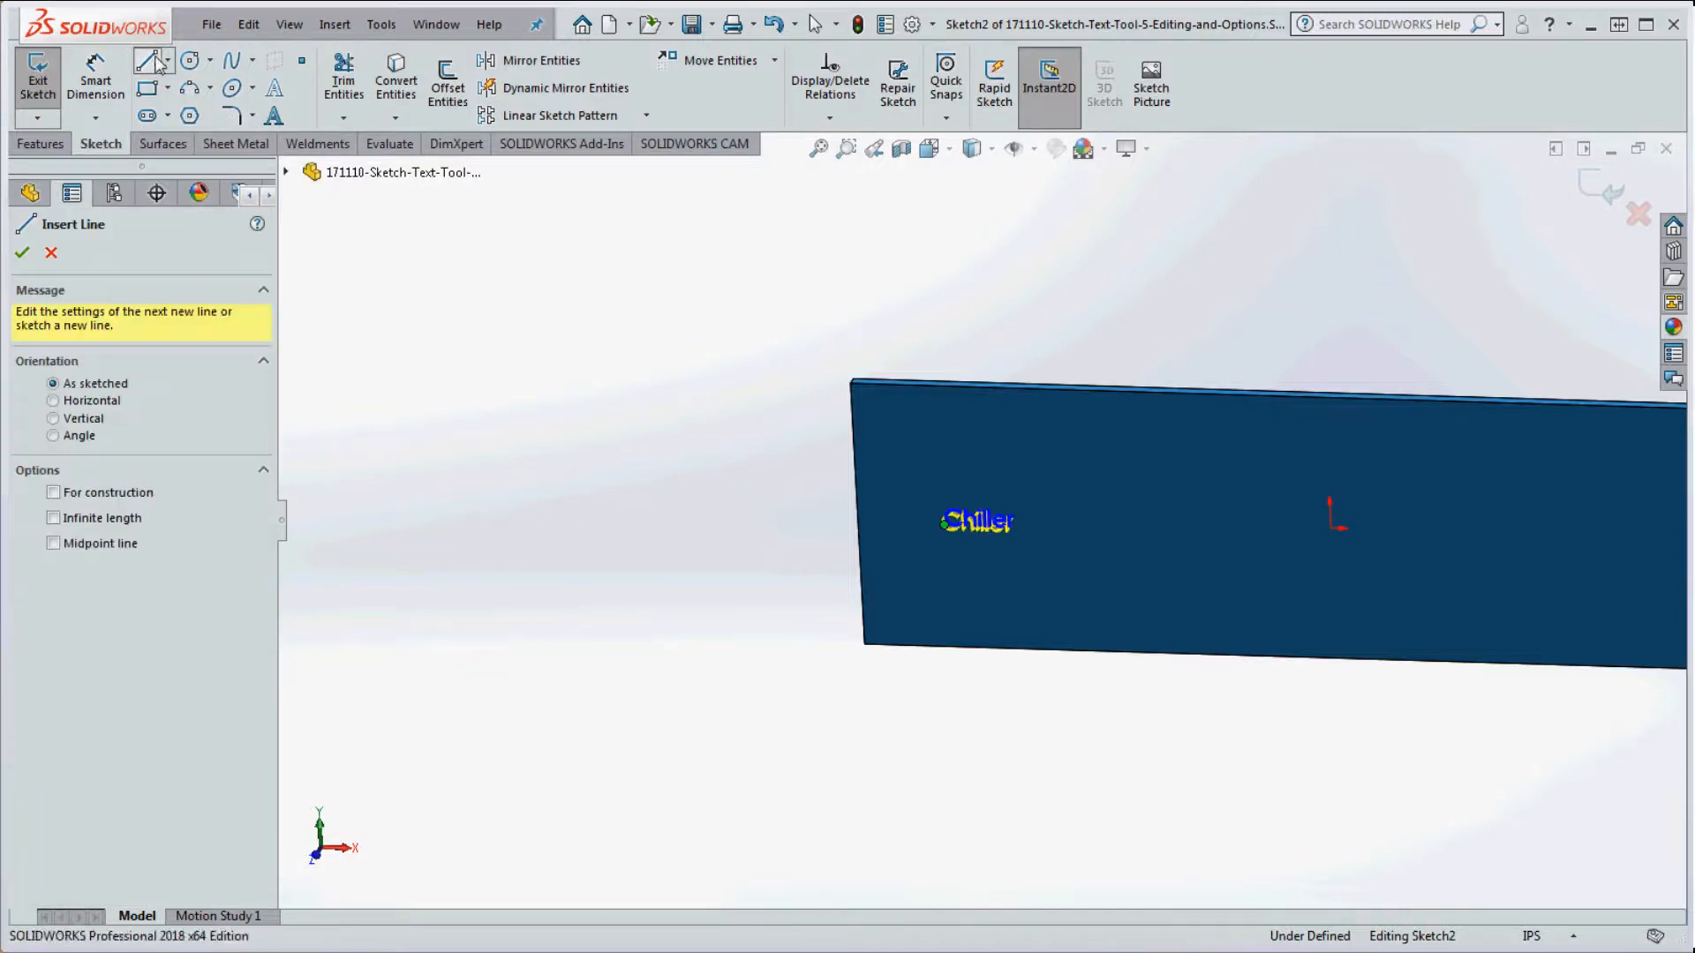
{"action": "left_click", "coordinate": [985, 567]}
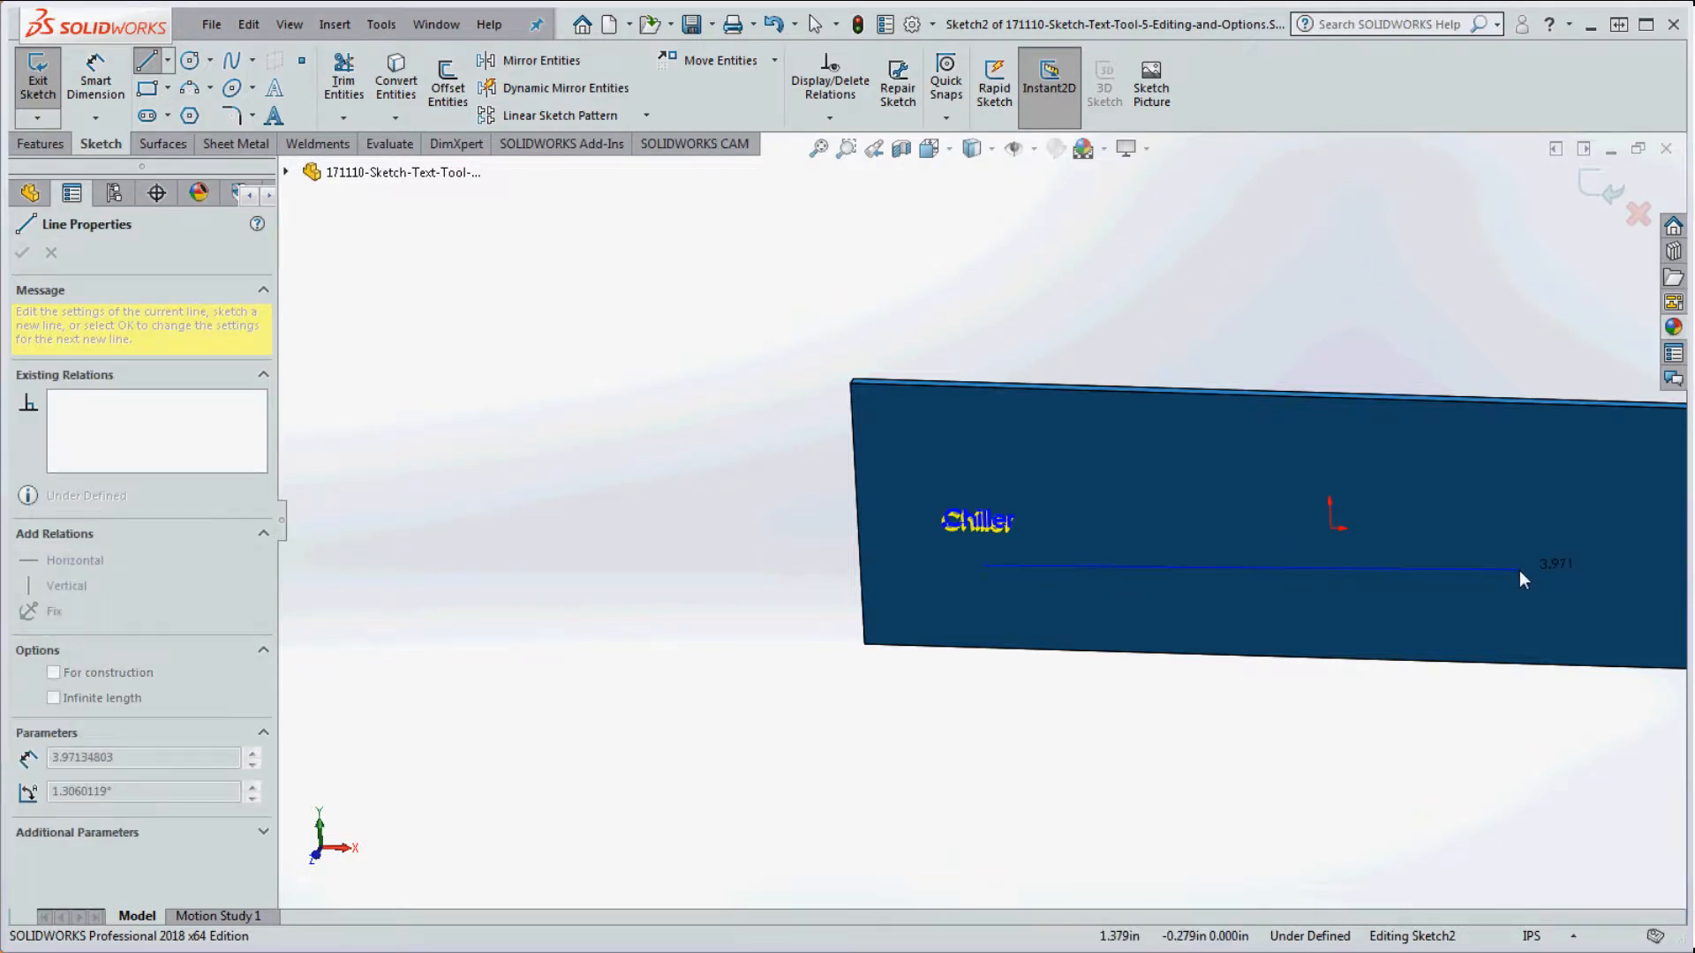
{"action": "left_click", "coordinate": [1588, 584]}
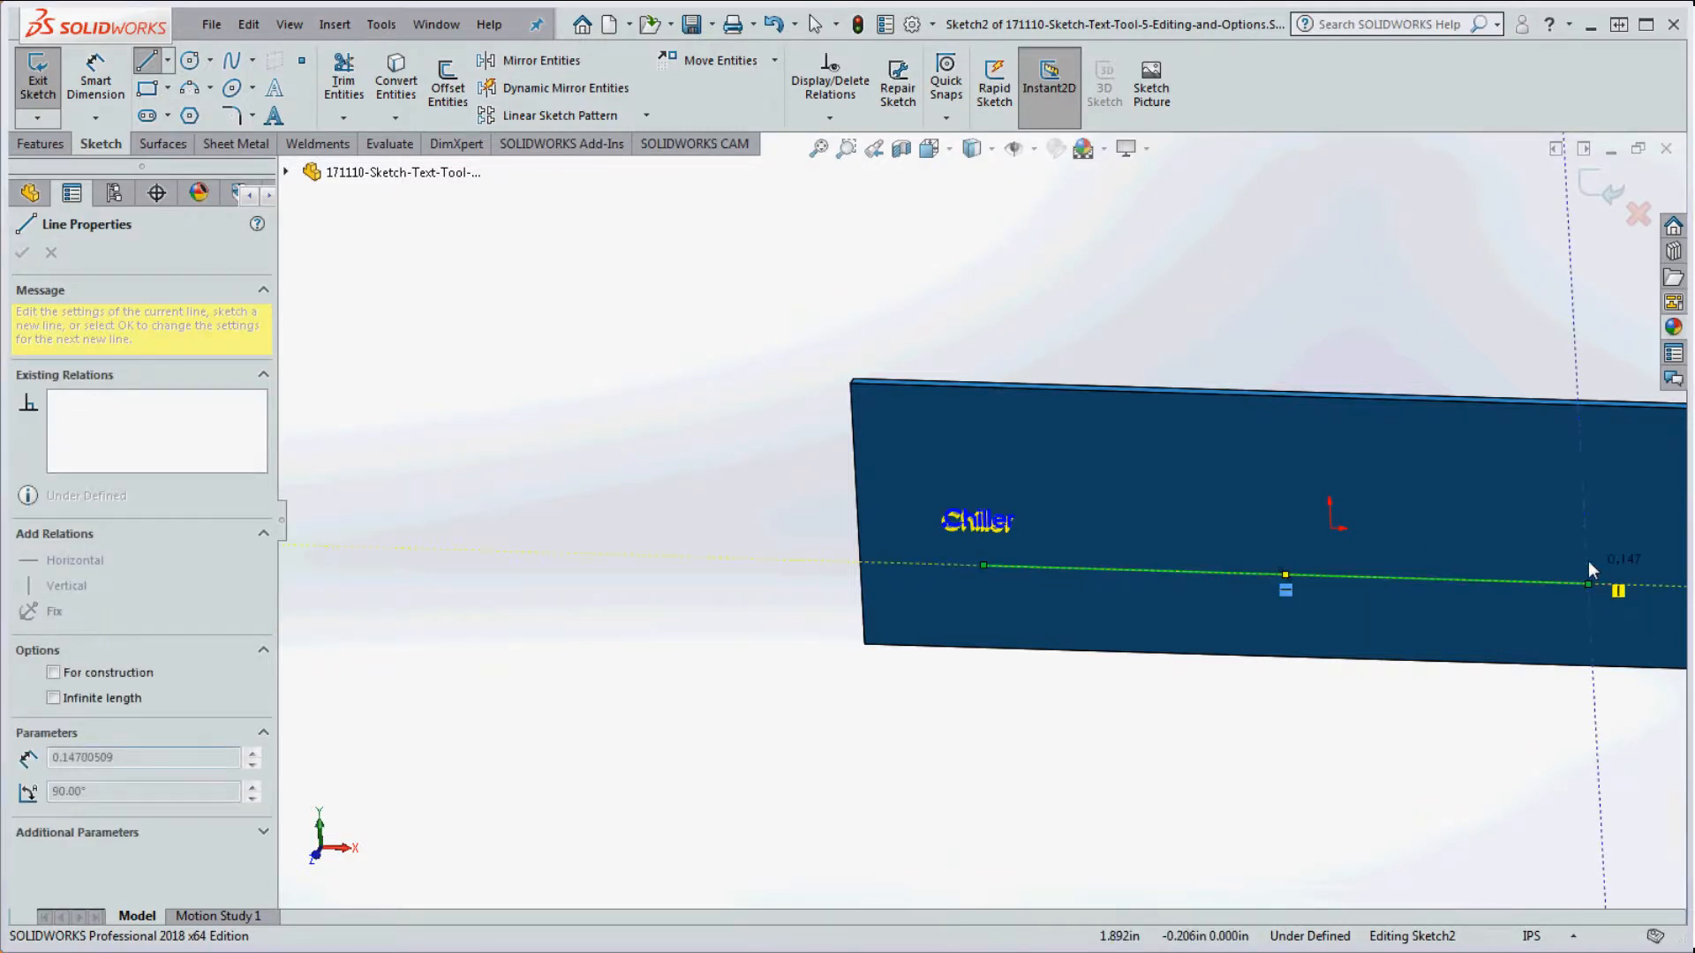
{"action": "left_click", "coordinate": [1588, 464]}
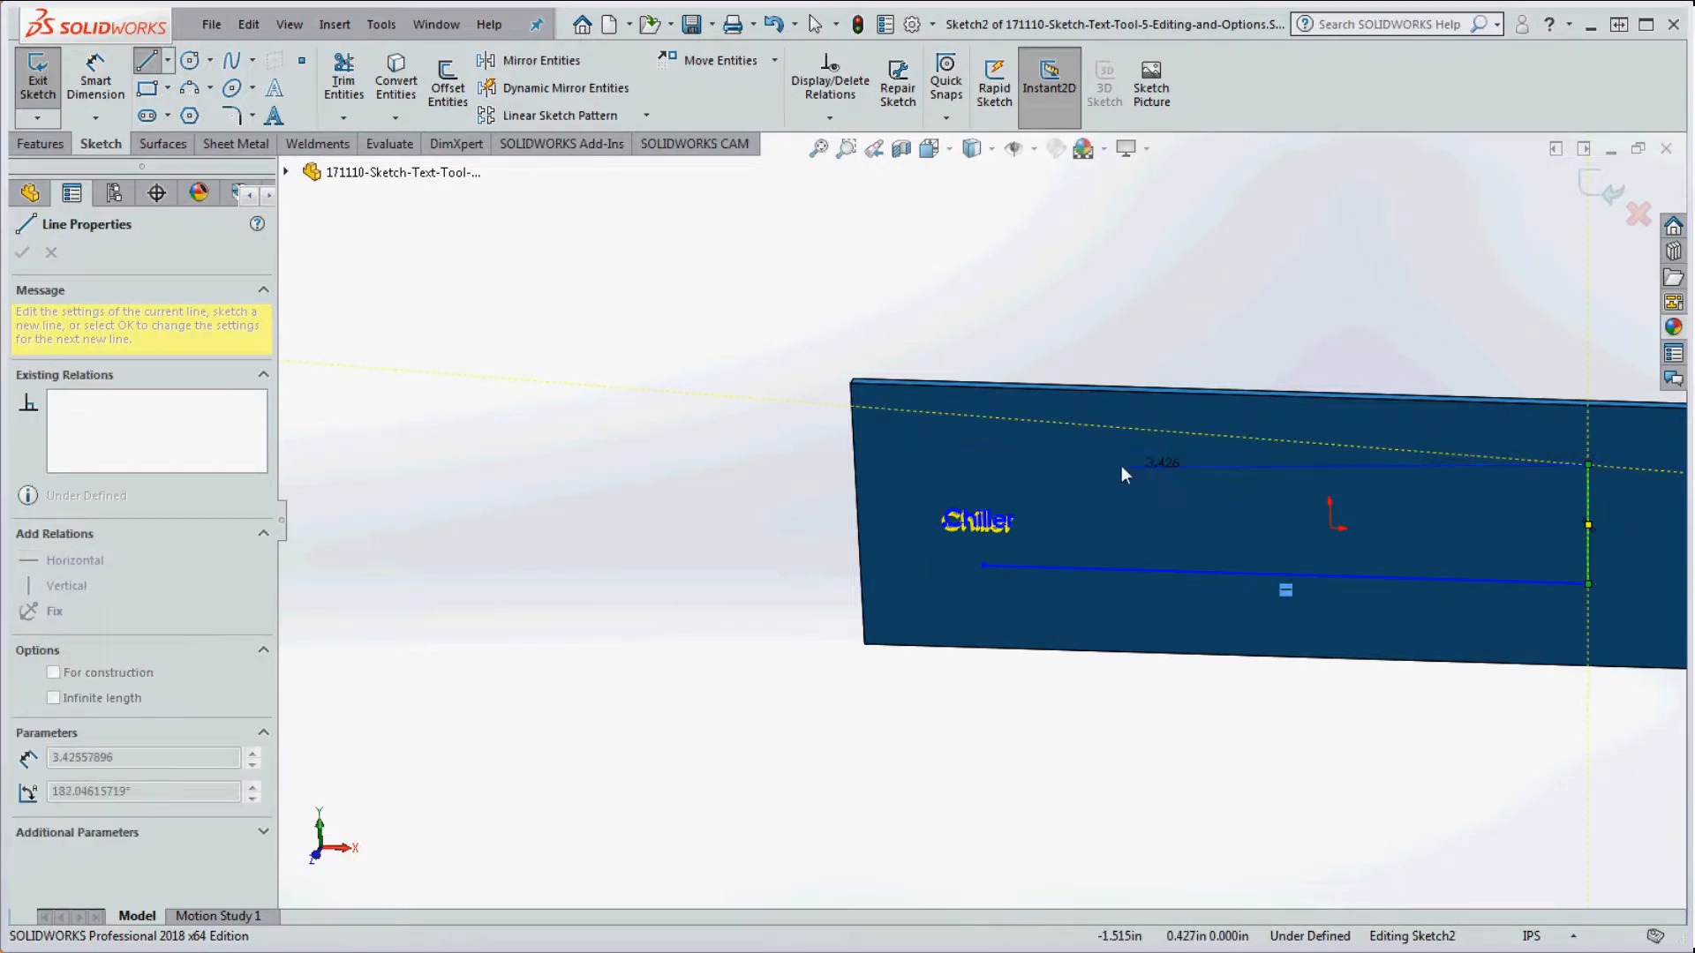
{"action": "left_click", "coordinate": [995, 440]}
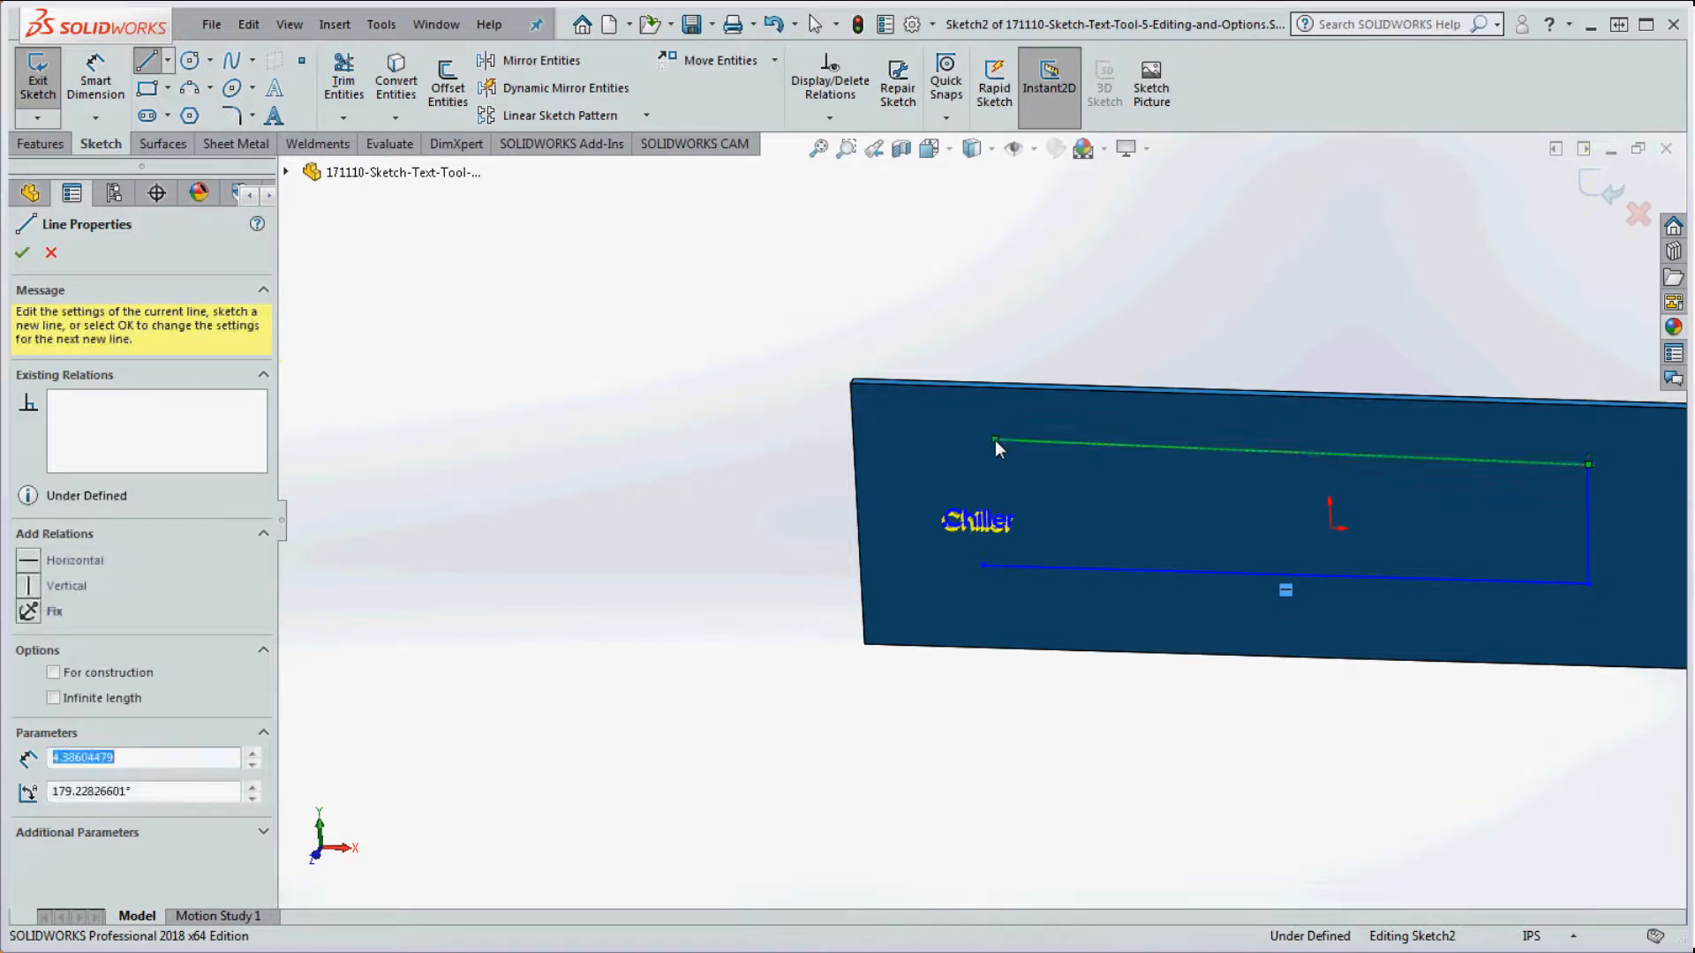
{"action": "left_click", "coordinate": [986, 567]}
{"action": "key", "text": "Escape"}
Step: Make the rectangle's top edge horizontal and its left edge vertical
{"action": "left_click", "coordinate": [1589, 540]}
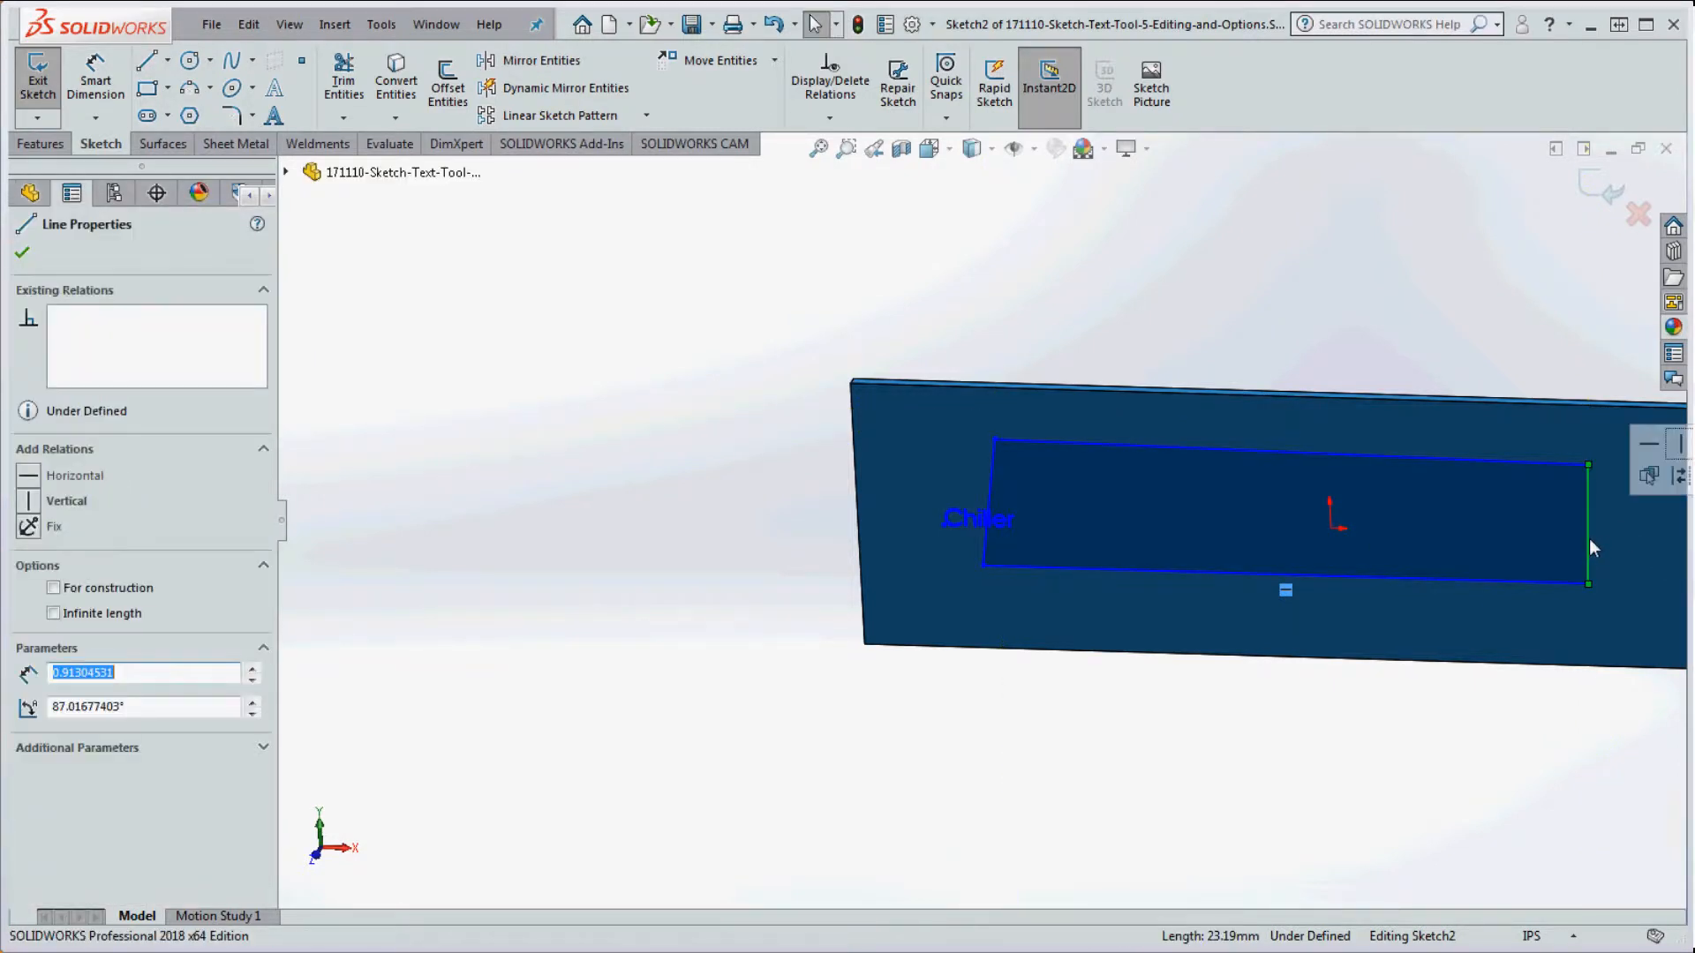
{"action": "left_click", "coordinate": [1485, 461]}
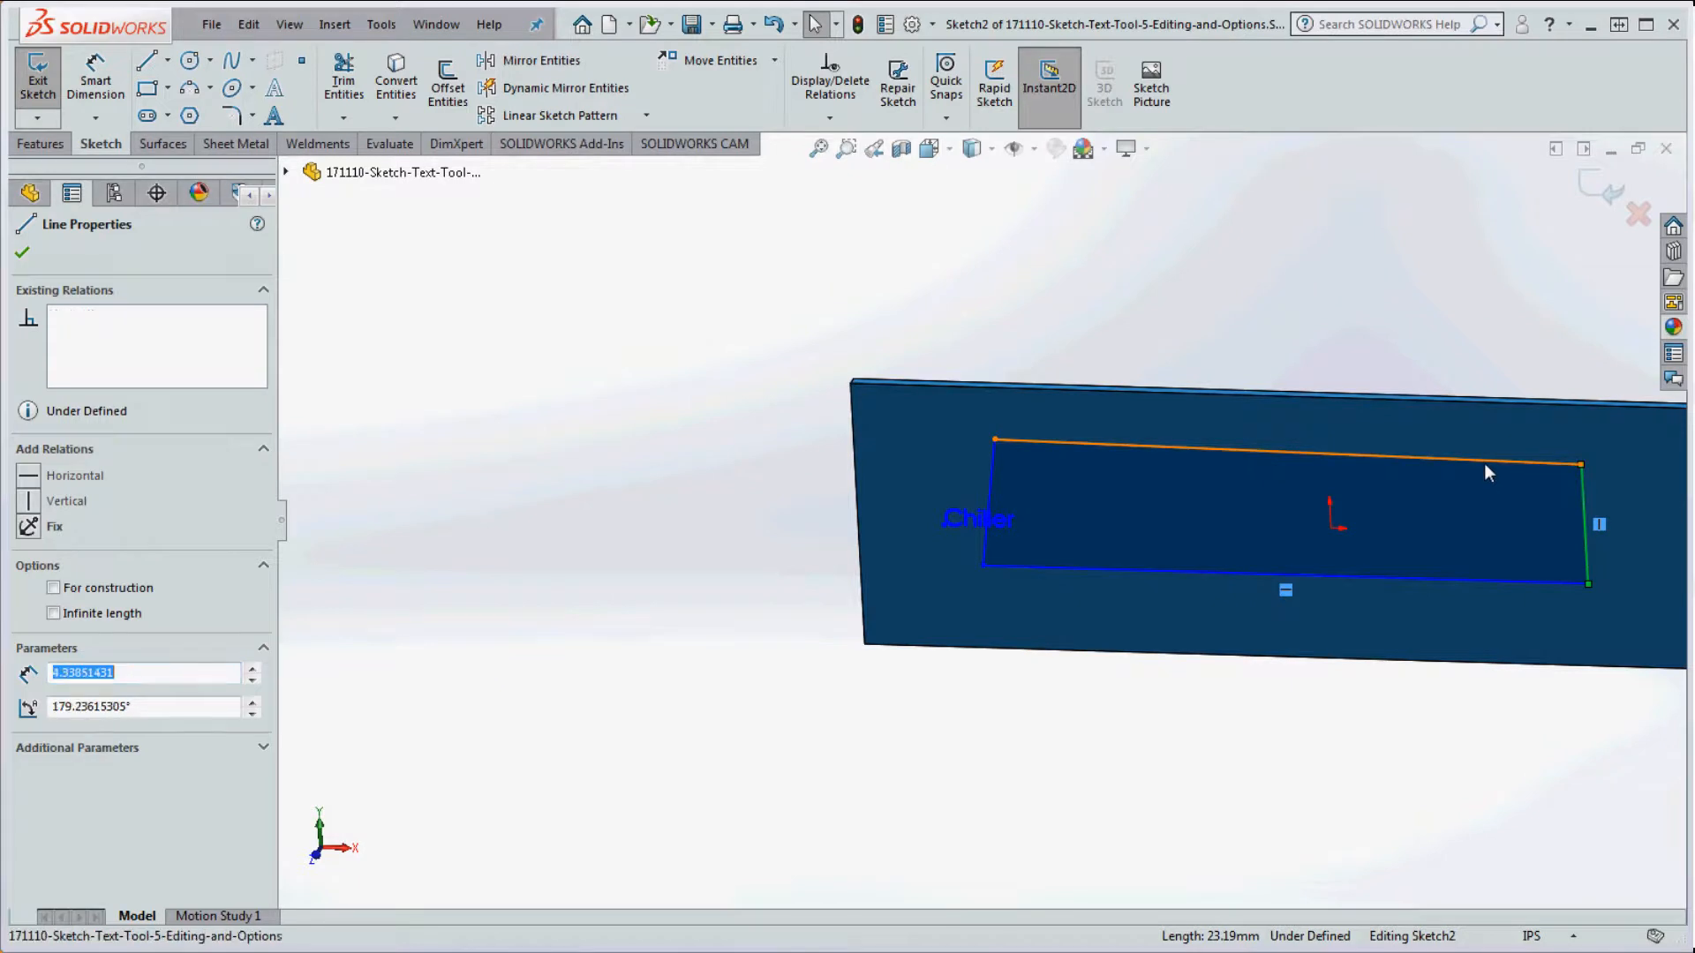
{"action": "left_click", "coordinate": [1544, 372]}
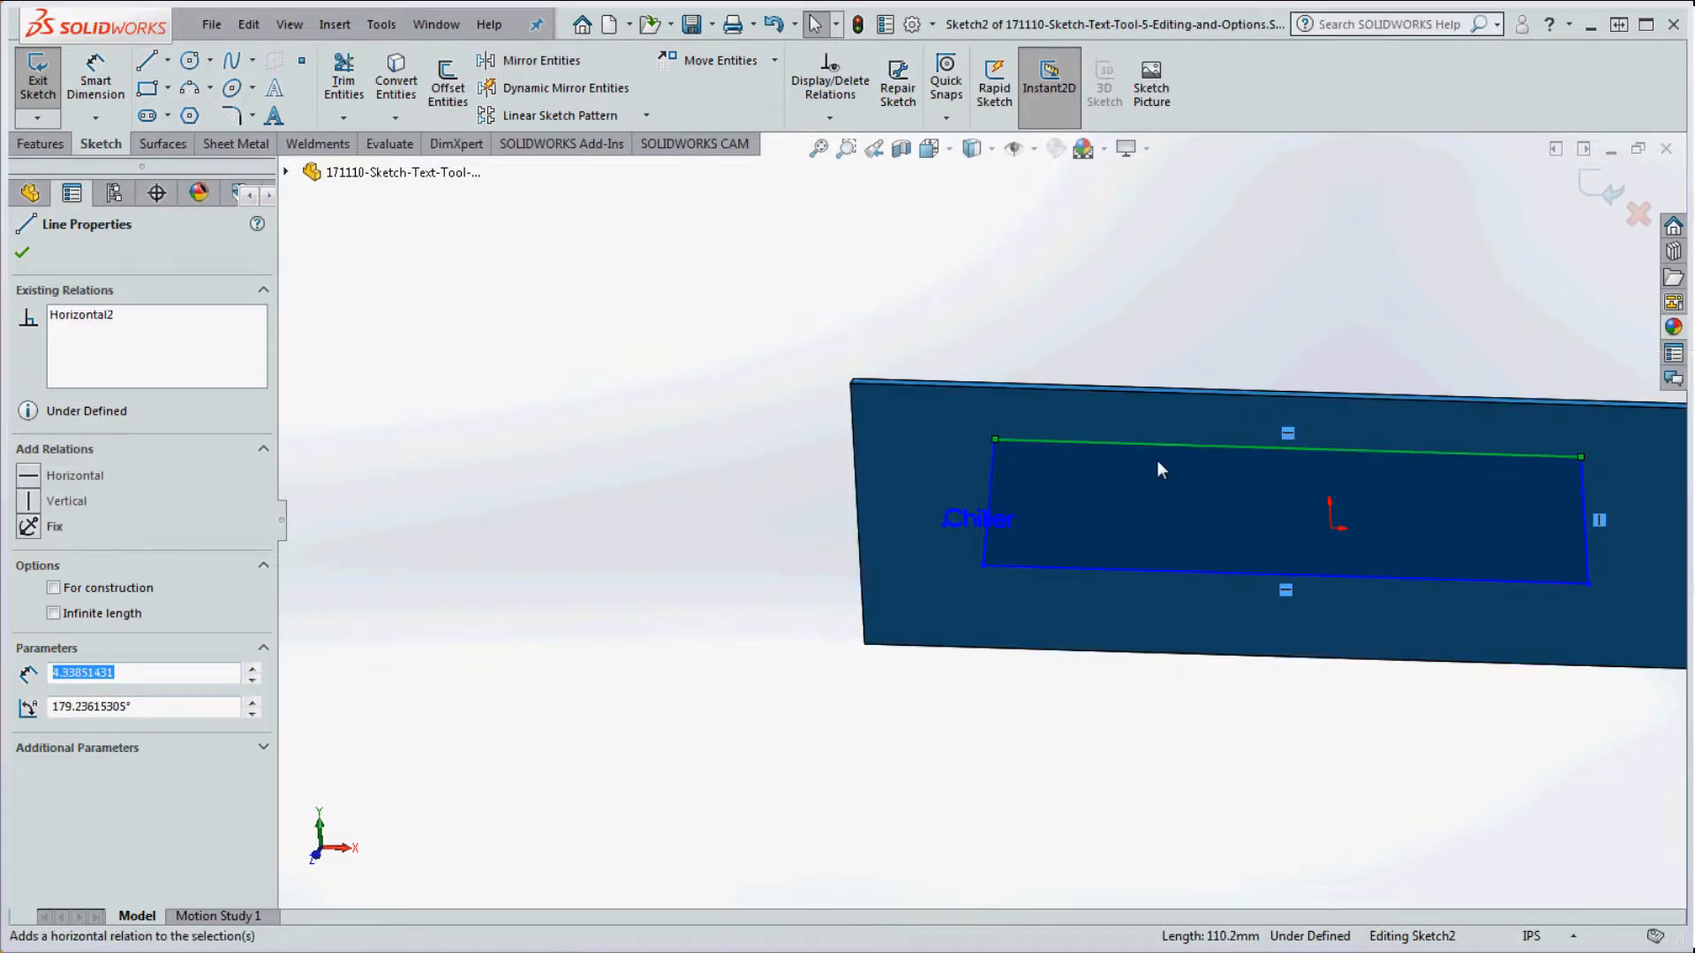
{"action": "left_click", "coordinate": [989, 481]}
{"action": "left_click", "coordinate": [1084, 384]}
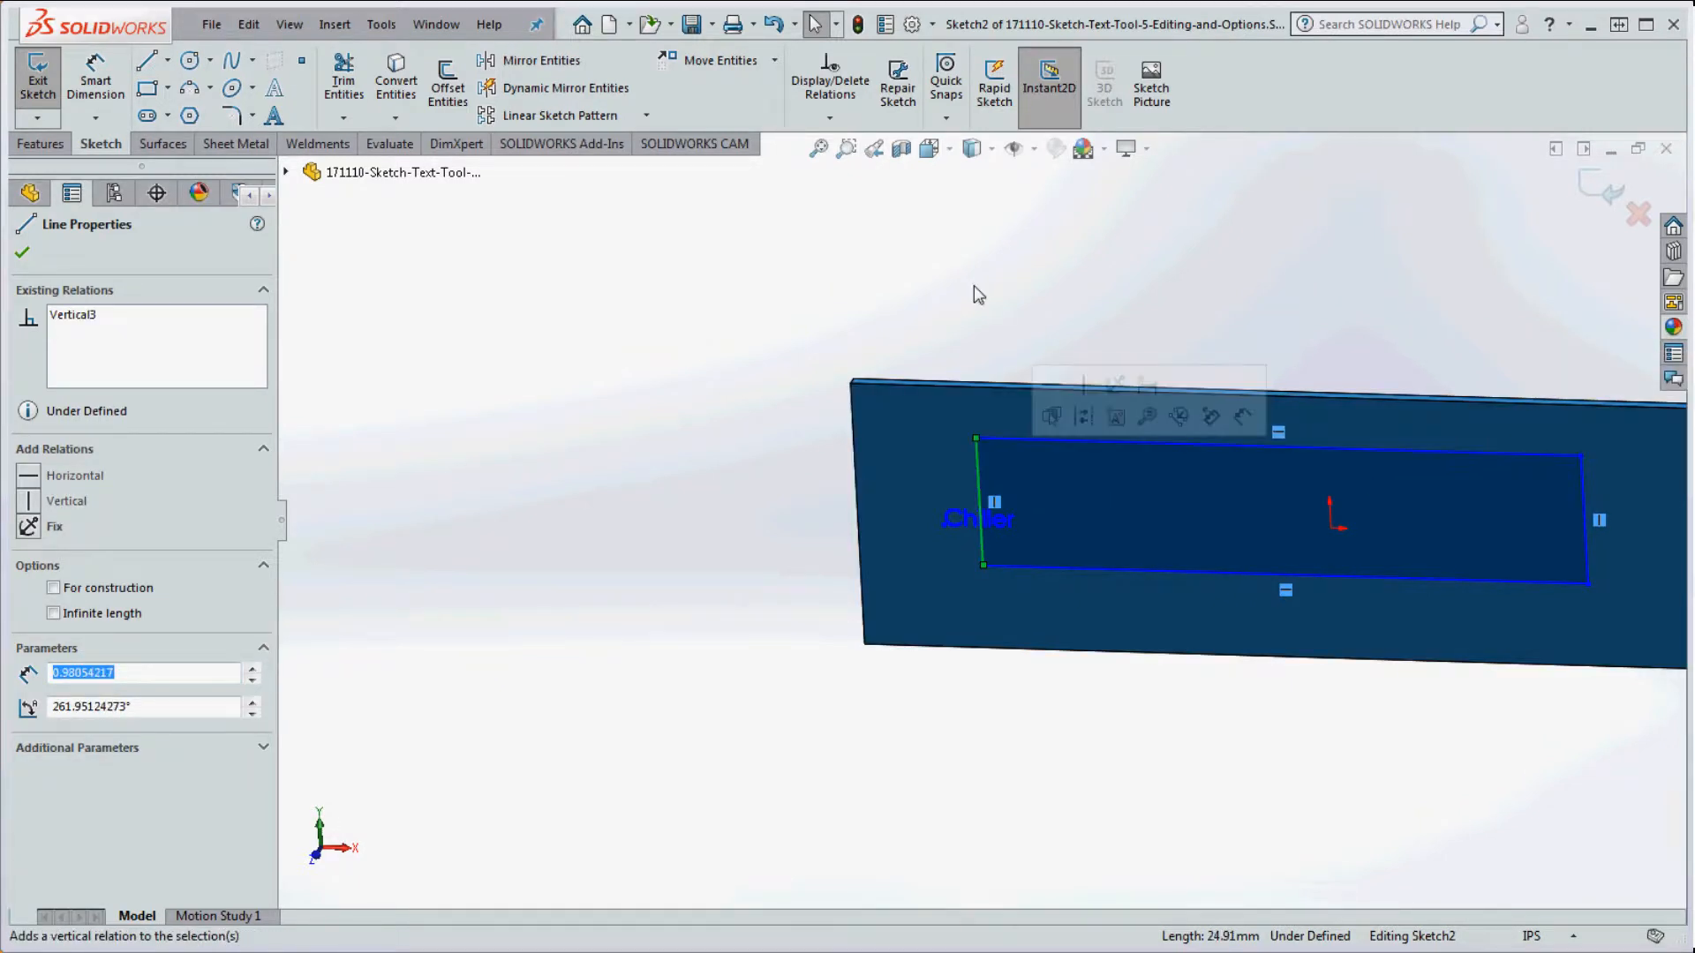
{"action": "left_click", "coordinate": [973, 294]}
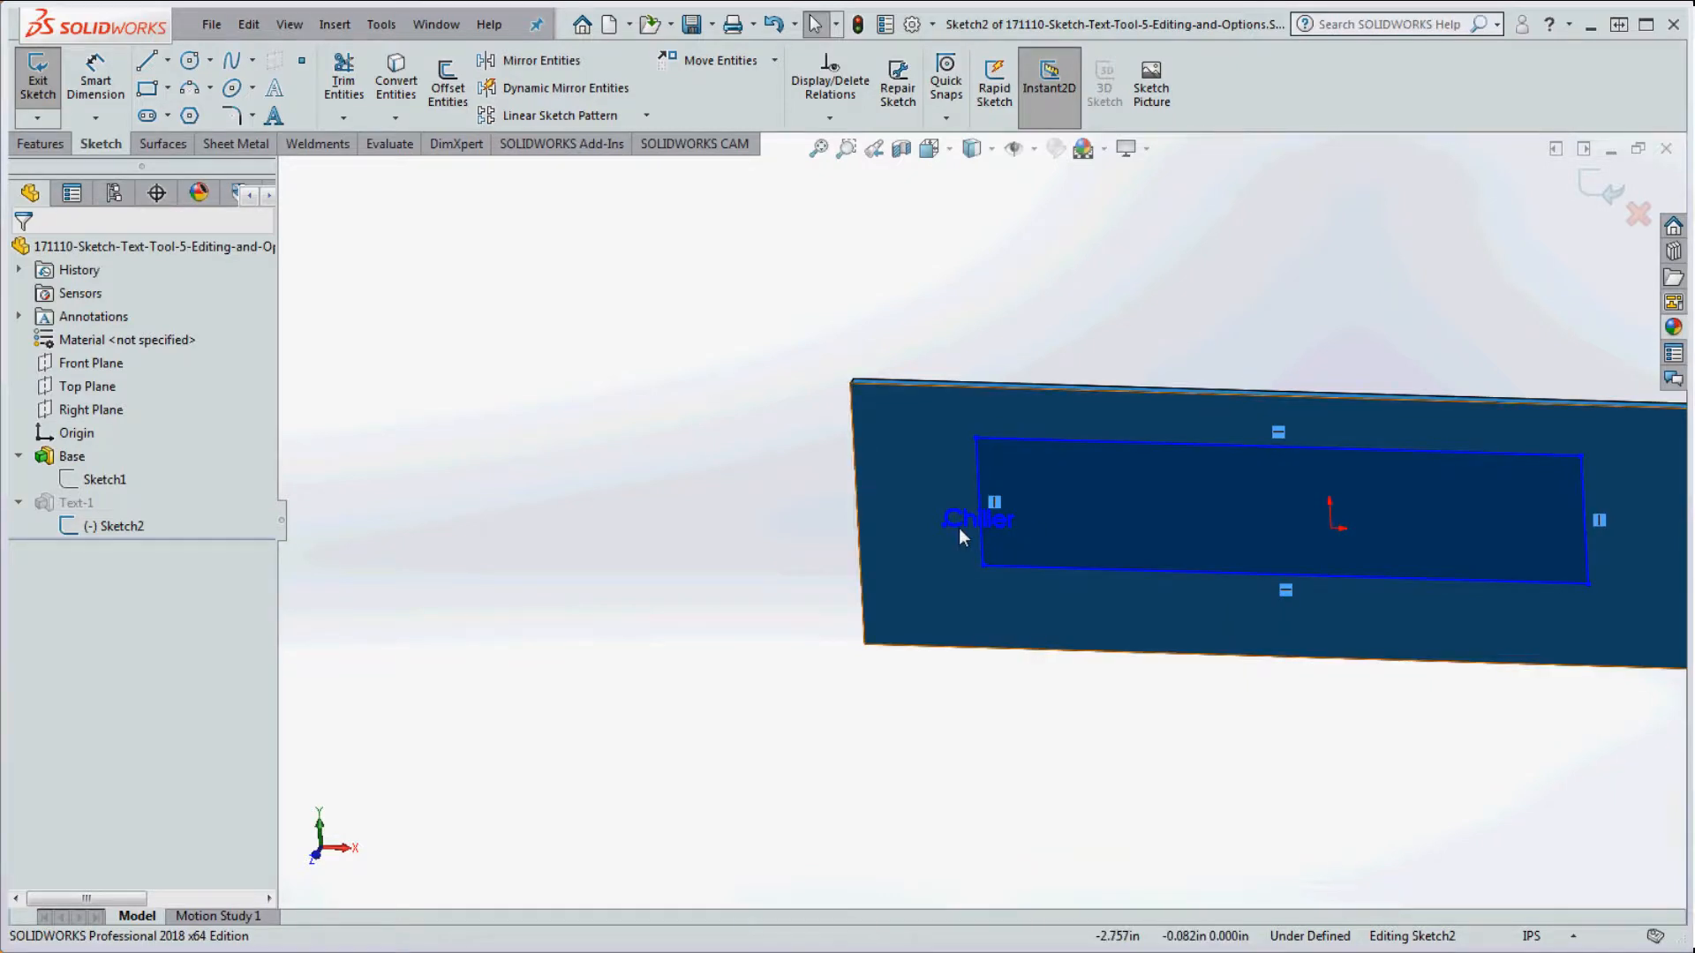
Step: Drag the Chiller text point inside the rectangle, confirm it, and try to exit Sketch2
{"action": "left_click_drag", "start_coordinate": [939, 523], "coordinate": [1135, 505]}
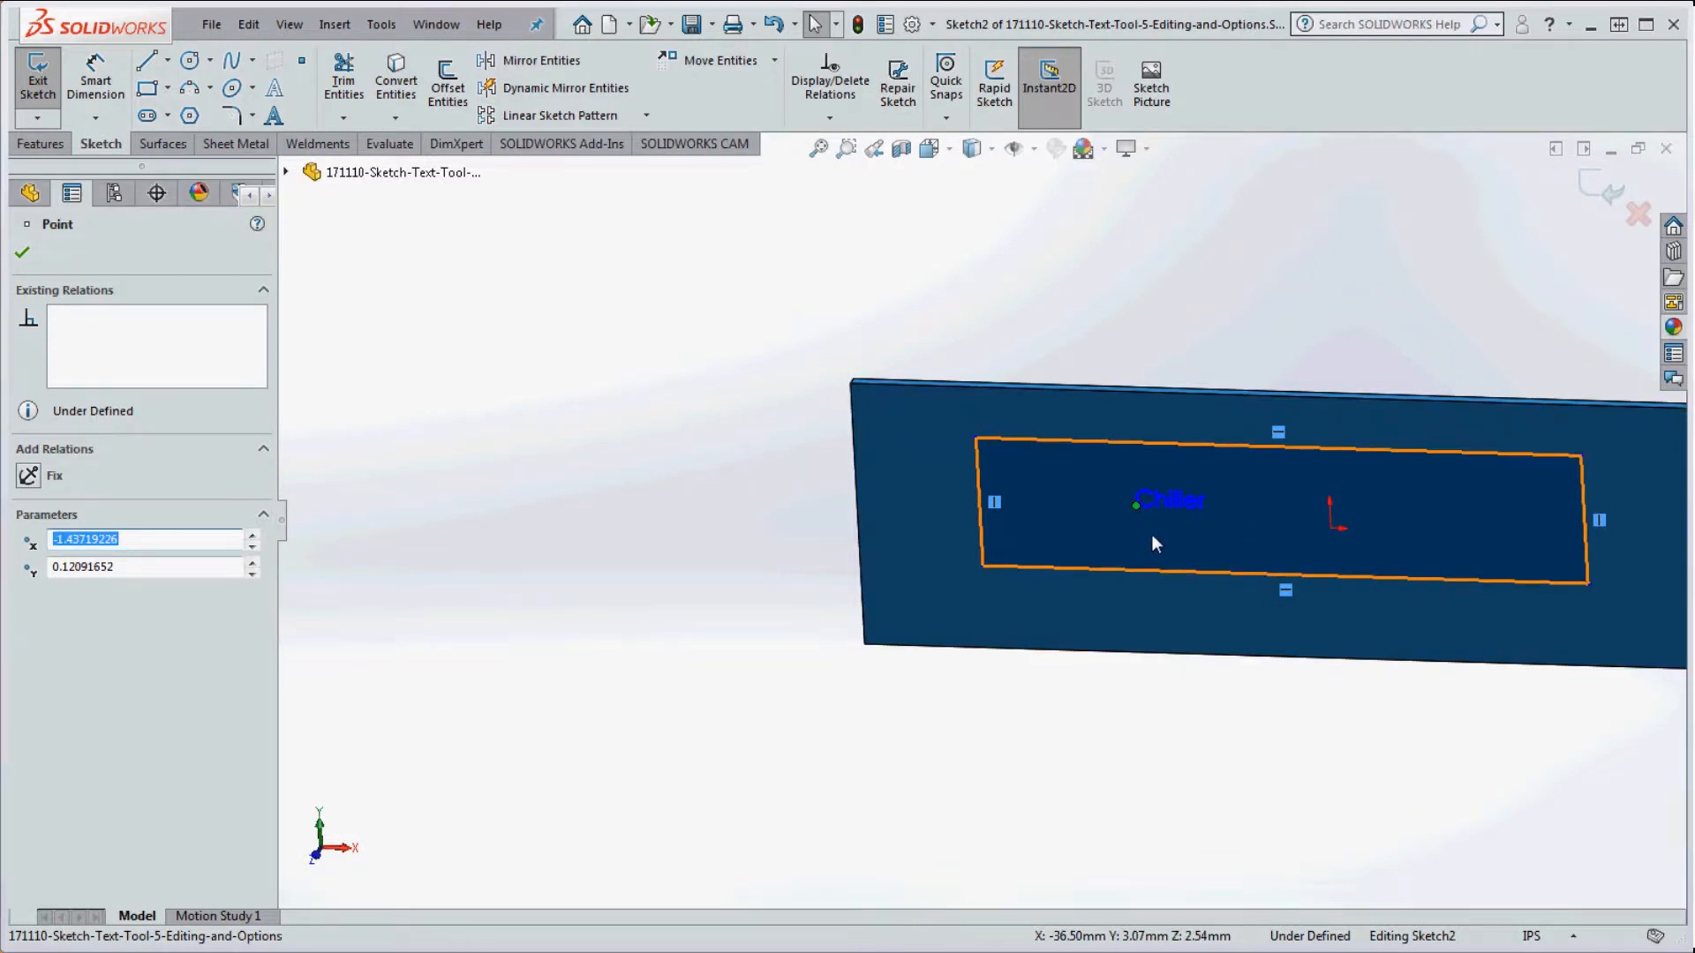
{"action": "left_click", "coordinate": [22, 255]}
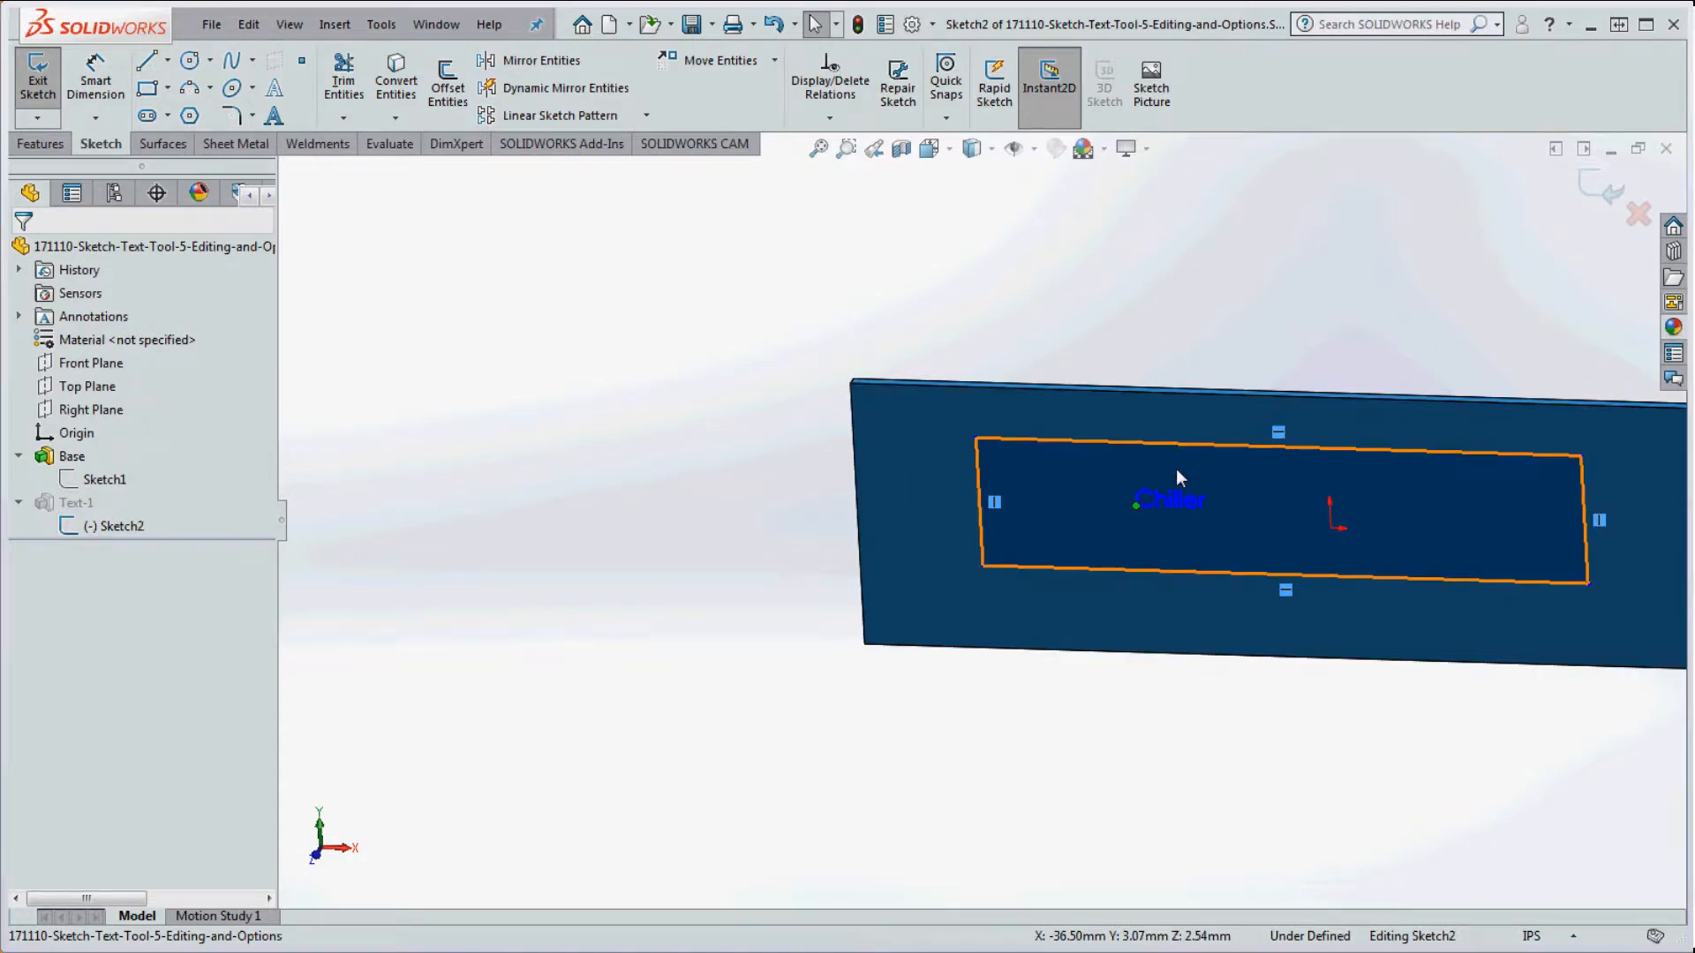
{"action": "scroll", "coordinate": [1174, 517], "scroll_direction": "down", "scroll_amount": 5}
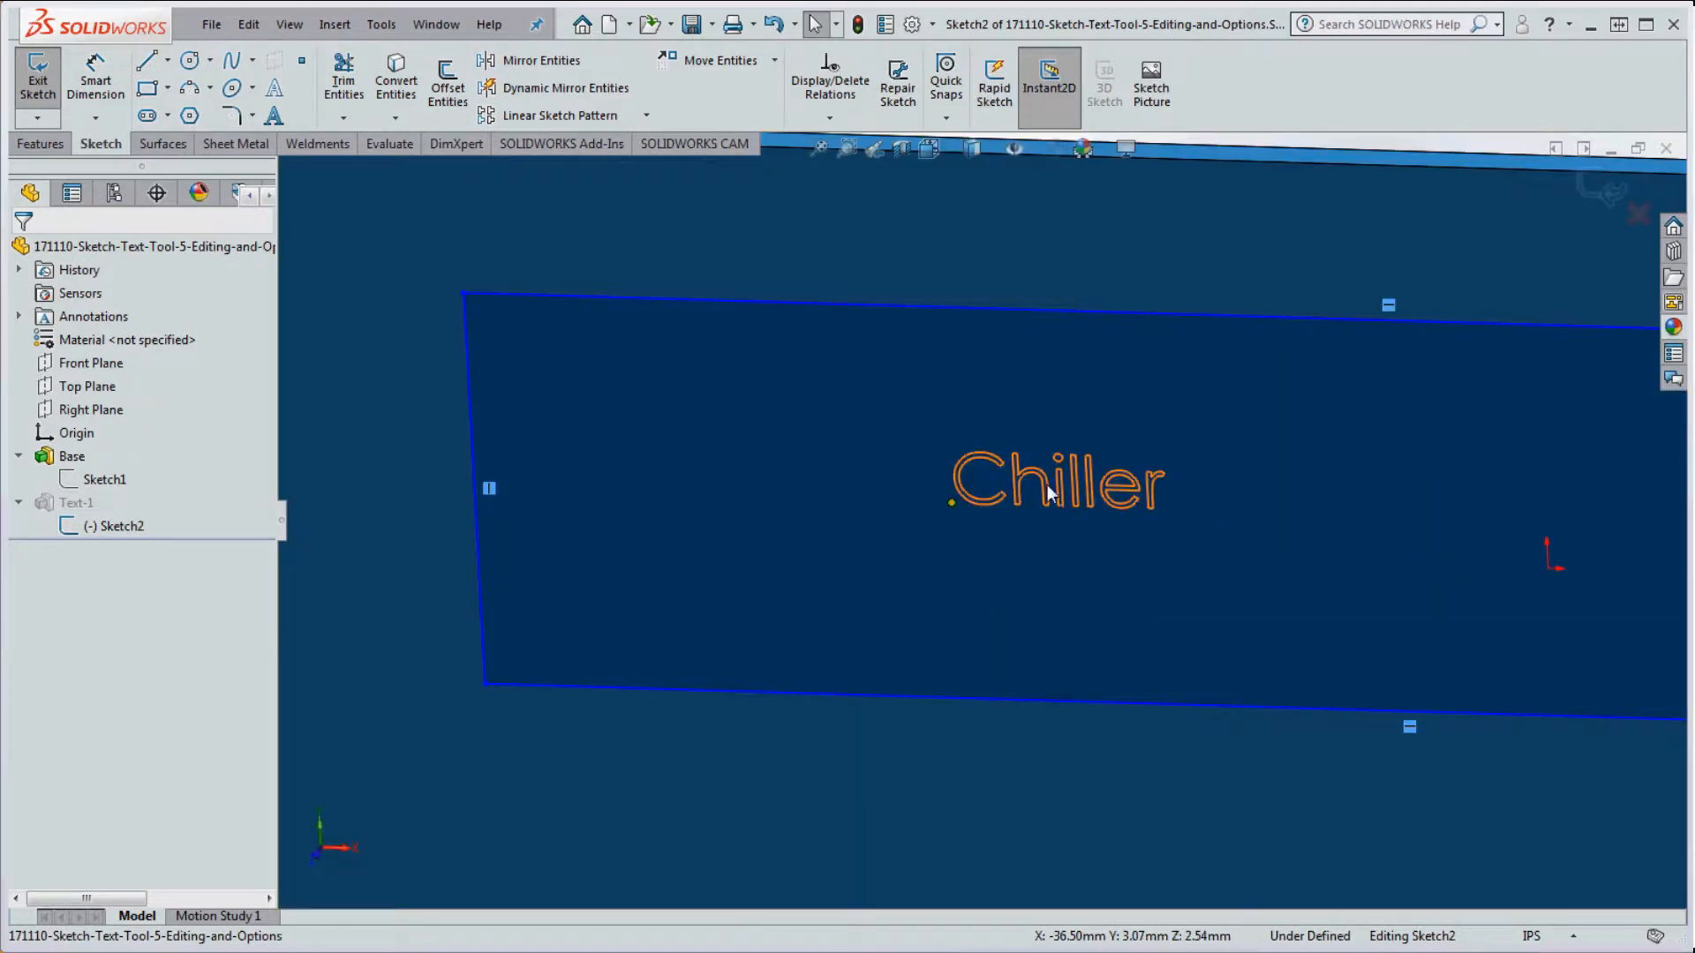
{"action": "scroll", "coordinate": [1038, 493], "scroll_direction": "down", "scroll_amount": 5}
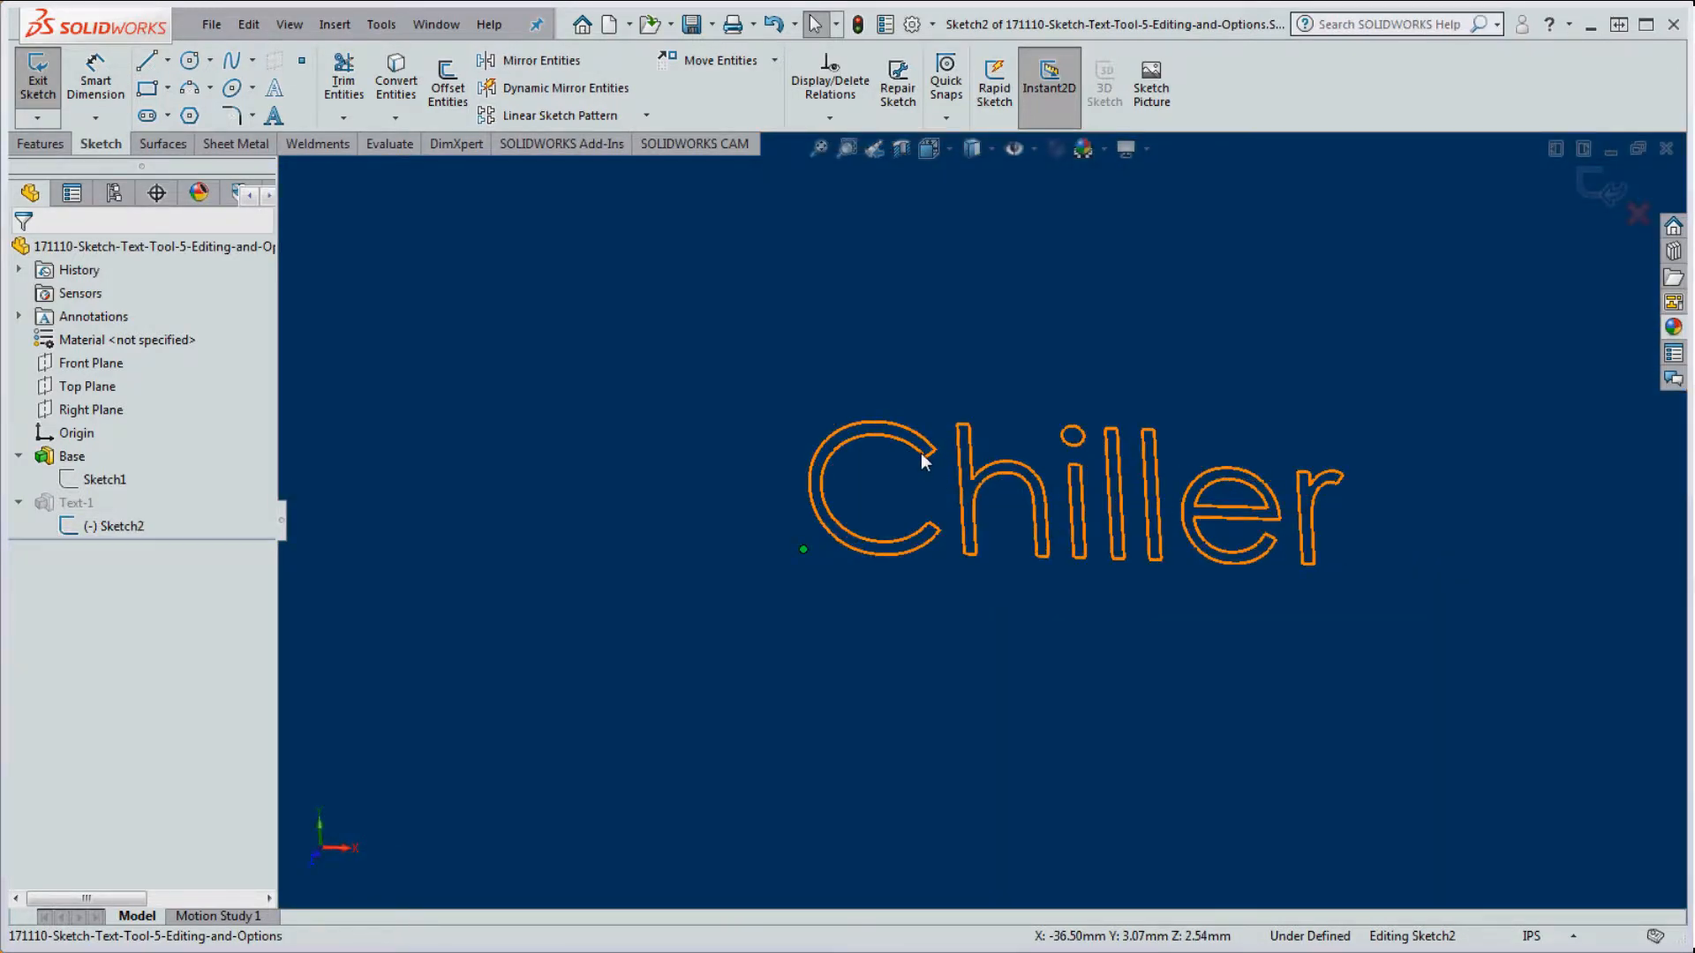
{"action": "scroll", "coordinate": [925, 457], "scroll_direction": "up", "scroll_amount": 8}
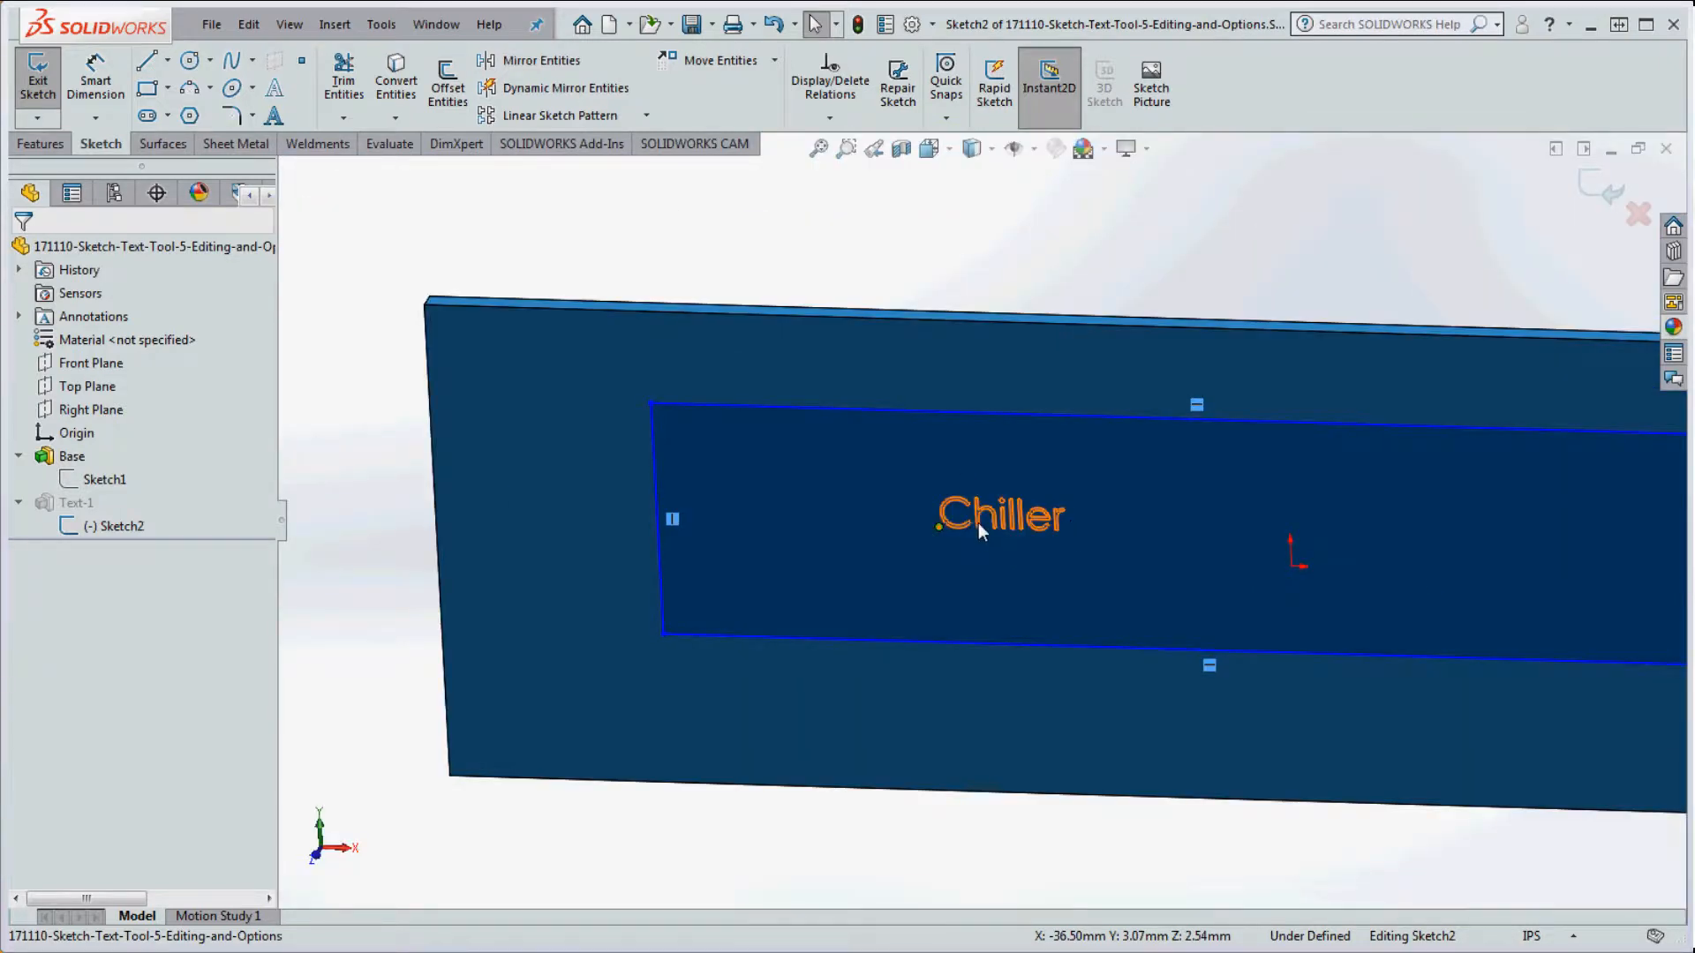
{"action": "scroll", "coordinate": [979, 523], "scroll_direction": "down", "scroll_amount": 6}
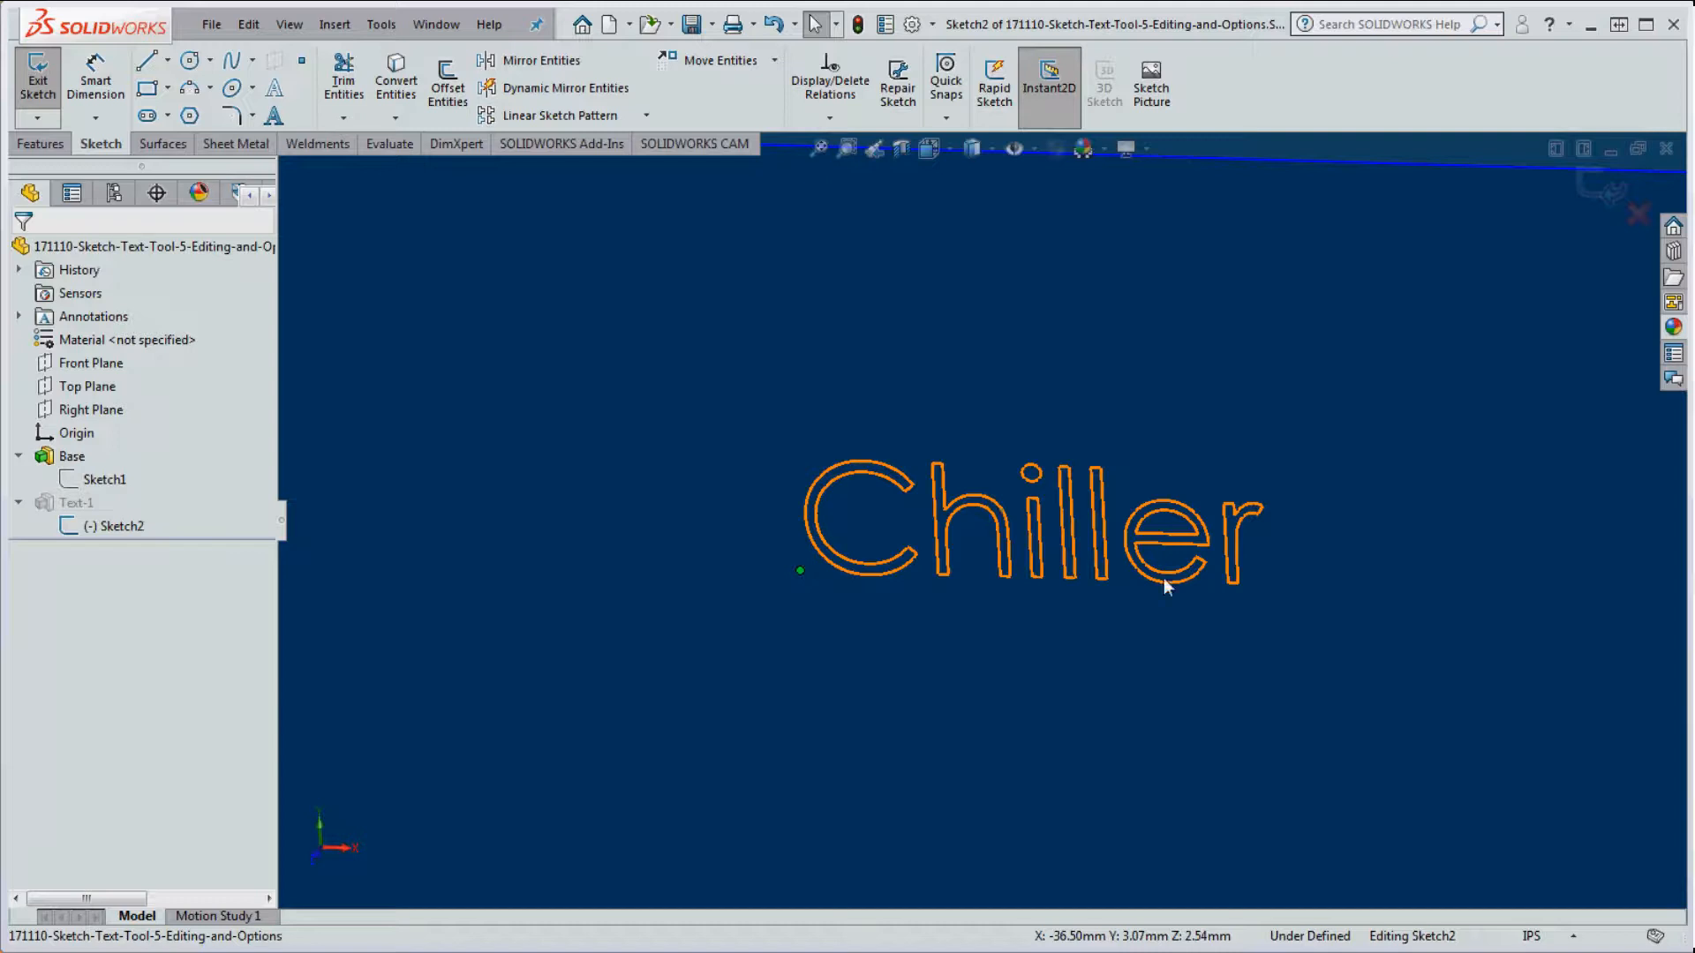
{"action": "scroll", "coordinate": [1165, 584], "scroll_direction": "up", "scroll_amount": 8}
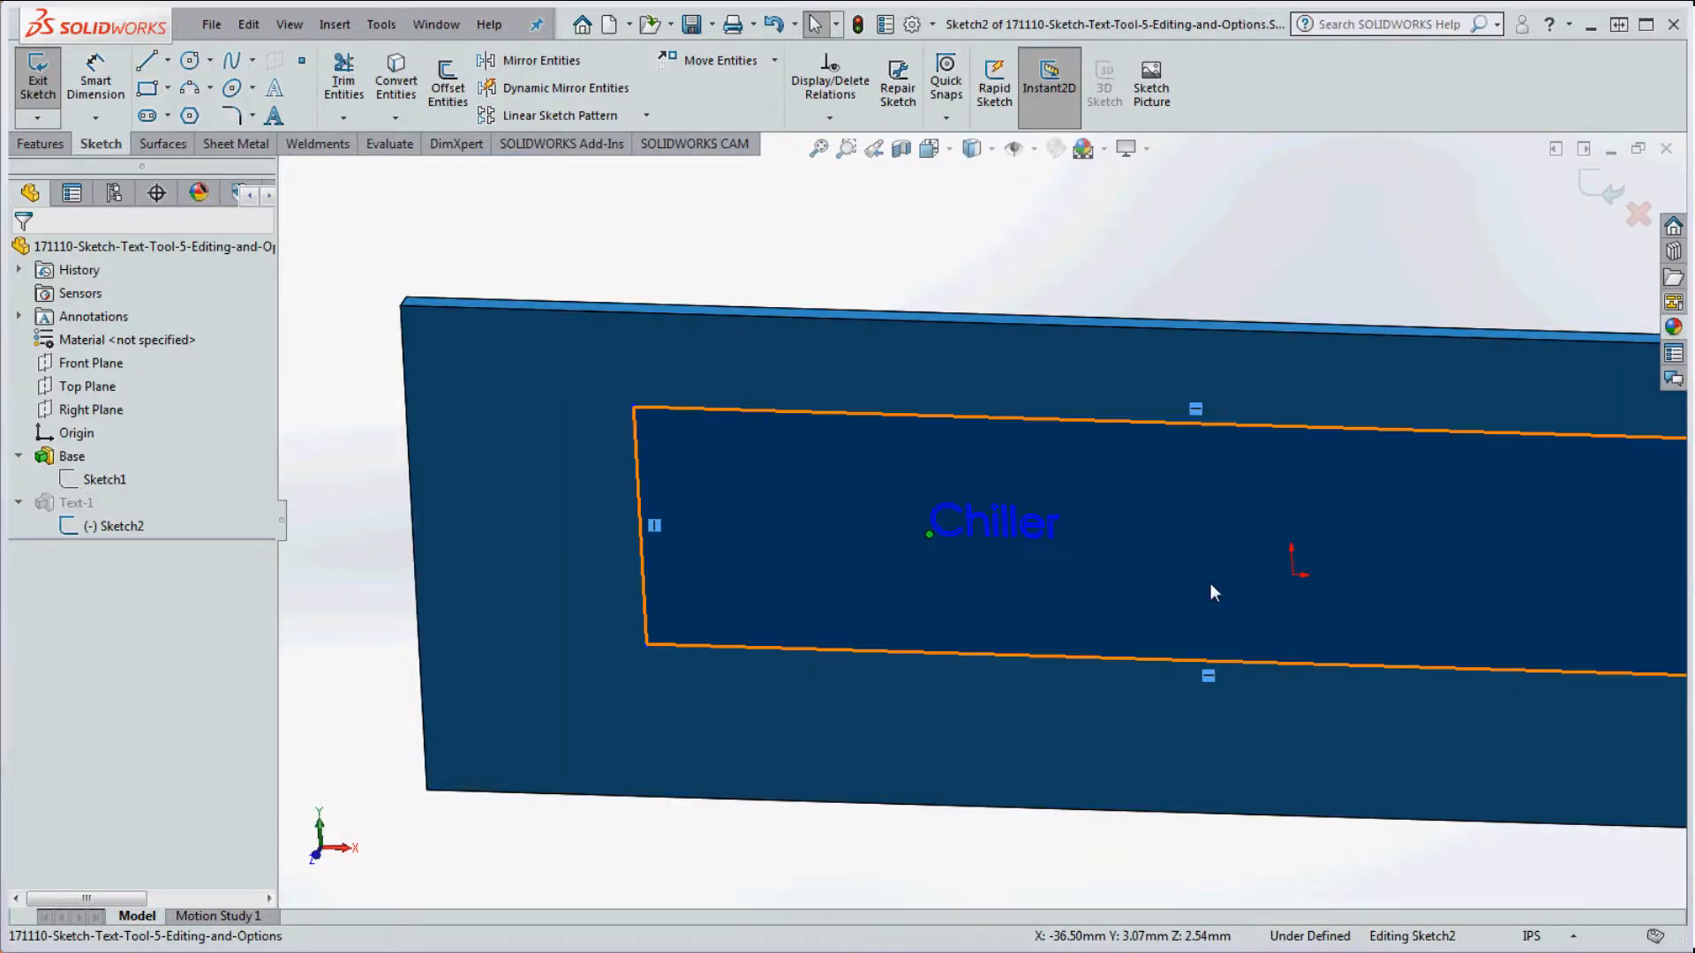
{"action": "left_click", "coordinate": [854, 27]}
Step: Rebuild anyway despite the sketch error, then inspect and close the Text-1 extrusion settings
{"action": "left_click", "coordinate": [692, 482]}
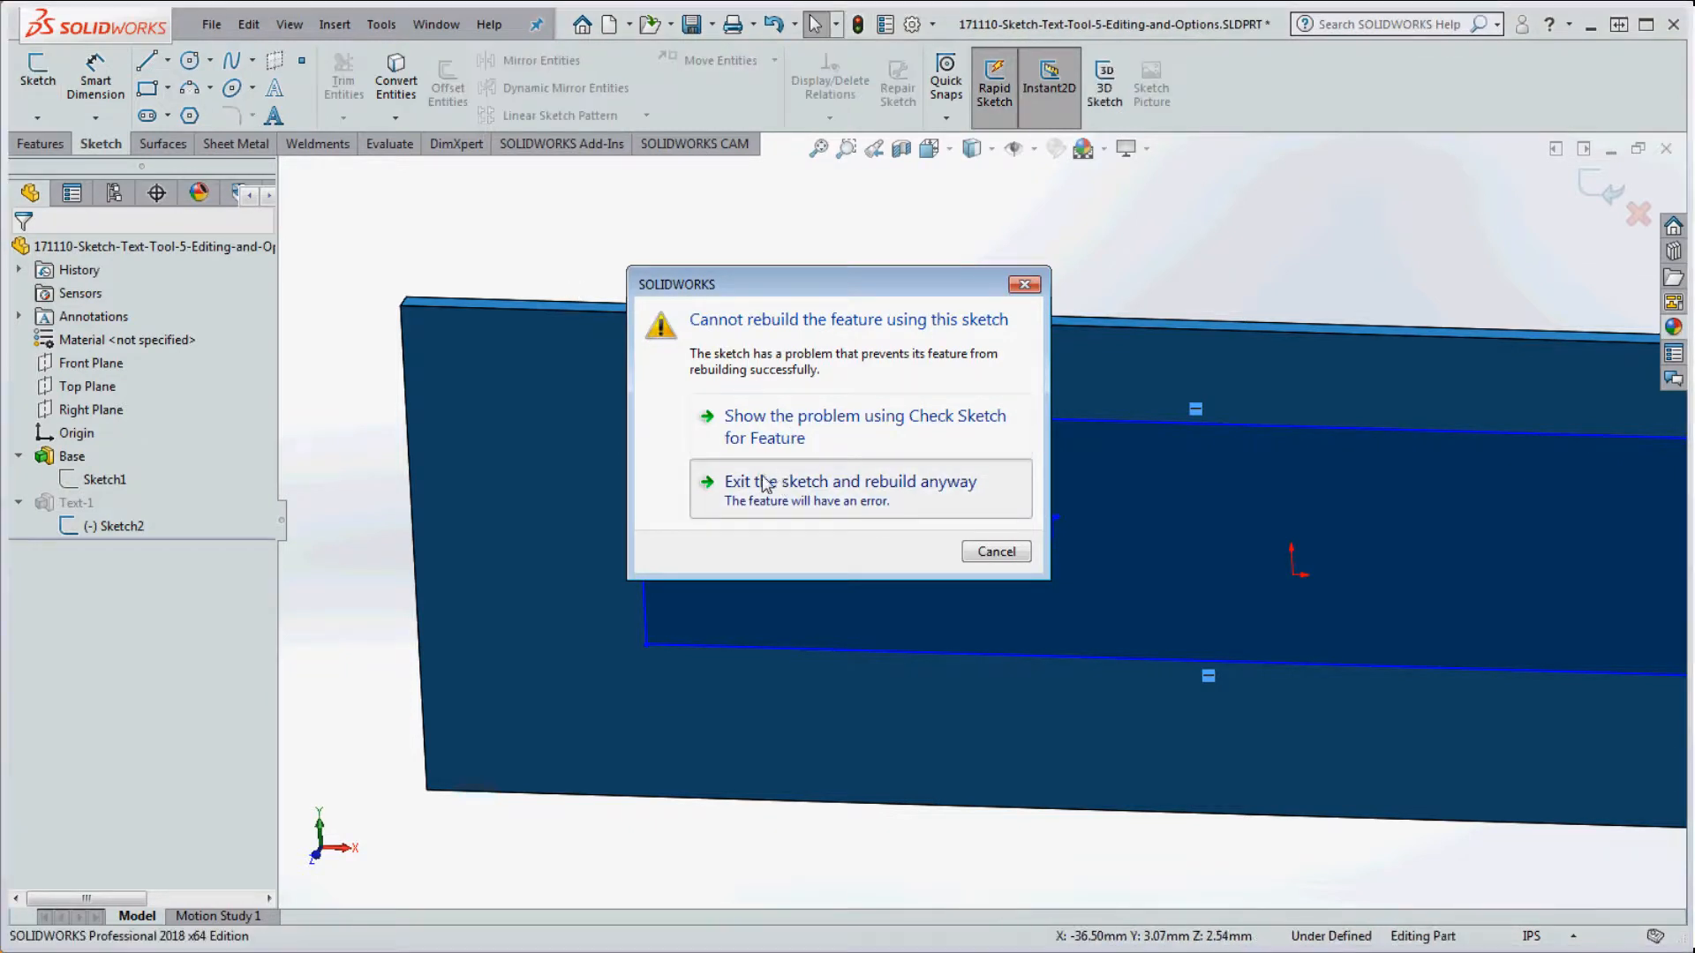
{"action": "right_click", "coordinate": [89, 504]}
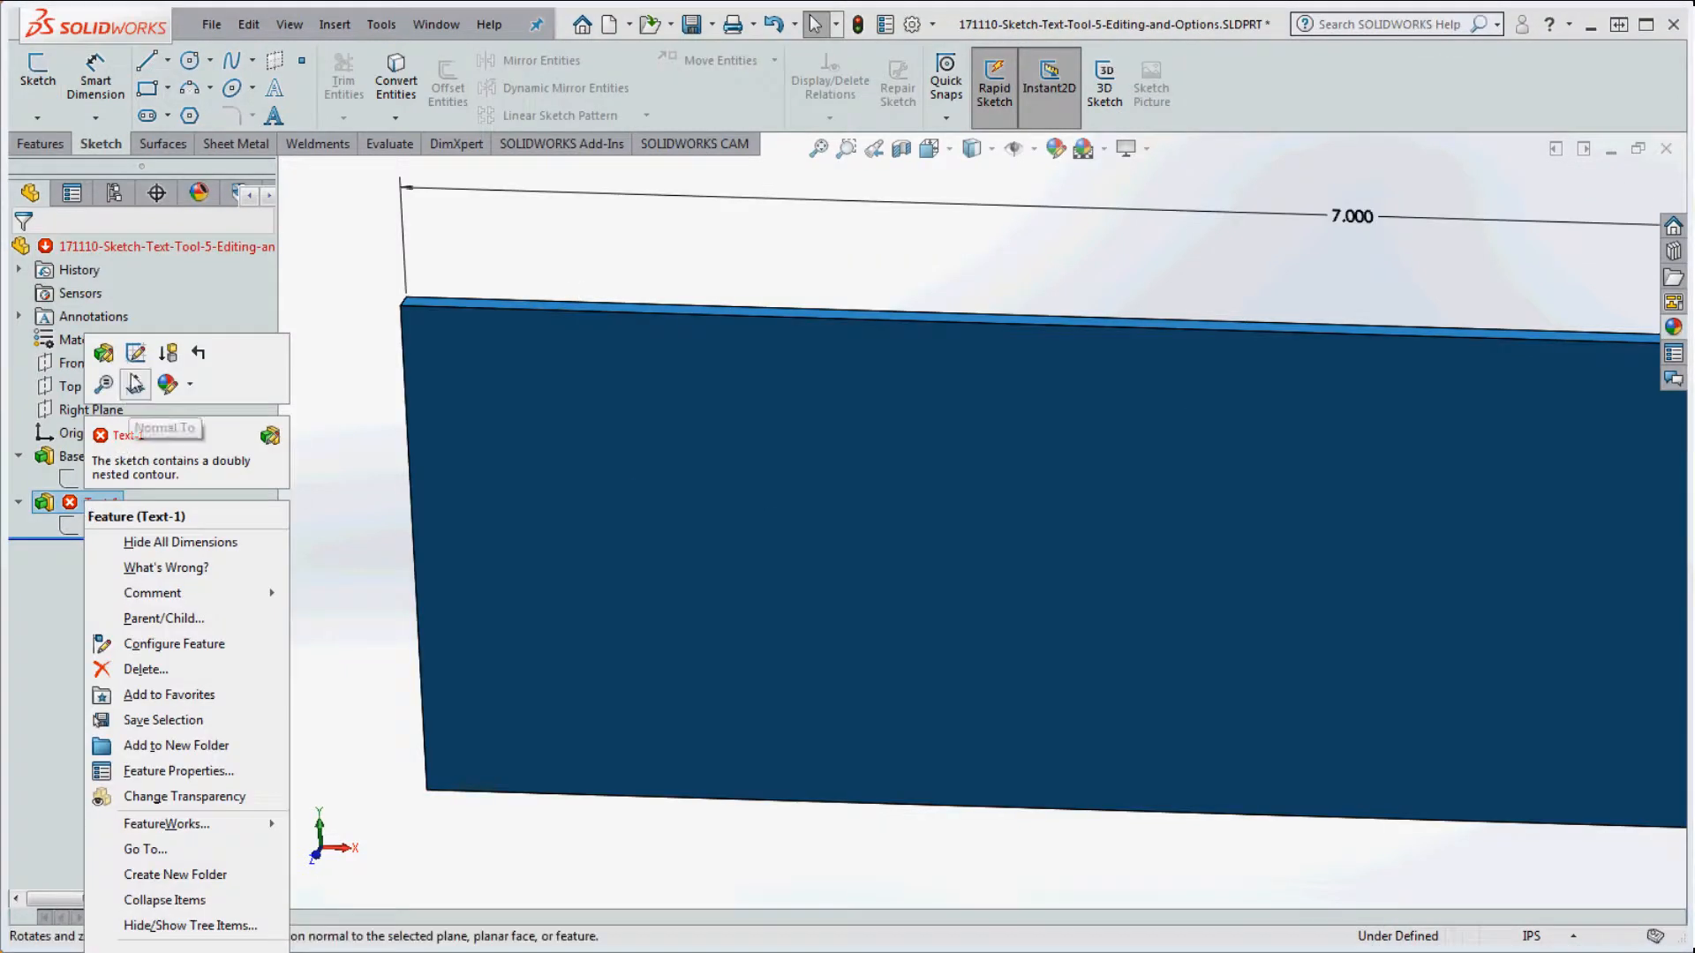
{"action": "left_click", "coordinate": [103, 354]}
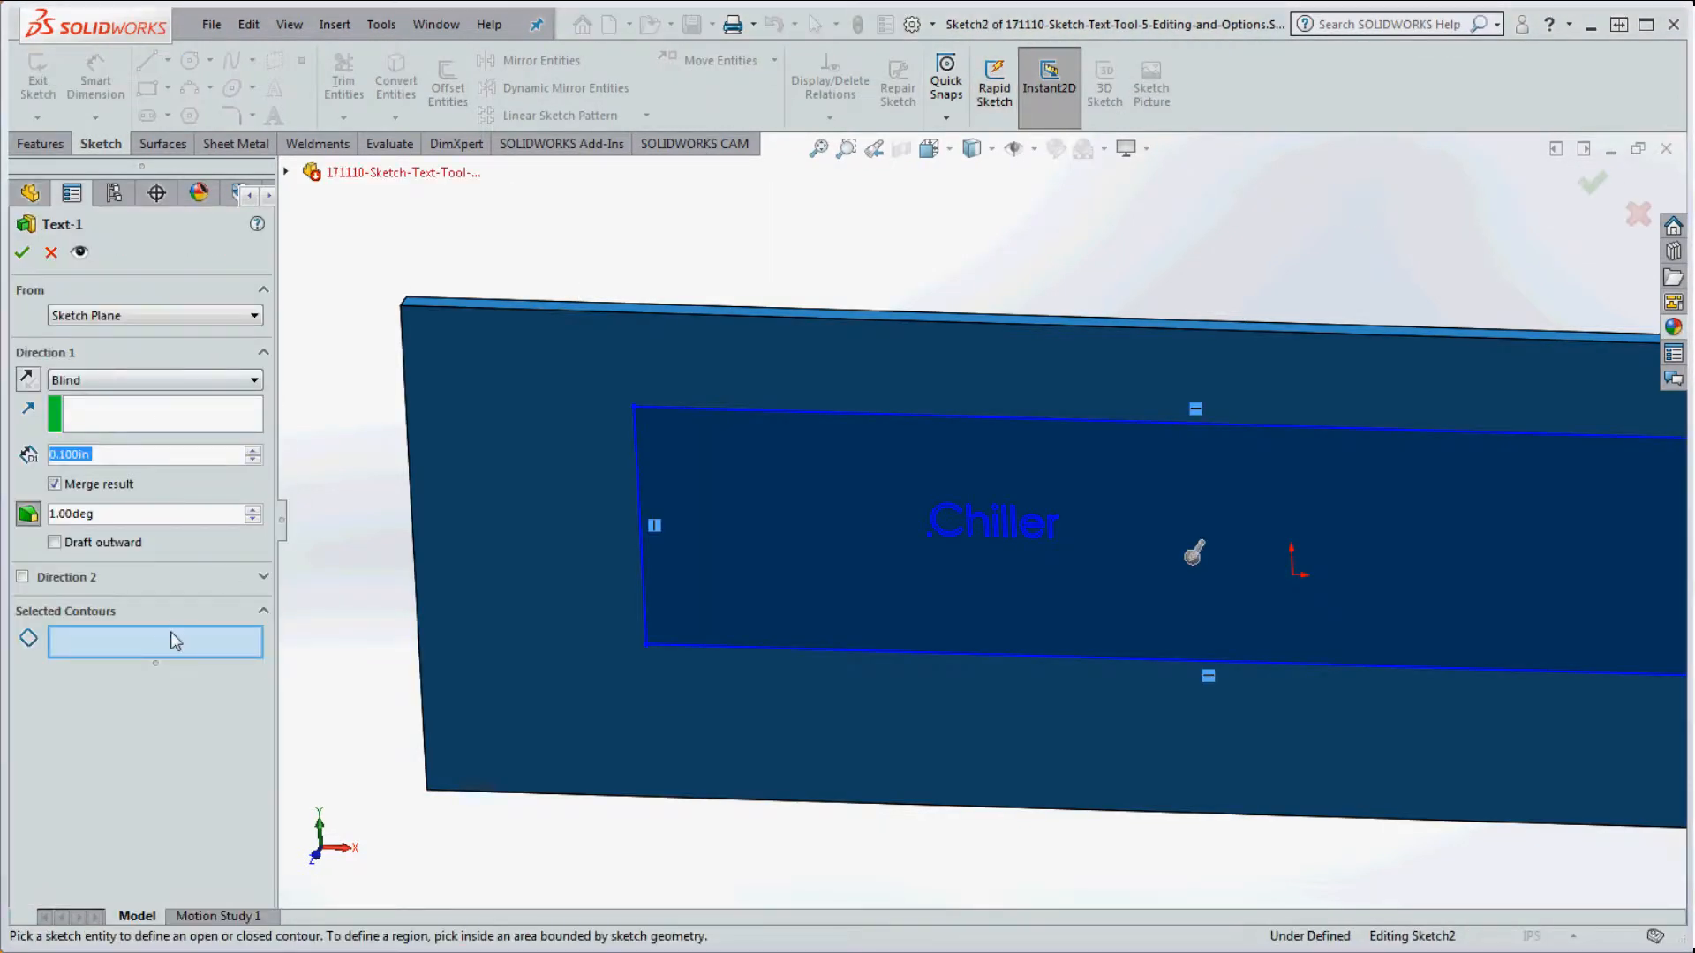
{"action": "scroll", "coordinate": [976, 512], "scroll_direction": "down", "scroll_amount": 5}
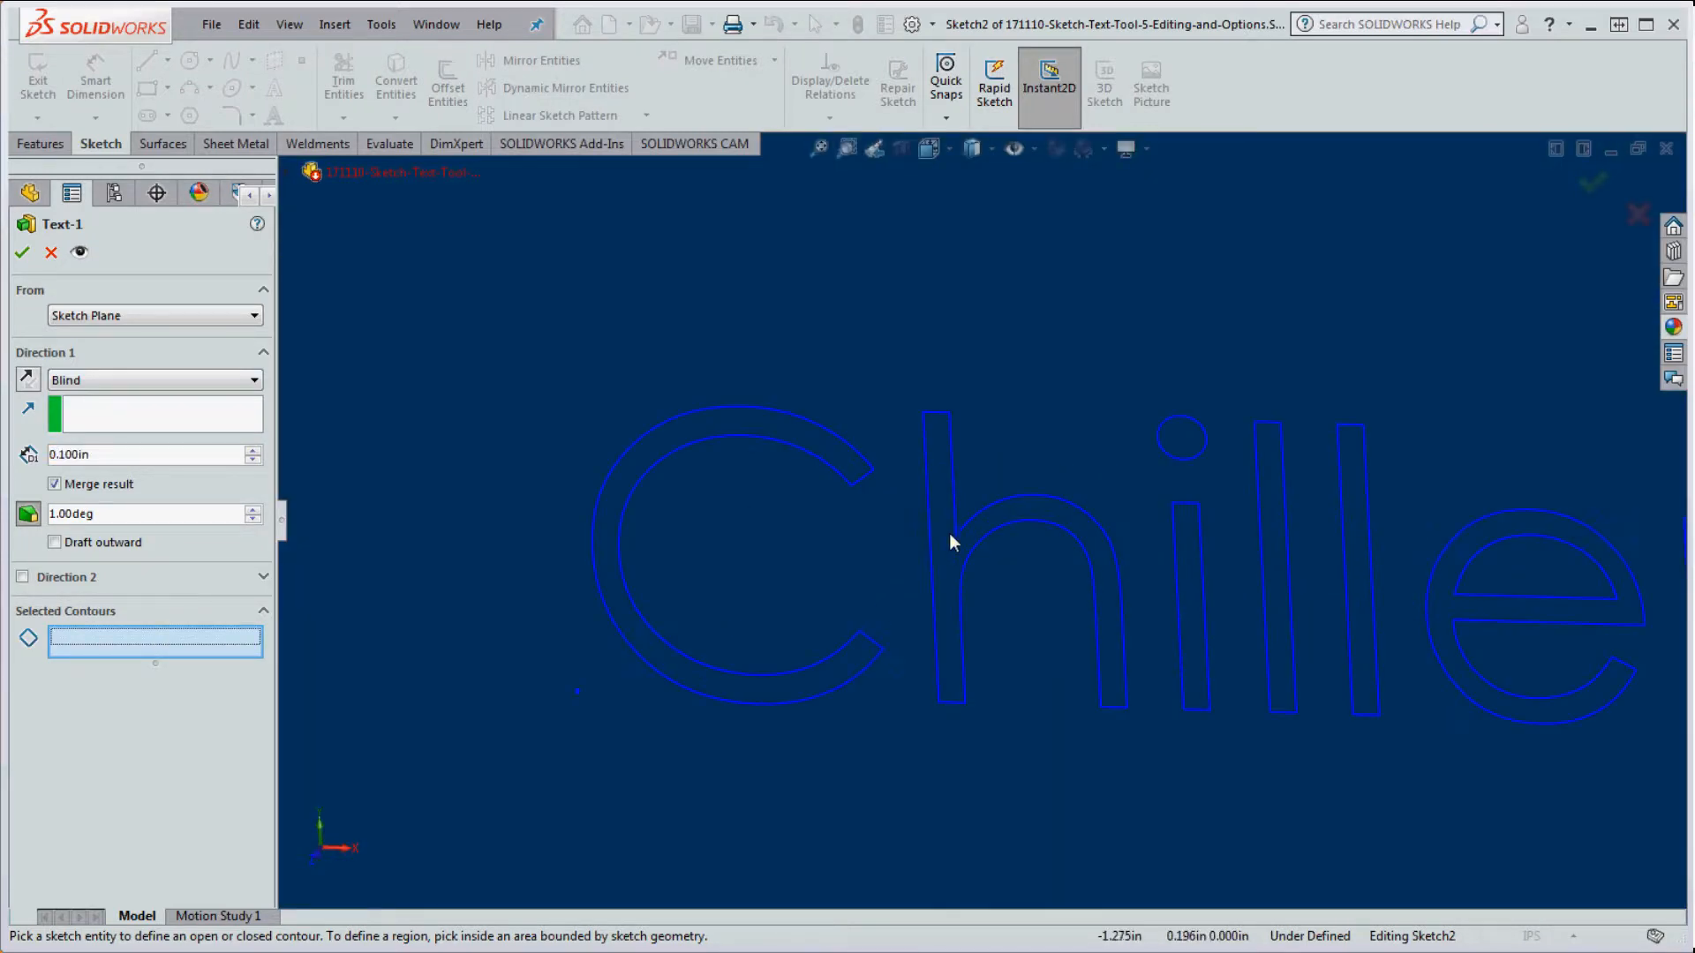
{"action": "scroll", "coordinate": [1029, 530], "scroll_direction": "up", "scroll_amount": 5}
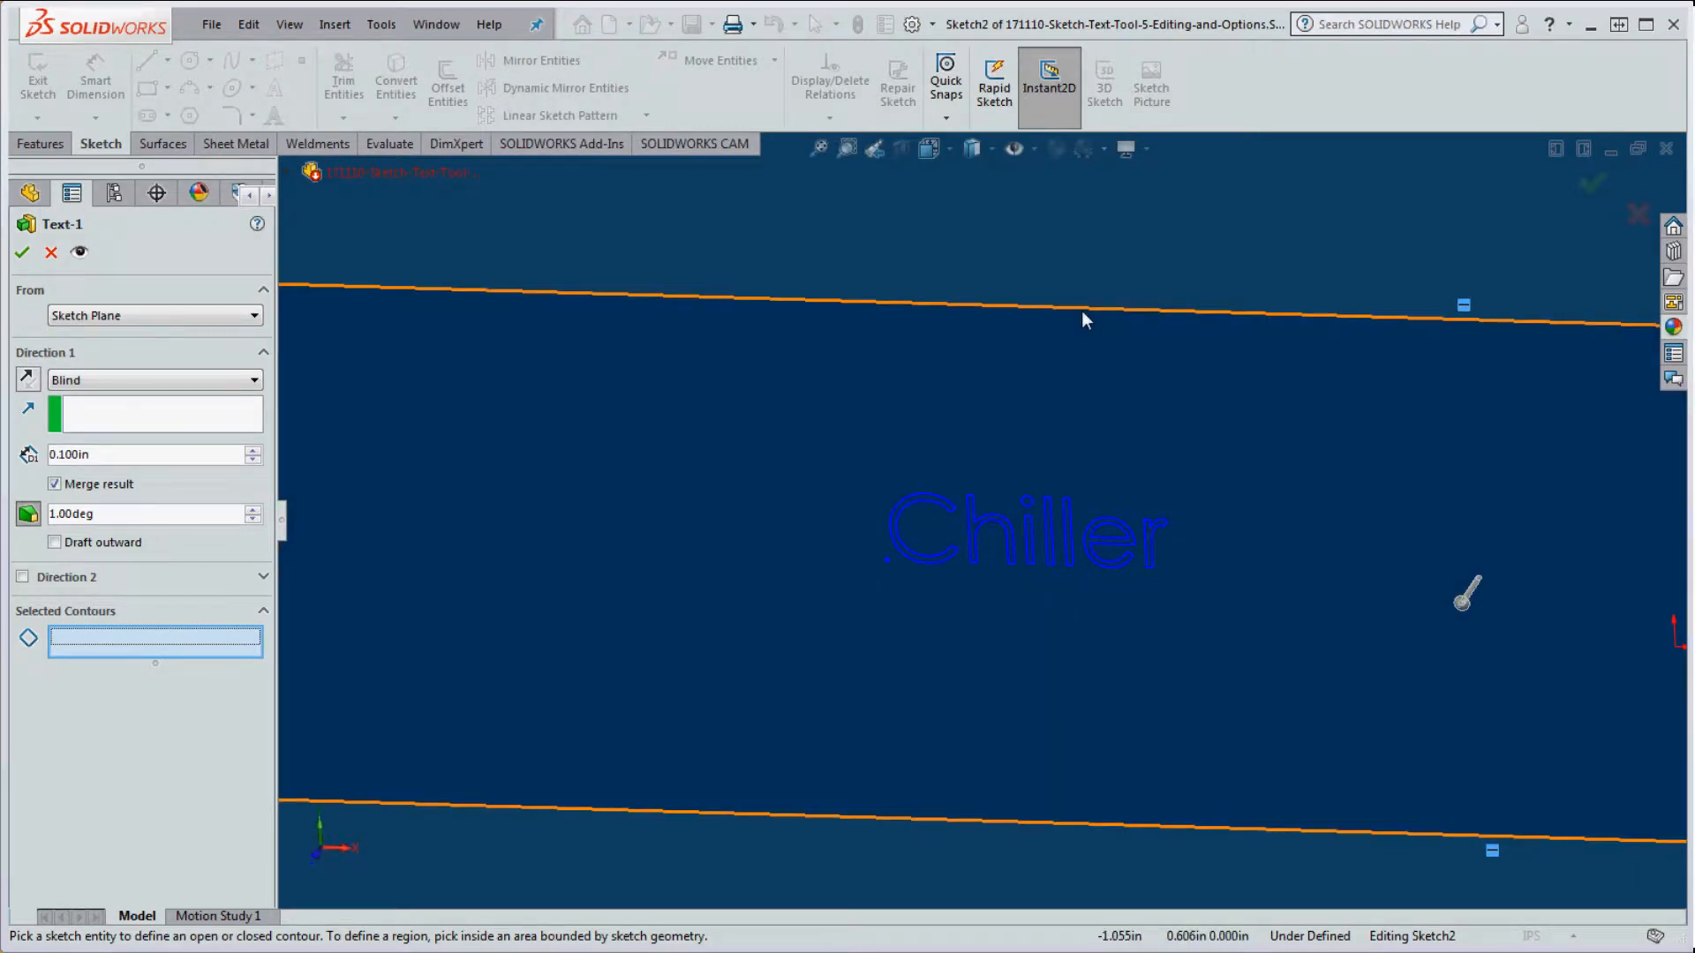
{"action": "scroll", "coordinate": [1009, 554], "scroll_direction": "up", "scroll_amount": 5}
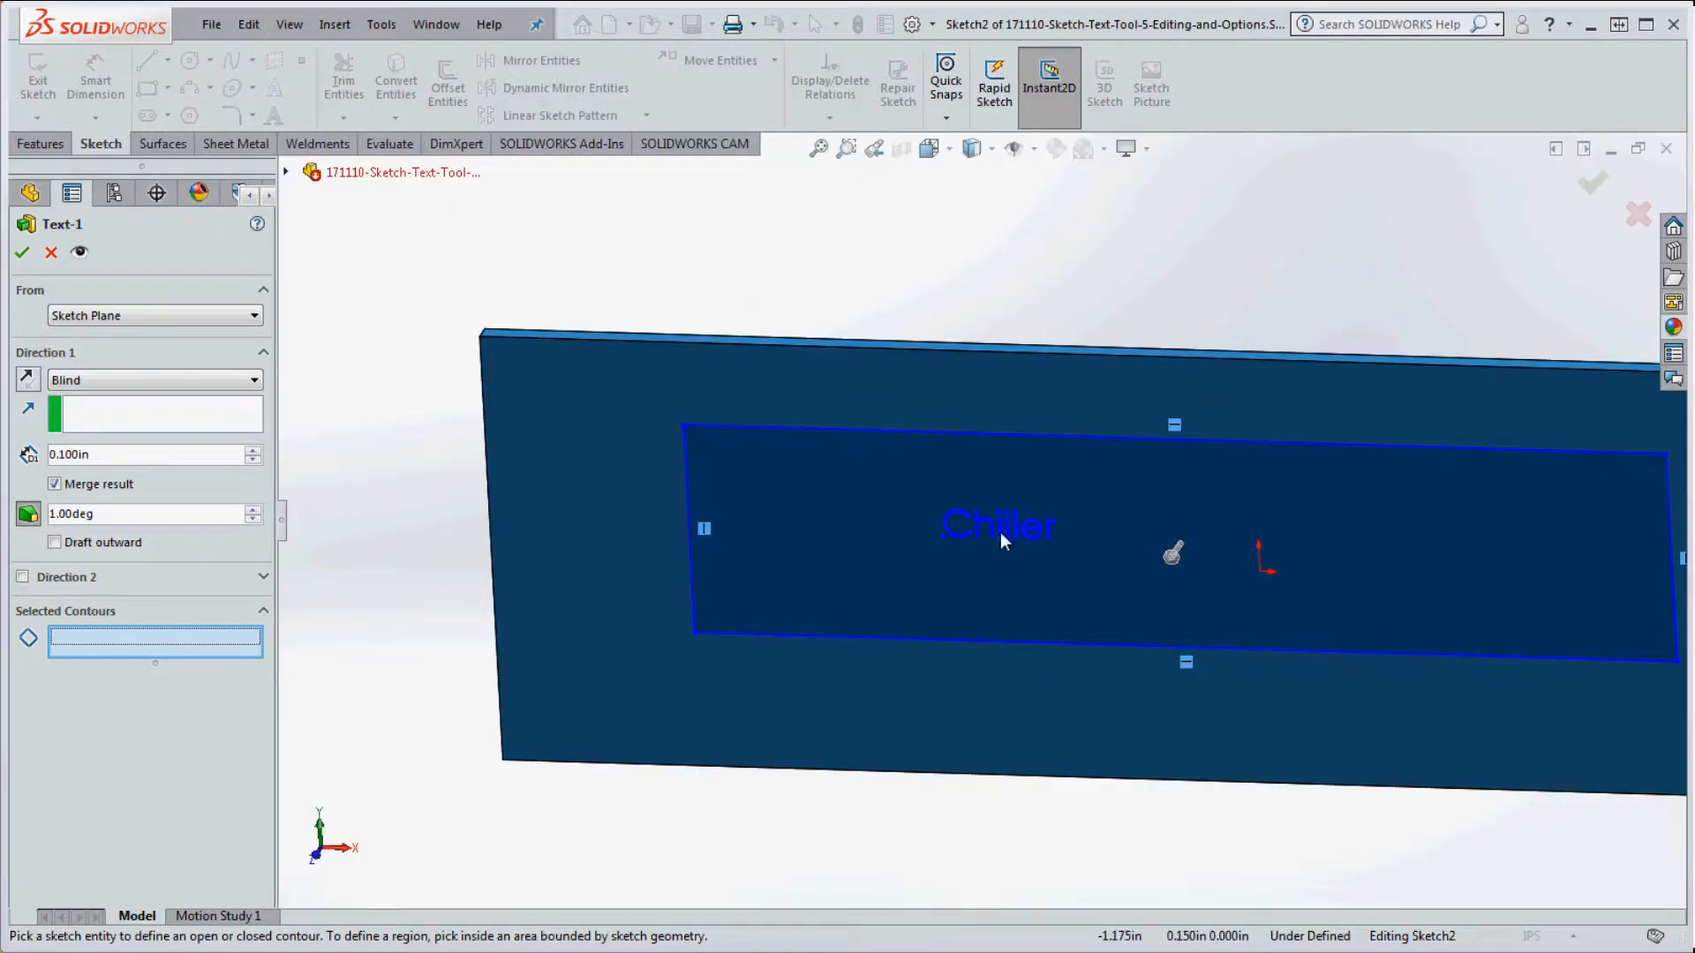
{"action": "scroll", "coordinate": [1003, 526], "scroll_direction": "down", "scroll_amount": 3}
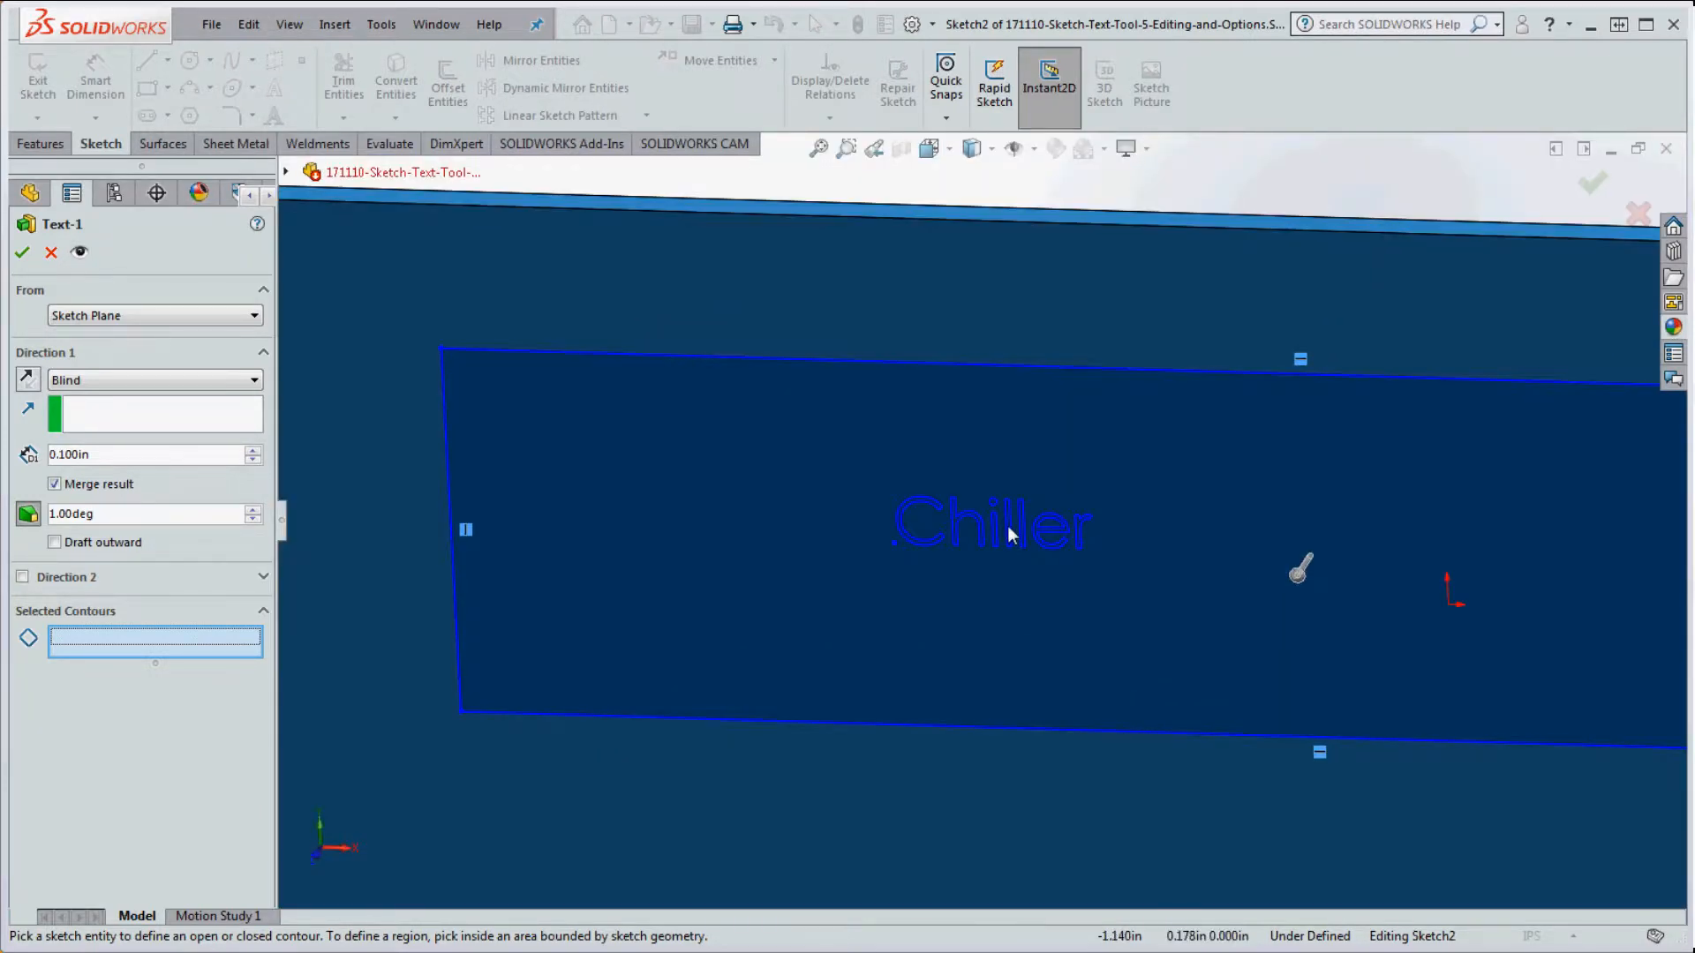
{"action": "scroll", "coordinate": [1008, 524], "scroll_direction": "up", "scroll_amount": 2}
{"action": "scroll", "coordinate": [1027, 527], "scroll_direction": "down", "scroll_amount": 1}
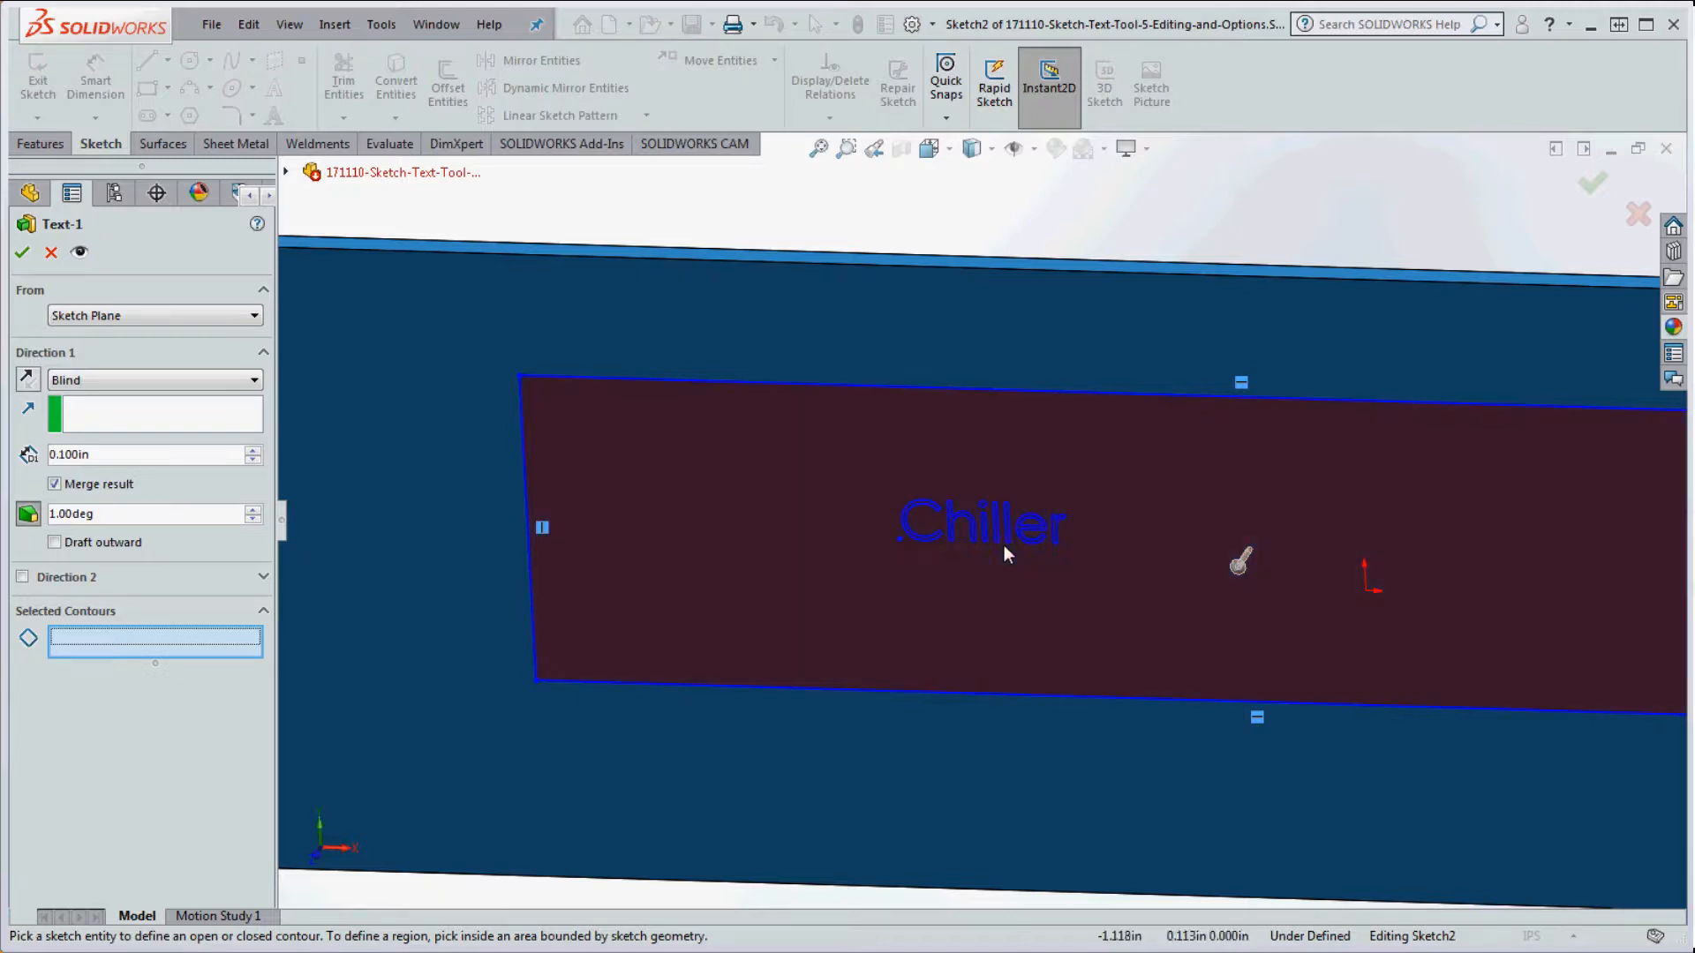
{"action": "scroll", "coordinate": [1003, 543], "scroll_direction": "up", "scroll_amount": 2}
{"action": "scroll", "coordinate": [998, 547], "scroll_direction": "down", "scroll_amount": 3}
{"action": "scroll", "coordinate": [1008, 558], "scroll_direction": "up", "scroll_amount": 3}
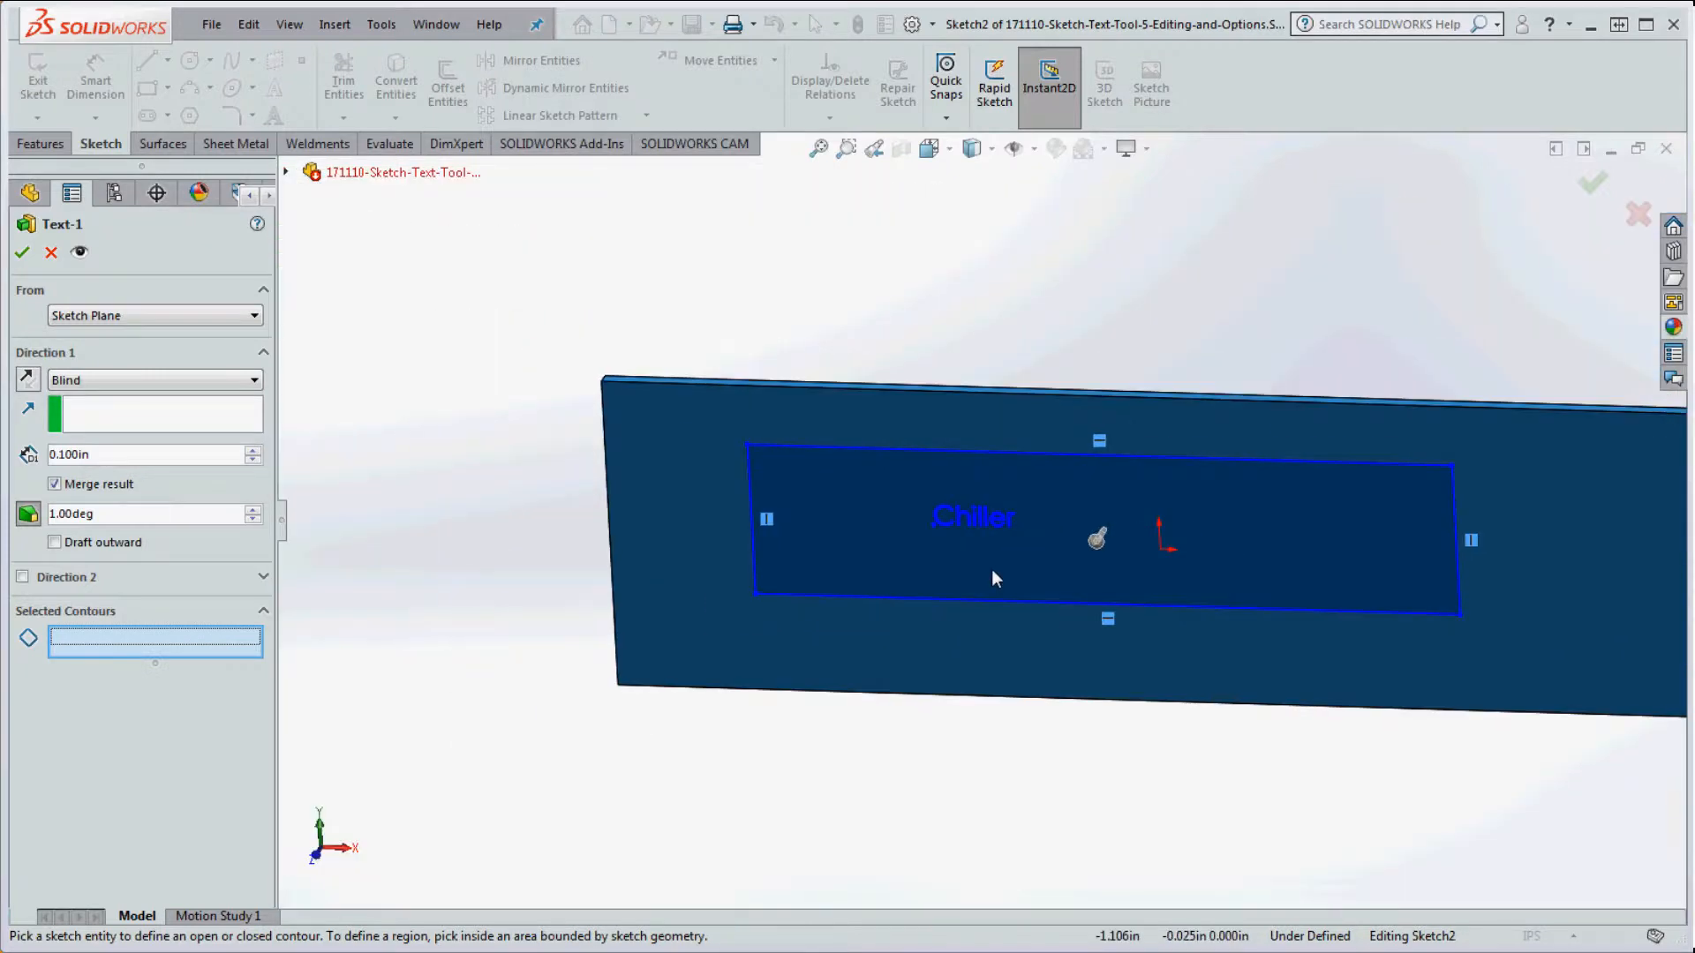
{"action": "left_click", "coordinate": [51, 253]}
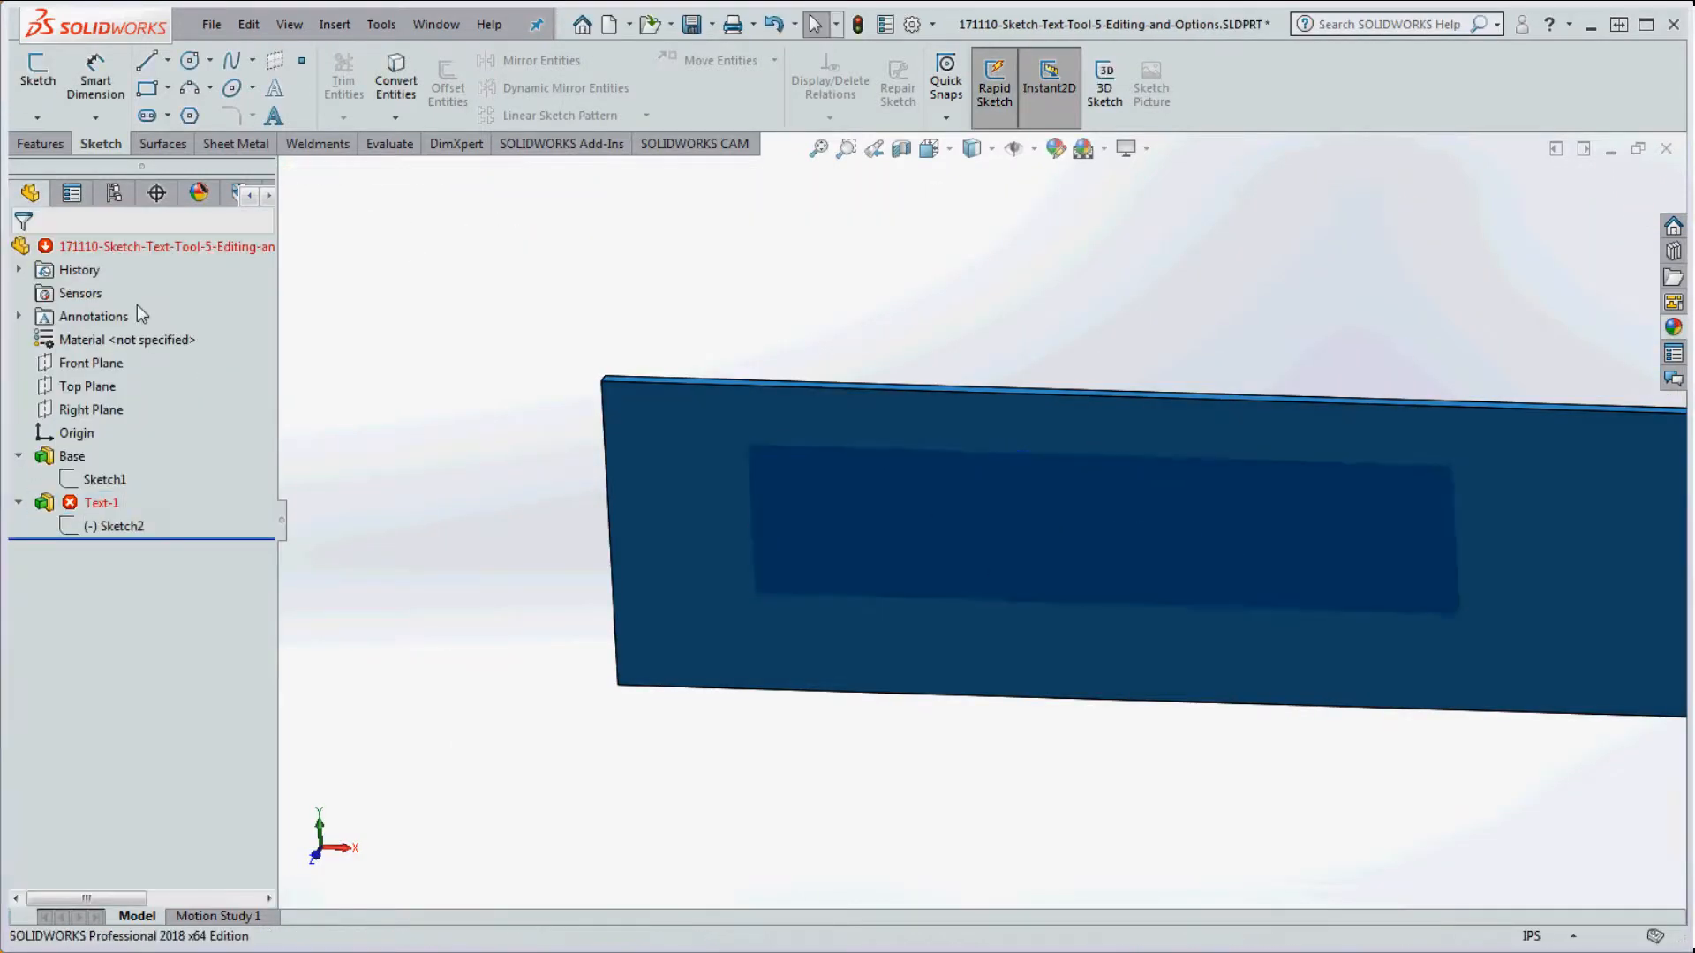
Step: Convert the rectangle's four lines in Sketch2 to construction geometry and rebuild
{"action": "right_click", "coordinate": [121, 527]}
{"action": "left_click", "coordinate": [140, 458]}
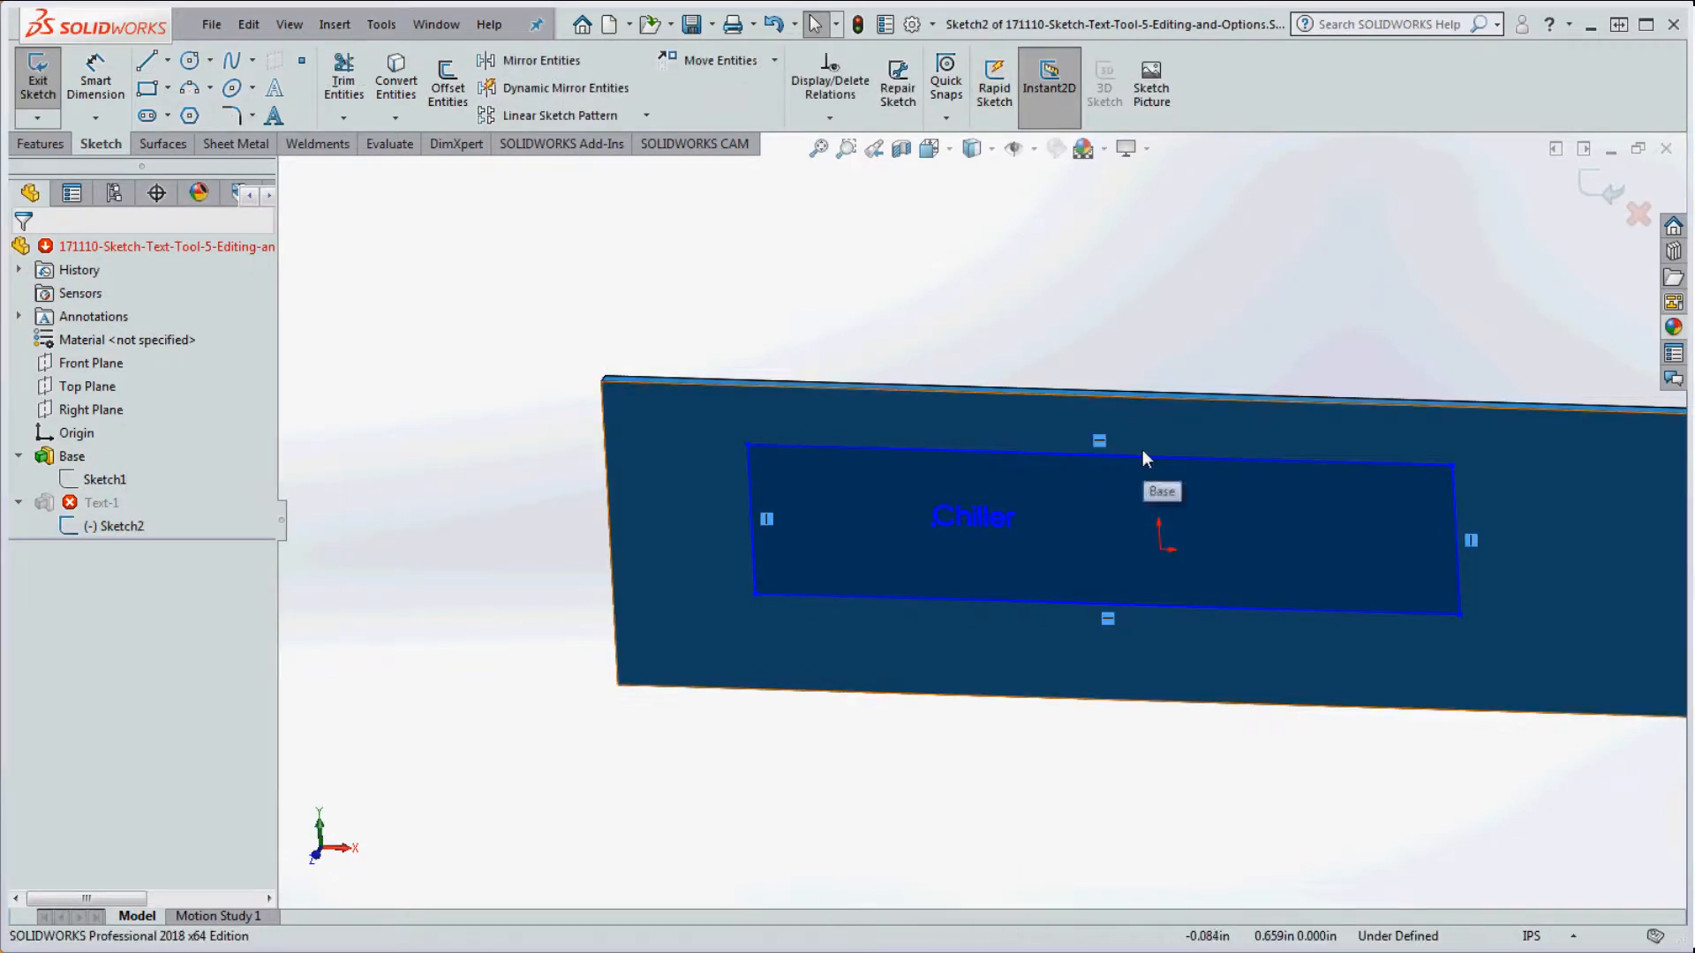
{"action": "left_click", "coordinate": [893, 599]}
{"action": "right_click", "coordinate": [894, 600]}
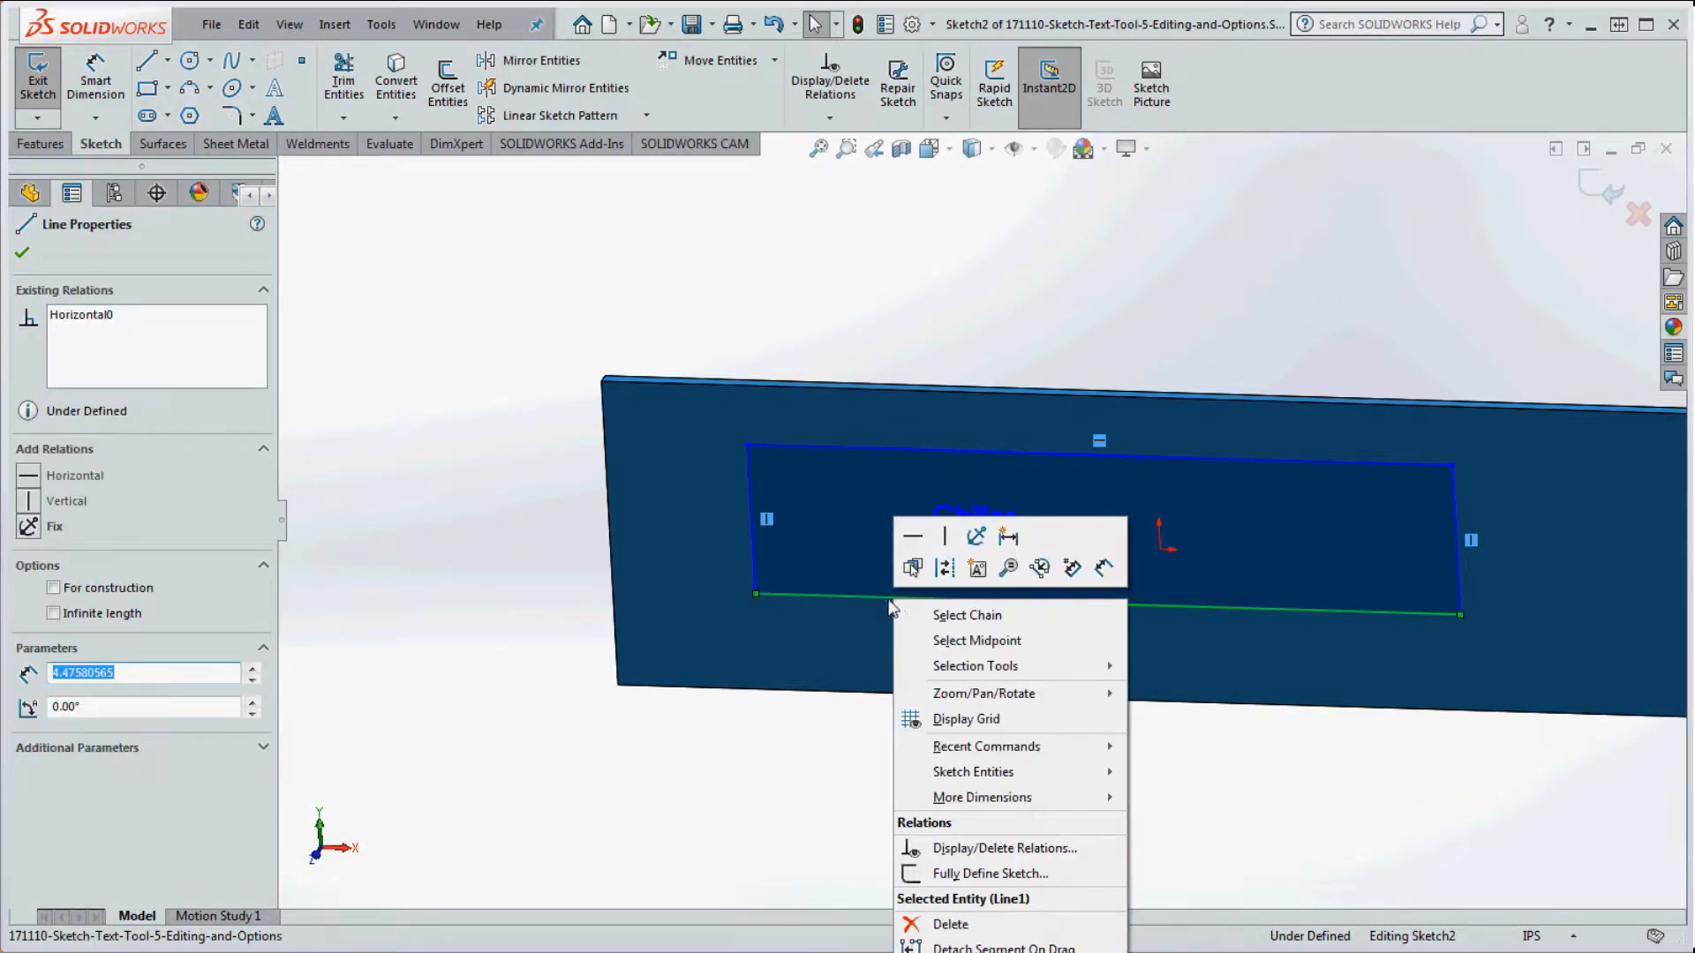
{"action": "left_click", "coordinate": [968, 616]}
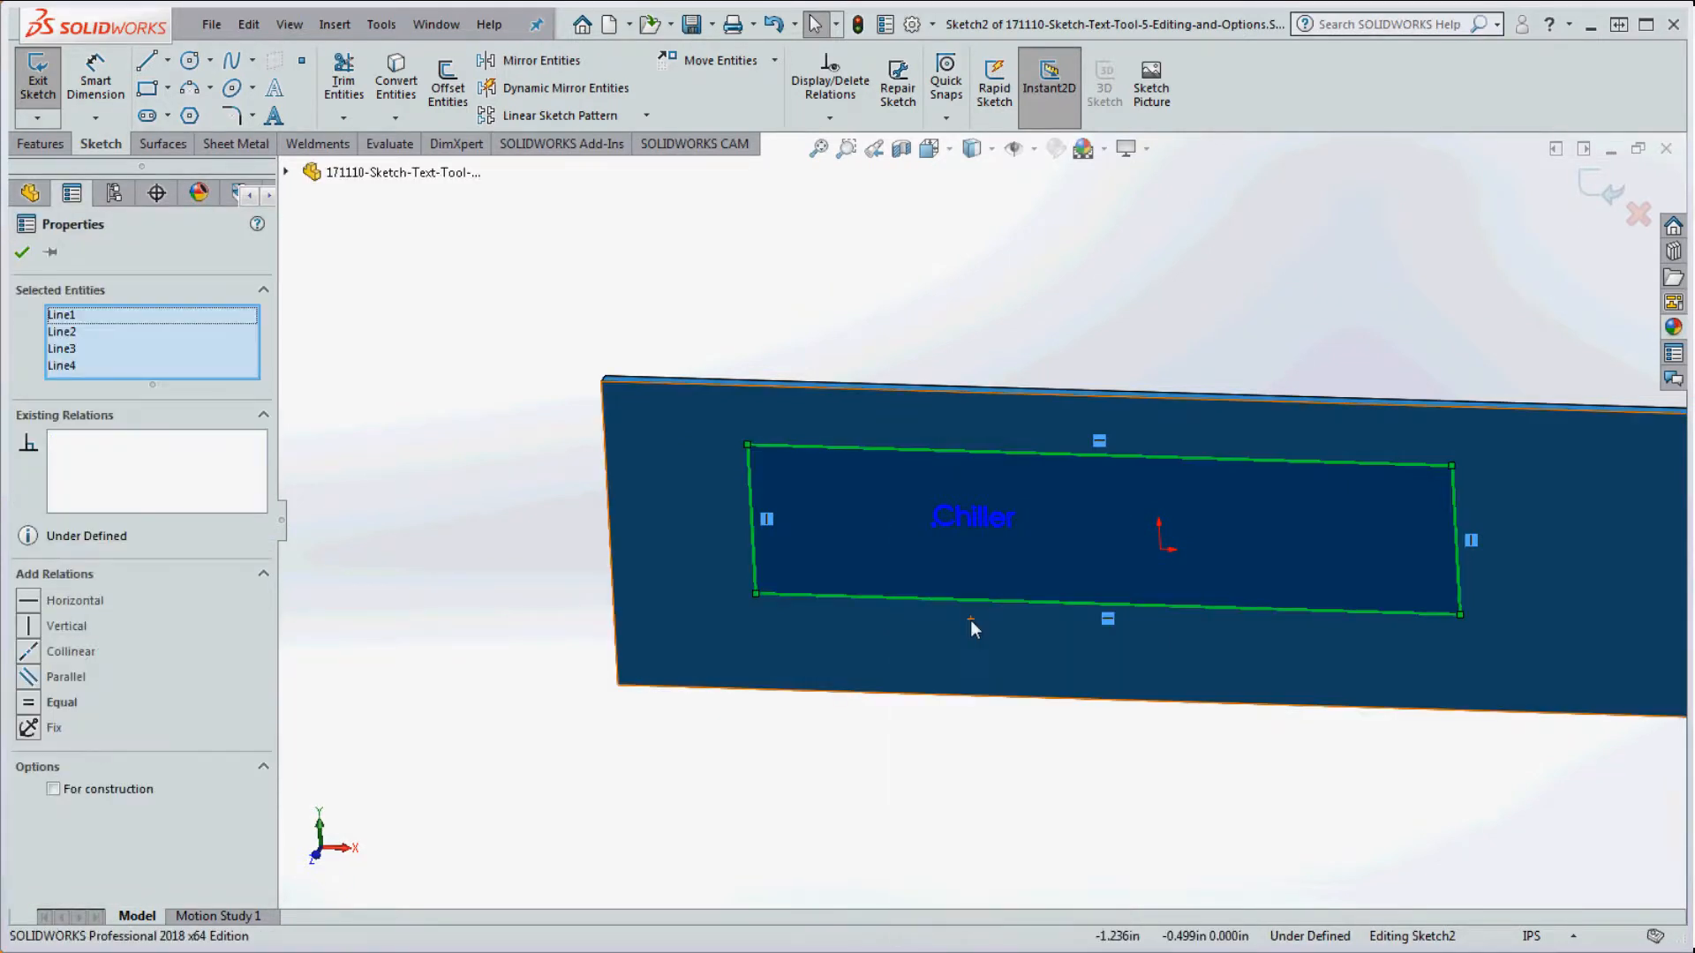
{"action": "left_click", "coordinate": [52, 789]}
{"action": "left_click", "coordinate": [540, 777]}
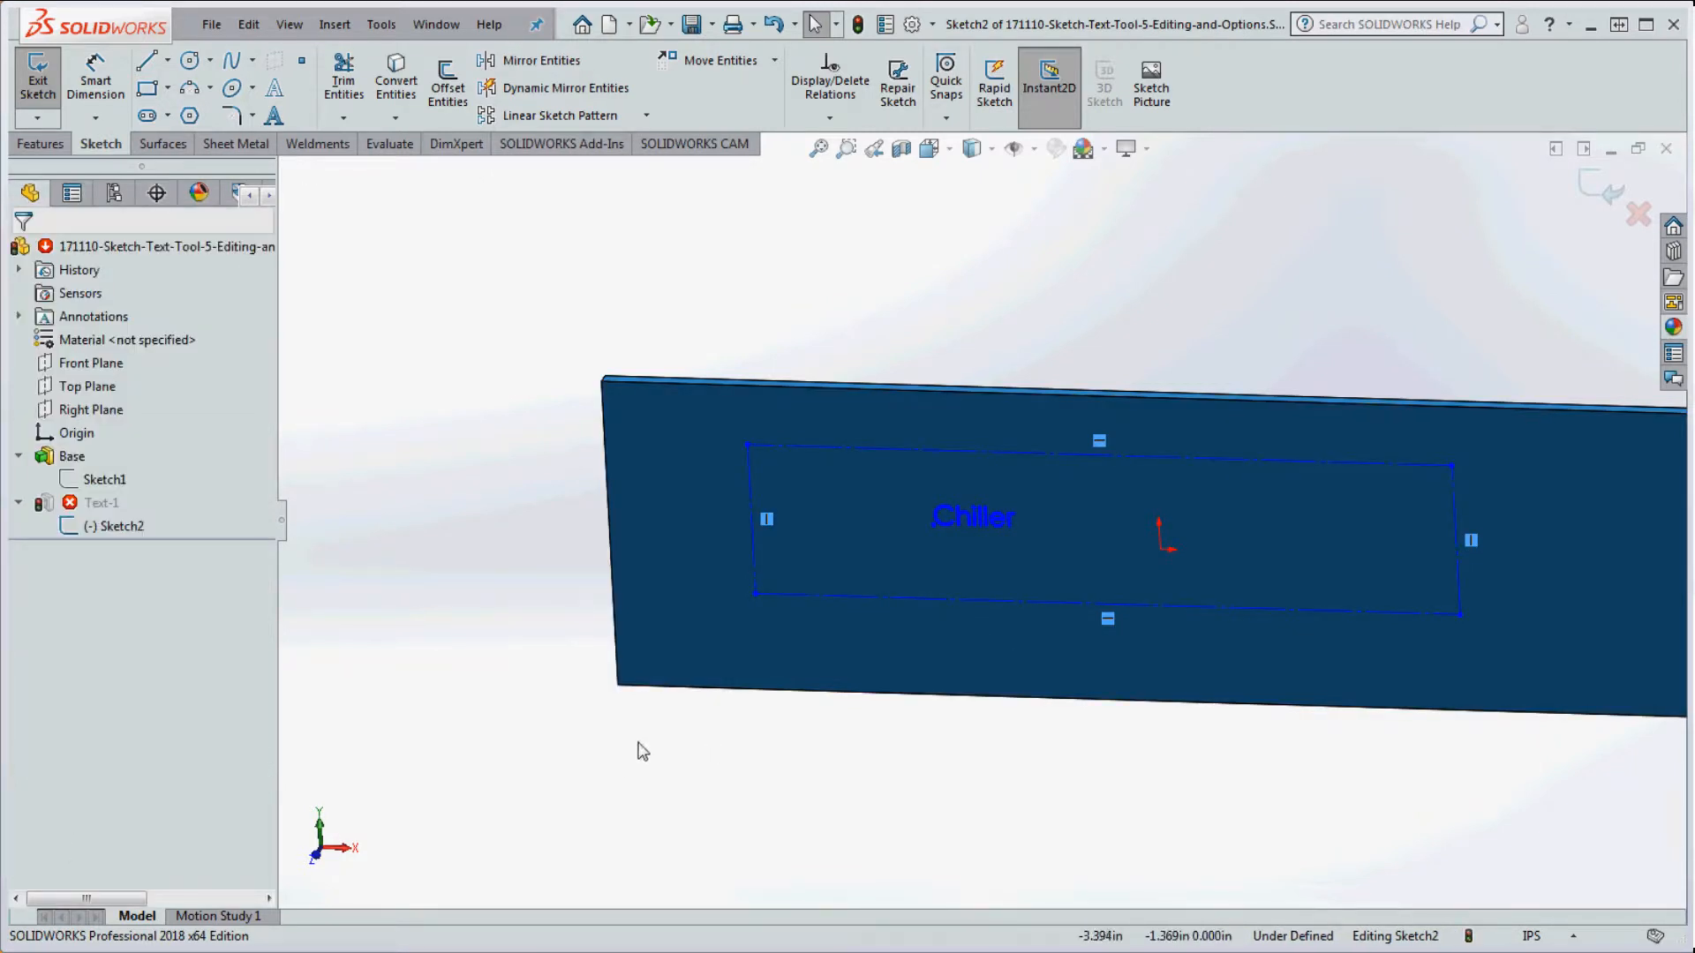
{"action": "left_click", "coordinate": [860, 26]}
Step: Reopen Sketch2, the Chiller text sketch, for editing from the FeatureManager tree
{"action": "scroll", "coordinate": [941, 523], "scroll_direction": "down", "scroll_amount": 5}
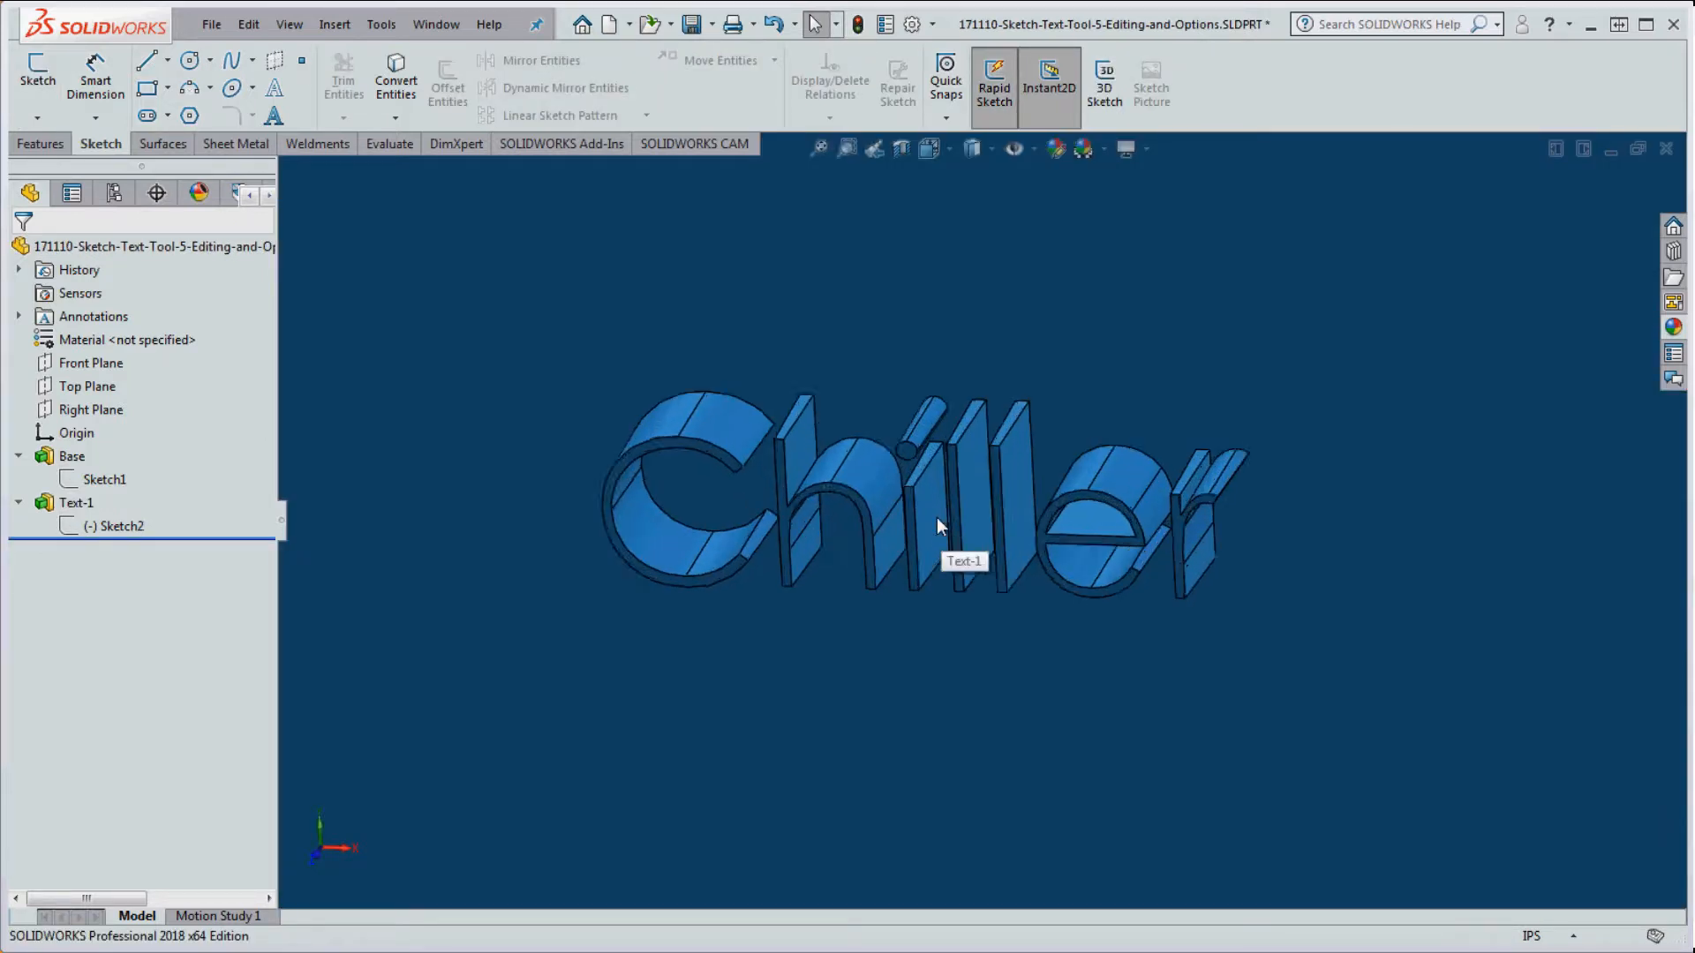
{"action": "scroll", "coordinate": [935, 517], "scroll_direction": "up", "scroll_amount": 3}
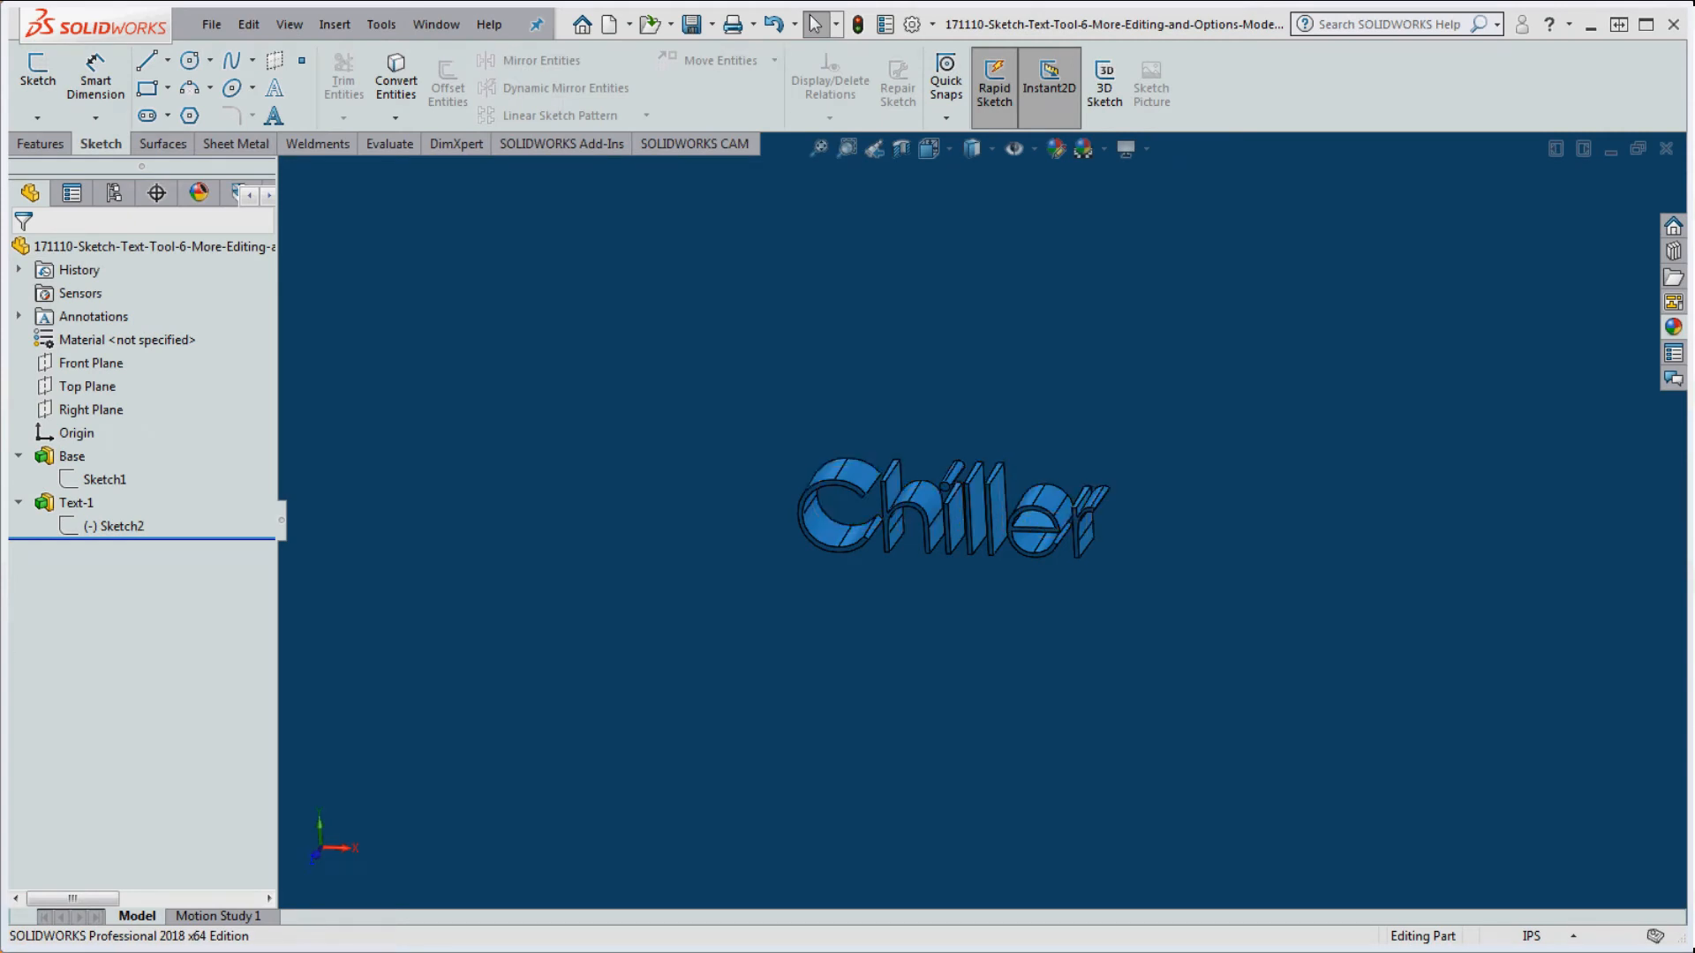
{"action": "left_click", "coordinate": [127, 523]}
{"action": "right_click", "coordinate": [133, 525]}
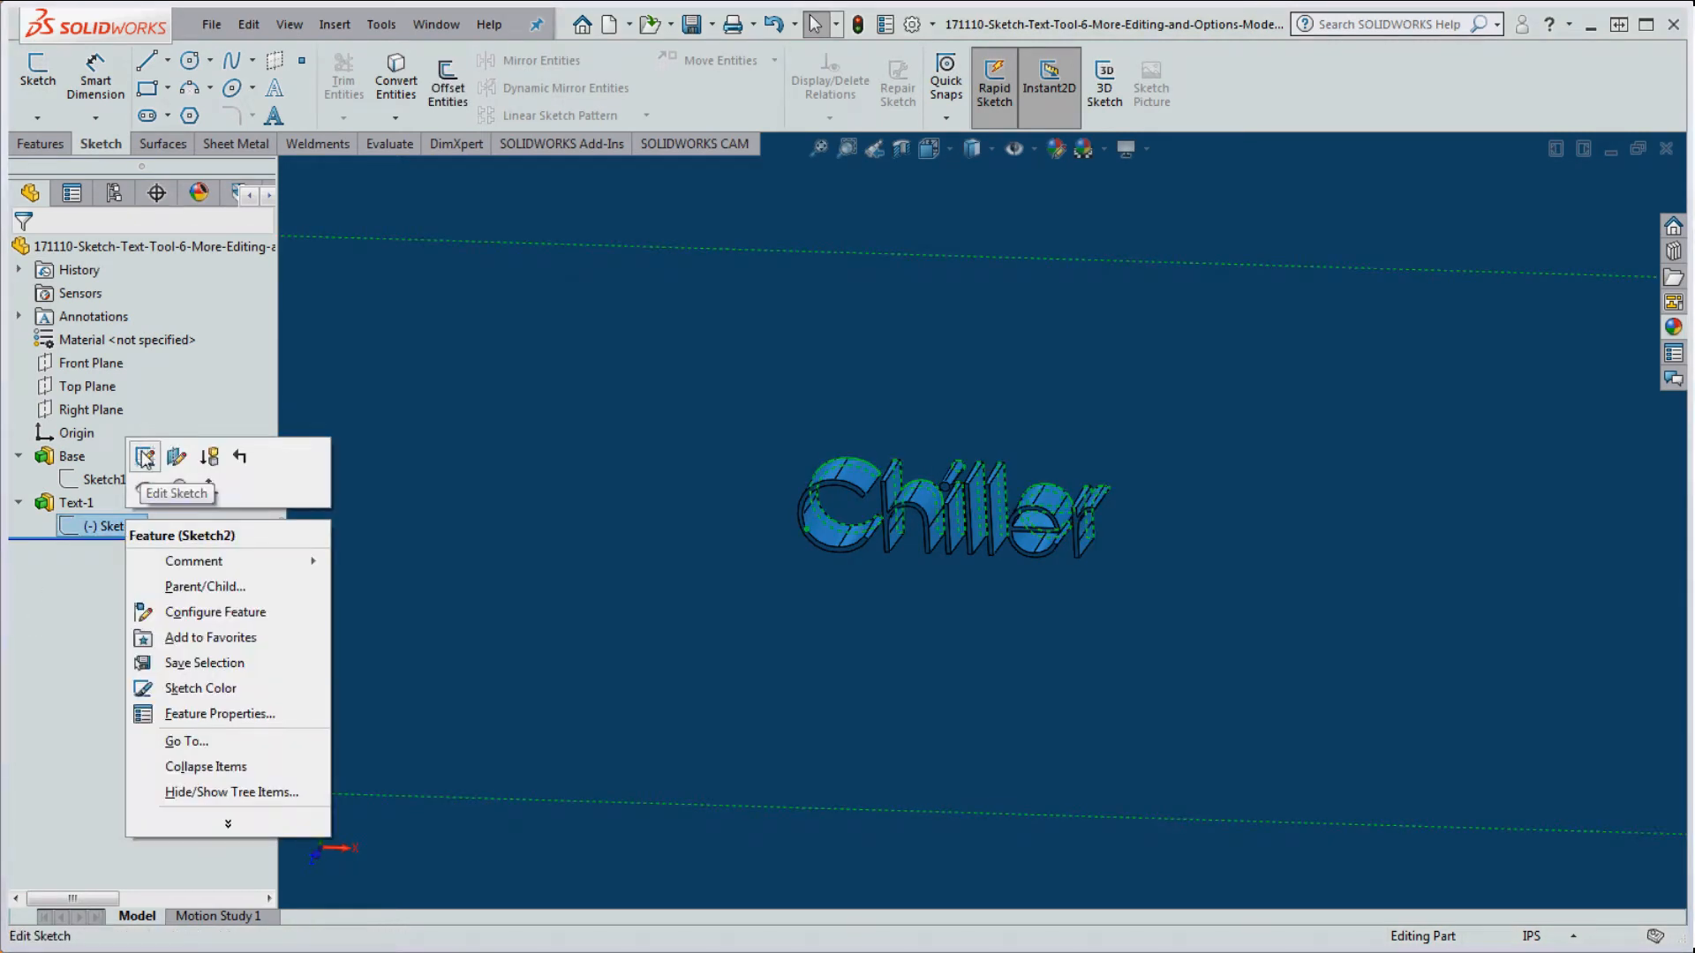
{"action": "left_click", "coordinate": [143, 457]}
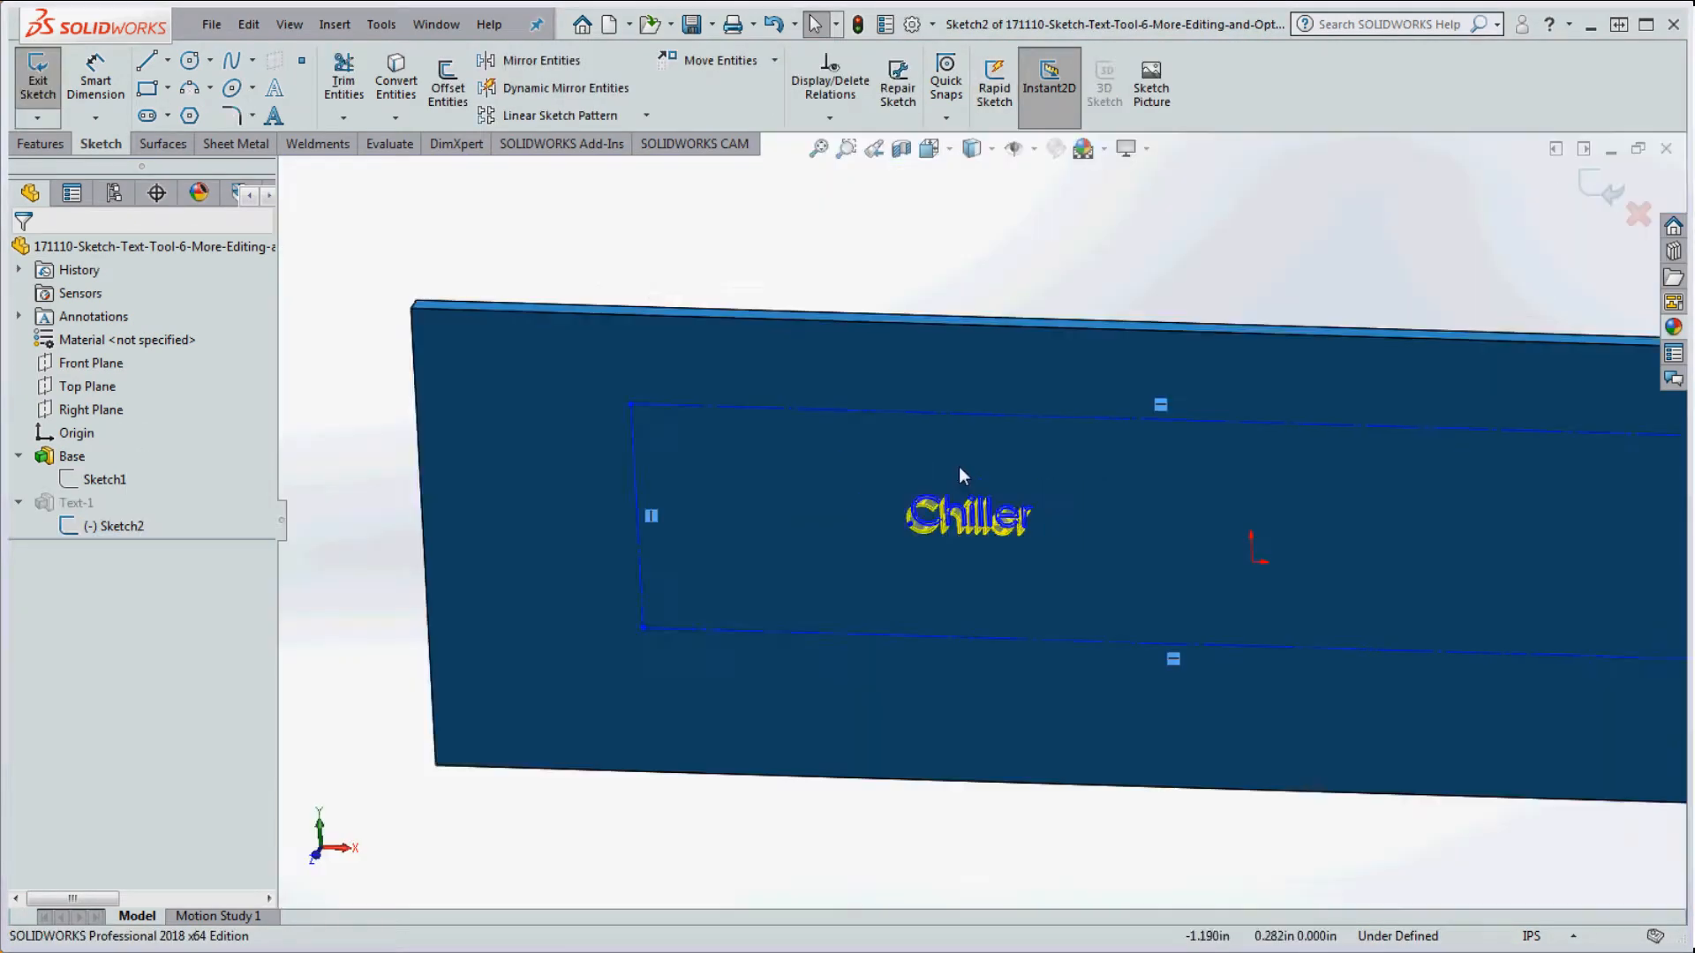
{"action": "scroll", "coordinate": [1203, 604], "scroll_direction": "up", "scroll_amount": 2}
{"action": "scroll", "coordinate": [985, 533], "scroll_direction": "down", "scroll_amount": 3}
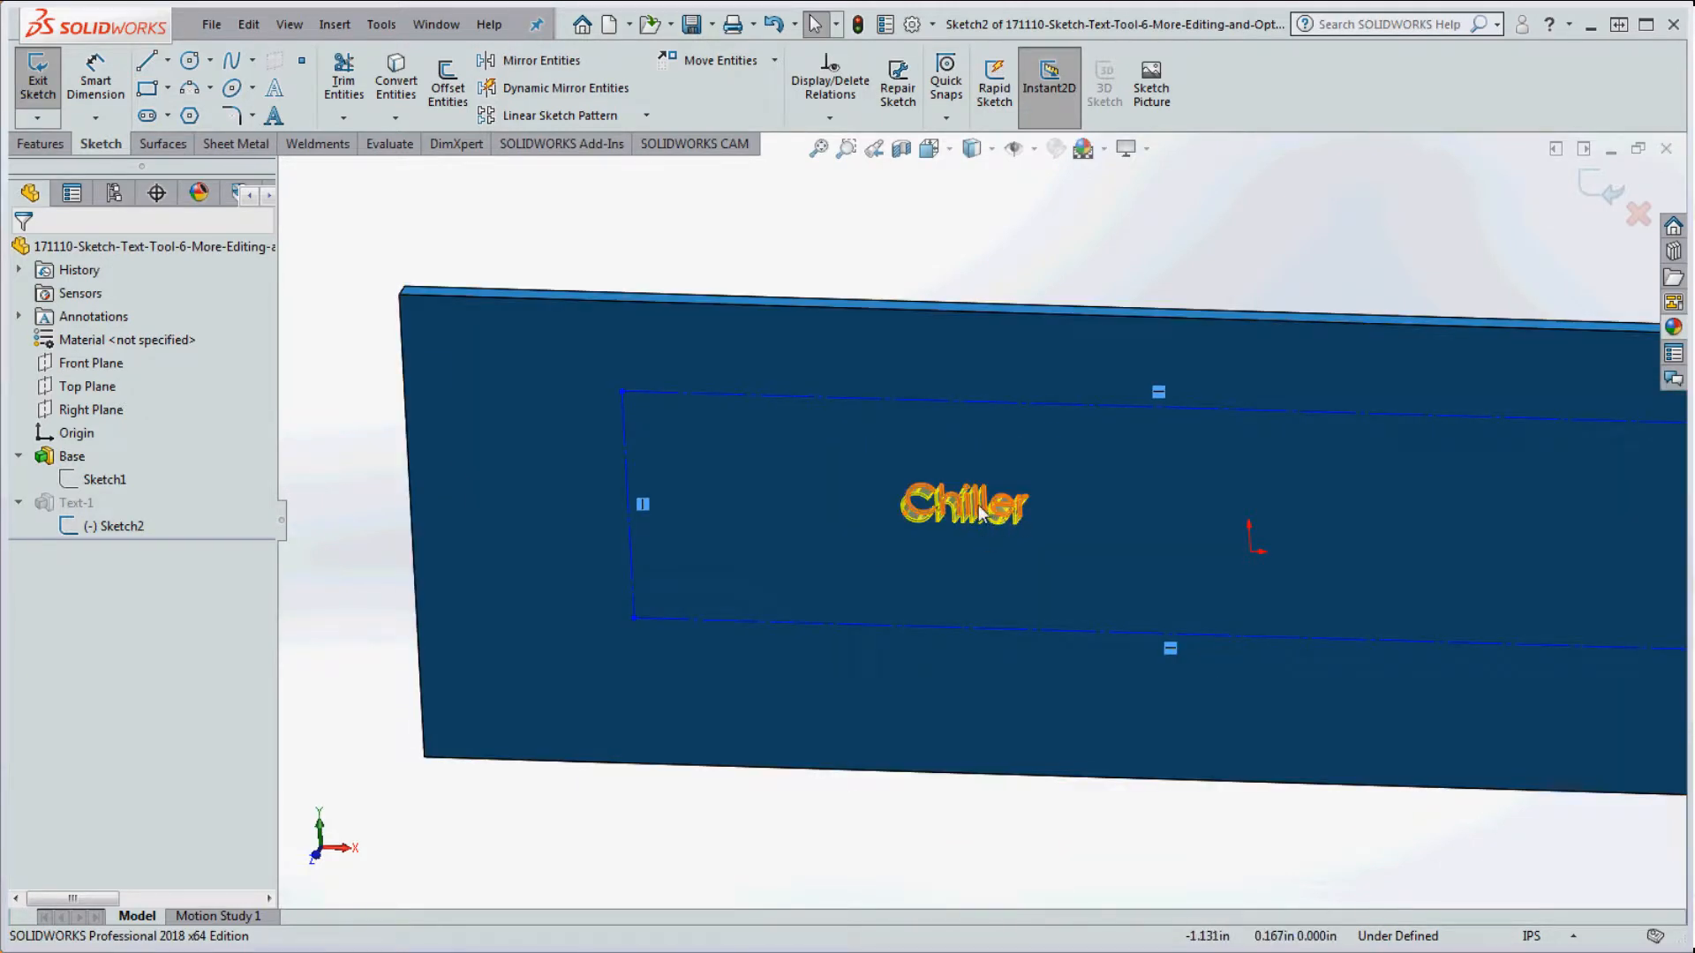
{"action": "scroll", "coordinate": [980, 515], "scroll_direction": "up", "scroll_amount": 3}
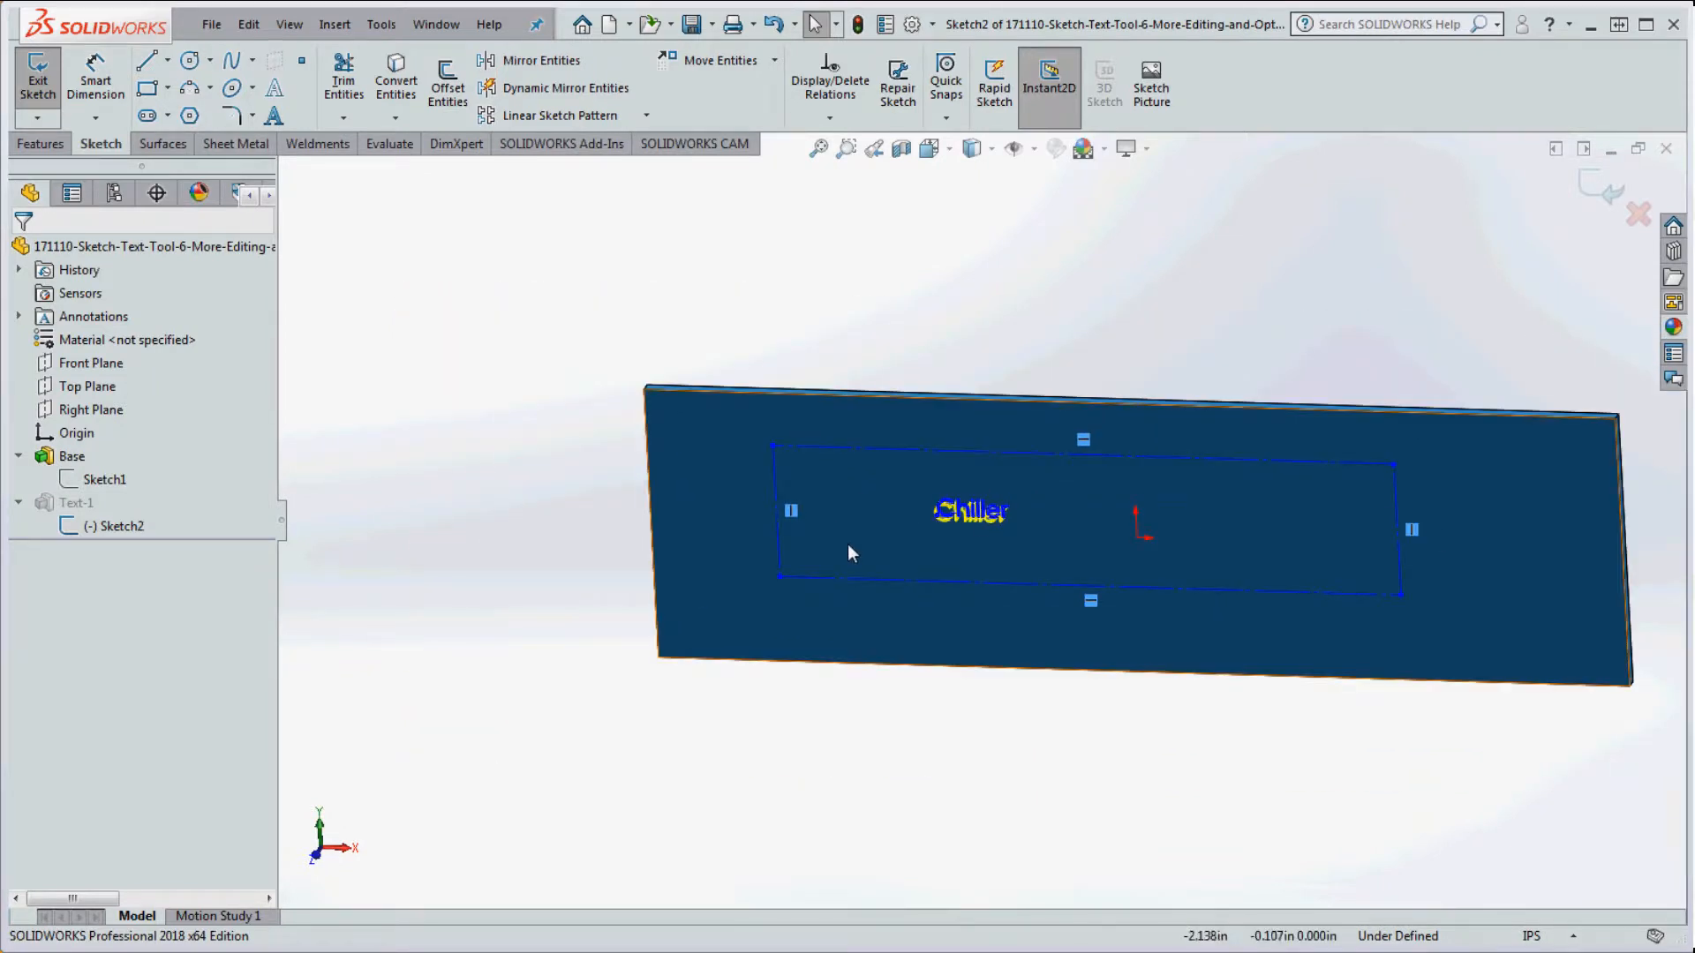
{"action": "scroll", "coordinate": [989, 518], "scroll_direction": "down", "scroll_amount": 3}
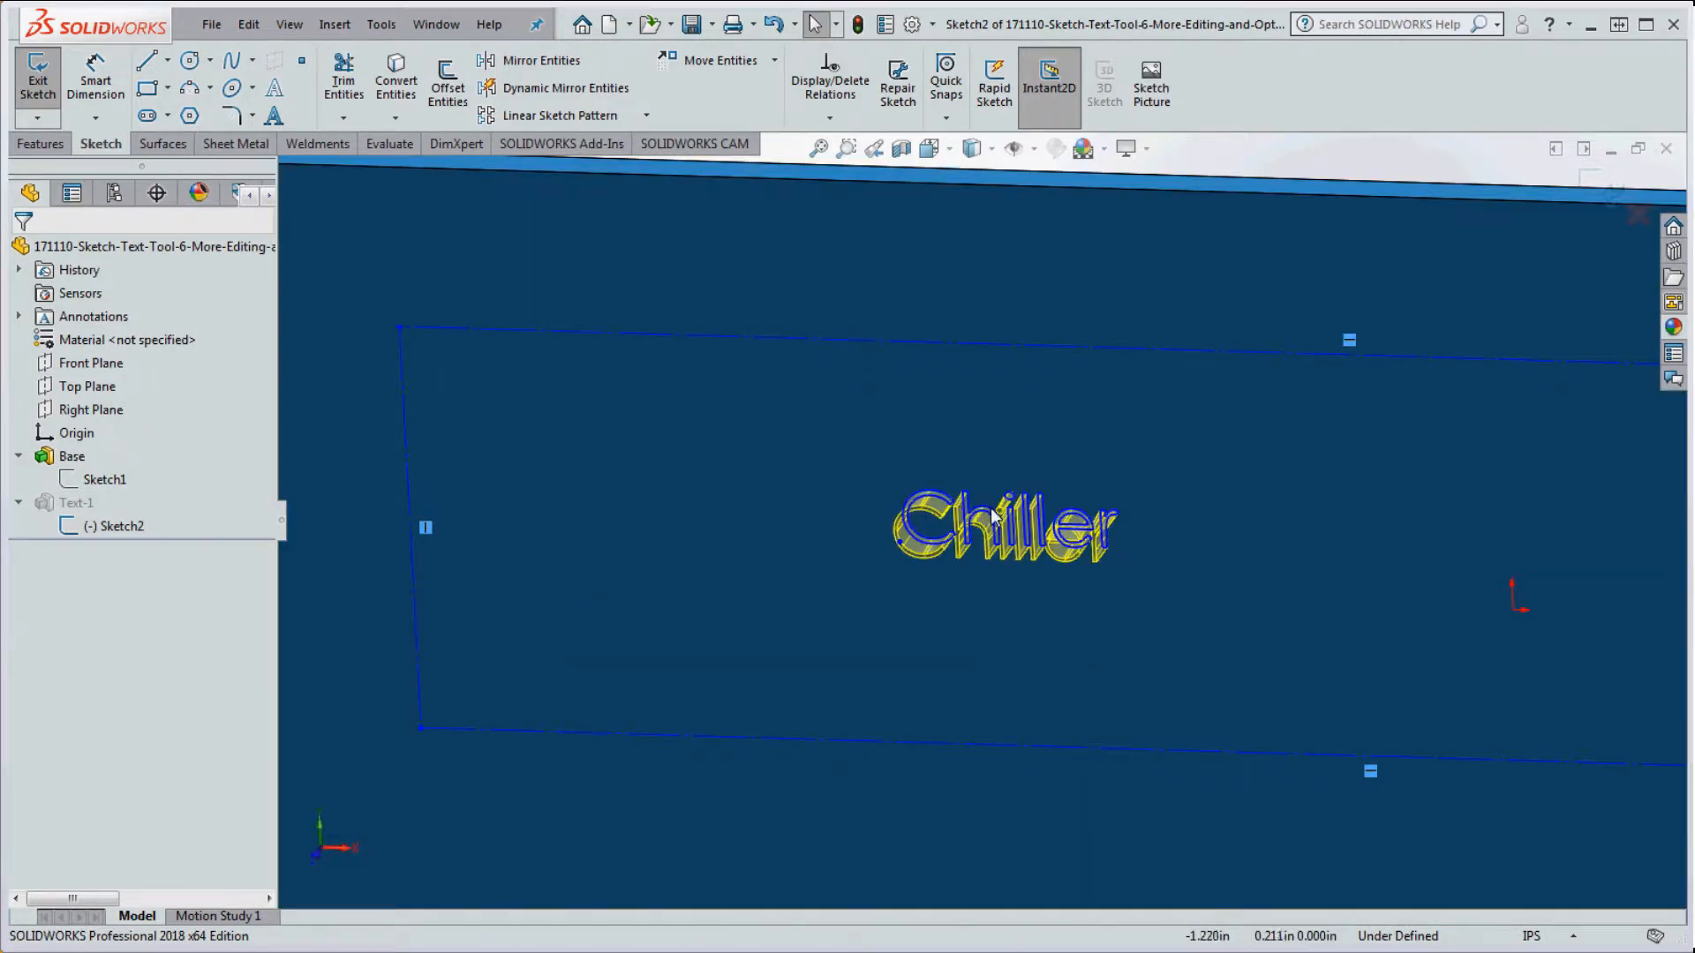
Step: Set the top construction line (Line3) as the curve the Chiller sketch text follows
{"action": "scroll", "coordinate": [995, 547], "scroll_direction": "up", "scroll_amount": 2}
{"action": "double_click", "coordinate": [992, 541]}
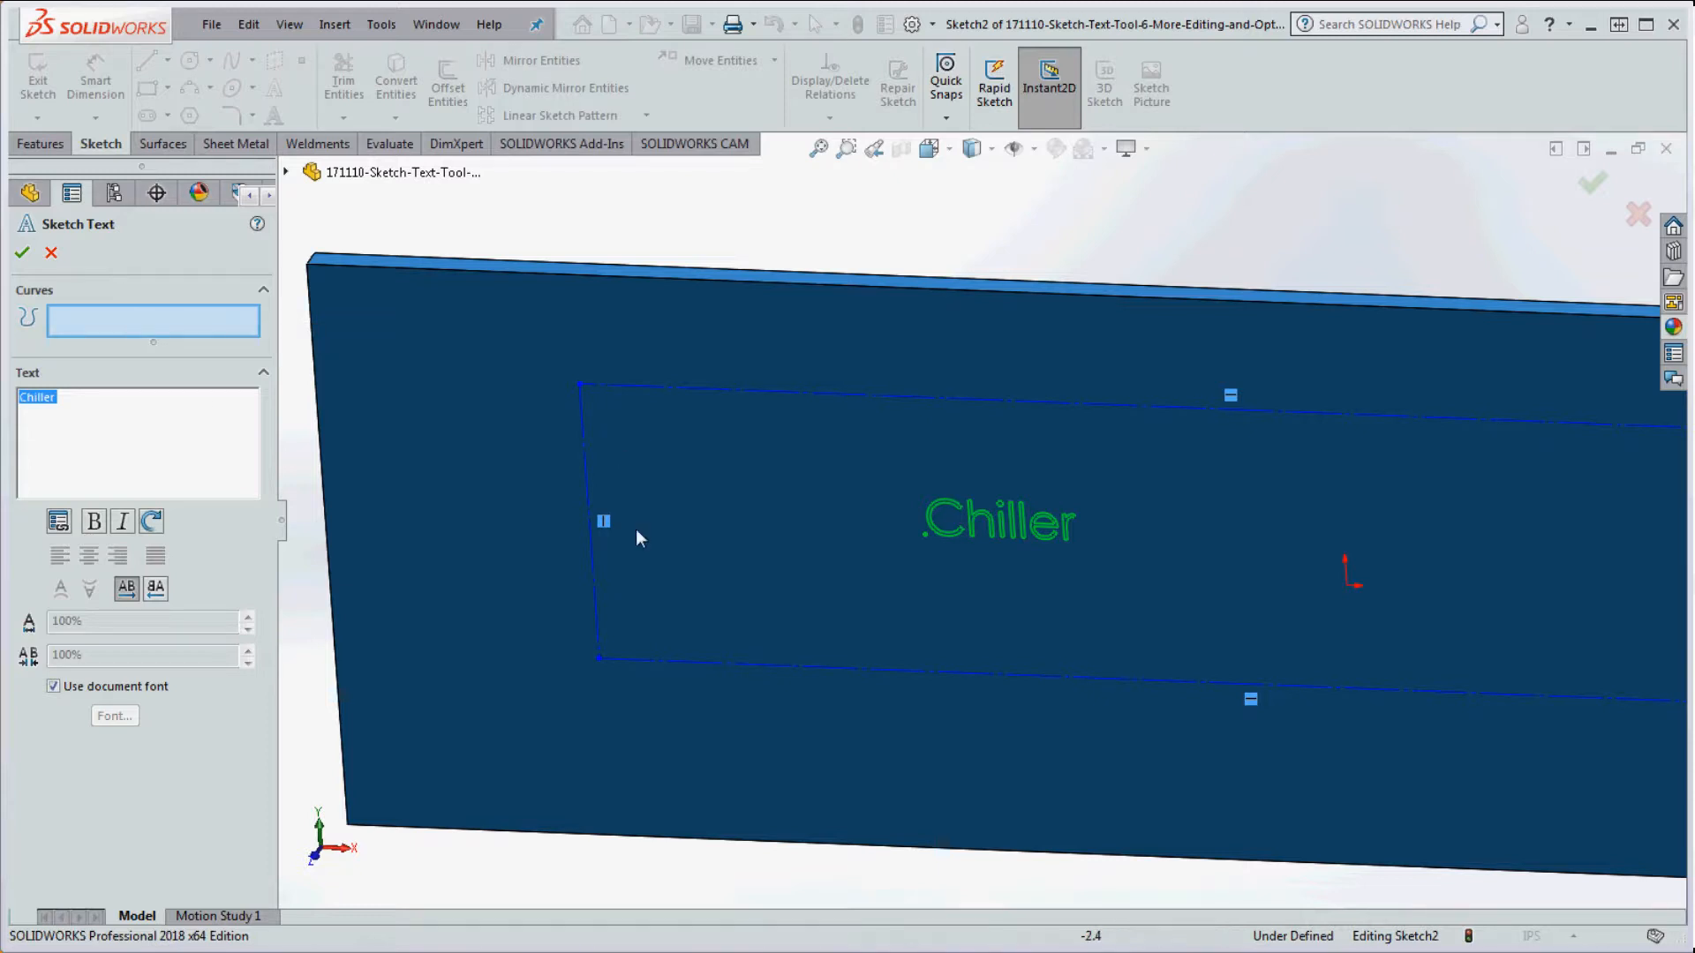
{"action": "scroll", "coordinate": [634, 642], "scroll_direction": "down", "scroll_amount": 3}
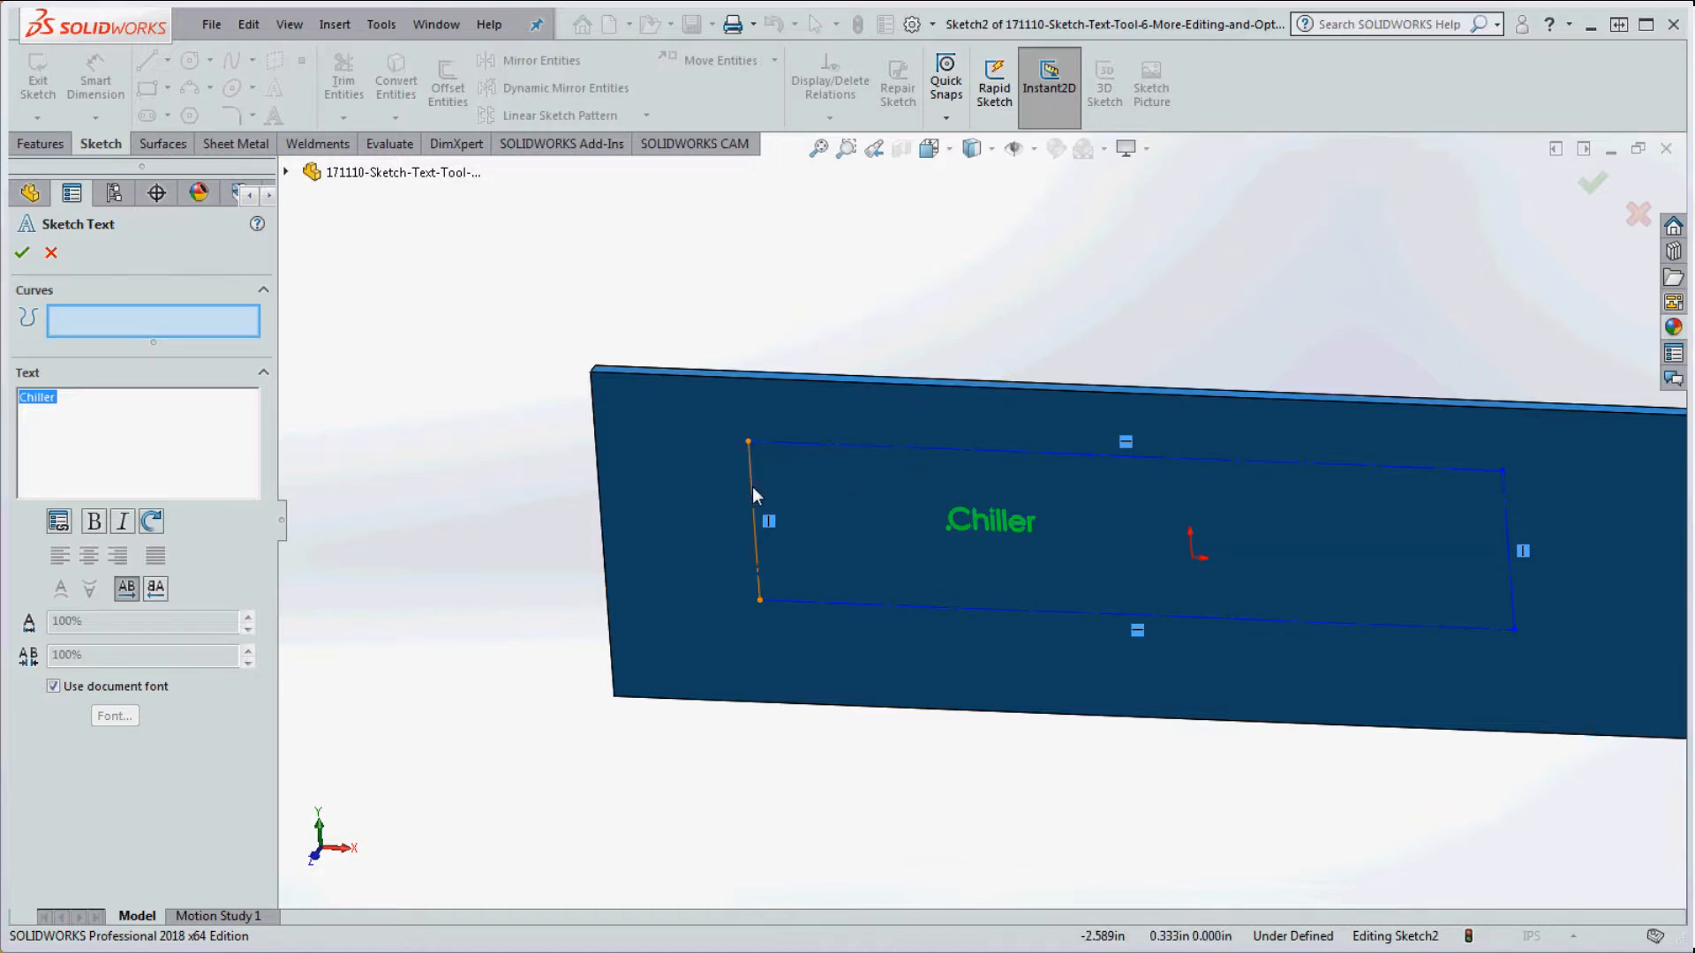
{"action": "left_click", "coordinate": [124, 328]}
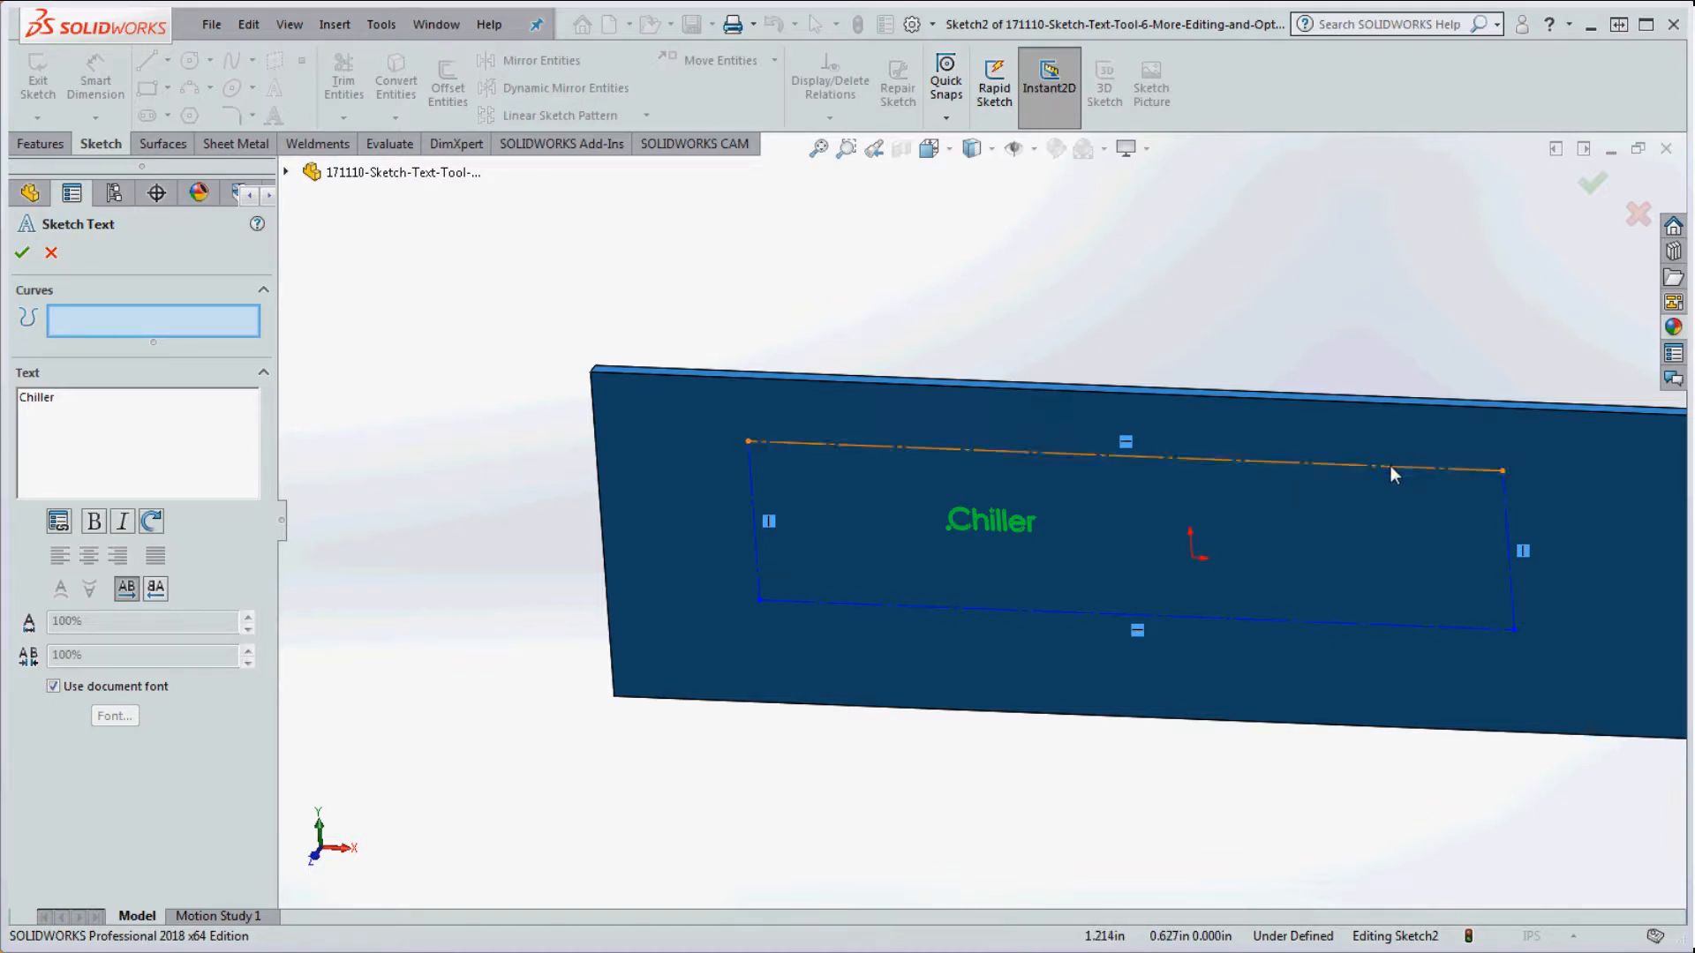
{"action": "left_click", "coordinate": [1328, 475]}
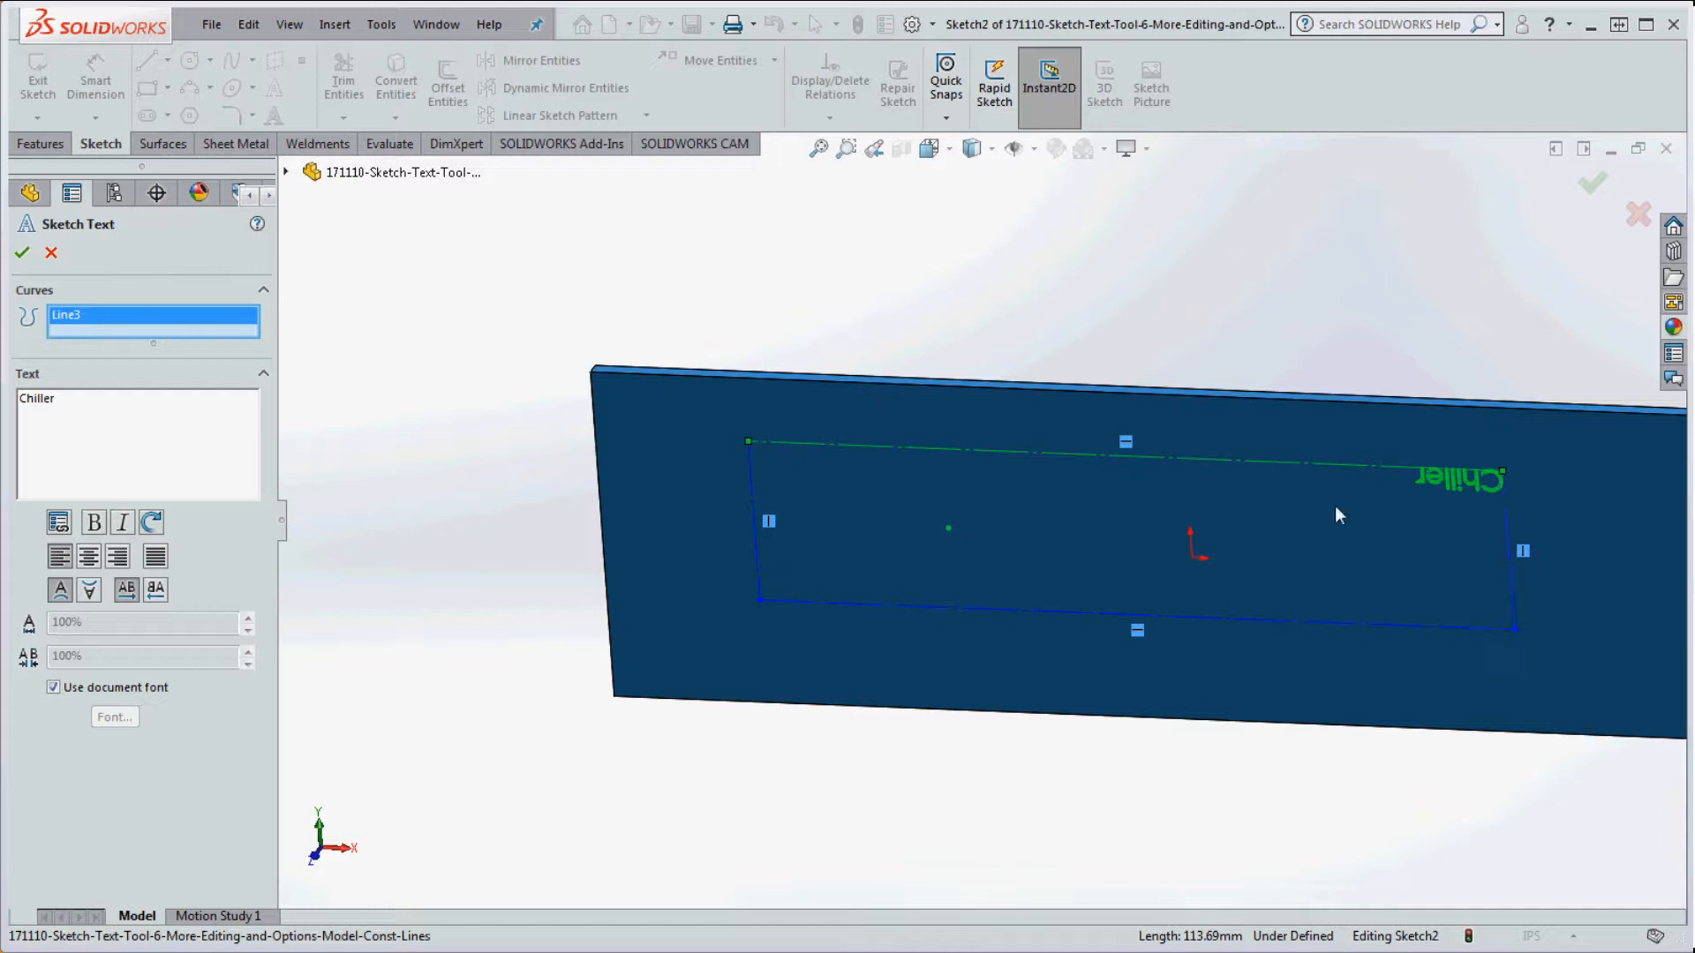
Step: Swap the text's curve from Line3 to the bottom line, then back to the top line
{"action": "left_click", "coordinate": [1288, 620]}
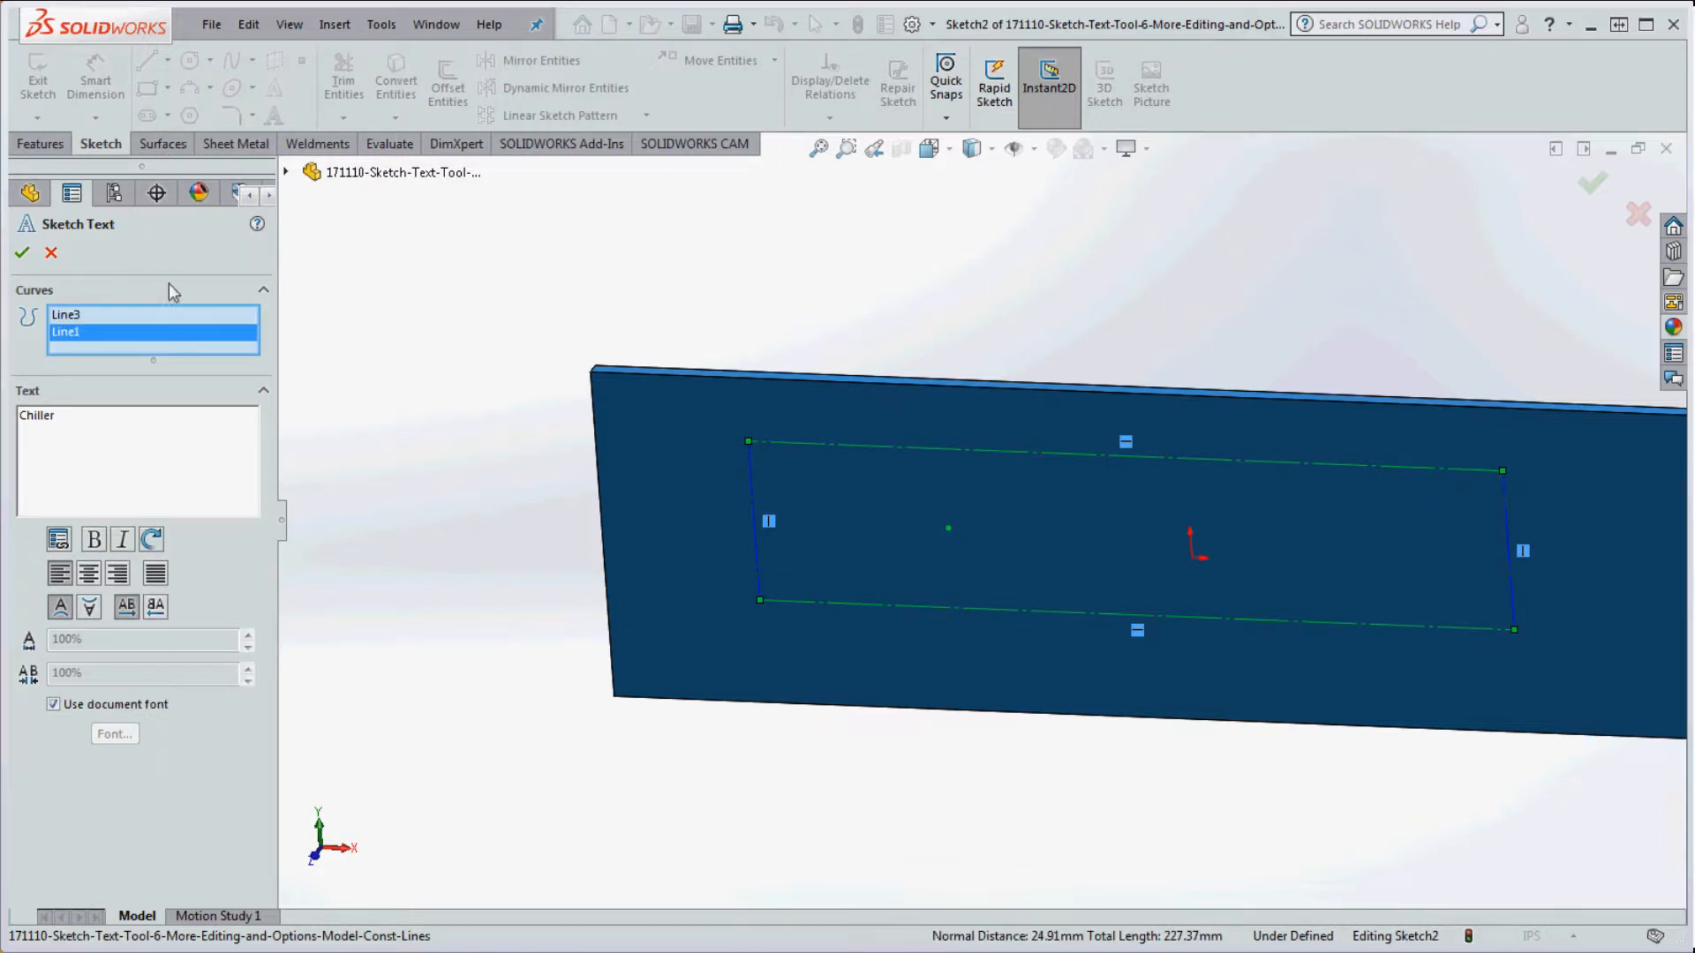
{"action": "right_click", "coordinate": [97, 317]}
{"action": "left_click", "coordinate": [150, 356]}
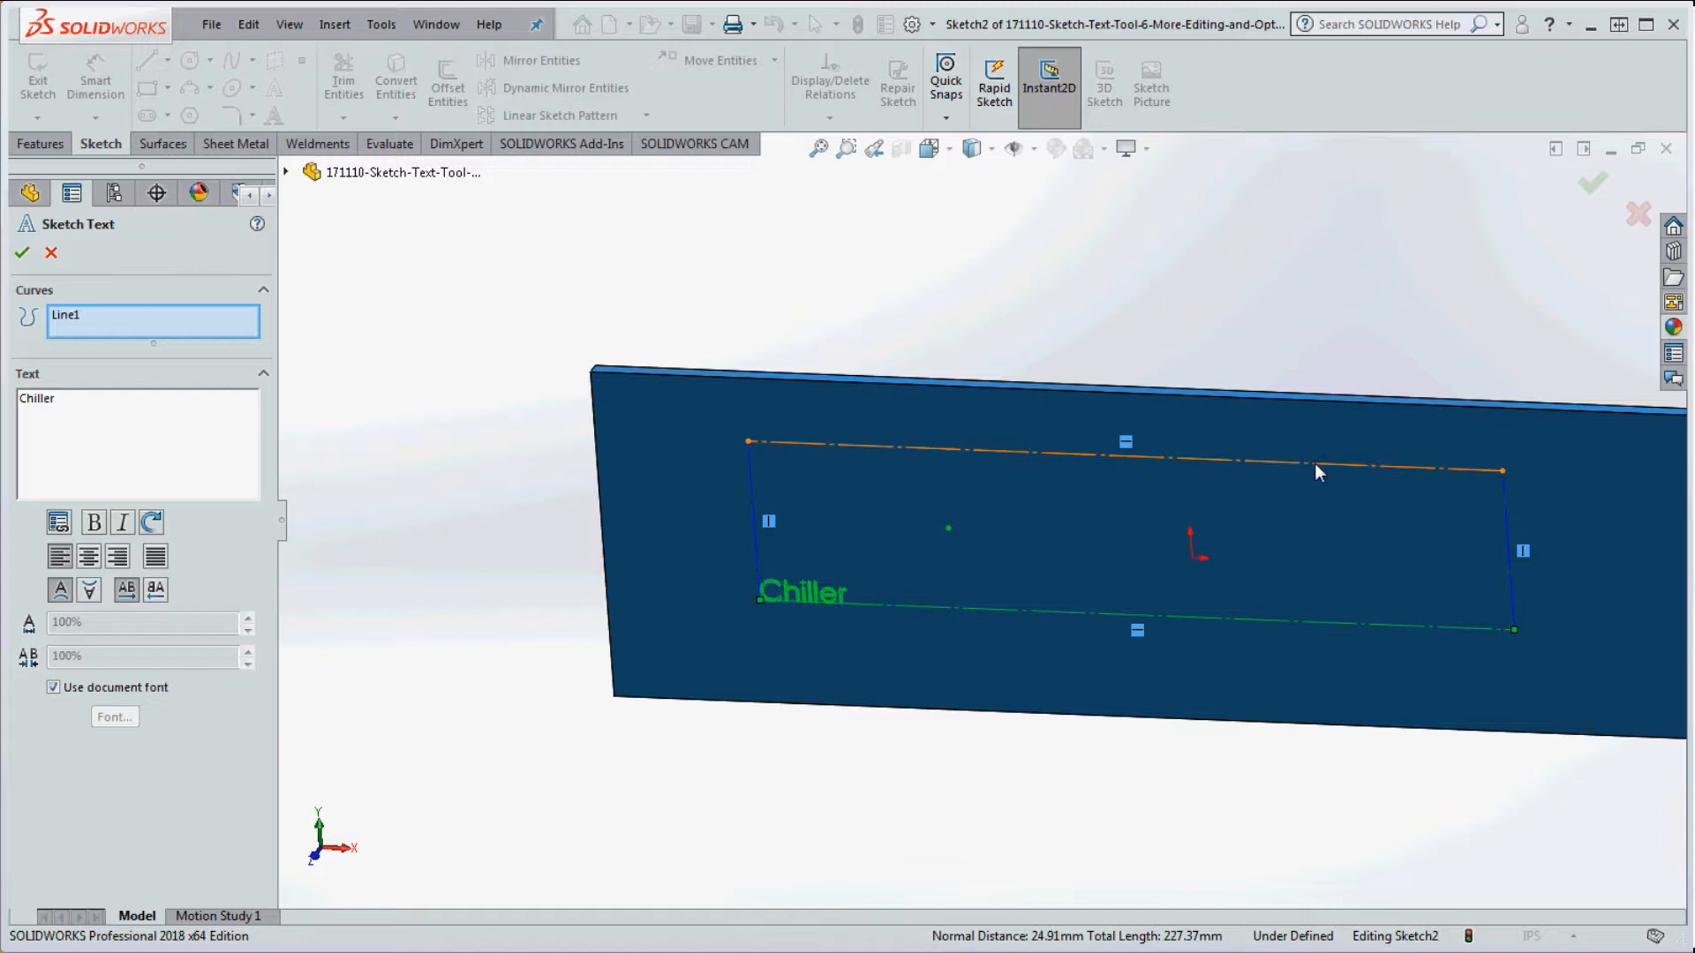
{"action": "left_click", "coordinate": [954, 608]}
{"action": "left_click", "coordinate": [1375, 466]}
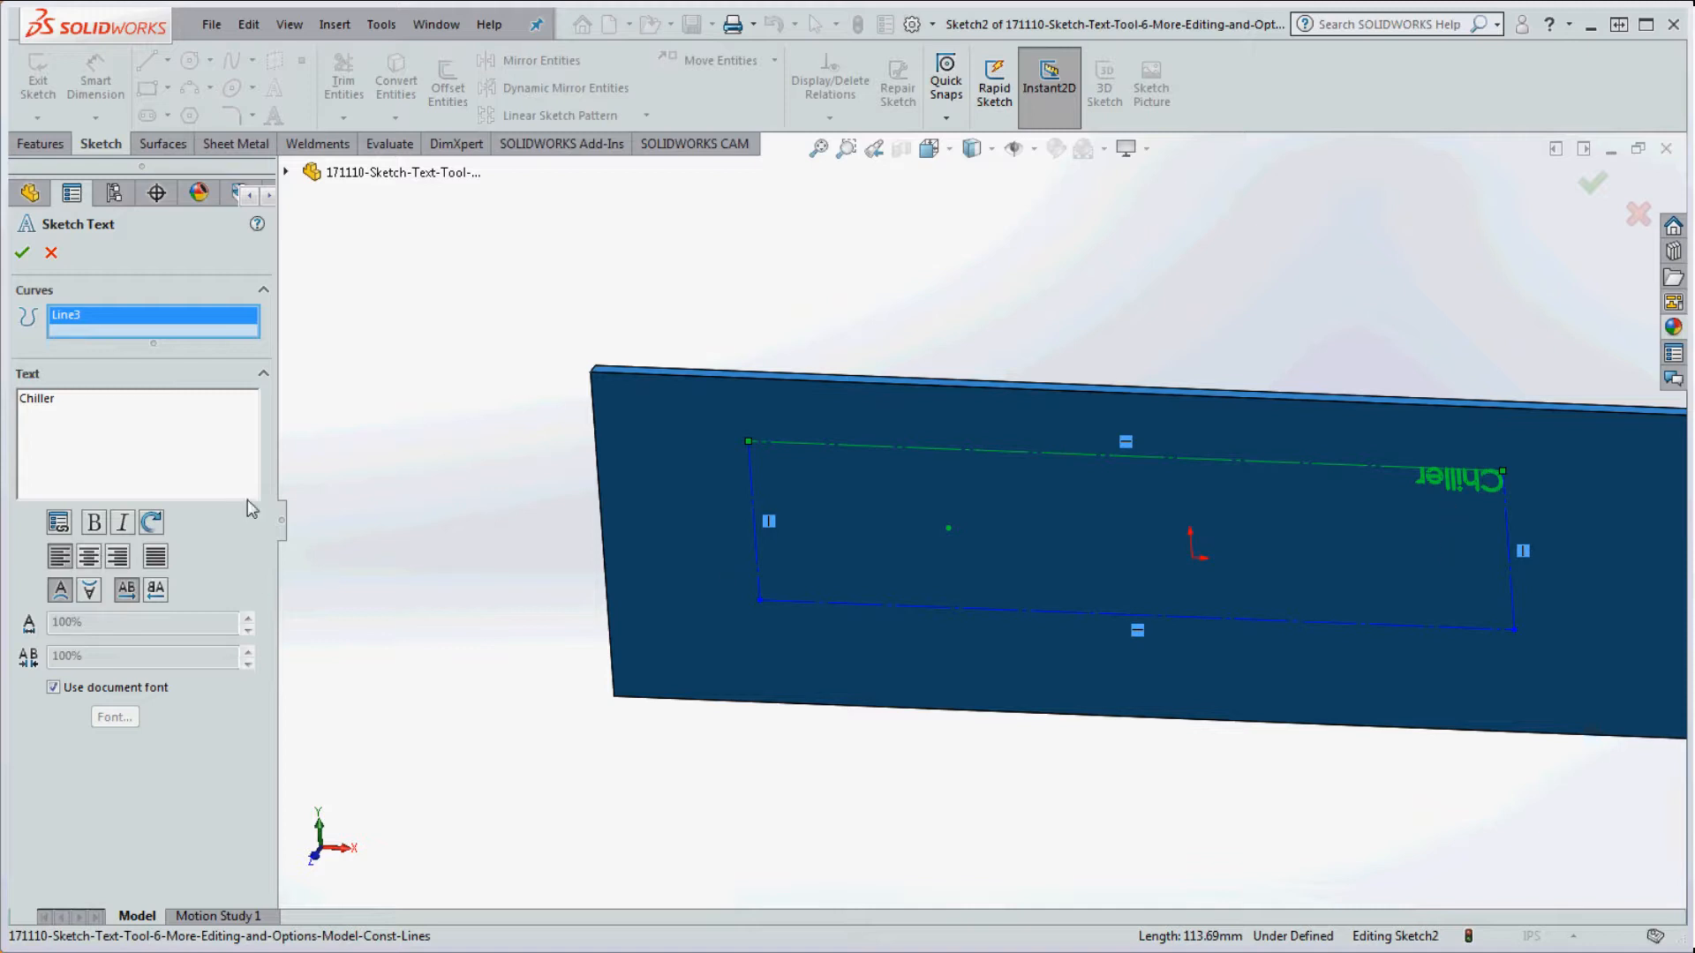
Step: Test the flip options, keep the text upright, and move it onto bottom line Line1
{"action": "left_click", "coordinate": [90, 591]}
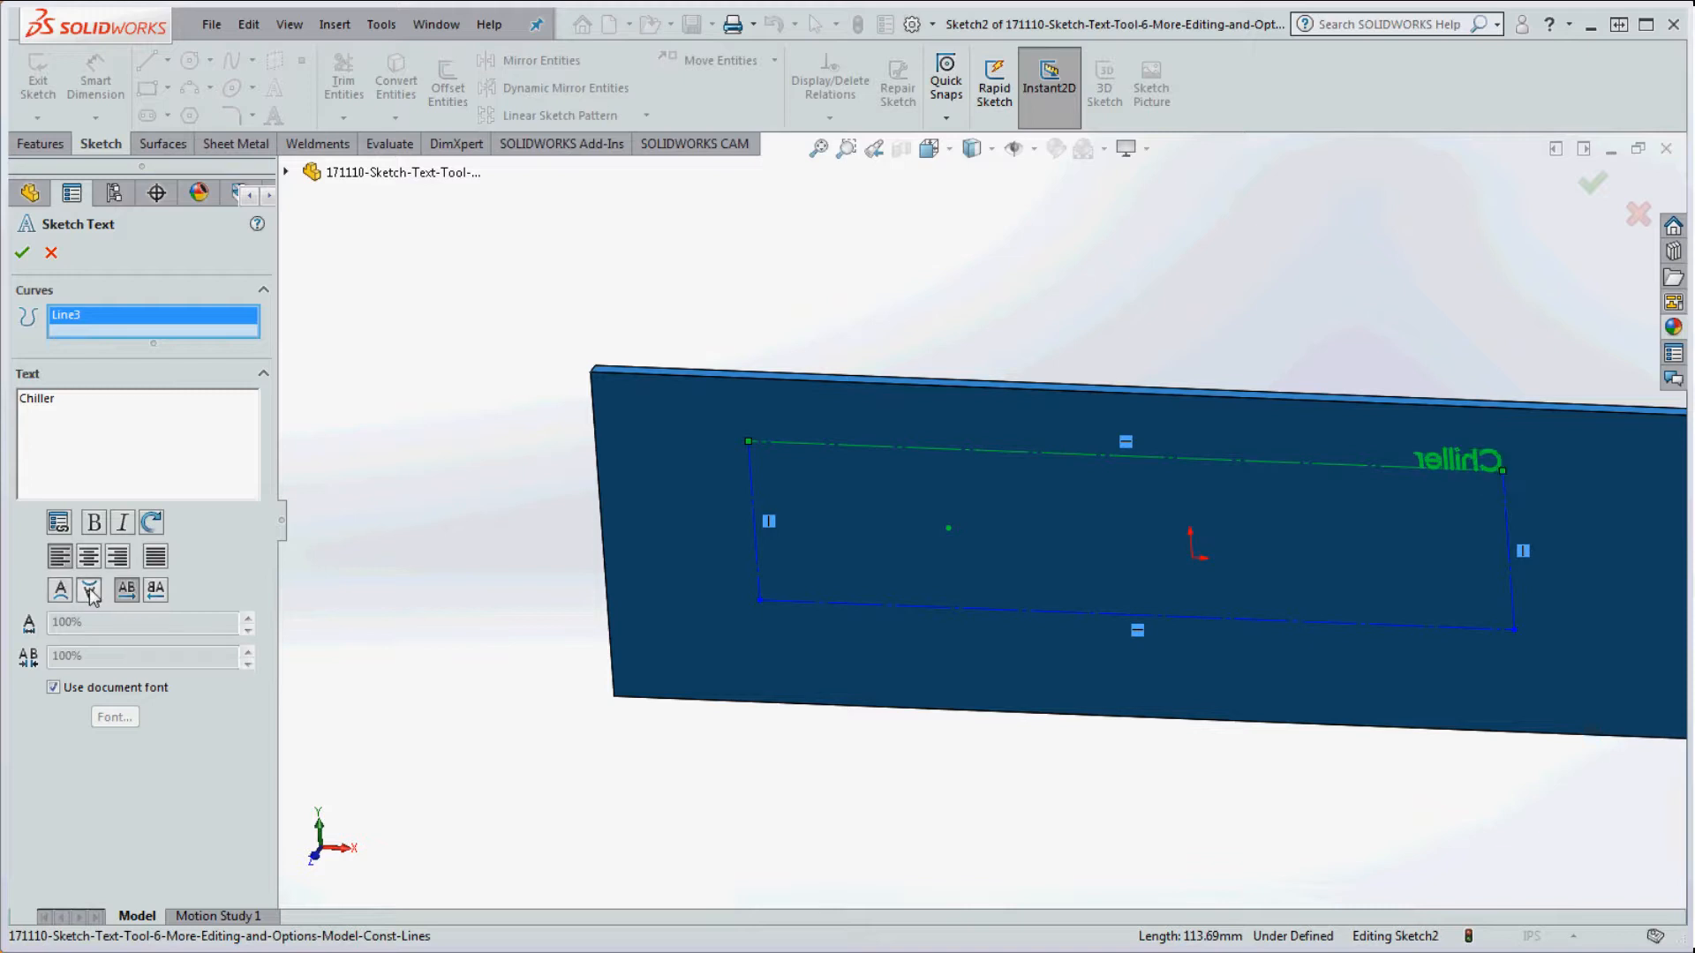
{"action": "left_click", "coordinate": [88, 591]}
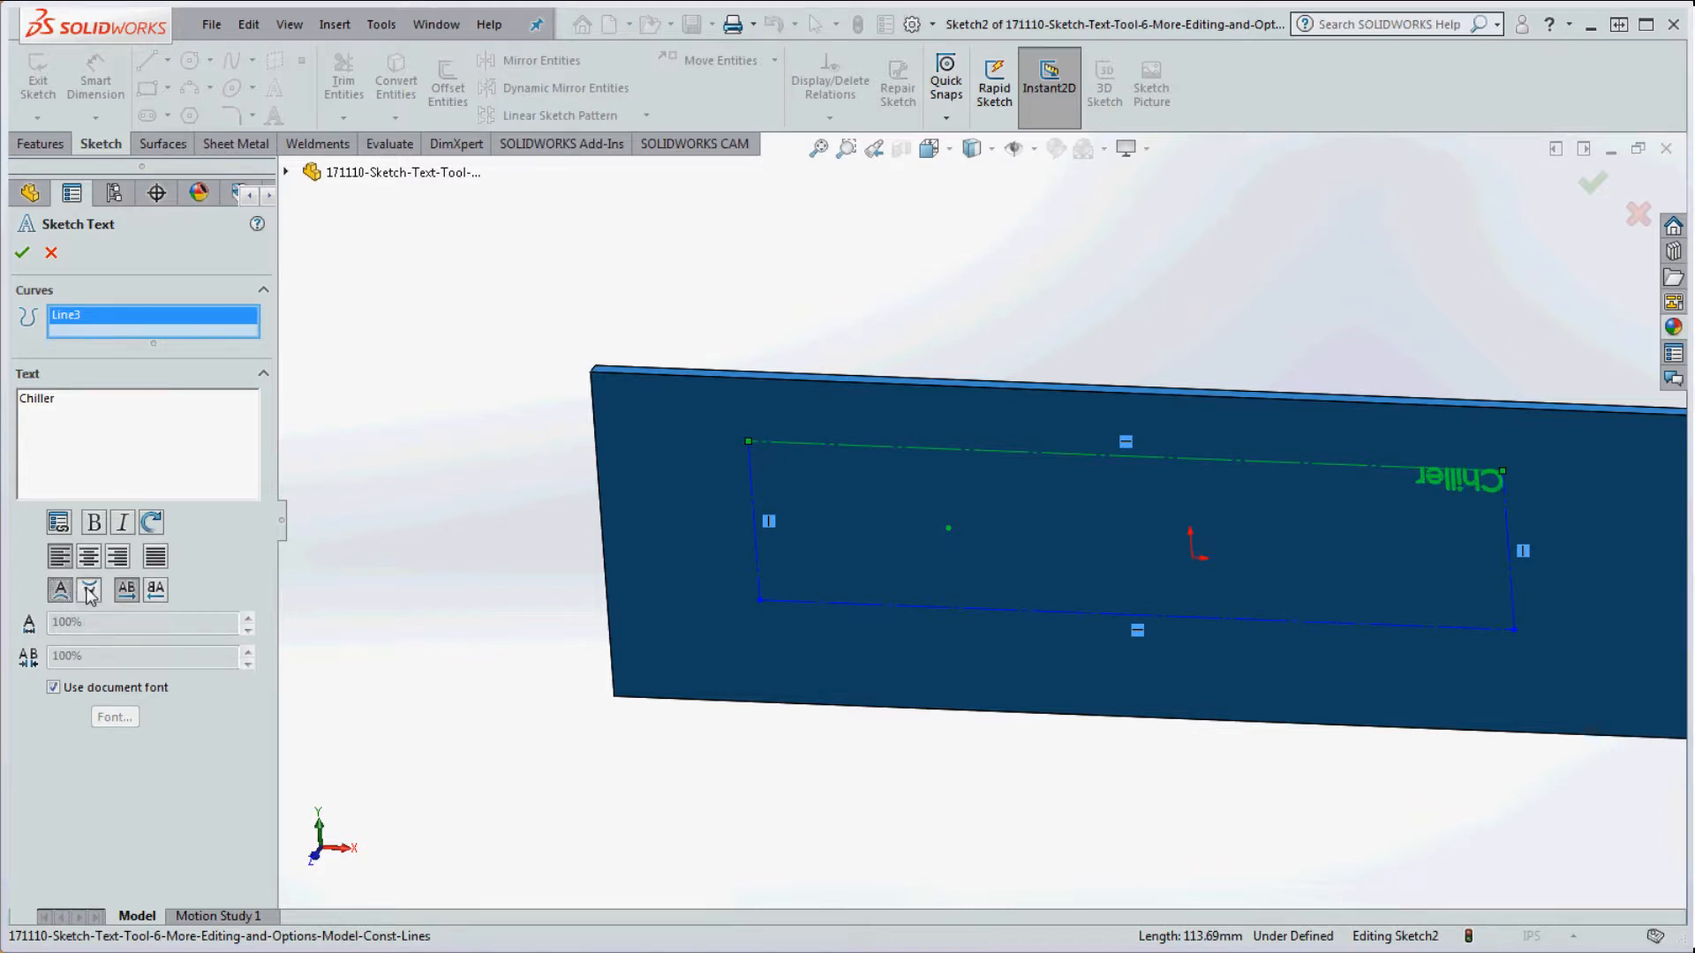
{"action": "left_click", "coordinate": [89, 591]}
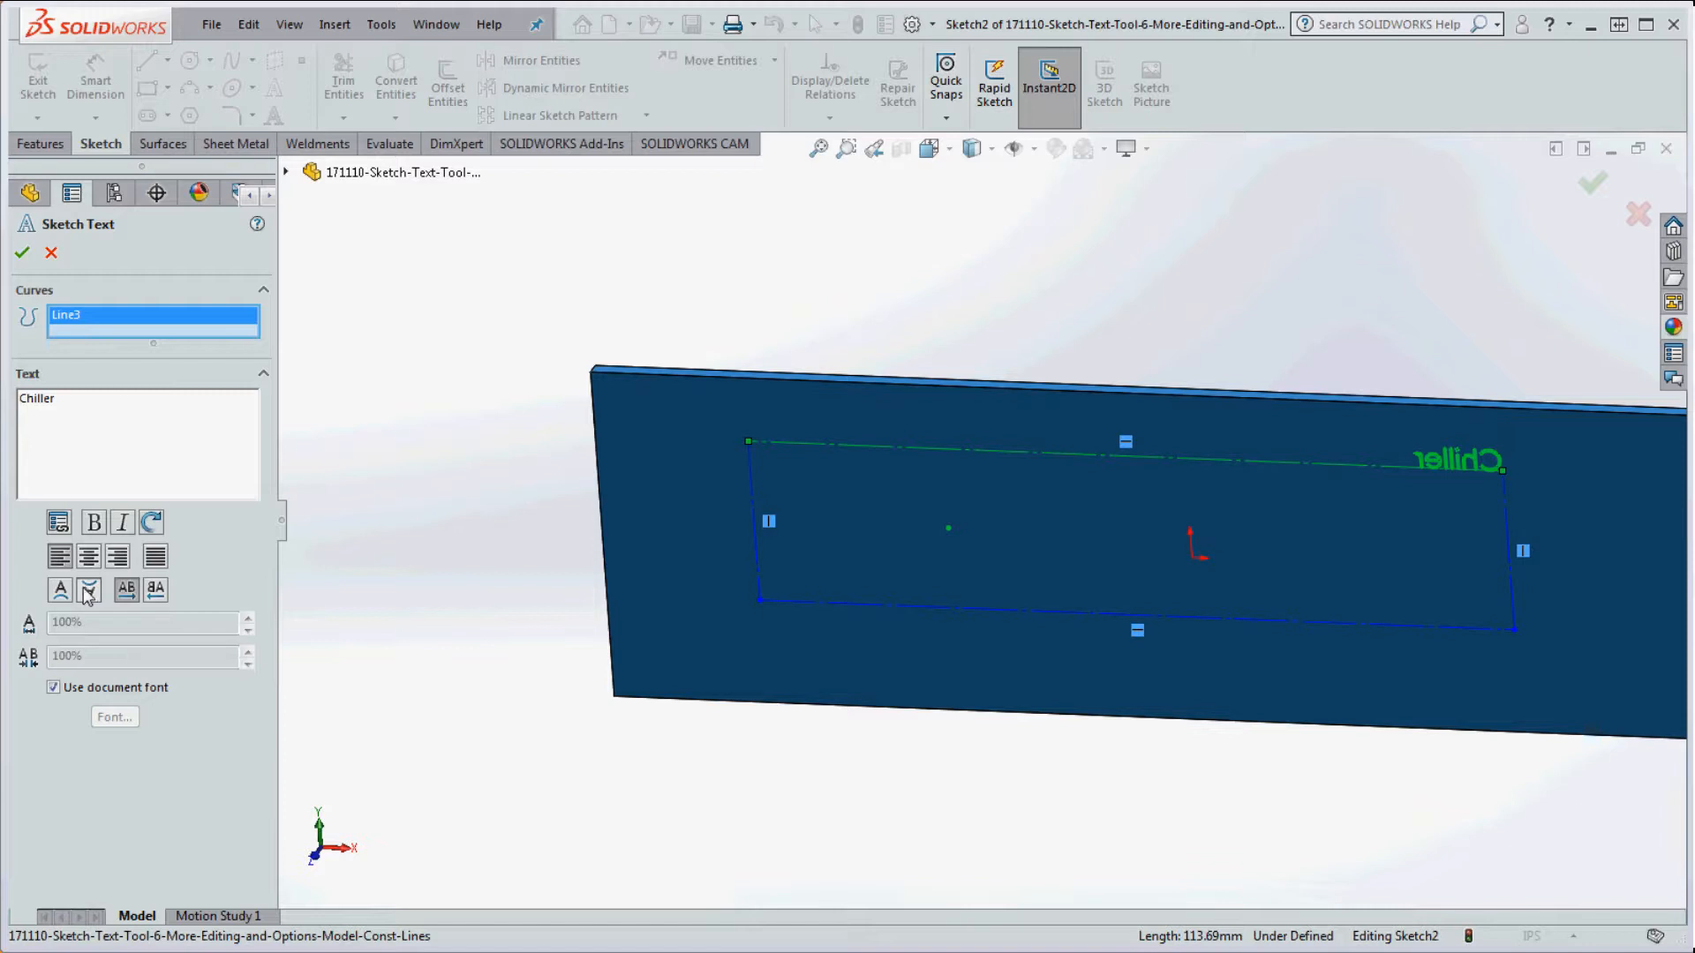
{"action": "left_click", "coordinate": [59, 595]}
{"action": "left_click", "coordinate": [59, 597]}
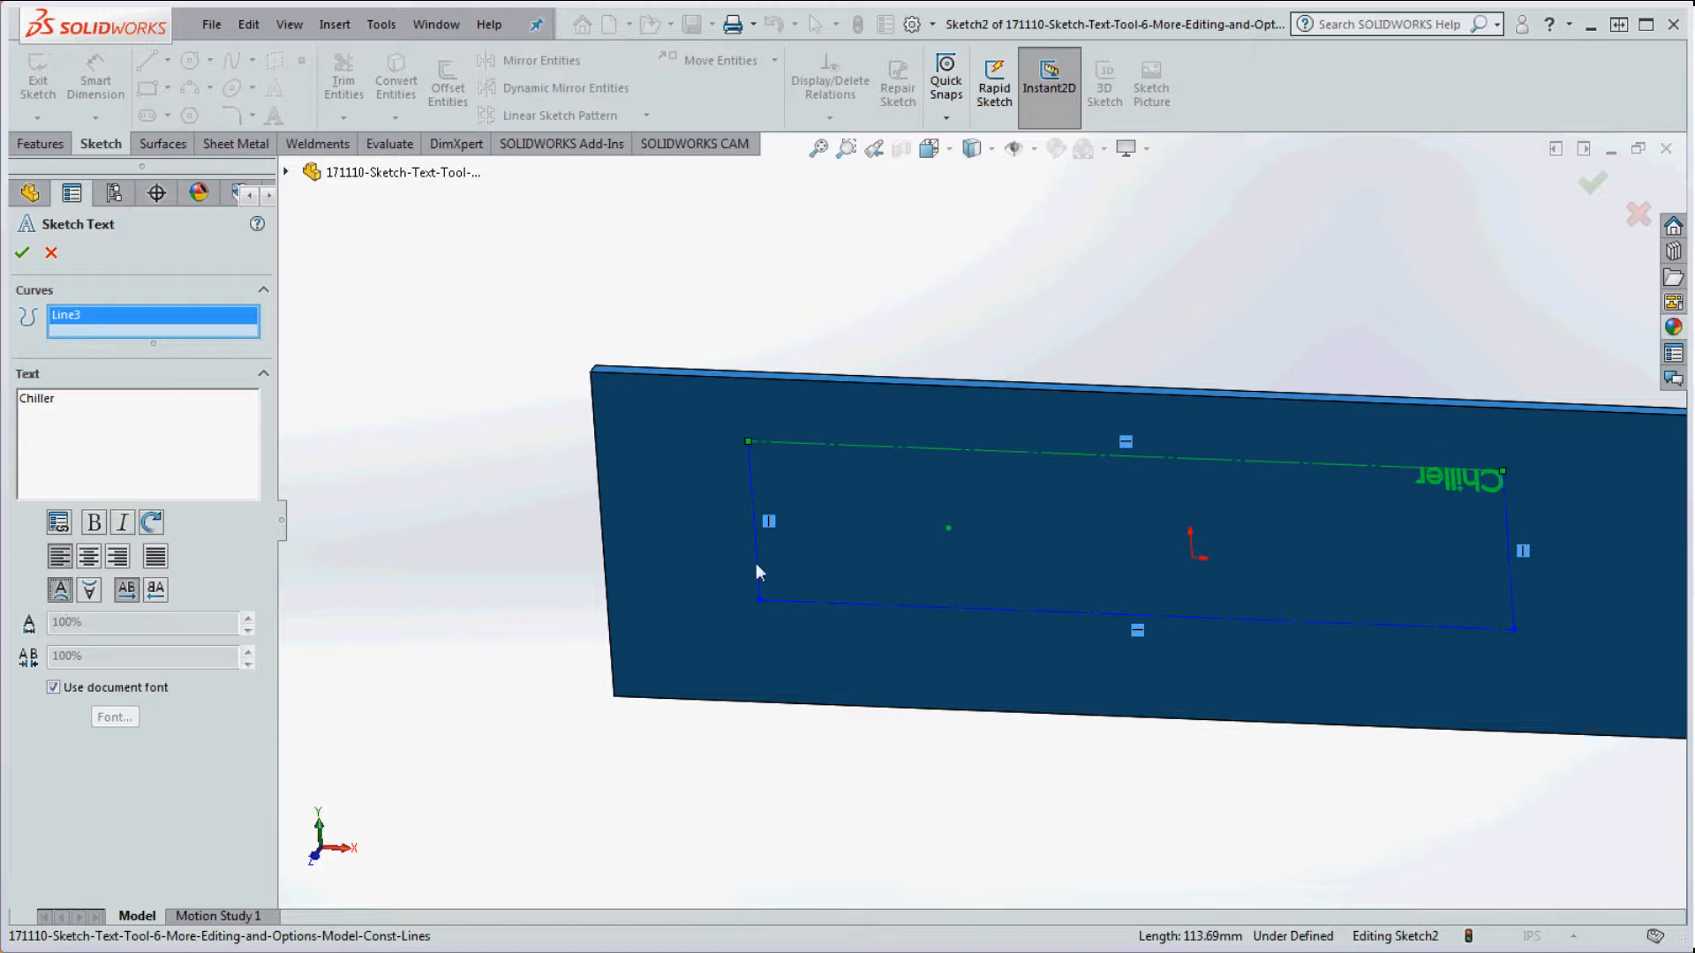
{"action": "left_click", "coordinate": [931, 450]}
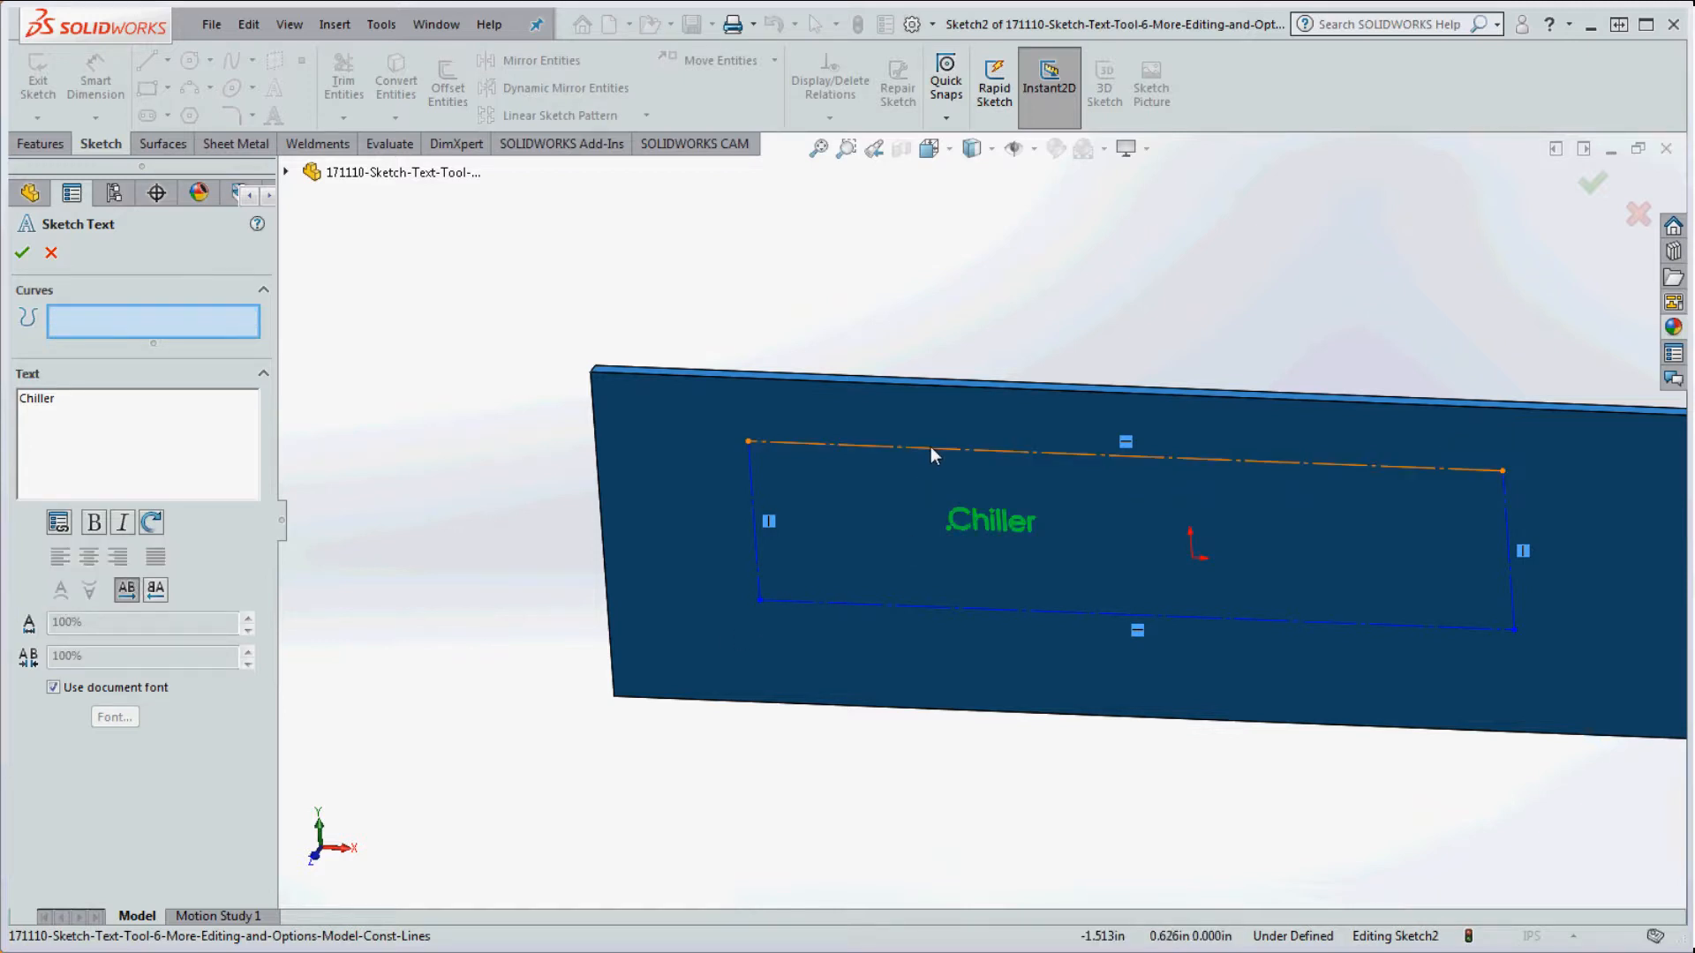
{"action": "left_click", "coordinate": [857, 608]}
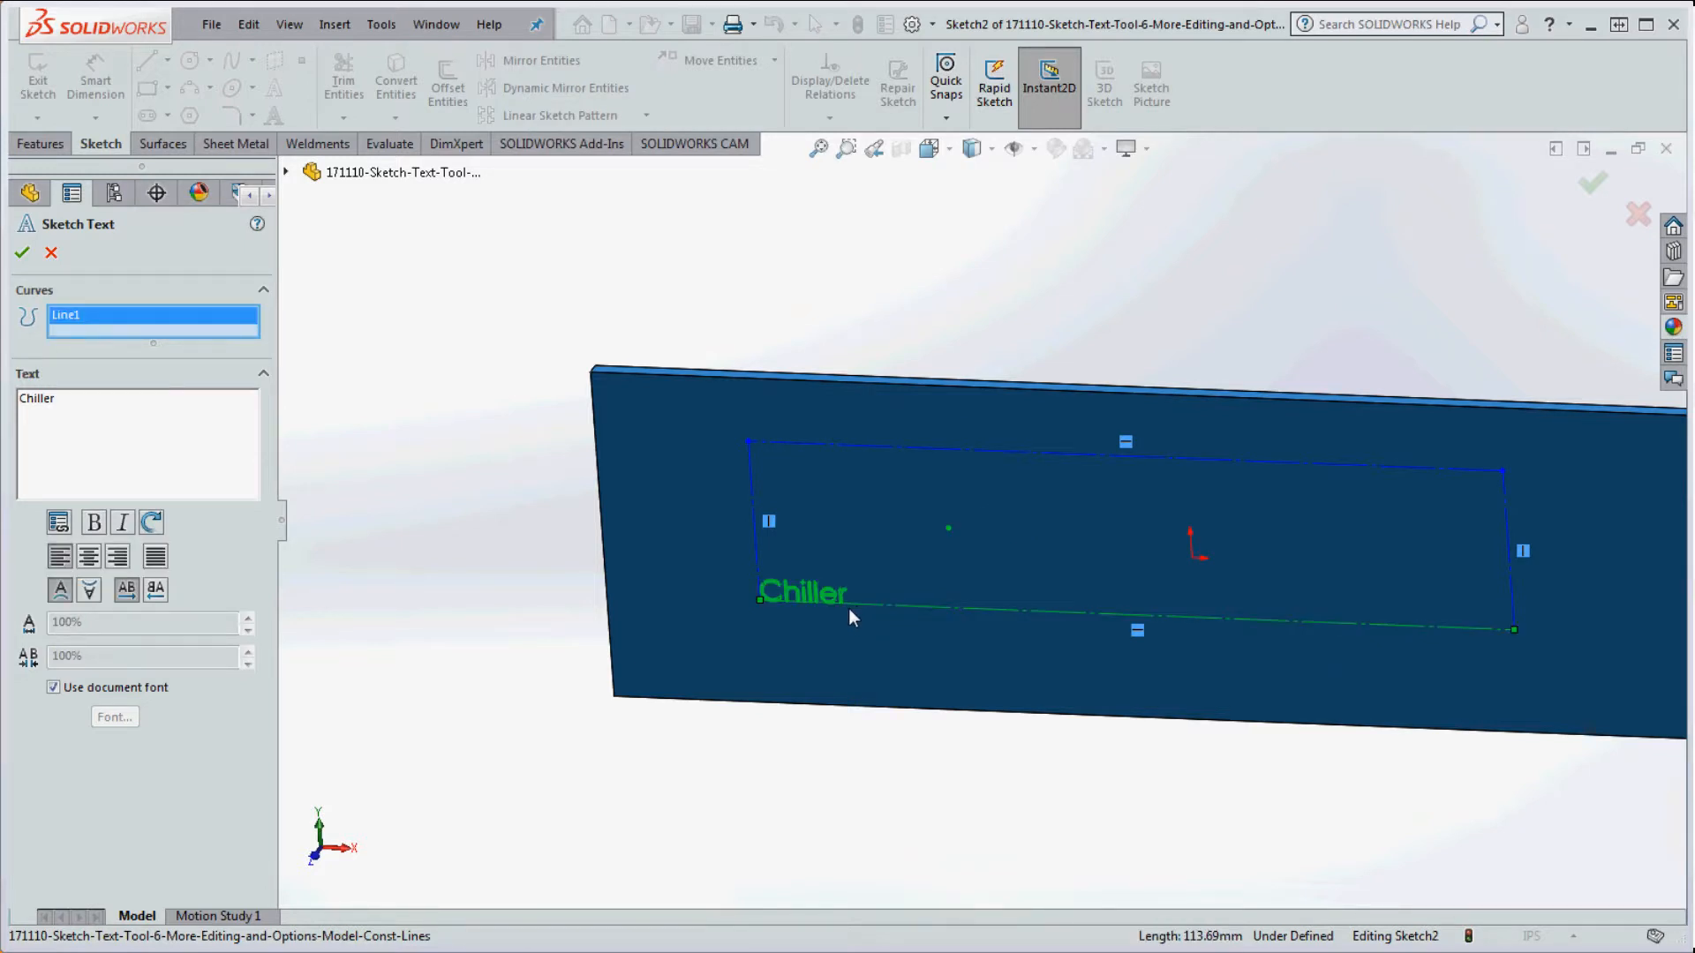
Step: Try the left and right lines as curves, return the upright text to Line1, and confirm
{"action": "left_click", "coordinate": [61, 597]}
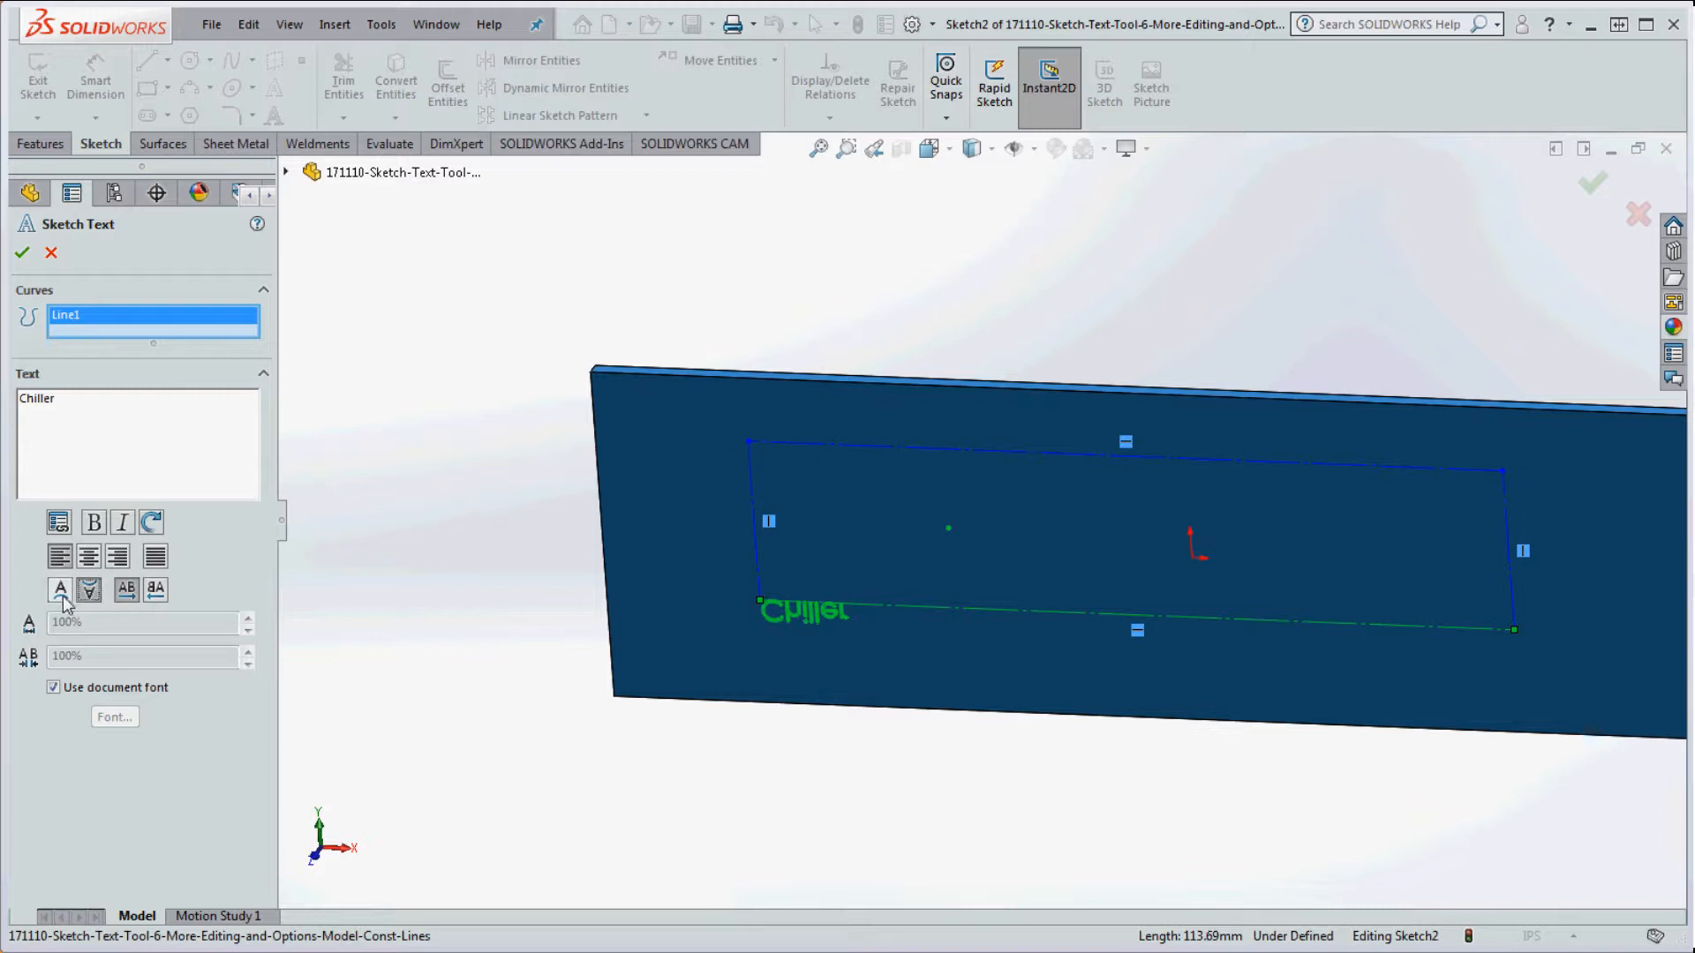
{"action": "left_click", "coordinate": [61, 597]}
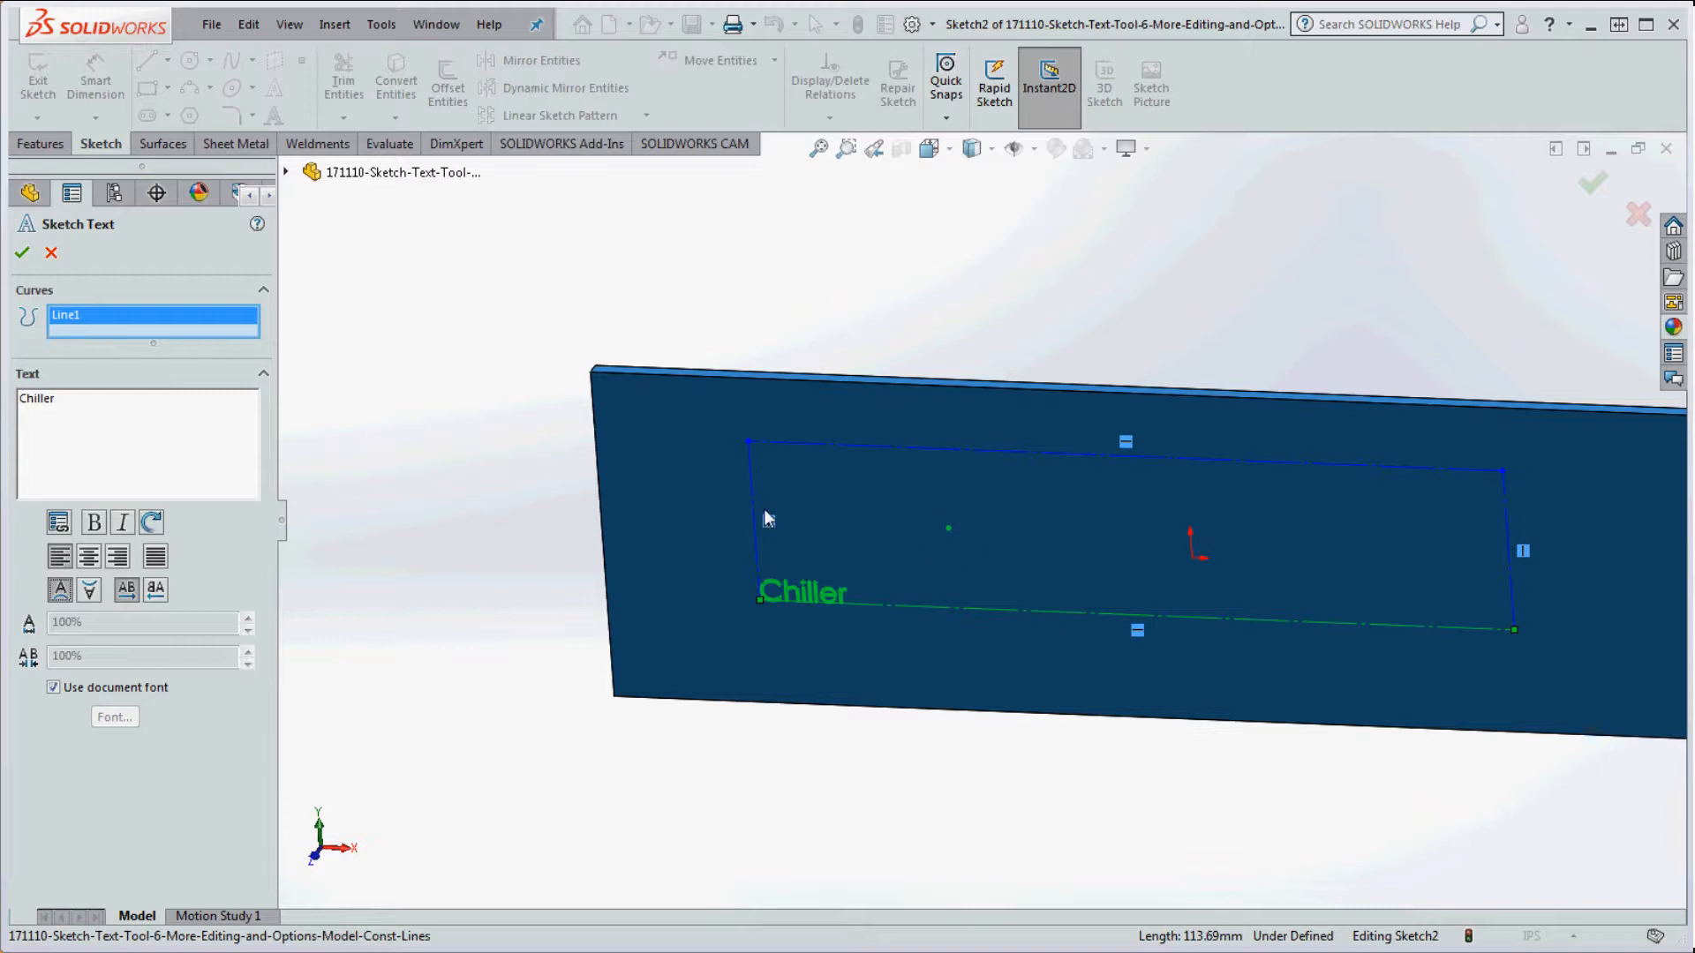
{"action": "left_click", "coordinate": [883, 604]}
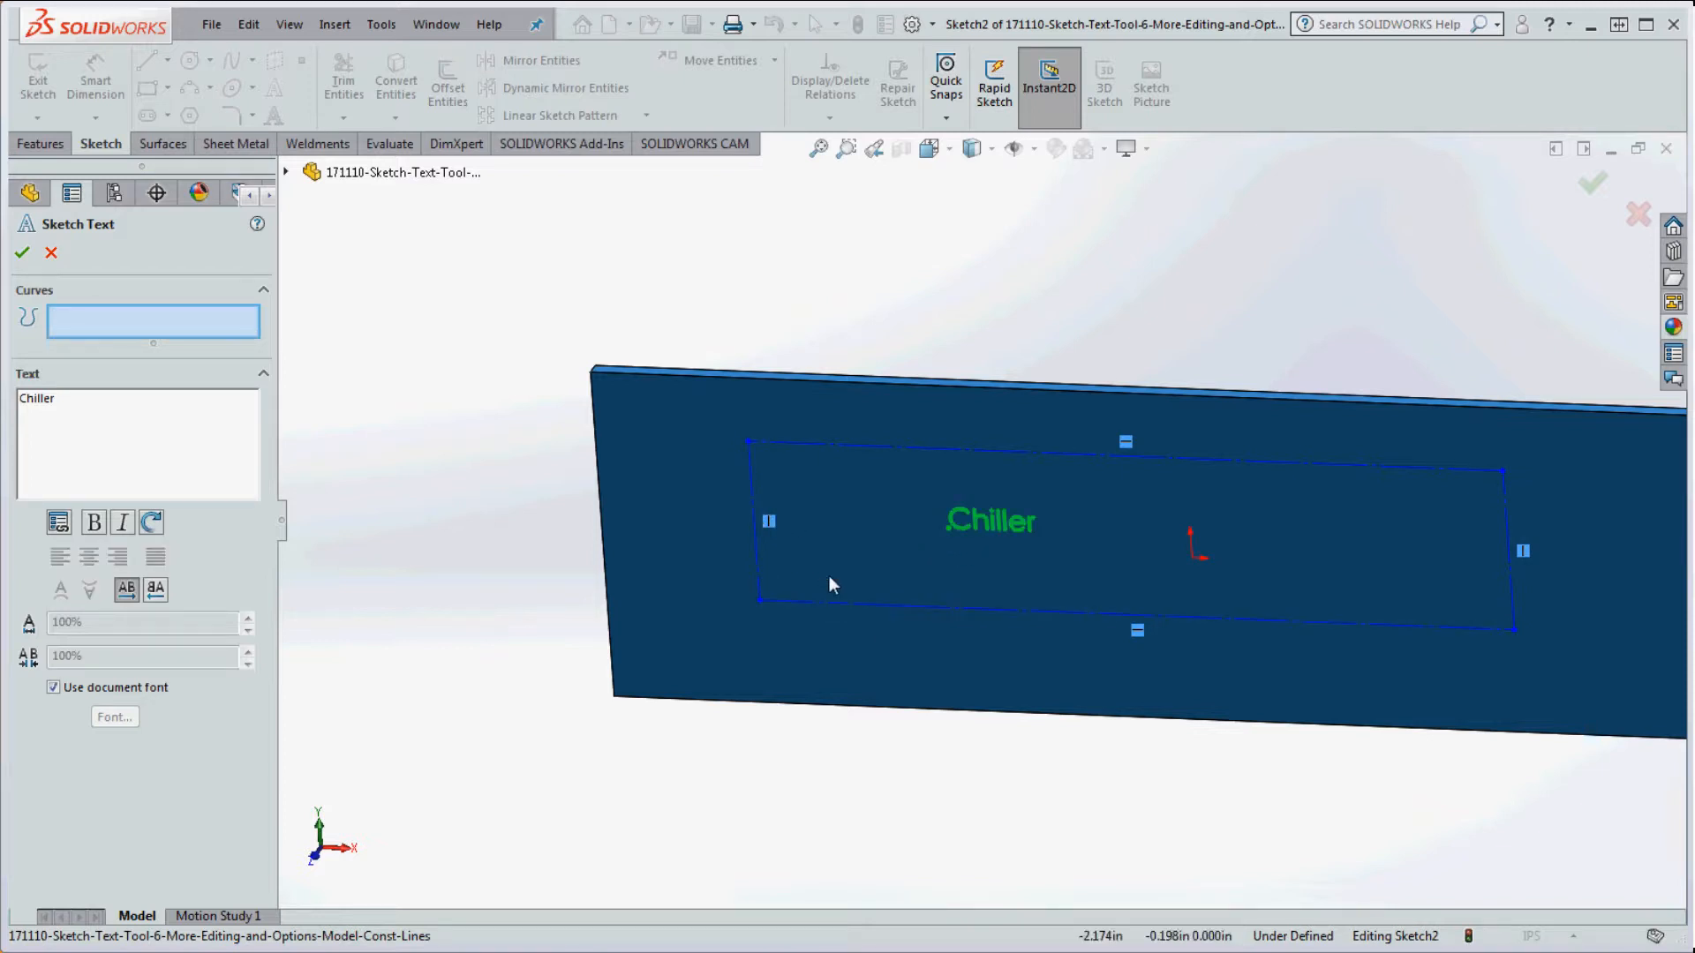
{"action": "left_click", "coordinate": [759, 561]}
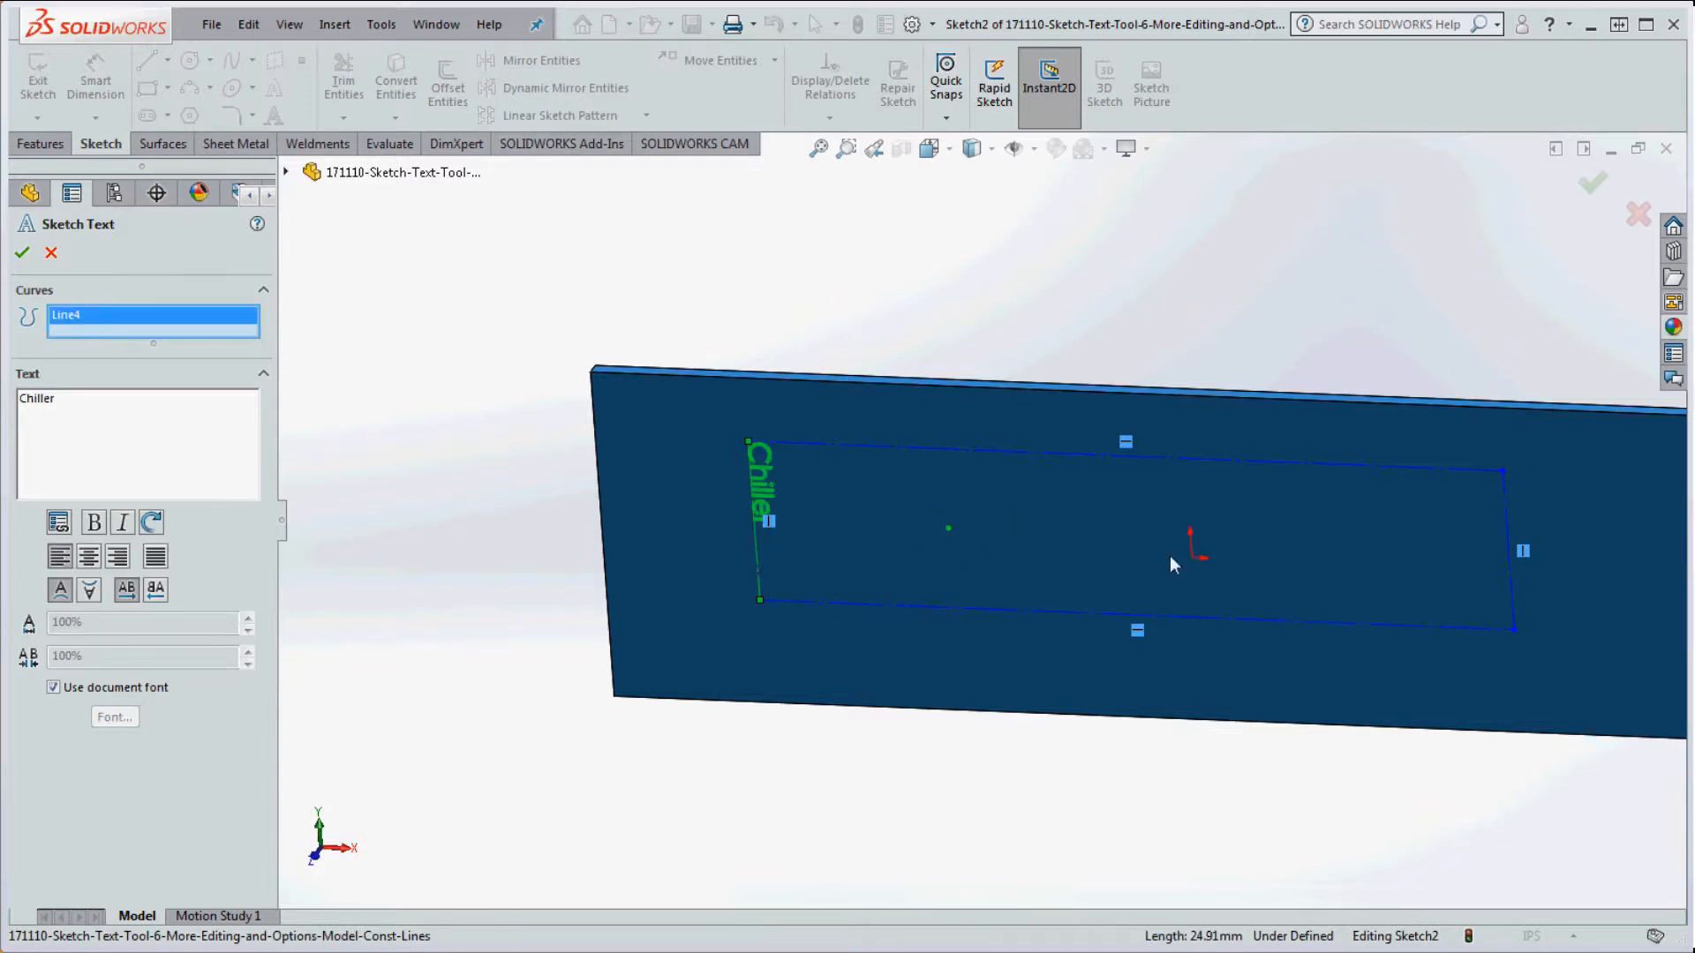
{"action": "left_click", "coordinate": [758, 562]}
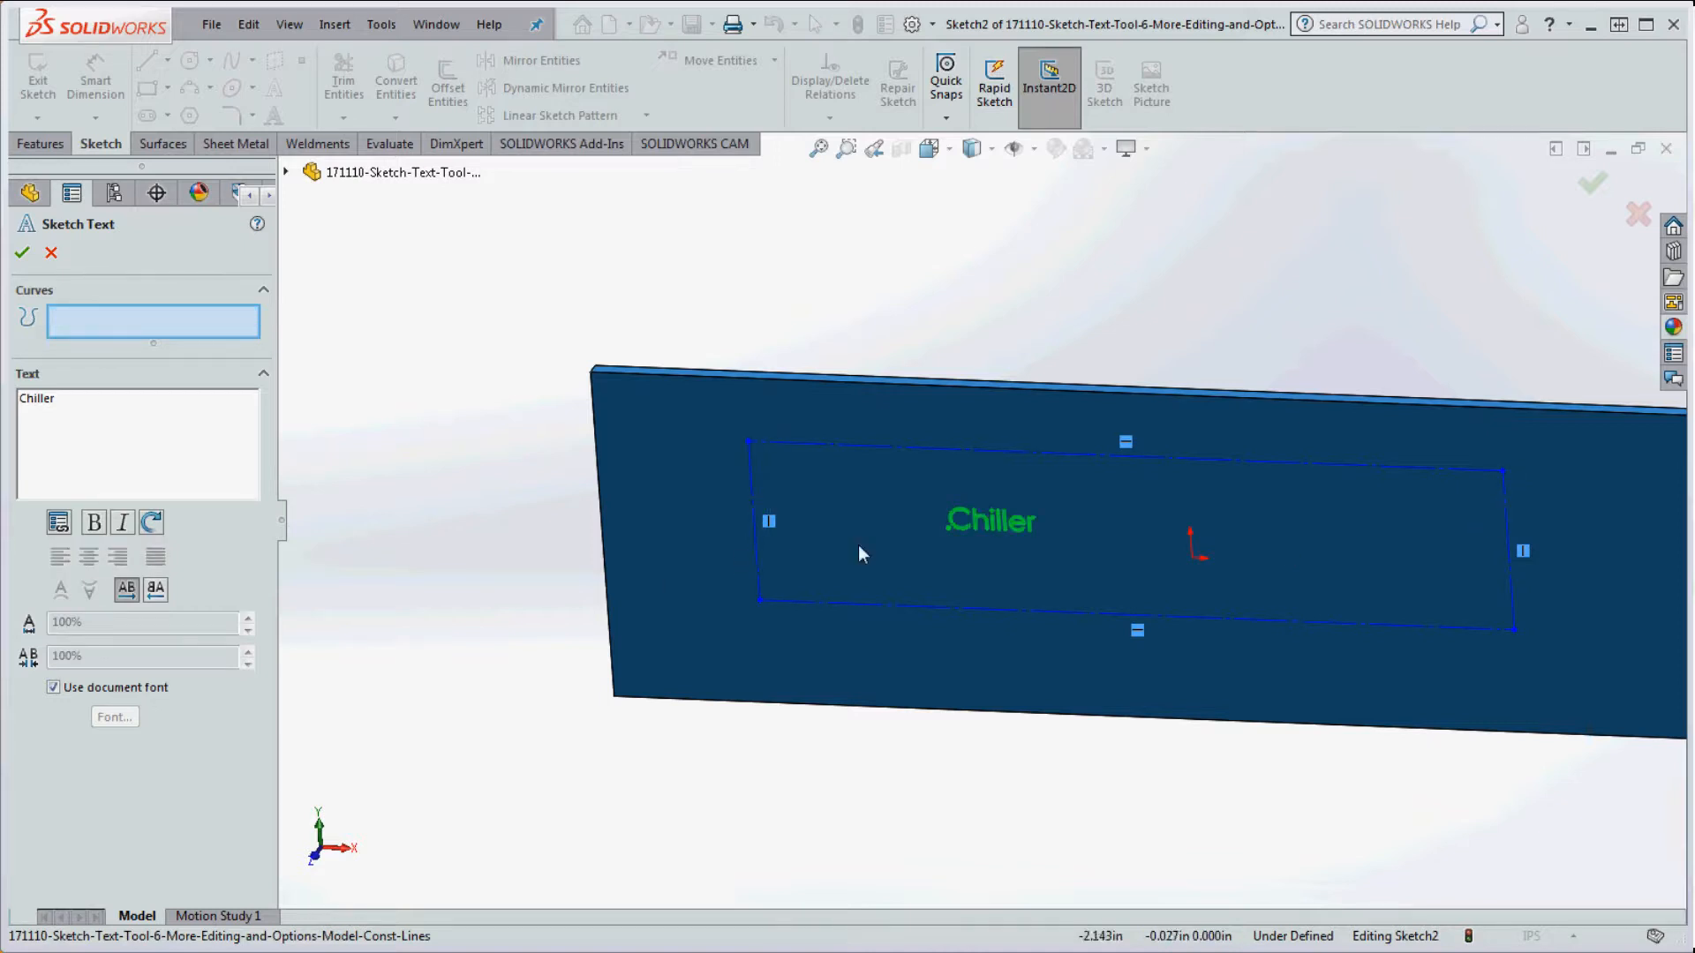
{"action": "left_click", "coordinate": [1506, 527]}
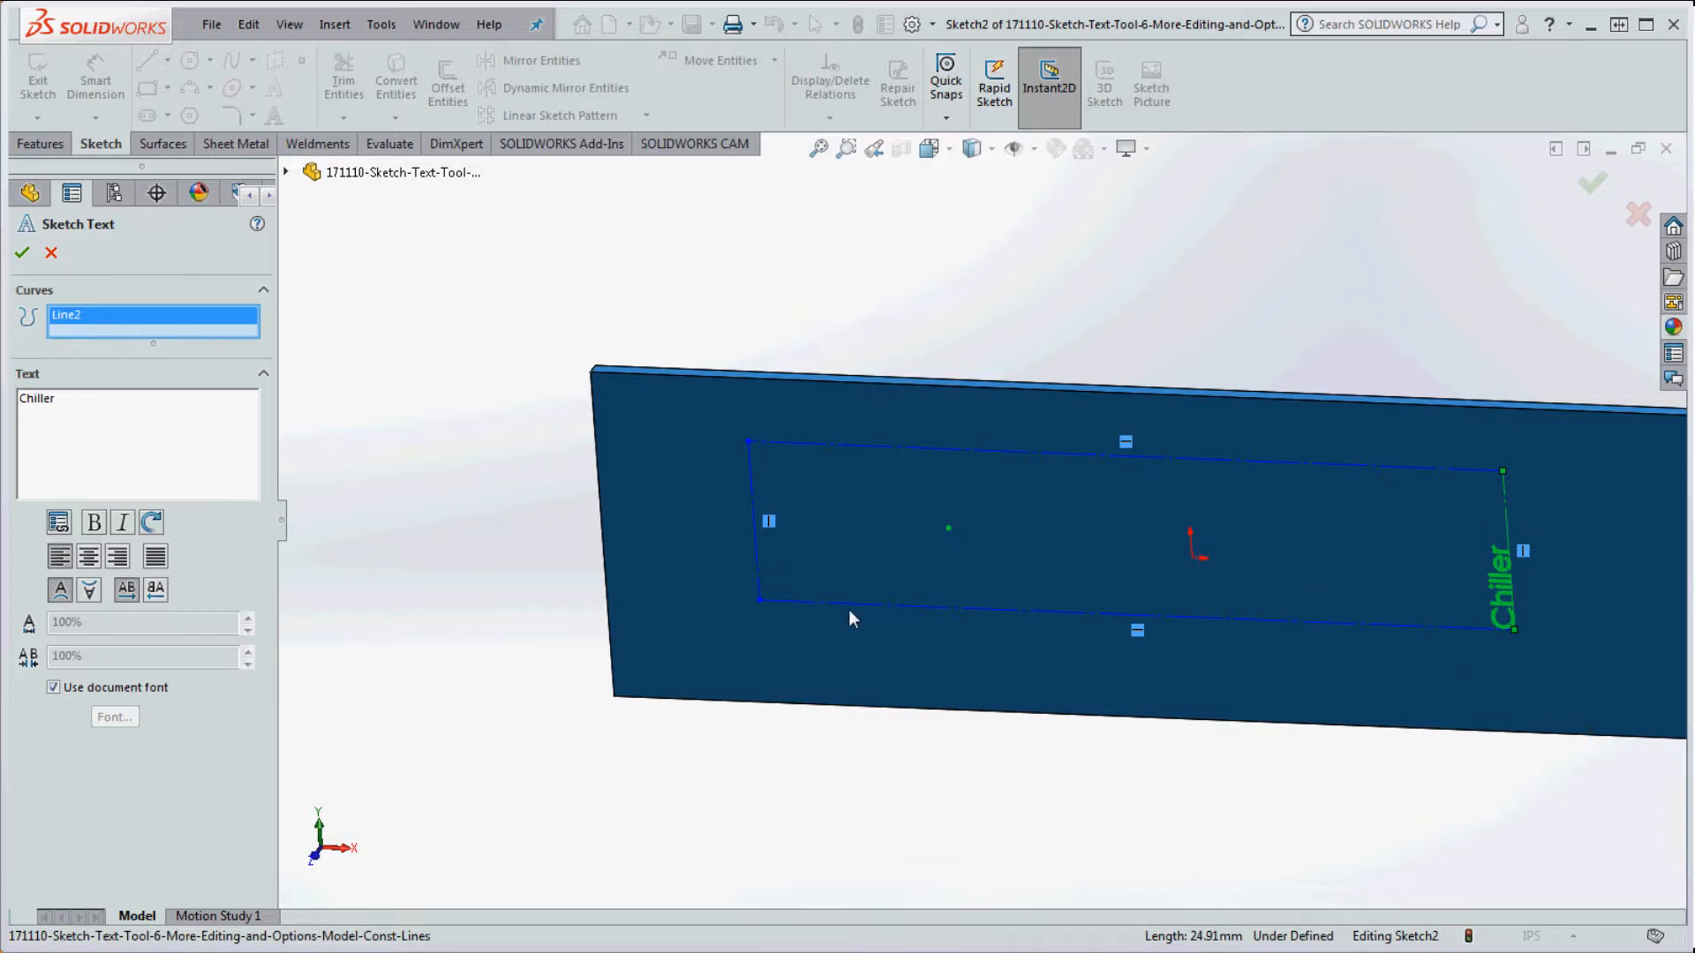
{"action": "left_click", "coordinate": [1506, 491]}
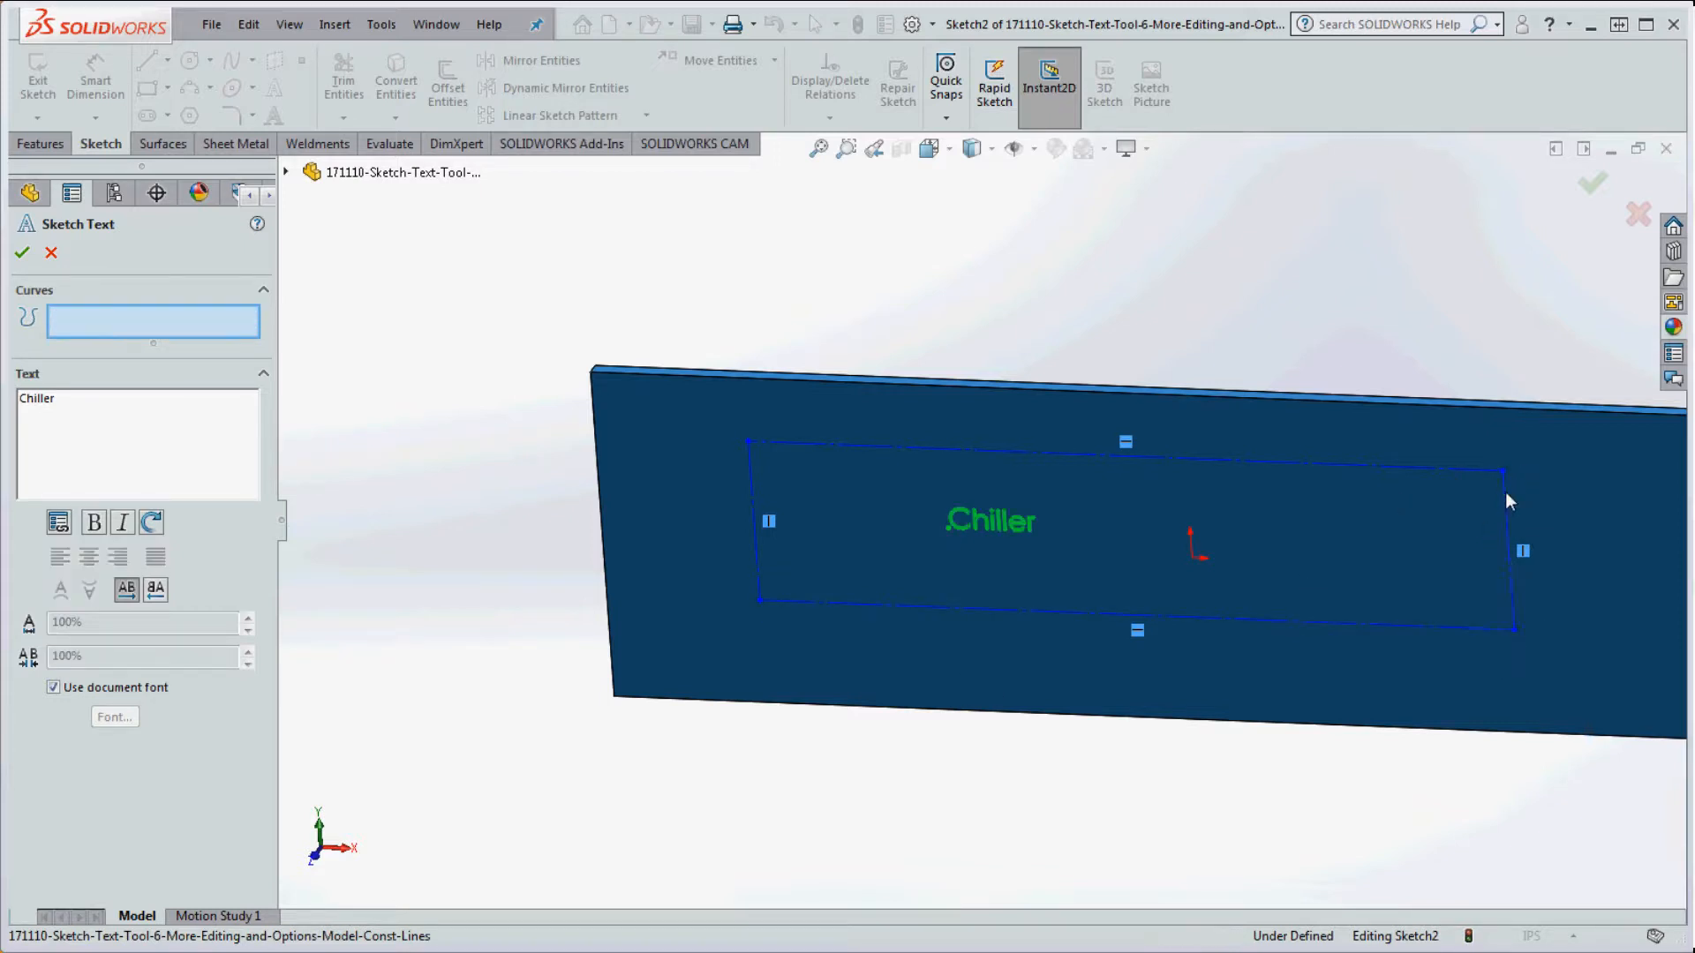
{"action": "left_click", "coordinate": [905, 606]}
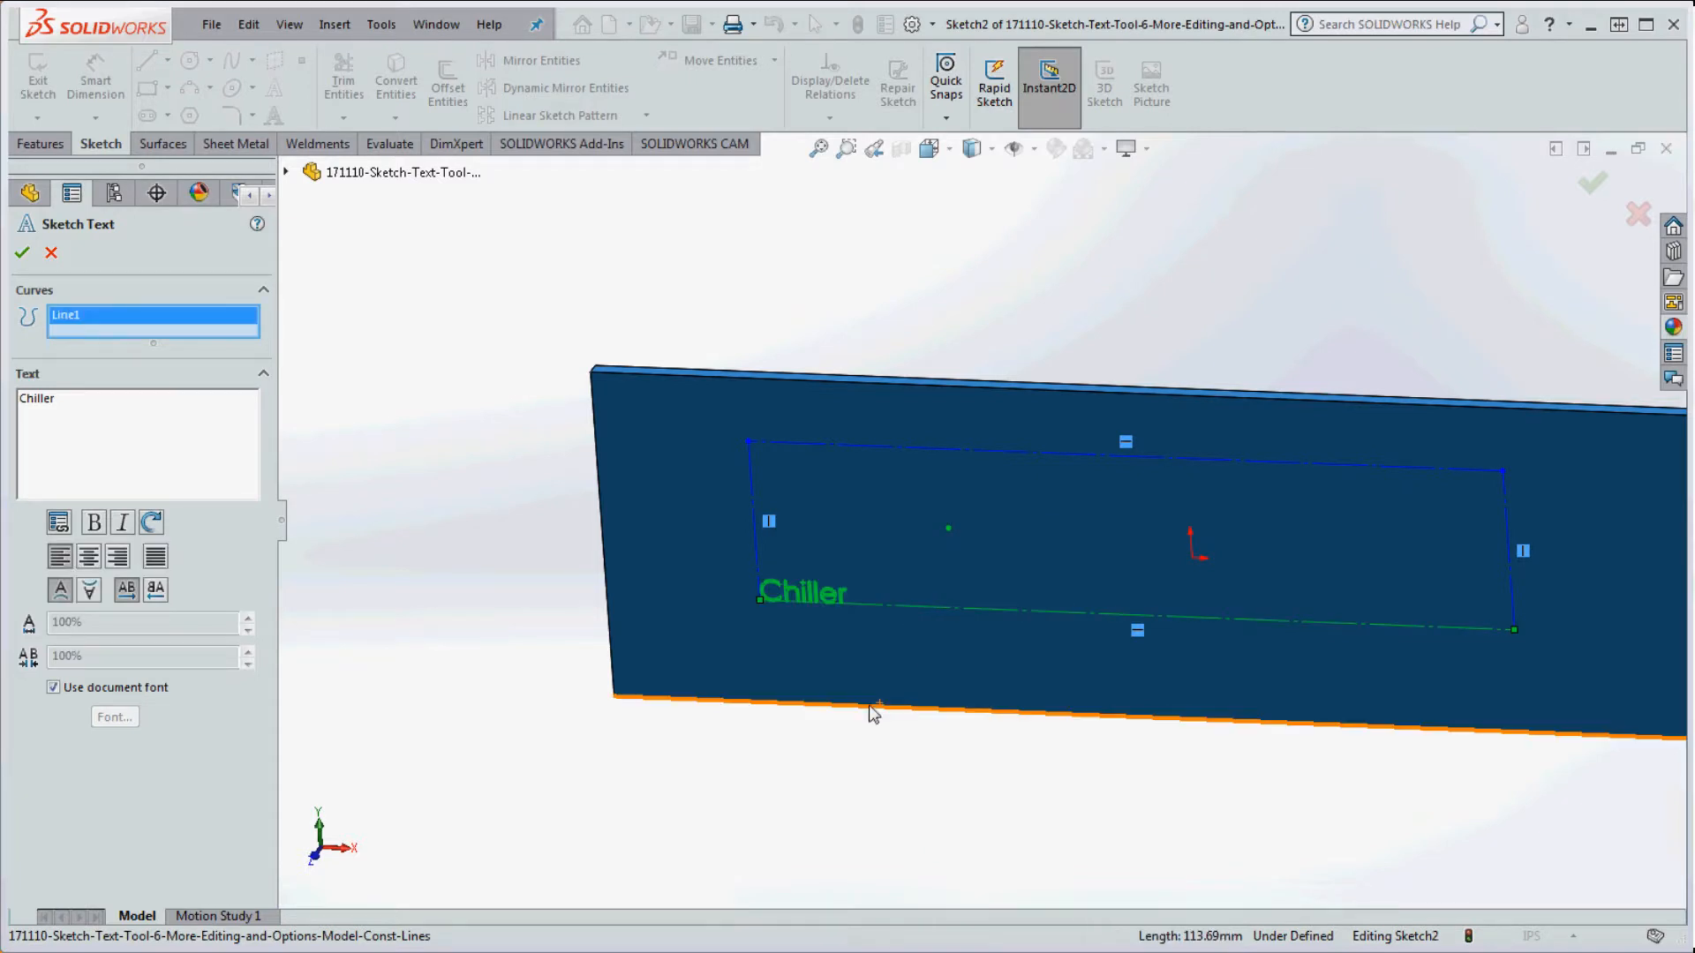
{"action": "left_click", "coordinate": [21, 255]}
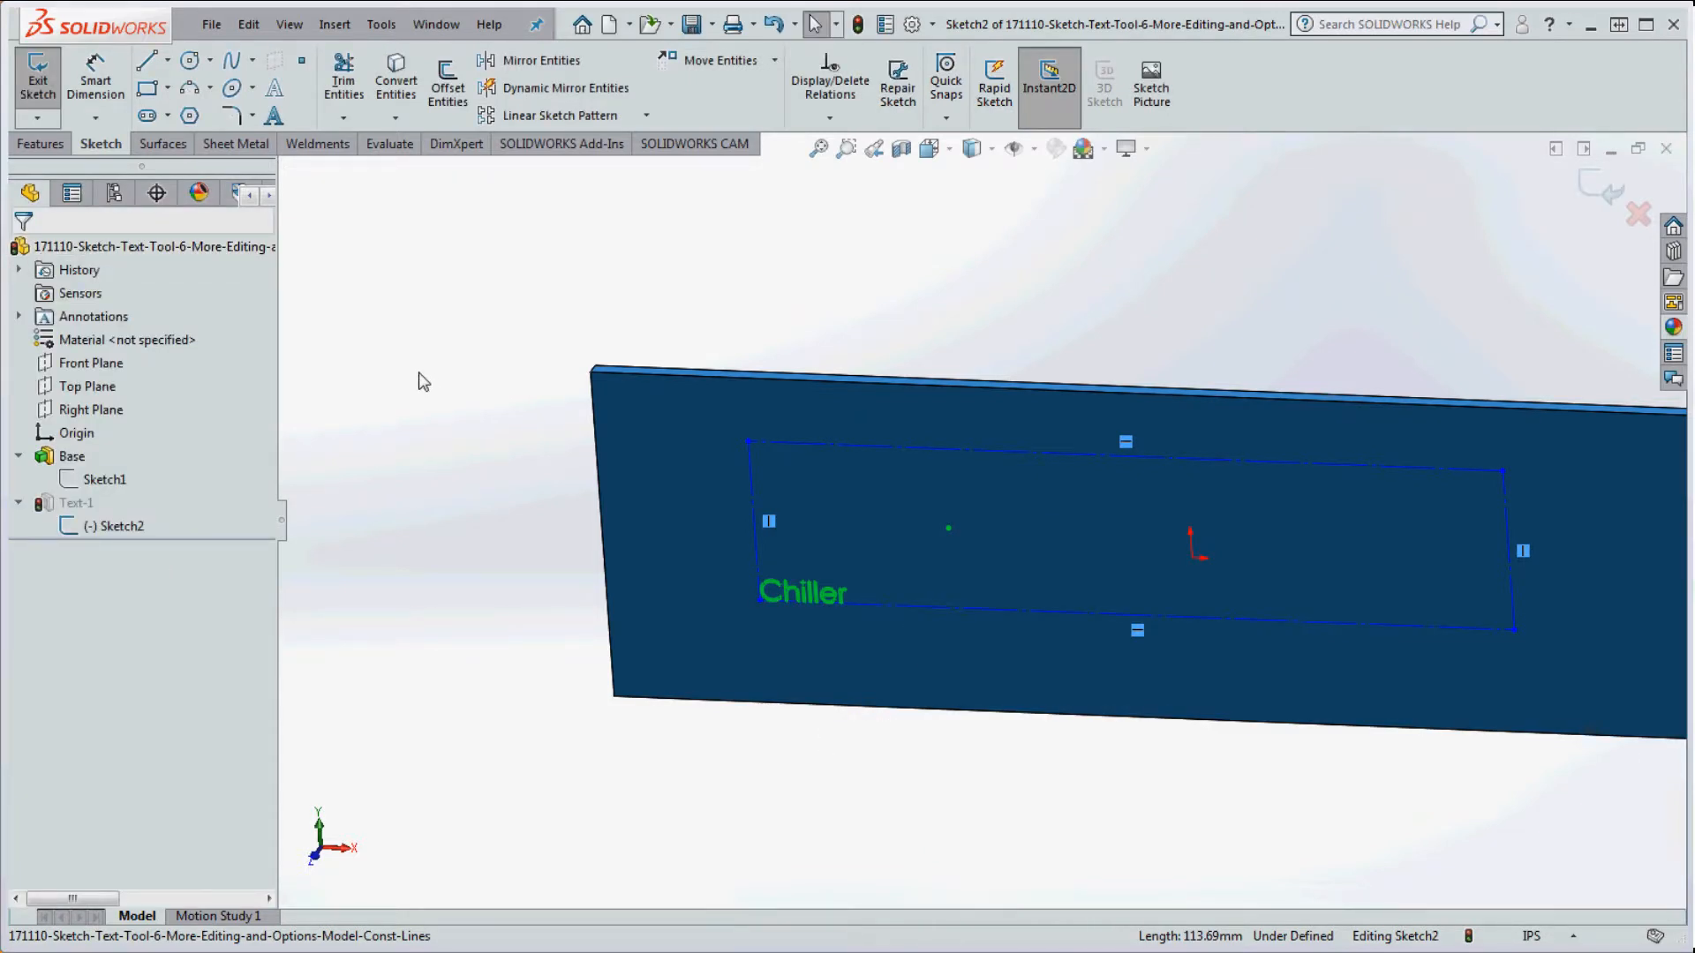
Step: Drag the loose sketch point to about (-1.408, 0.323) inside the construction box
{"action": "left_click", "coordinate": [906, 323]}
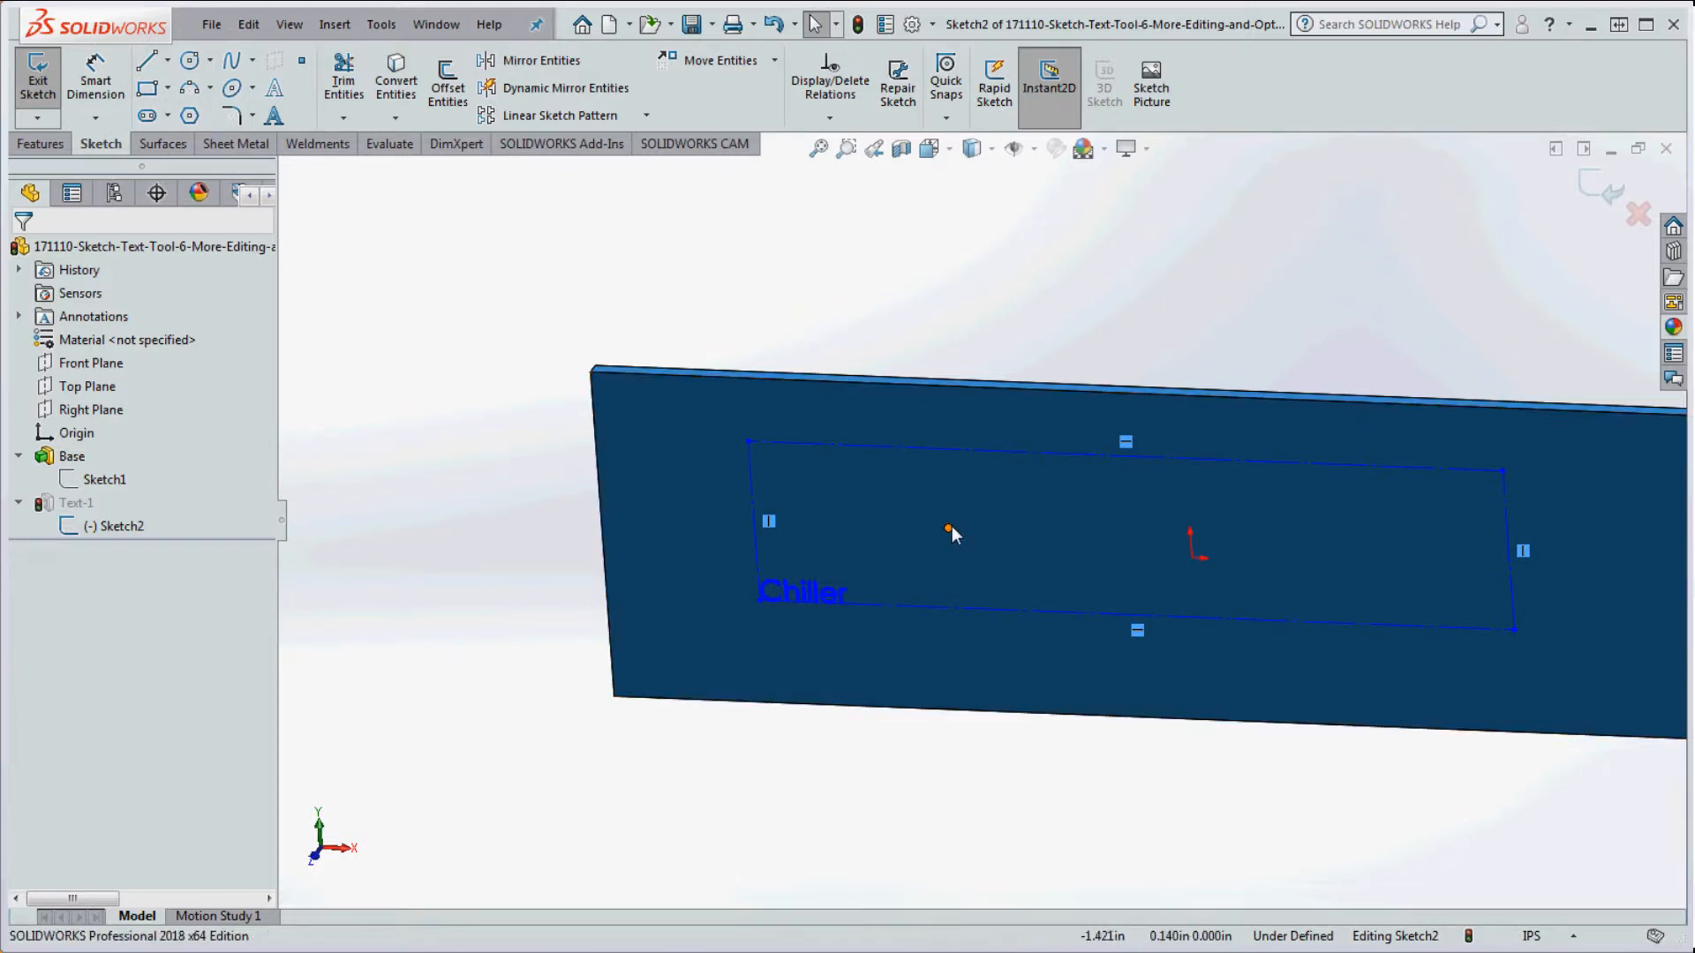
{"action": "mouse_move", "coordinate": [950, 527]}
{"action": "left_mouse_down"}
{"action": "mouse_move", "coordinate": [1142, 533]}
{"action": "mouse_move", "coordinate": [1183, 501]}
{"action": "mouse_move", "coordinate": [1248, 504]}
{"action": "left_mouse_up"}
{"action": "left_click", "coordinate": [1245, 303]}
{"action": "left_click_drag", "start_coordinate": [1249, 504], "coordinate": [951, 496]}
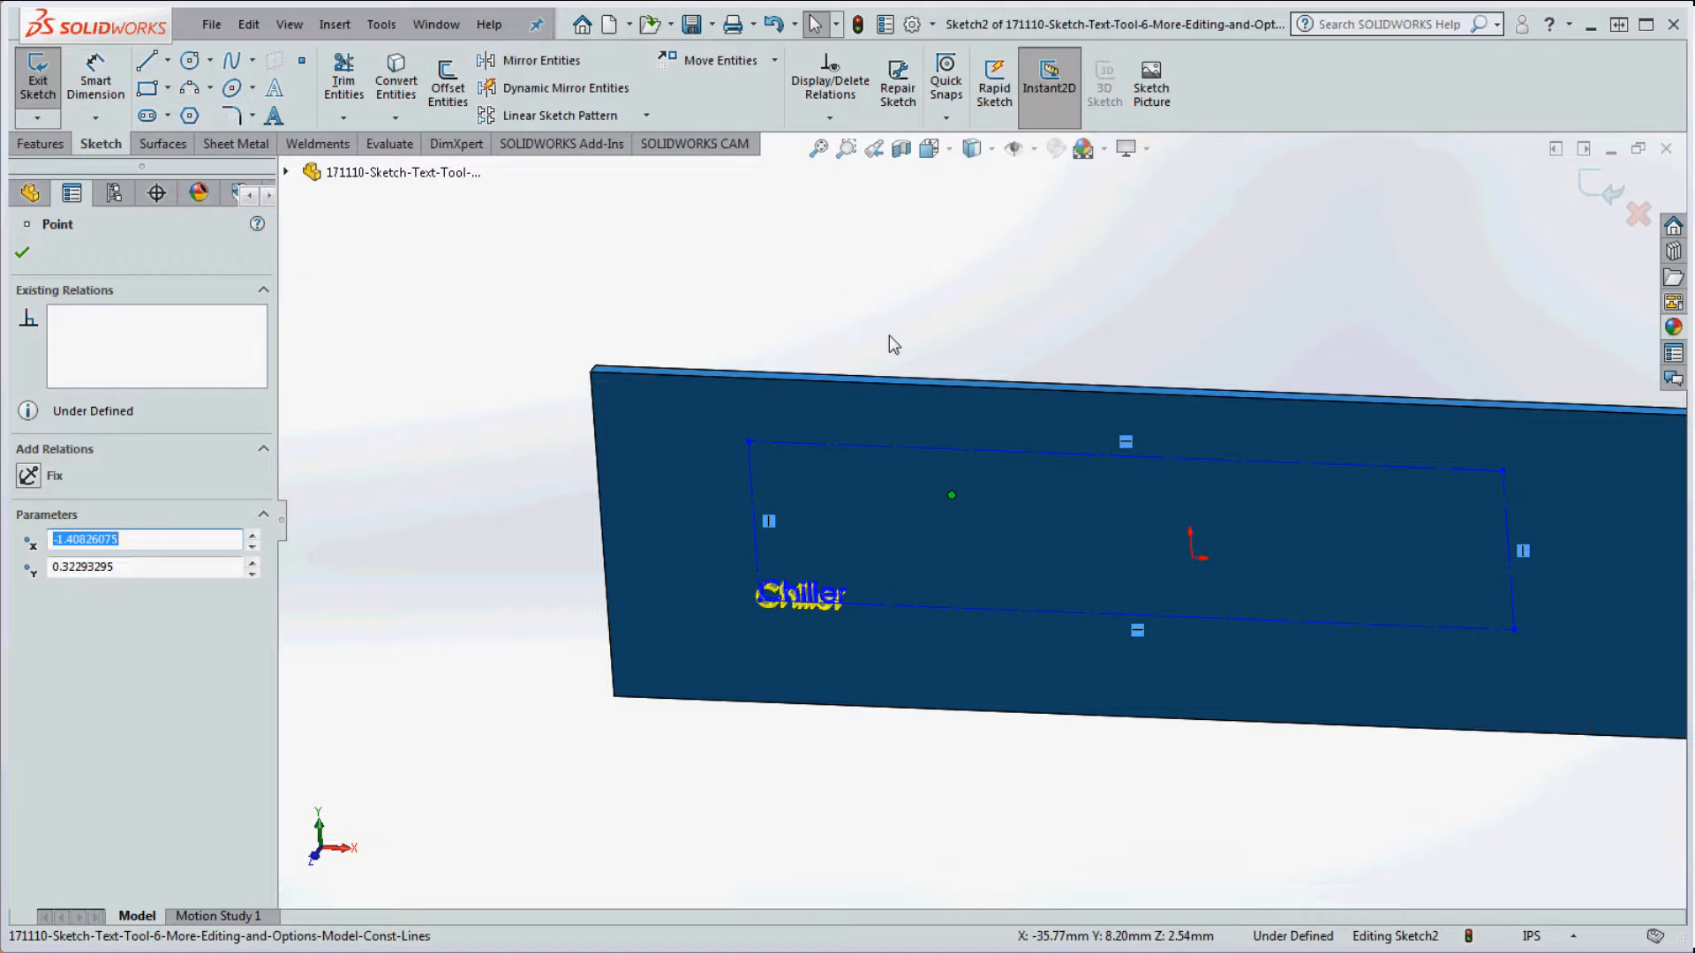
{"action": "left_click", "coordinate": [819, 594]}
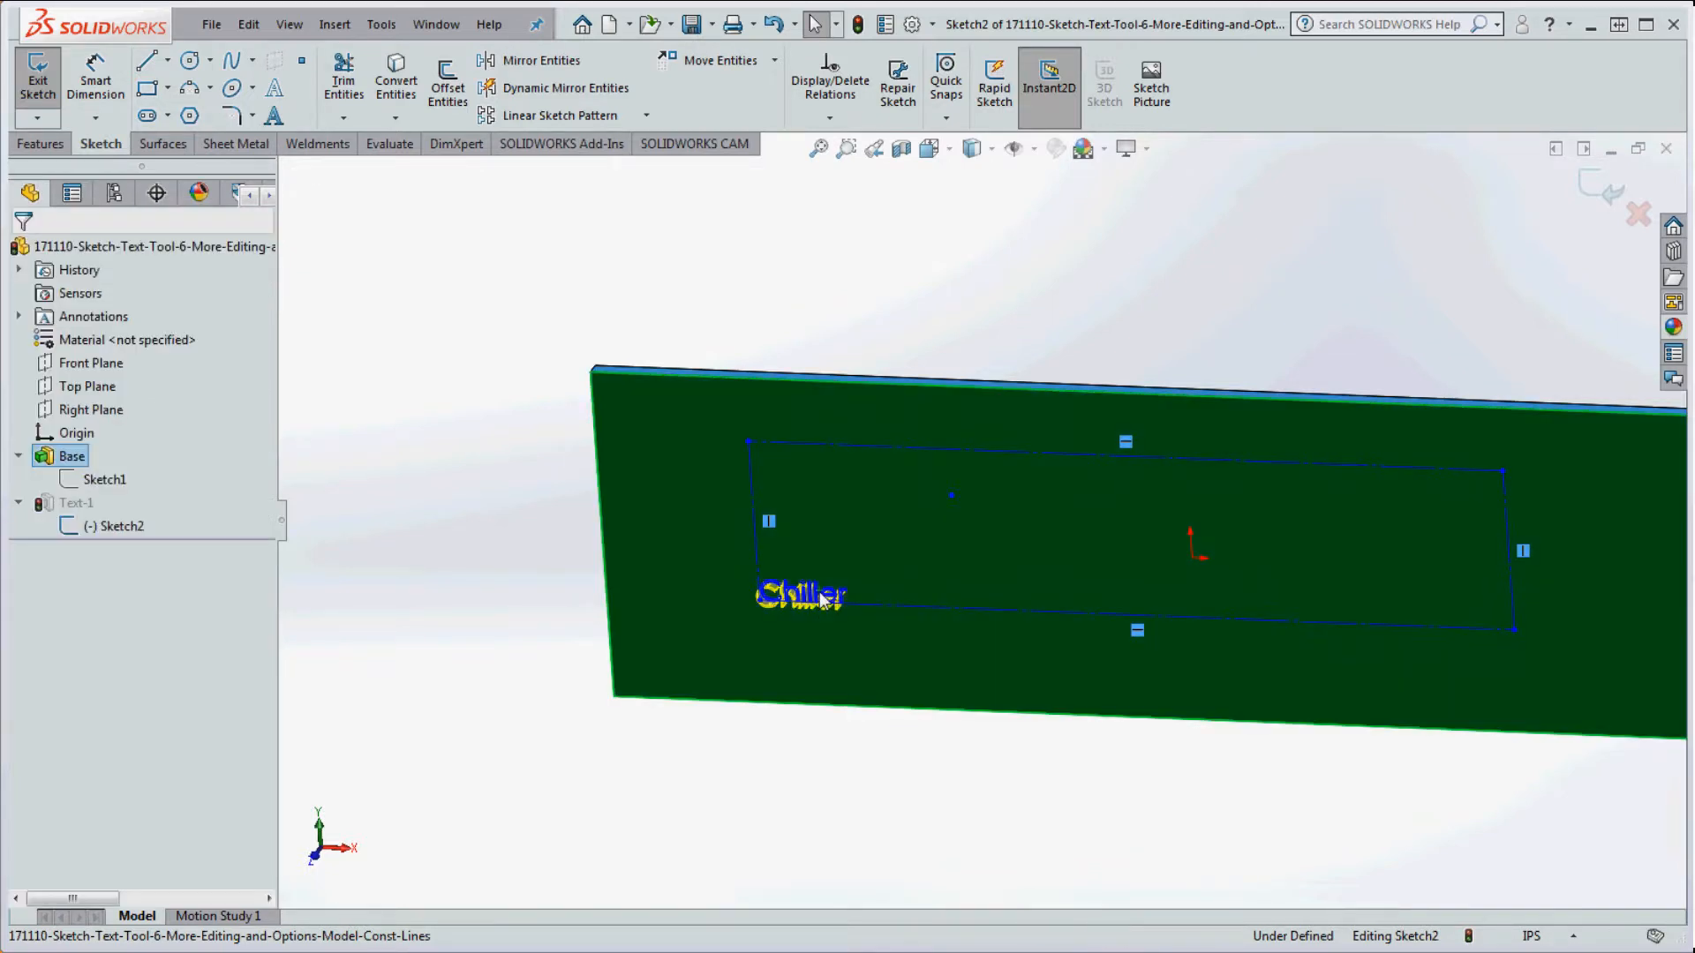
Step: Delete Line1 from the Chiller text's Curves list and confirm the Sketch Text change
{"action": "double_click", "coordinate": [819, 593]}
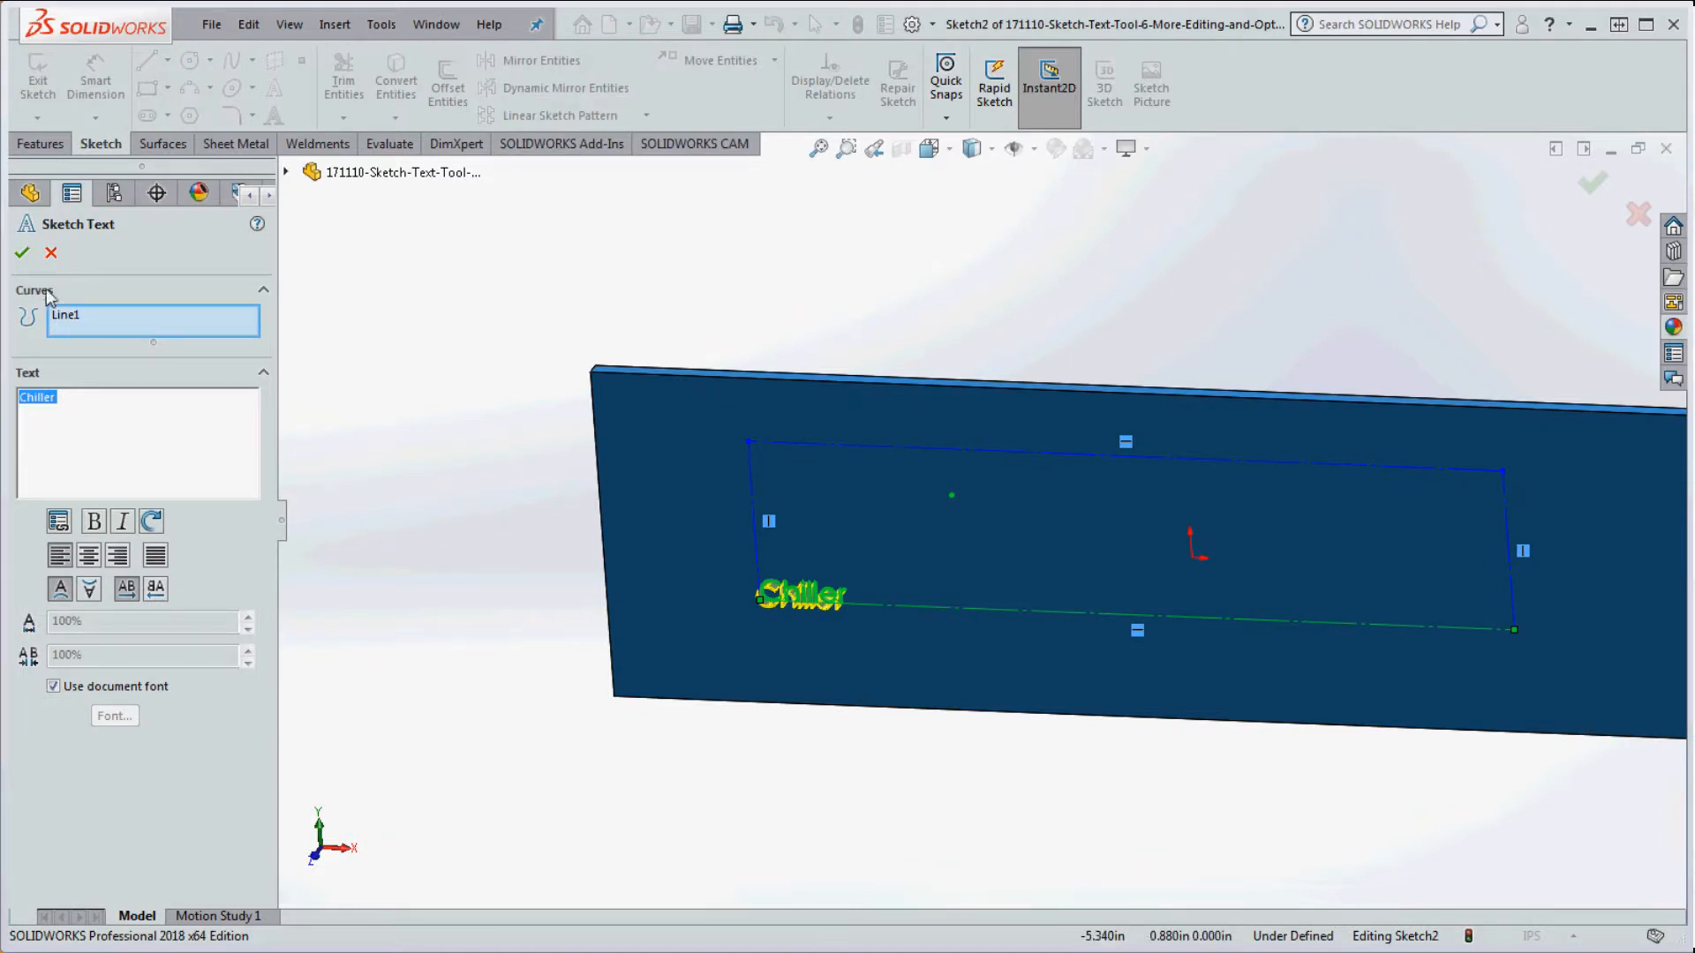
{"action": "left_click", "coordinate": [62, 318]}
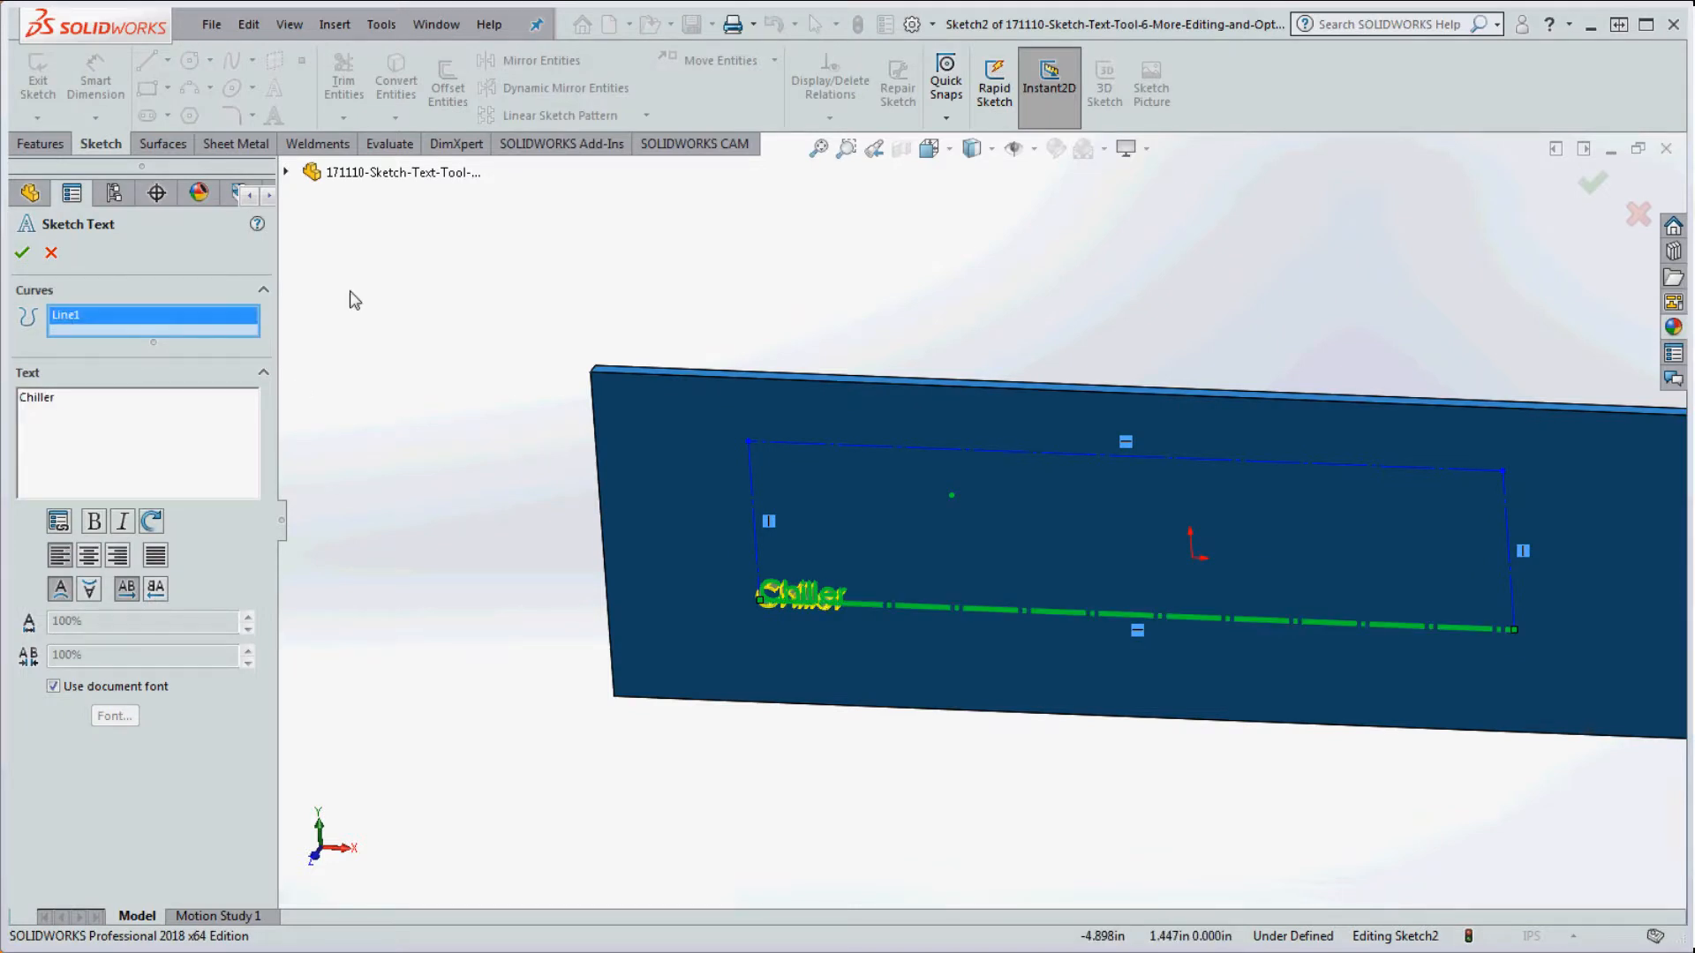
{"action": "key", "text": "Delete"}
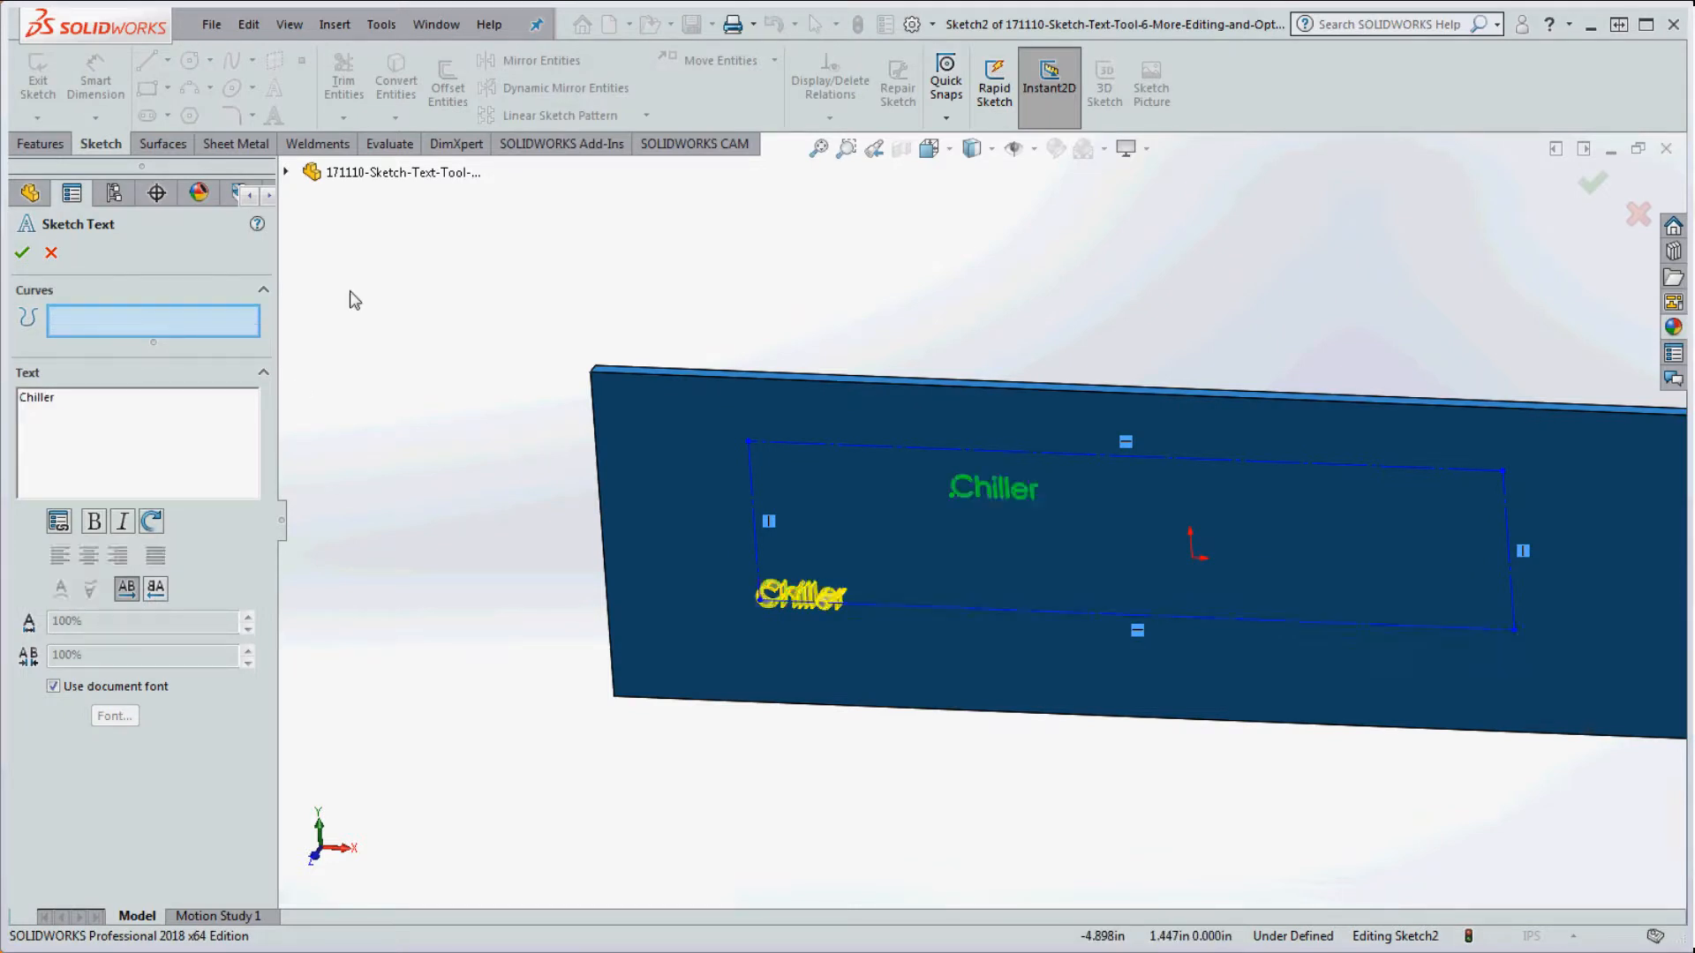
{"action": "left_click", "coordinate": [23, 253]}
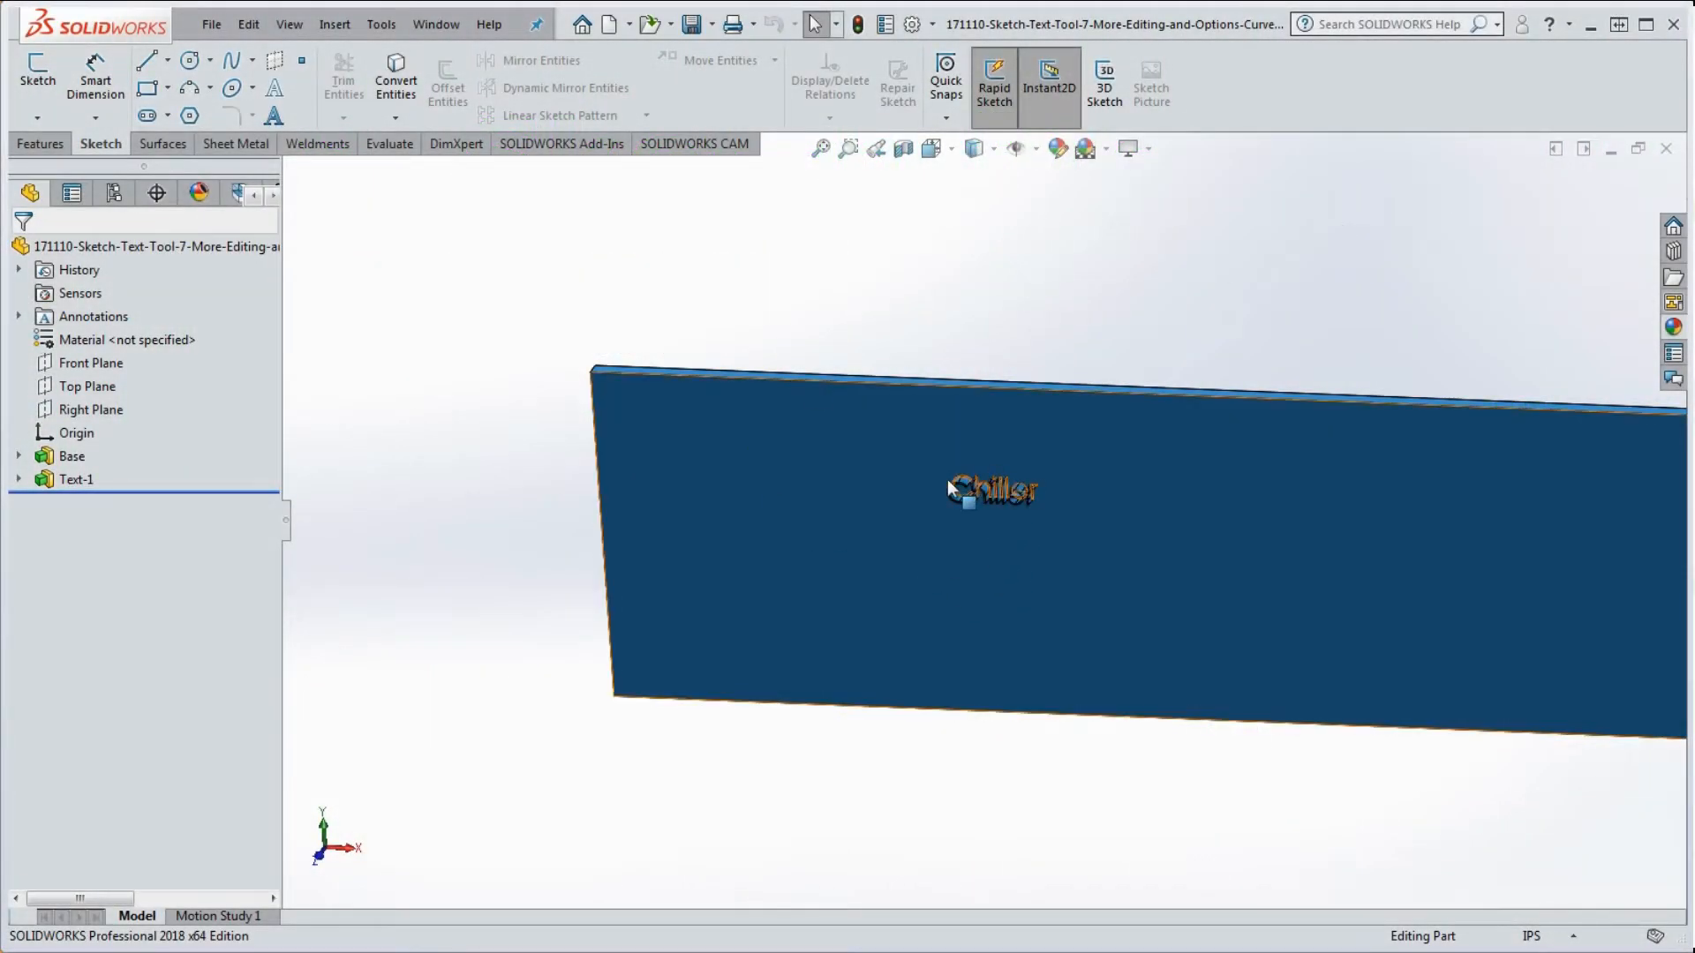
Step: Expand Base and Text-1 in the tree and reopen Sketch2 for editing
{"action": "left_click", "coordinate": [19, 457]}
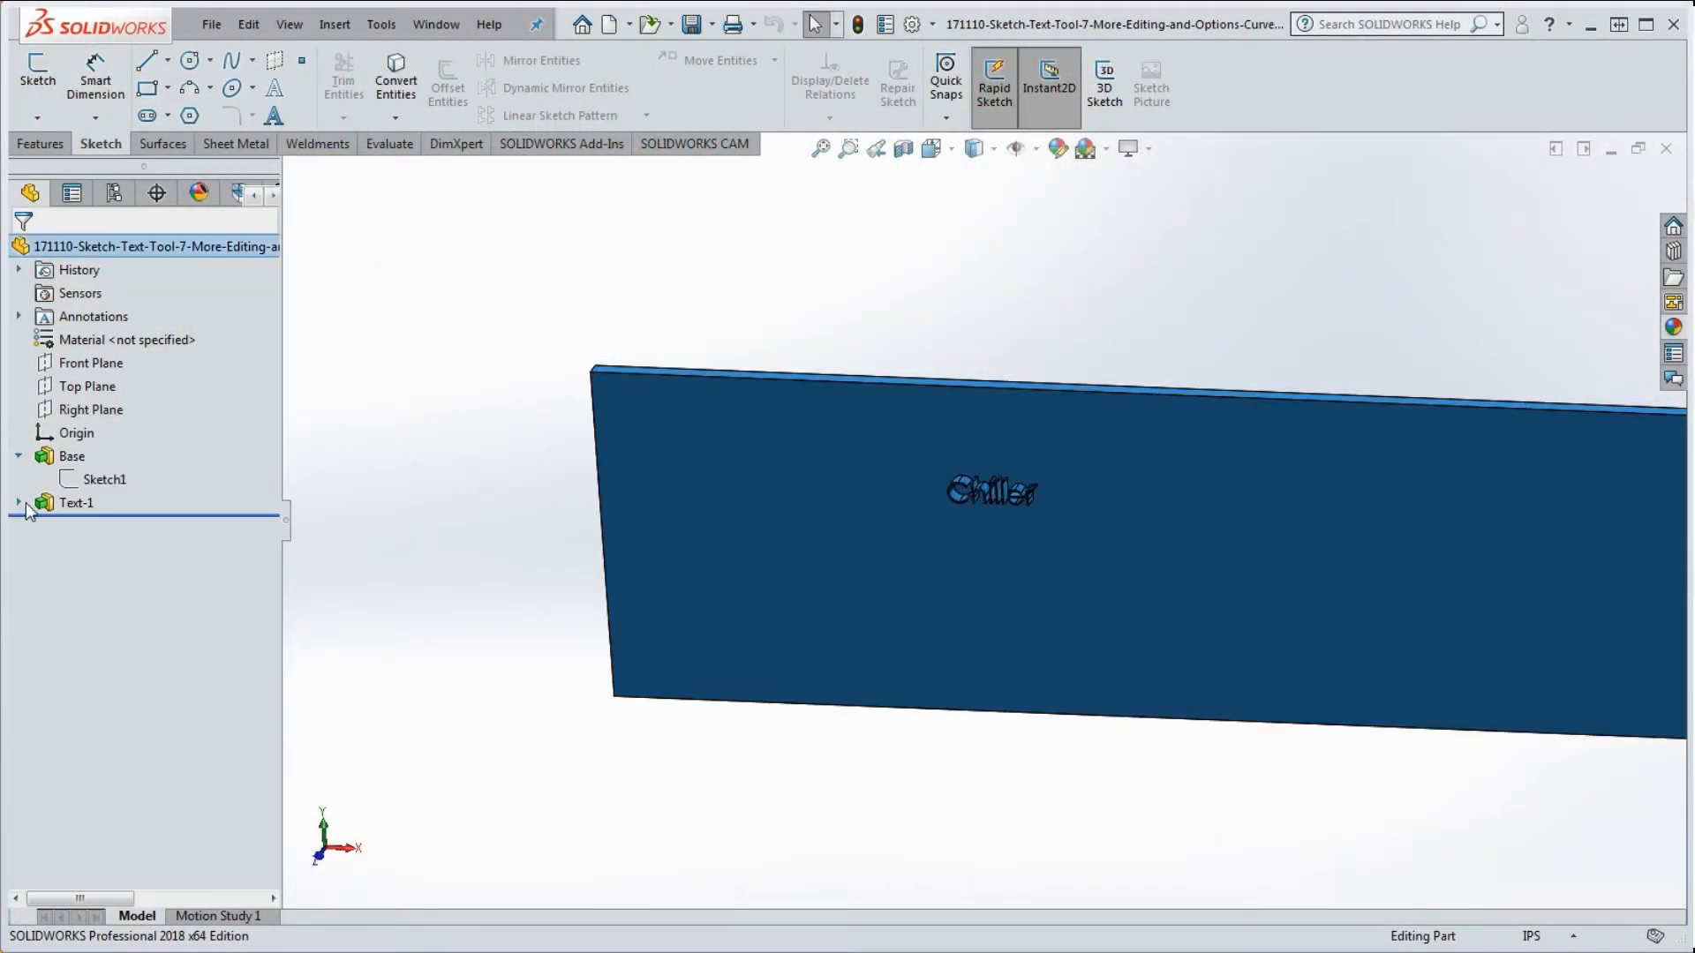
{"action": "left_click", "coordinate": [18, 502]}
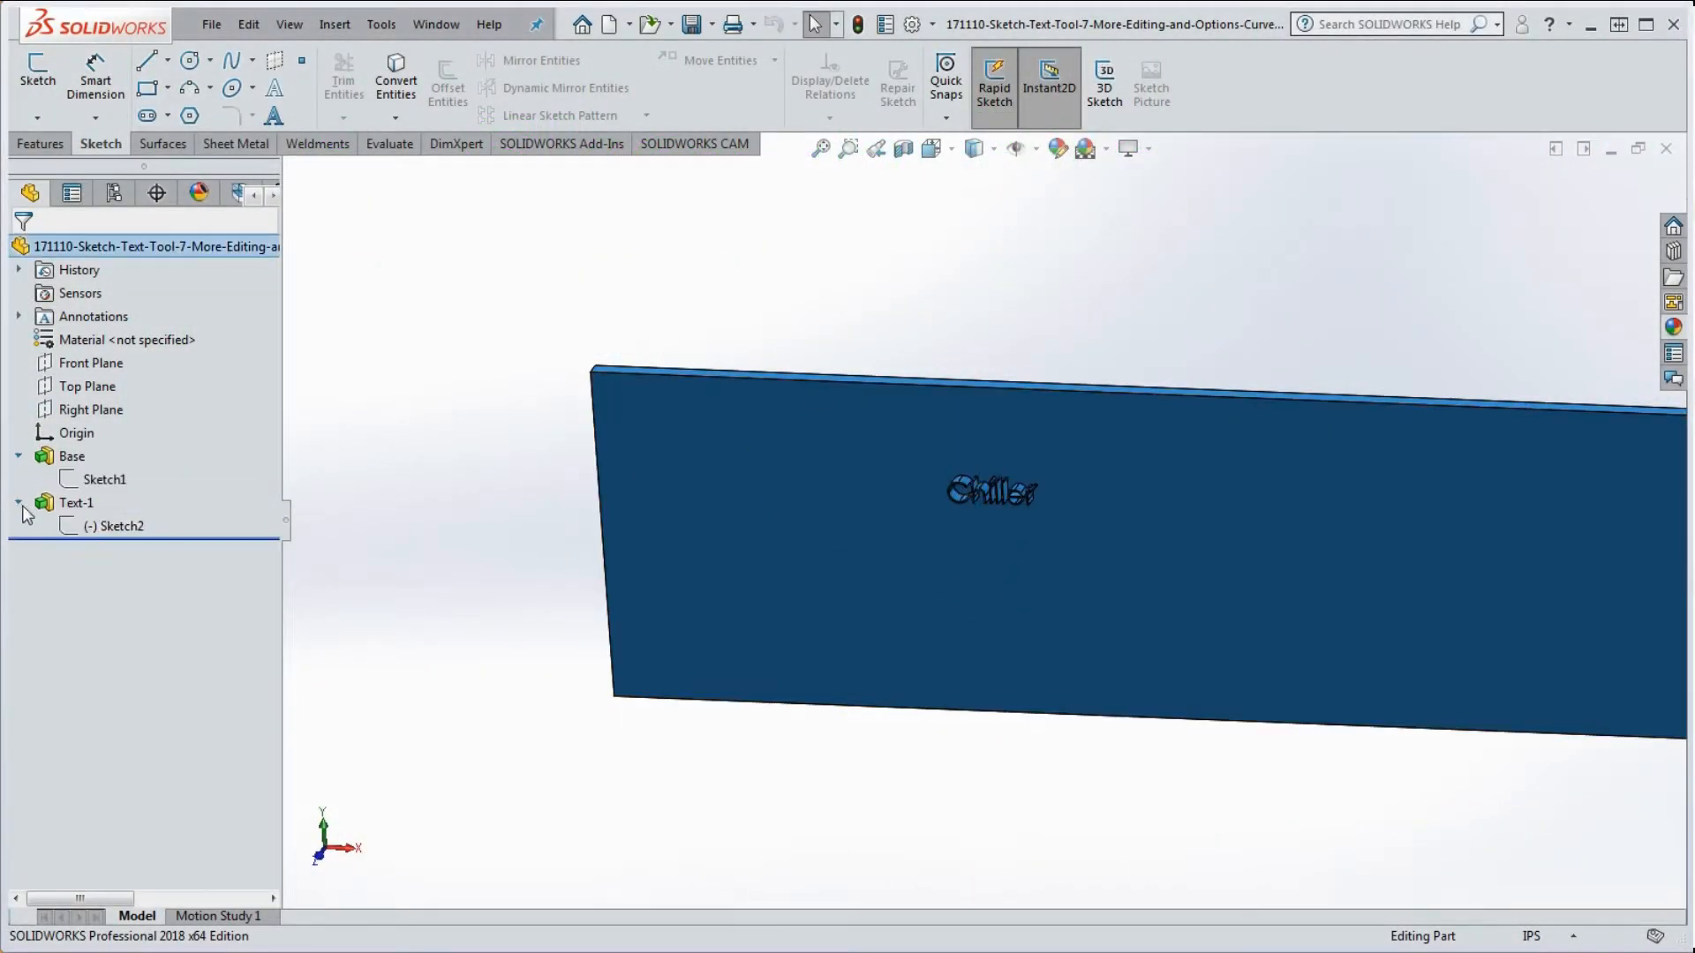
{"action": "right_click", "coordinate": [120, 528]}
{"action": "left_click", "coordinate": [153, 485]}
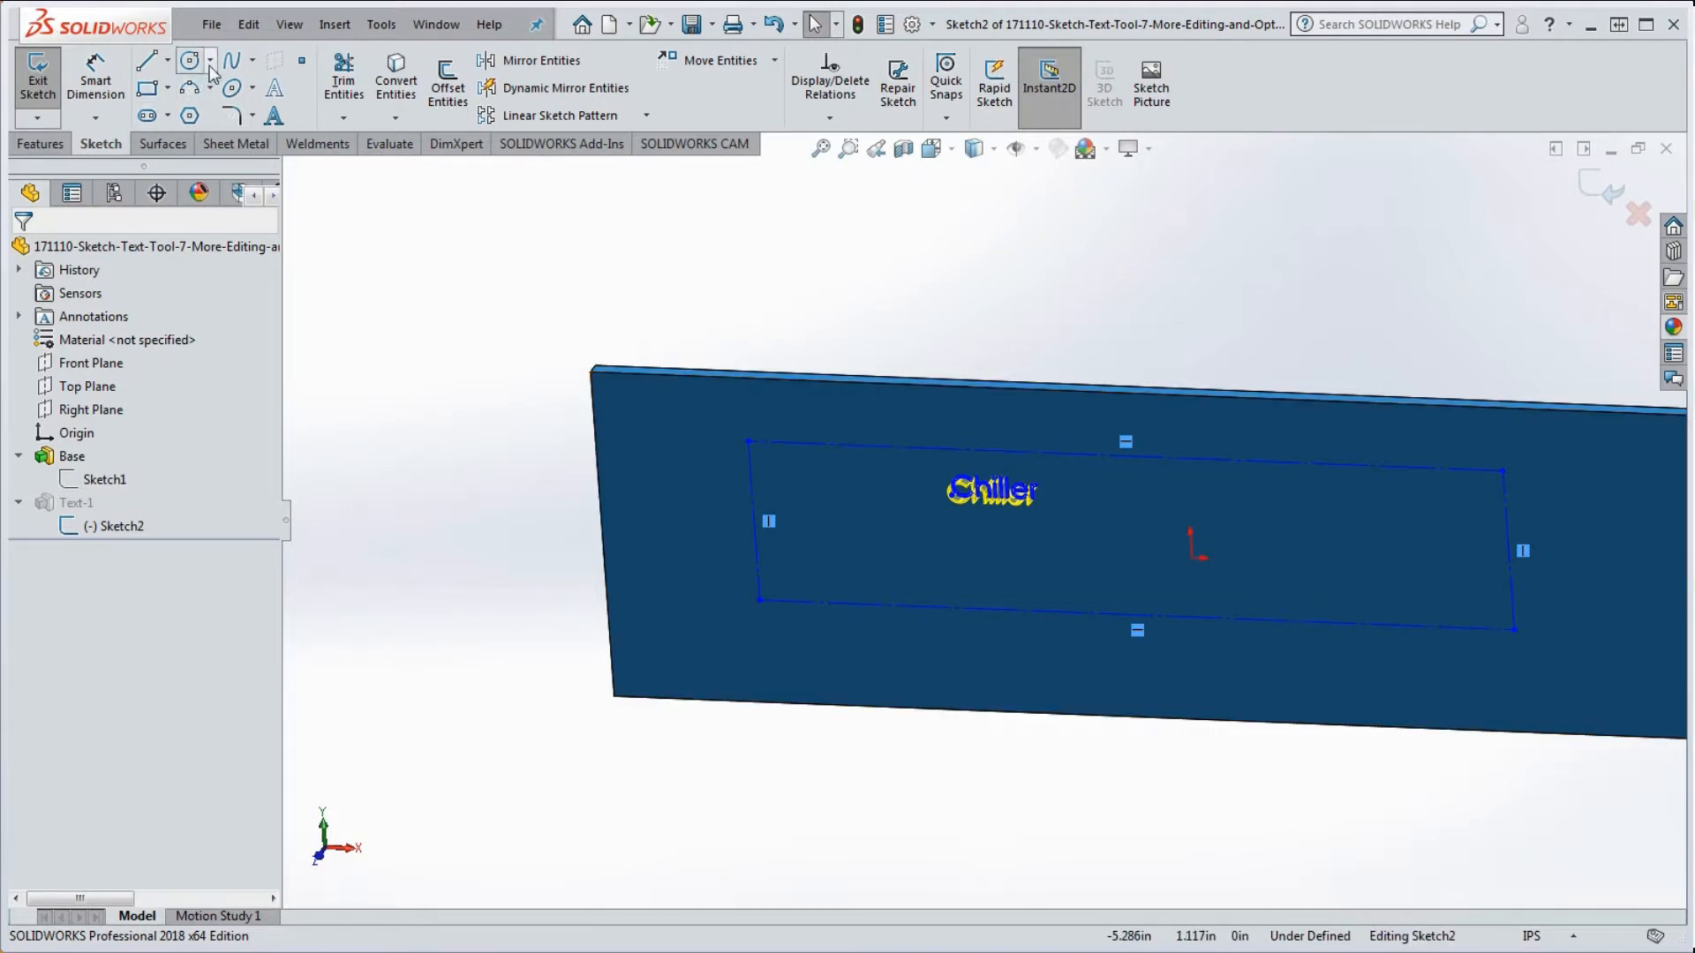
Step: Draw horizontal and vertical centerlines between the plate's opposite edge midpoints
{"action": "left_click", "coordinate": [168, 60]}
{"action": "left_click", "coordinate": [173, 108]}
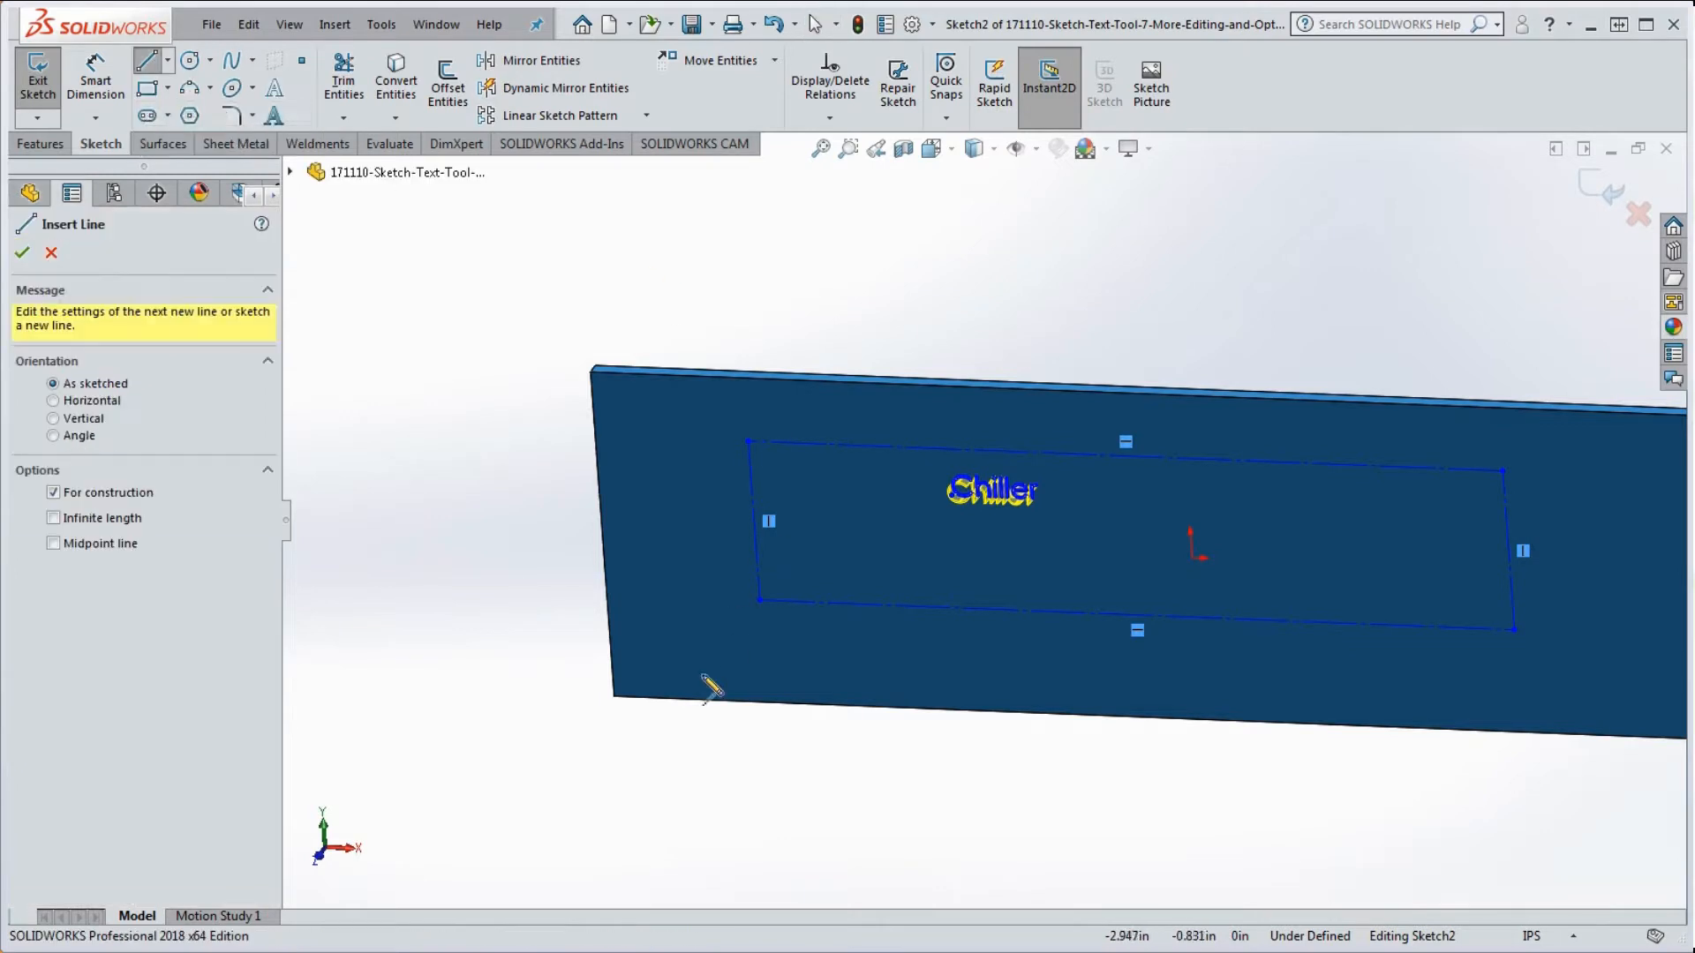
{"action": "left_click", "coordinate": [604, 537]}
{"action": "scroll", "coordinate": [565, 556], "scroll_direction": "up", "scroll_amount": 3}
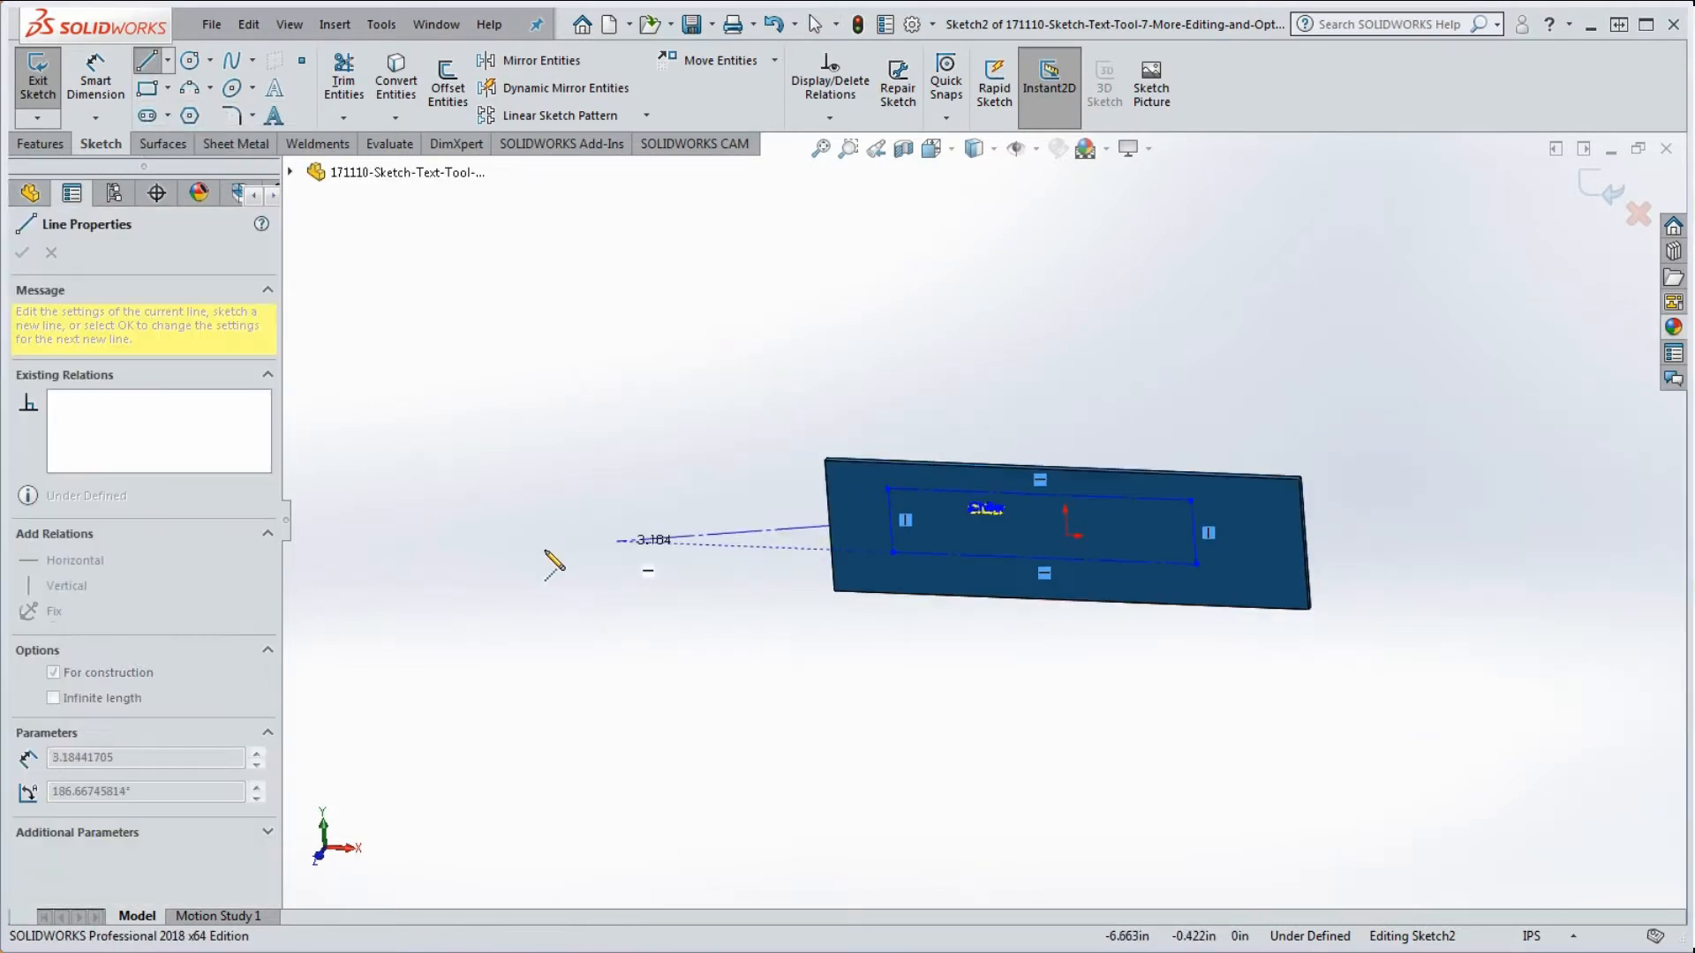
{"action": "scroll", "coordinate": [1186, 587], "scroll_direction": "down", "scroll_amount": 5}
{"action": "left_click", "coordinate": [1287, 454]}
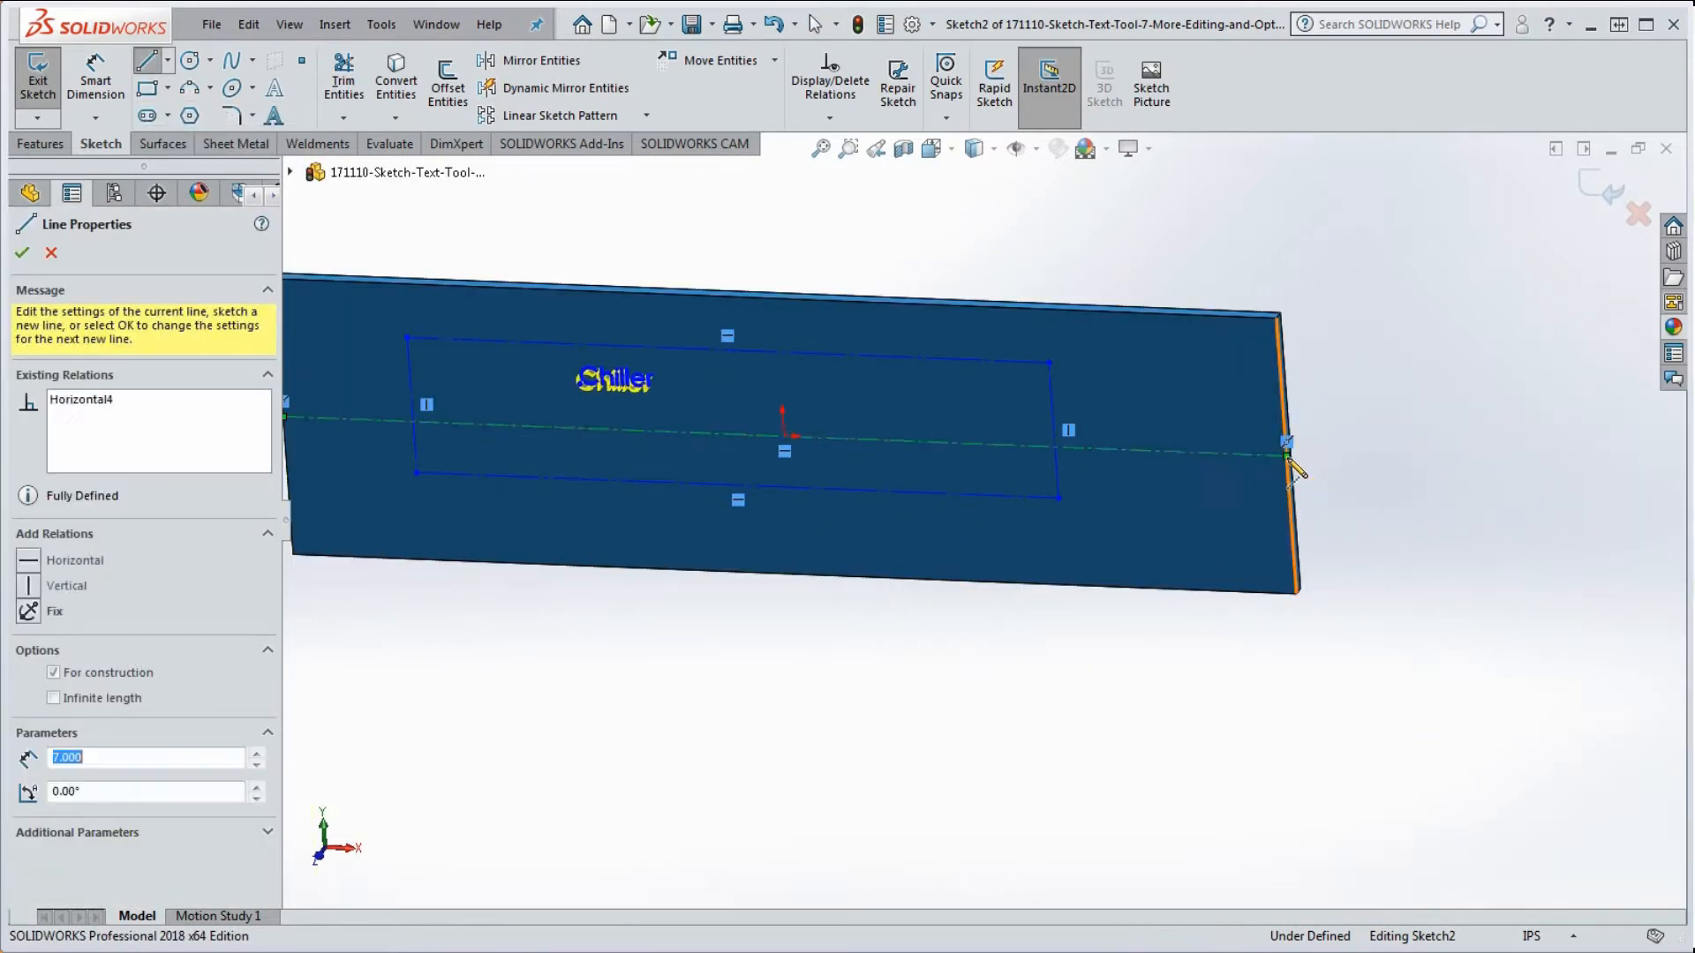
{"action": "key", "text": "Escape"}
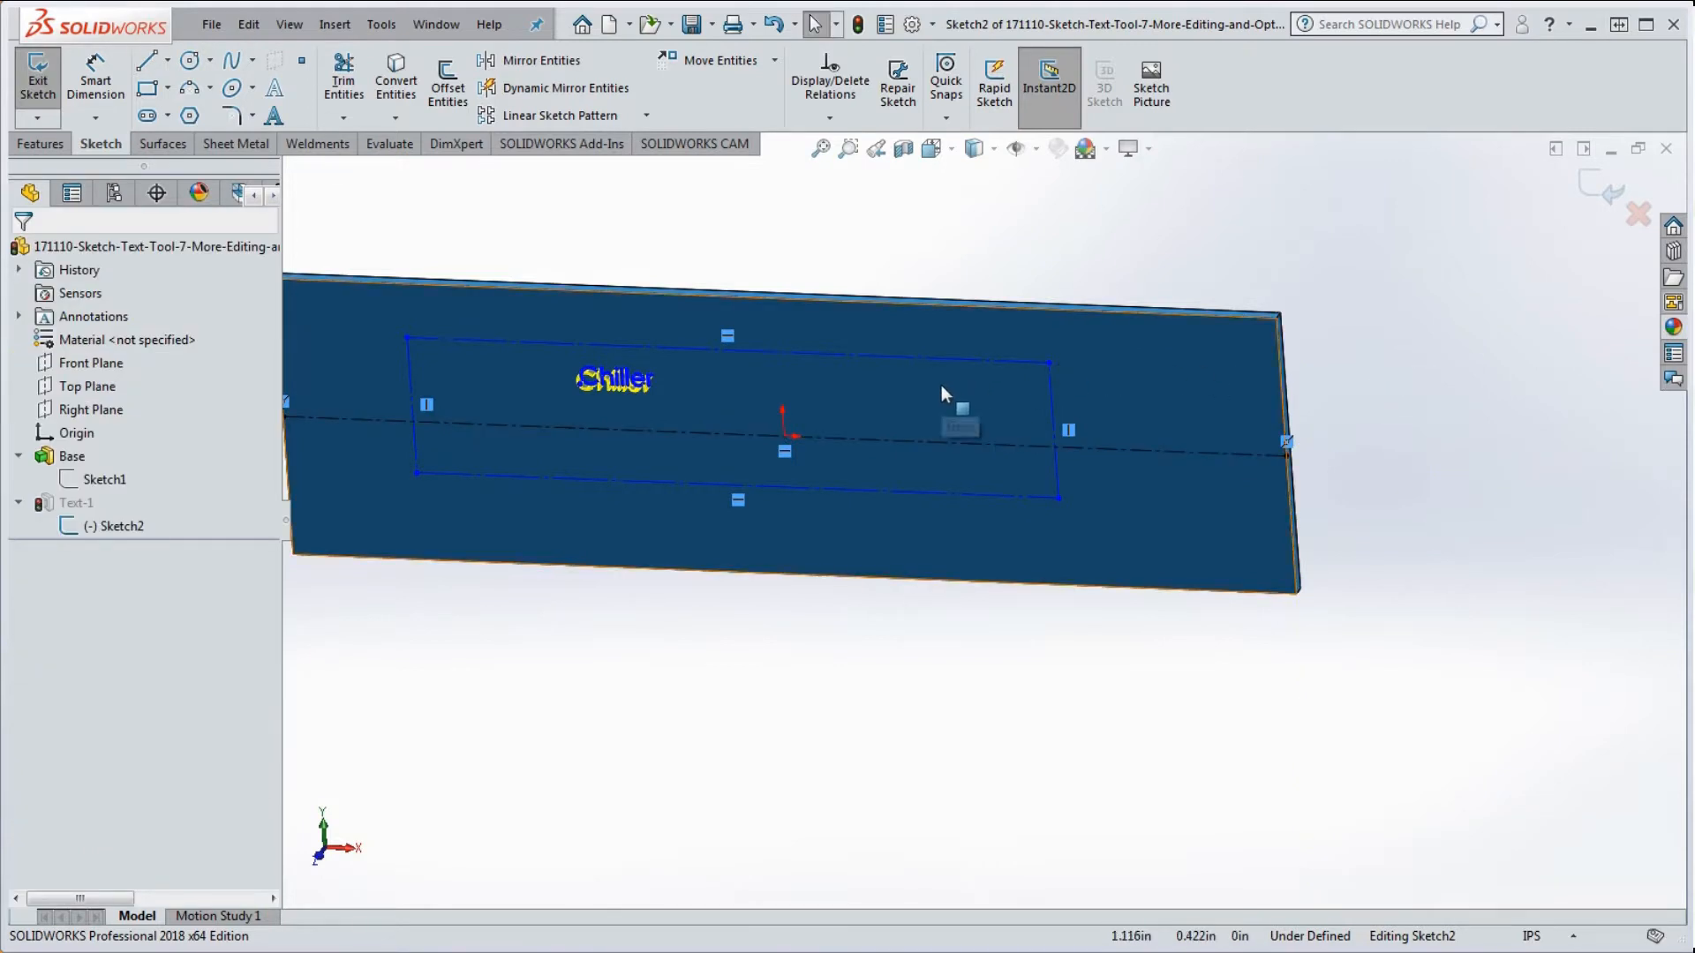
{"action": "key", "text": "Return"}
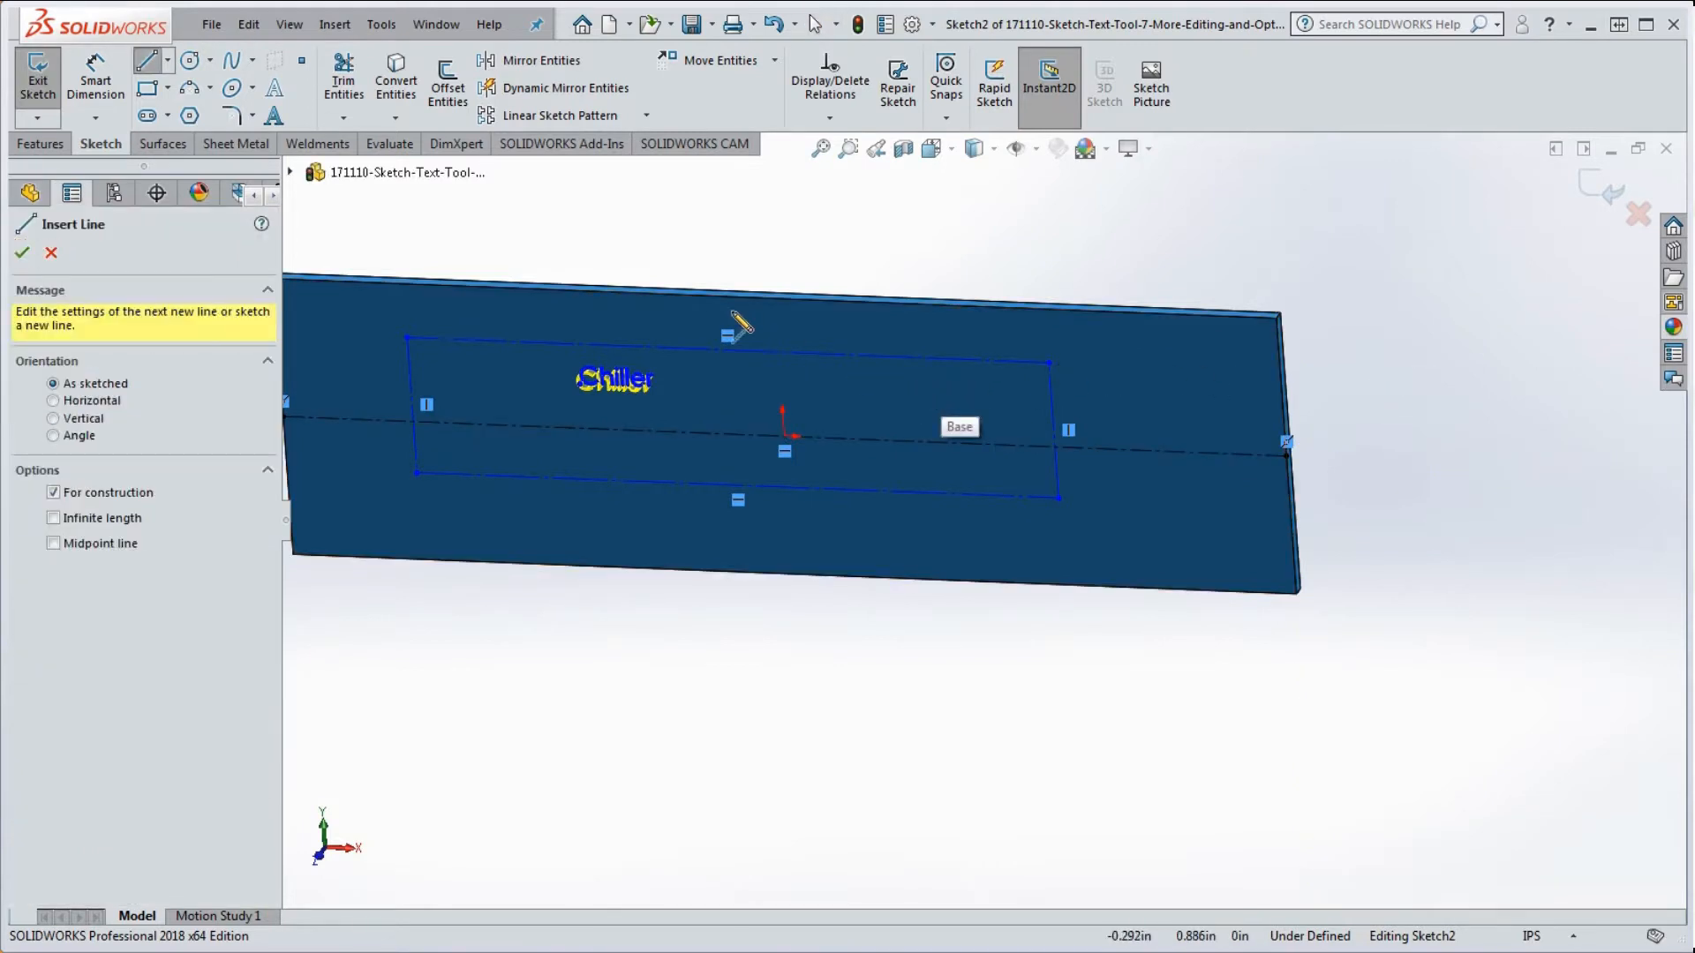
{"action": "left_click", "coordinate": [778, 301]}
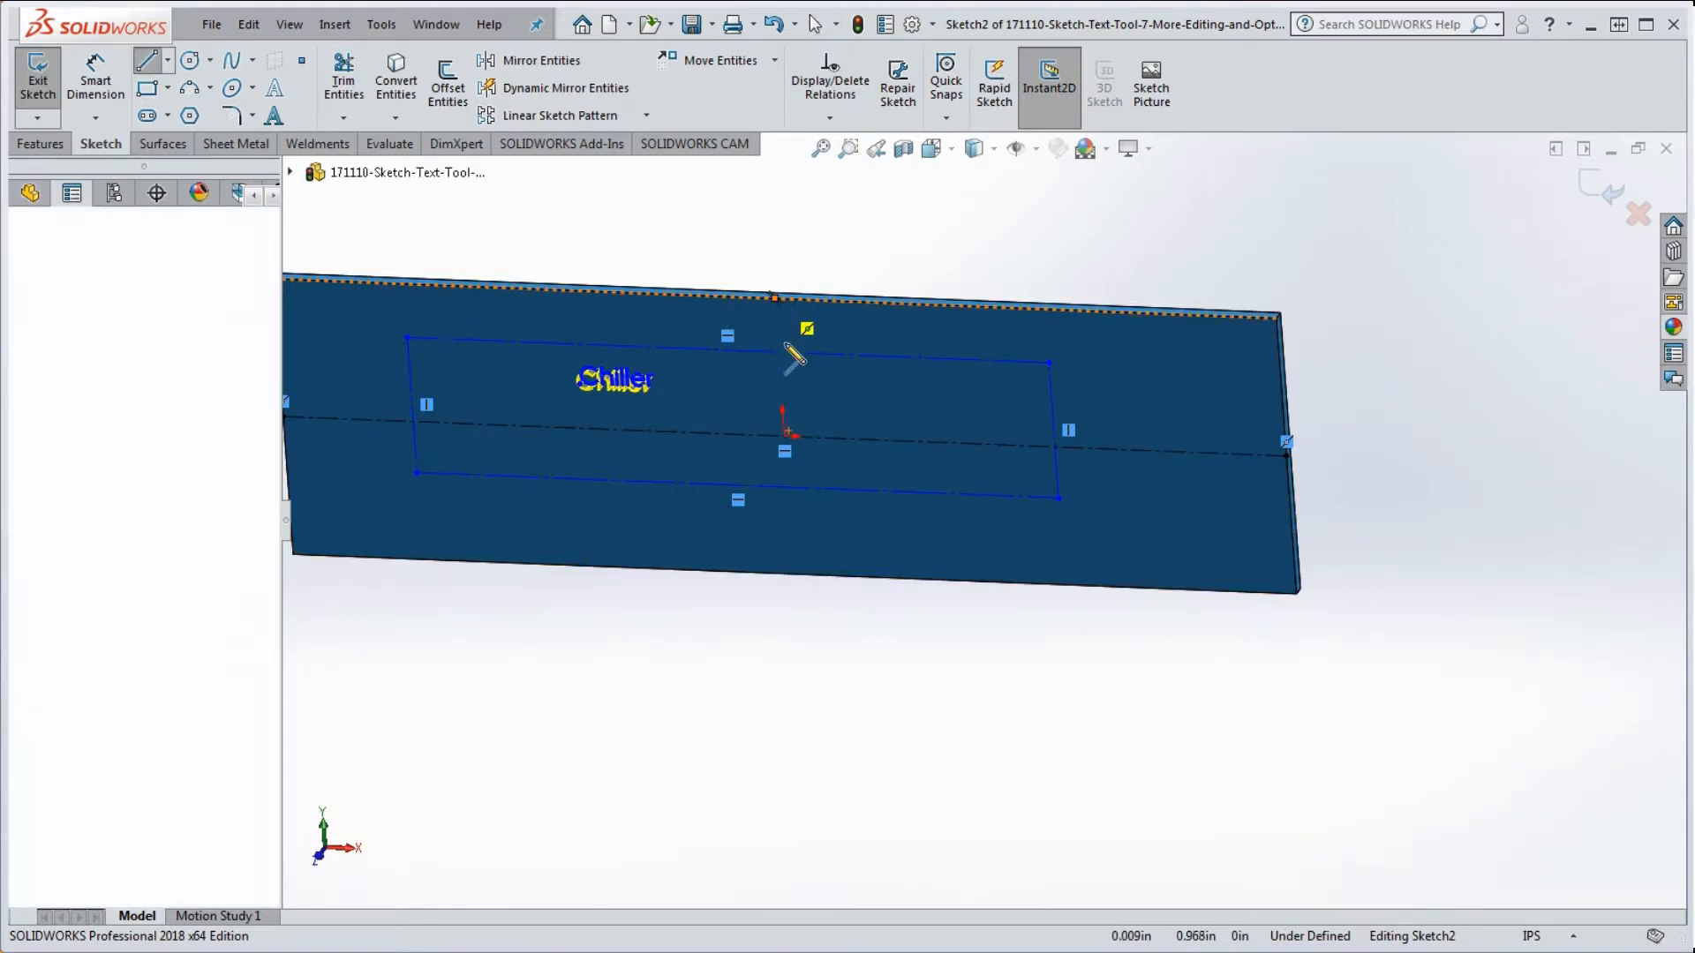
{"action": "left_click", "coordinate": [796, 574]}
{"action": "key", "text": "Escape"}
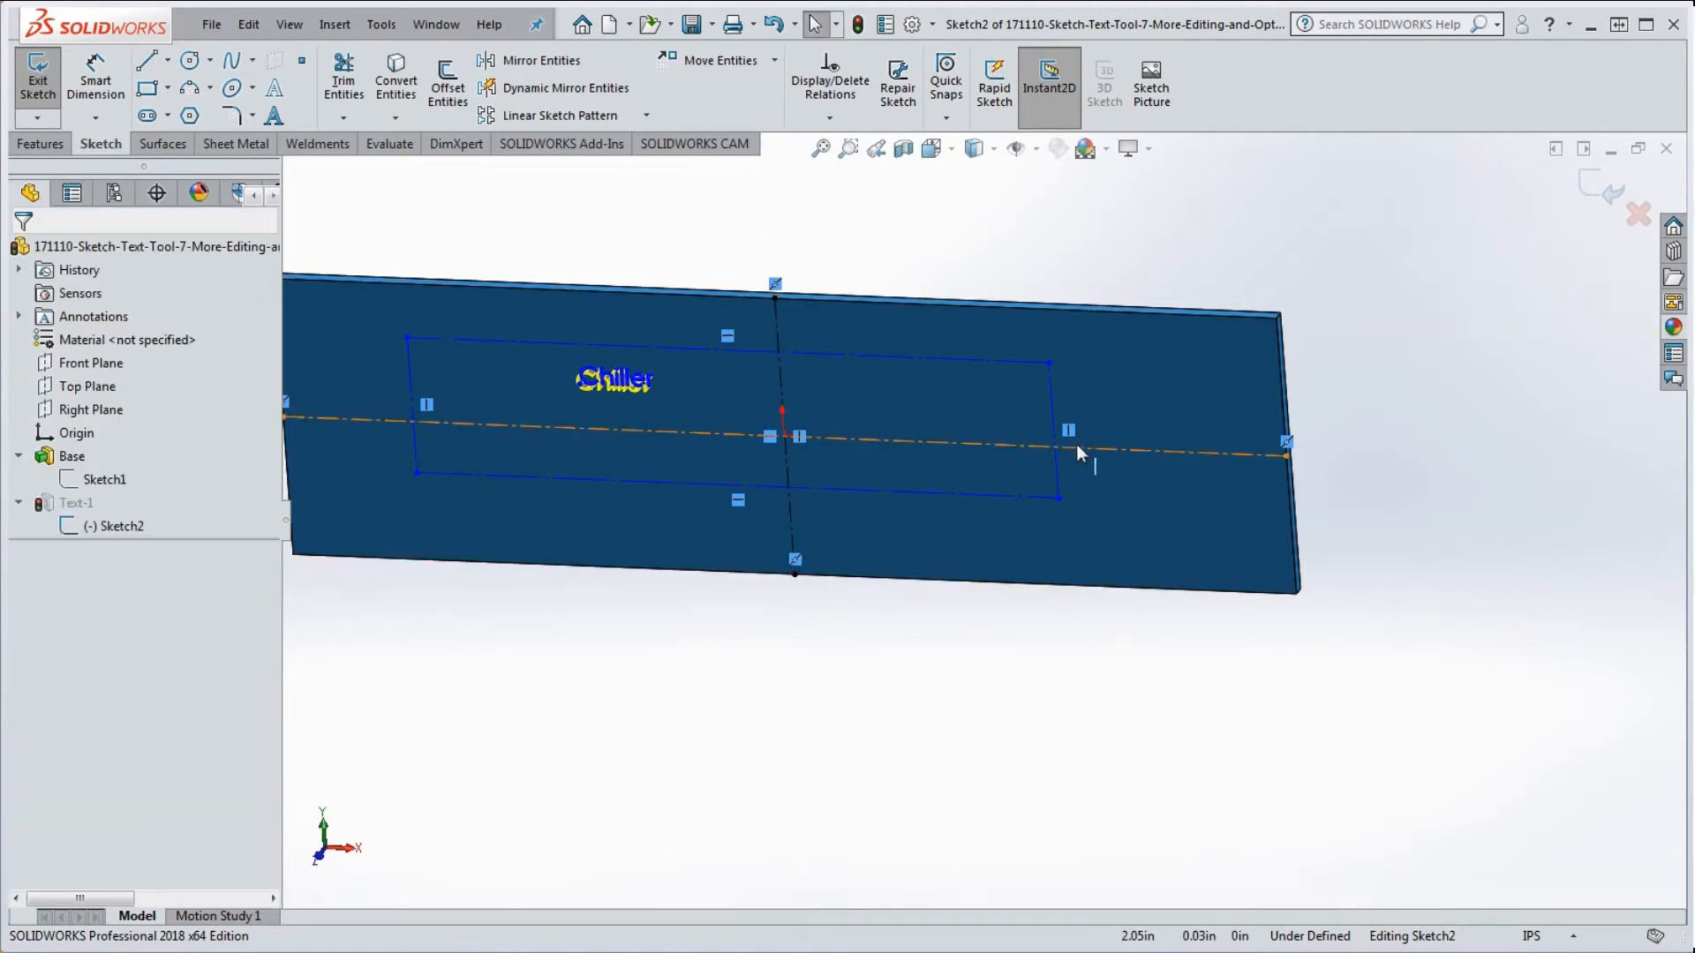
Step: Make the rectangle's right and top side midpoints coincident with the horizontal and vertical centerlines
{"action": "right_click", "coordinate": [1054, 399]}
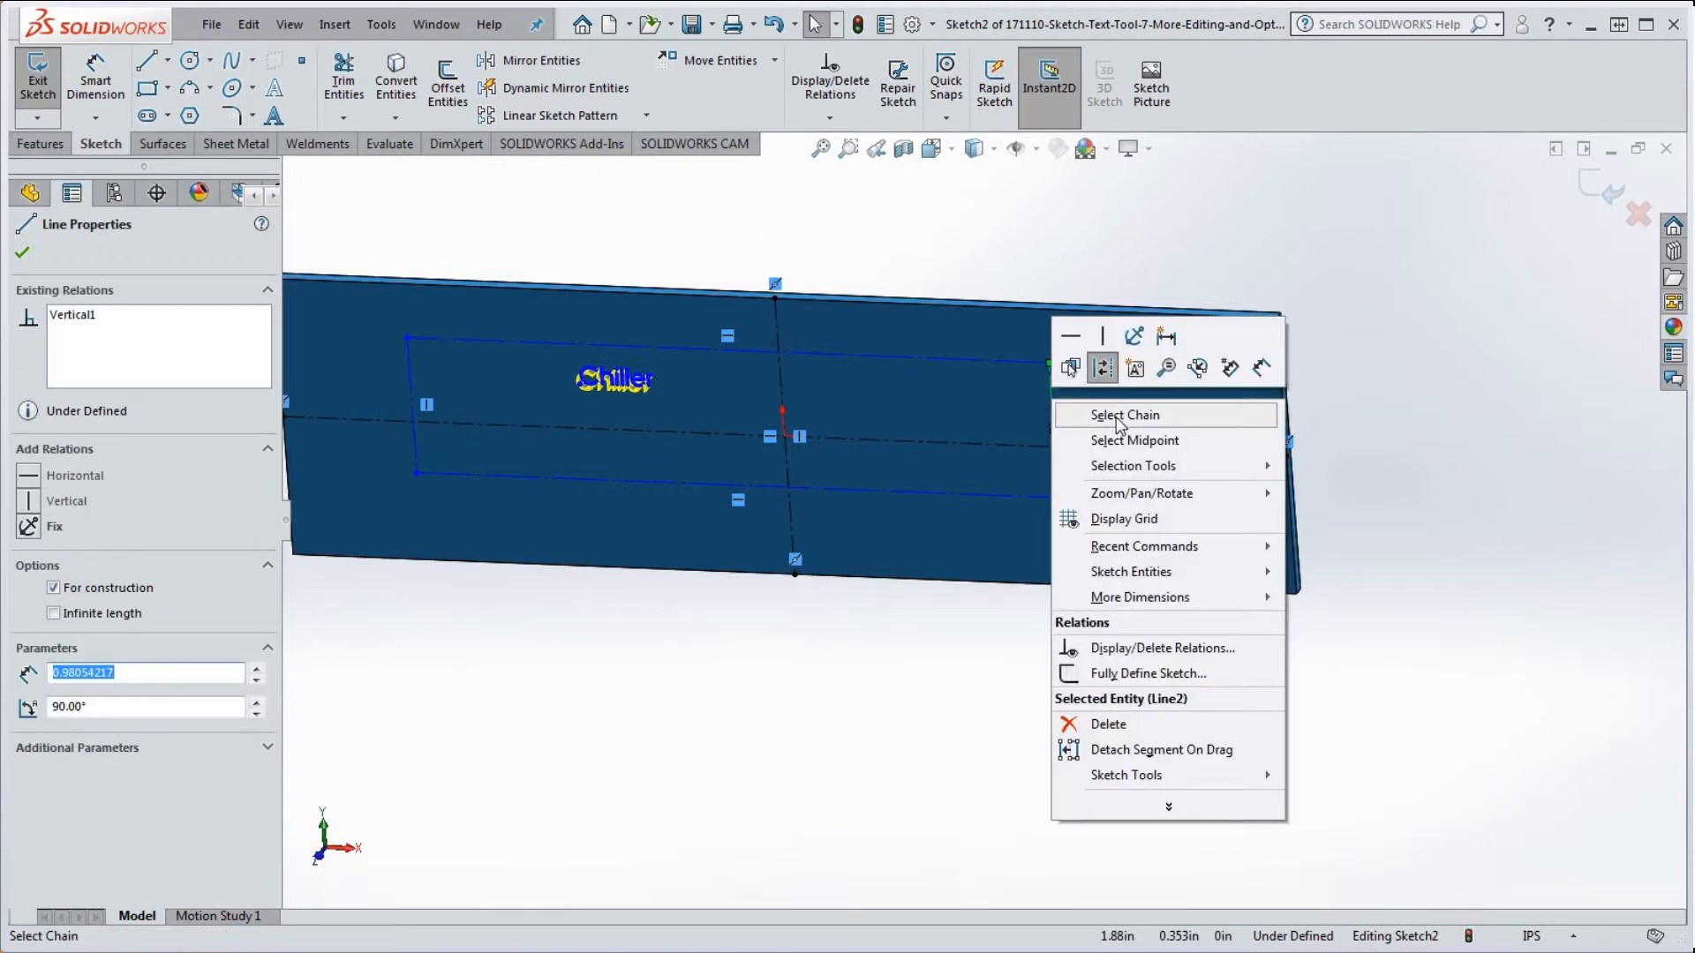
{"action": "left_click", "coordinate": [1137, 442]}
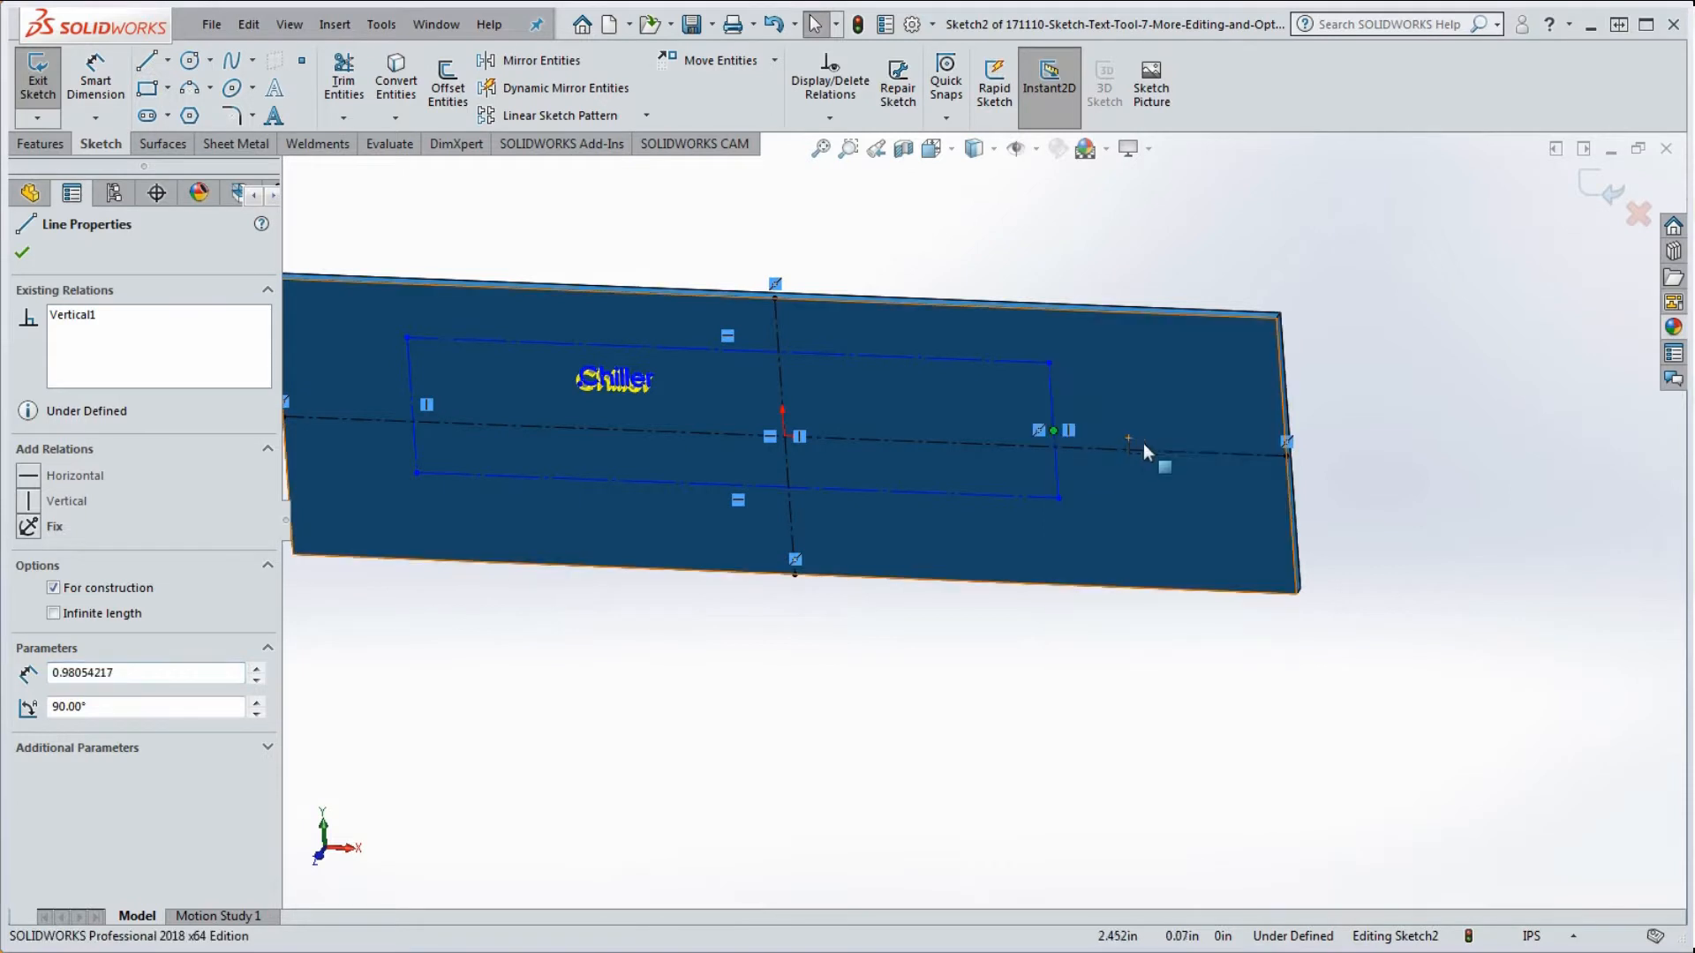
{"action": "left_click", "coordinate": [1169, 448], "text": "ctrl"}
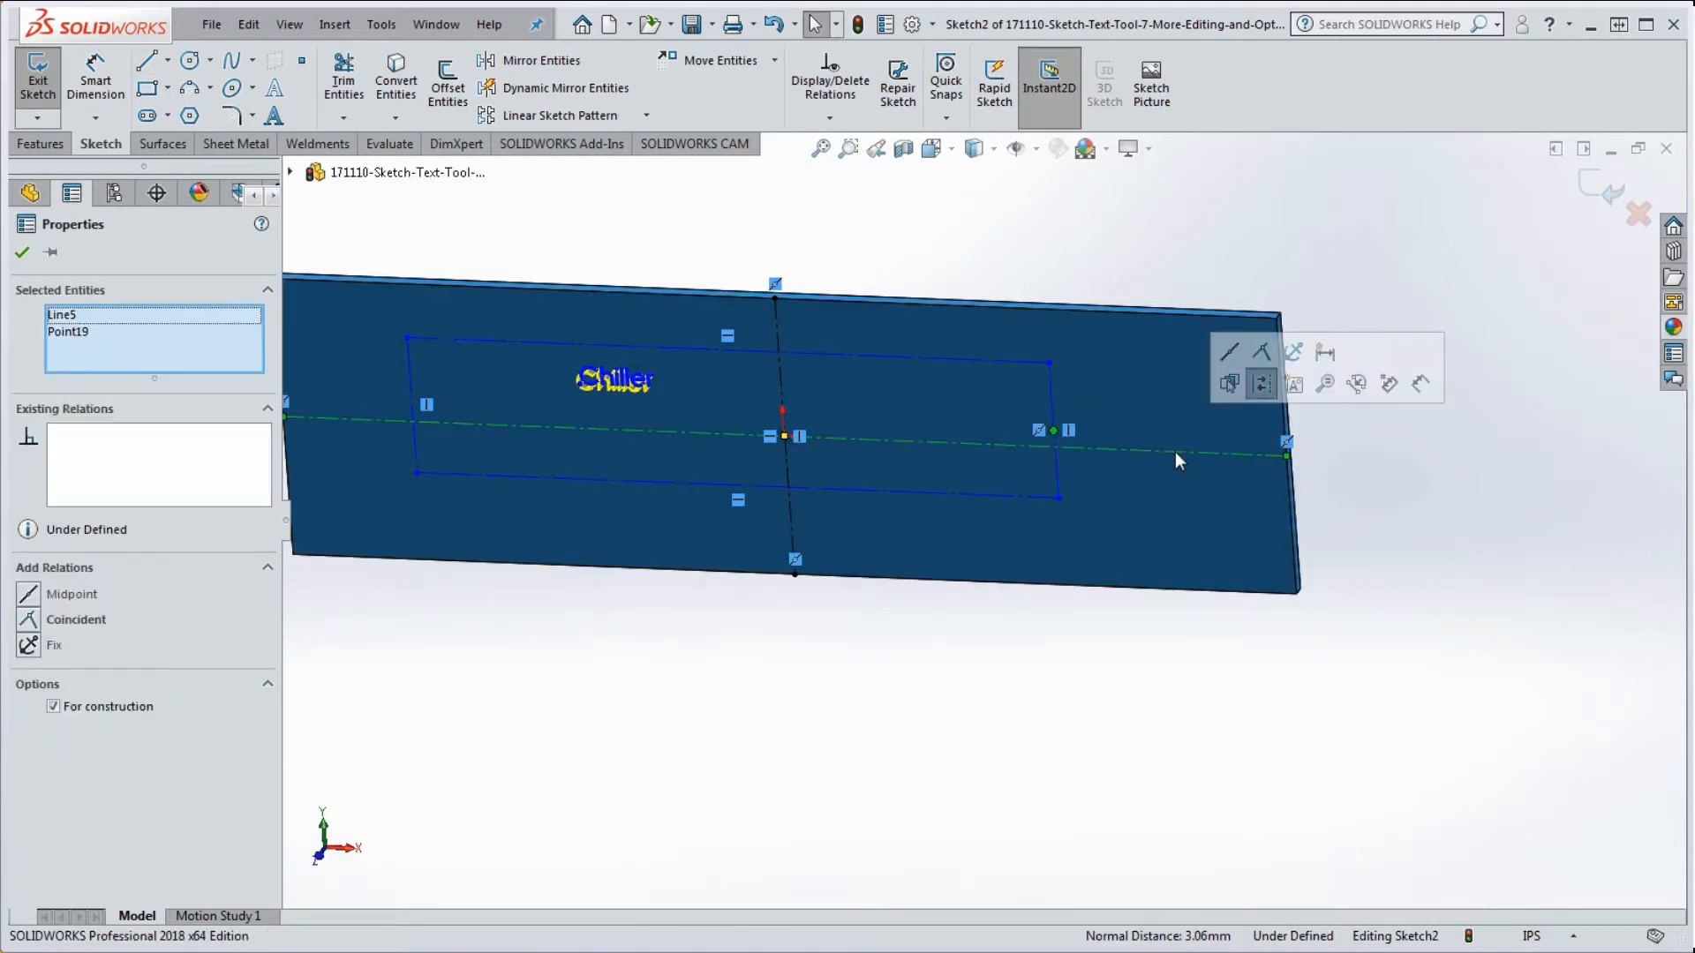
{"action": "left_click", "coordinate": [1263, 354]}
{"action": "left_click", "coordinate": [1154, 212]}
{"action": "left_click", "coordinate": [924, 376]}
{"action": "right_click", "coordinate": [924, 384]}
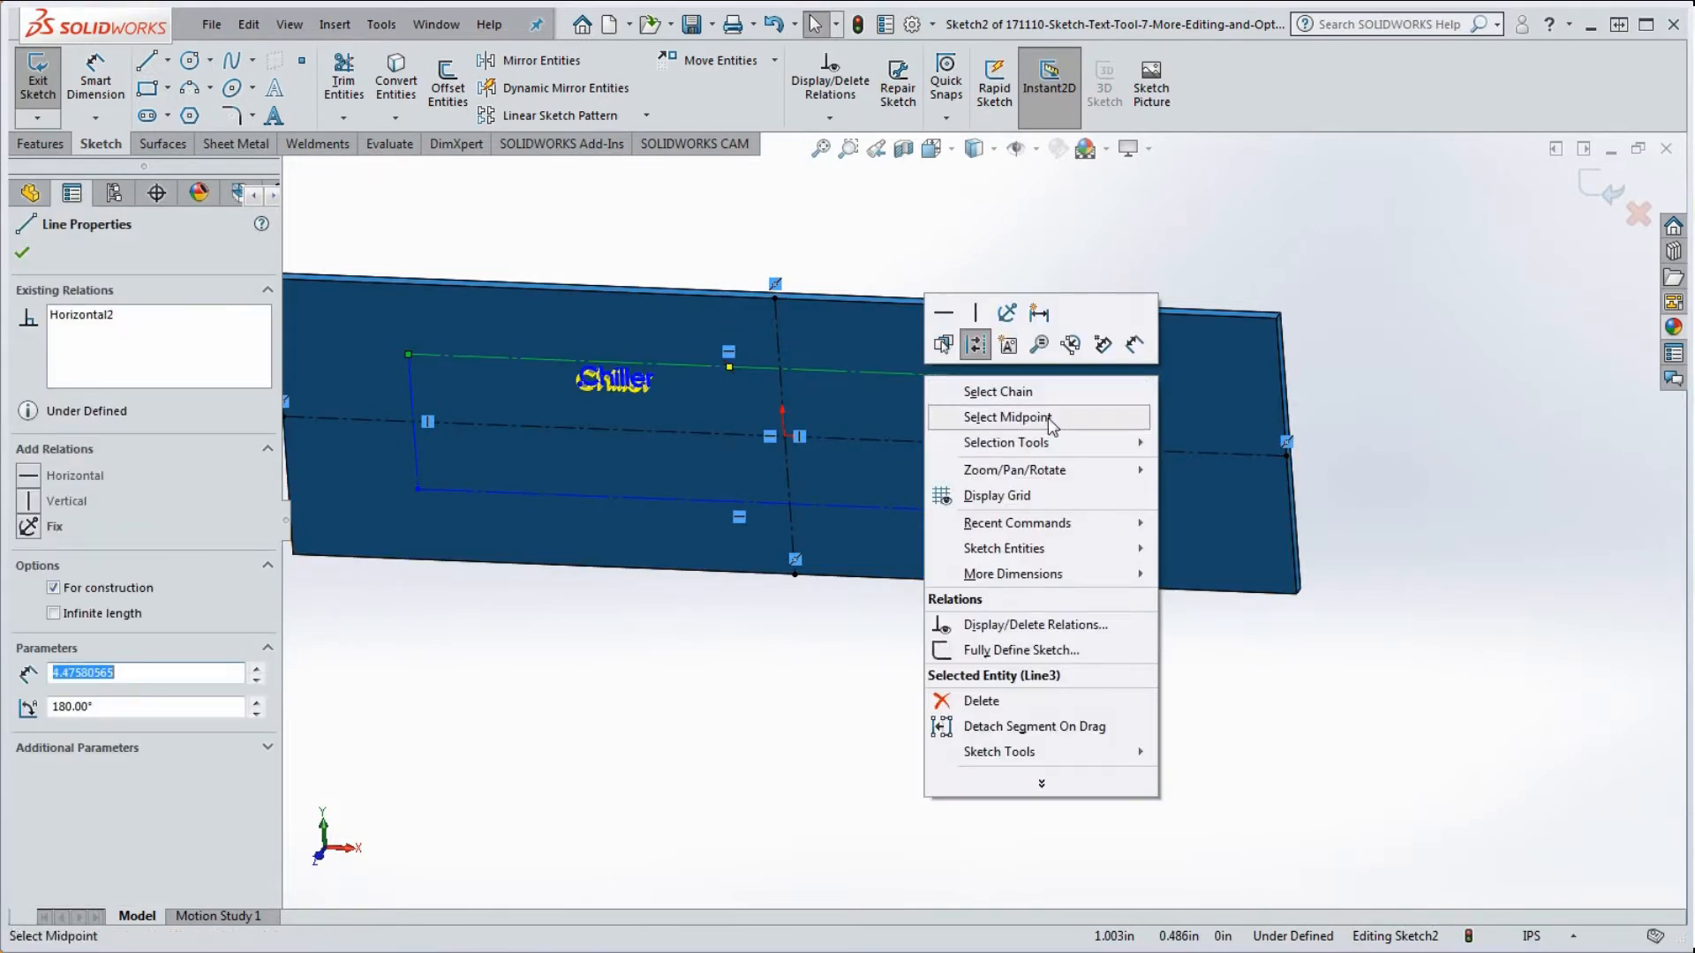
{"action": "left_click", "coordinate": [971, 421]}
{"action": "left_click", "coordinate": [776, 336], "text": "ctrl"}
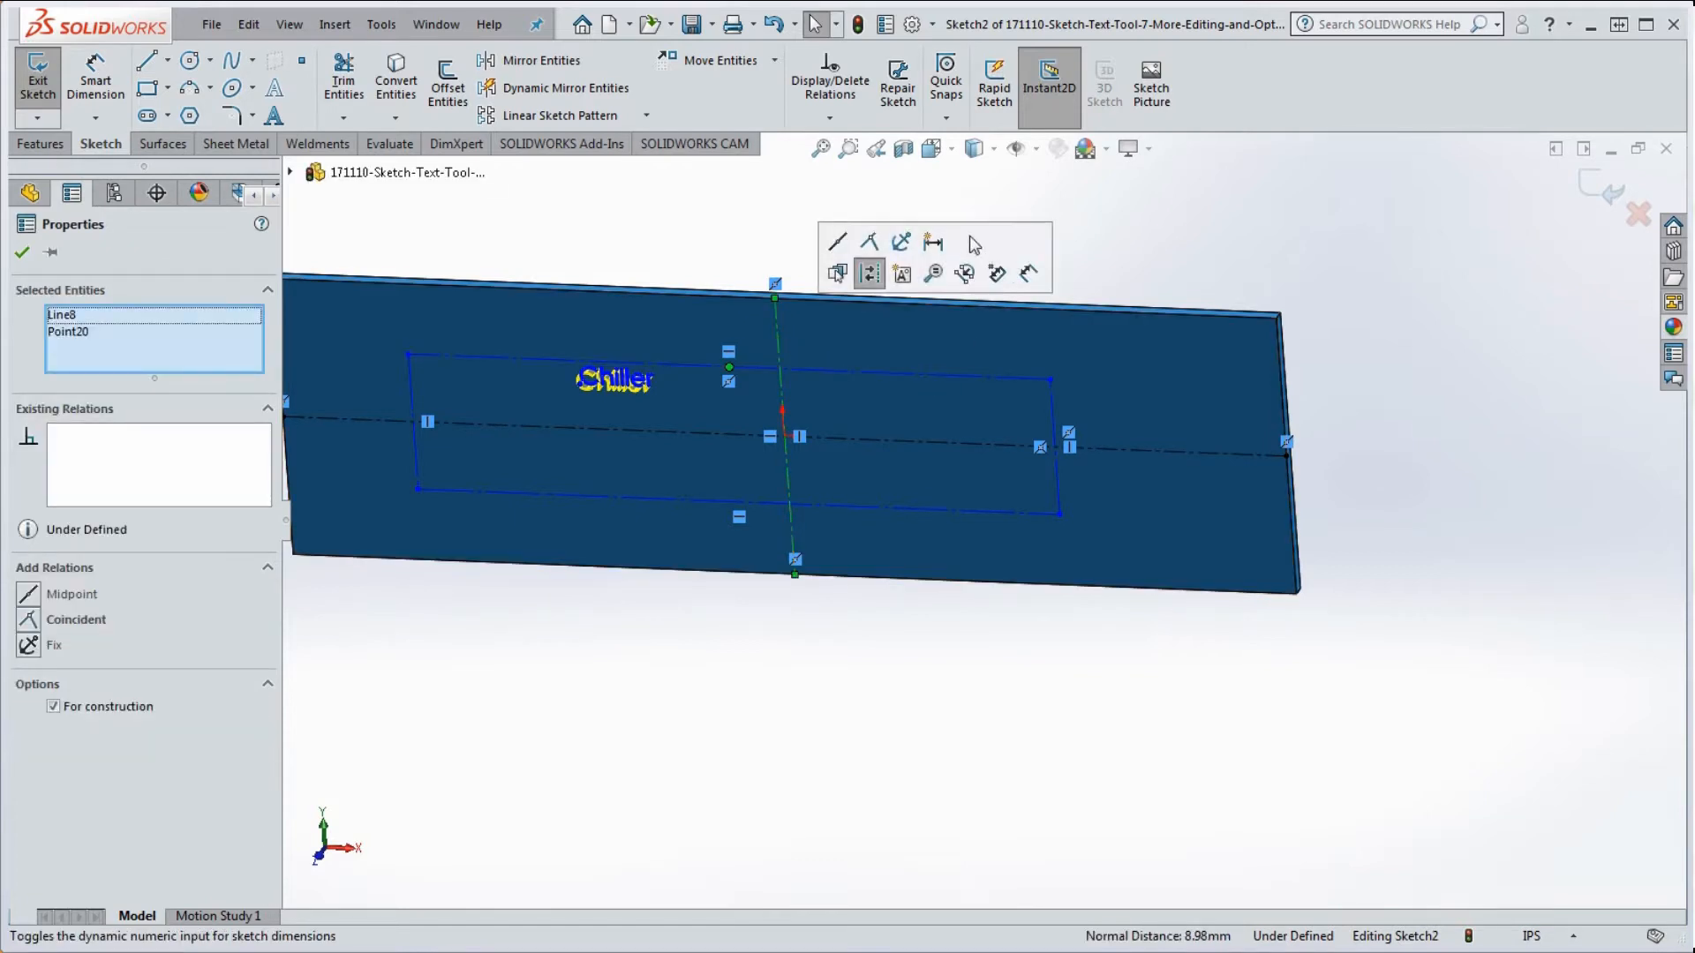
{"action": "left_click", "coordinate": [869, 241]}
{"action": "left_click", "coordinate": [1137, 258]}
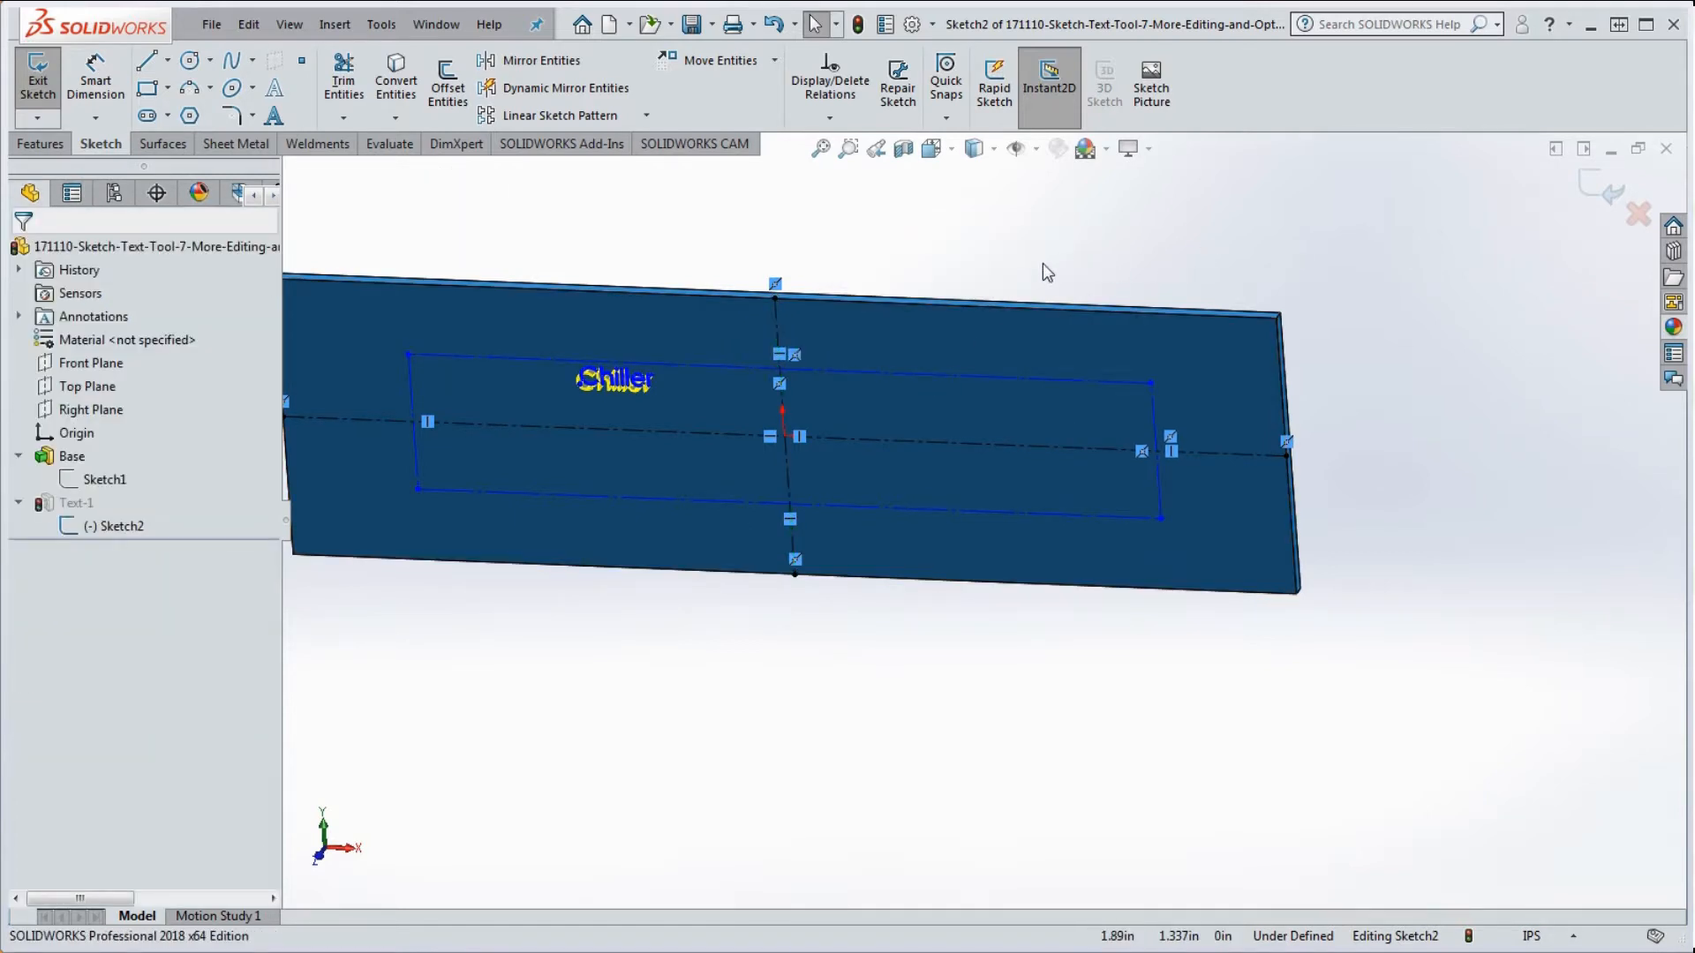
Step: Dimension the rectangle's right side 1.000 in from the plate's right edge
{"action": "left_click", "coordinate": [95, 79]}
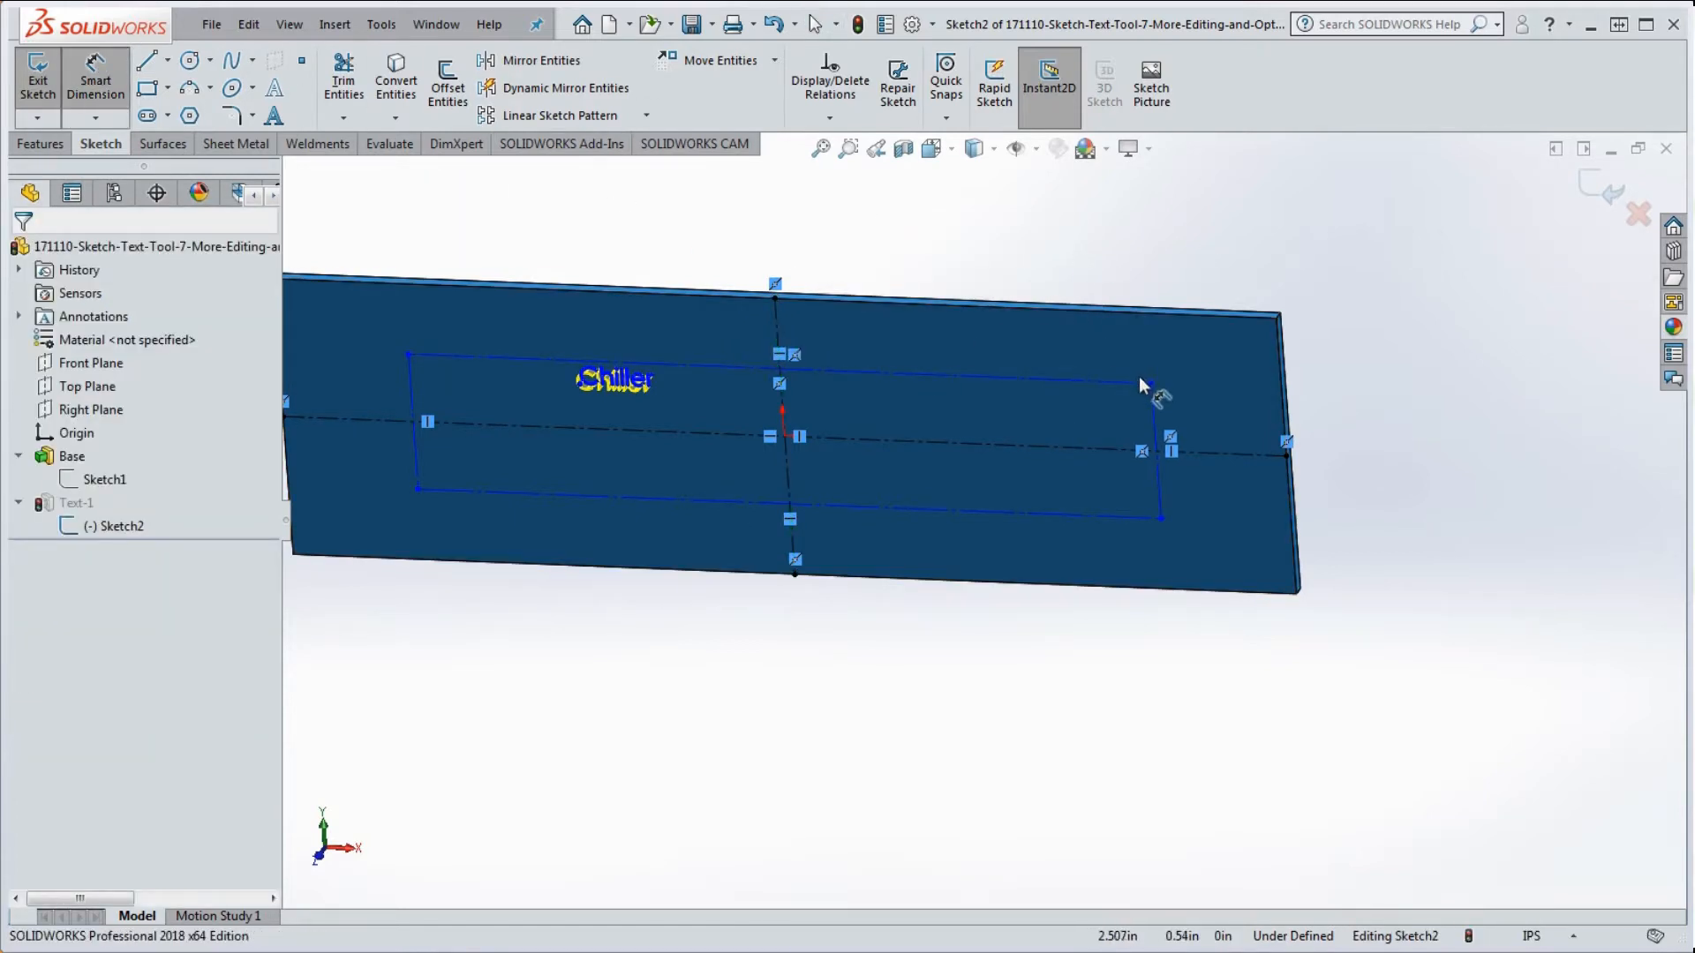
{"action": "left_click", "coordinate": [1158, 481]}
{"action": "left_click", "coordinate": [1285, 402]}
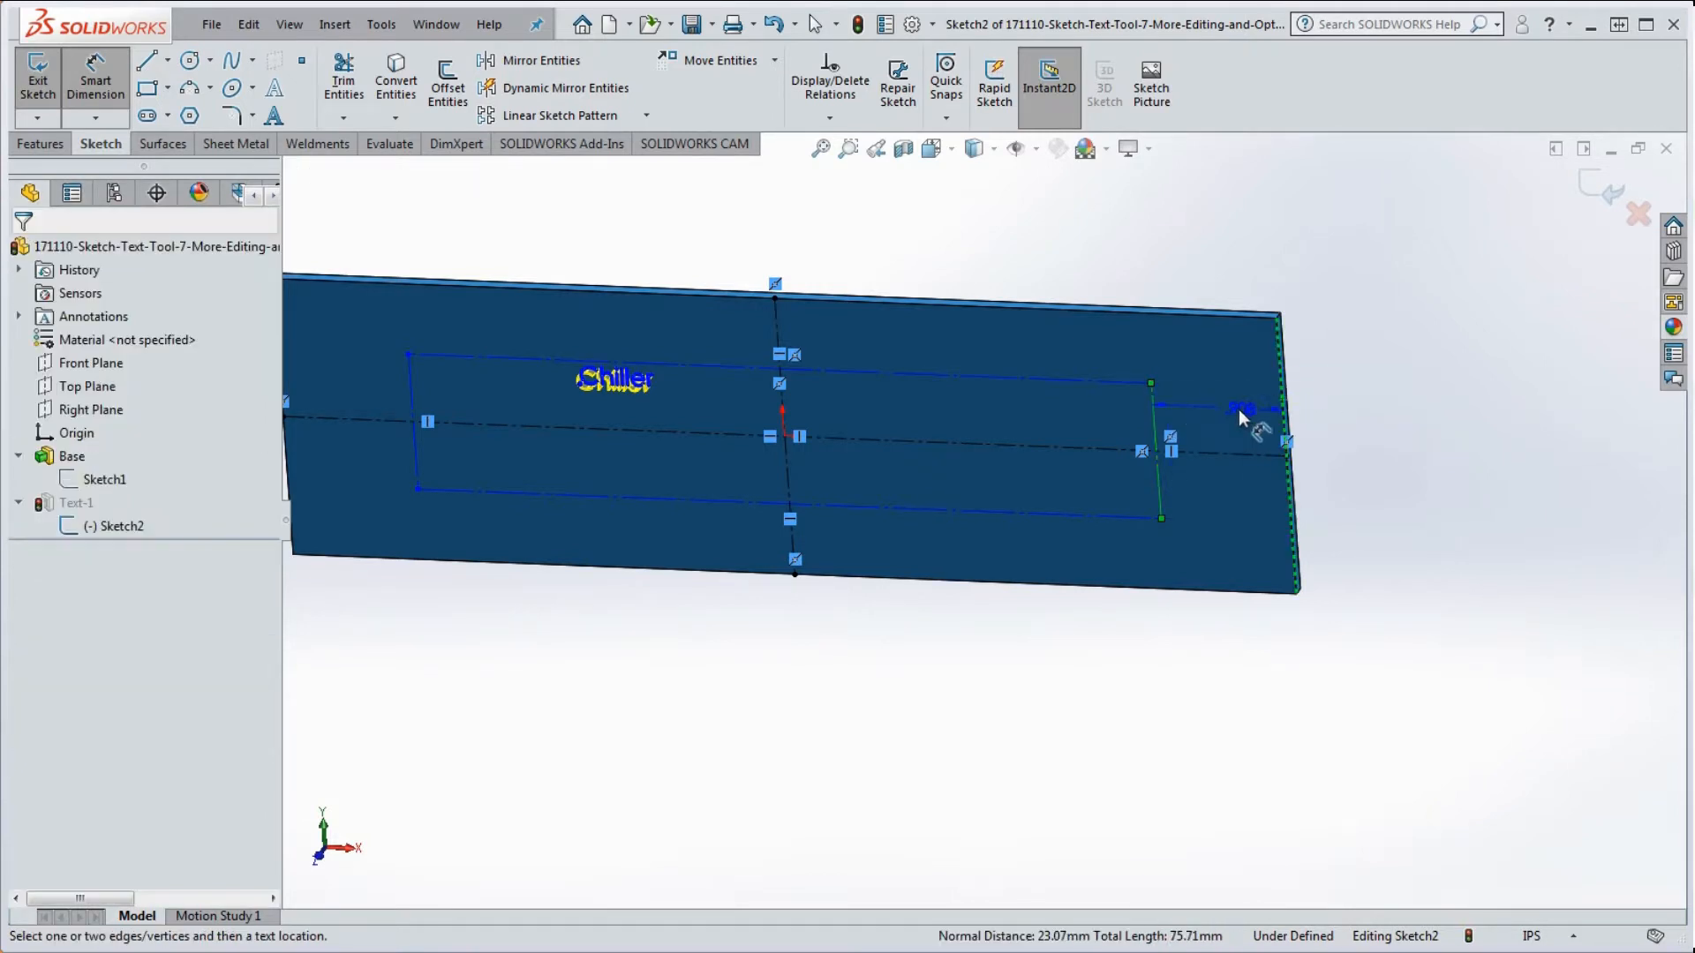
{"action": "left_click", "coordinate": [1236, 424]}
{"action": "type", "text": "1"}
{"action": "key", "text": "Return"}
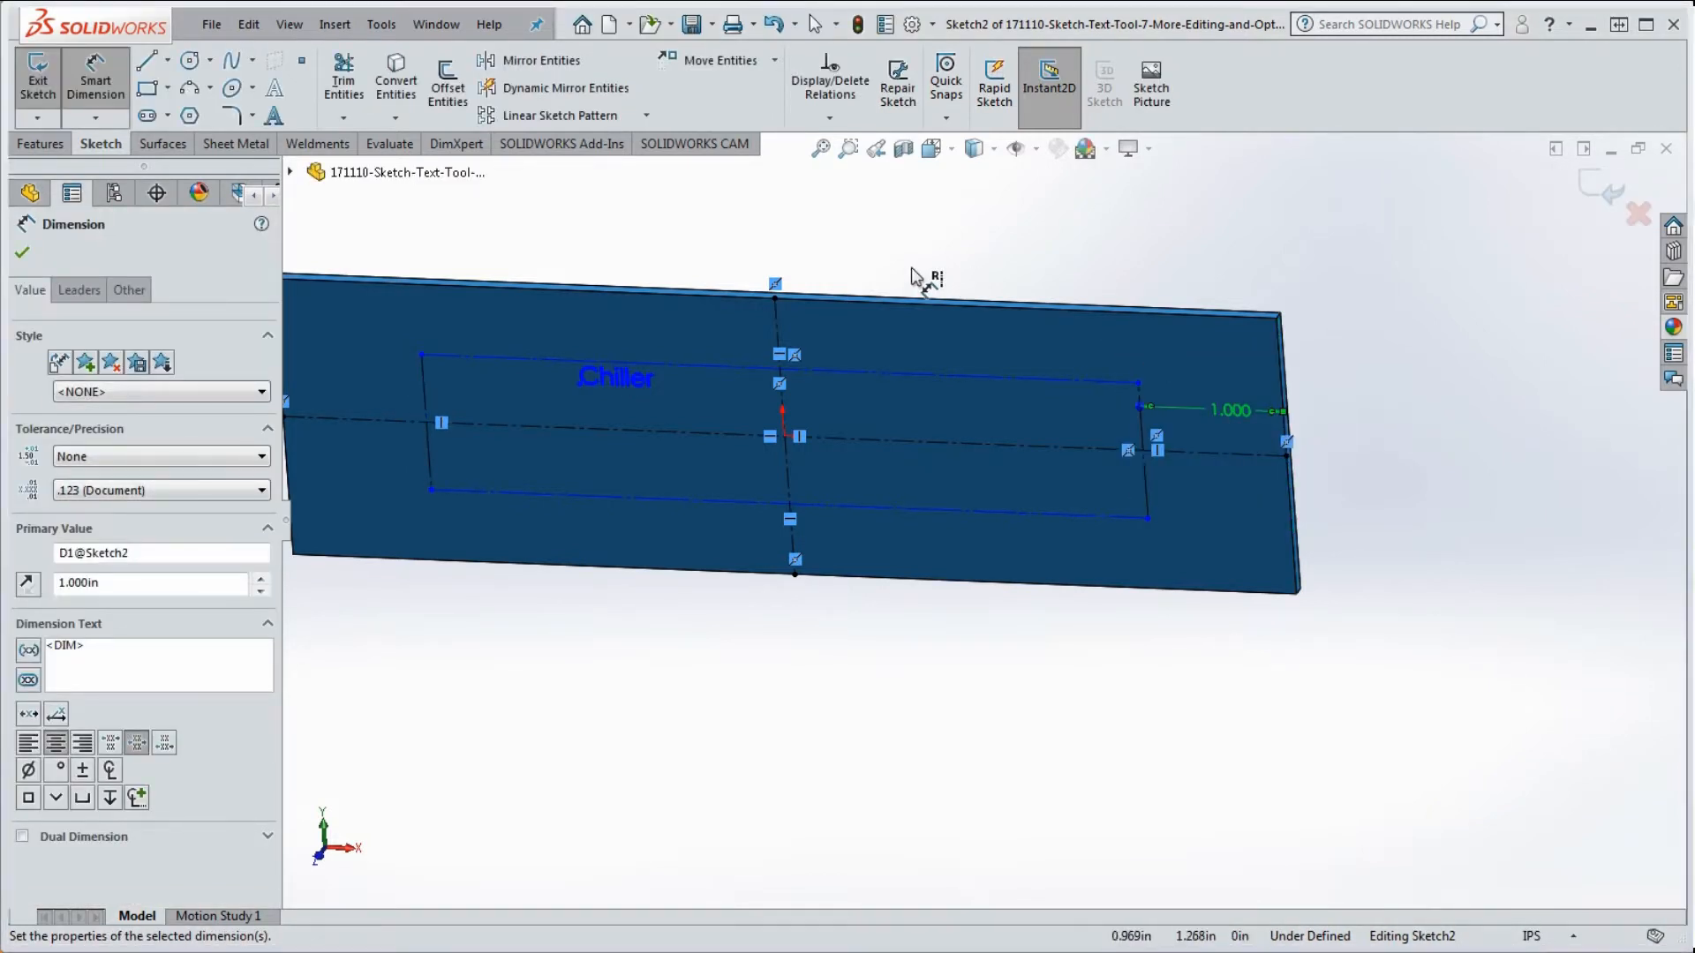
Step: Dimension the rectangle's top side 0.500 in below the plate's top edge
{"action": "left_click", "coordinate": [984, 377]}
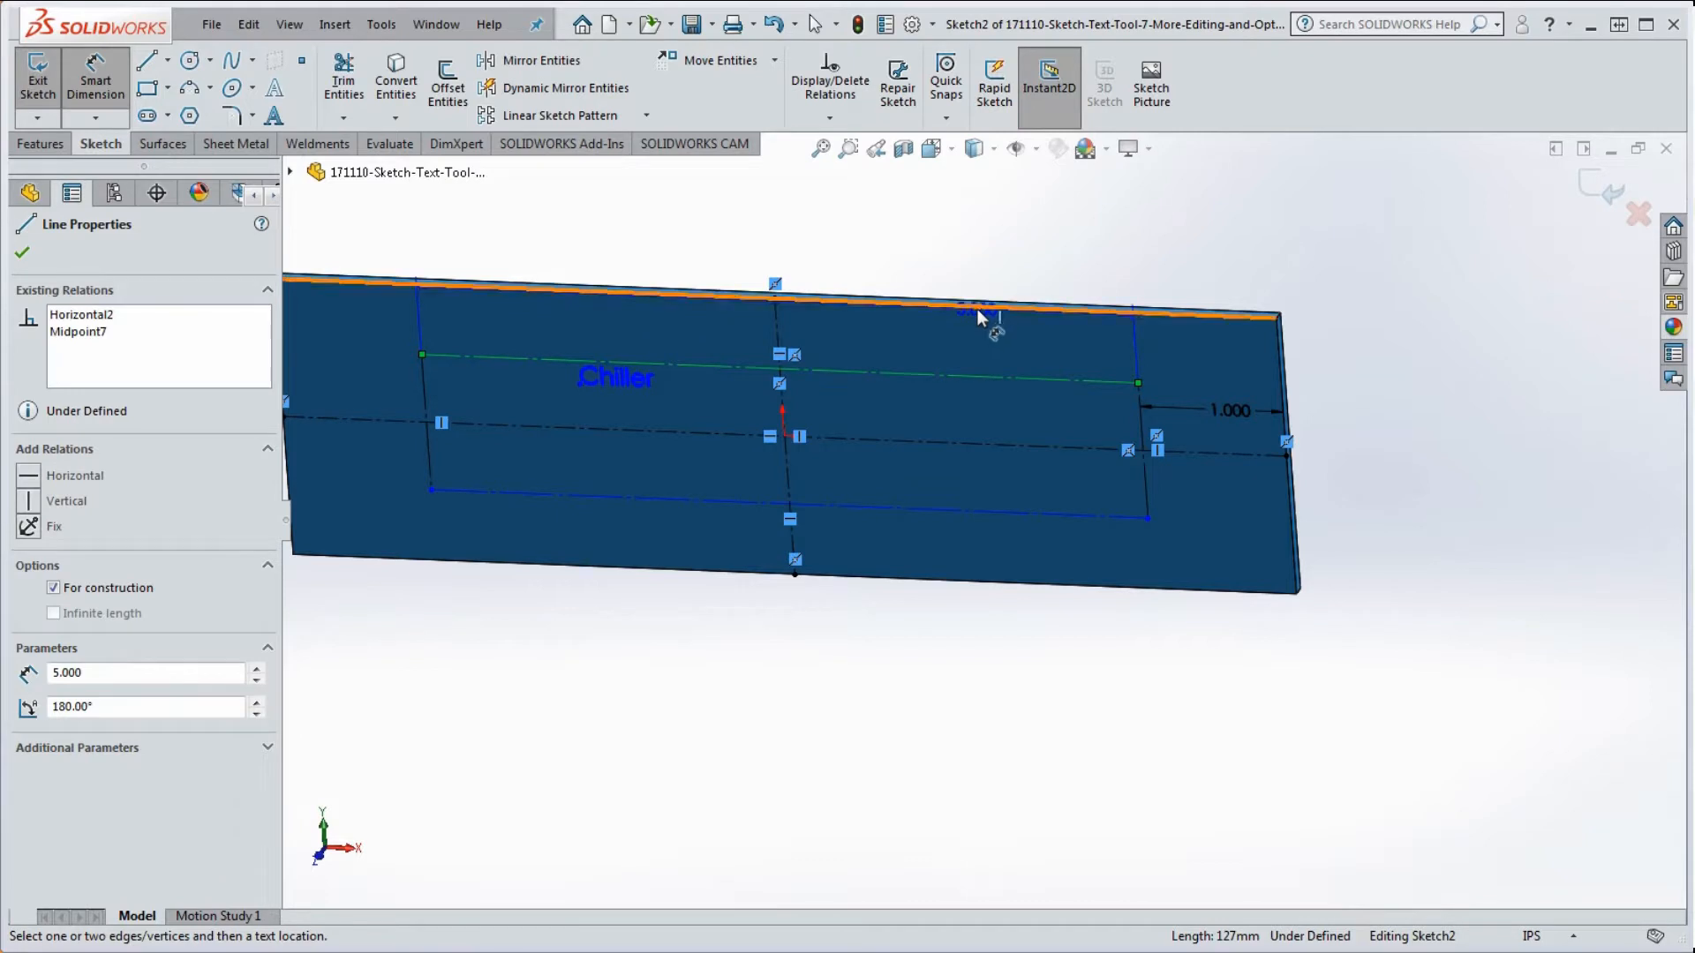
{"action": "left_click", "coordinate": [978, 310]}
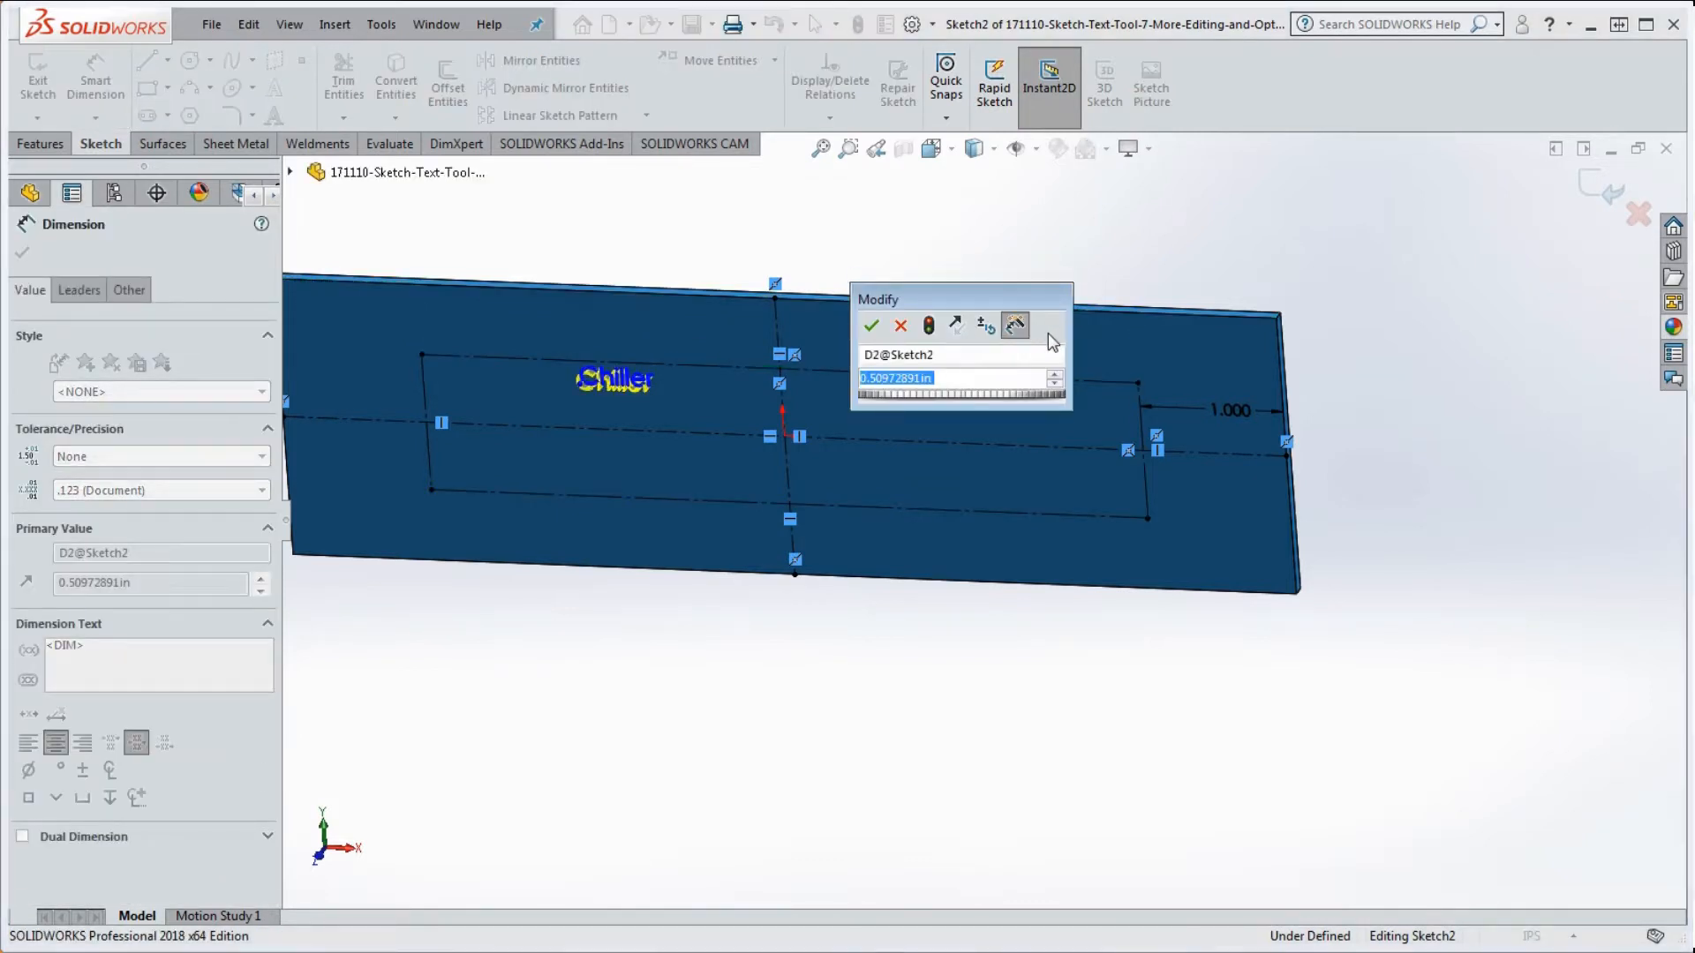
{"action": "type", "text": ".5"}
{"action": "key", "text": "Return"}
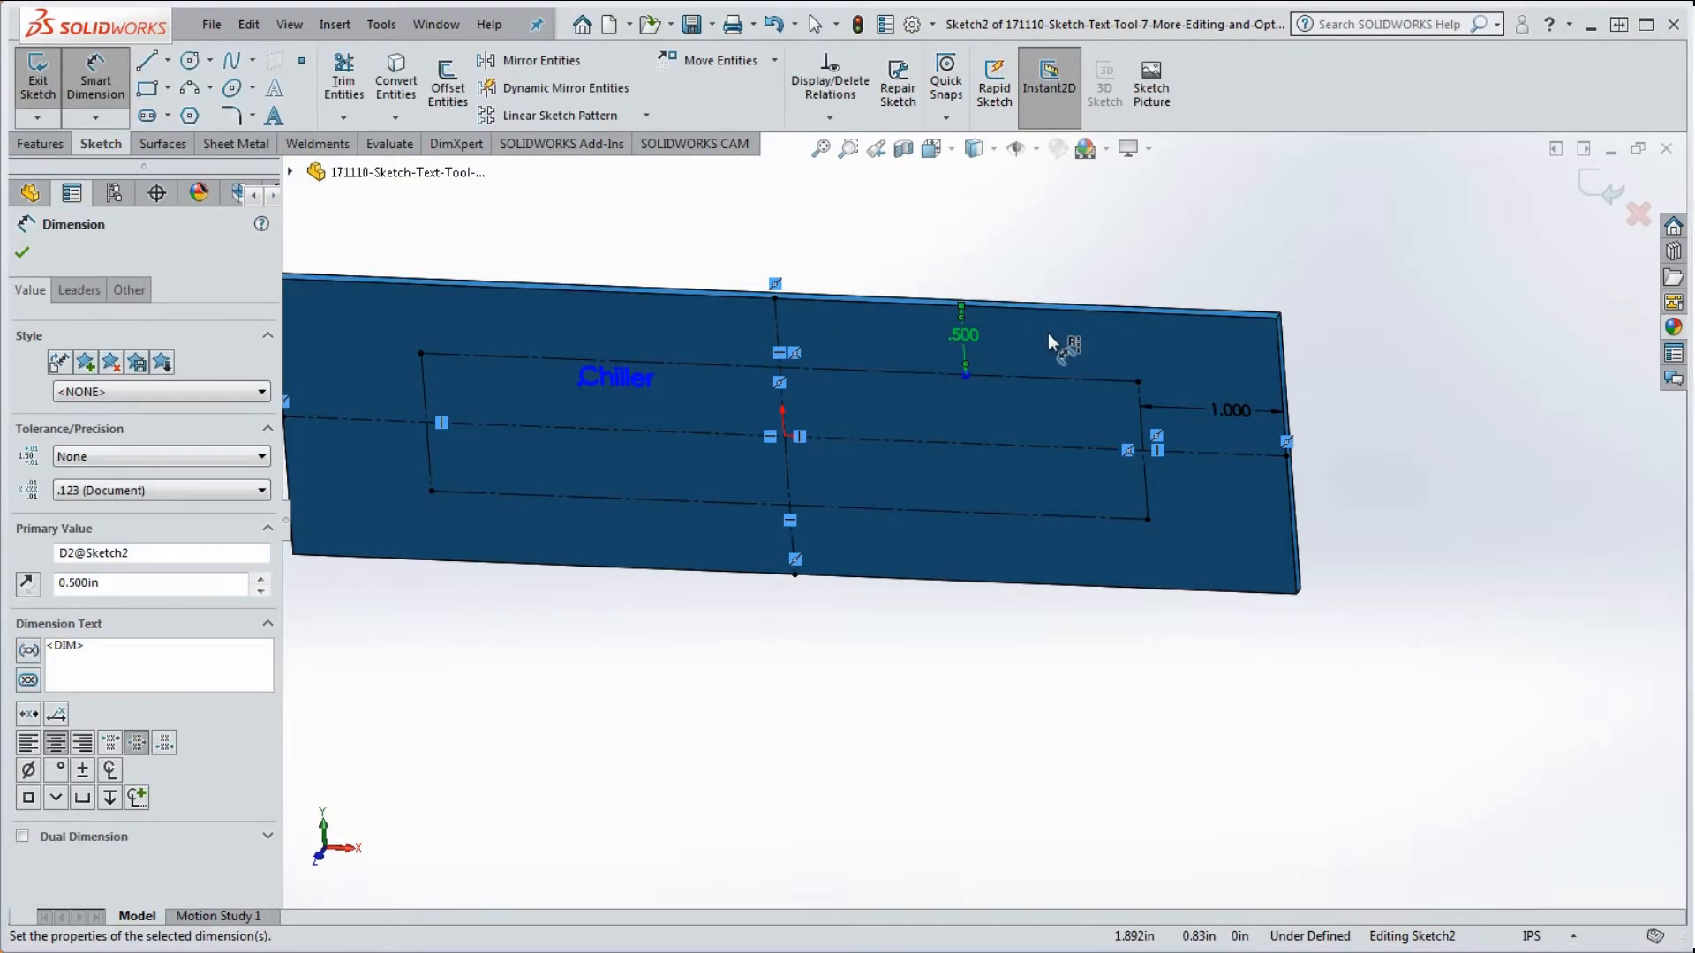
{"action": "left_click", "coordinate": [1152, 277]}
{"action": "scroll", "coordinate": [1153, 276], "scroll_direction": "up", "scroll_amount": 3}
{"action": "scroll", "coordinate": [741, 453], "scroll_direction": "down", "scroll_amount": 5}
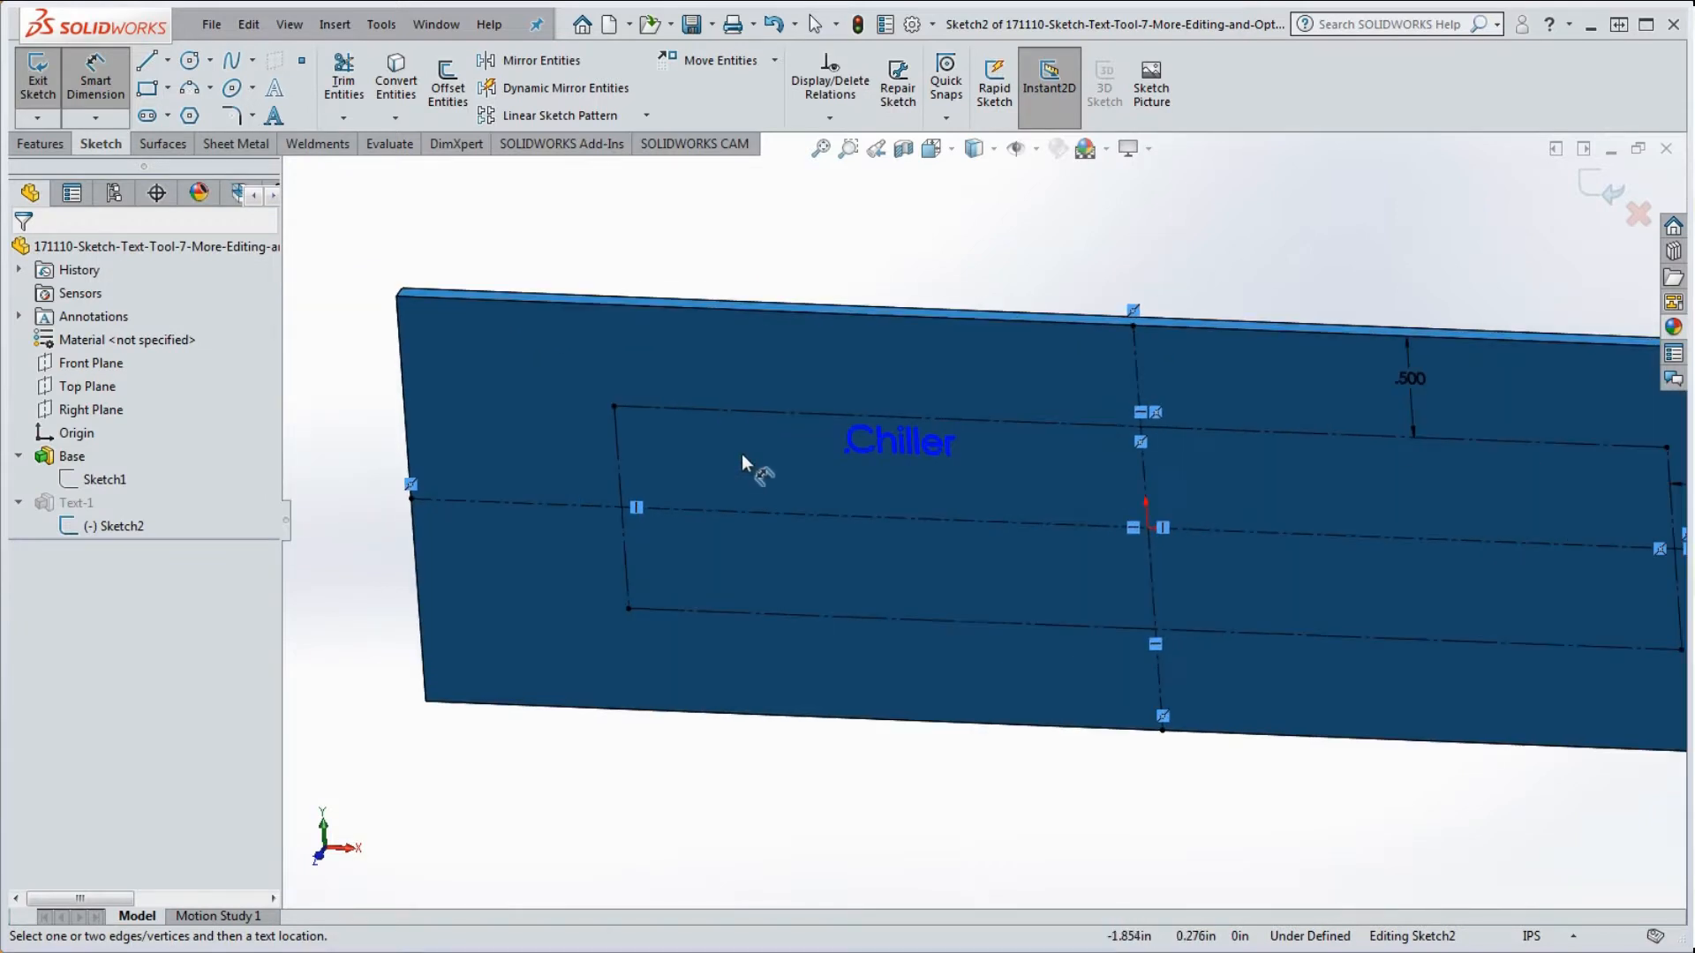
Step: Drag the Chiller text's start point left and down to about (-2.223, -0.293)
{"action": "left_click", "coordinate": [847, 452]}
{"action": "left_click_drag", "start_coordinate": [846, 453], "coordinate": [759, 549]}
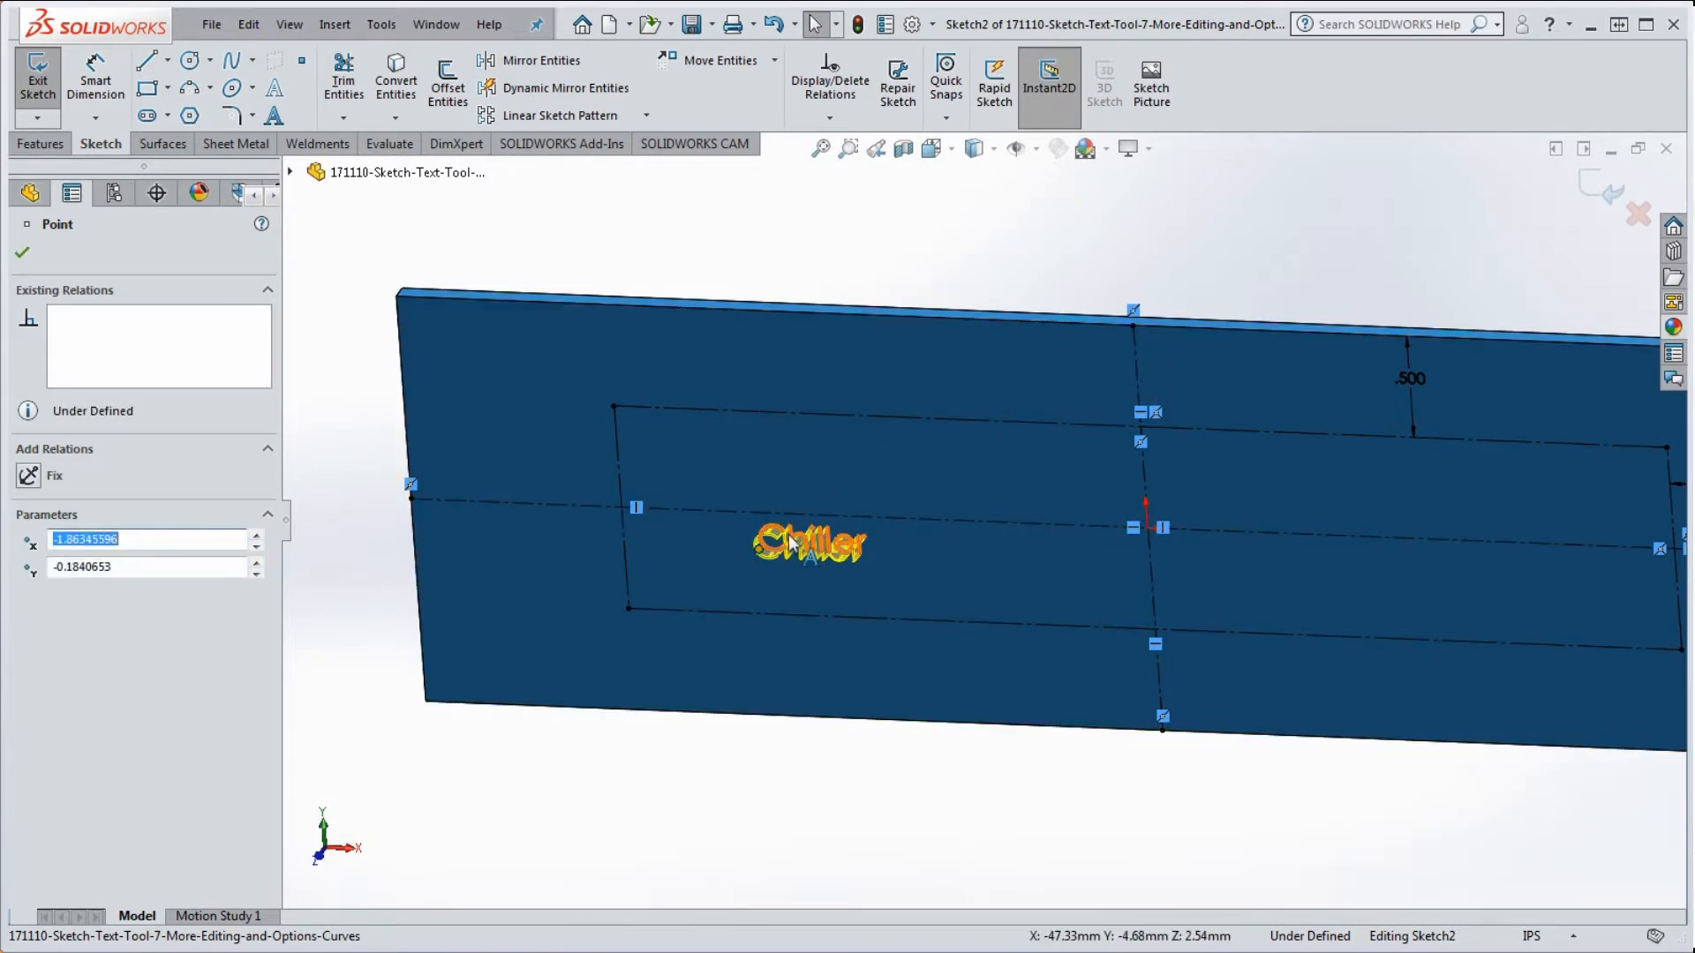
{"action": "left_click_drag", "start_coordinate": [758, 549], "coordinate": [685, 569]}
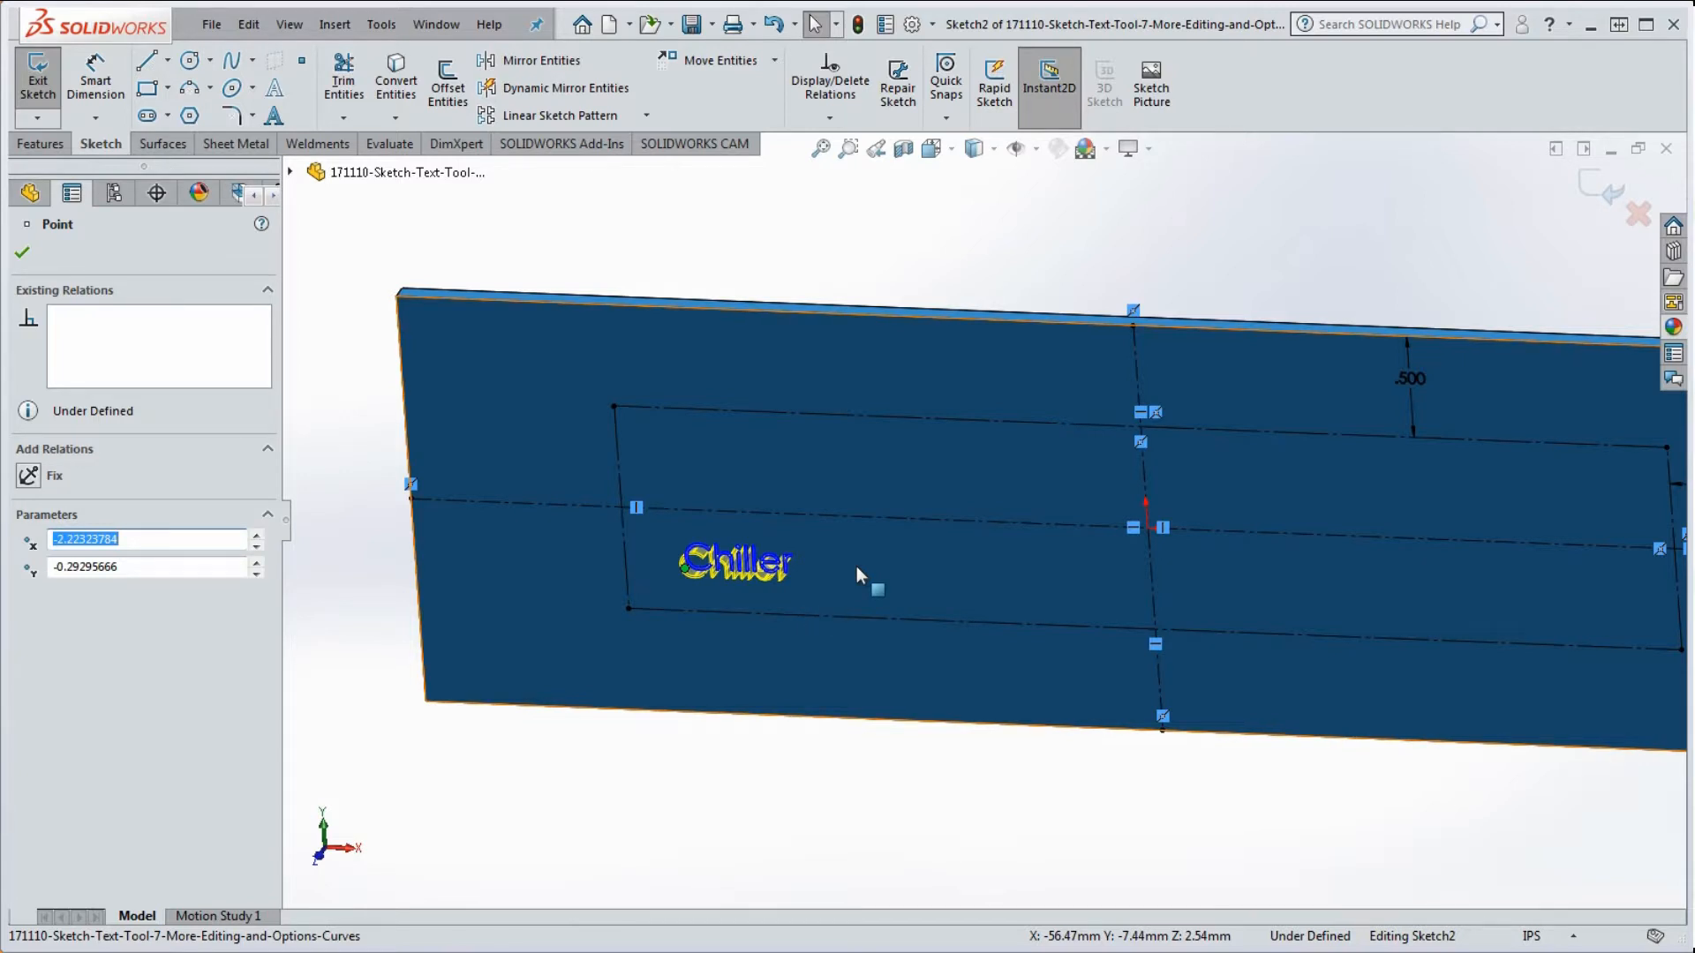
{"action": "left_click", "coordinate": [877, 258]}
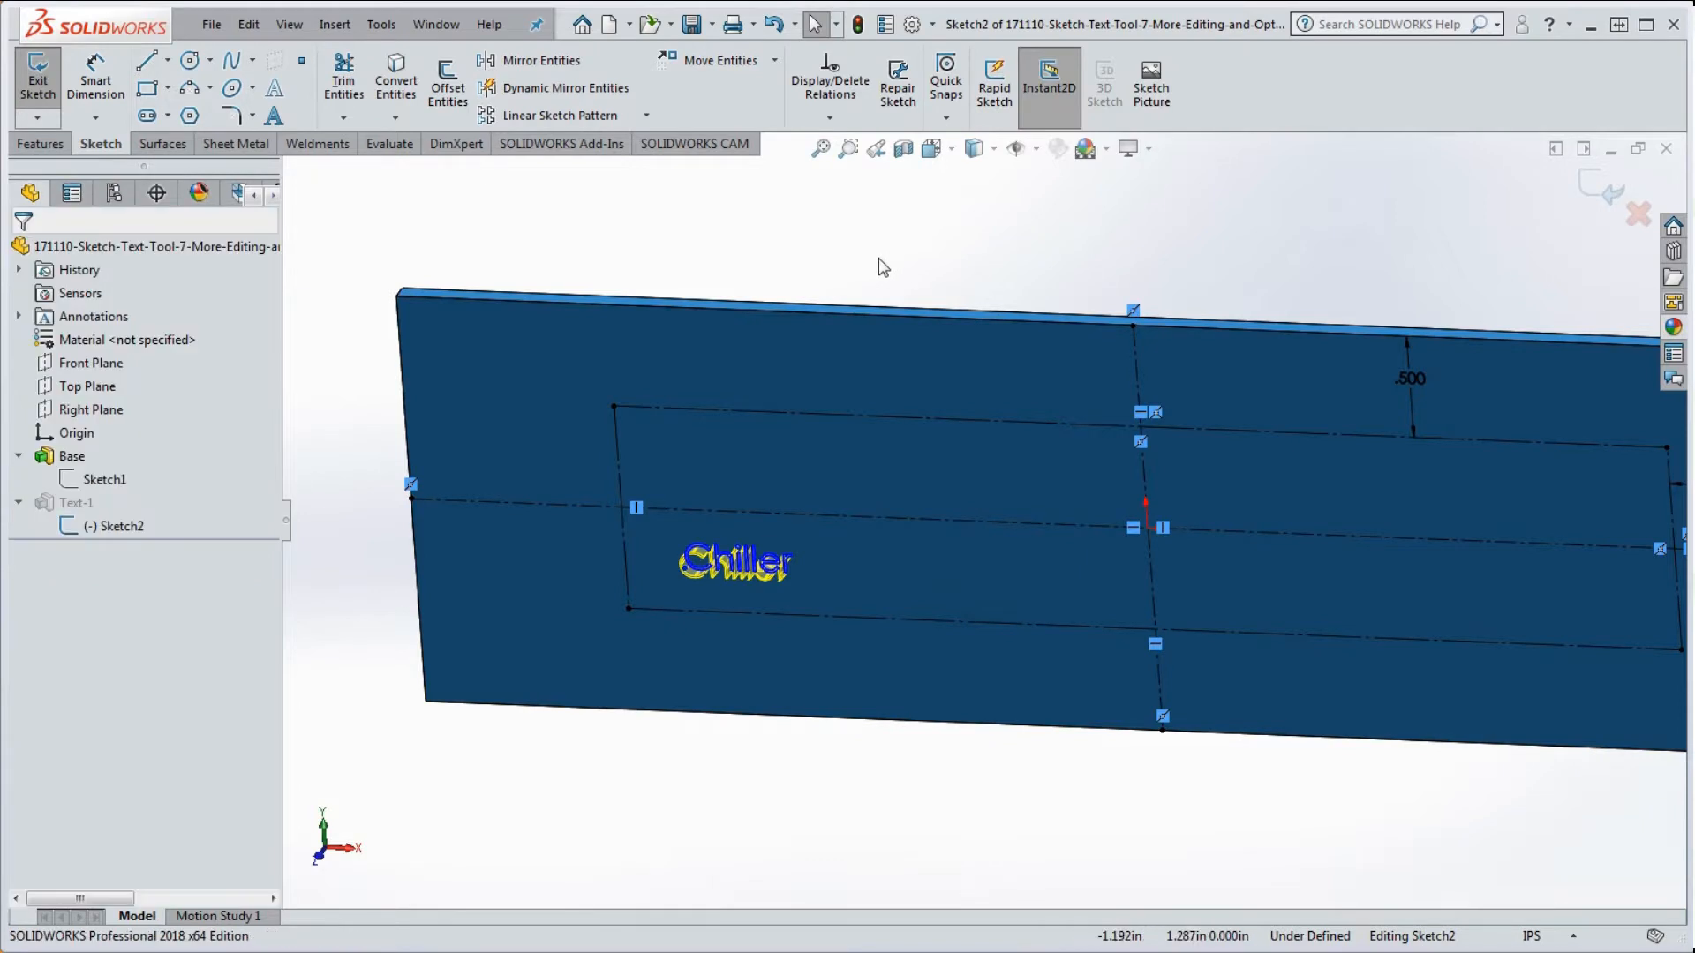
{"action": "left_click", "coordinate": [737, 570]}
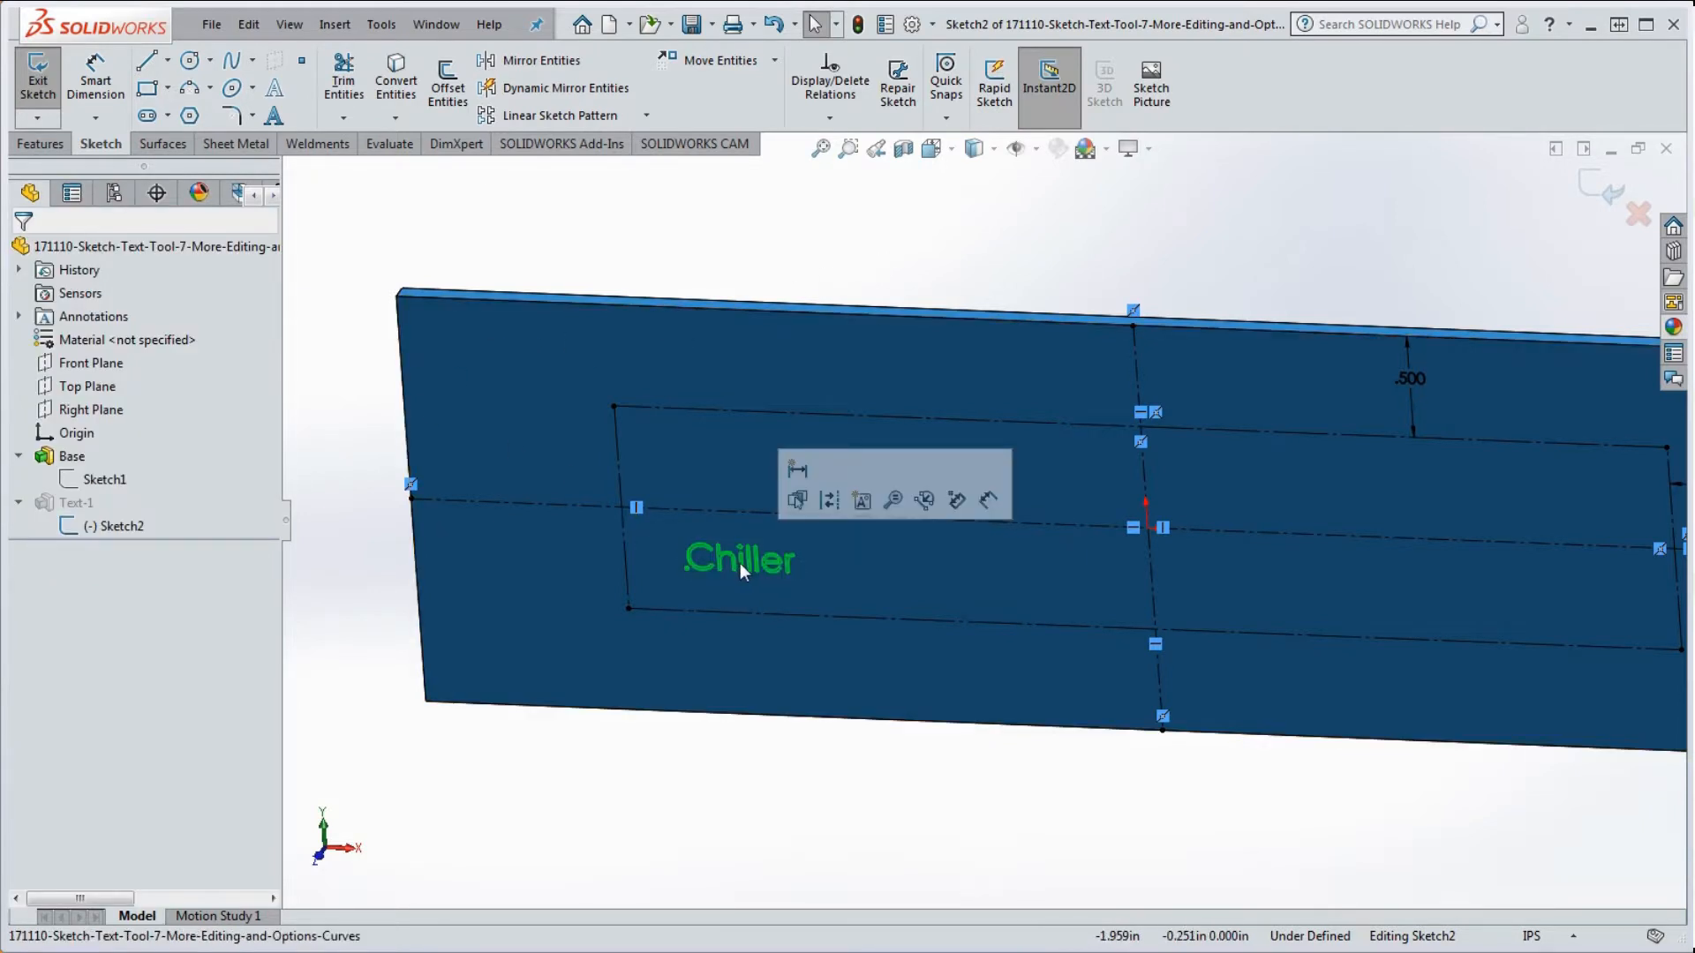
Step: Reattach the Chiller text to bottom line Line1 and confirm the Sketch Text edit
{"action": "double_click", "coordinate": [740, 563]}
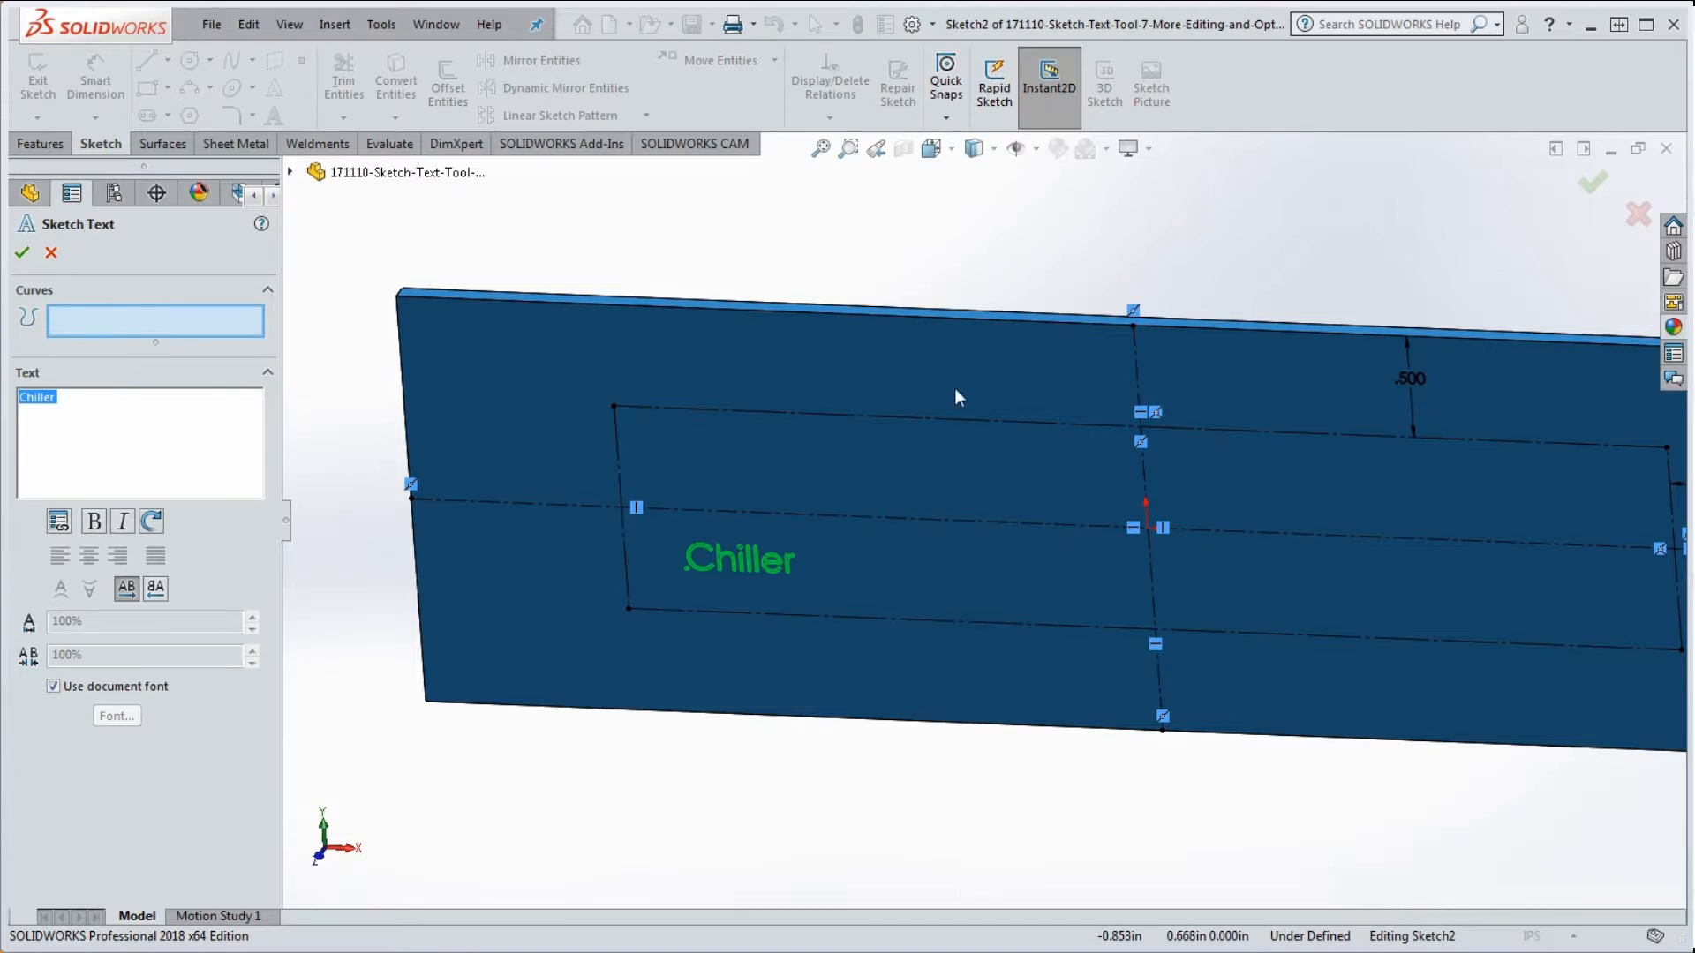
{"action": "left_click", "coordinate": [807, 619]}
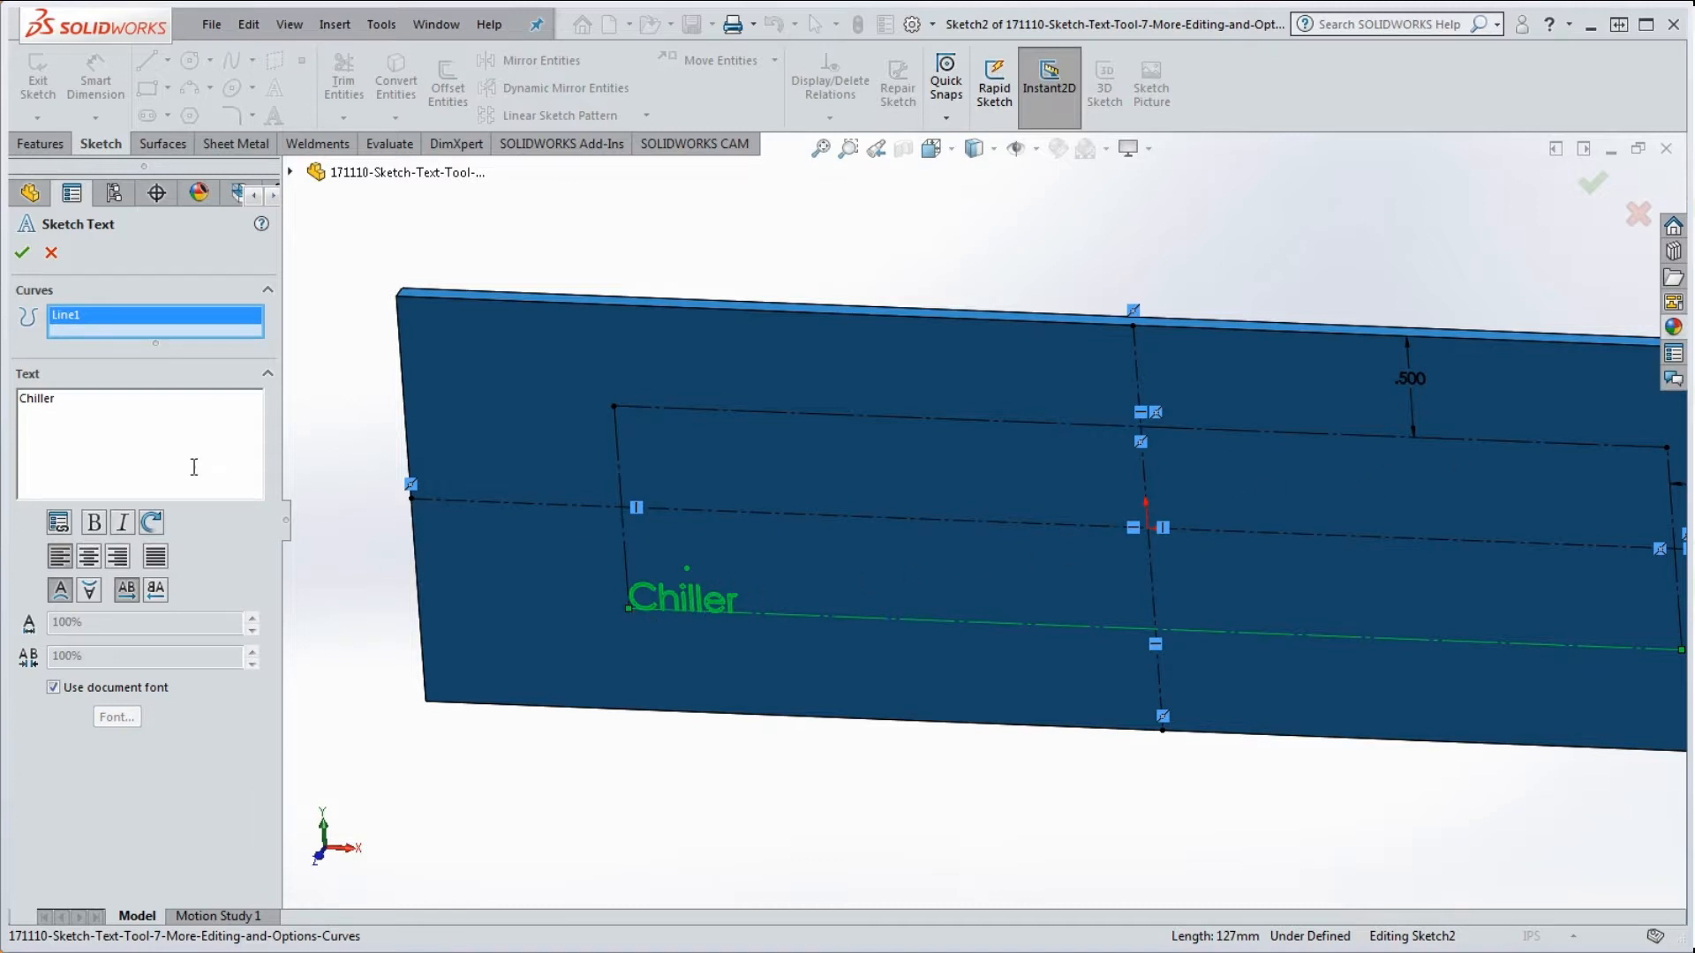
{"action": "left_click", "coordinate": [23, 256]}
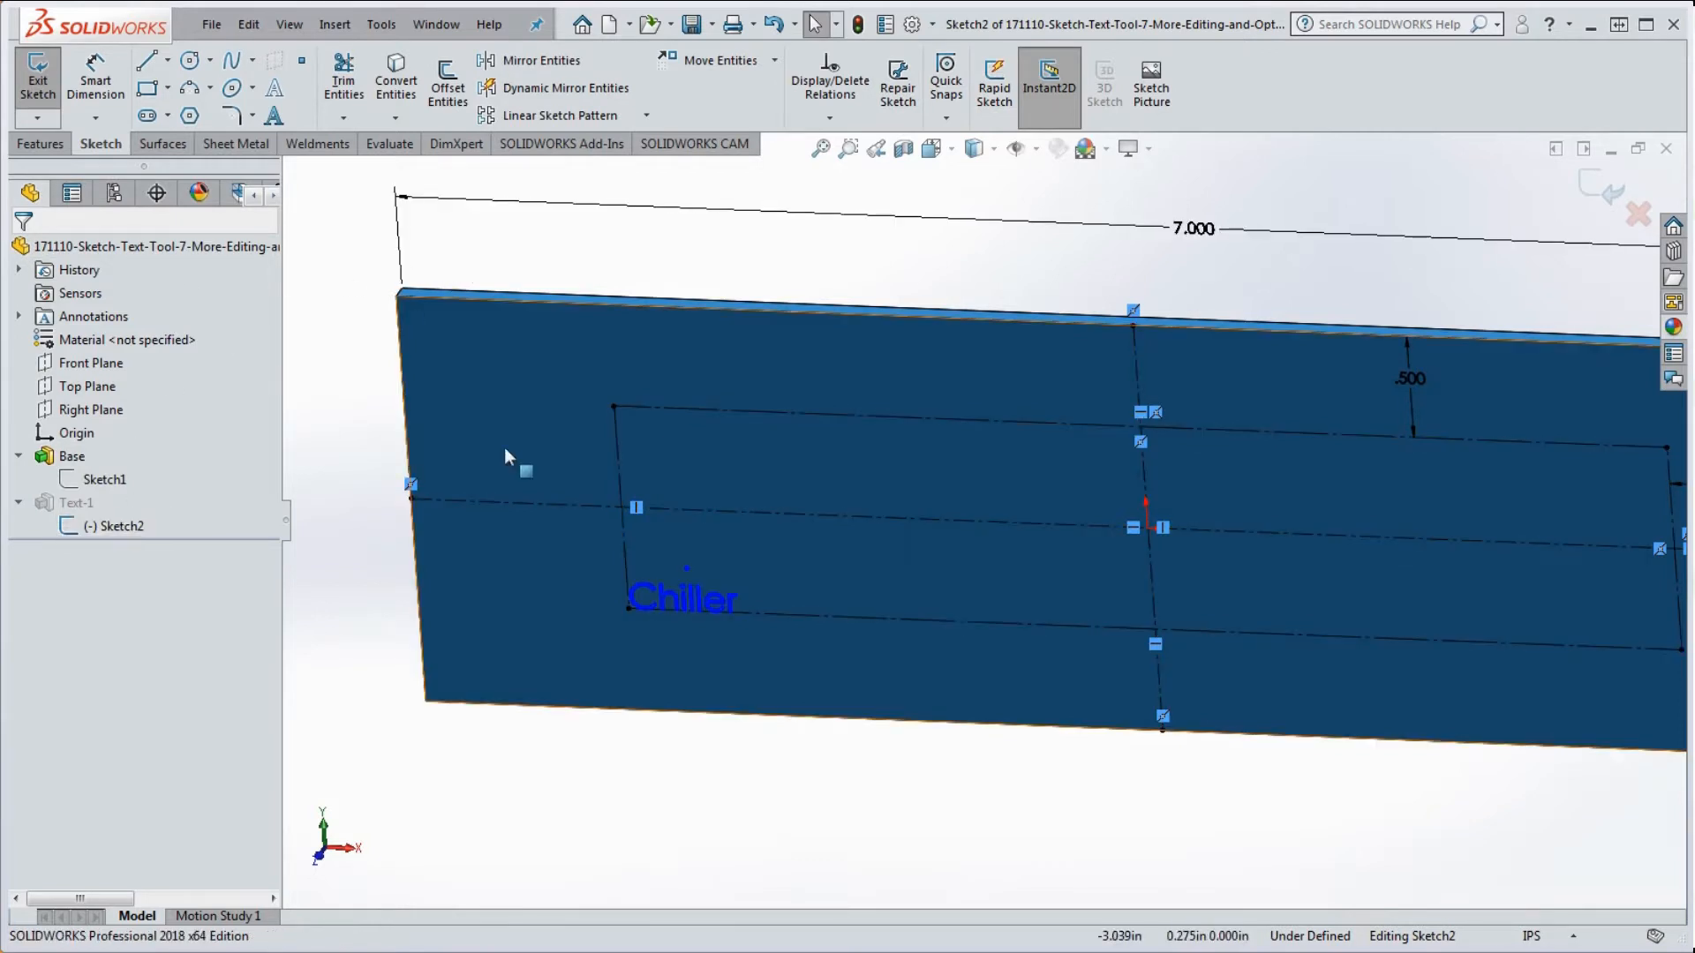
Step: Drag the text's anchor point, rebuild, then reopen Sketch2 and select the point with the bottom centerline
{"action": "left_click_drag", "start_coordinate": [688, 571], "coordinate": [818, 471]}
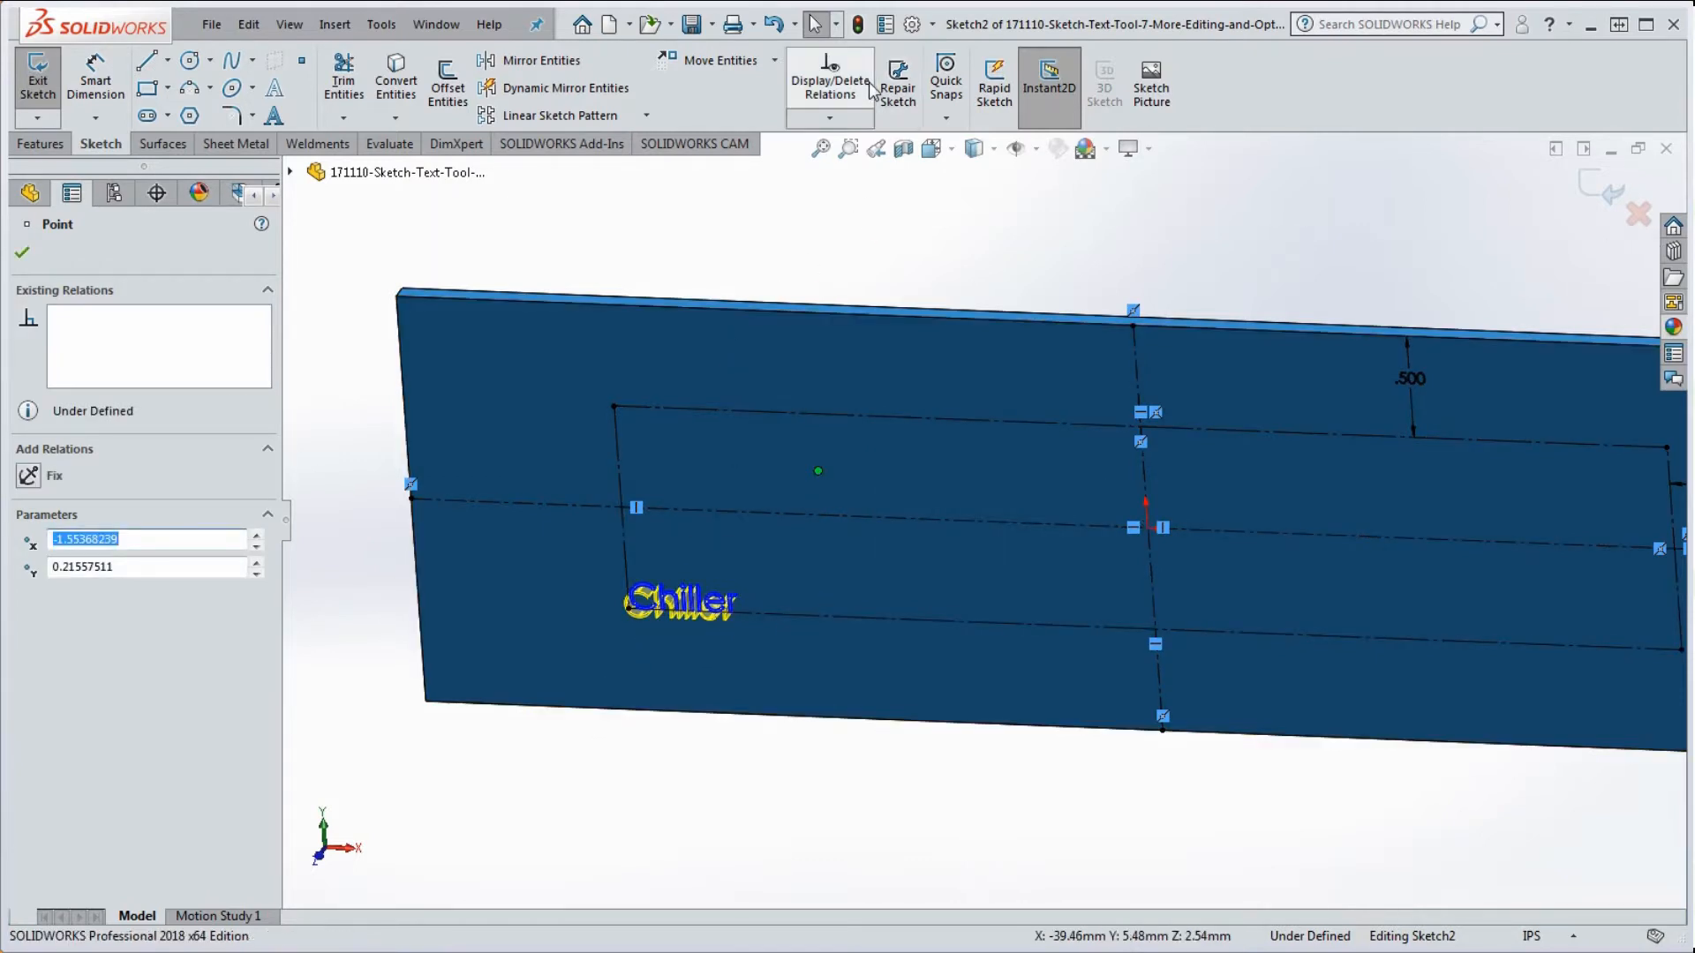
{"action": "left_click", "coordinate": [860, 28]}
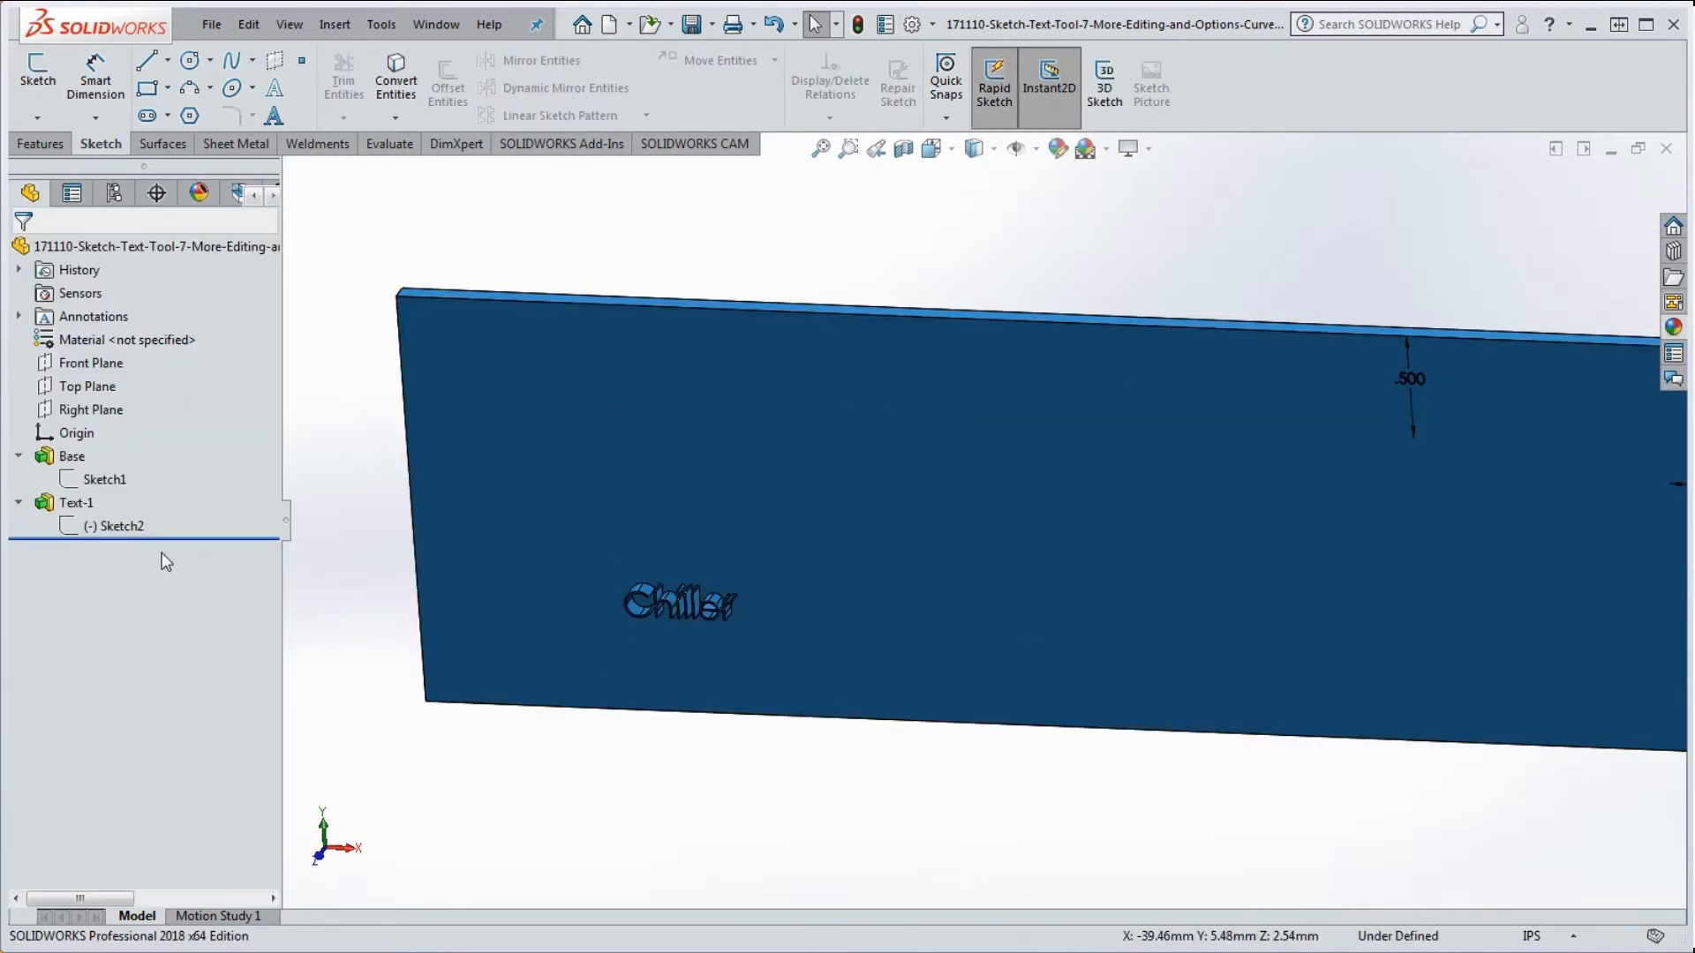
{"action": "right_click", "coordinate": [125, 528]}
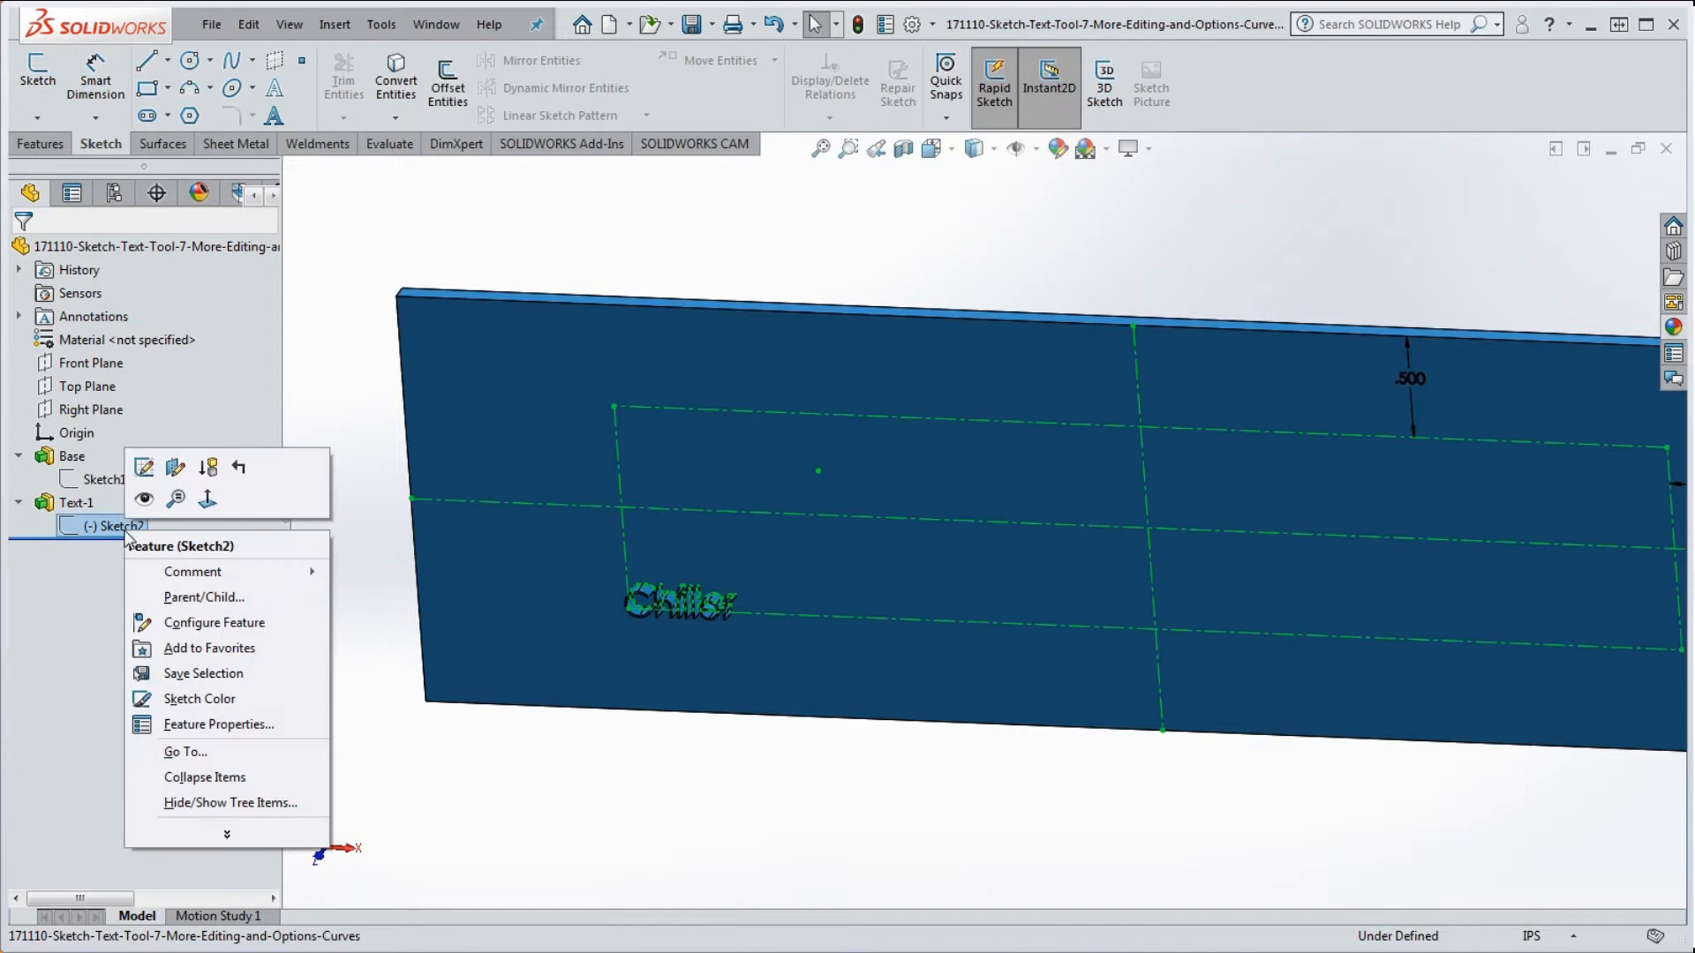
{"action": "left_click", "coordinate": [144, 467]}
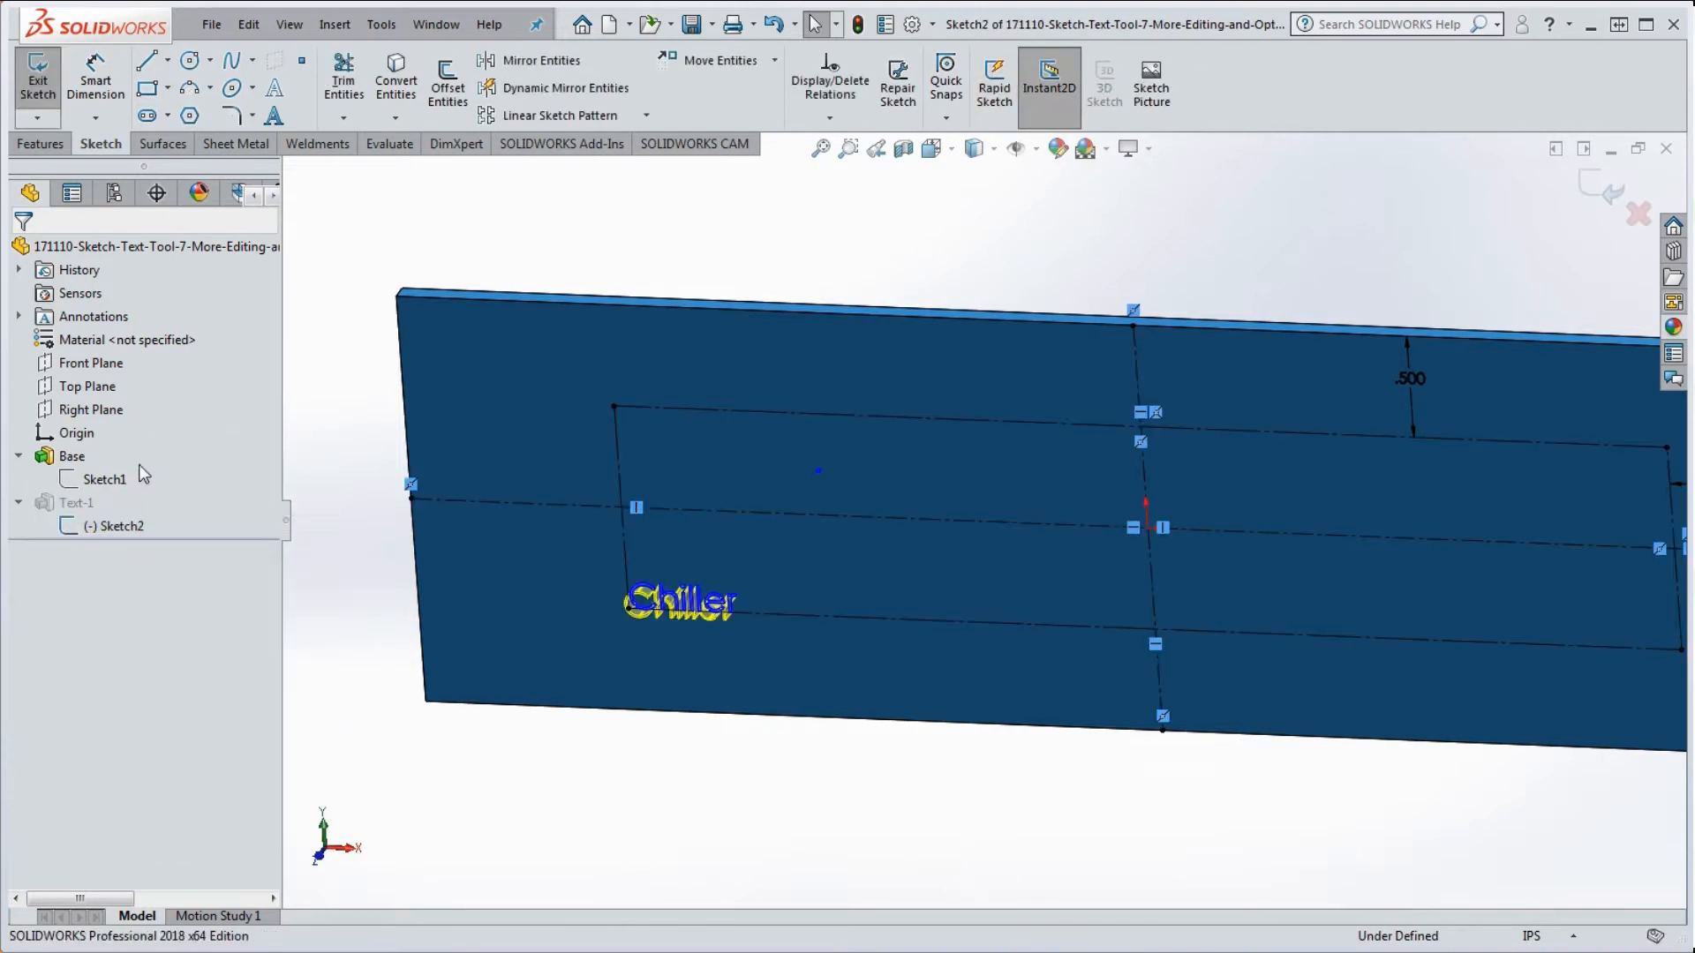
{"action": "left_click", "coordinate": [817, 470]}
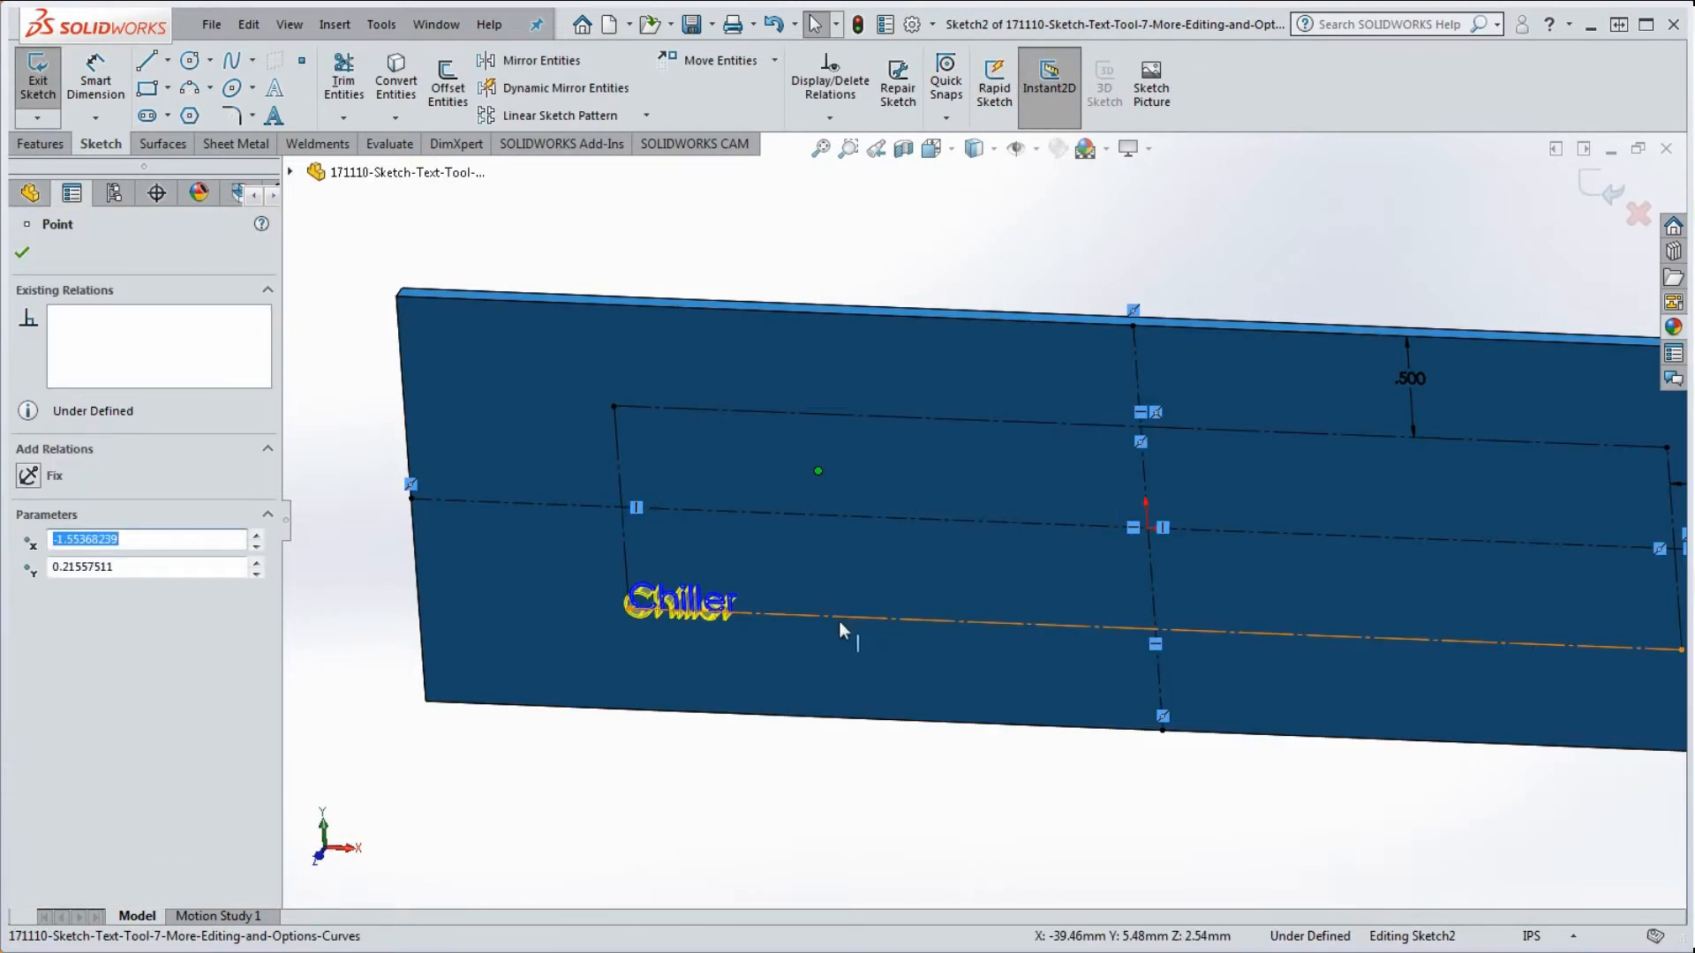
{"action": "left_click", "coordinate": [835, 616], "text": "ctrl"}
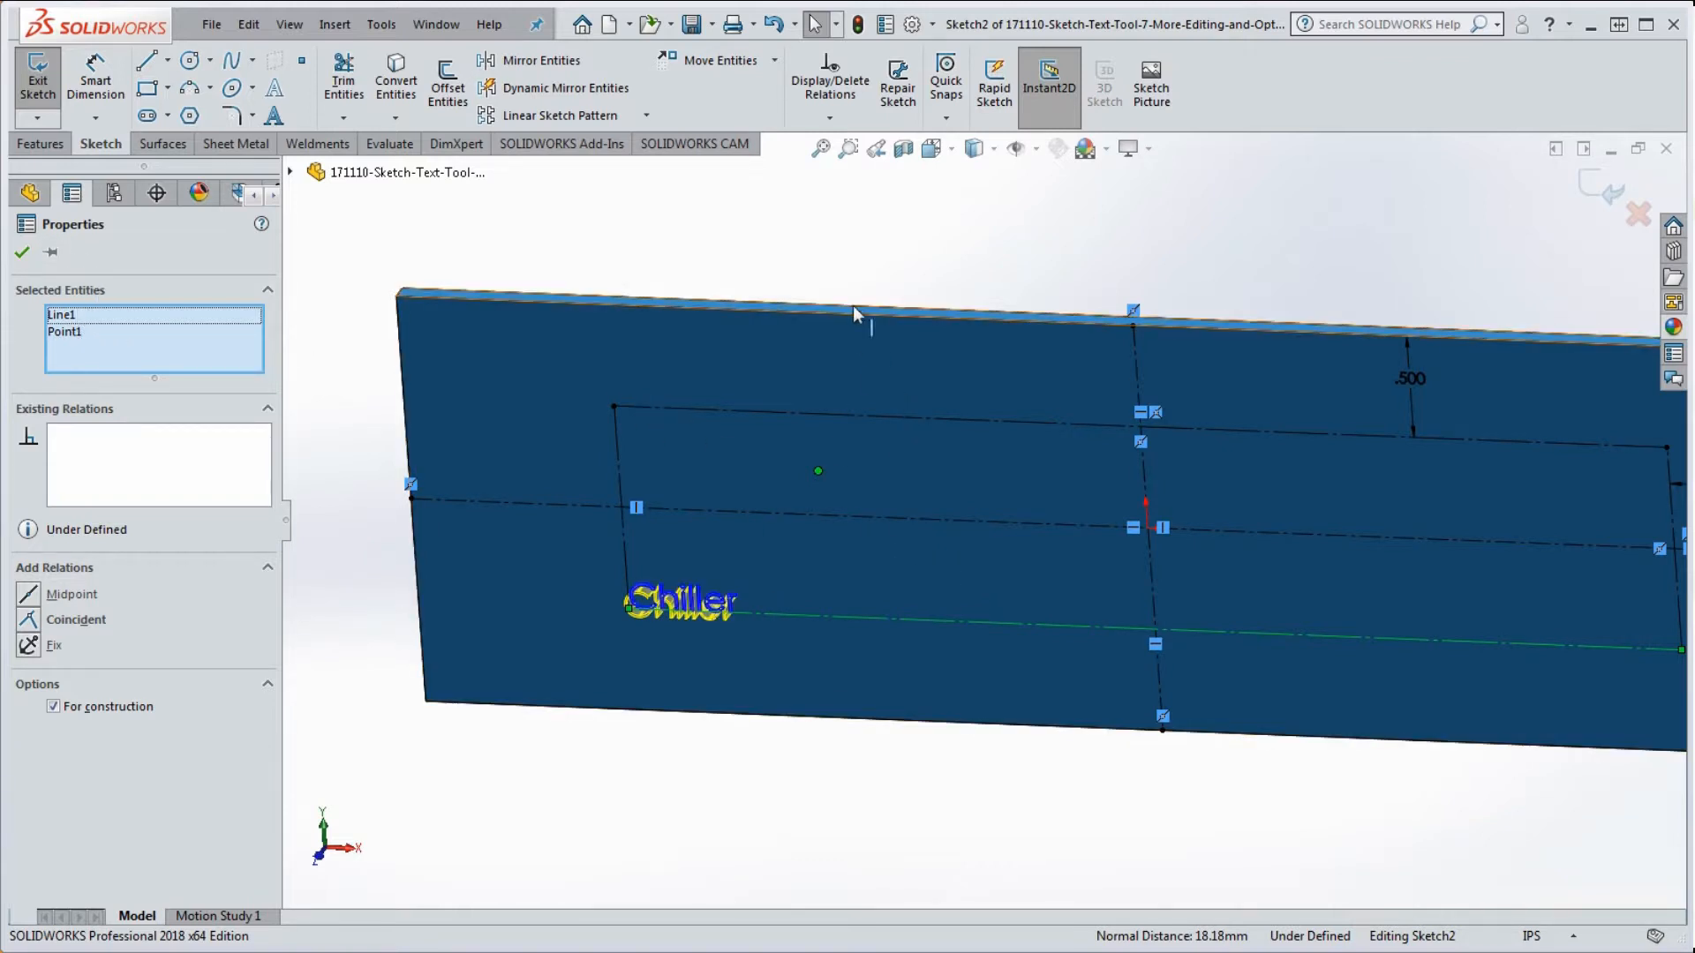
Step: Make the text's sketch point coincident with the bottom construction line
{"action": "left_click", "coordinate": [830, 256]}
{"action": "left_click", "coordinate": [815, 477]}
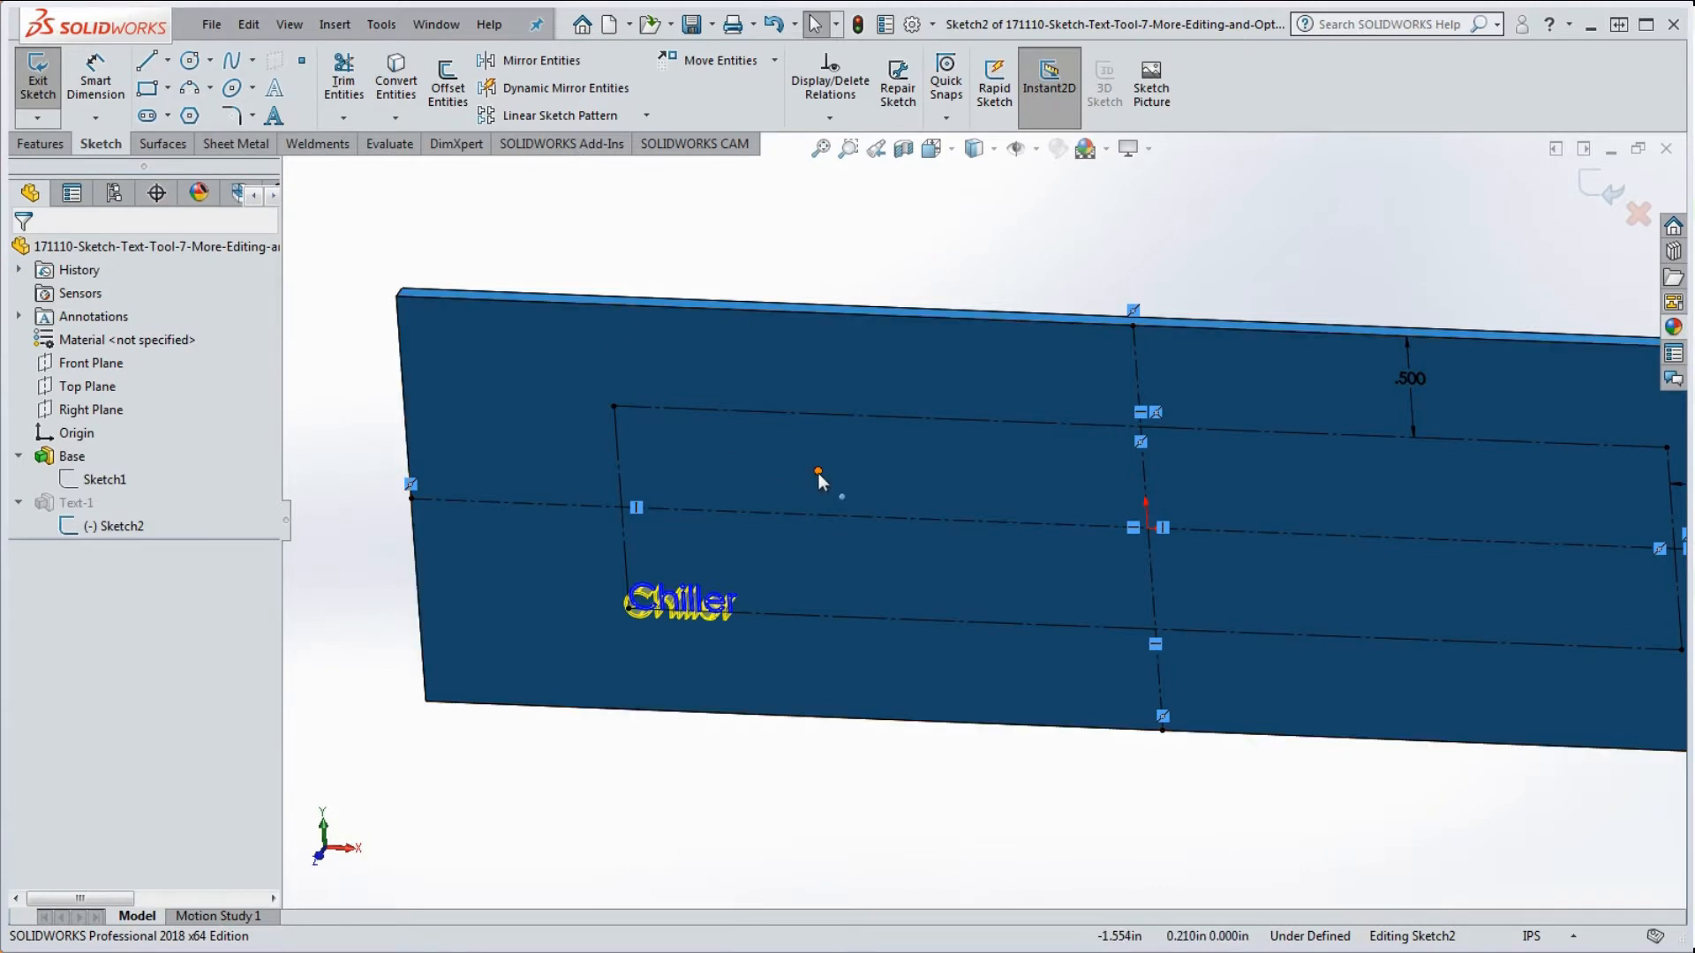
{"action": "left_click", "coordinate": [817, 616], "text": "ctrl"}
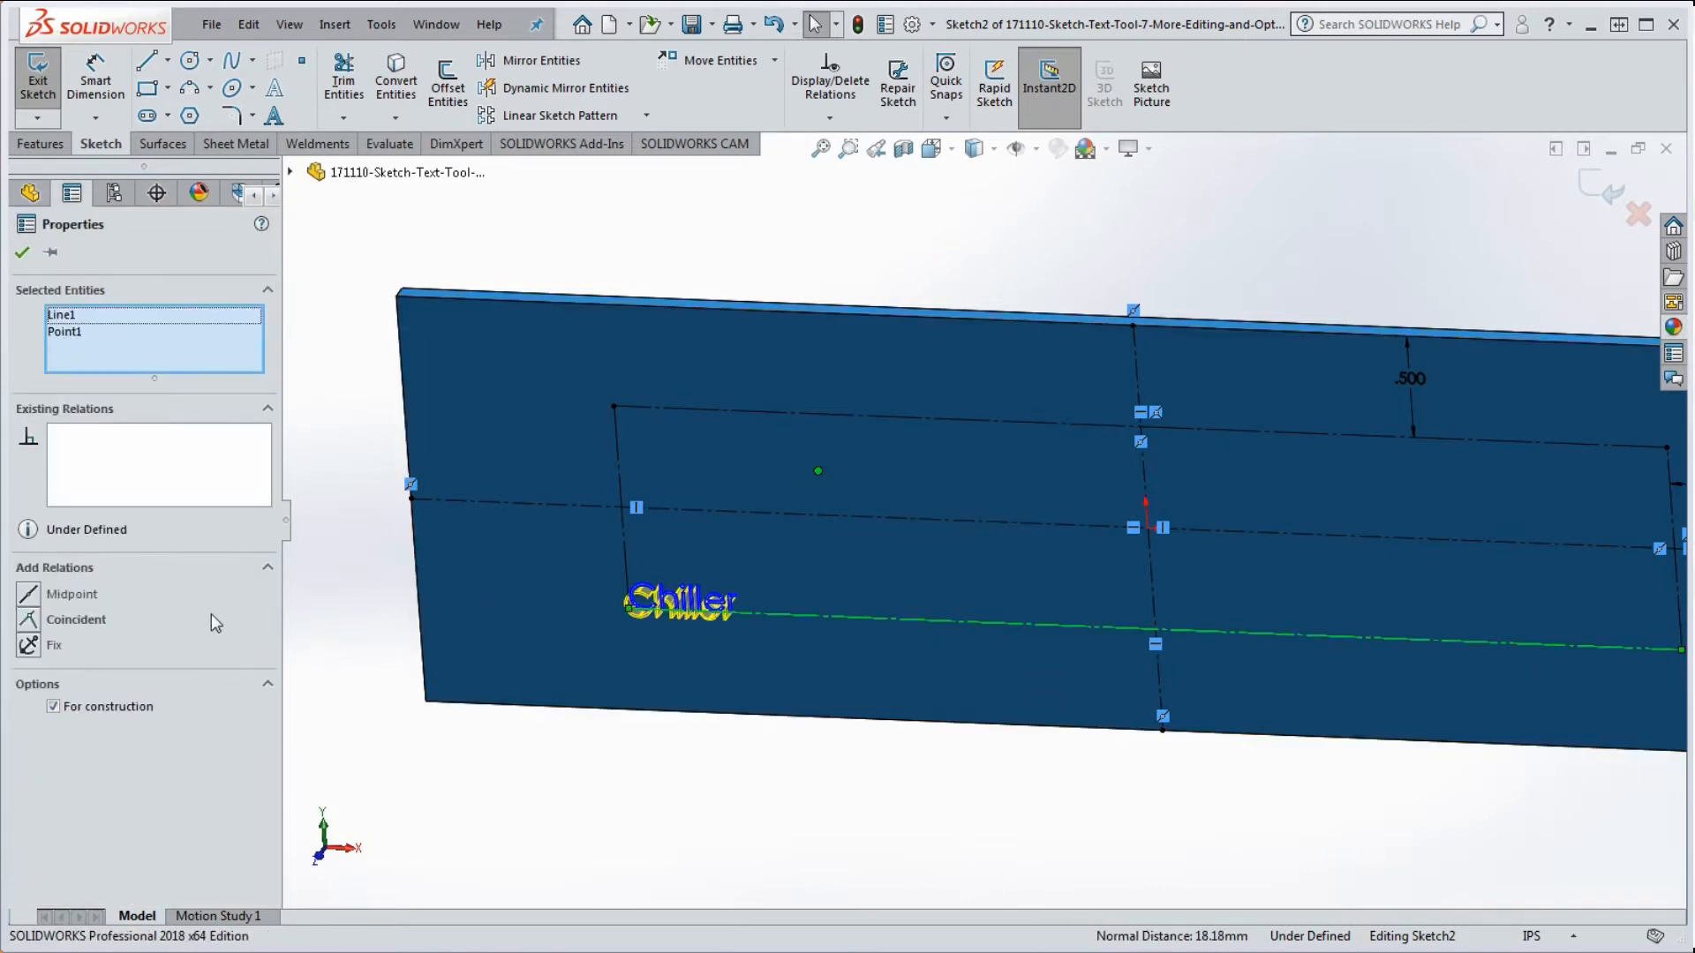
{"action": "left_click", "coordinate": [71, 619]}
Step: Make the text's start point coincident with the left vertical construction line, fully defining Sketch2
{"action": "left_click", "coordinate": [852, 276]}
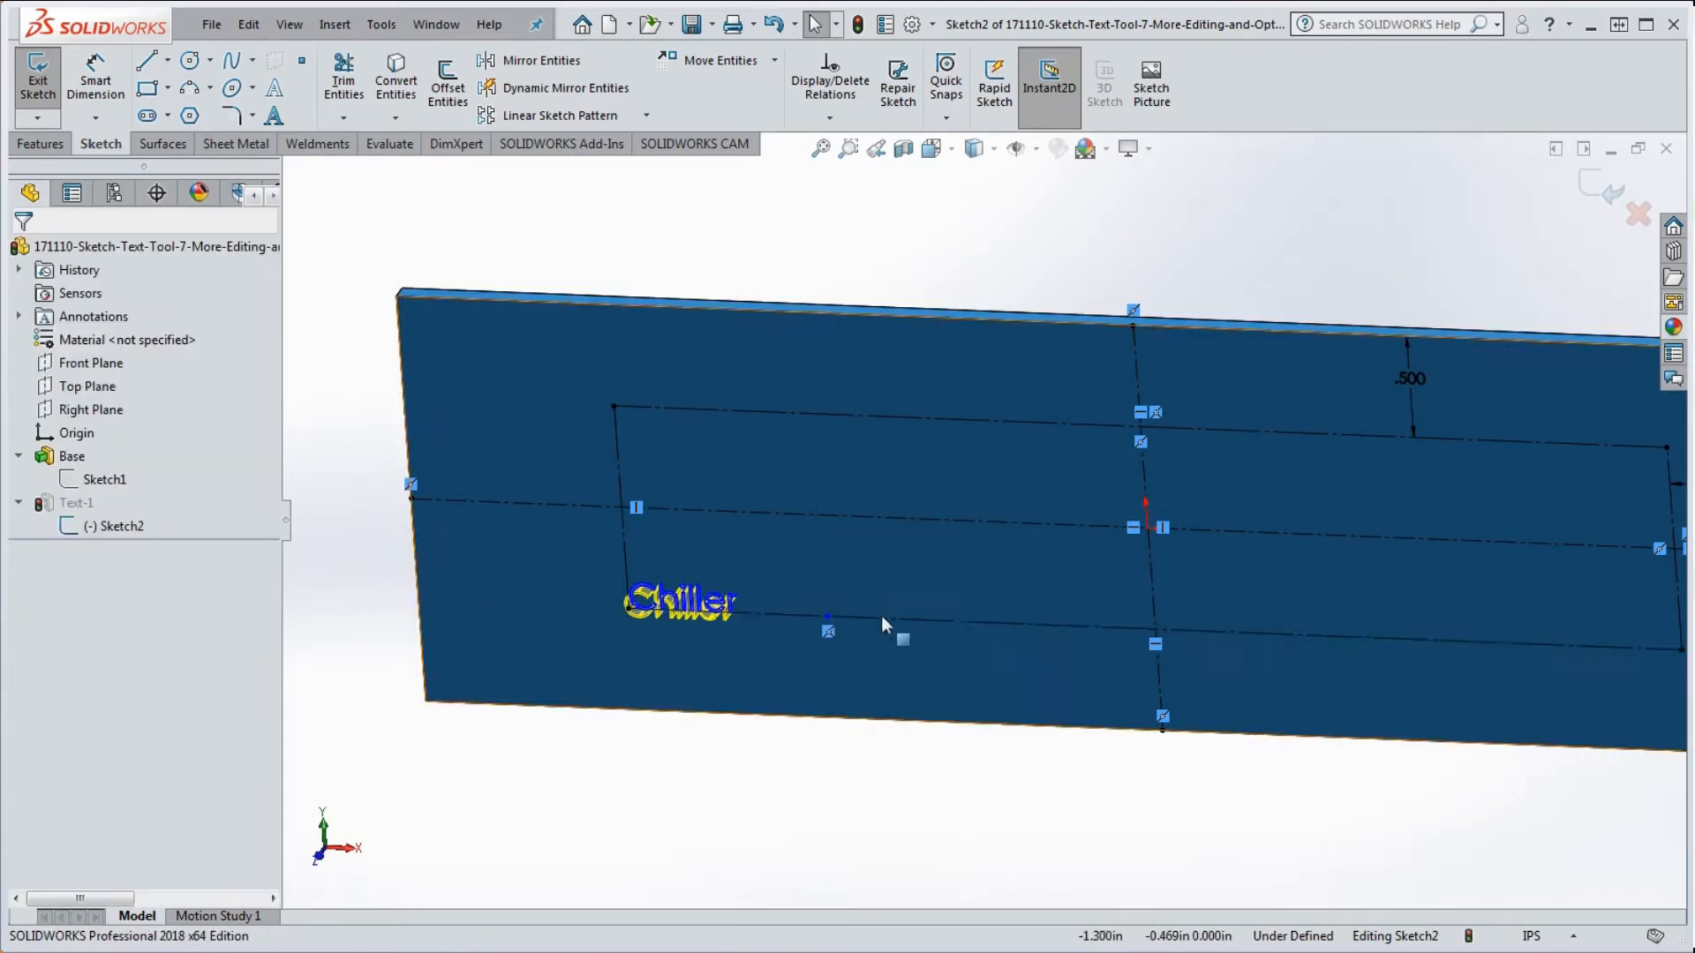
{"action": "left_click", "coordinate": [828, 617]}
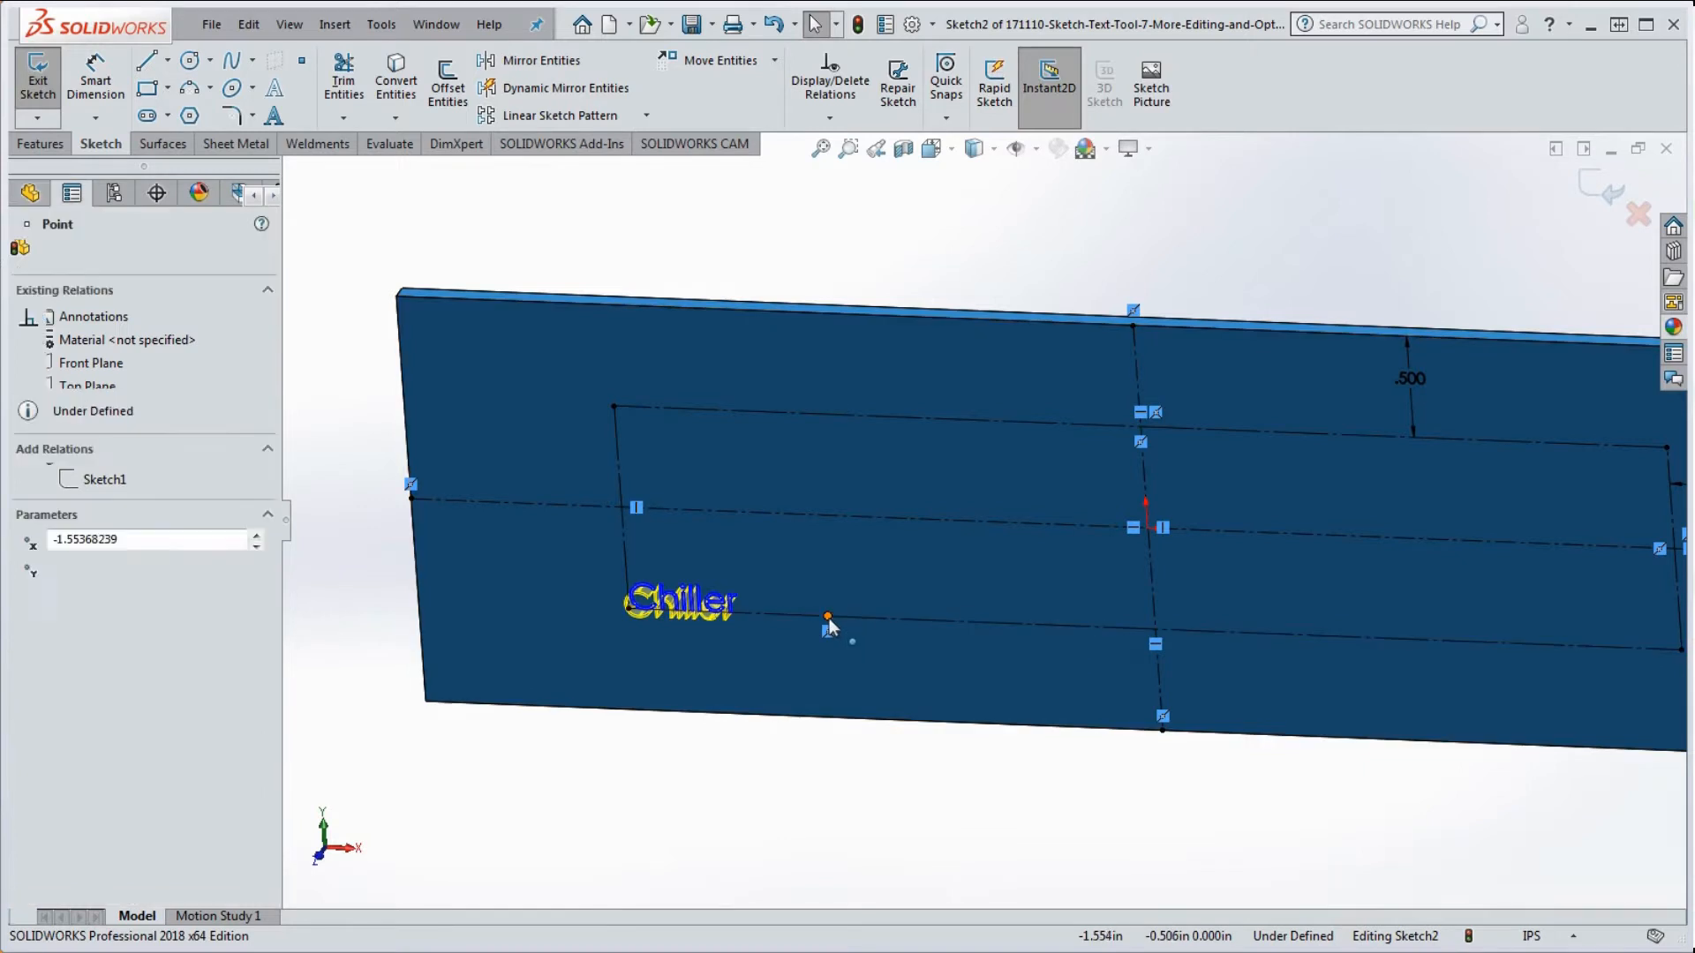
{"action": "left_click", "coordinate": [629, 543], "text": "ctrl"}
{"action": "left_click", "coordinate": [39, 619]}
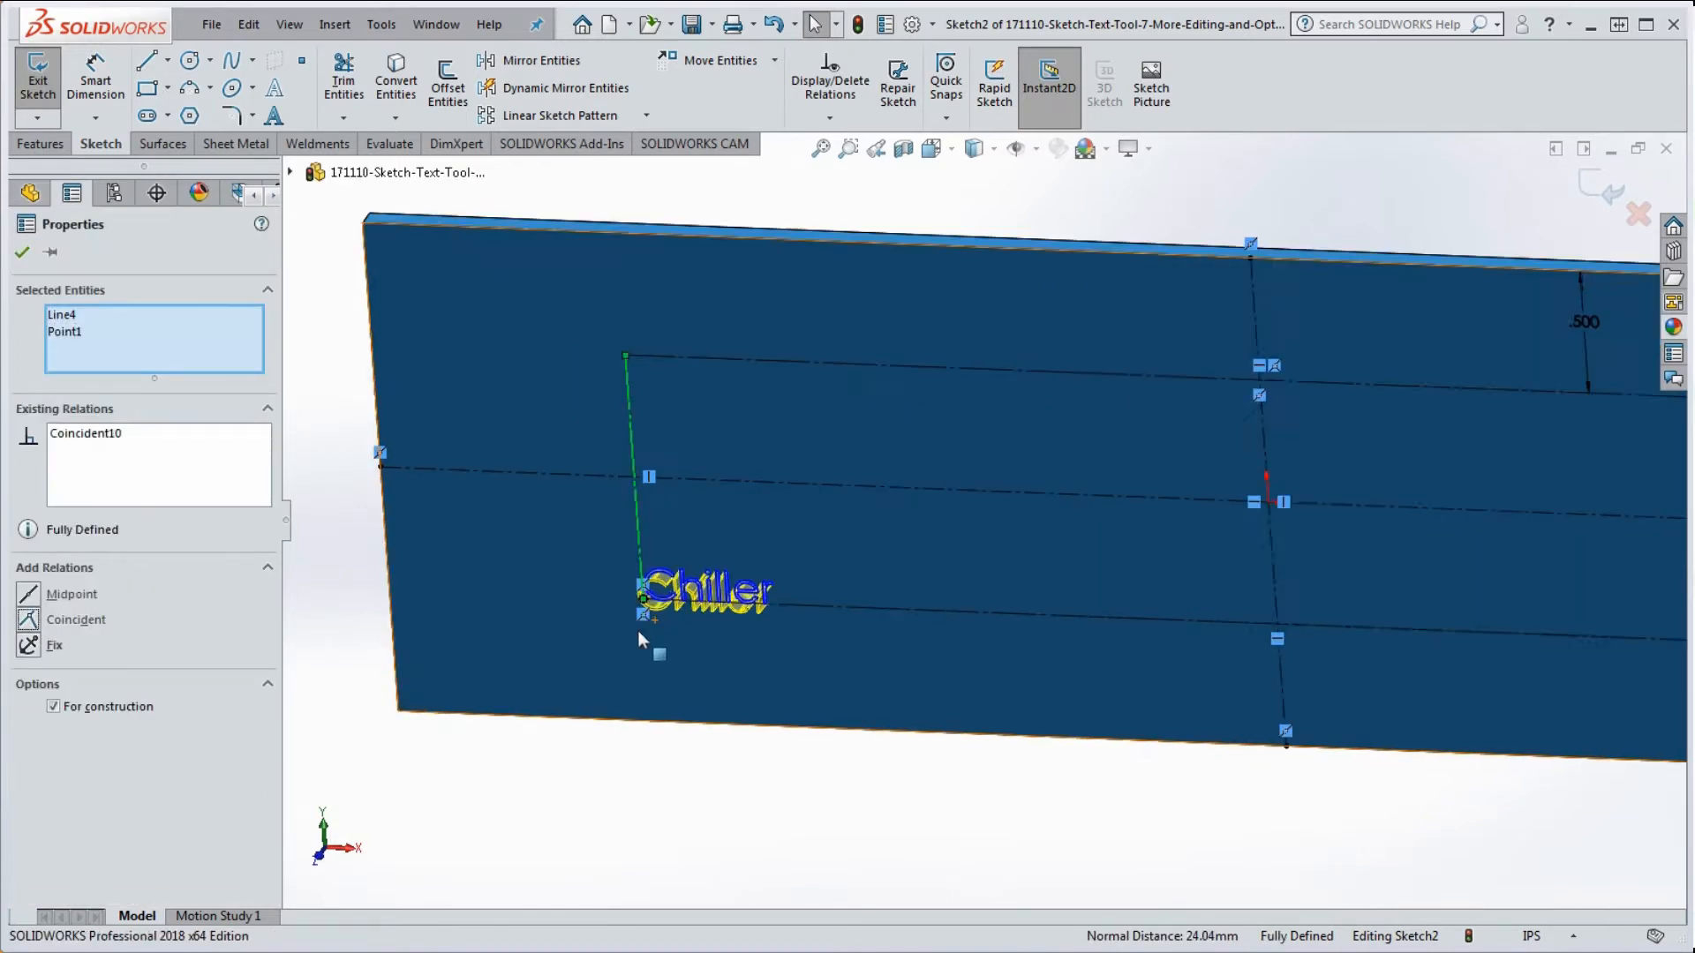
{"action": "scroll", "coordinate": [637, 630], "scroll_direction": "down", "scroll_amount": 5}
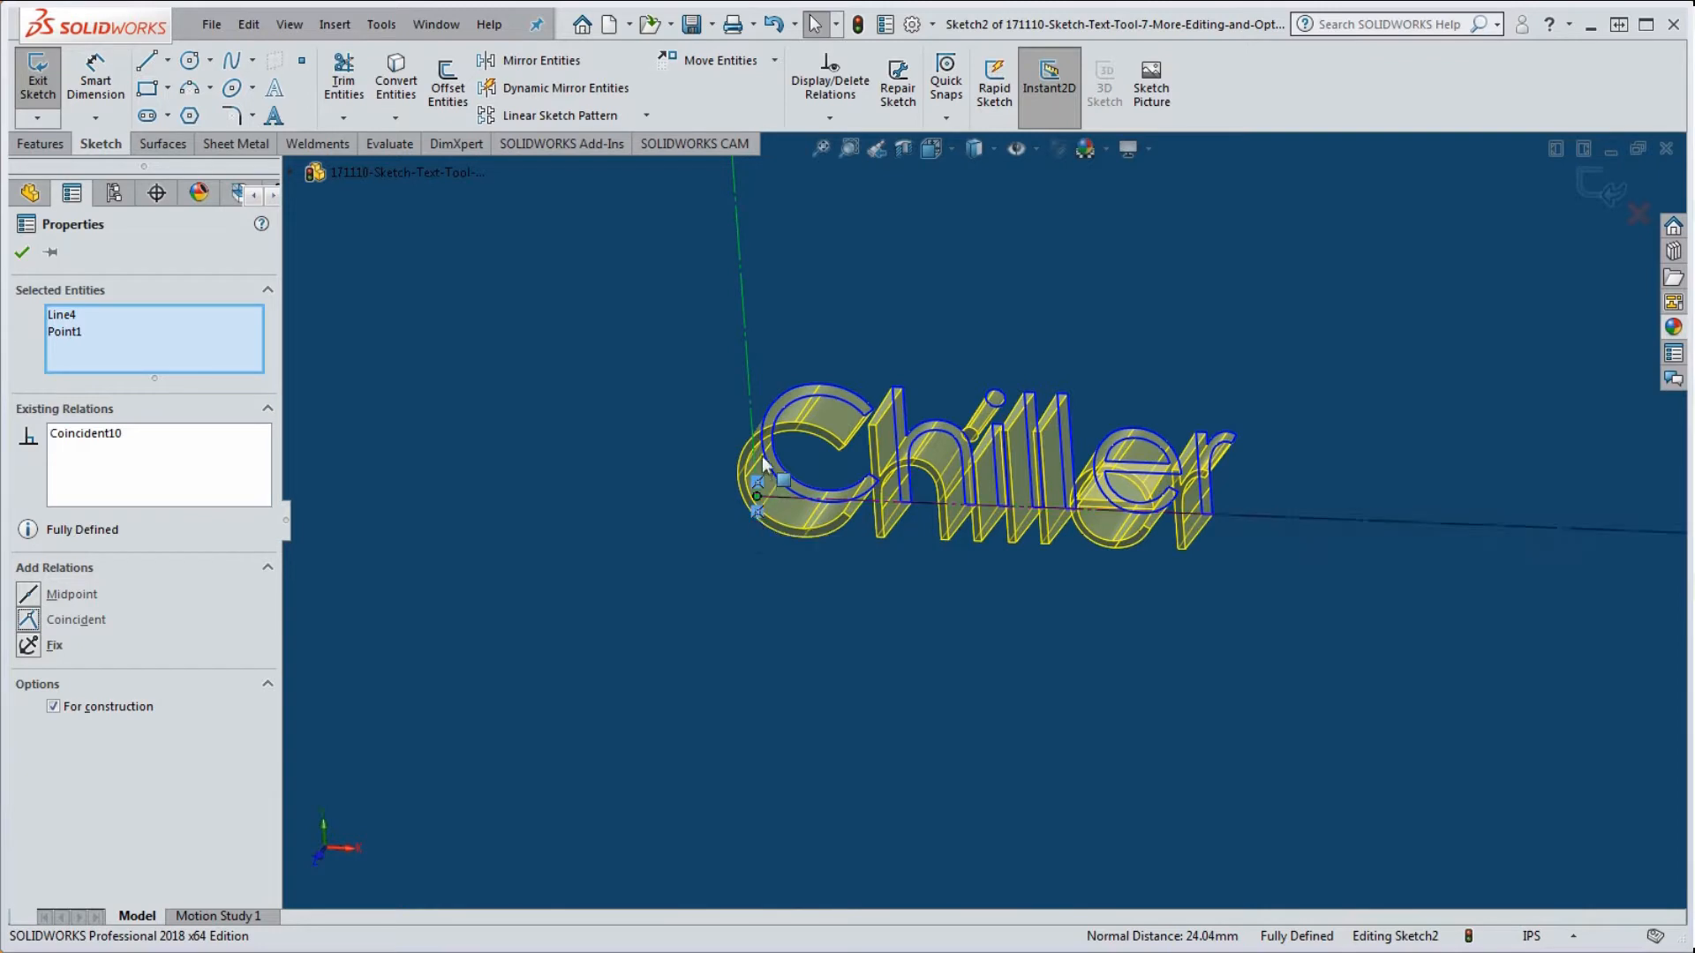
{"action": "scroll", "coordinate": [650, 556], "scroll_direction": "up", "scroll_amount": 5}
{"action": "scroll", "coordinate": [963, 530], "scroll_direction": "up", "scroll_amount": 2}
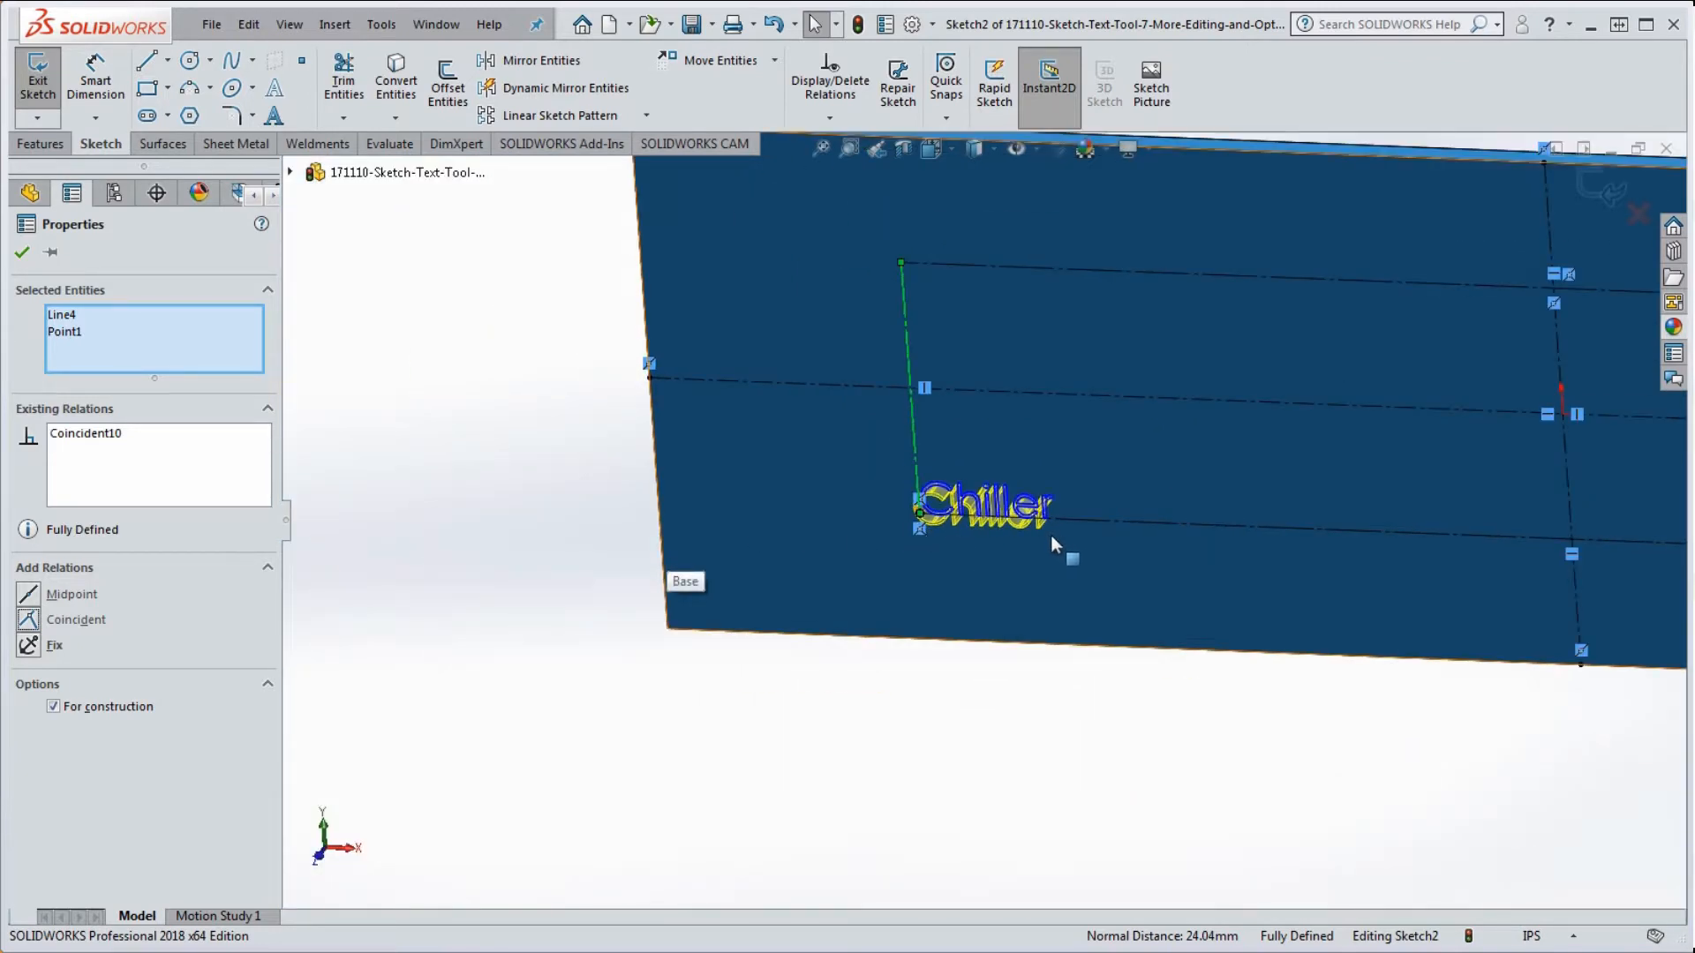
{"action": "scroll", "coordinate": [1052, 535], "scroll_direction": "up", "scroll_amount": 2}
{"action": "scroll", "coordinate": [1054, 522], "scroll_direction": "down", "scroll_amount": 1}
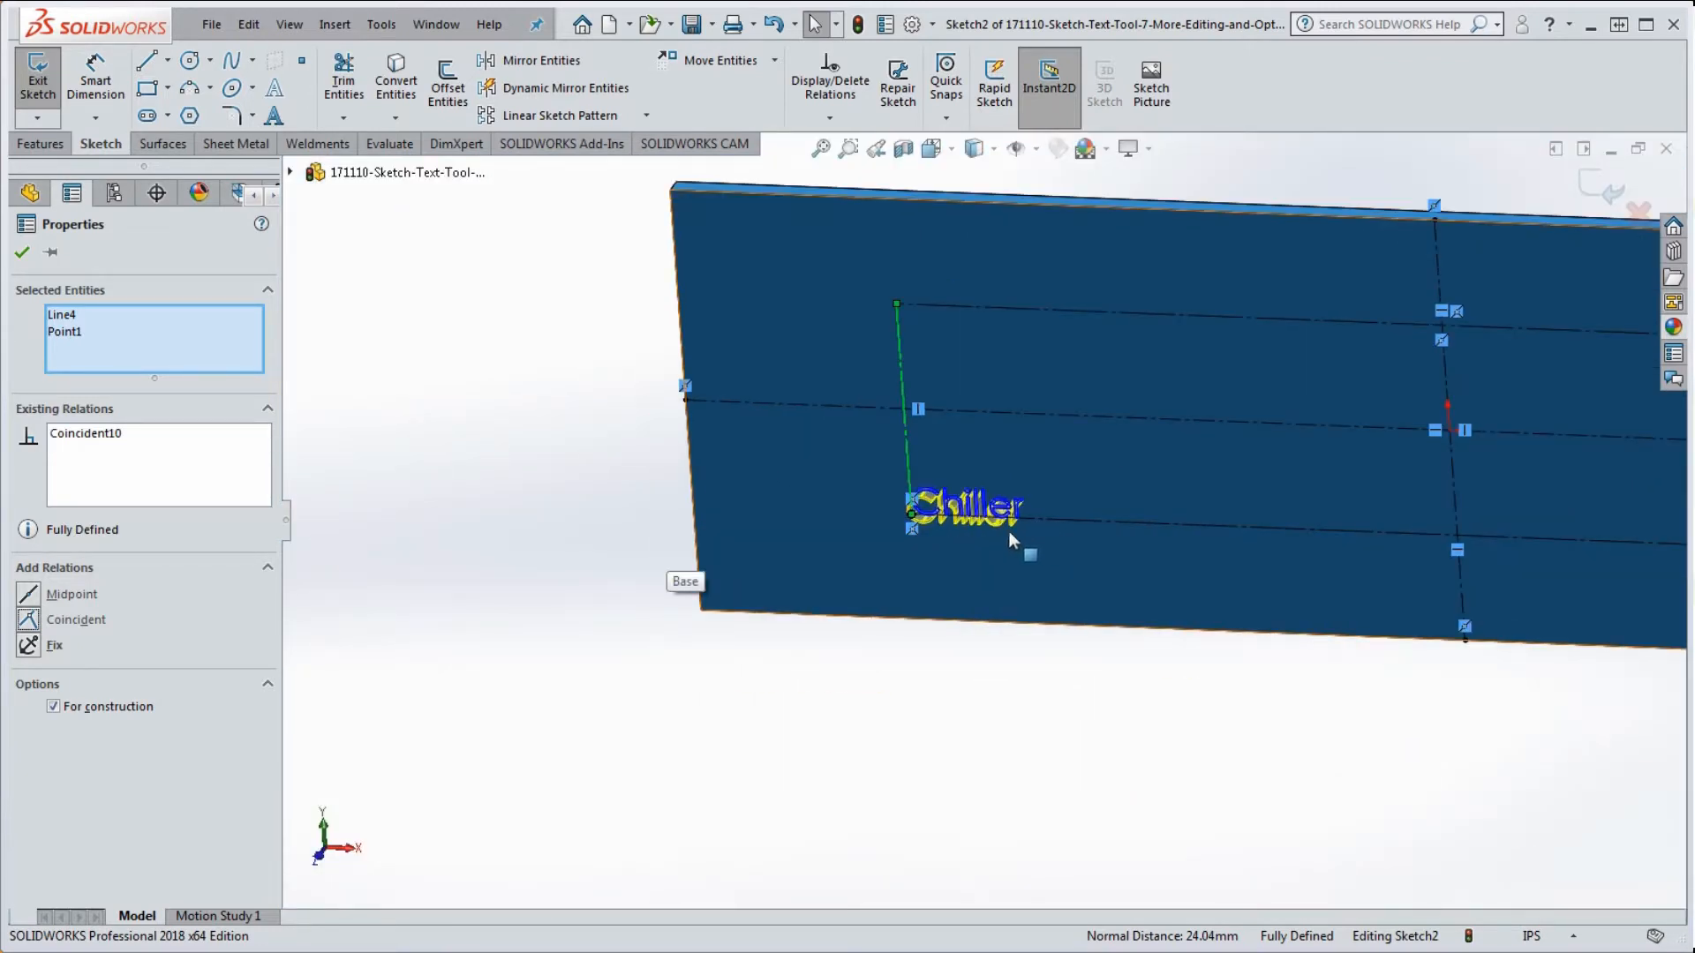
{"action": "scroll", "coordinate": [905, 616], "scroll_direction": "up", "scroll_amount": 2}
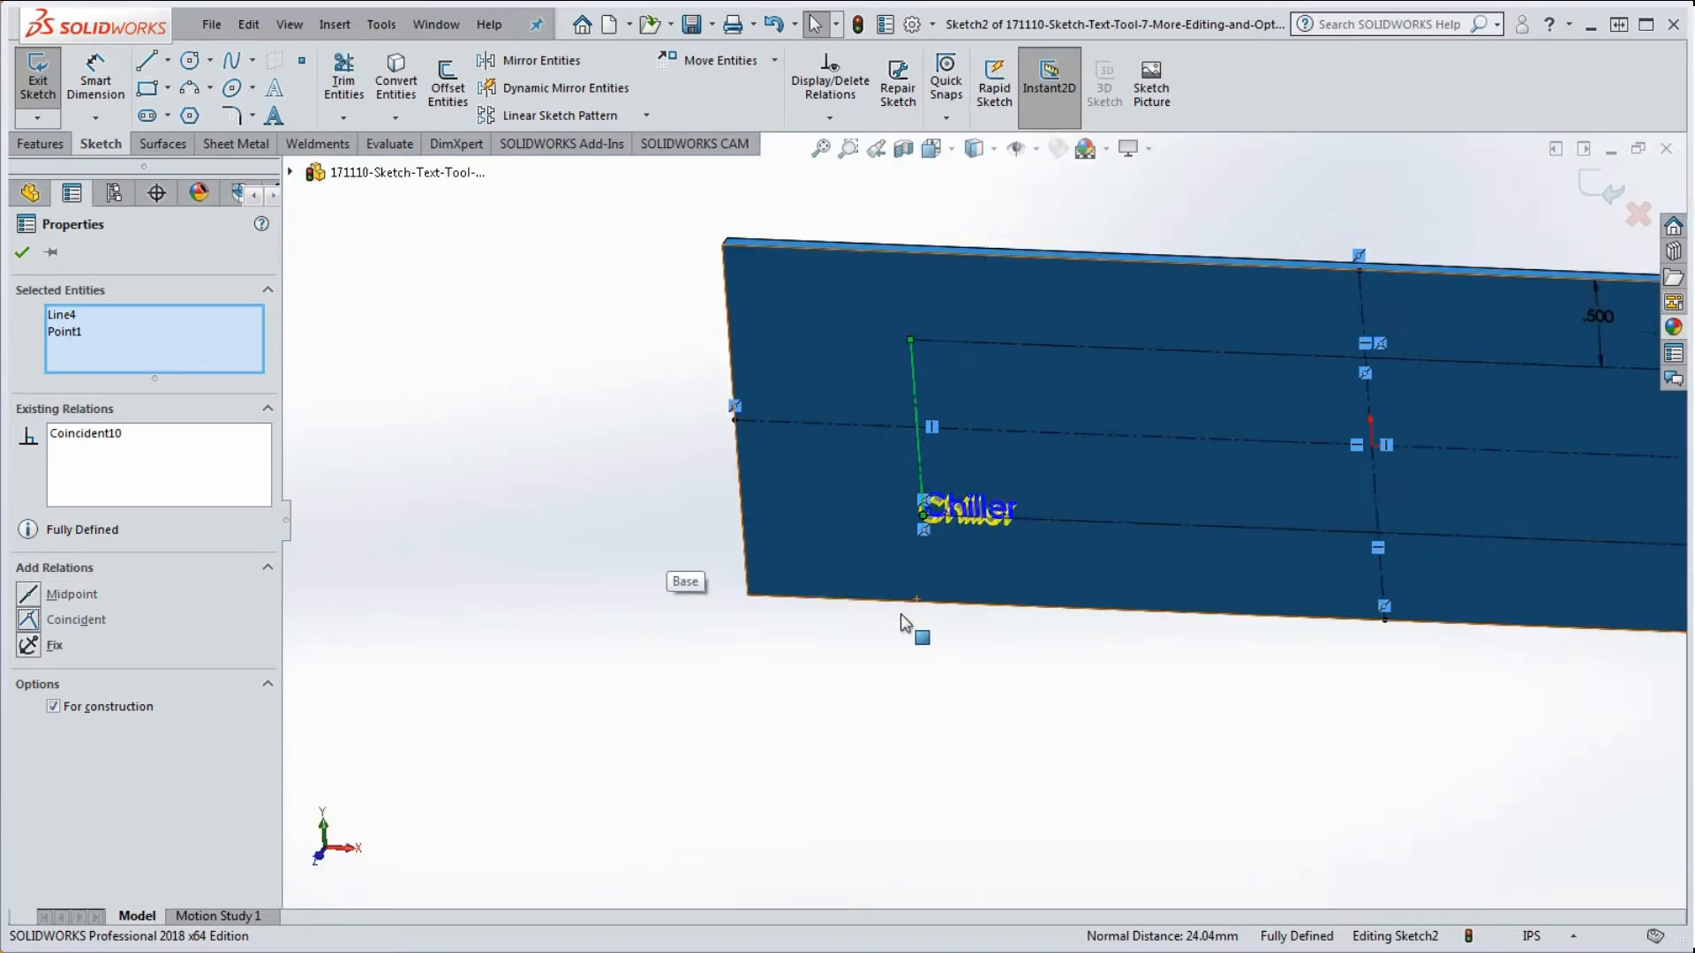
{"action": "left_click", "coordinate": [22, 252]}
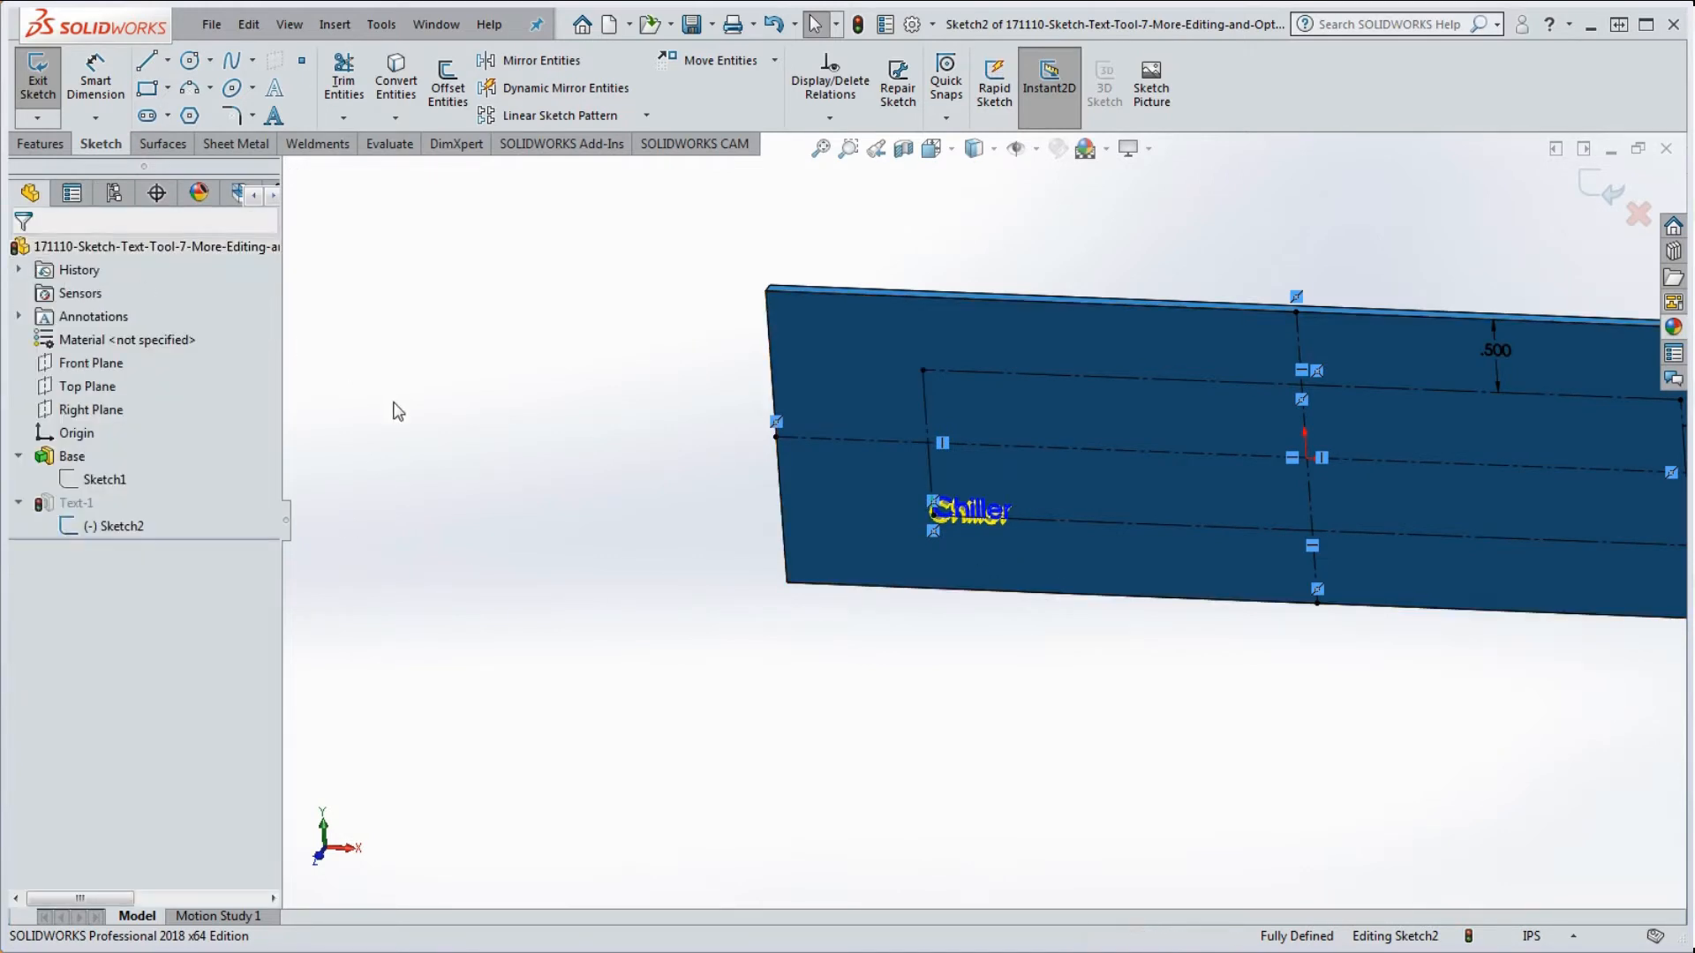
Step: Exit Sketch2 to rebuild the Text-1 extrusion and zoom in on the raised Chiller letters
{"action": "left_click", "coordinate": [858, 26]}
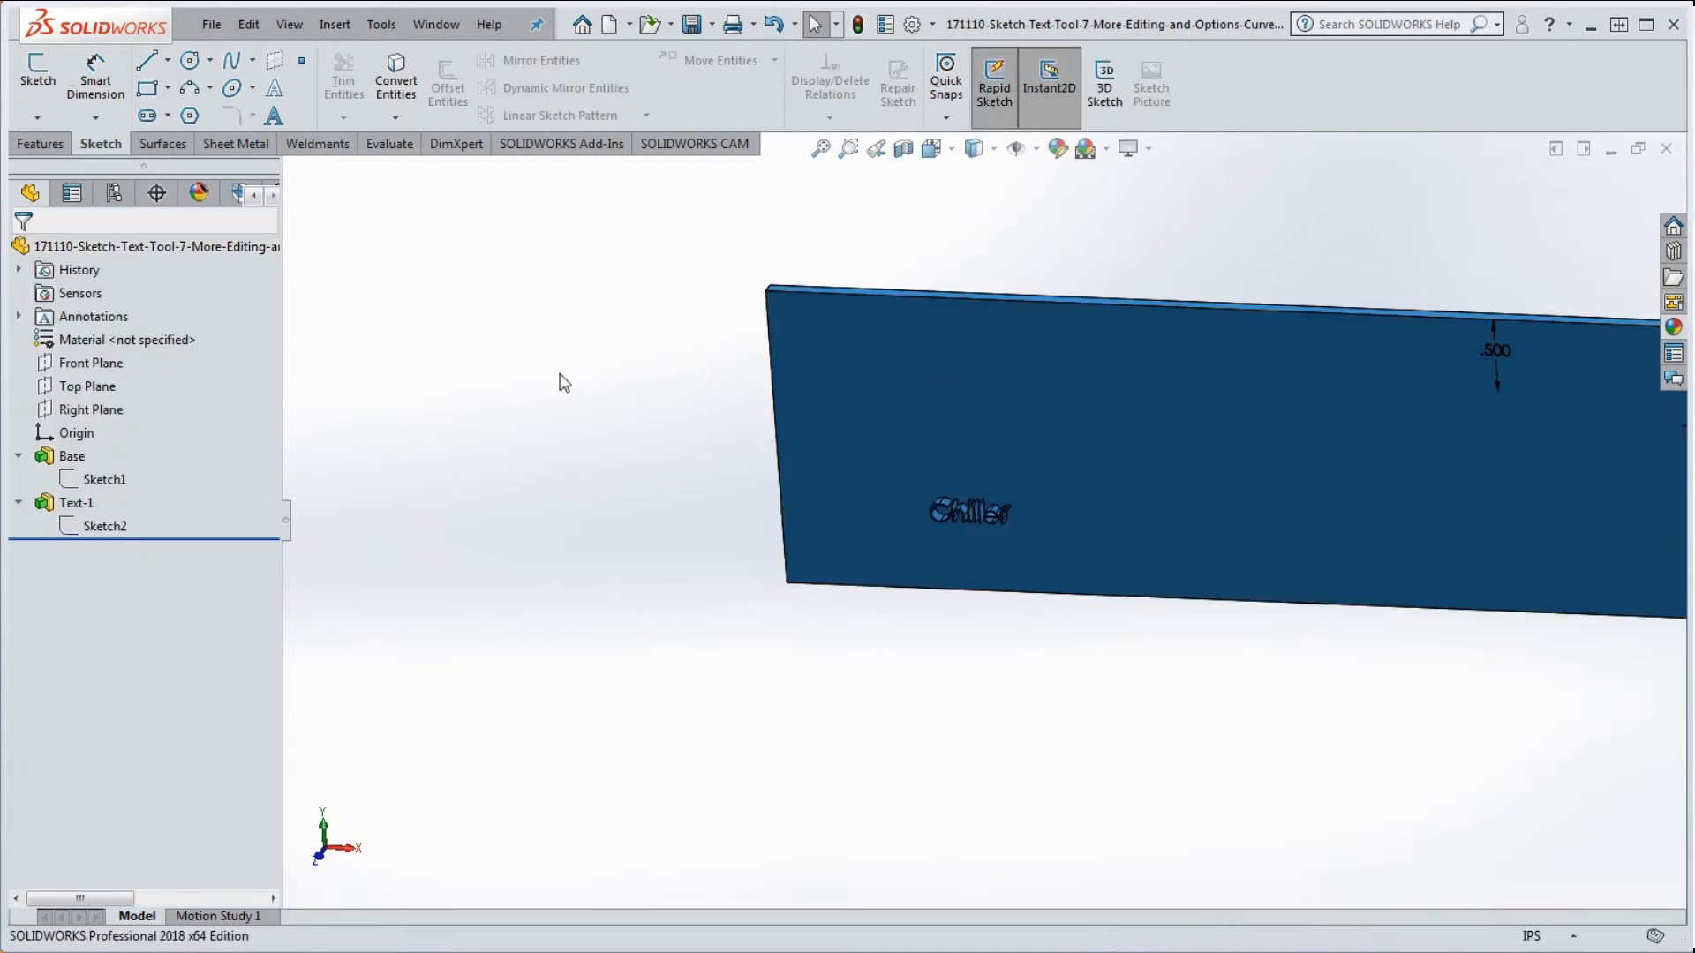
{"action": "scroll", "coordinate": [1014, 524], "scroll_direction": "down", "scroll_amount": 3}
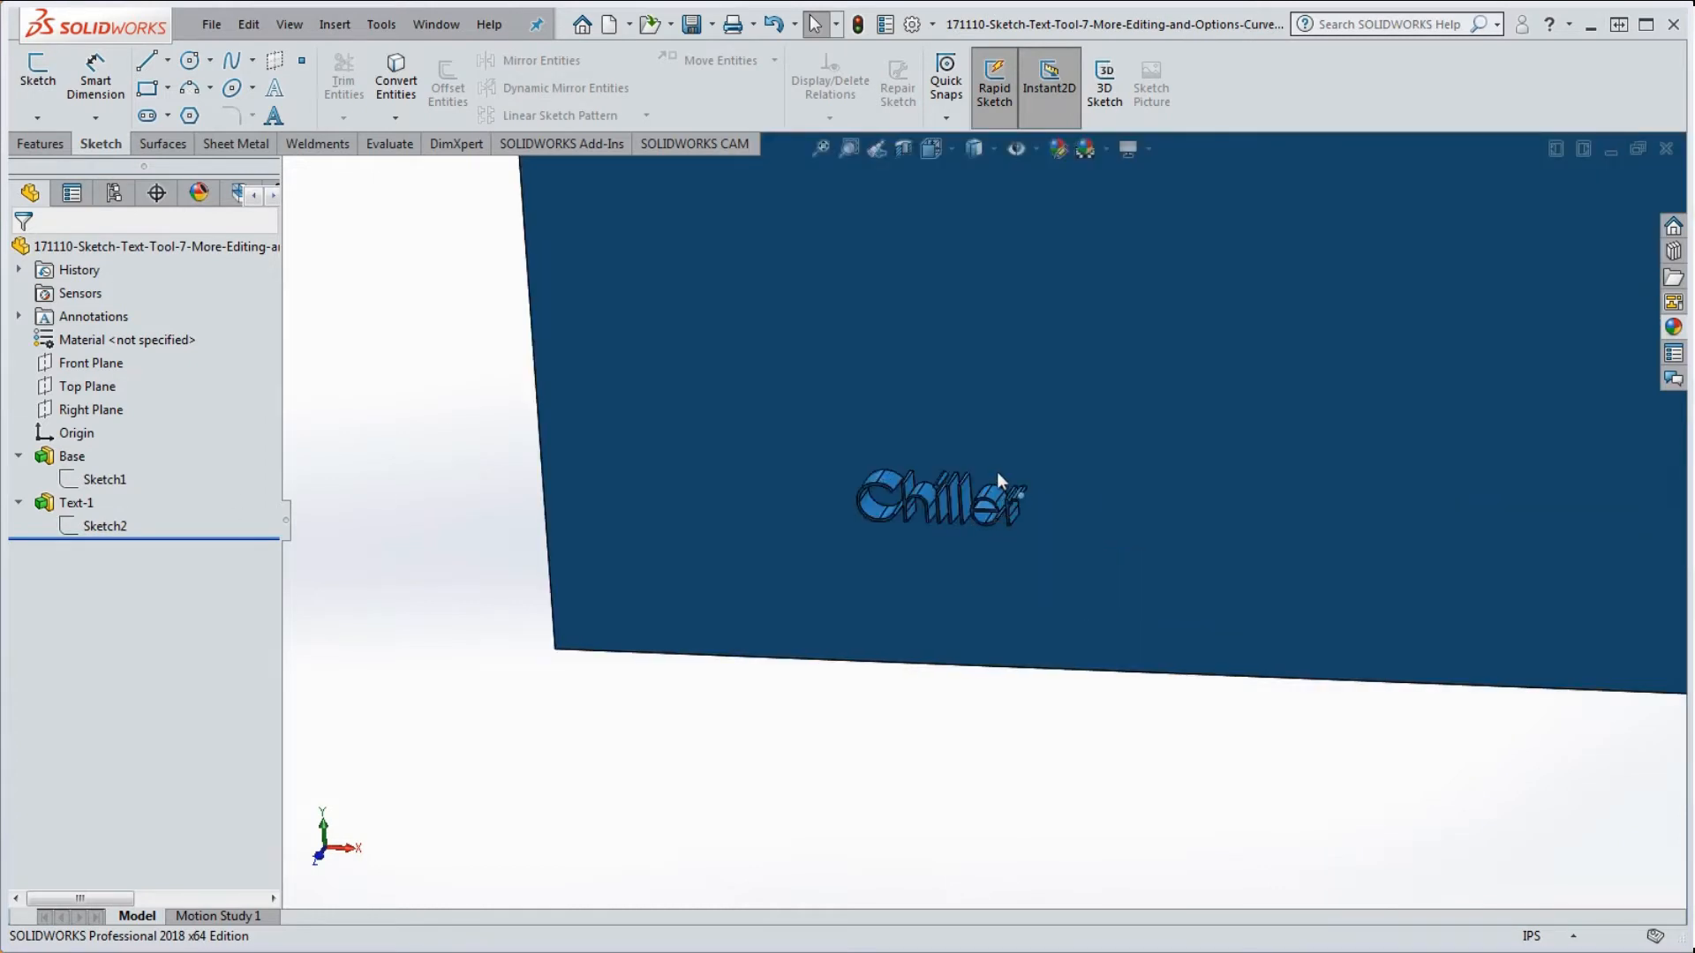
{"action": "scroll", "coordinate": [997, 473], "scroll_direction": "down", "scroll_amount": 1}
{"action": "scroll", "coordinate": [993, 478], "scroll_direction": "up", "scroll_amount": 2}
{"action": "scroll", "coordinate": [1019, 478], "scroll_direction": "down", "scroll_amount": 1}
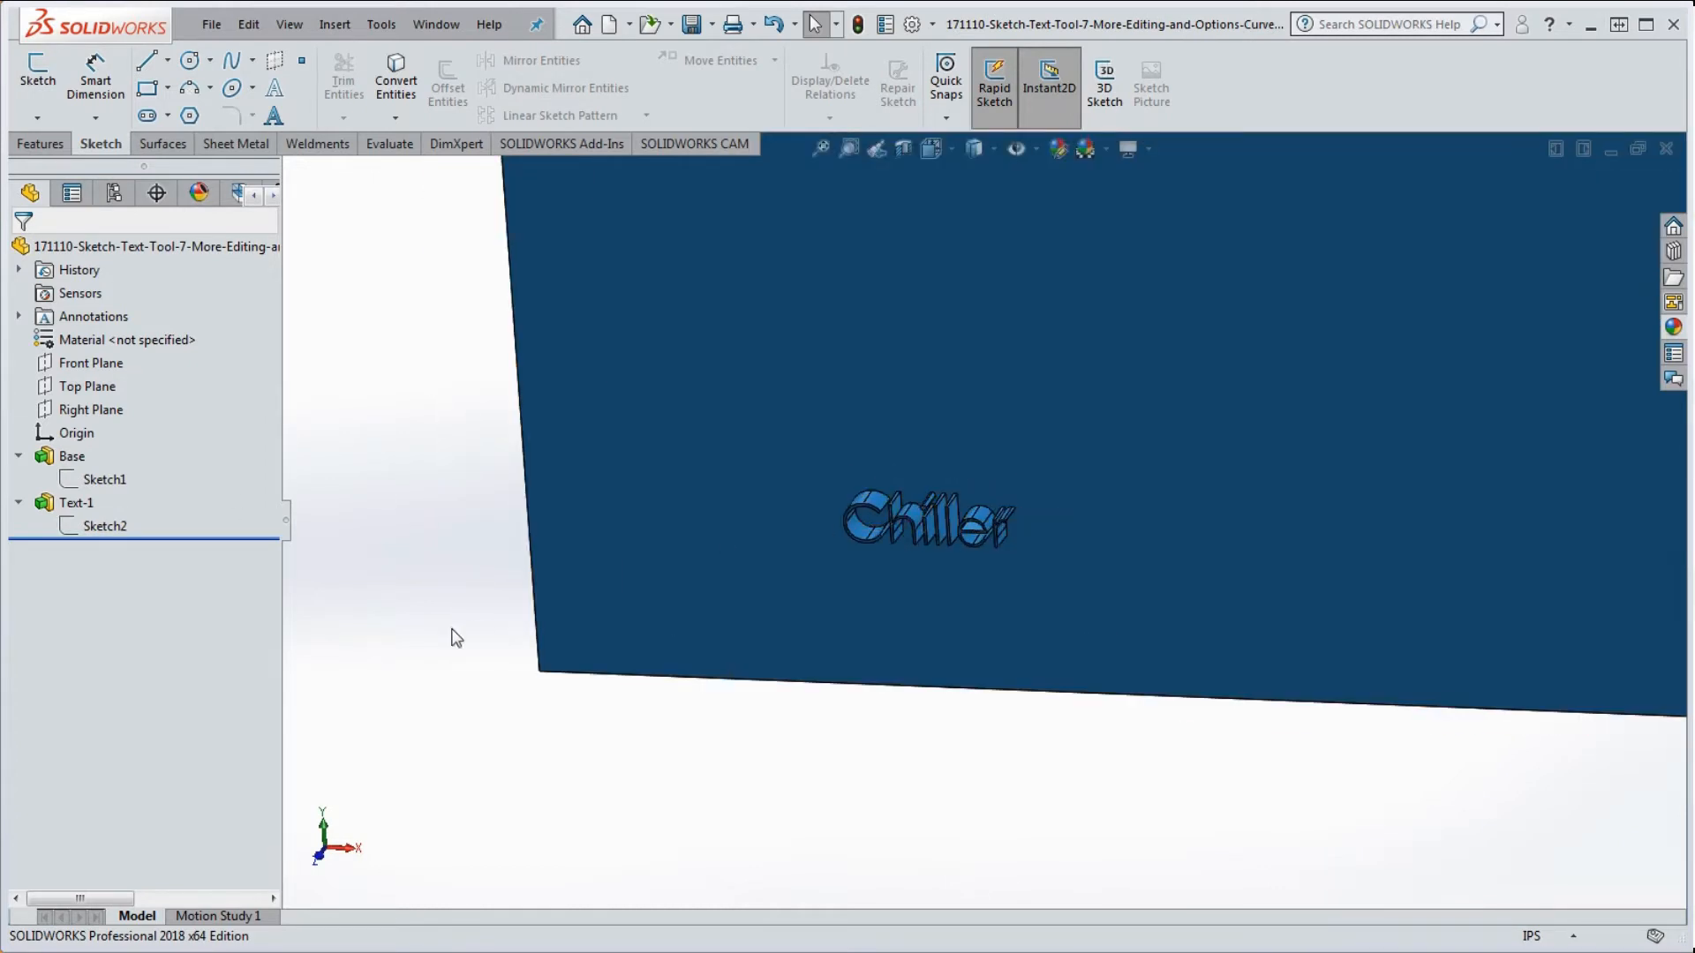
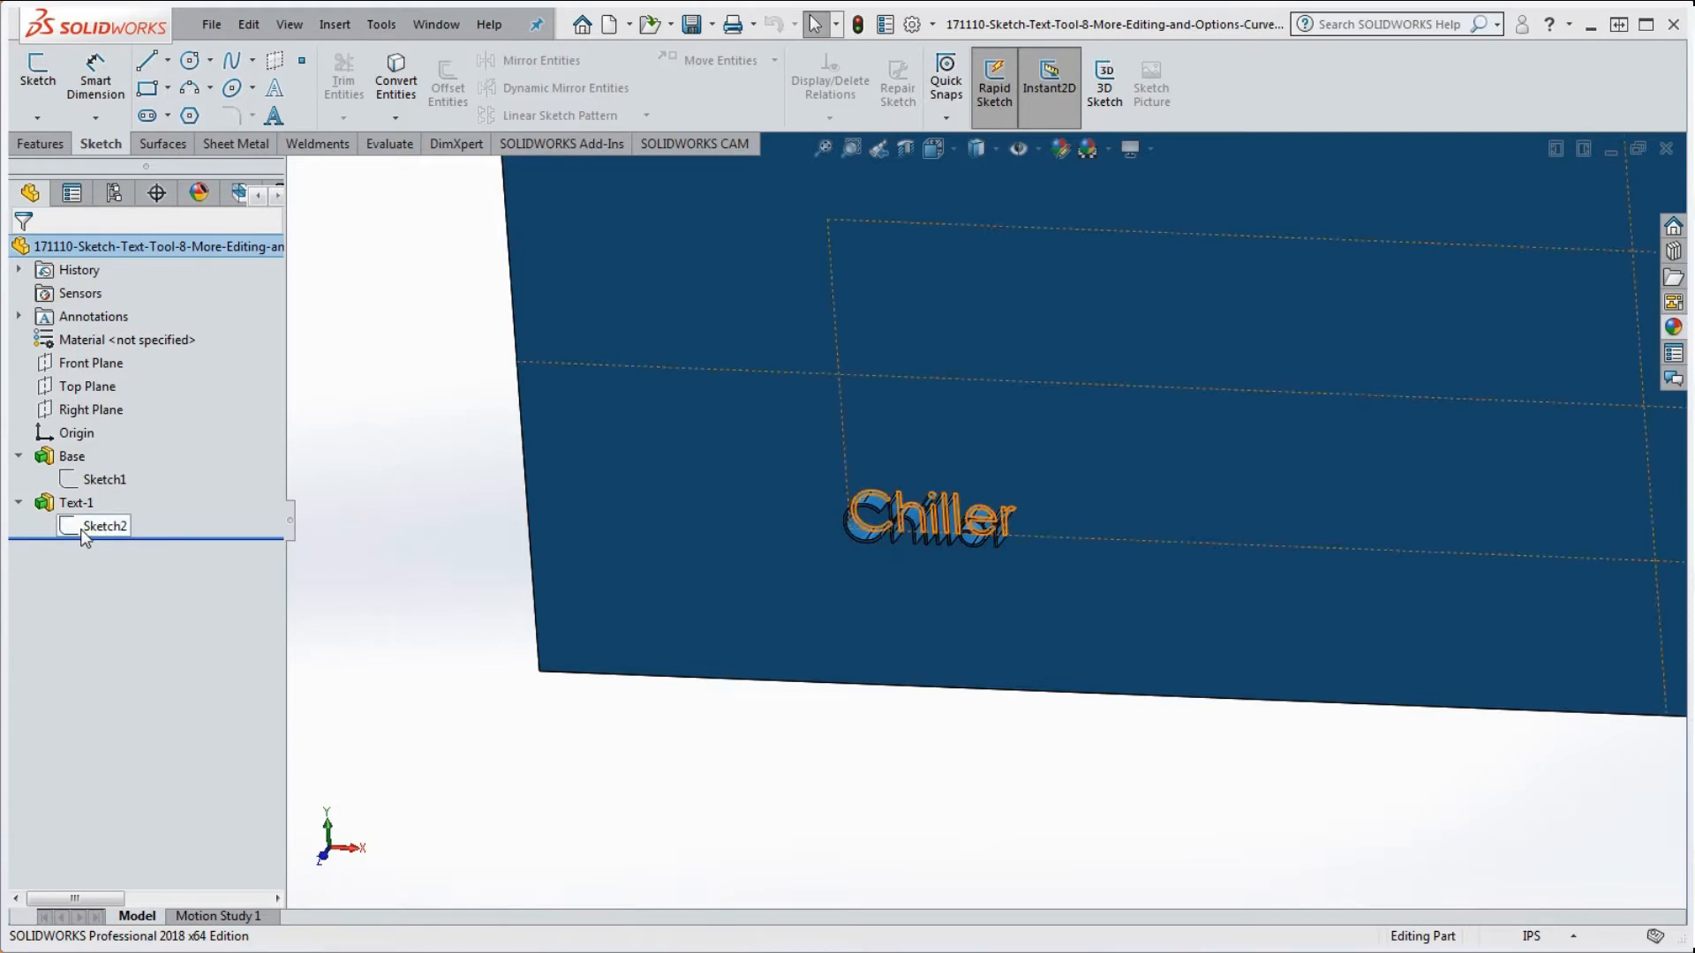
Step: Orbit and zoom the plate toward a face-on view of the text
{"action": "left_click", "coordinate": [83, 528]}
{"action": "scroll", "coordinate": [877, 653], "scroll_direction": "up", "scroll_amount": 5}
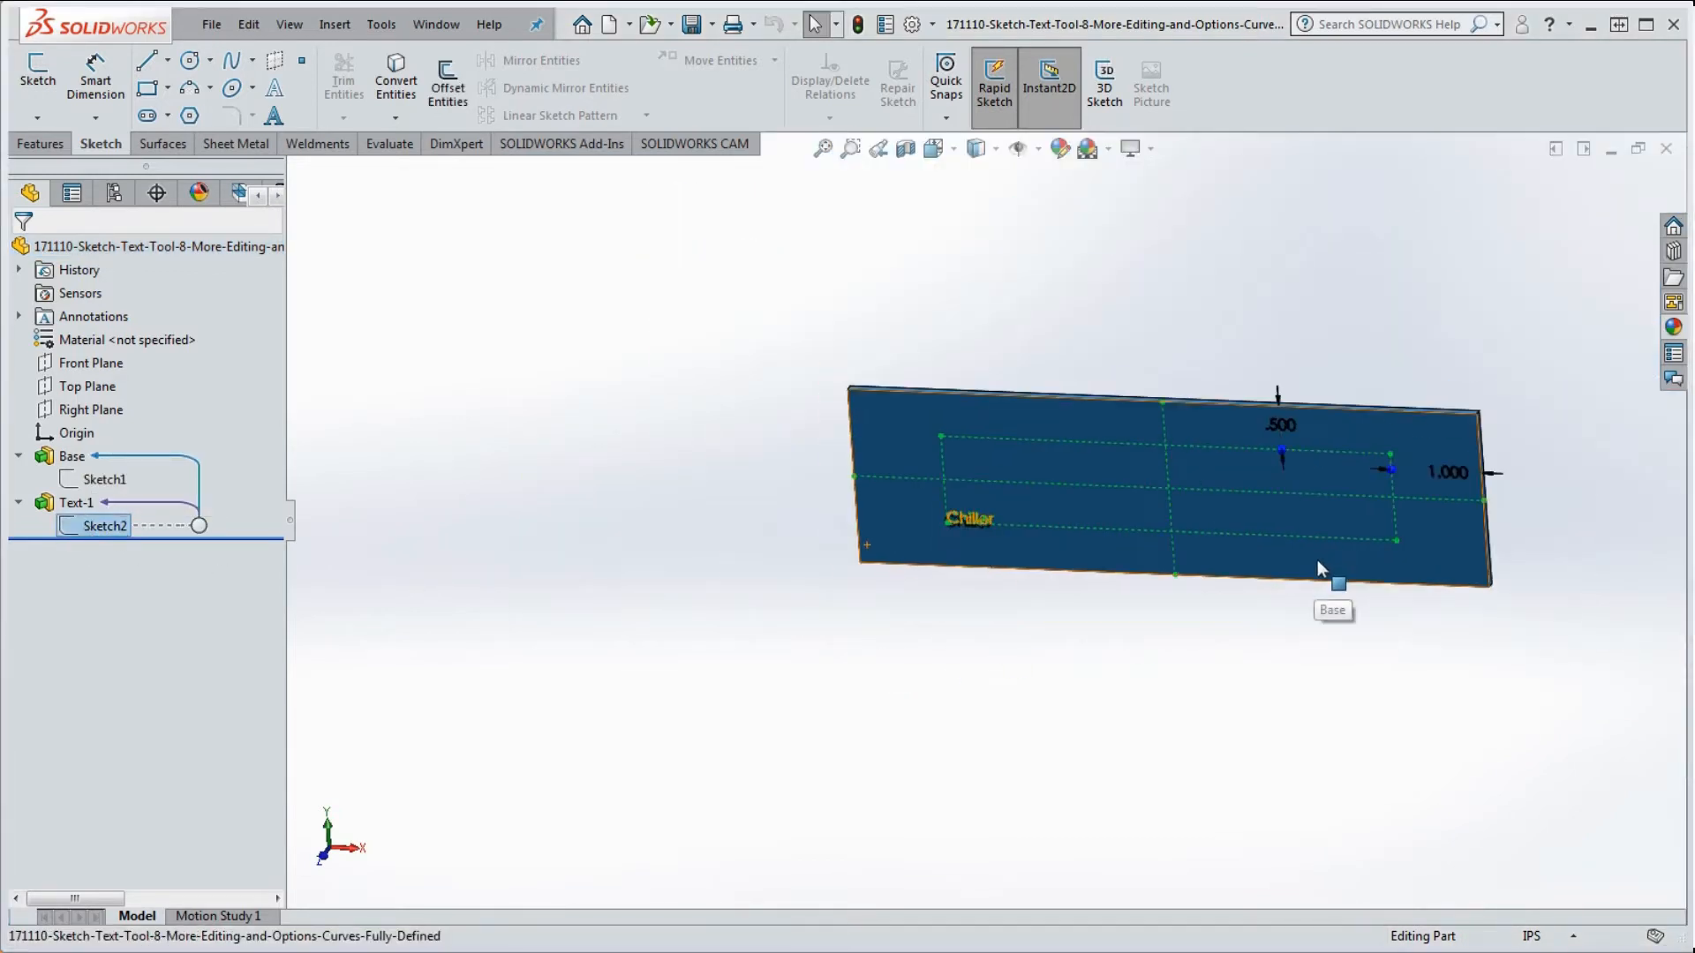
{"action": "scroll", "coordinate": [1304, 514], "scroll_direction": "down", "scroll_amount": 1}
{"action": "middle_click_drag", "start_coordinate": [1304, 513], "coordinate": [1317, 455]}
{"action": "scroll", "coordinate": [1317, 455], "scroll_direction": "down", "scroll_amount": 1}
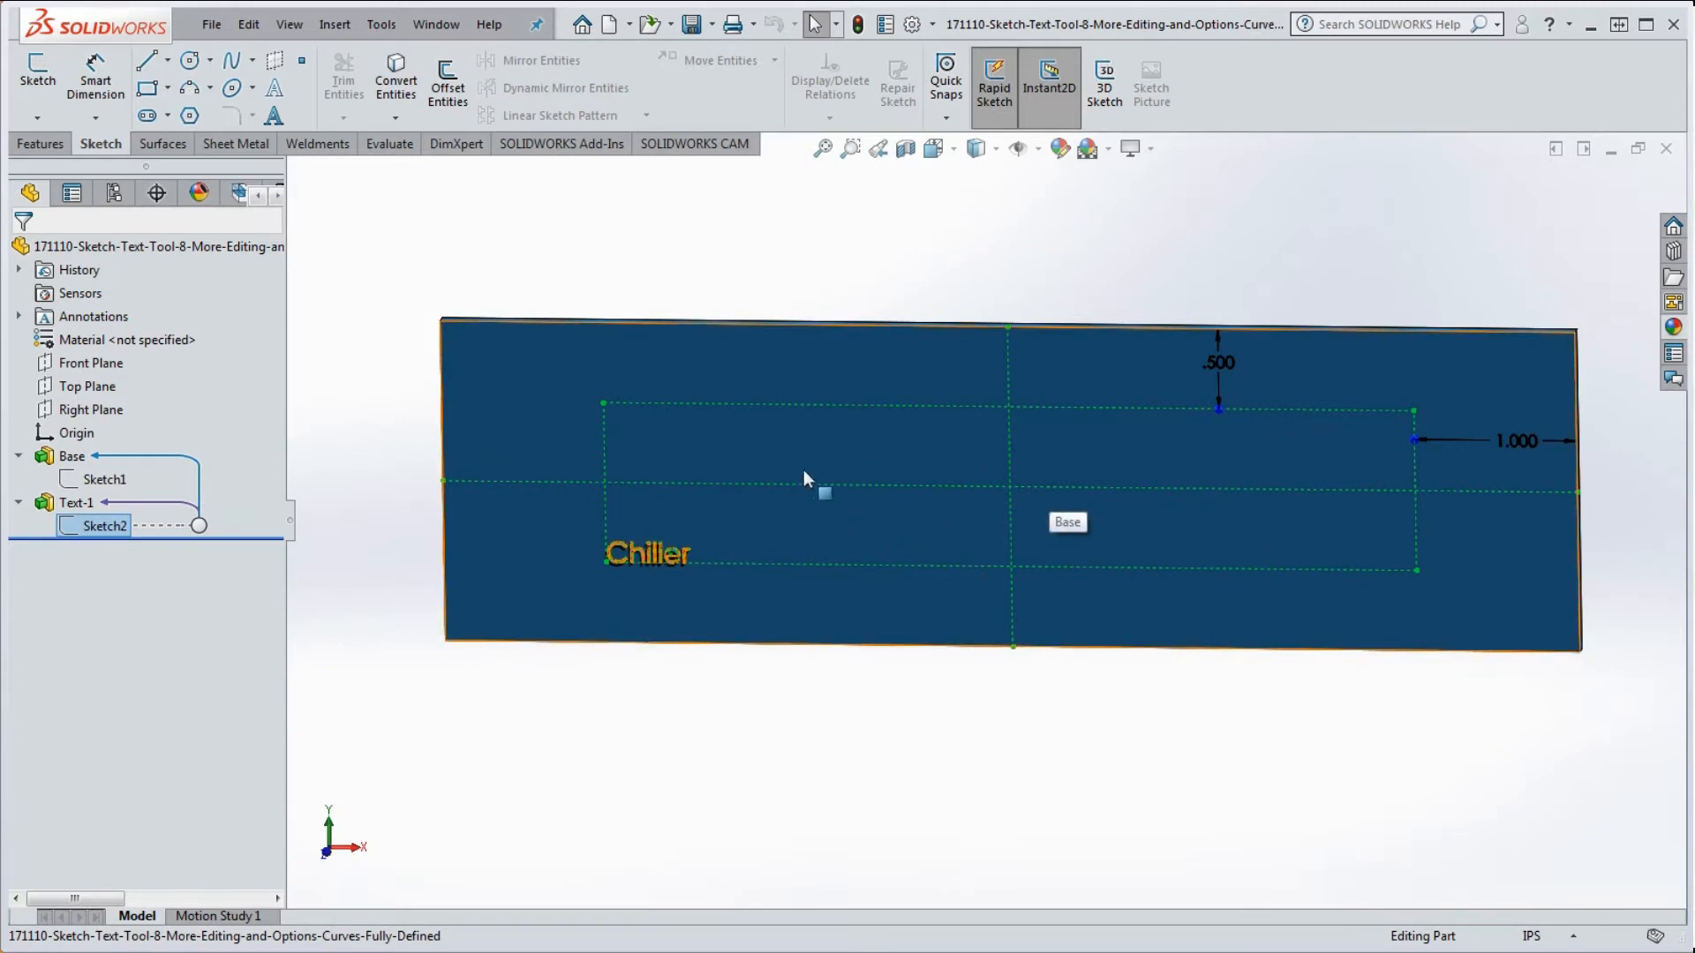
{"action": "left_click", "coordinate": [704, 696]}
{"action": "mouse_move", "coordinate": [655, 646]}
{"action": "middle_mouse_down"}
{"action": "mouse_move", "coordinate": [644, 656]}
{"action": "mouse_move", "coordinate": [707, 632]}
{"action": "middle_mouse_up"}
Step: Edit Sketch2 and open the Chiller text's Sketch Text settings
{"action": "right_click", "coordinate": [103, 526]}
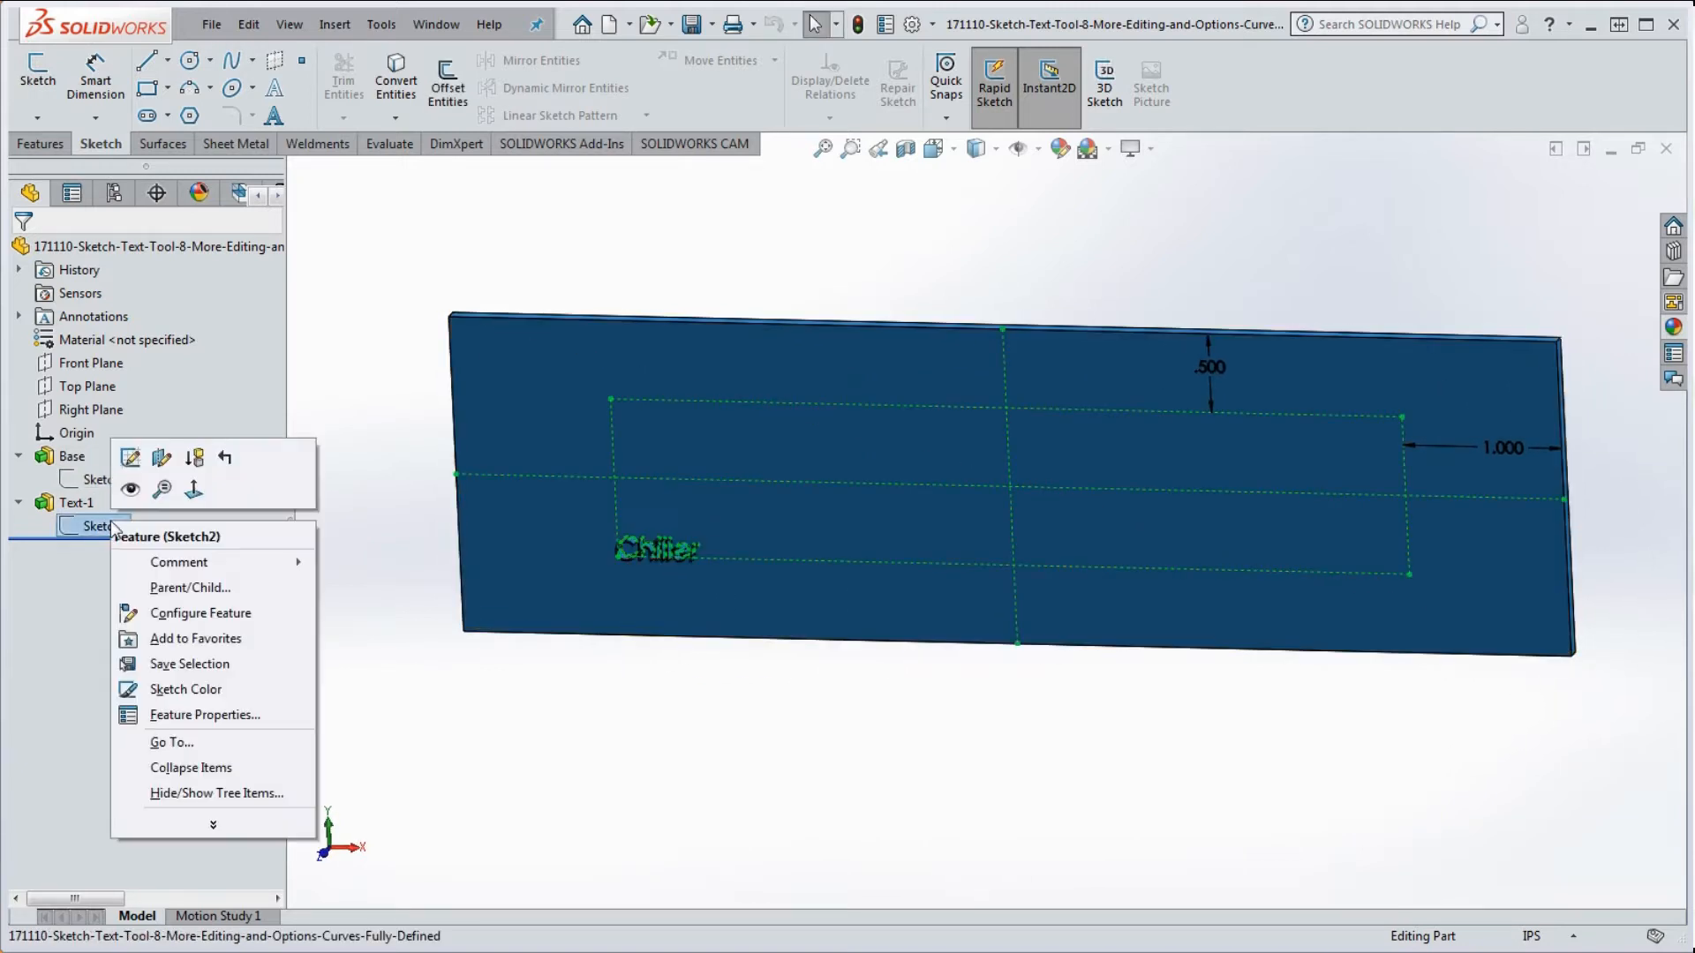
{"action": "left_click", "coordinate": [130, 459]}
{"action": "scroll", "coordinate": [604, 557], "scroll_direction": "down", "scroll_amount": 6}
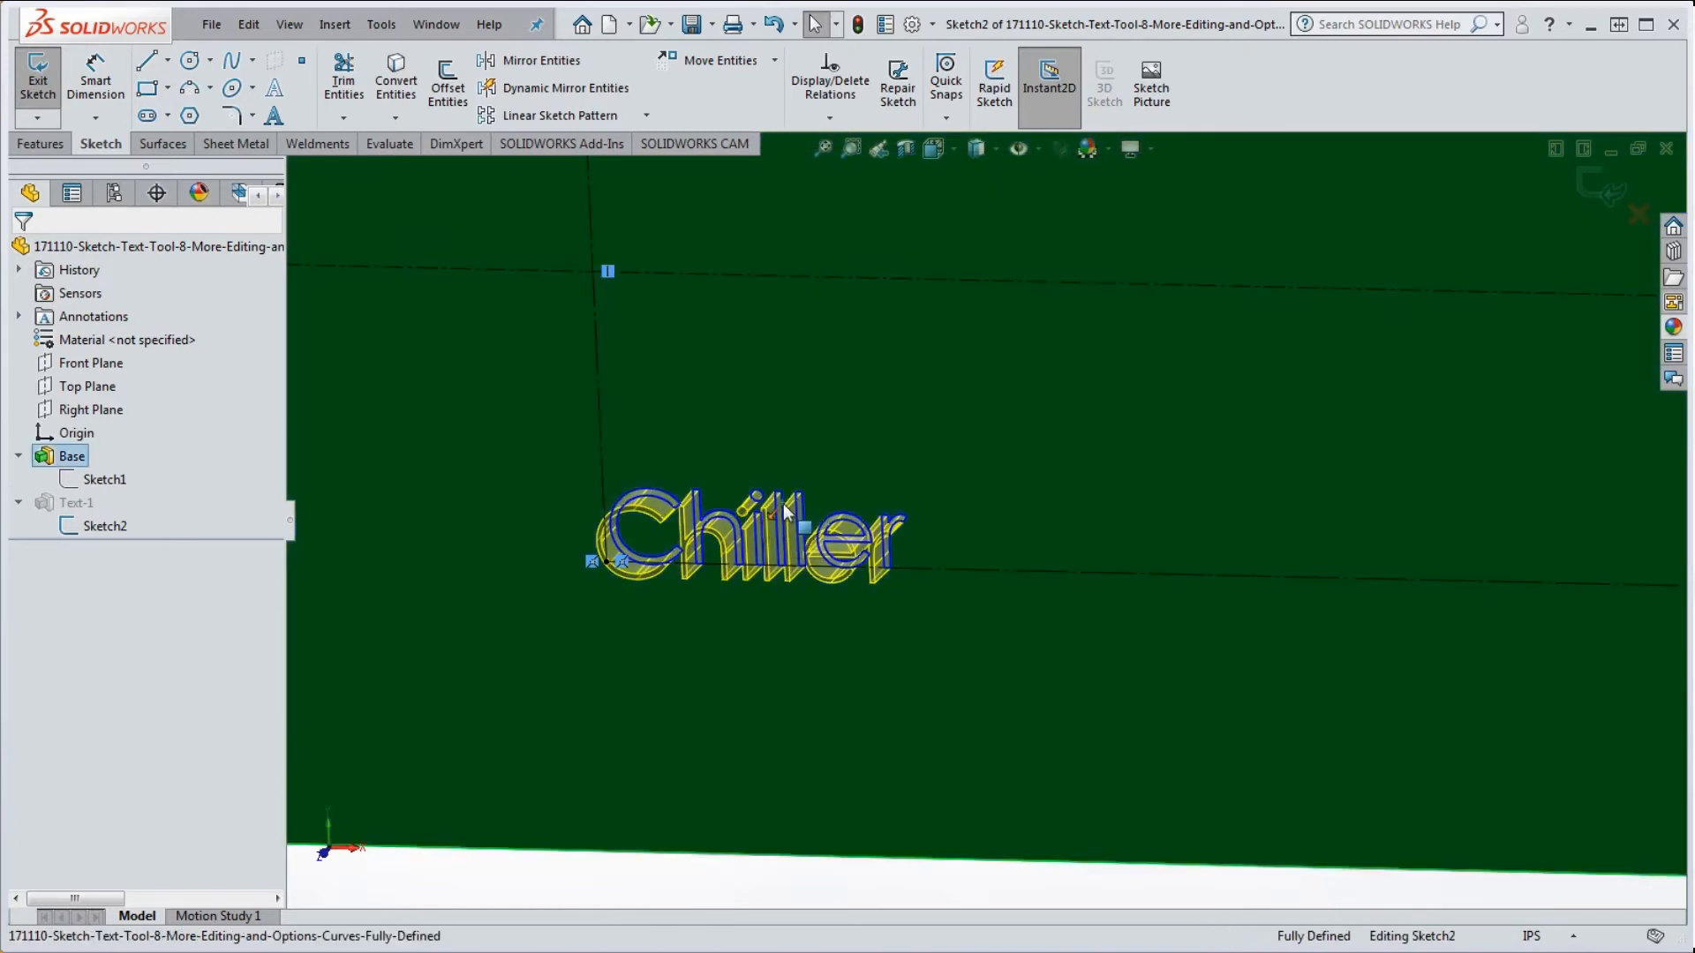
{"action": "left_click", "coordinate": [781, 517]}
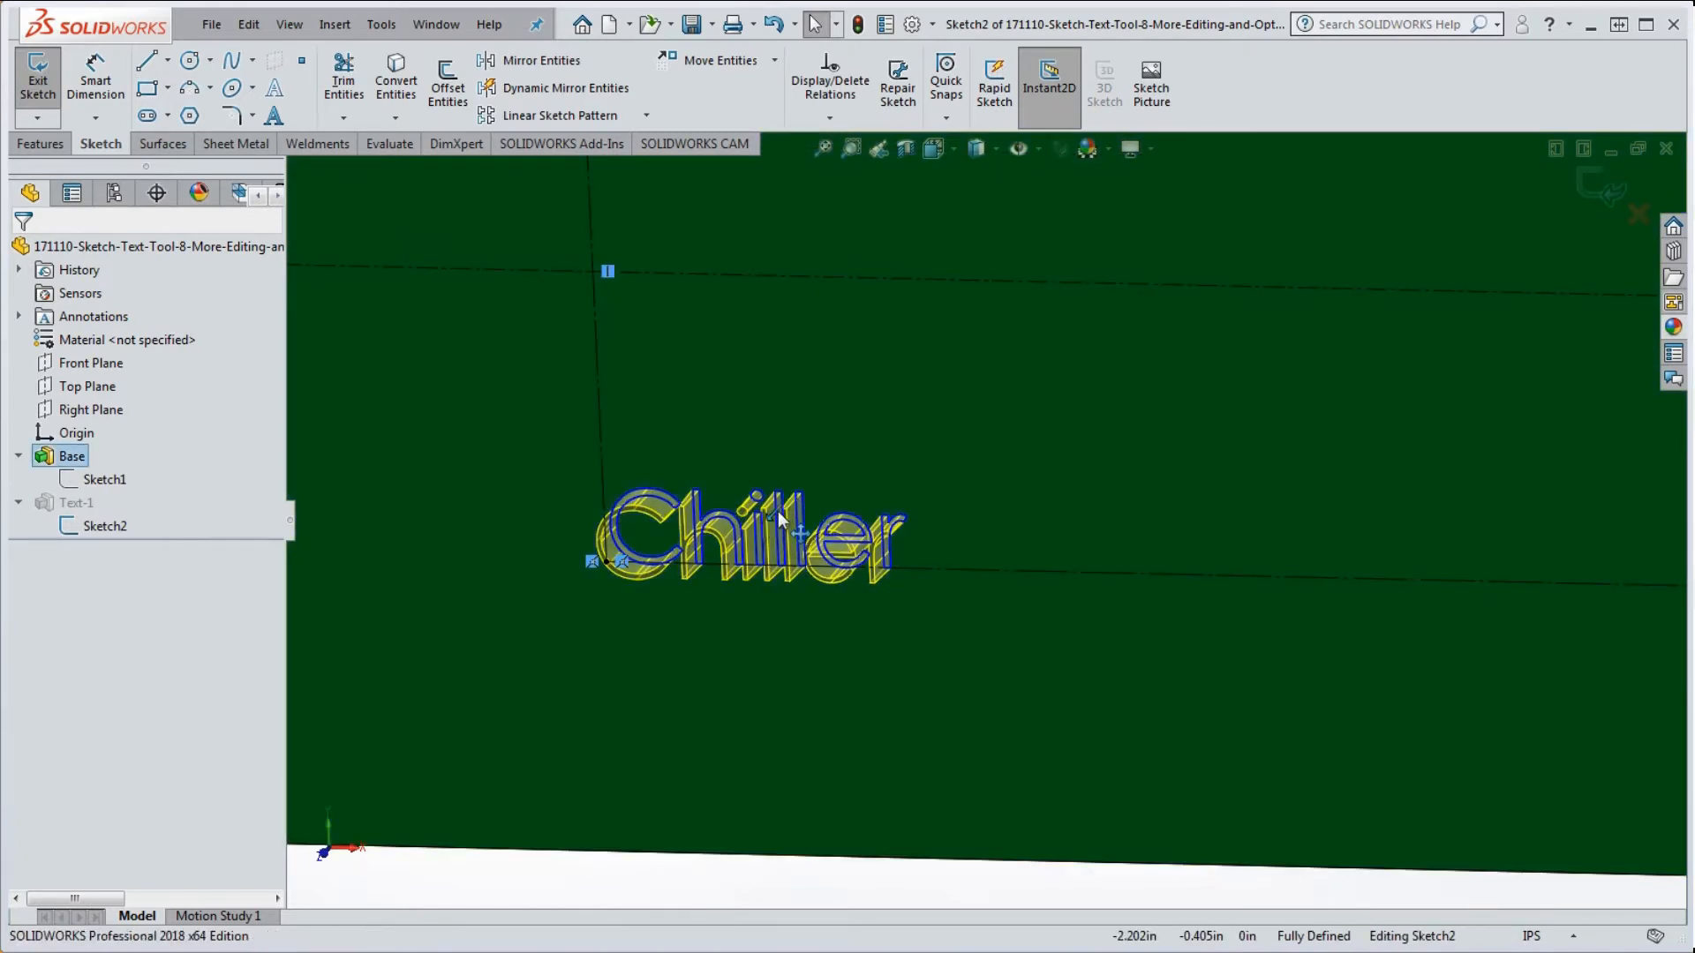
{"action": "left_click", "coordinate": [783, 520]}
{"action": "double_click", "coordinate": [778, 526]}
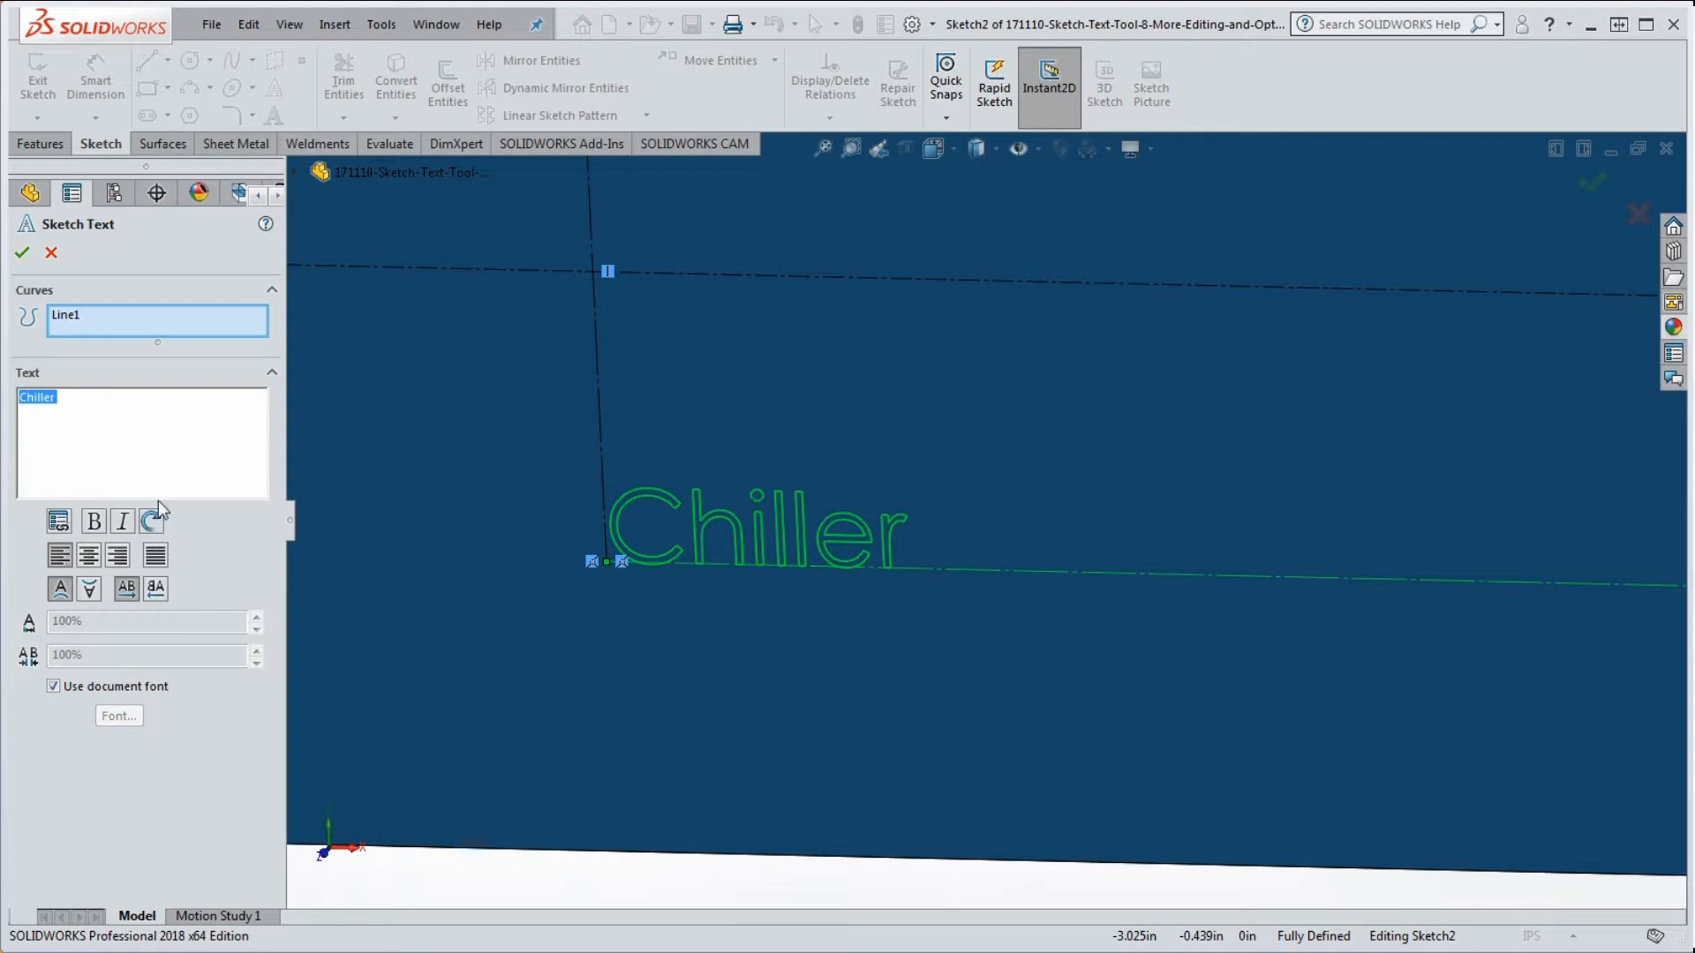
{"action": "left_click", "coordinate": [58, 522]}
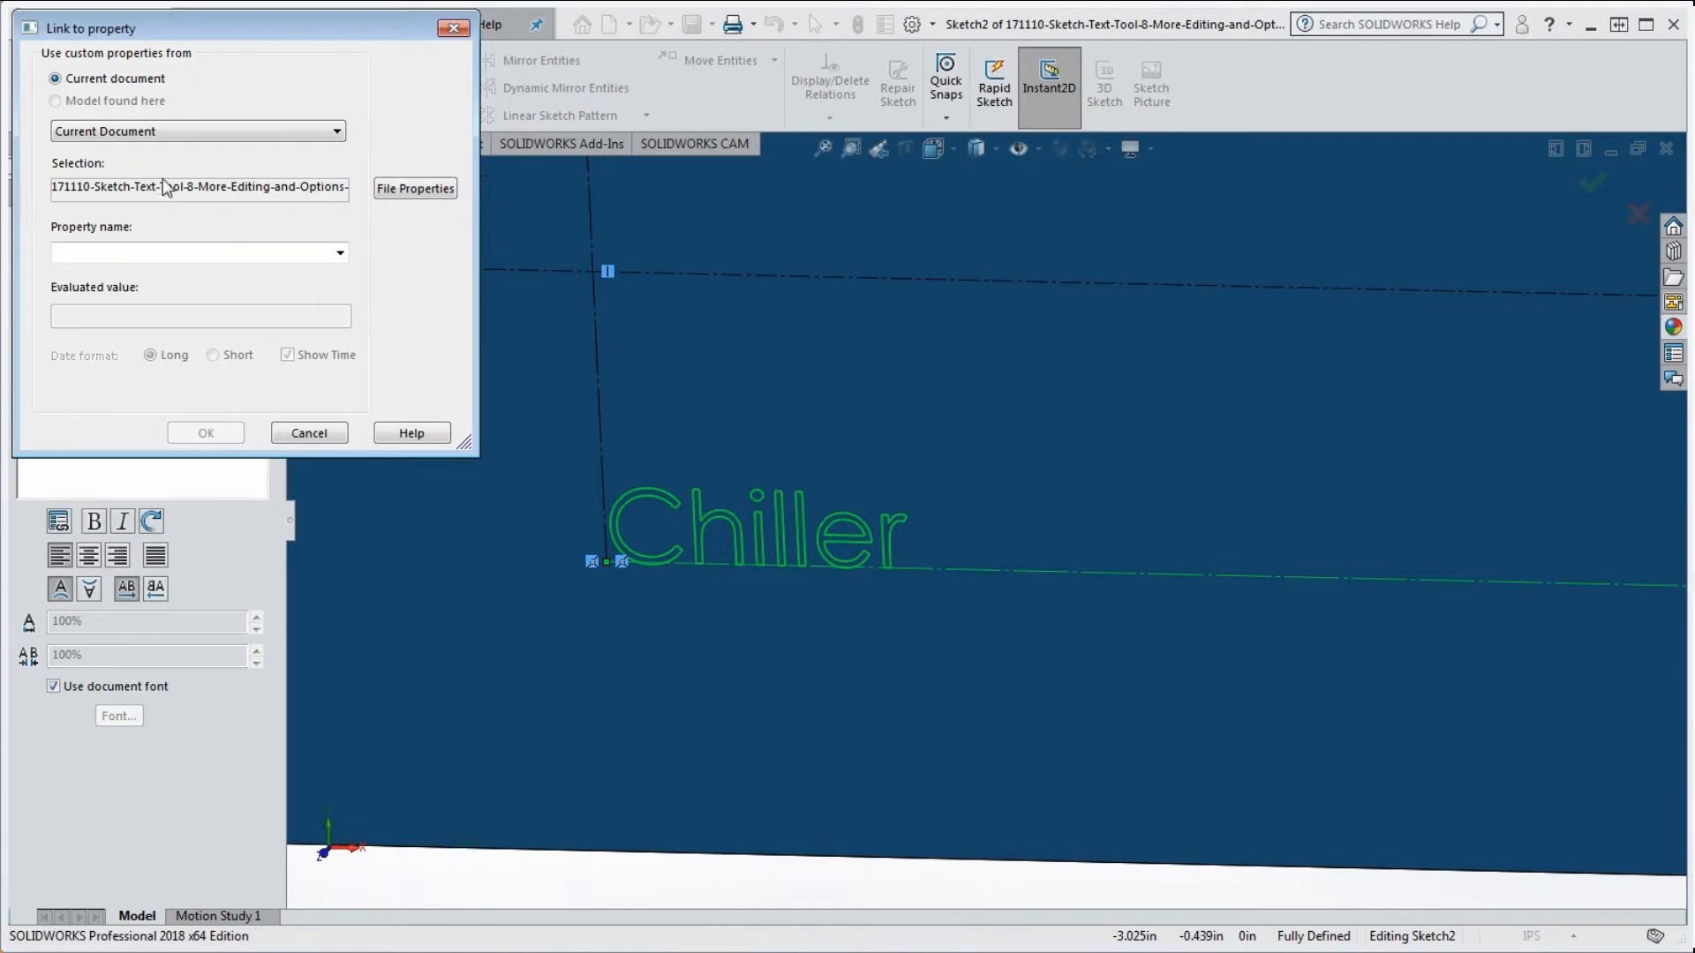
{"action": "left_click", "coordinate": [340, 253]}
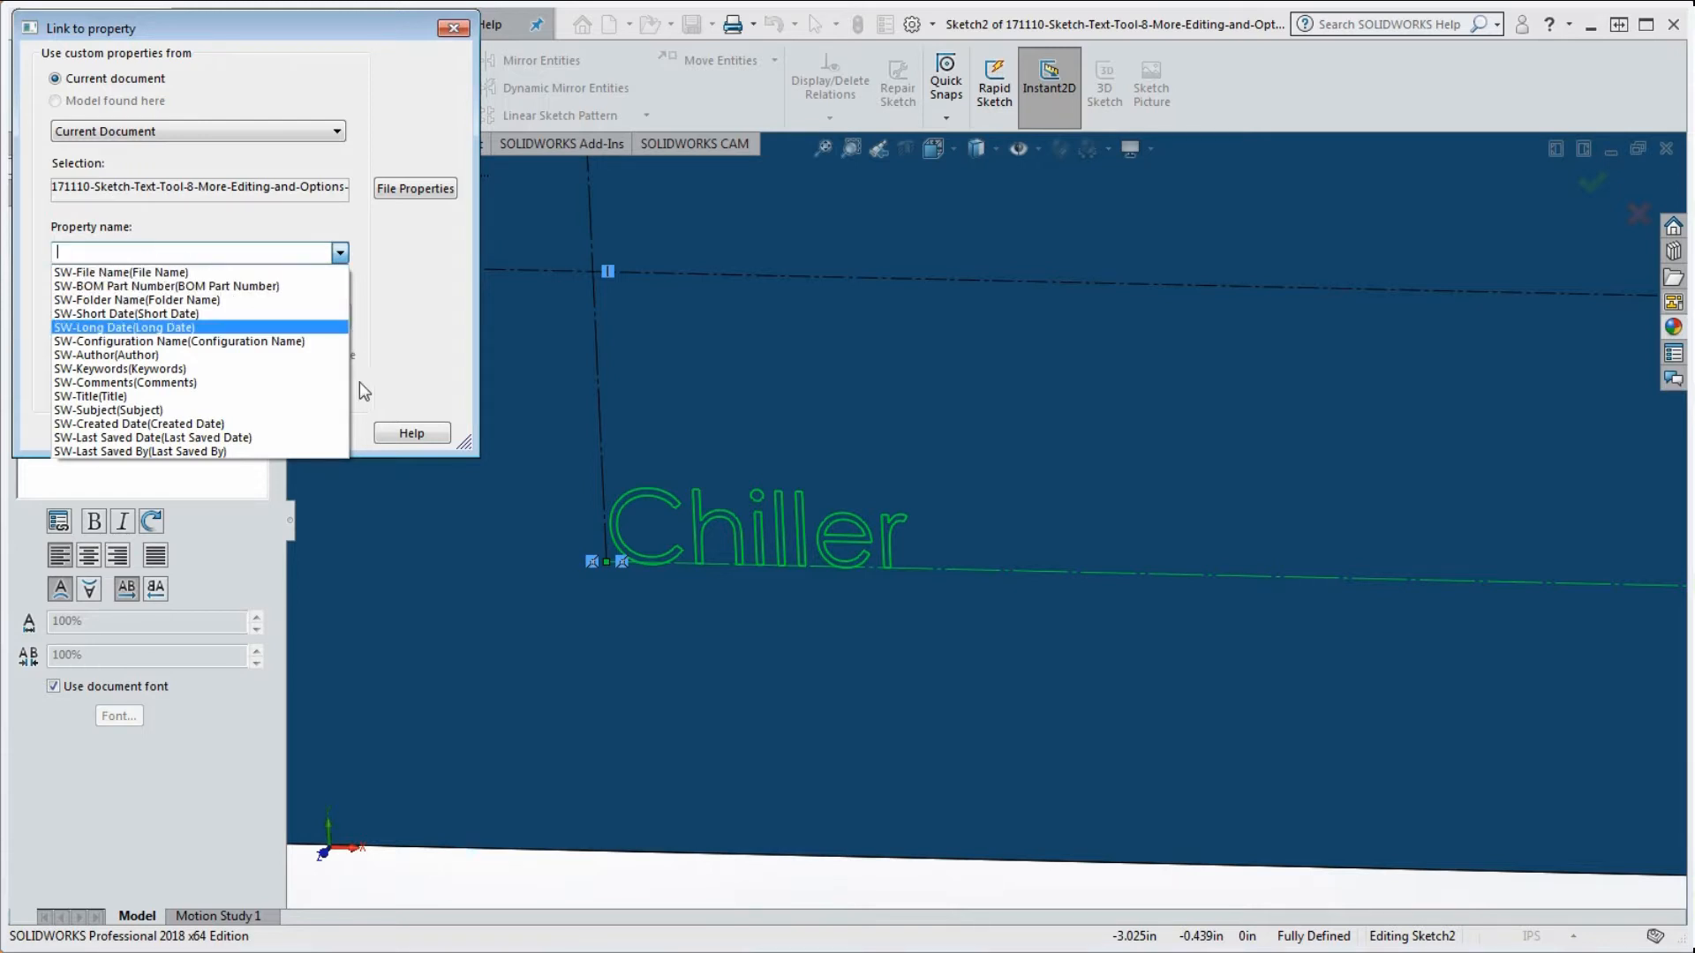
{"action": "left_click", "coordinate": [453, 27]}
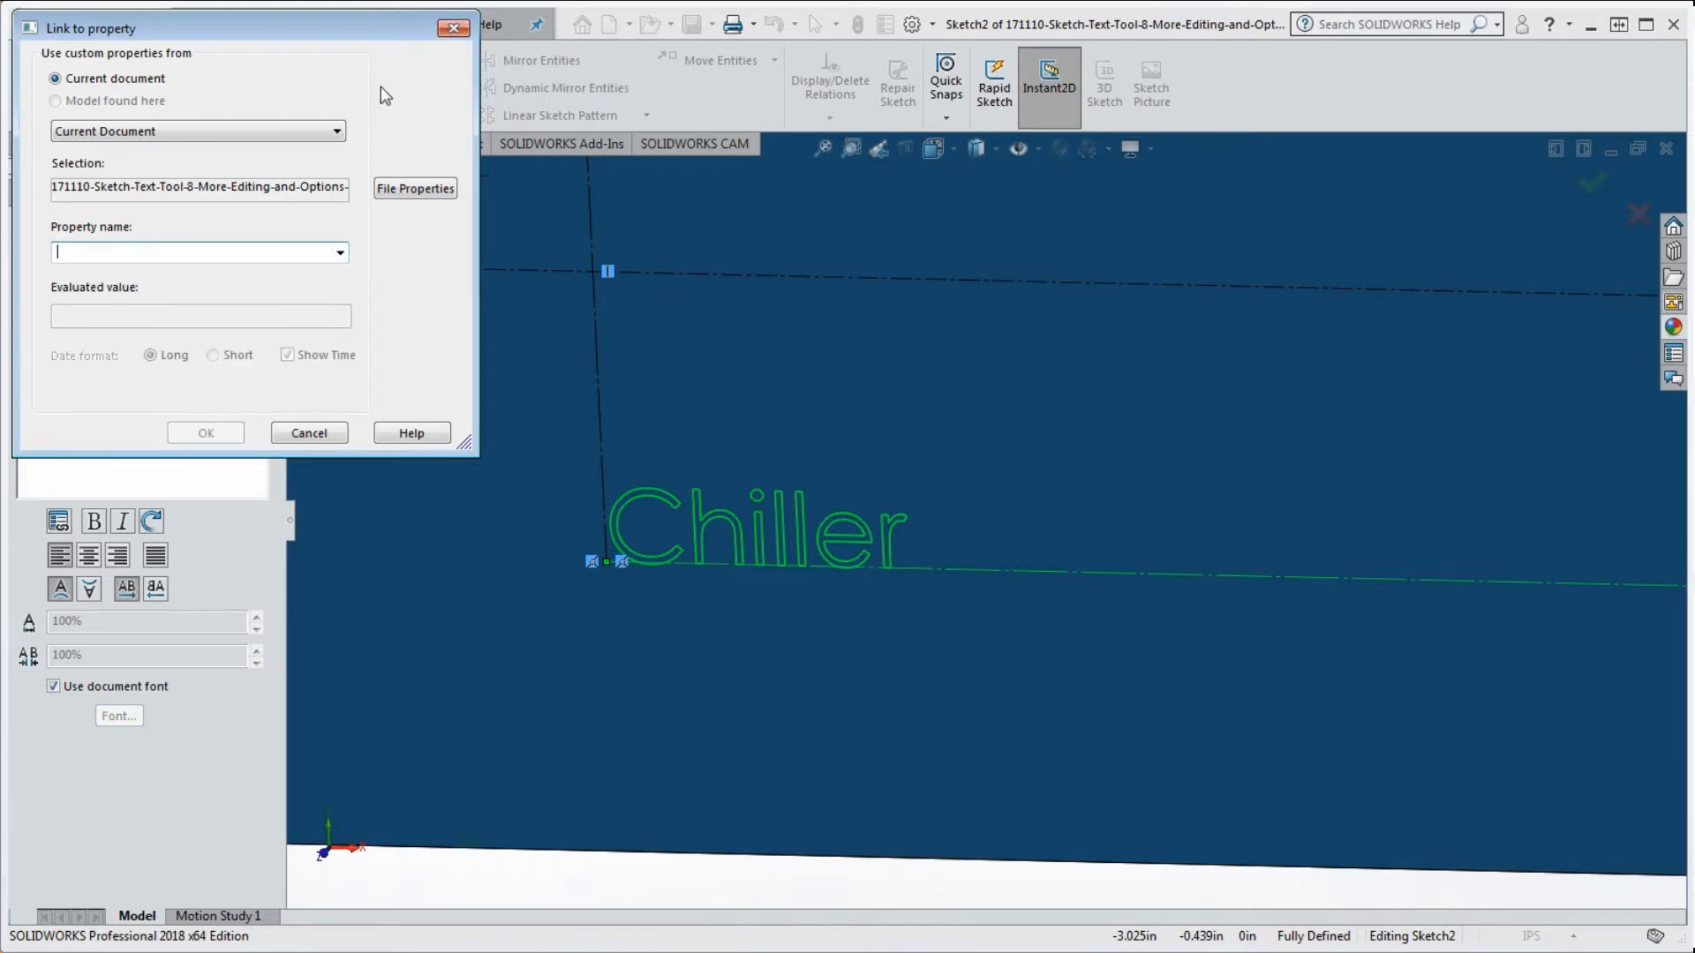
{"action": "left_click", "coordinate": [453, 28]}
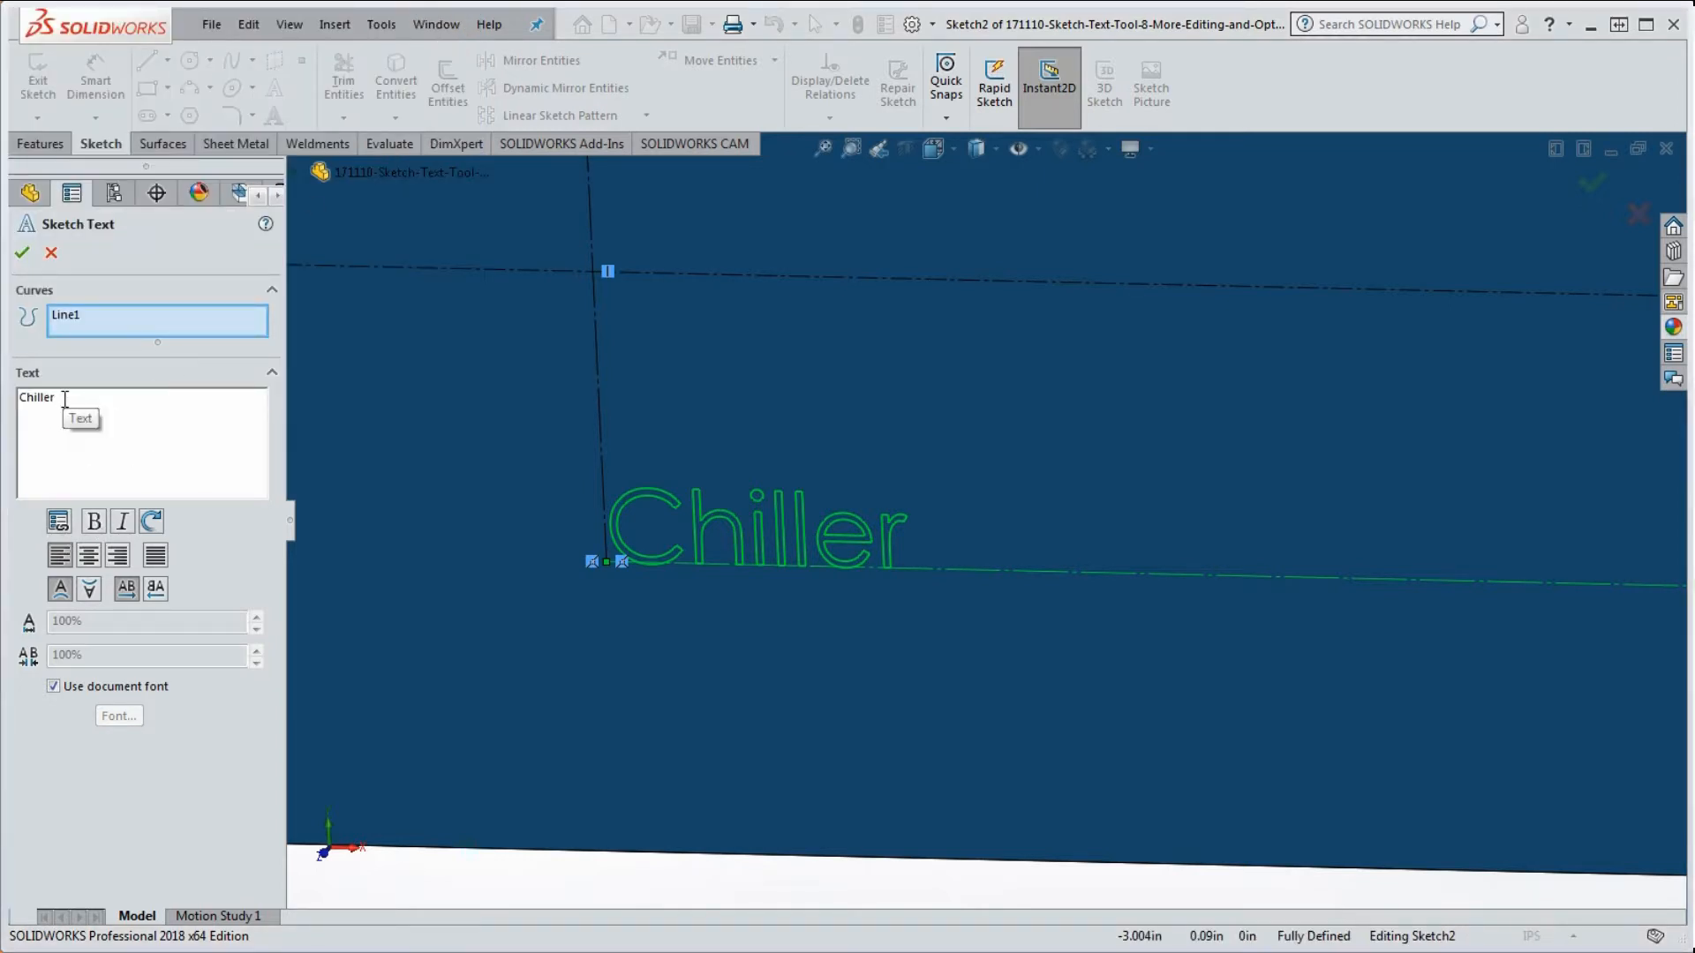
Step: Make the Chiller text italic and try rotating it 30, then 45 degrees
{"action": "left_click", "coordinate": [124, 525]}
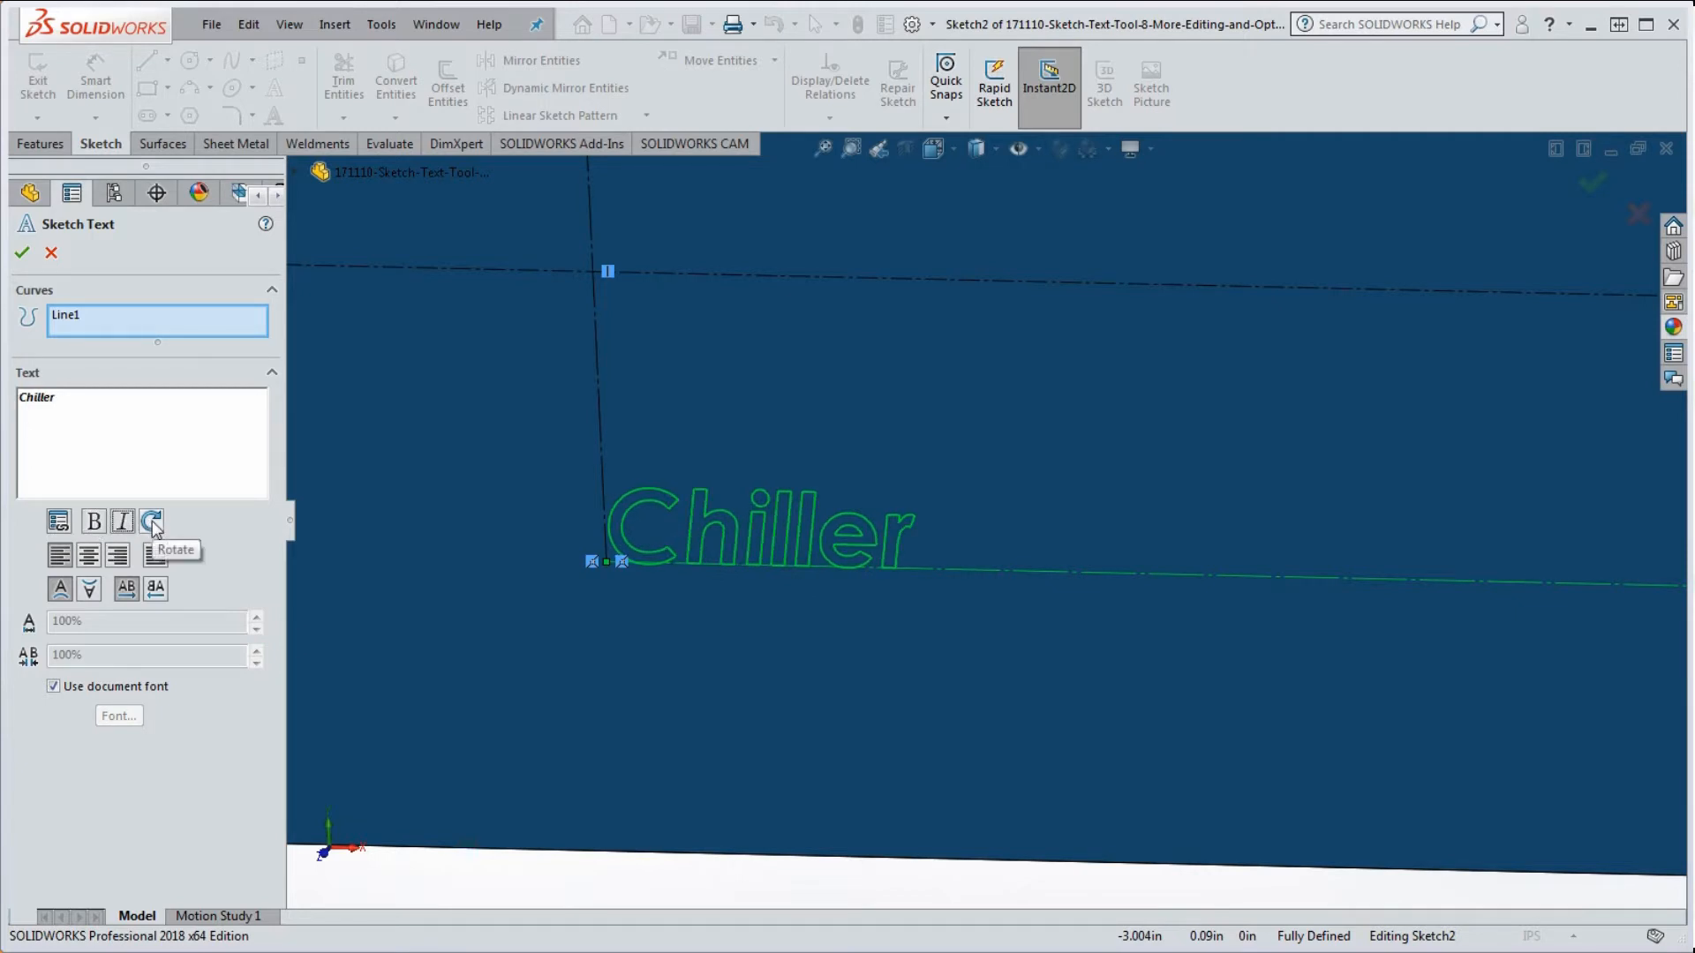
{"action": "left_click", "coordinate": [151, 527]}
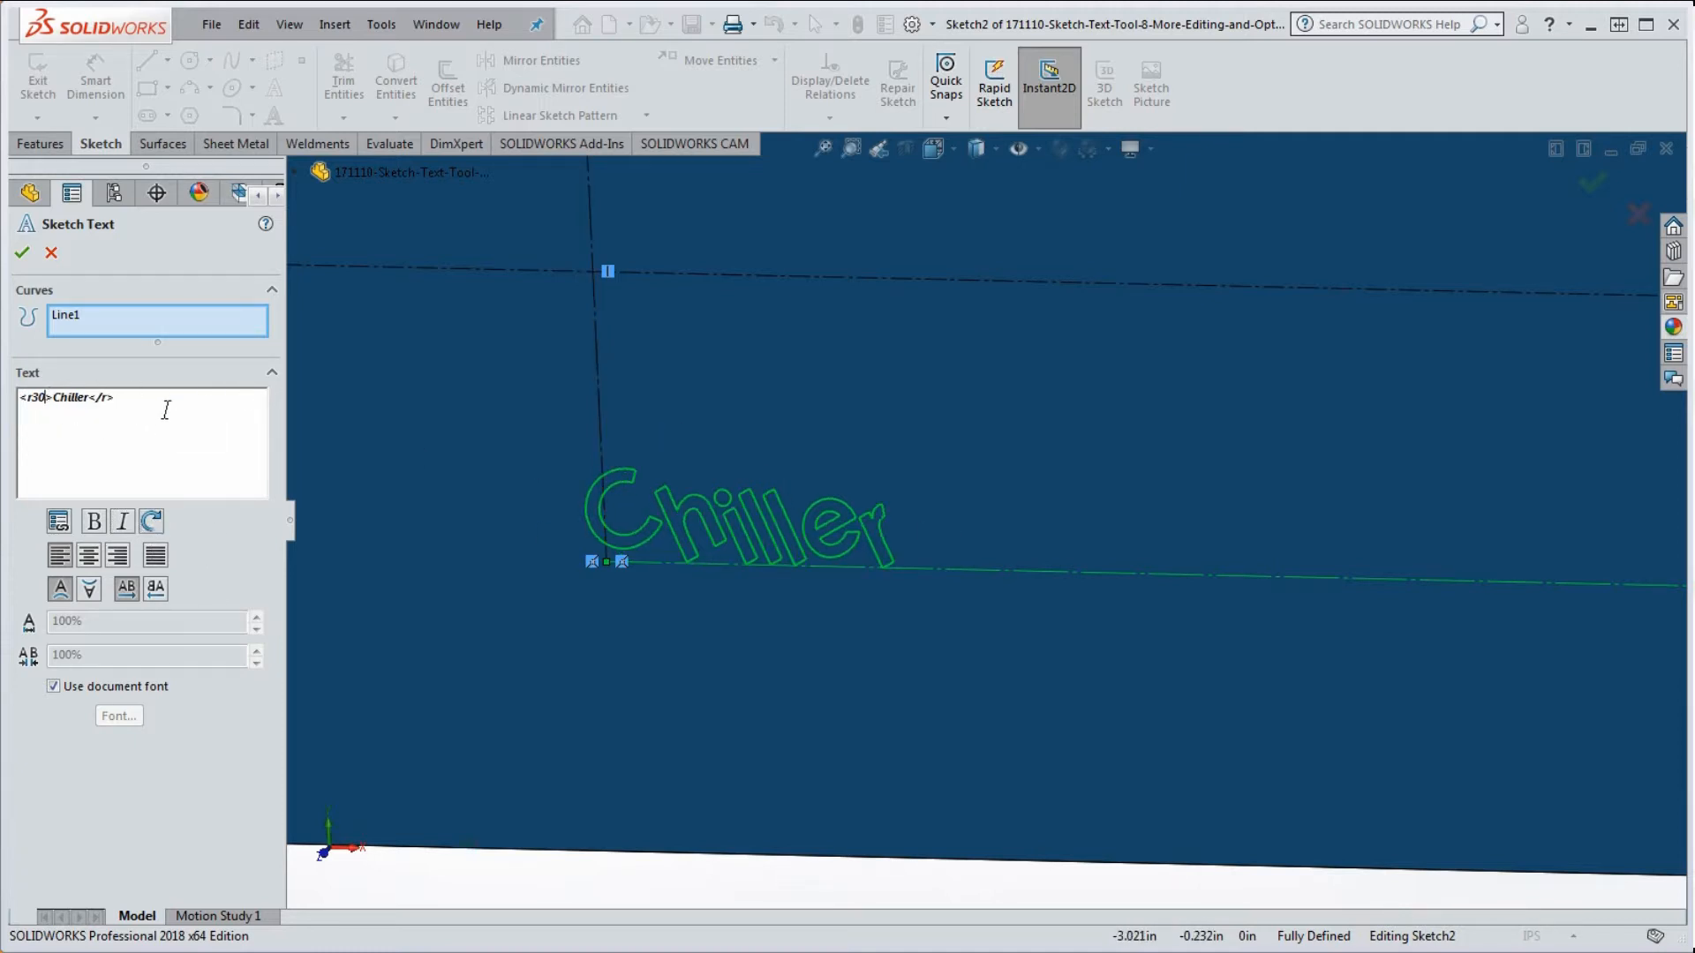
{"action": "left_click", "coordinate": [48, 399]}
{"action": "key", "text": "BackSpace"}
{"action": "key", "text": "BackSpace"}
{"action": "type", "text": "45"}
{"action": "key", "text": "Return"}
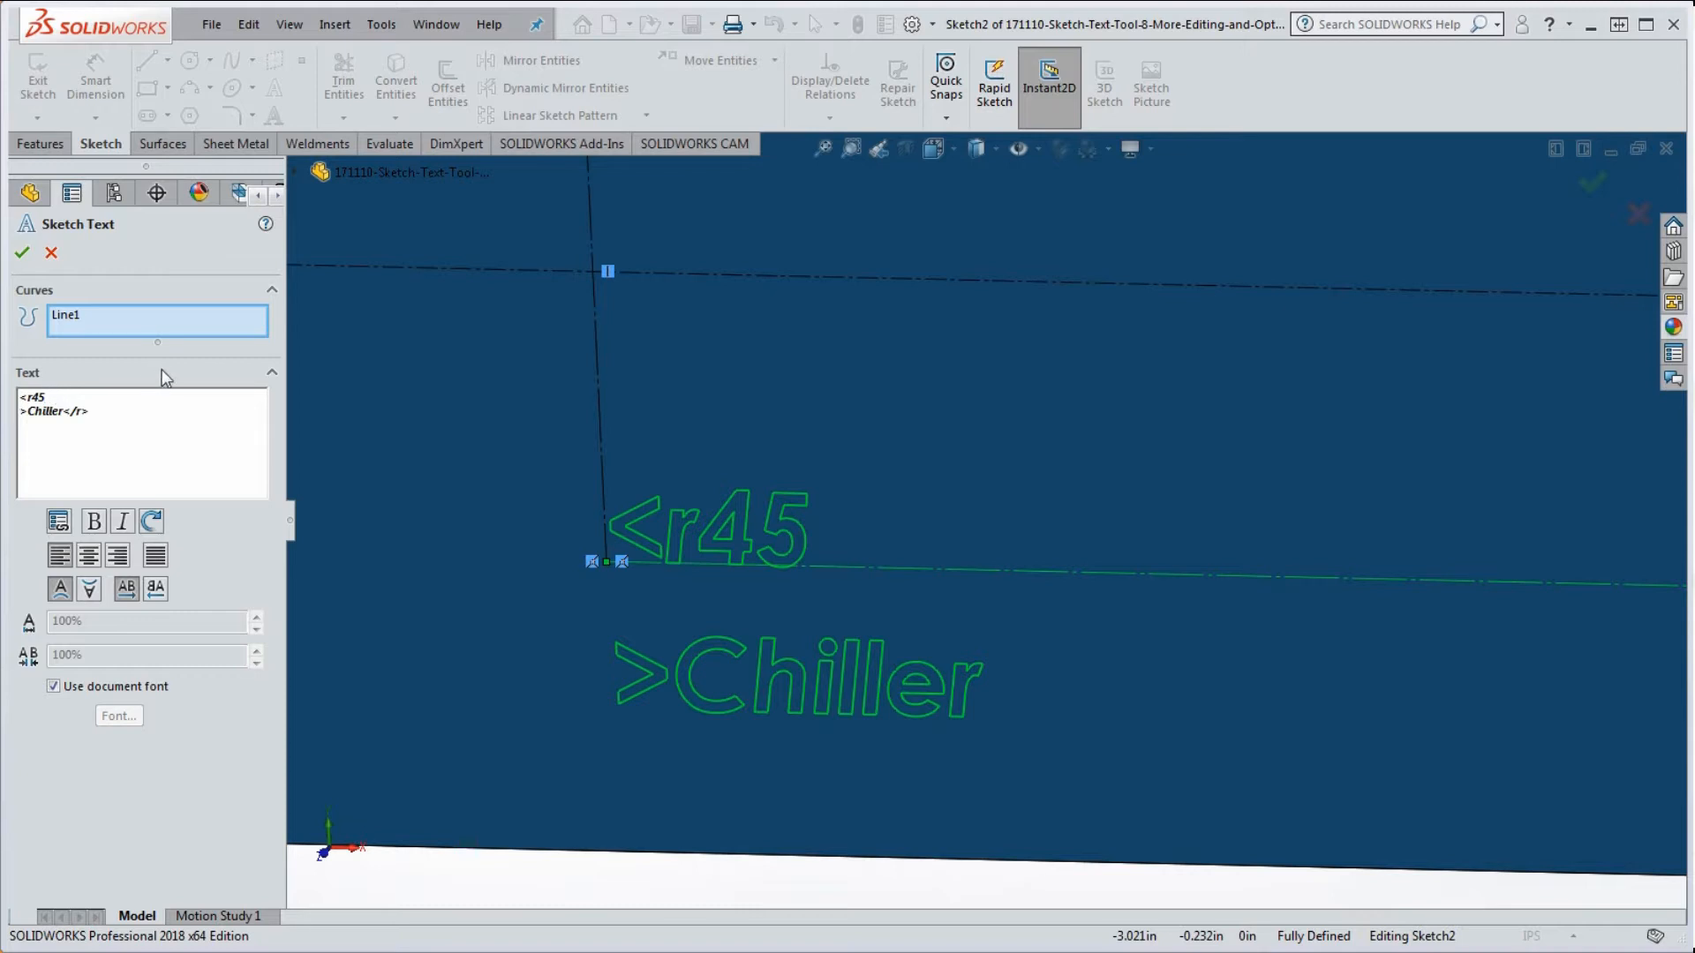
Step: Delete the rotation tag so the text stays upright
{"action": "key", "text": "Delete"}
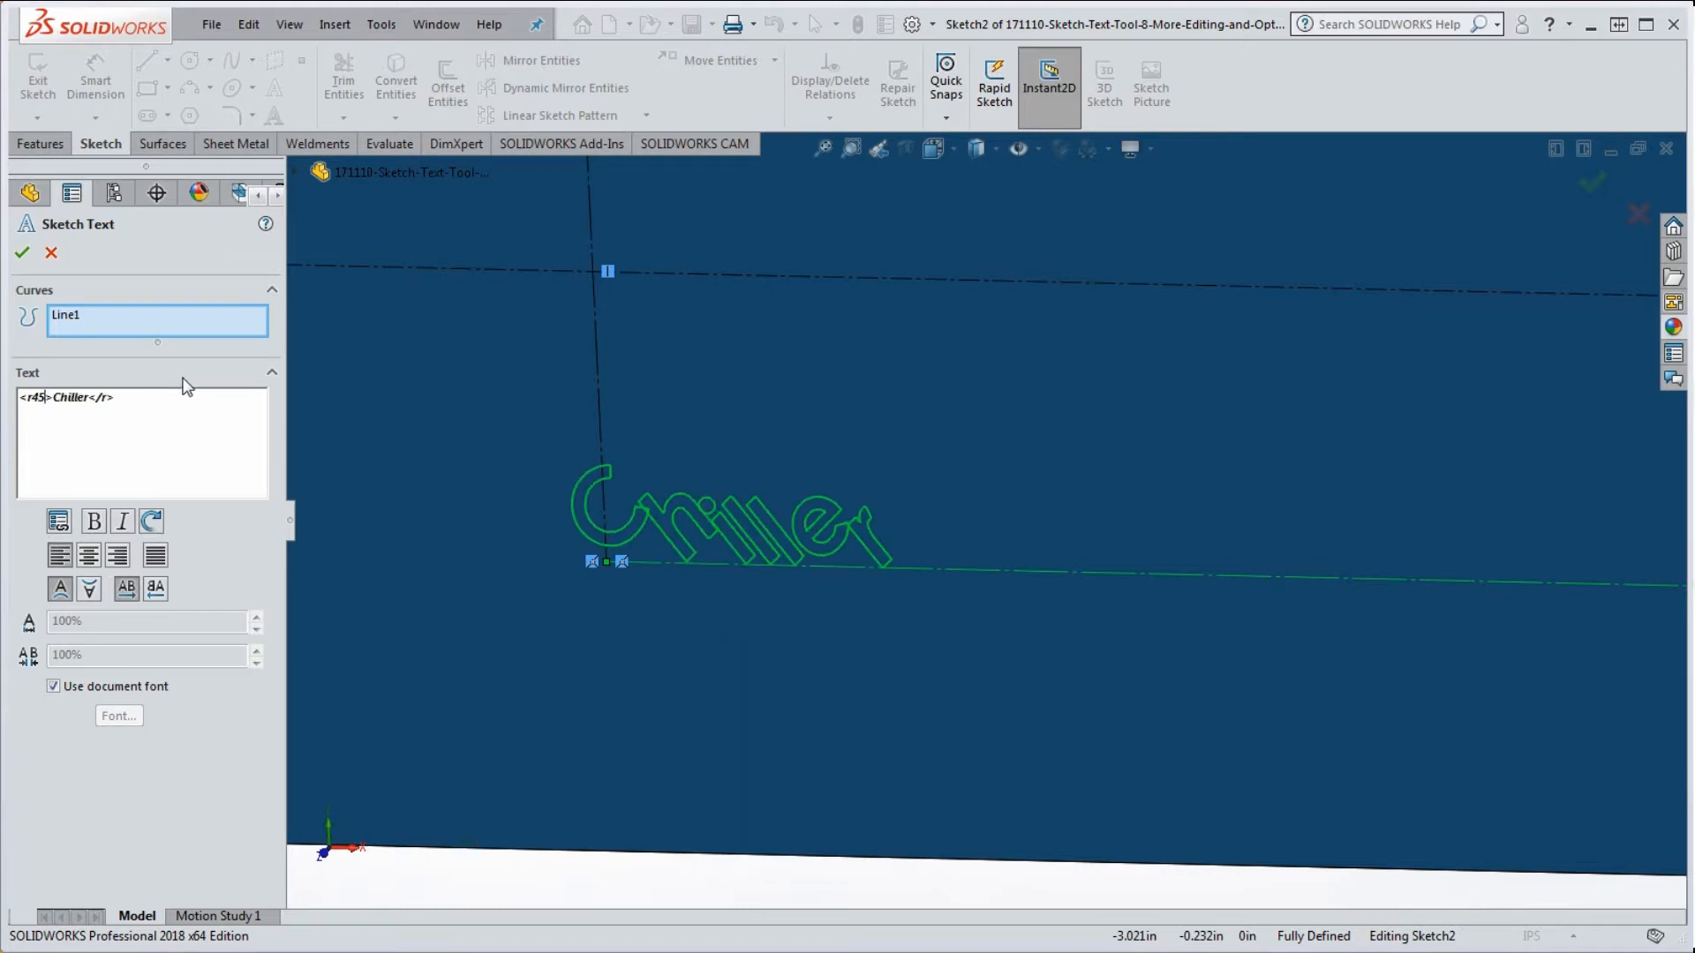
{"action": "left_click", "coordinate": [152, 394]}
{"action": "key", "text": "BackSpace"}
{"action": "key", "text": "BackSpace"}
{"action": "key", "text": "BackSpace"}
{"action": "key", "text": "BackSpace"}
{"action": "key", "text": "BackSpace"}
{"action": "key", "text": "BackSpace"}
{"action": "key", "text": "BackSpace"}
{"action": "key", "text": "BackSpace"}
{"action": "key", "text": "BackSpace"}
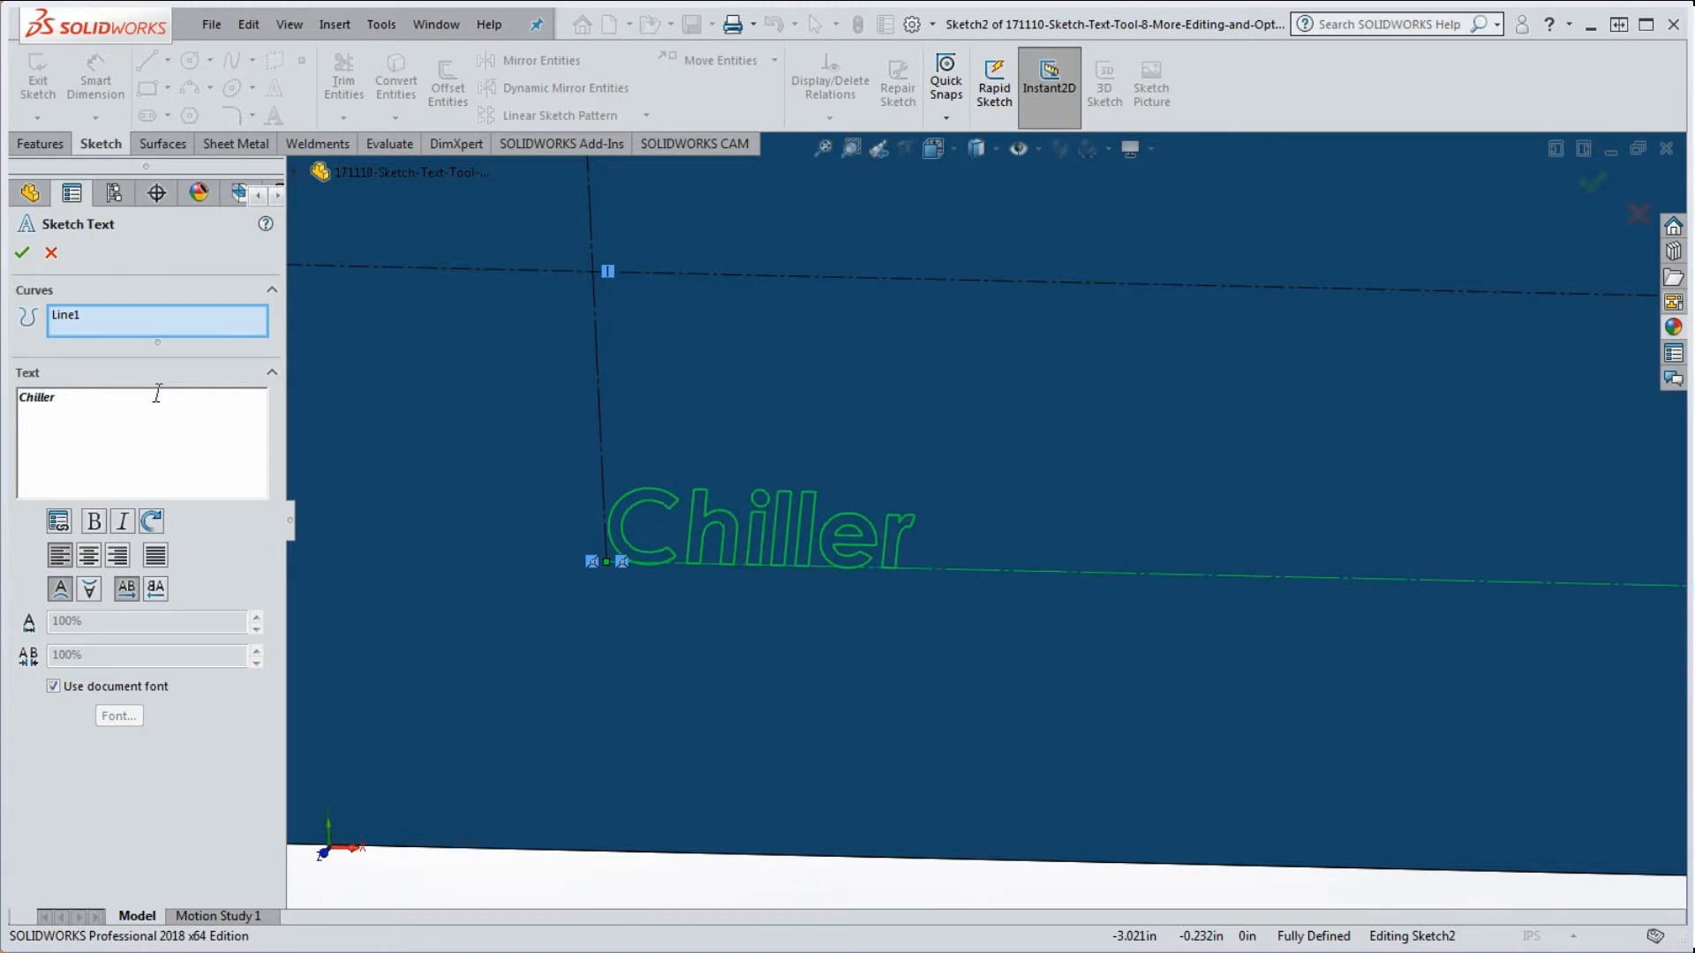
Step: Try Center, Right and Justify alignment, settling on Center Align
{"action": "scroll", "coordinate": [1075, 587], "scroll_direction": "up", "scroll_amount": 5}
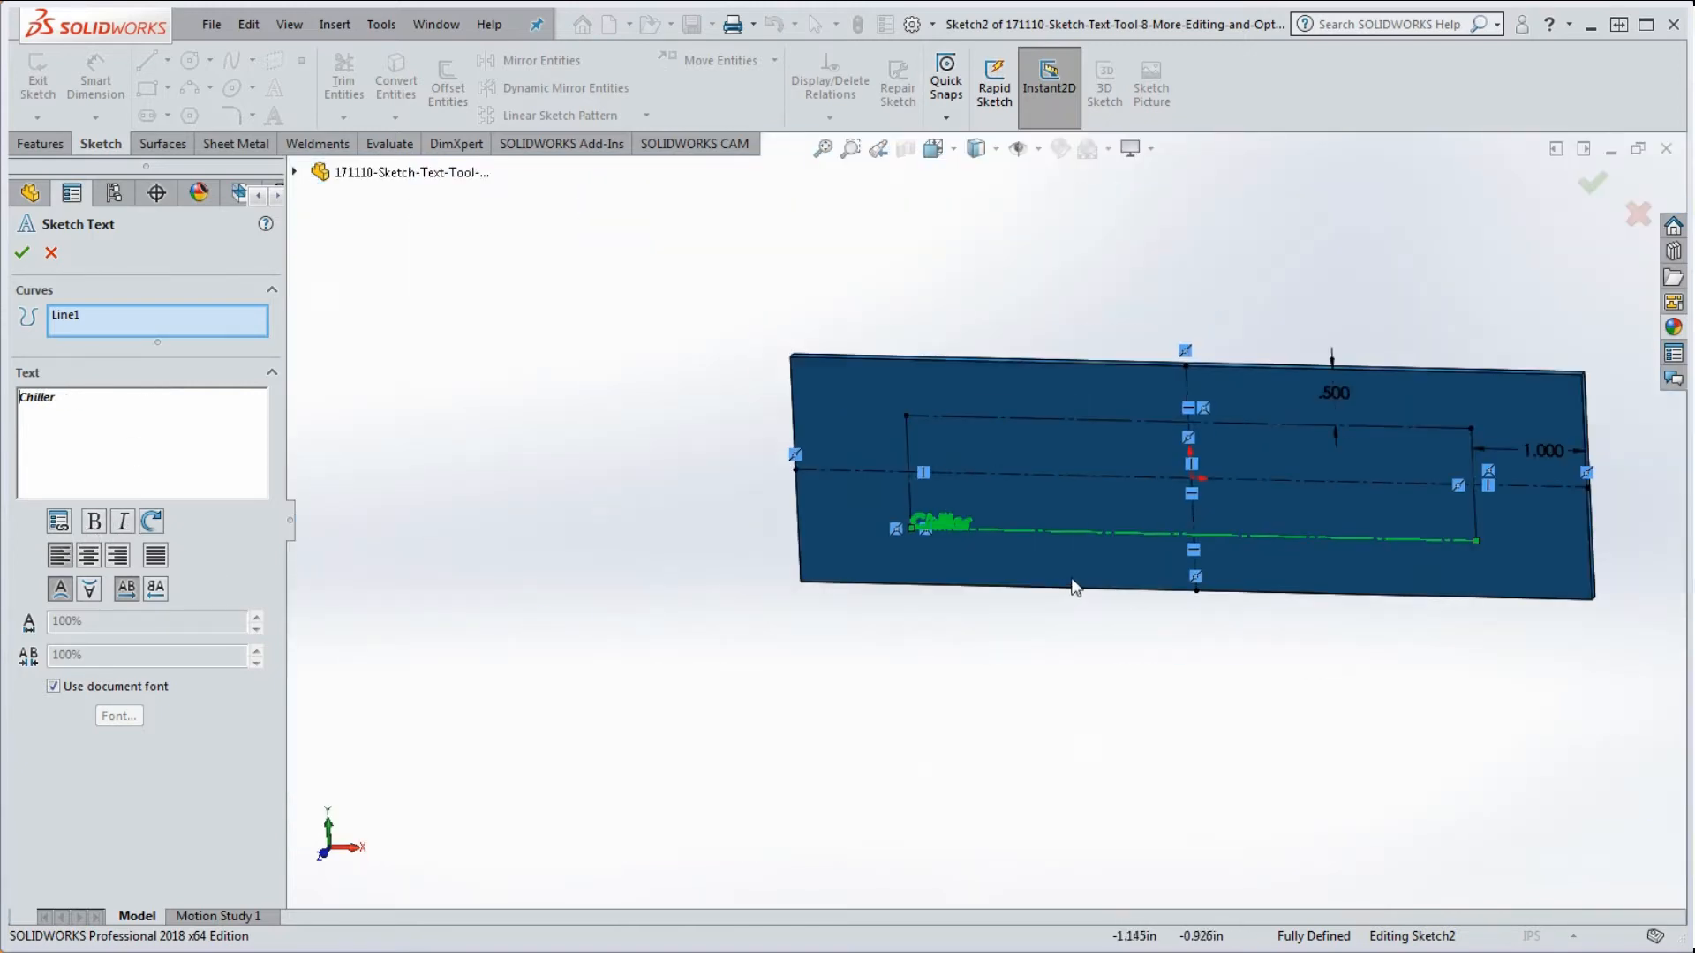
{"action": "scroll", "coordinate": [1275, 462], "scroll_direction": "down", "scroll_amount": 1}
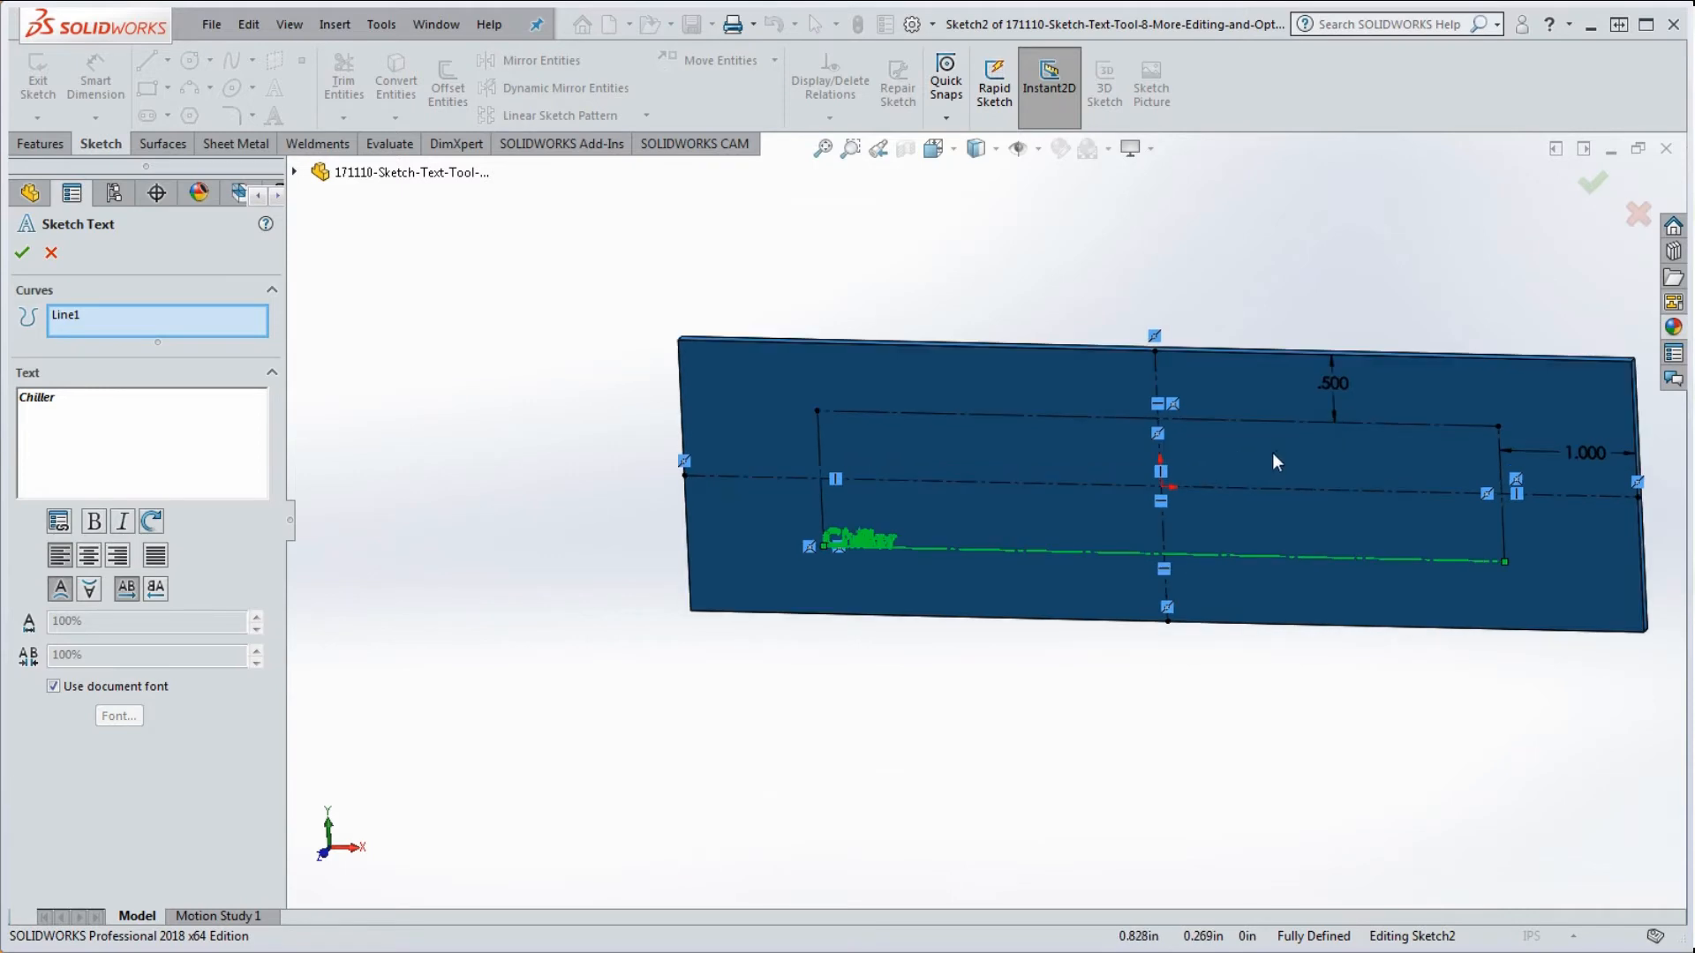
{"action": "left_click", "coordinate": [90, 558]}
{"action": "left_click", "coordinate": [126, 559]}
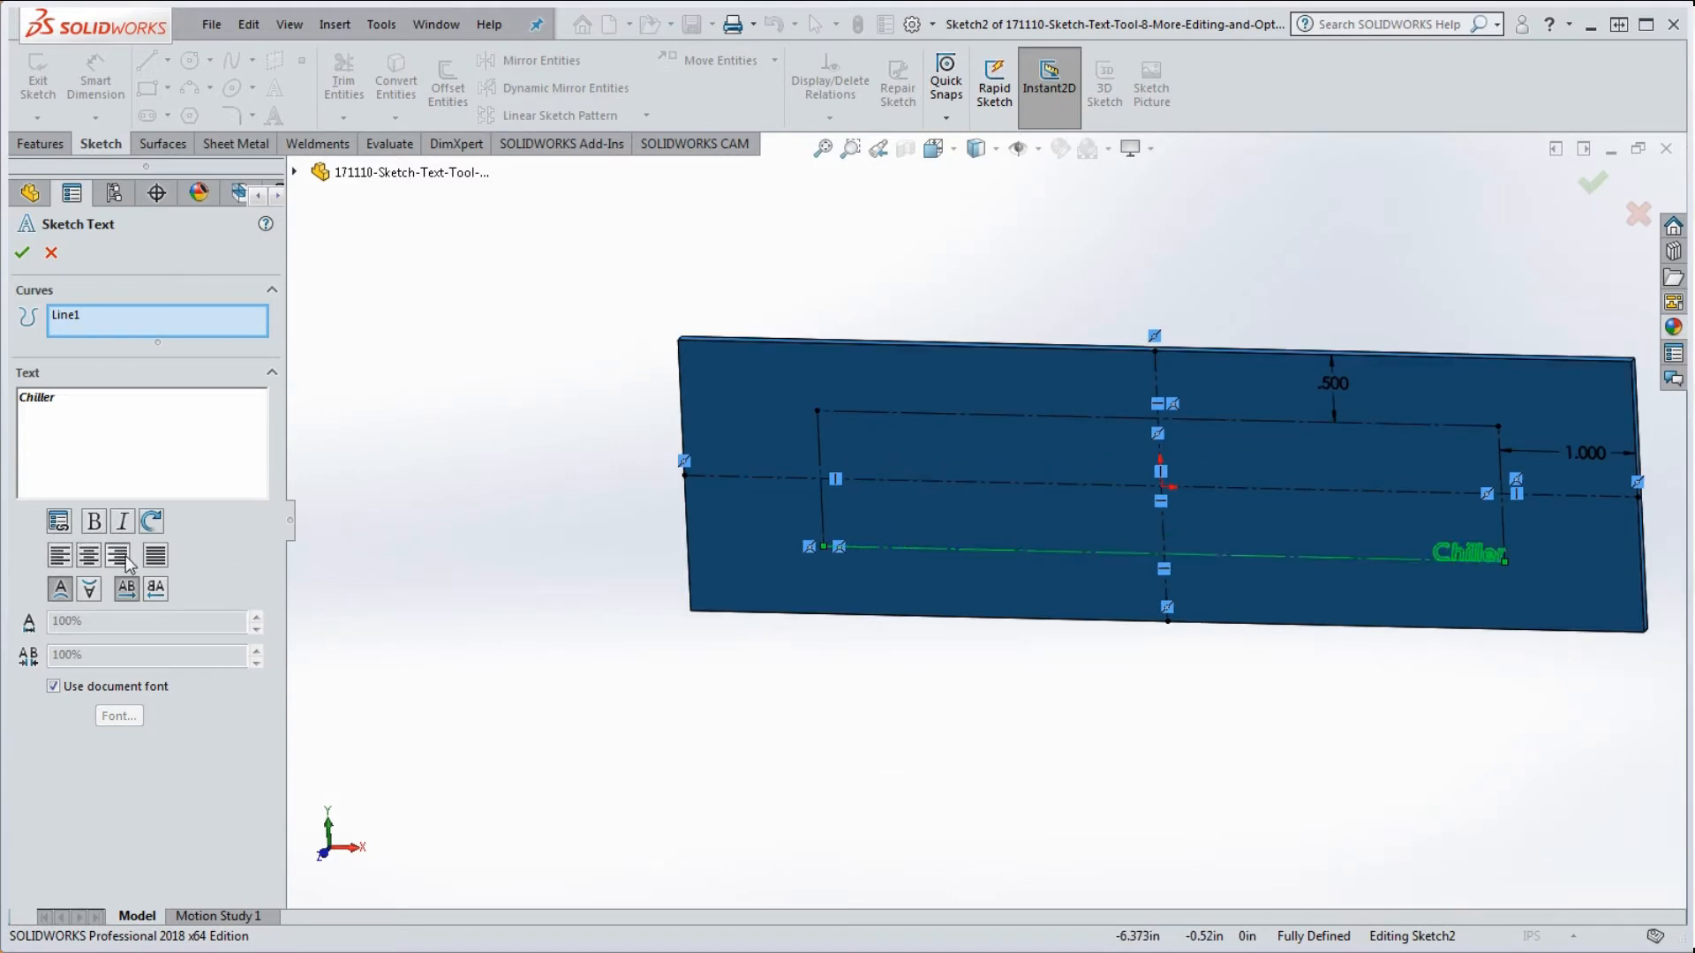
{"action": "left_click", "coordinate": [157, 558]}
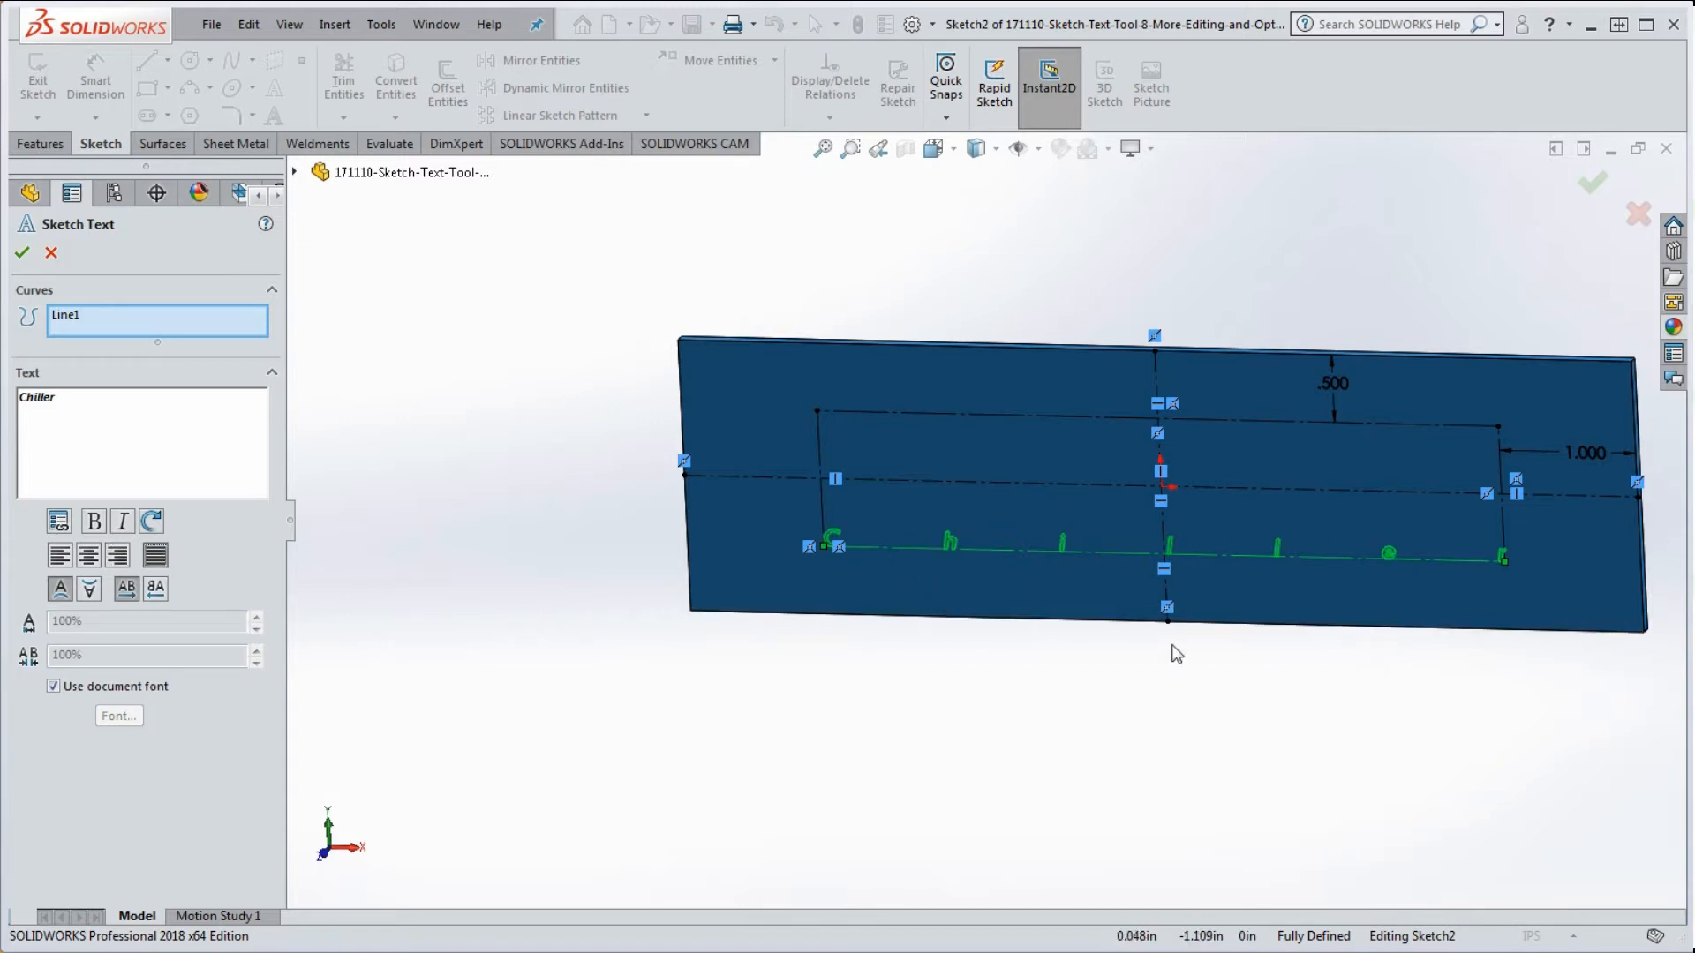
{"action": "left_click", "coordinate": [89, 555]}
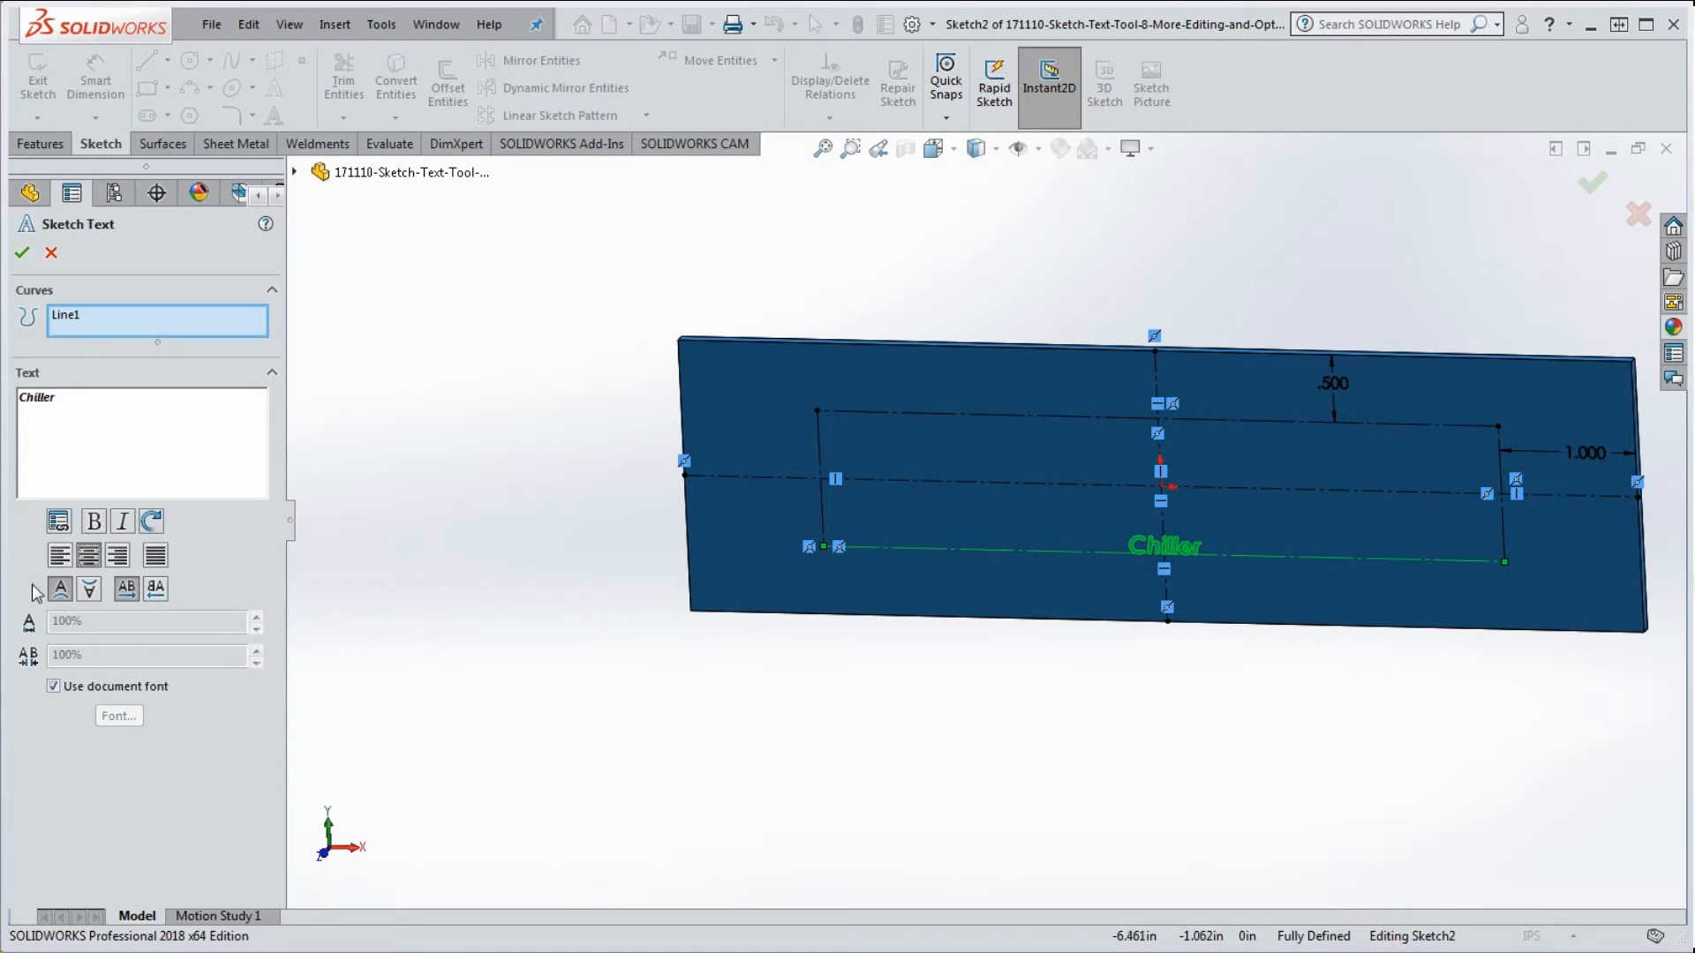
Step: Test the upside-down and mirror flips, returning to normal text orientation
{"action": "left_click", "coordinate": [83, 593]}
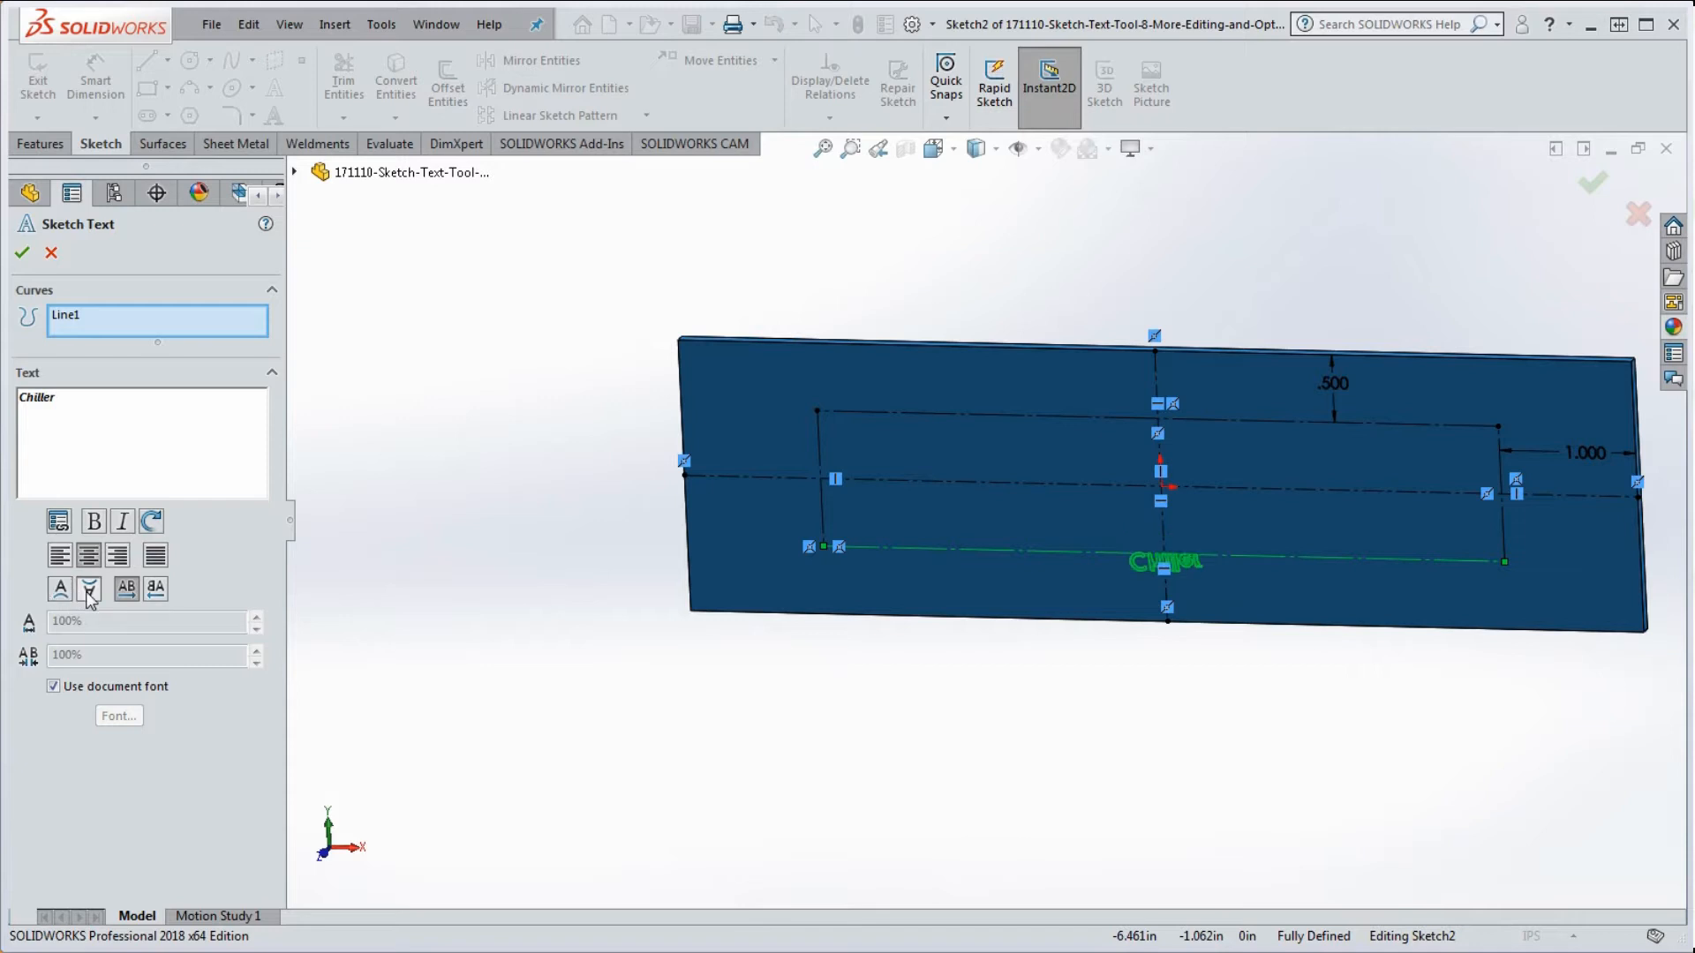
{"action": "left_click", "coordinate": [88, 591]}
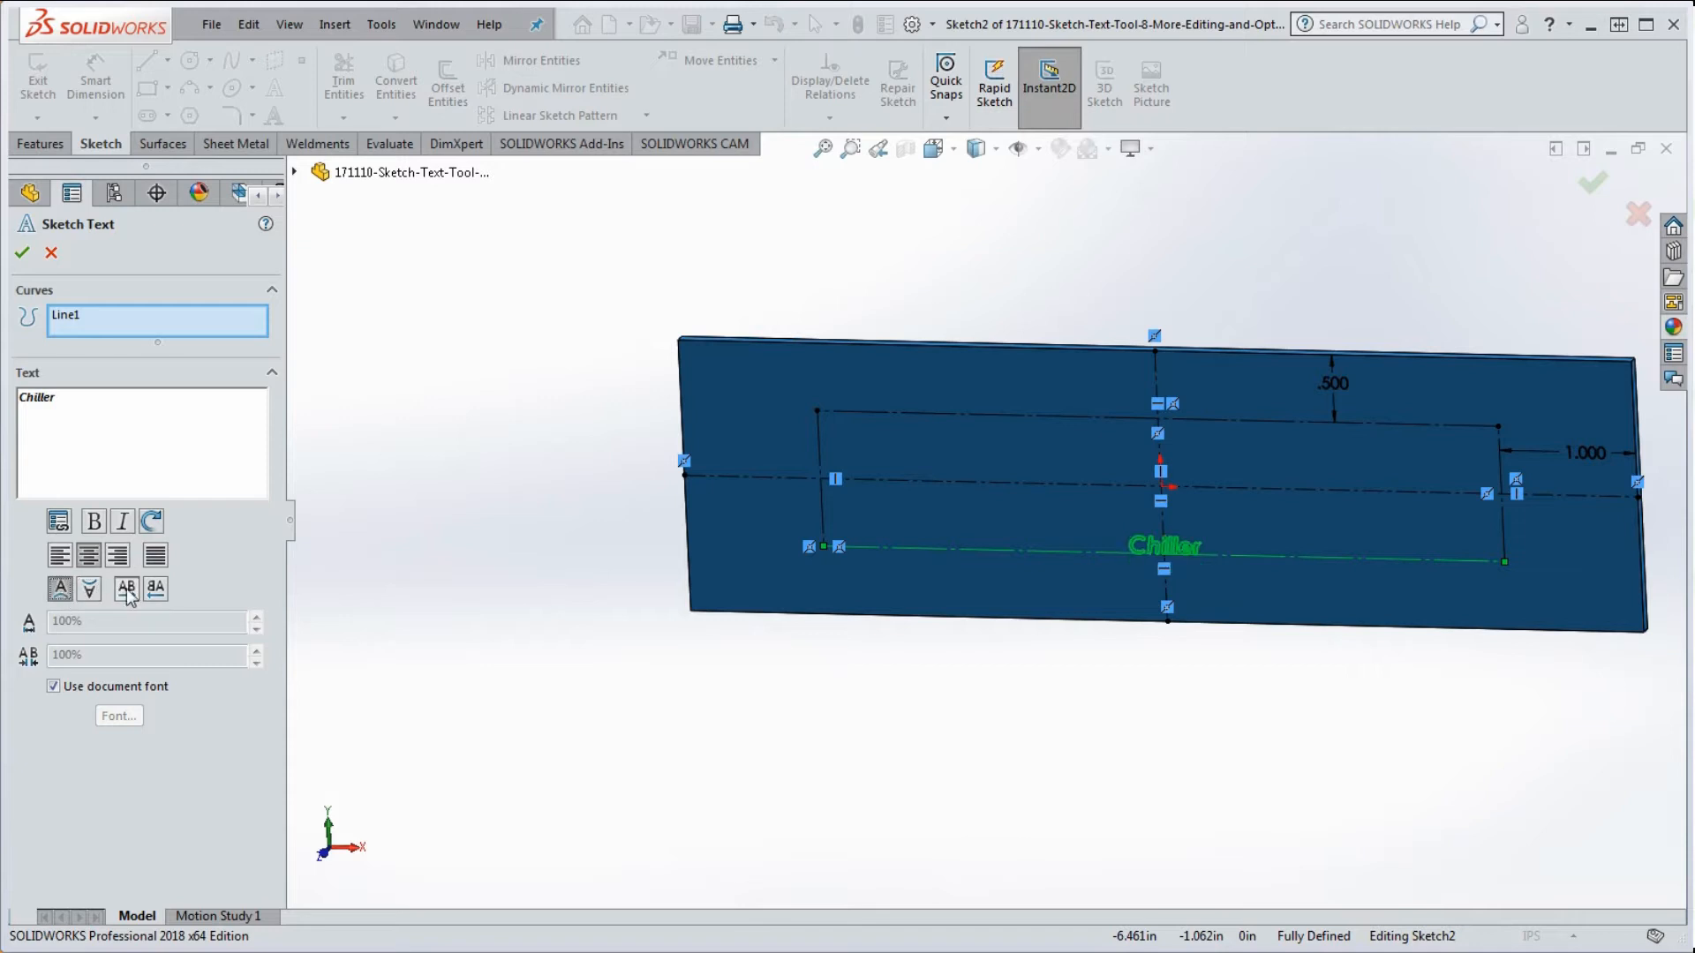
{"action": "left_click", "coordinate": [158, 592]}
{"action": "left_click", "coordinate": [126, 592]}
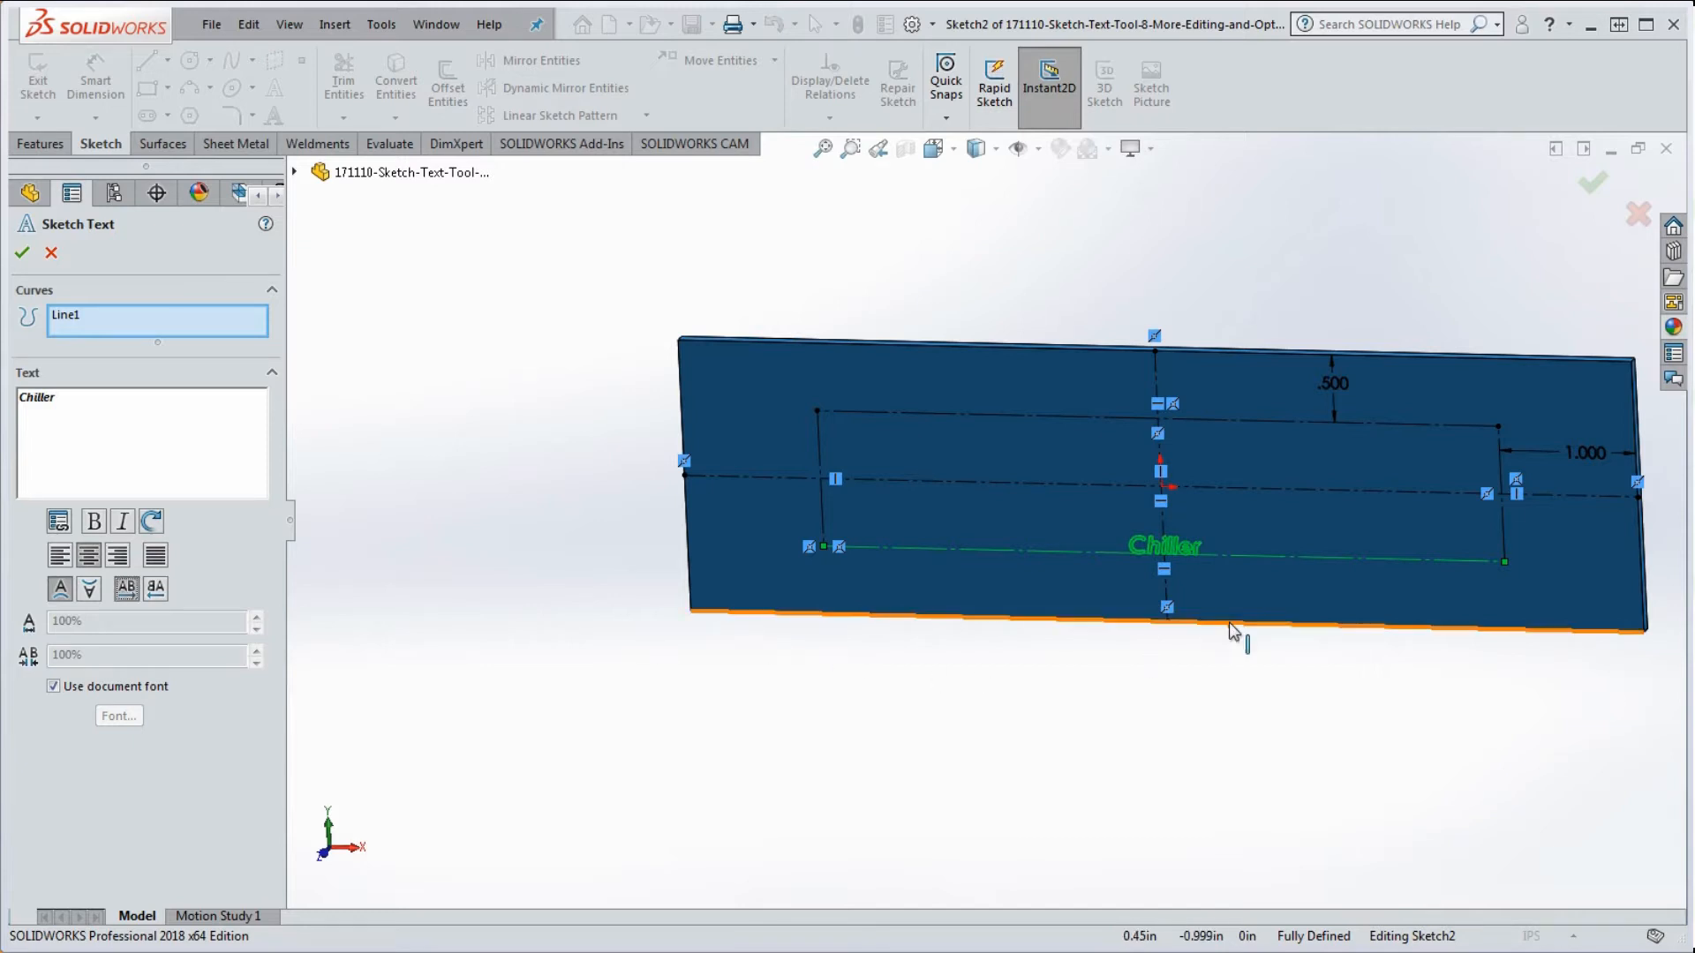
{"action": "scroll", "coordinate": [1184, 544], "scroll_direction": "down", "scroll_amount": 1}
{"action": "scroll", "coordinate": [1184, 544], "scroll_direction": "down", "scroll_amount": 1}
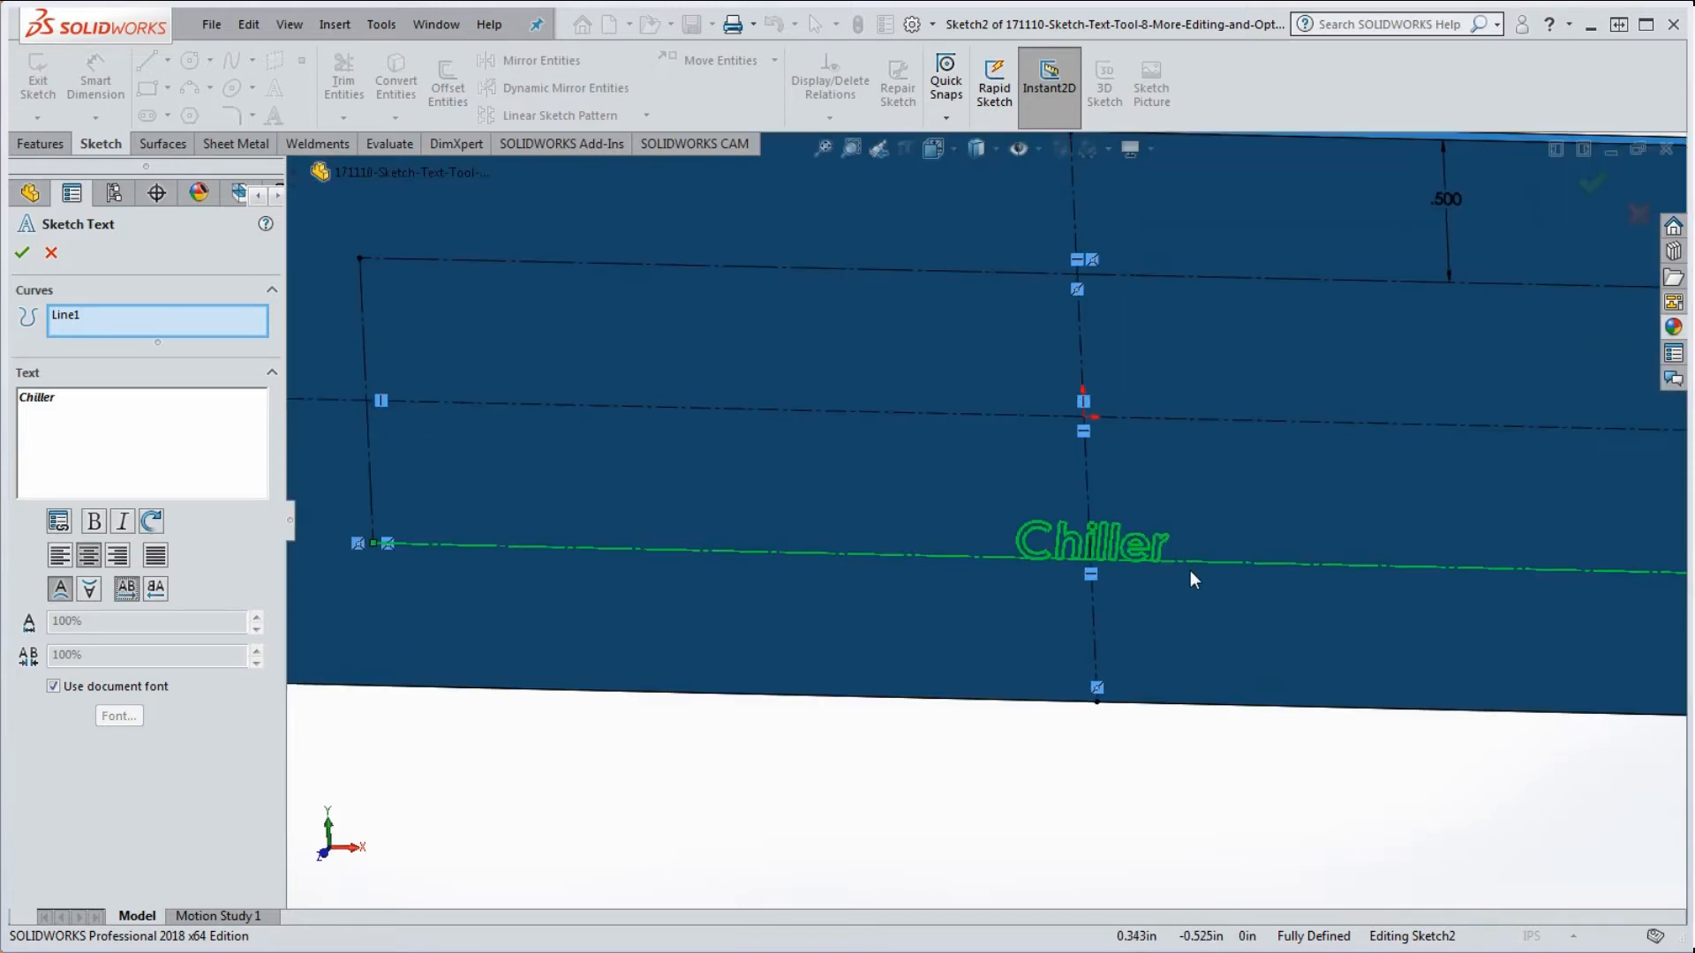
{"action": "scroll", "coordinate": [1125, 543], "scroll_direction": "up", "scroll_amount": 2}
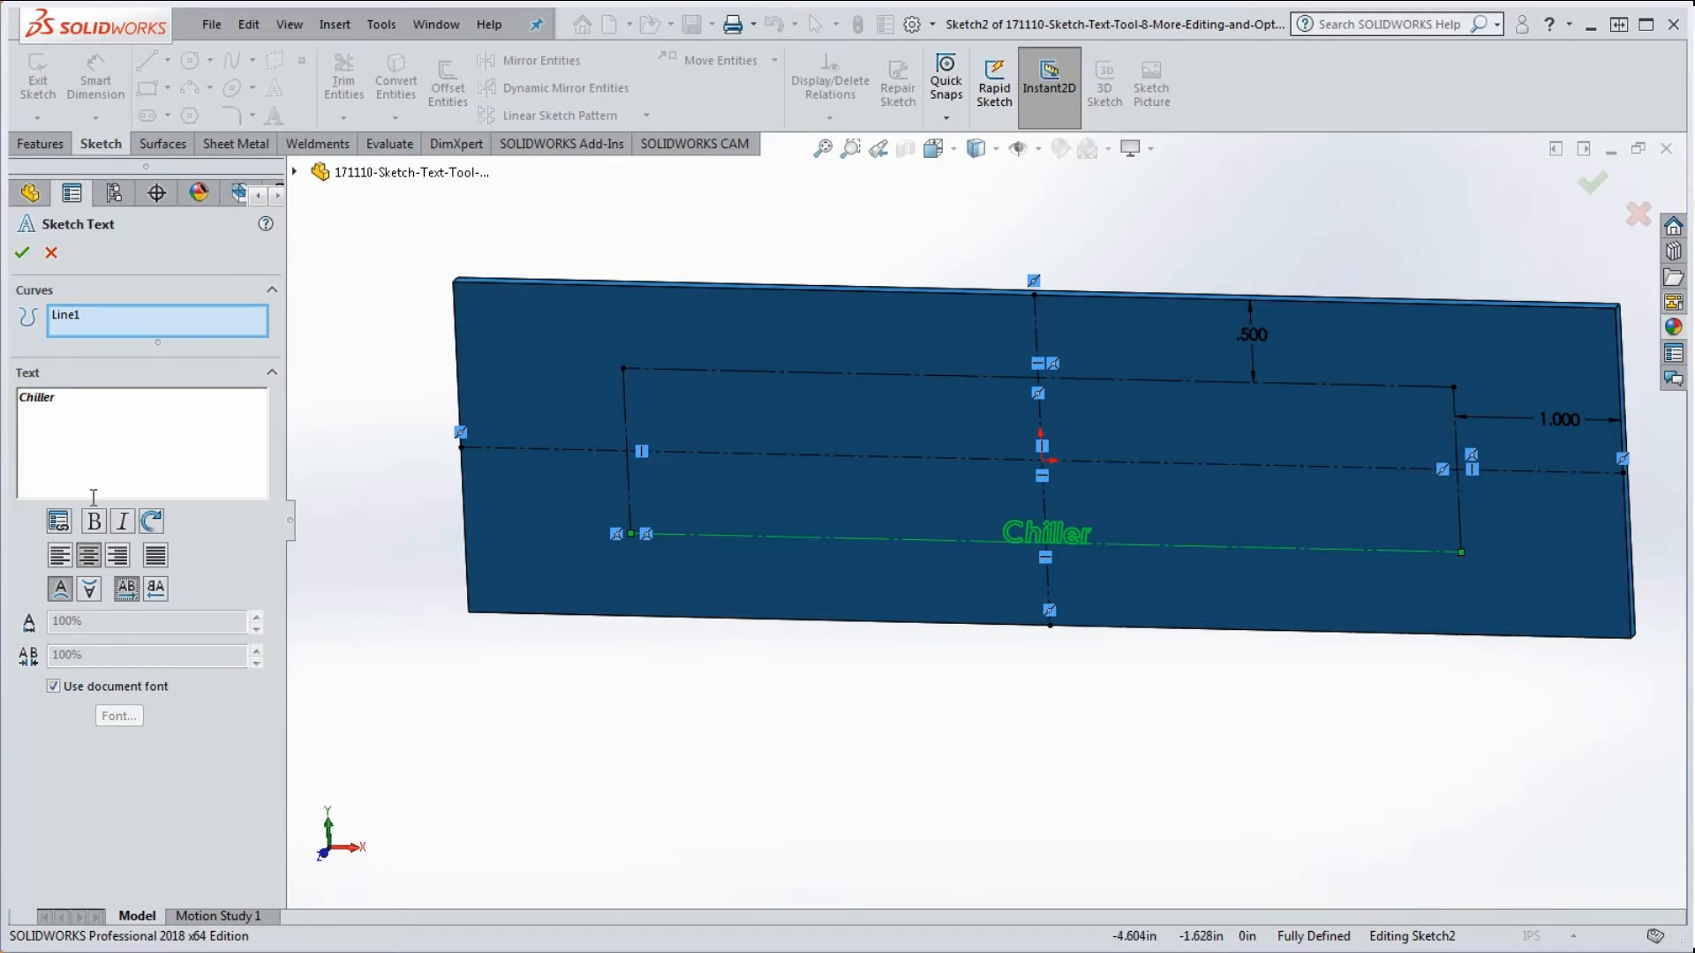
Step: Turn off the document font and pick Chiller in the Choose Font dialog
{"action": "left_click", "coordinate": [53, 687]}
{"action": "left_click", "coordinate": [119, 716]}
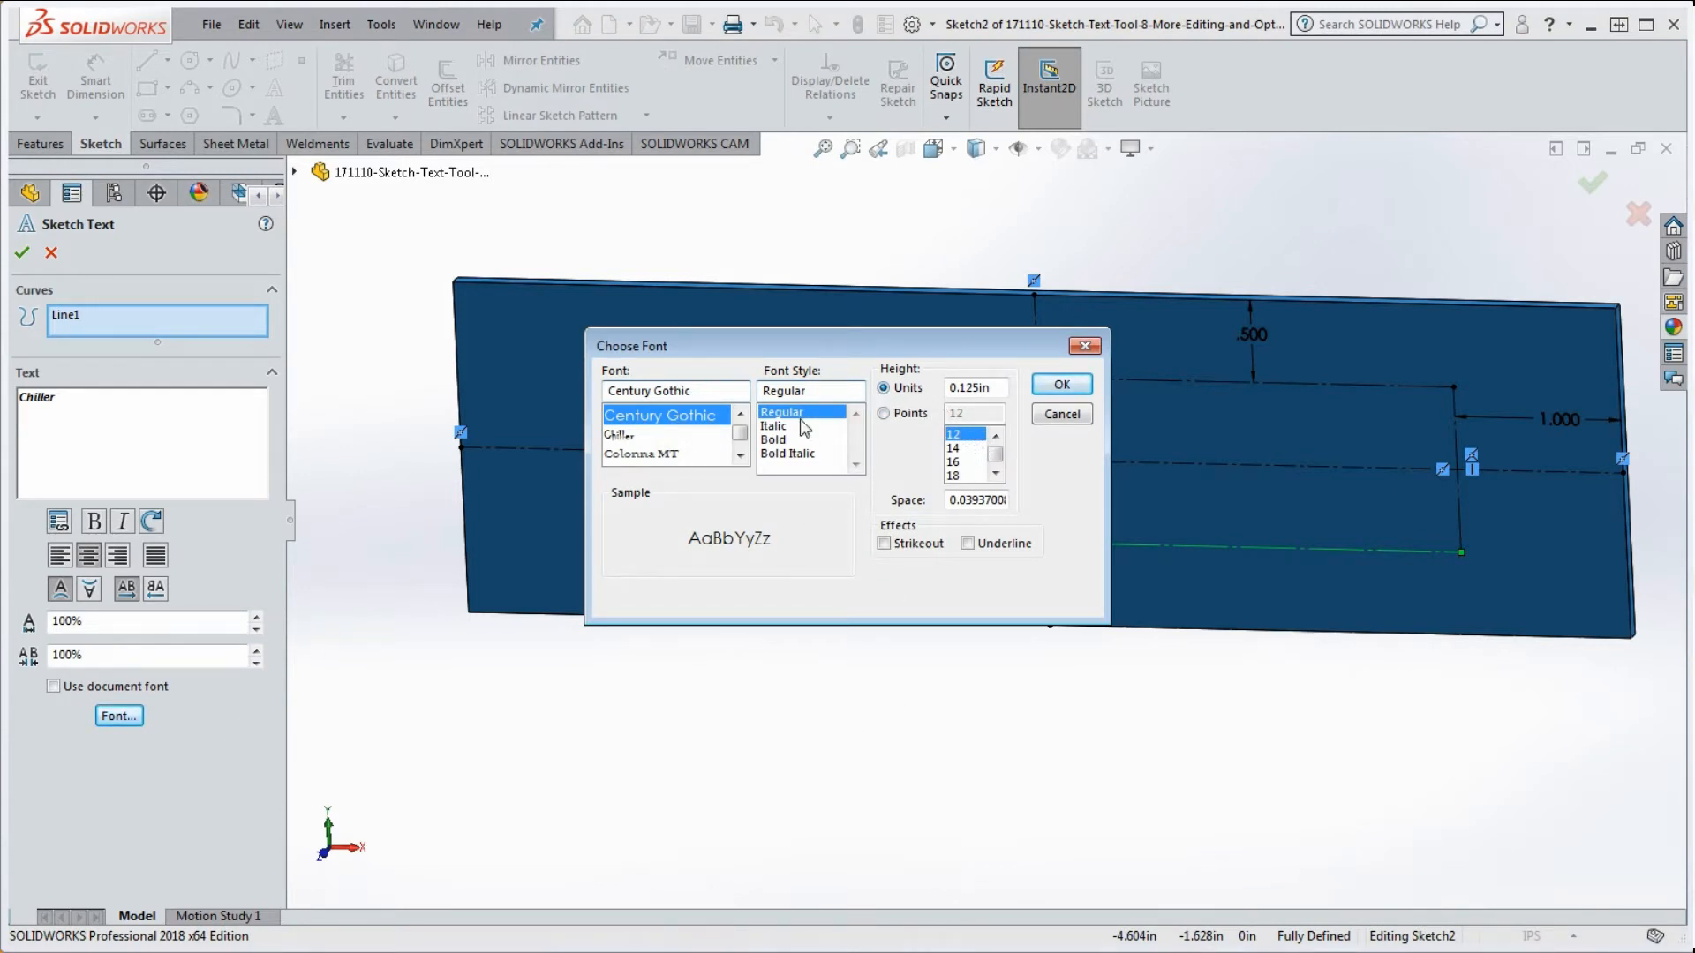
{"action": "left_click", "coordinate": [622, 436]}
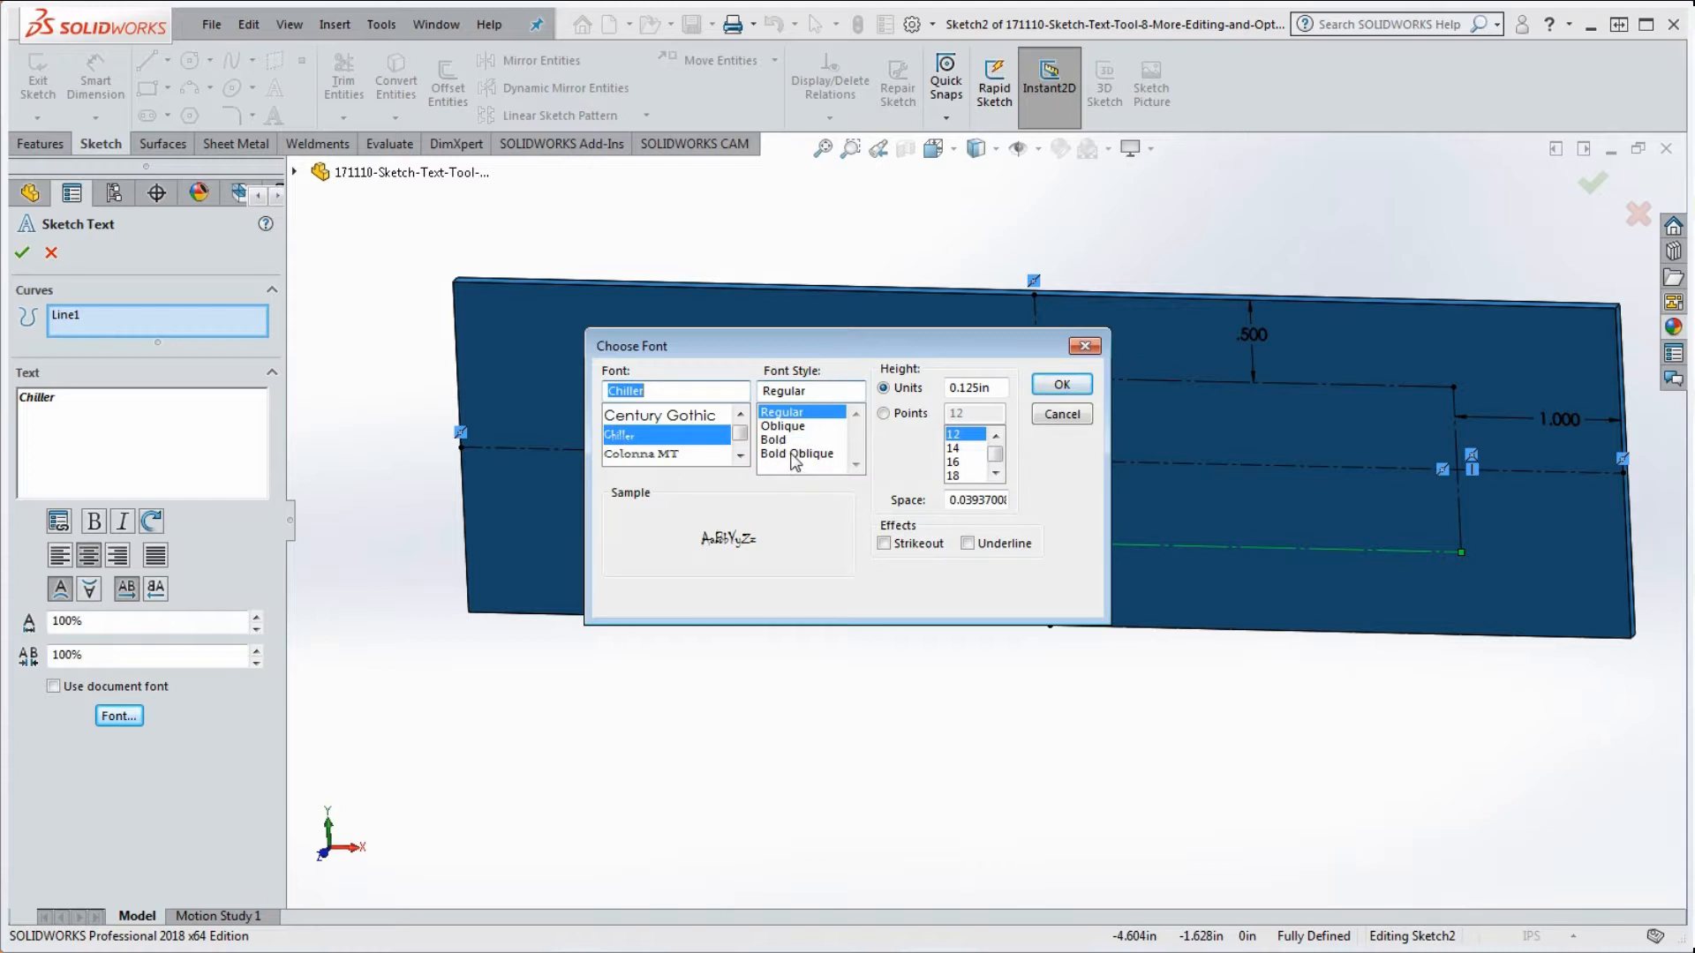
{"action": "mouse_move", "coordinate": [855, 340]}
{"action": "left_mouse_down"}
{"action": "mouse_move", "coordinate": [772, 313]}
{"action": "mouse_move", "coordinate": [696, 209]}
{"action": "mouse_move", "coordinate": [586, 214]}
{"action": "left_mouse_up"}
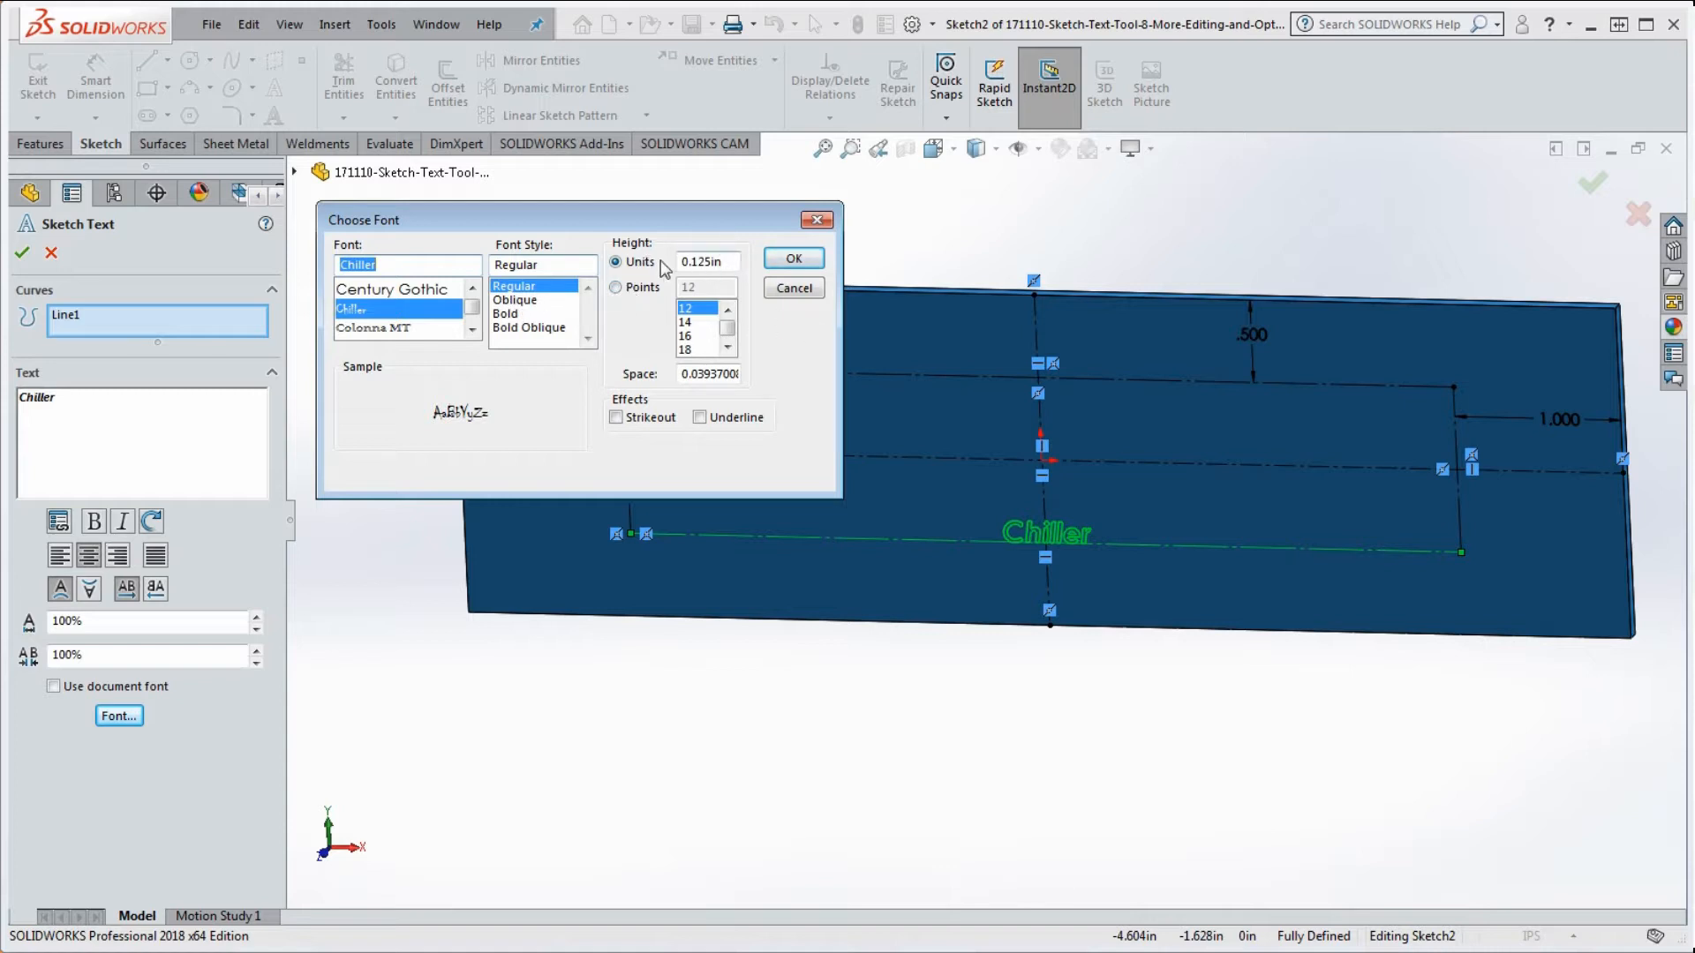
Step: Set the text height to 48 points and confirm the font
{"action": "left_click", "coordinate": [617, 287]}
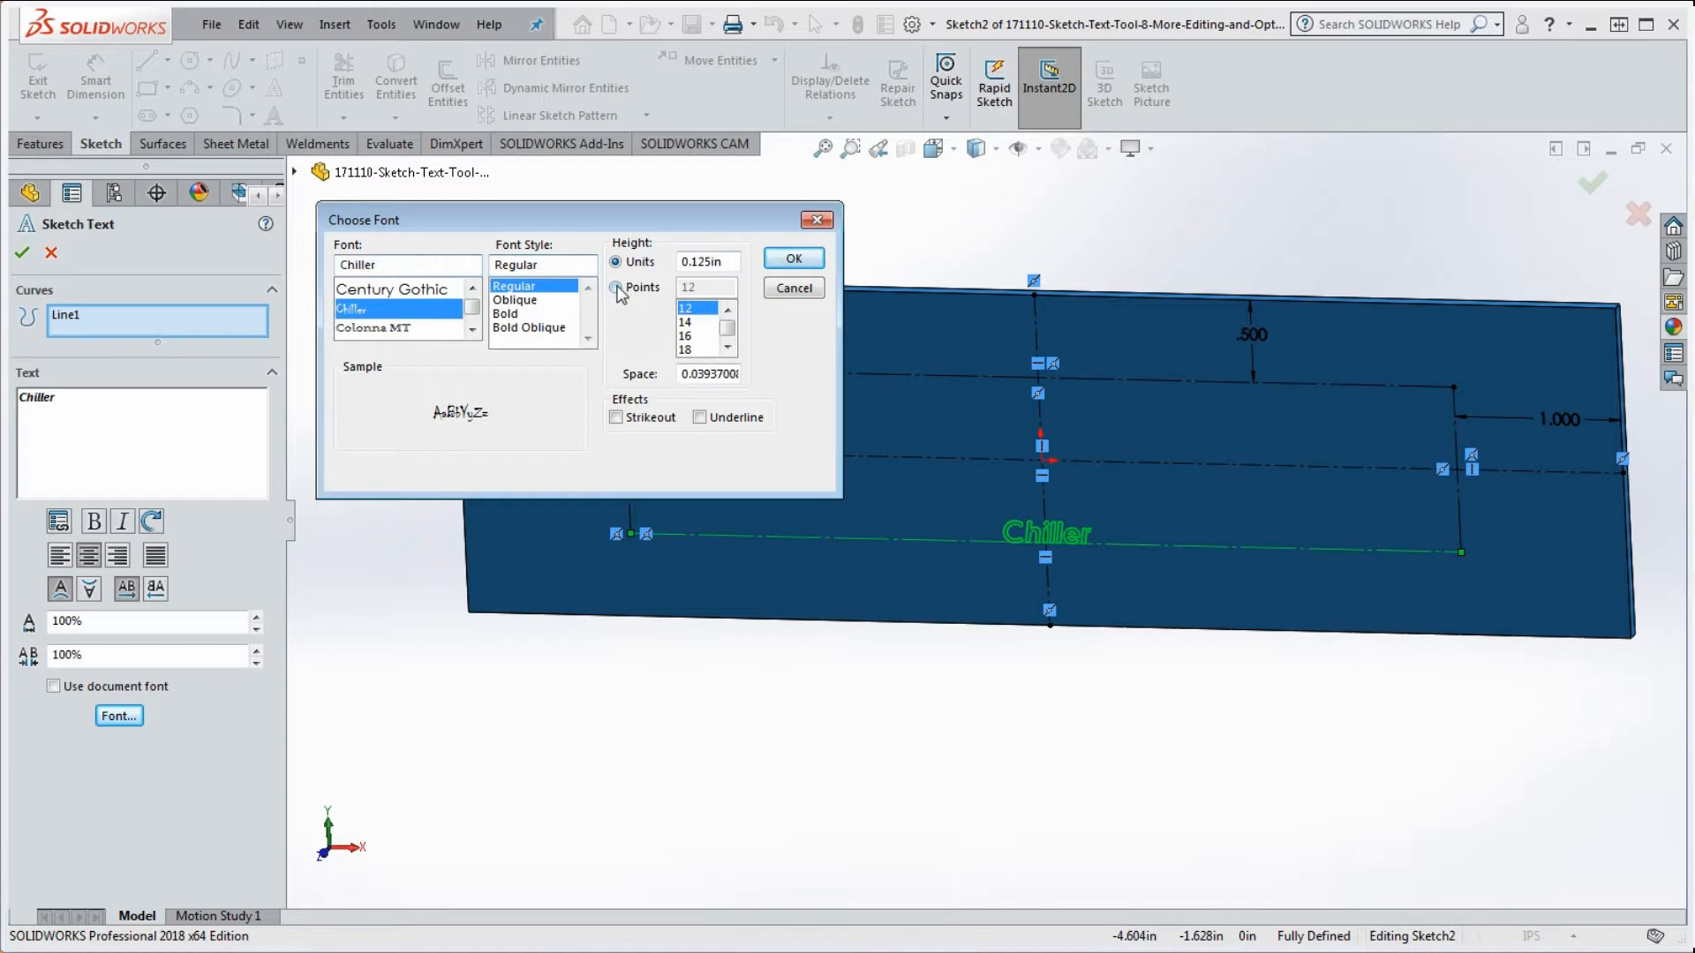
{"action": "left_click", "coordinate": [727, 346]}
{"action": "left_click", "coordinate": [727, 347]}
{"action": "left_click", "coordinate": [727, 346]}
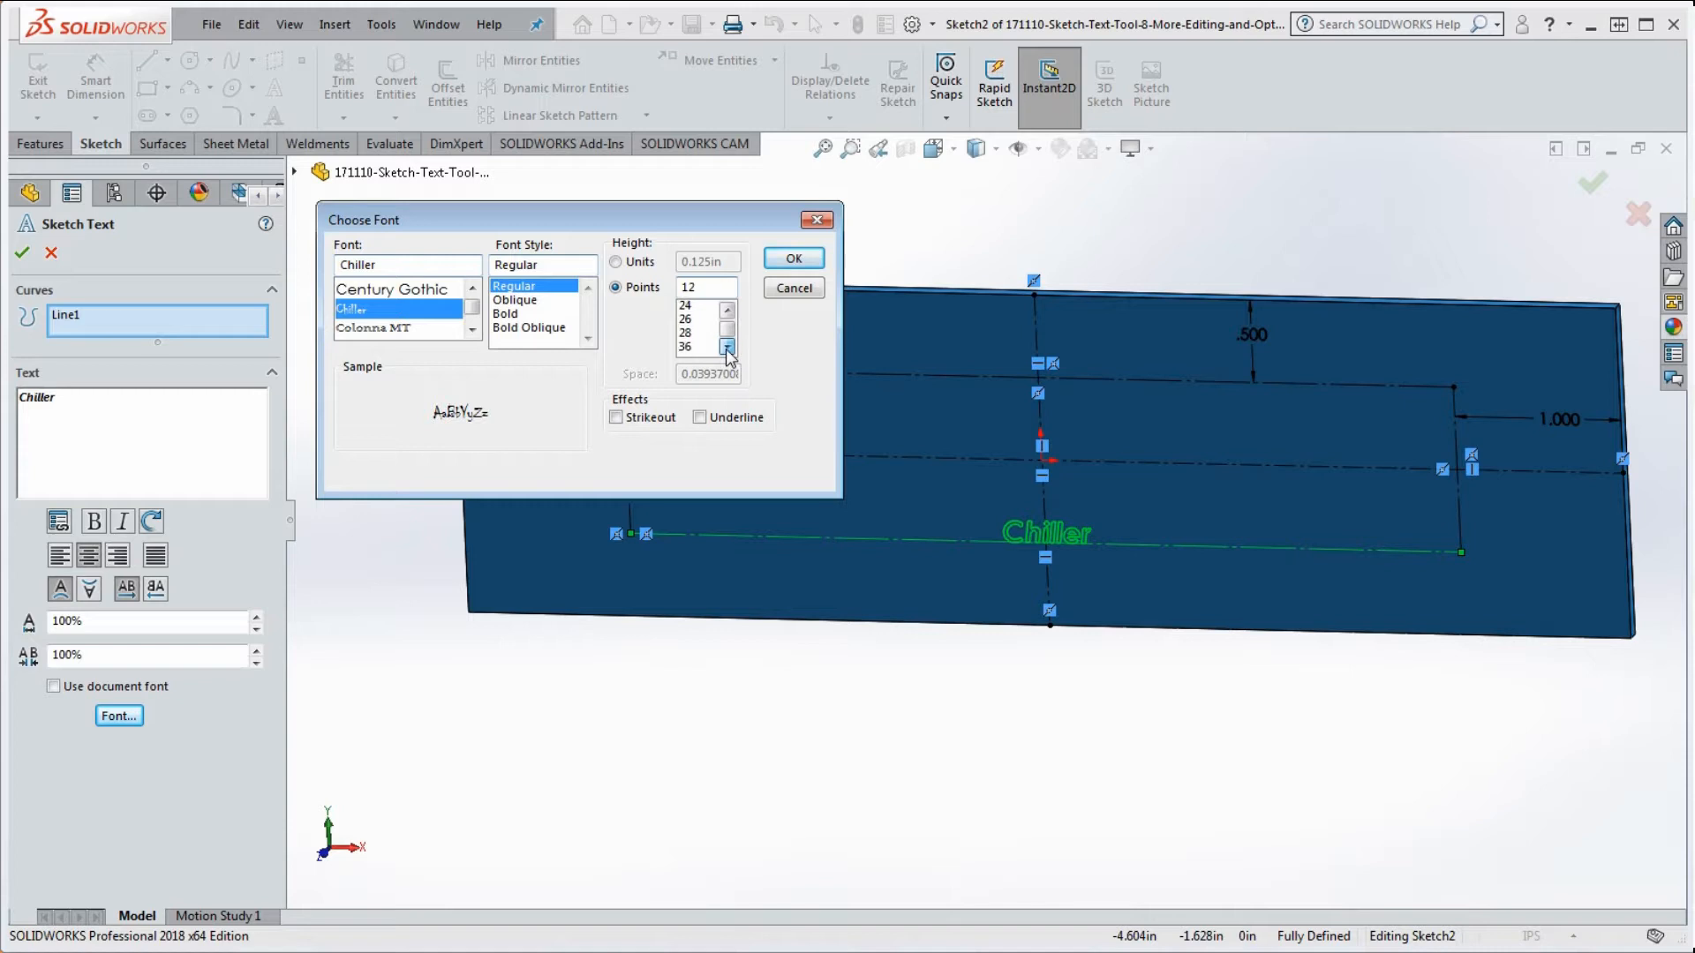
{"action": "left_click", "coordinate": [727, 347]}
{"action": "left_click", "coordinate": [727, 346]}
{"action": "left_click", "coordinate": [687, 335]}
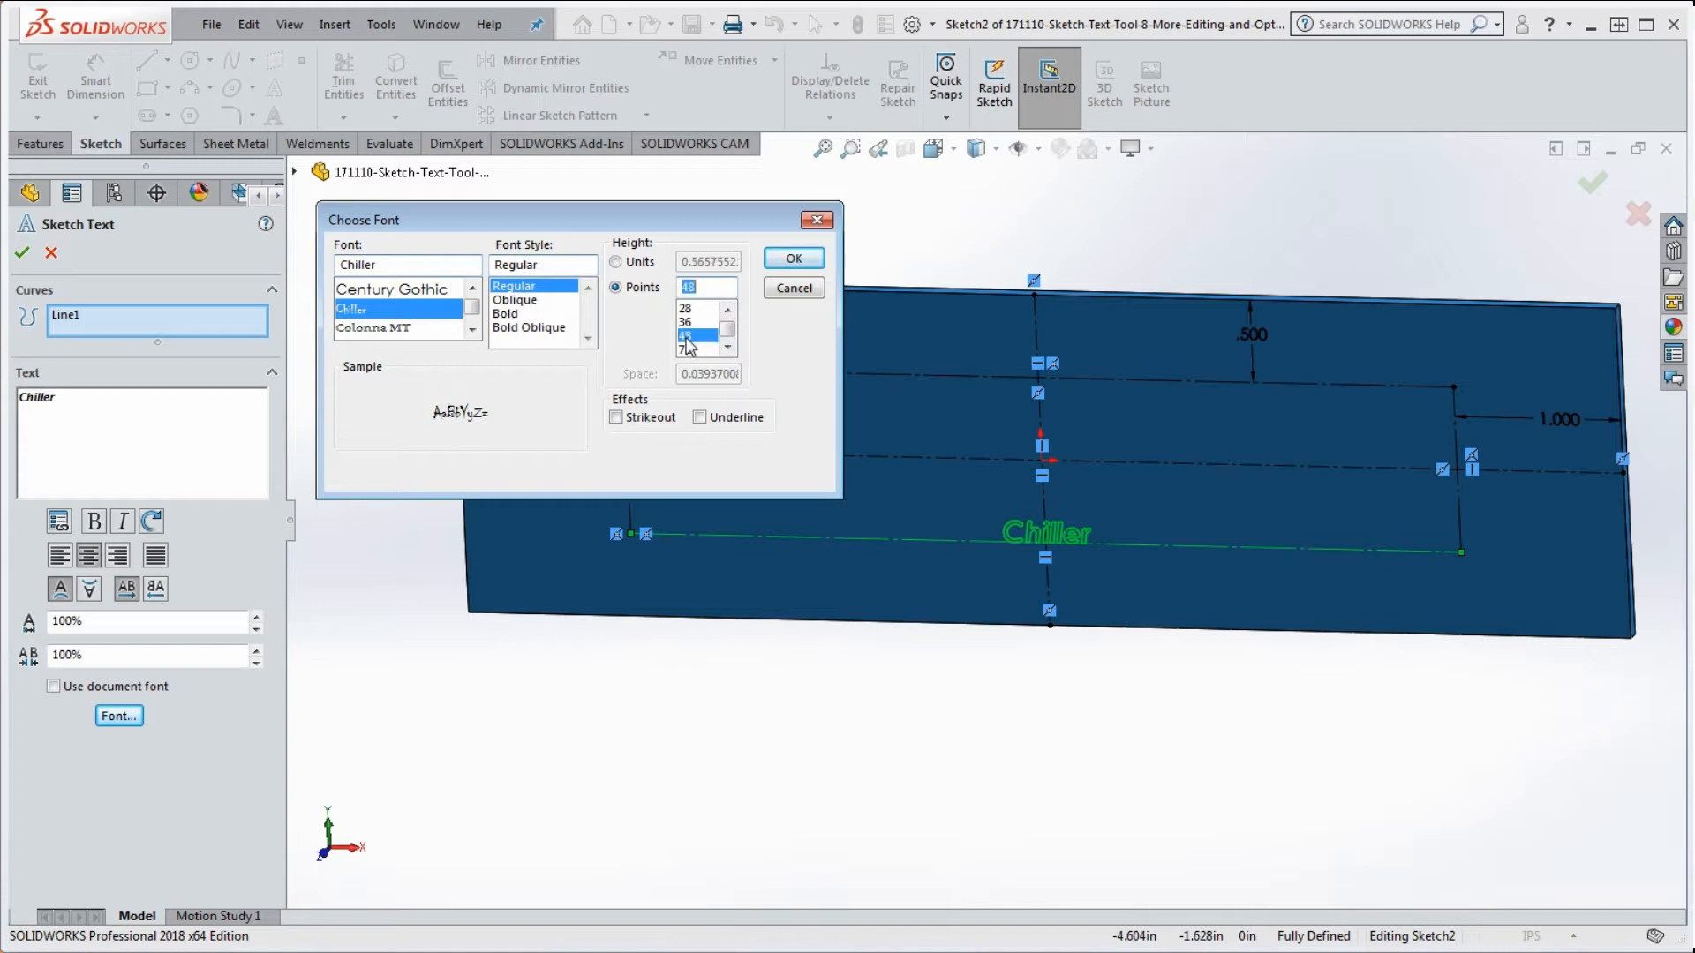
{"action": "left_click", "coordinate": [793, 258]}
Step: Zoom in to inspect the 48-point Chiller outlines, then accept the Sketch Text changes
{"action": "scroll", "coordinate": [1075, 501], "scroll_direction": "down", "scroll_amount": 6}
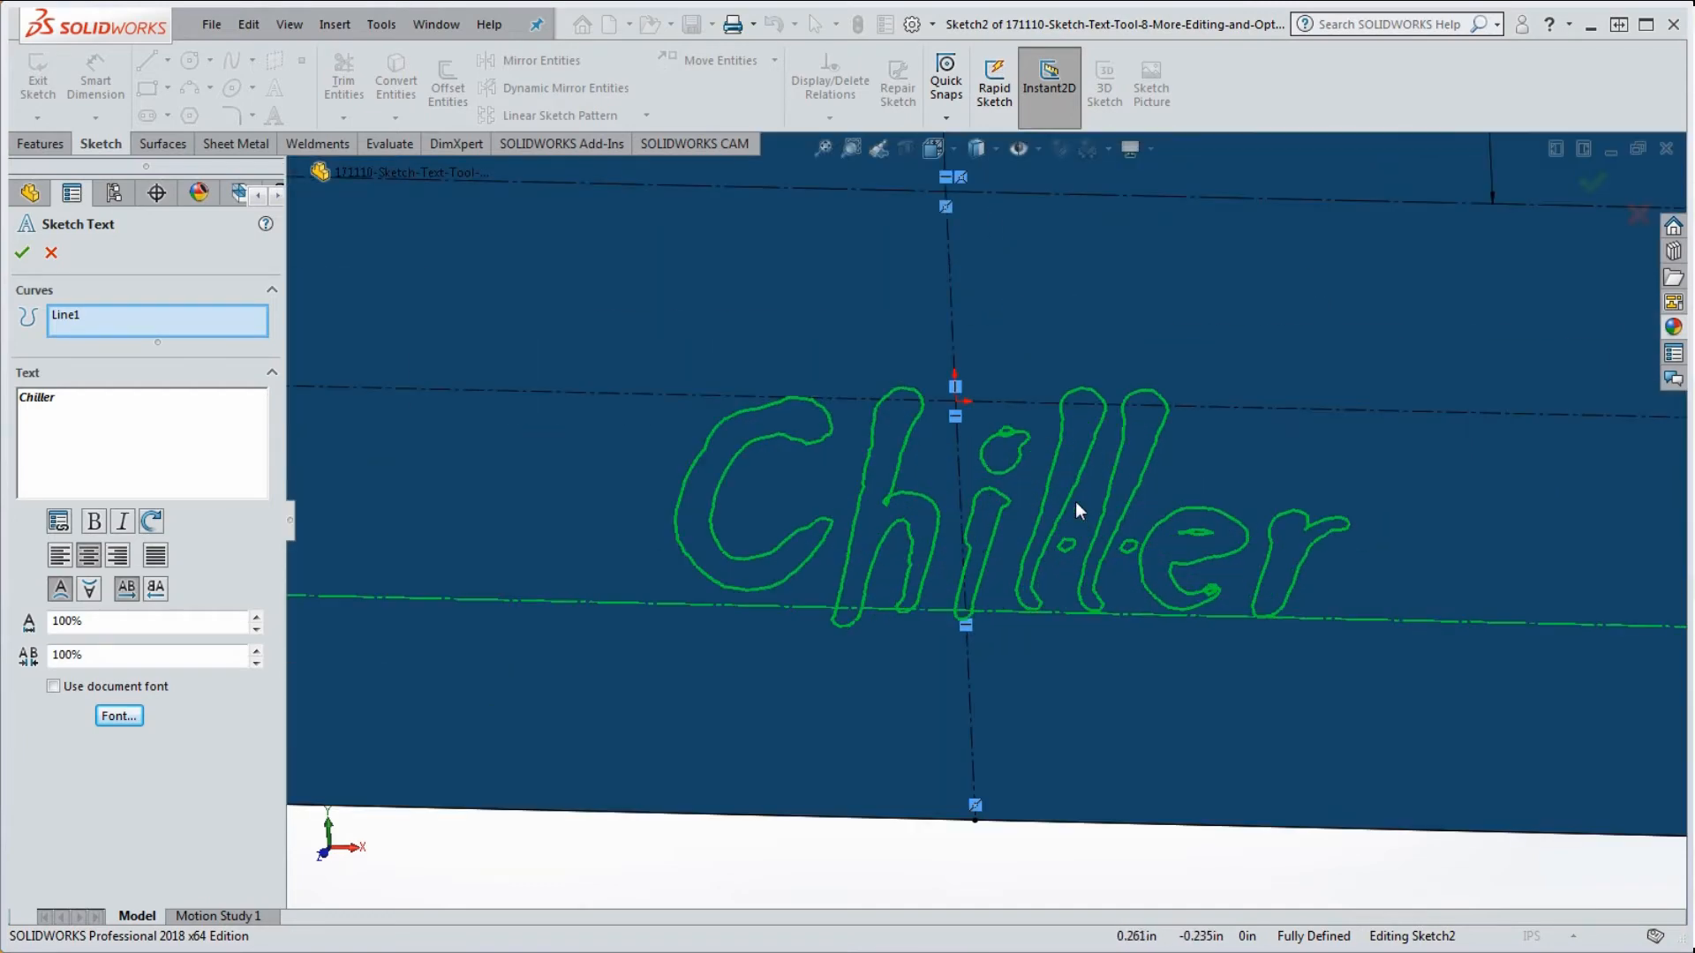
{"action": "scroll", "coordinate": [1078, 507], "scroll_direction": "up", "scroll_amount": 3}
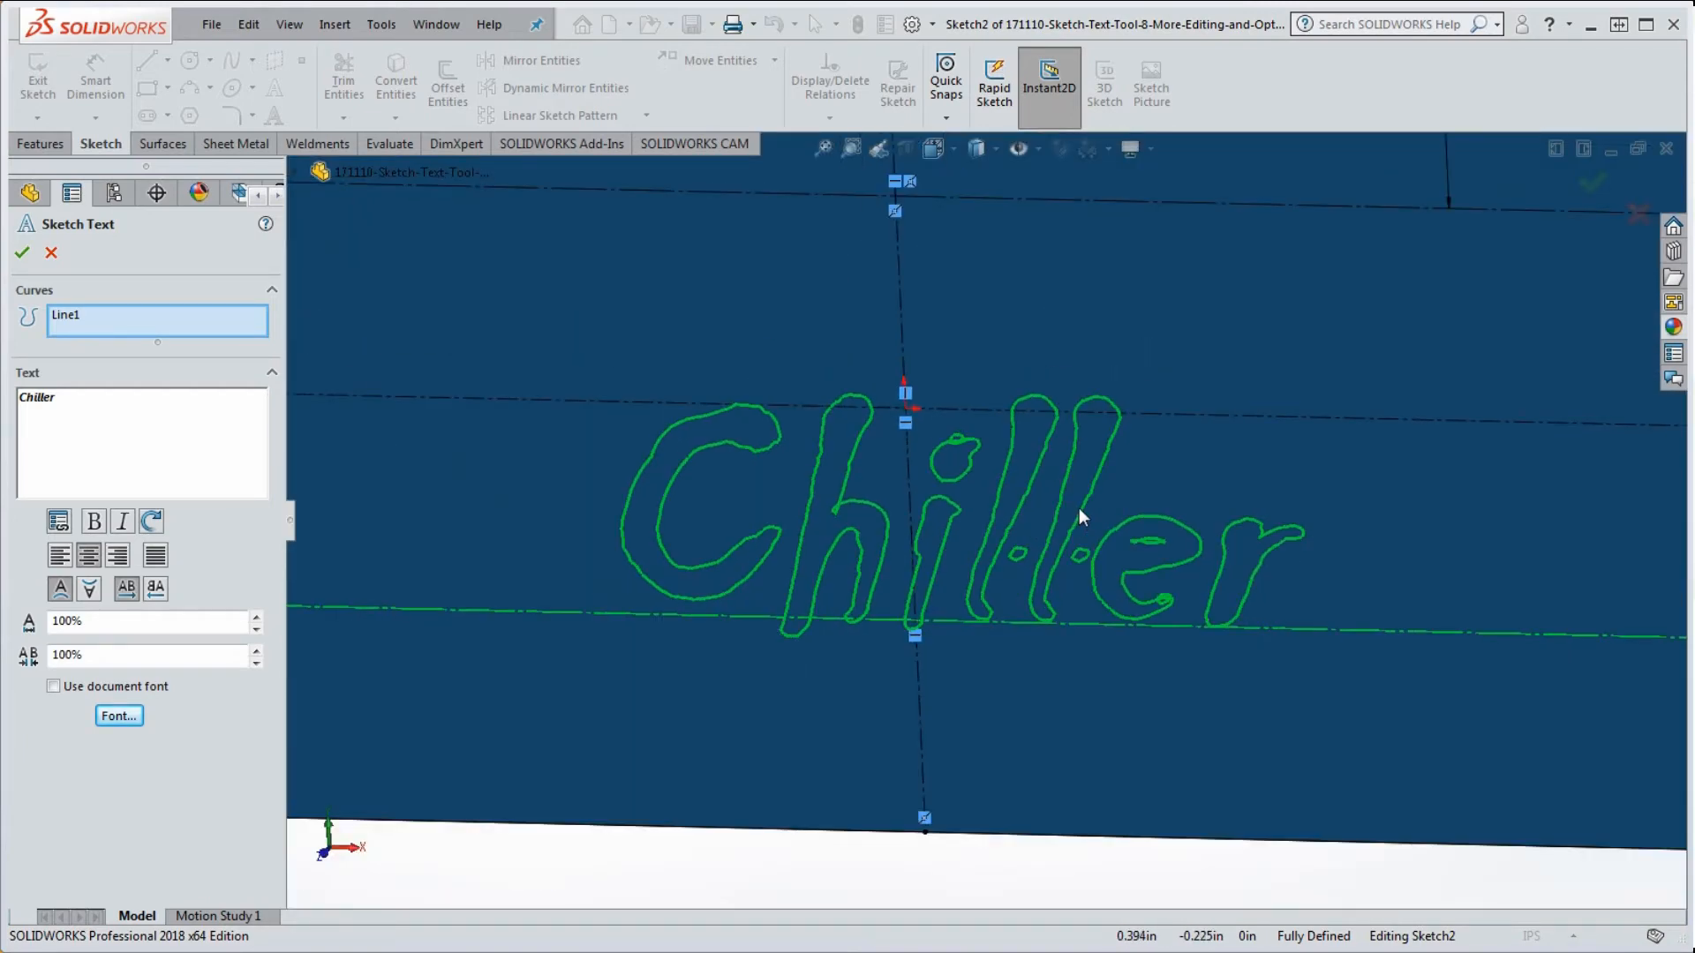
{"action": "scroll", "coordinate": [1079, 507], "scroll_direction": "down", "scroll_amount": 3}
{"action": "scroll", "coordinate": [1083, 512], "scroll_direction": "up", "scroll_amount": 5}
{"action": "scroll", "coordinate": [1082, 512], "scroll_direction": "up", "scroll_amount": 3}
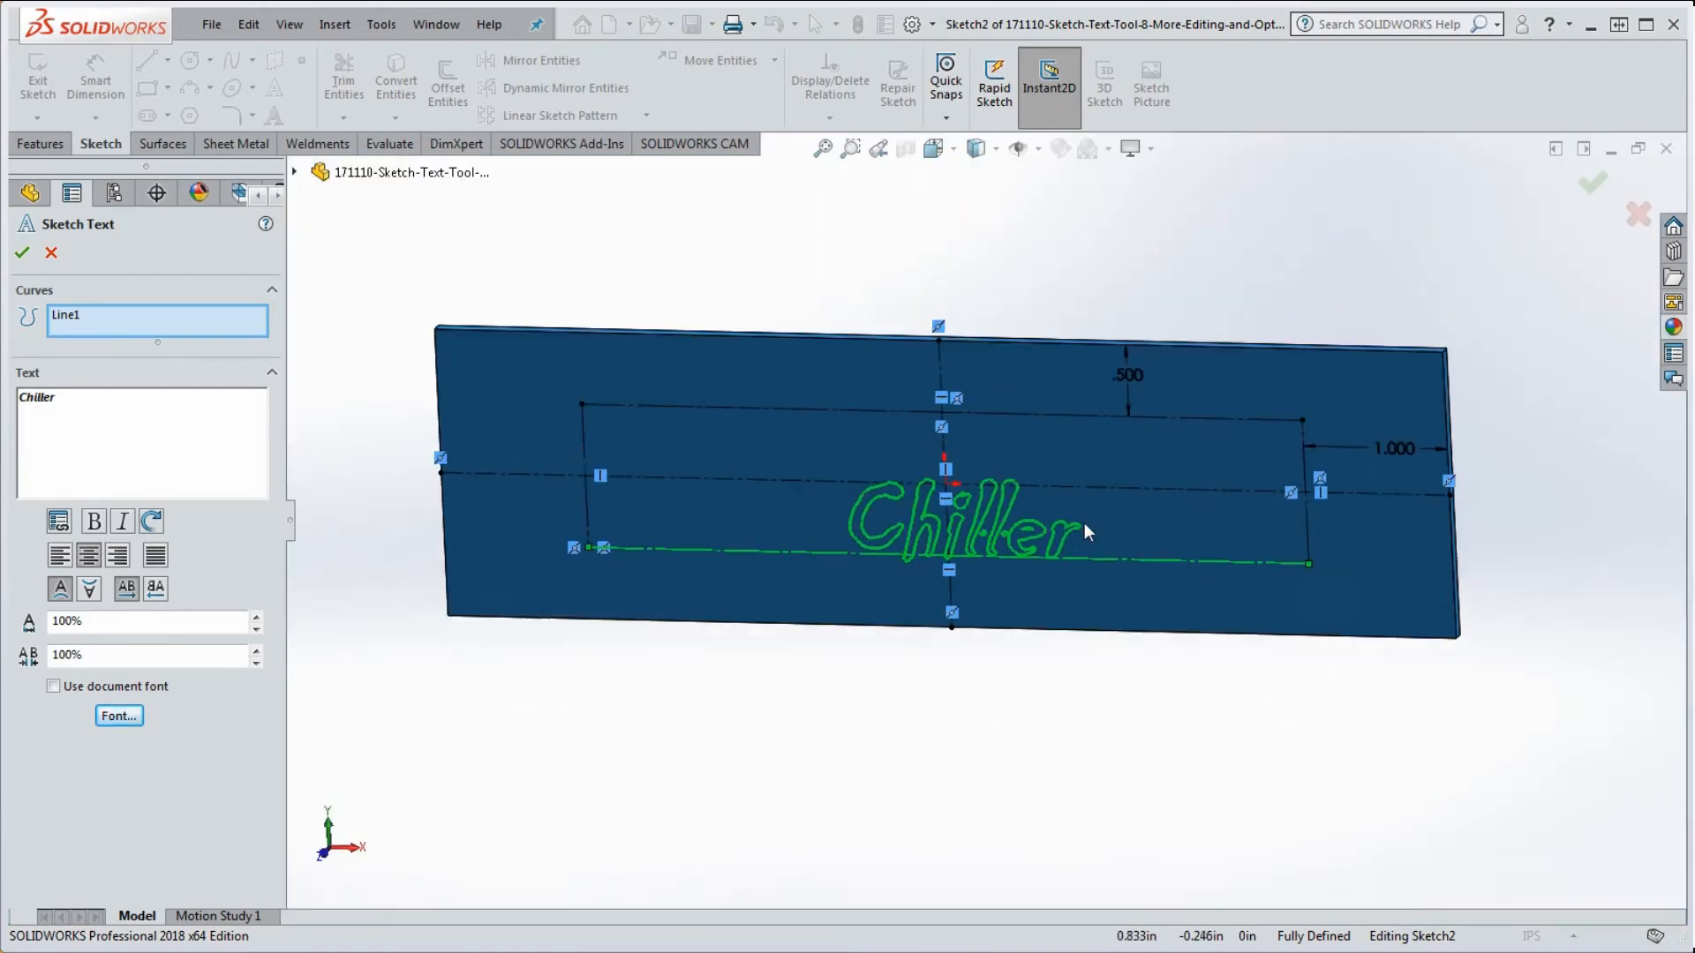
{"action": "scroll", "coordinate": [1057, 563], "scroll_direction": "down", "scroll_amount": 5}
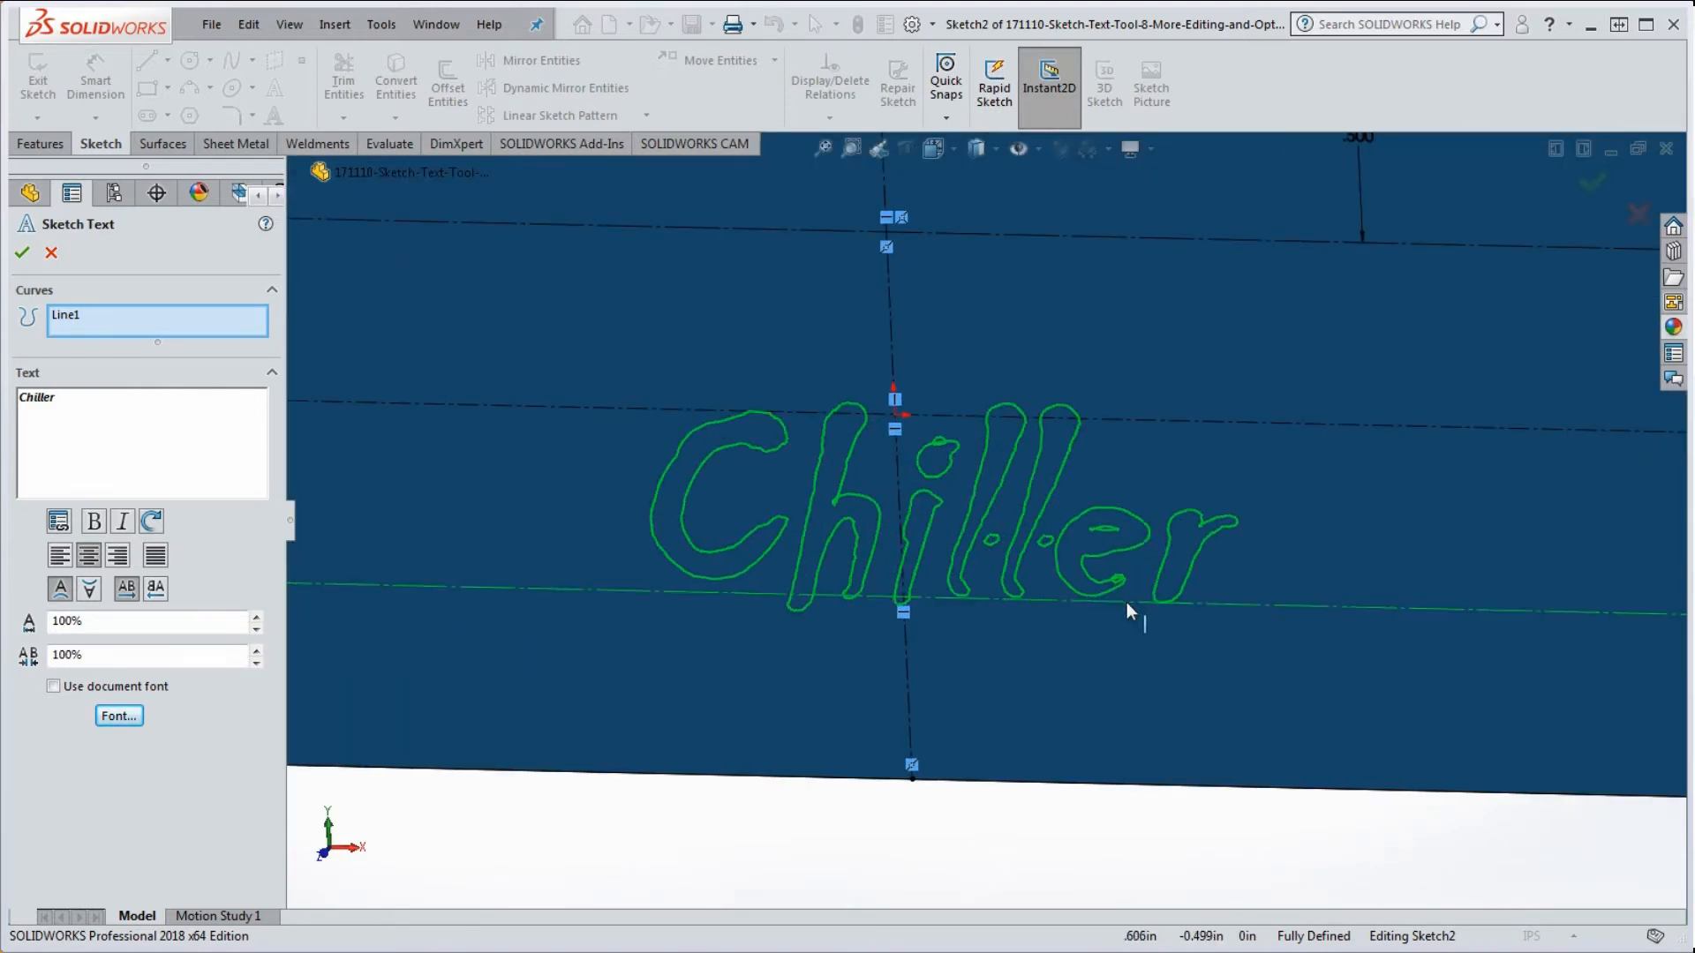
{"action": "scroll", "coordinate": [1123, 591], "scroll_direction": "down", "scroll_amount": 5}
{"action": "scroll", "coordinate": [996, 433], "scroll_direction": "down", "scroll_amount": 6}
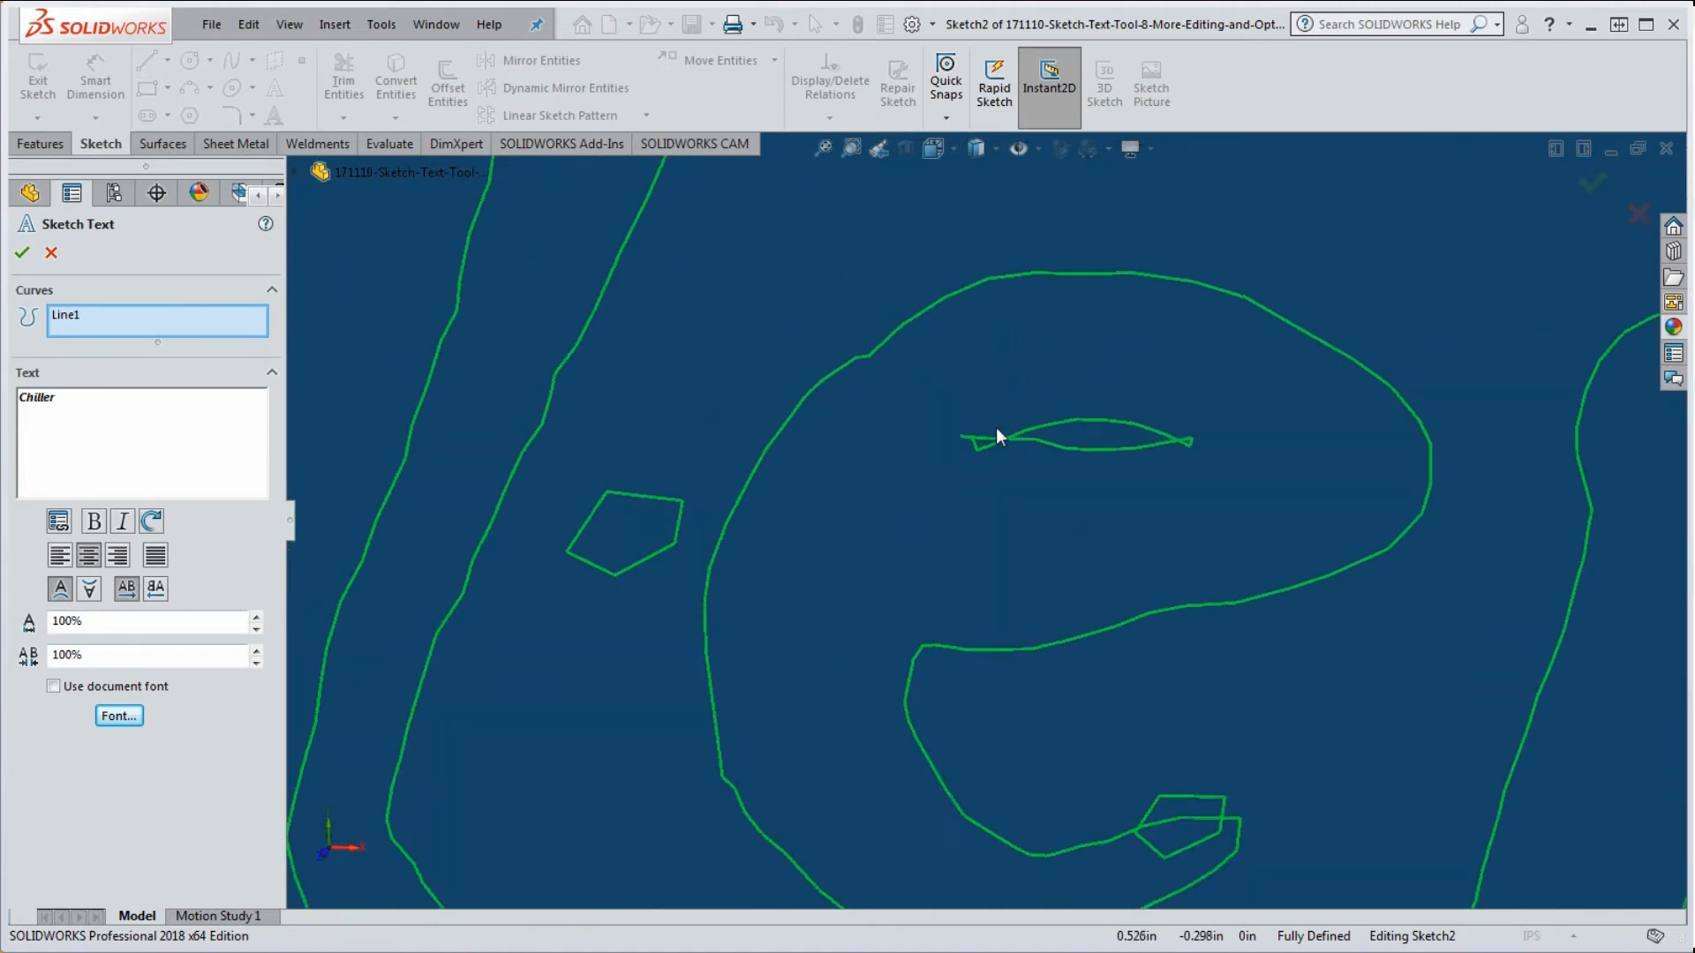
{"action": "scroll", "coordinate": [998, 468], "scroll_direction": "up", "scroll_amount": 4}
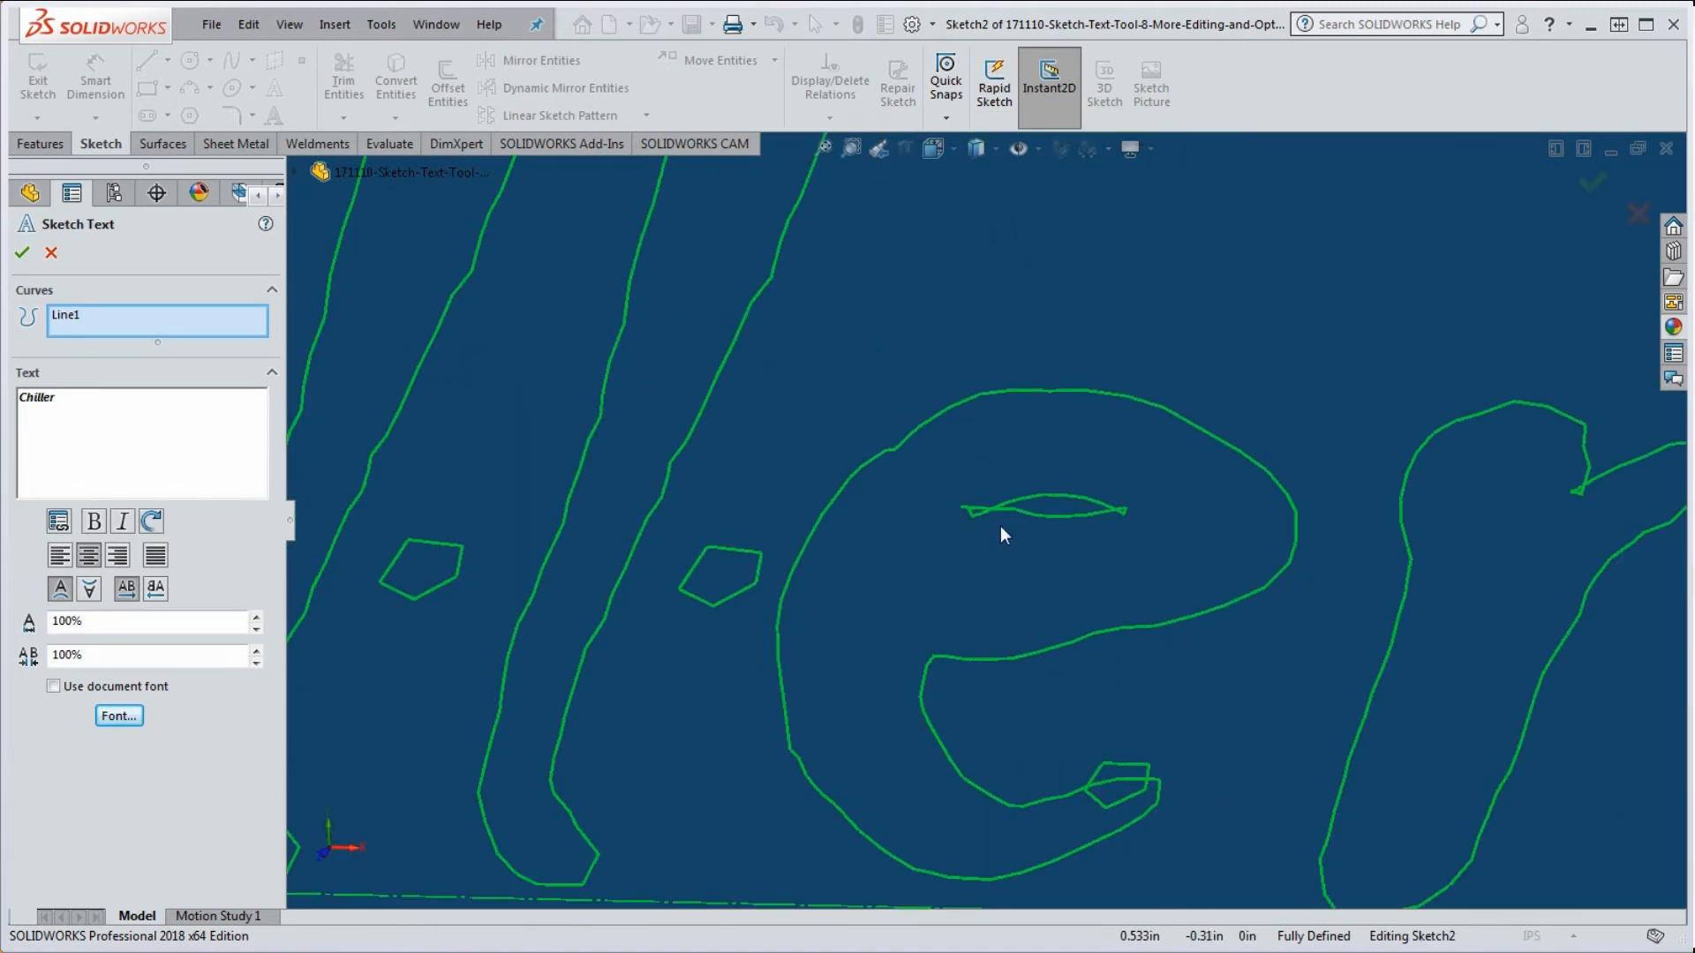
{"action": "scroll", "coordinate": [993, 520], "scroll_direction": "down", "scroll_amount": 3}
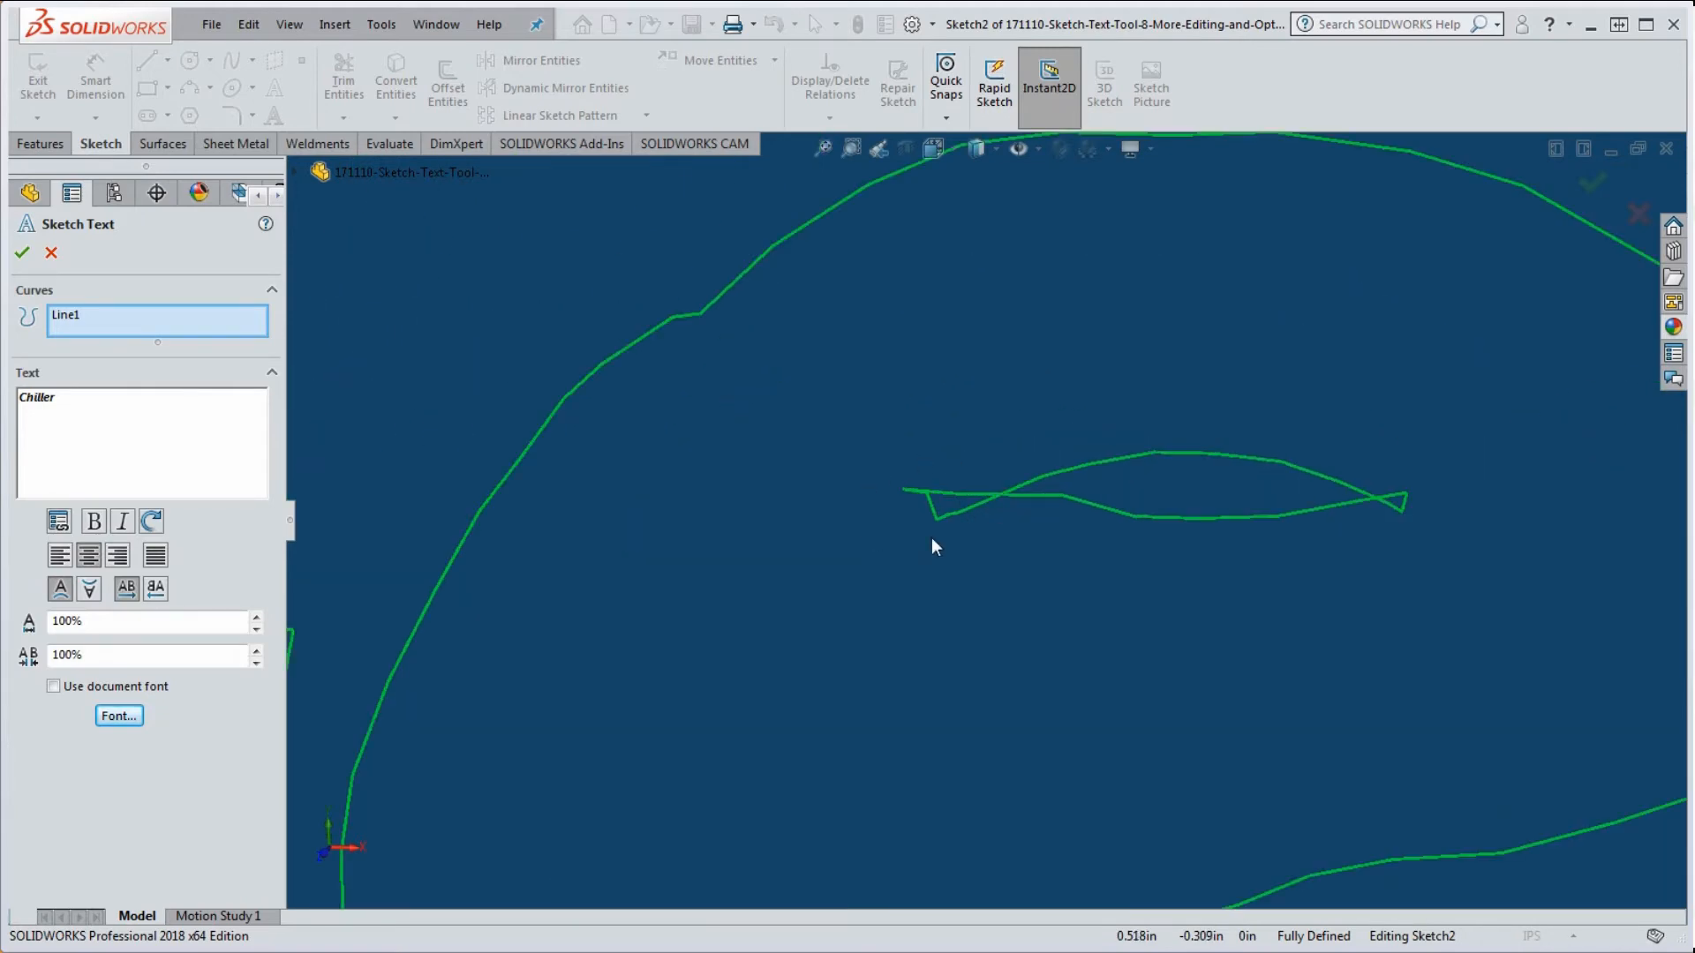
{"action": "scroll", "coordinate": [997, 476], "scroll_direction": "up", "scroll_amount": 4}
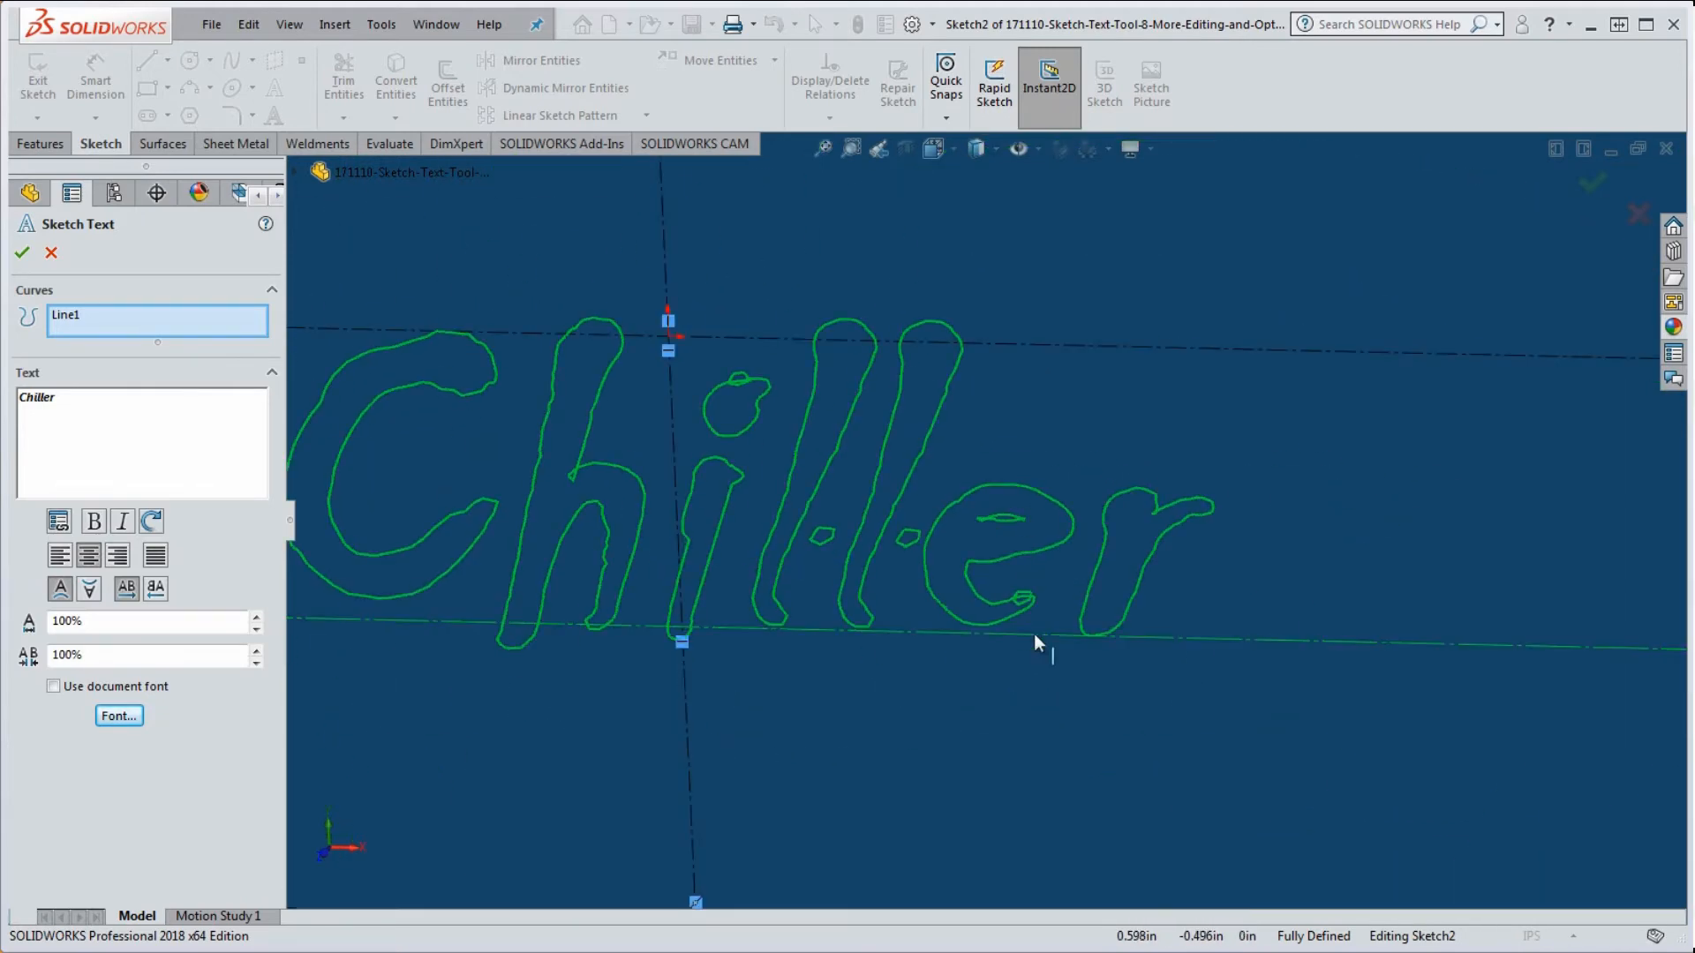
{"action": "scroll", "coordinate": [1037, 618], "scroll_direction": "down", "scroll_amount": 3}
{"action": "scroll", "coordinate": [1029, 552], "scroll_direction": "down", "scroll_amount": 1}
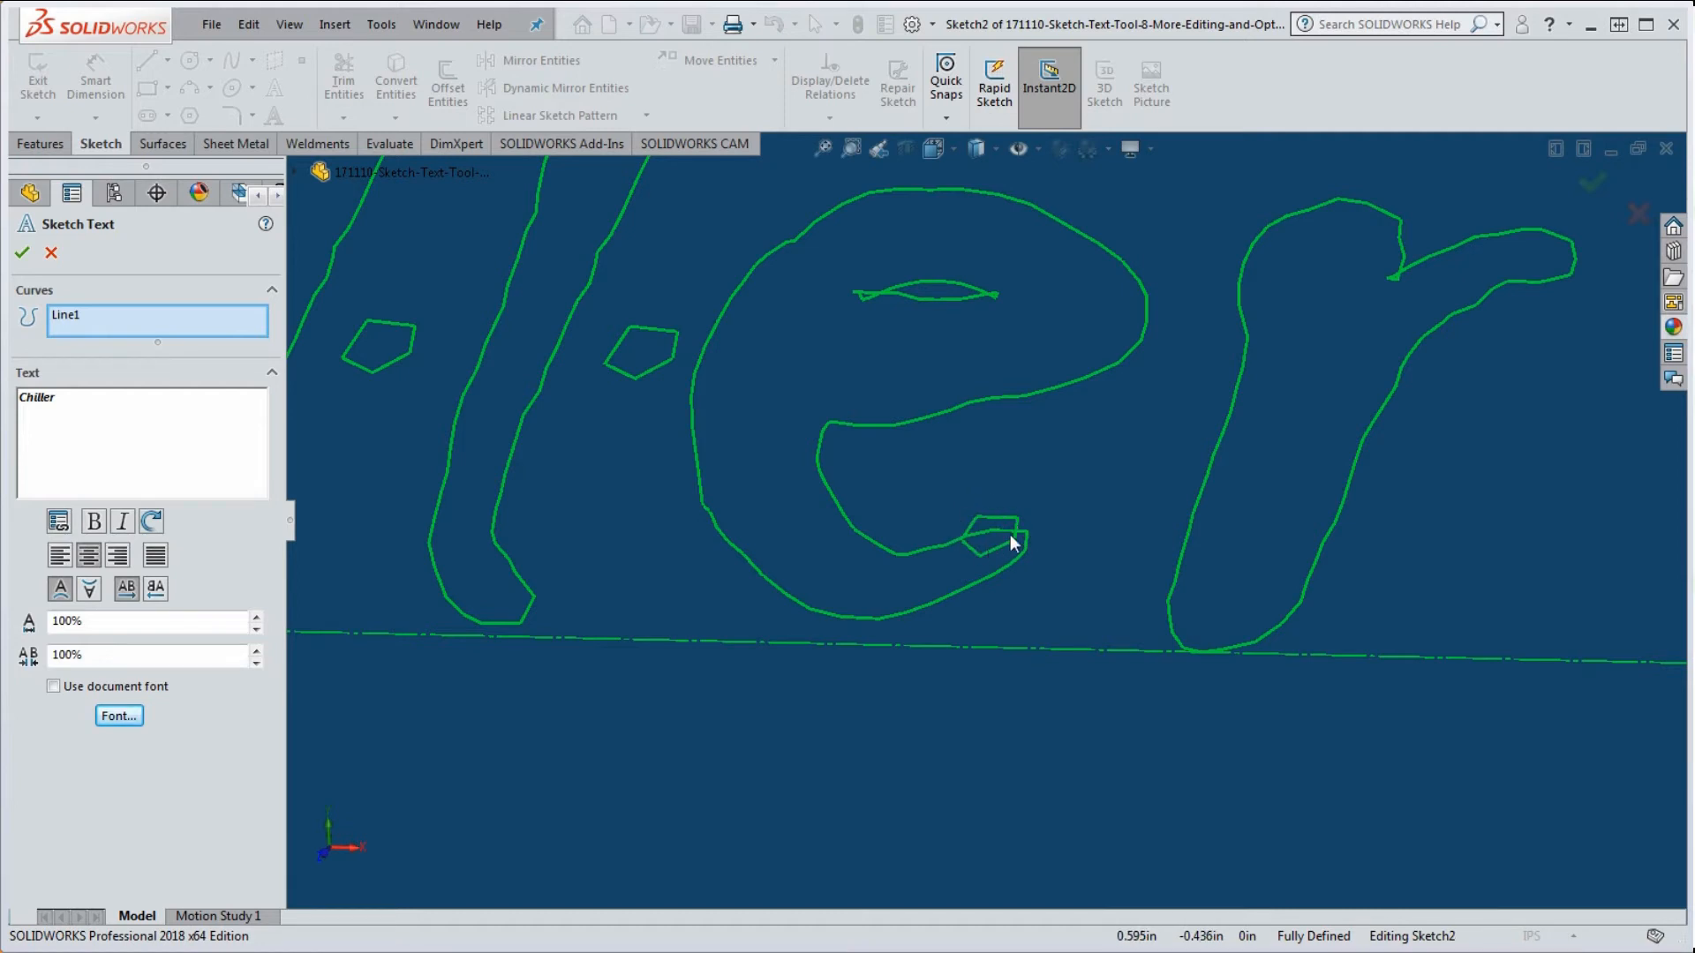
{"action": "scroll", "coordinate": [1045, 540], "scroll_direction": "up", "scroll_amount": 2}
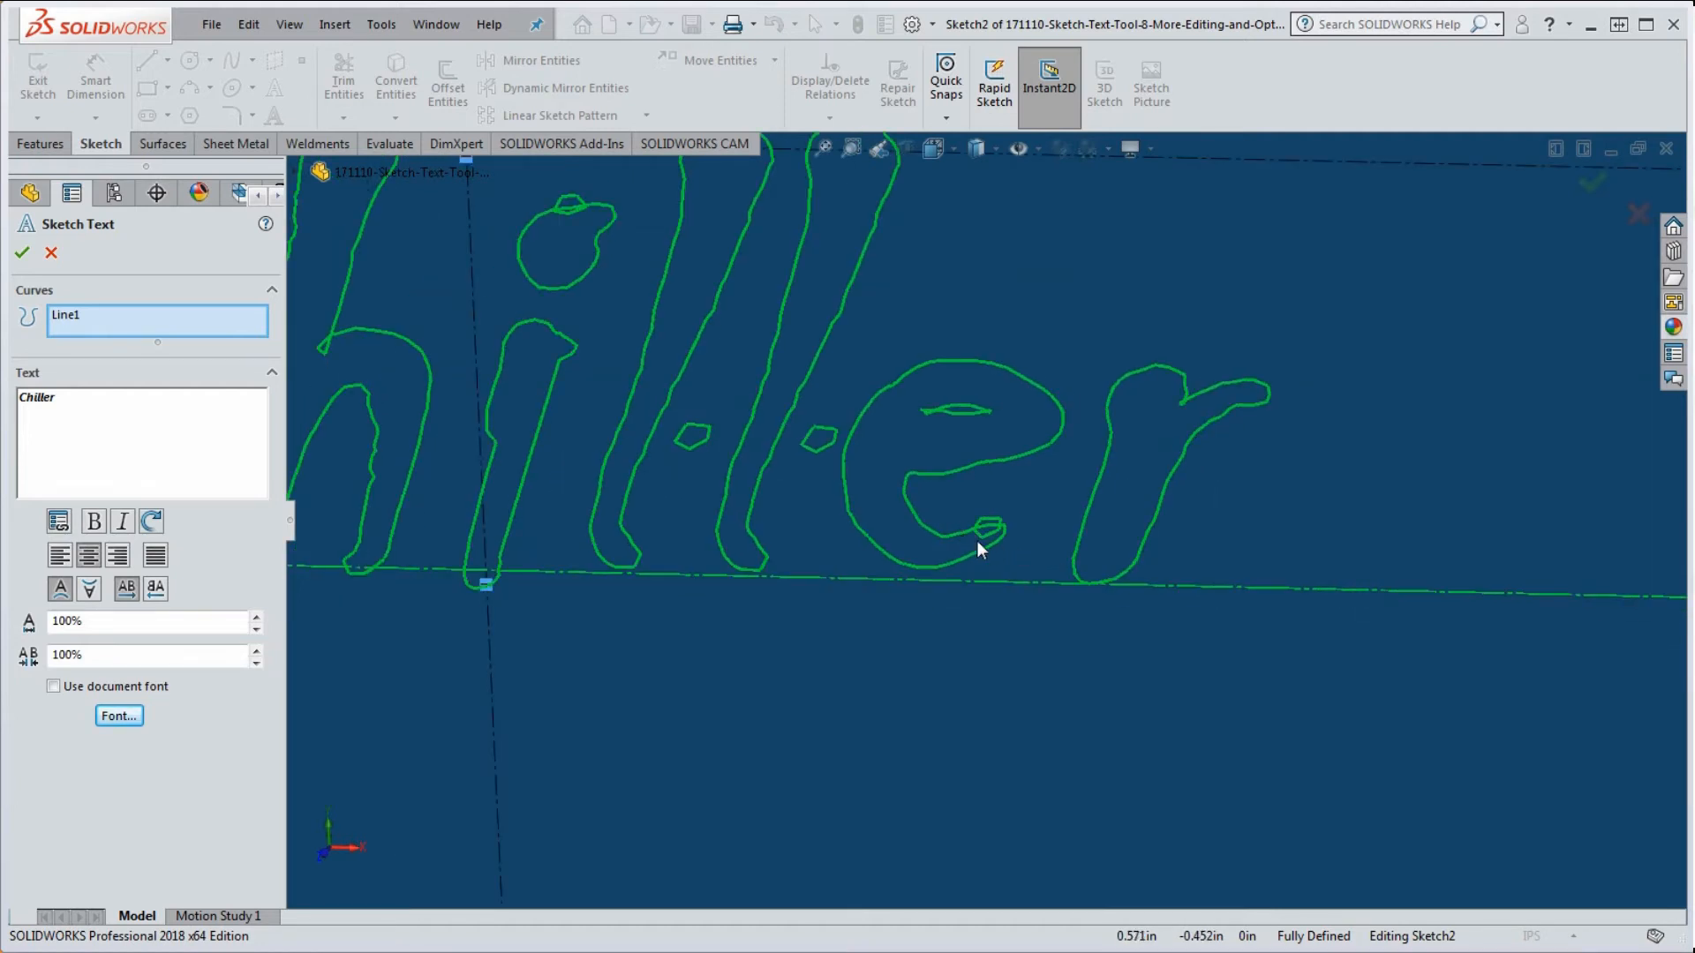
{"action": "scroll", "coordinate": [1035, 525], "scroll_direction": "up", "scroll_amount": 1}
{"action": "scroll", "coordinate": [844, 394], "scroll_direction": "down", "scroll_amount": 4}
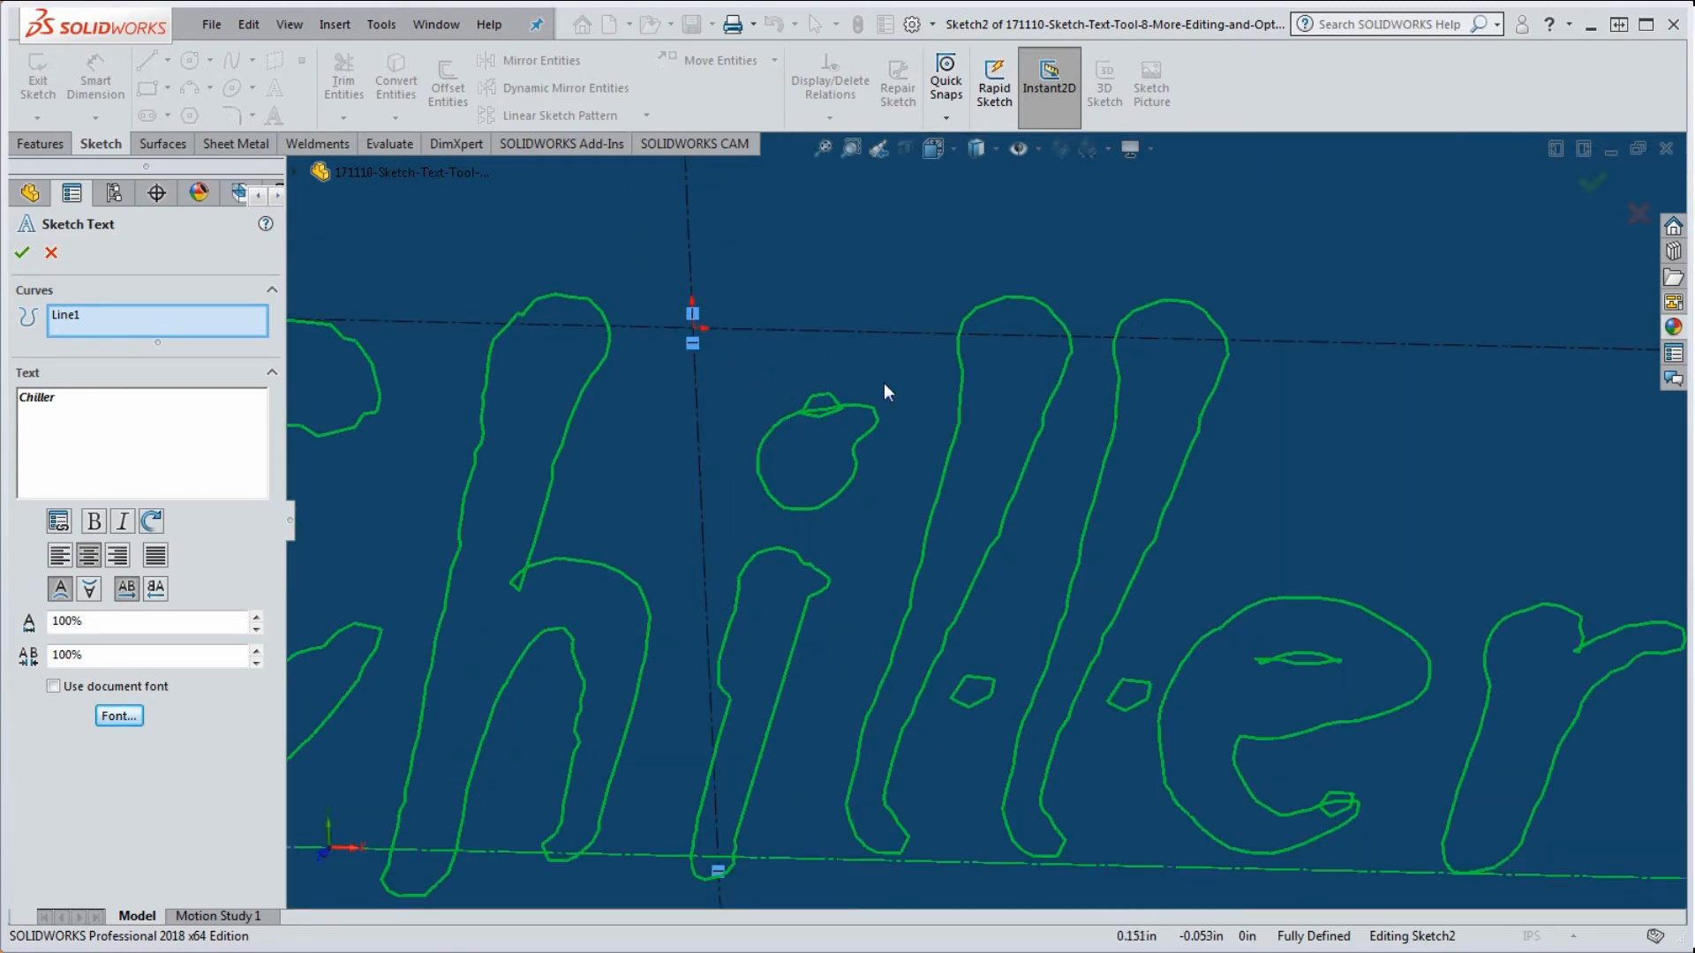
{"action": "scroll", "coordinate": [967, 378], "scroll_direction": "up", "scroll_amount": 4}
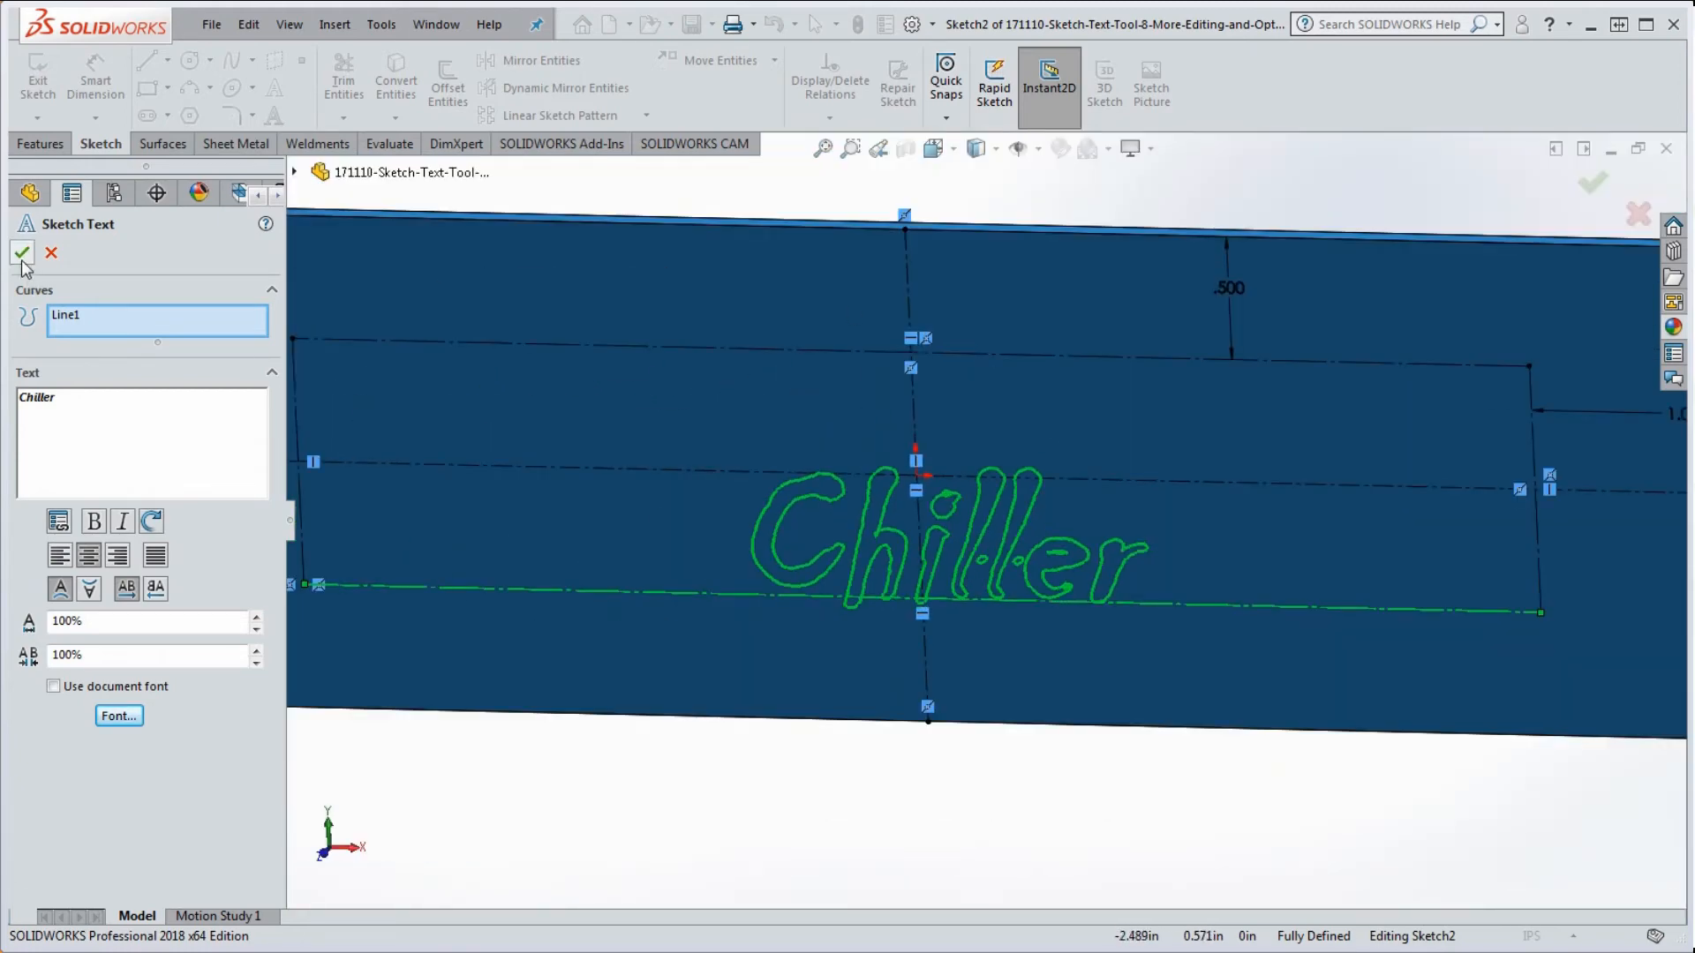
{"action": "left_click", "coordinate": [23, 253]}
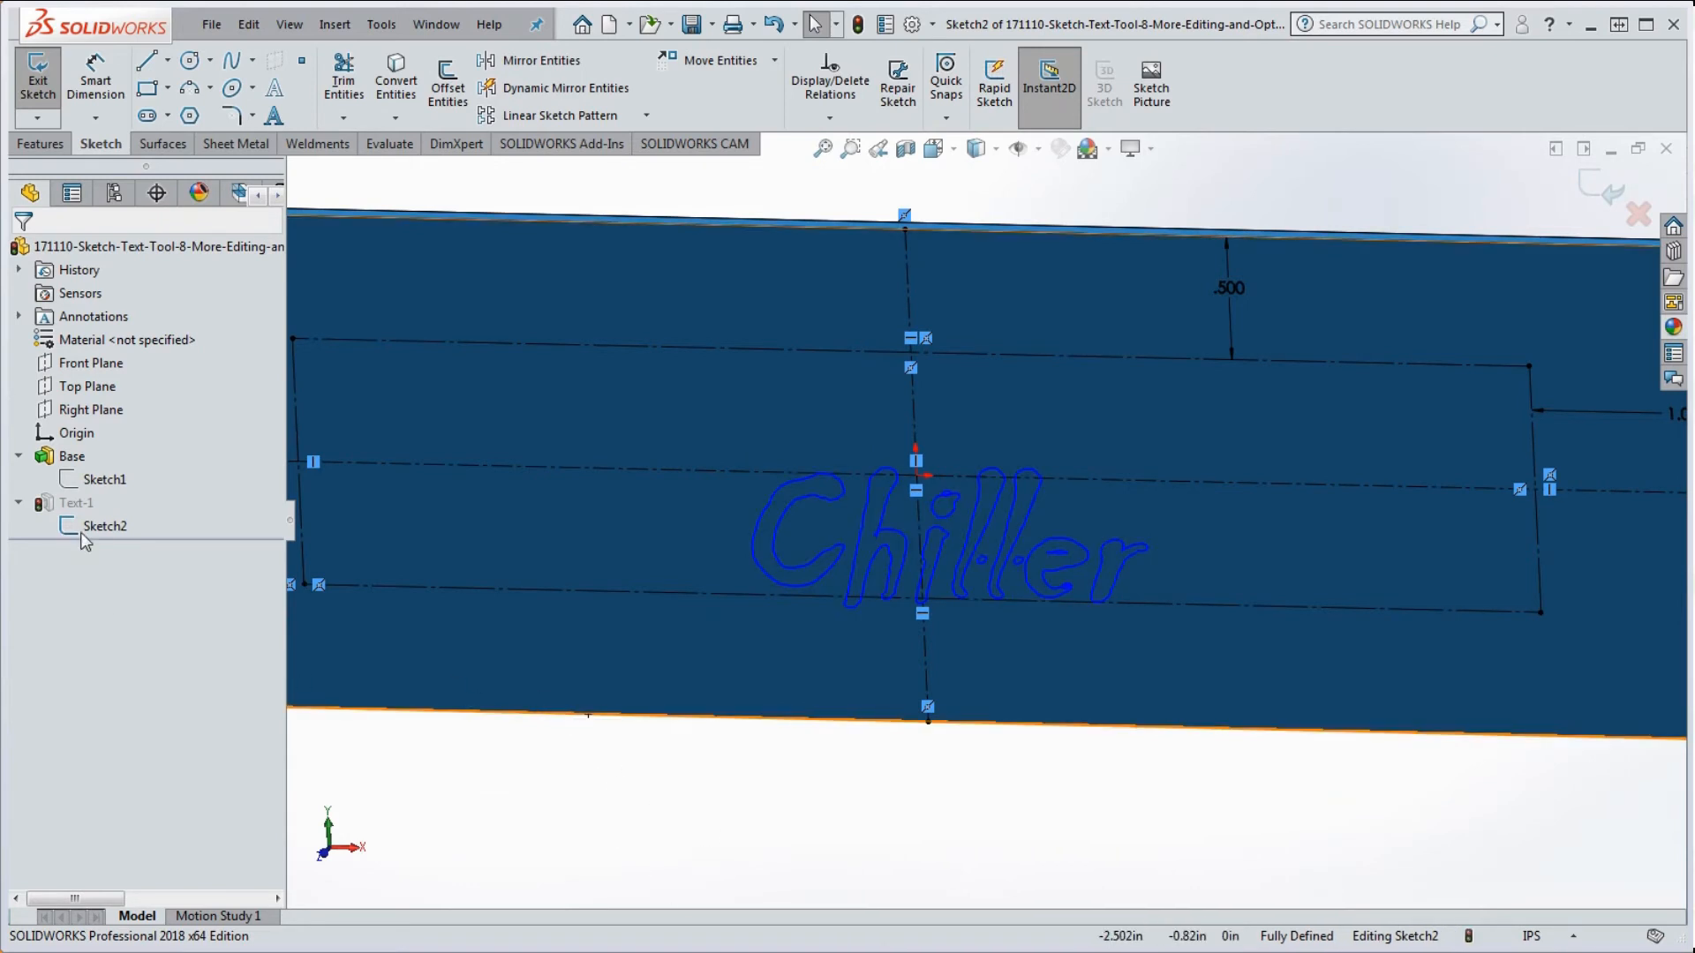
Step: Exit the sketch and rebuild anyway, leaving Text-1 in error
{"action": "left_click", "coordinate": [861, 22]}
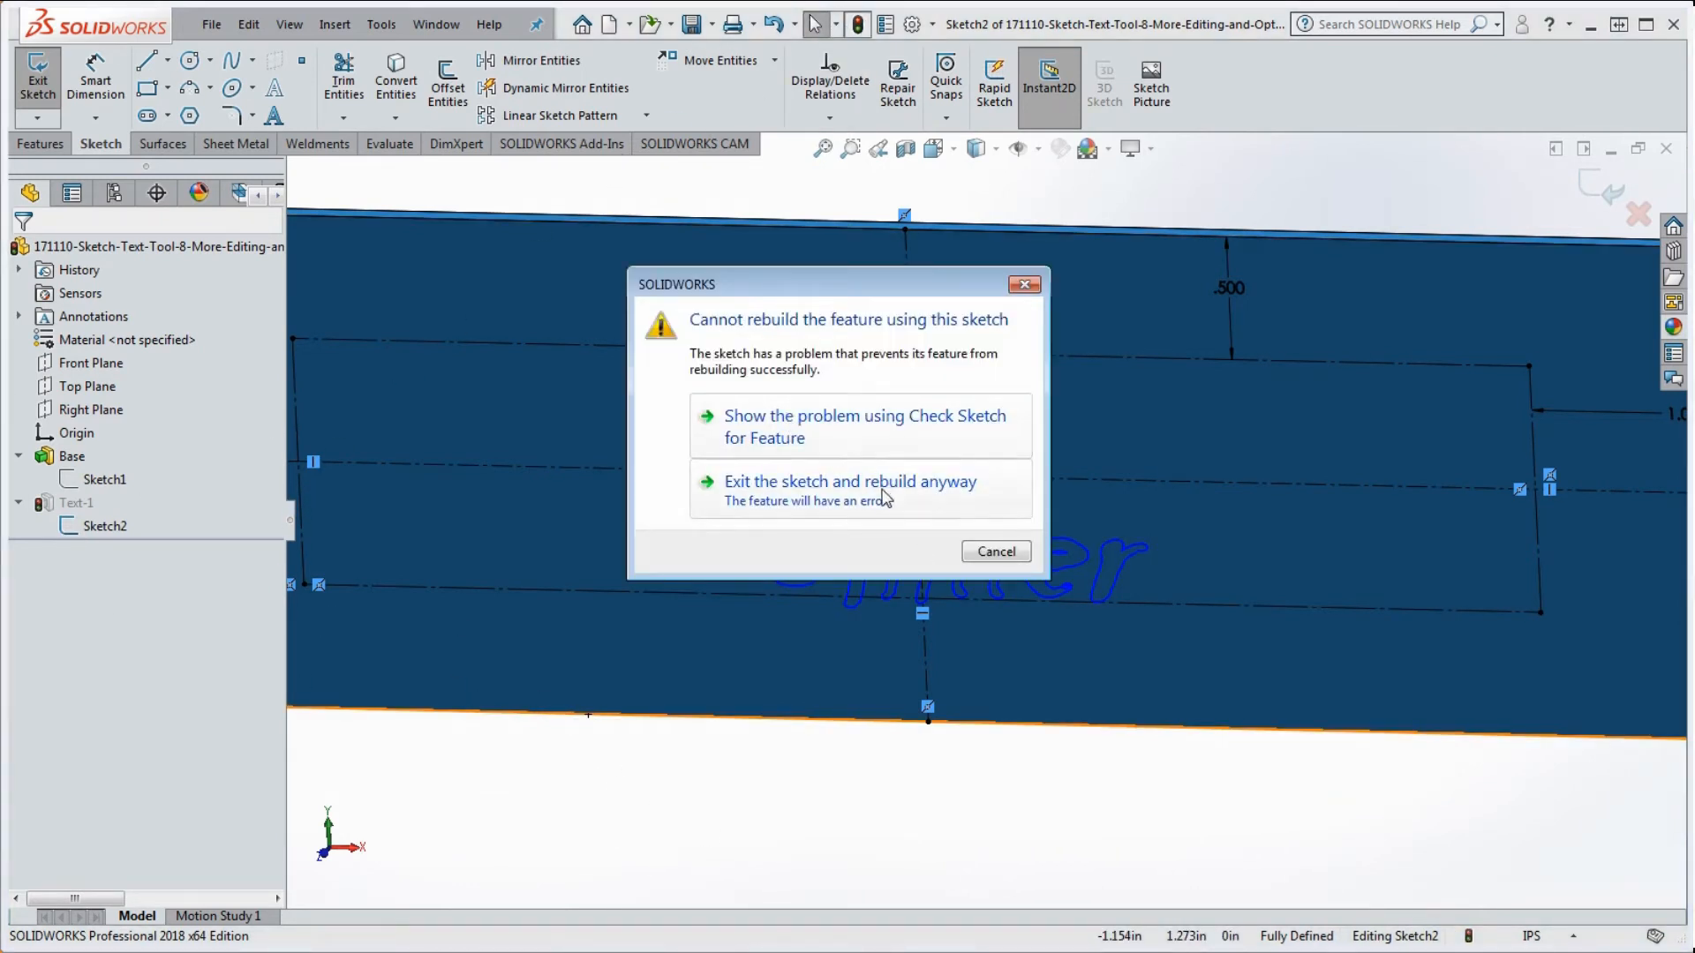
{"action": "left_click", "coordinate": [799, 490]}
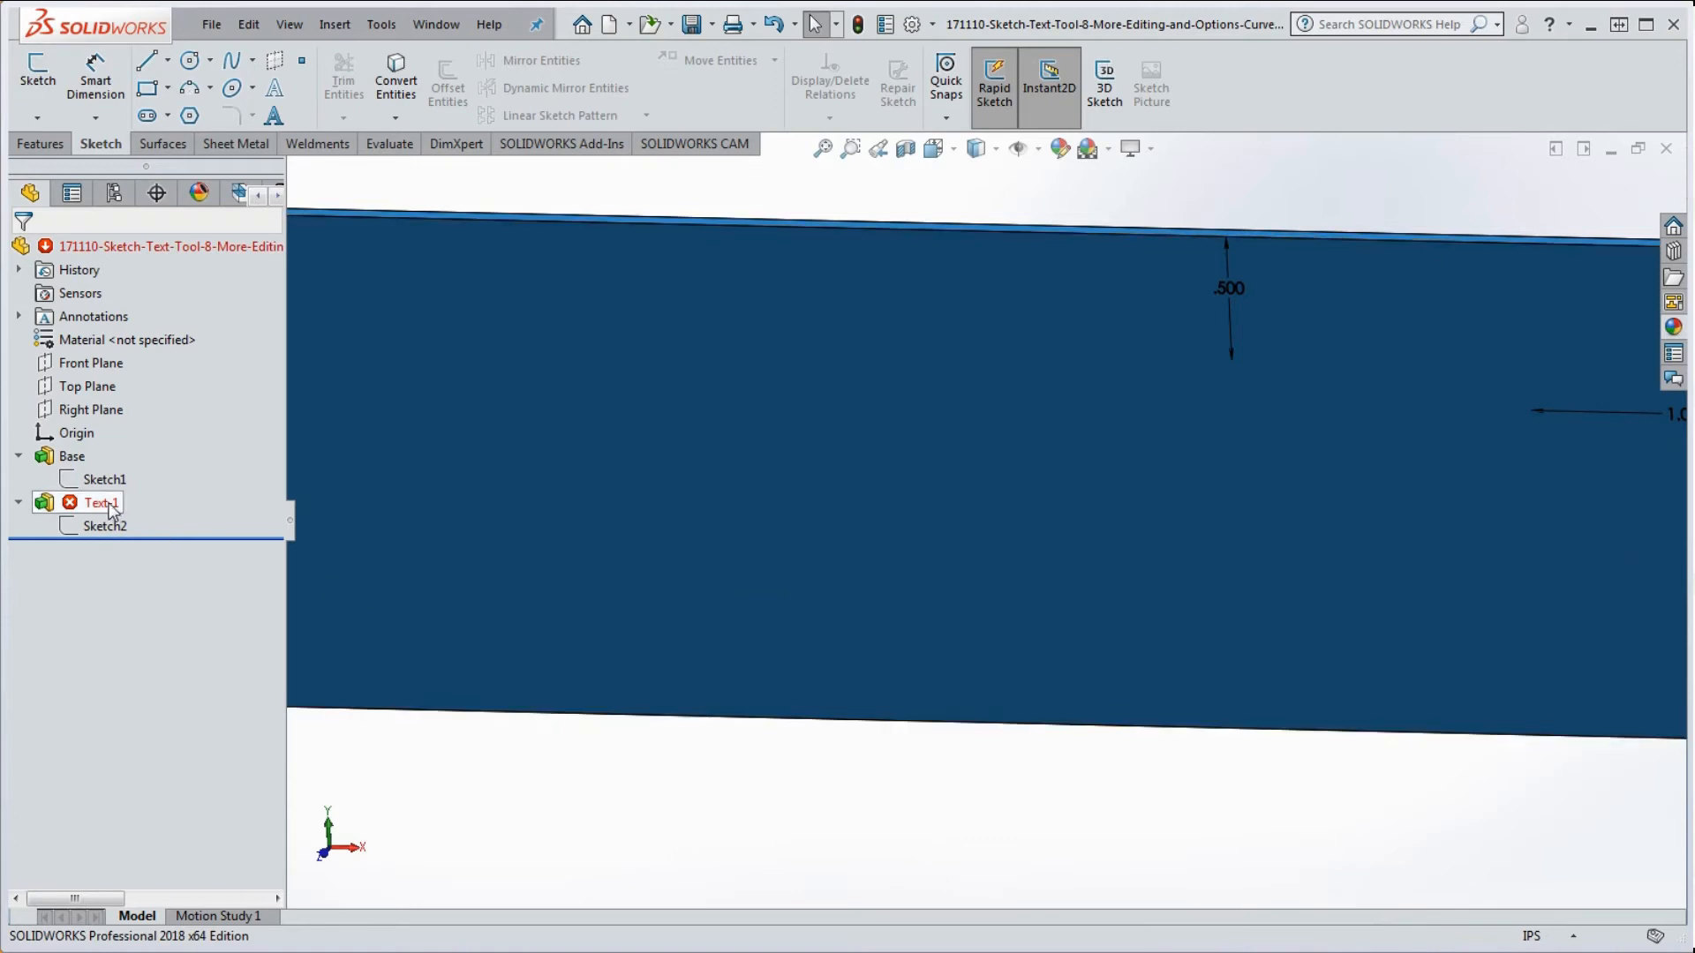
{"action": "right_click", "coordinate": [110, 505]}
{"action": "left_click", "coordinate": [365, 732]}
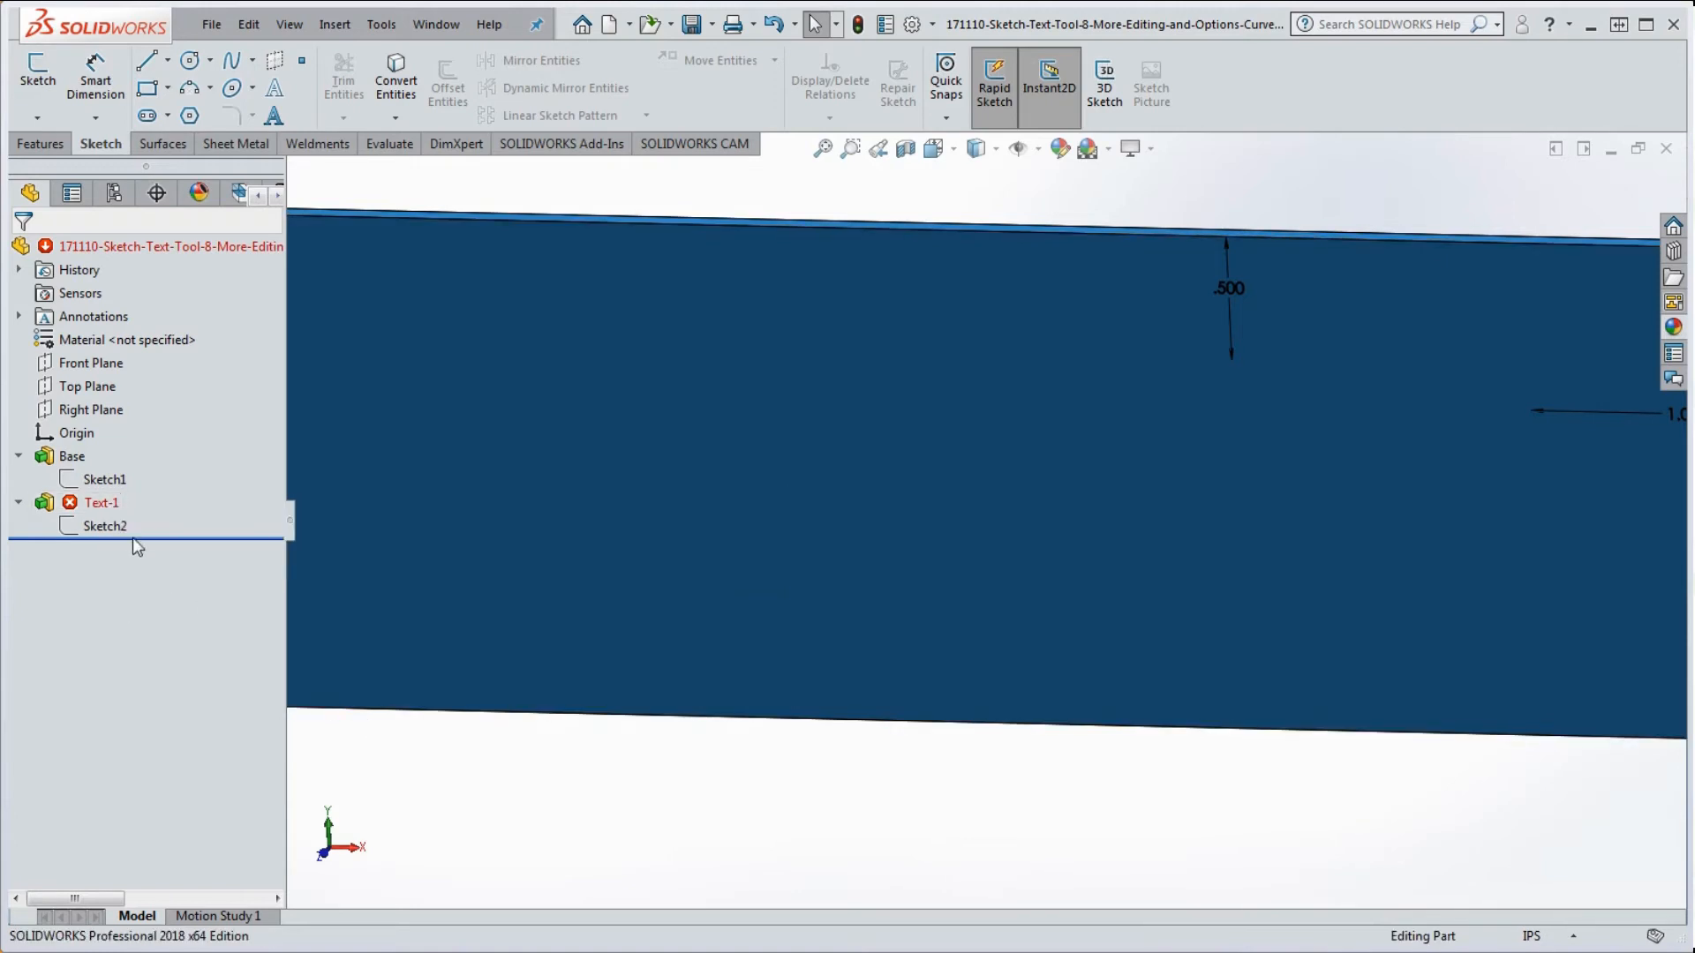
Step: Read Text-1's intersecting-contours error, then bring up Sketch2's options
{"action": "right_click", "coordinate": [92, 508]}
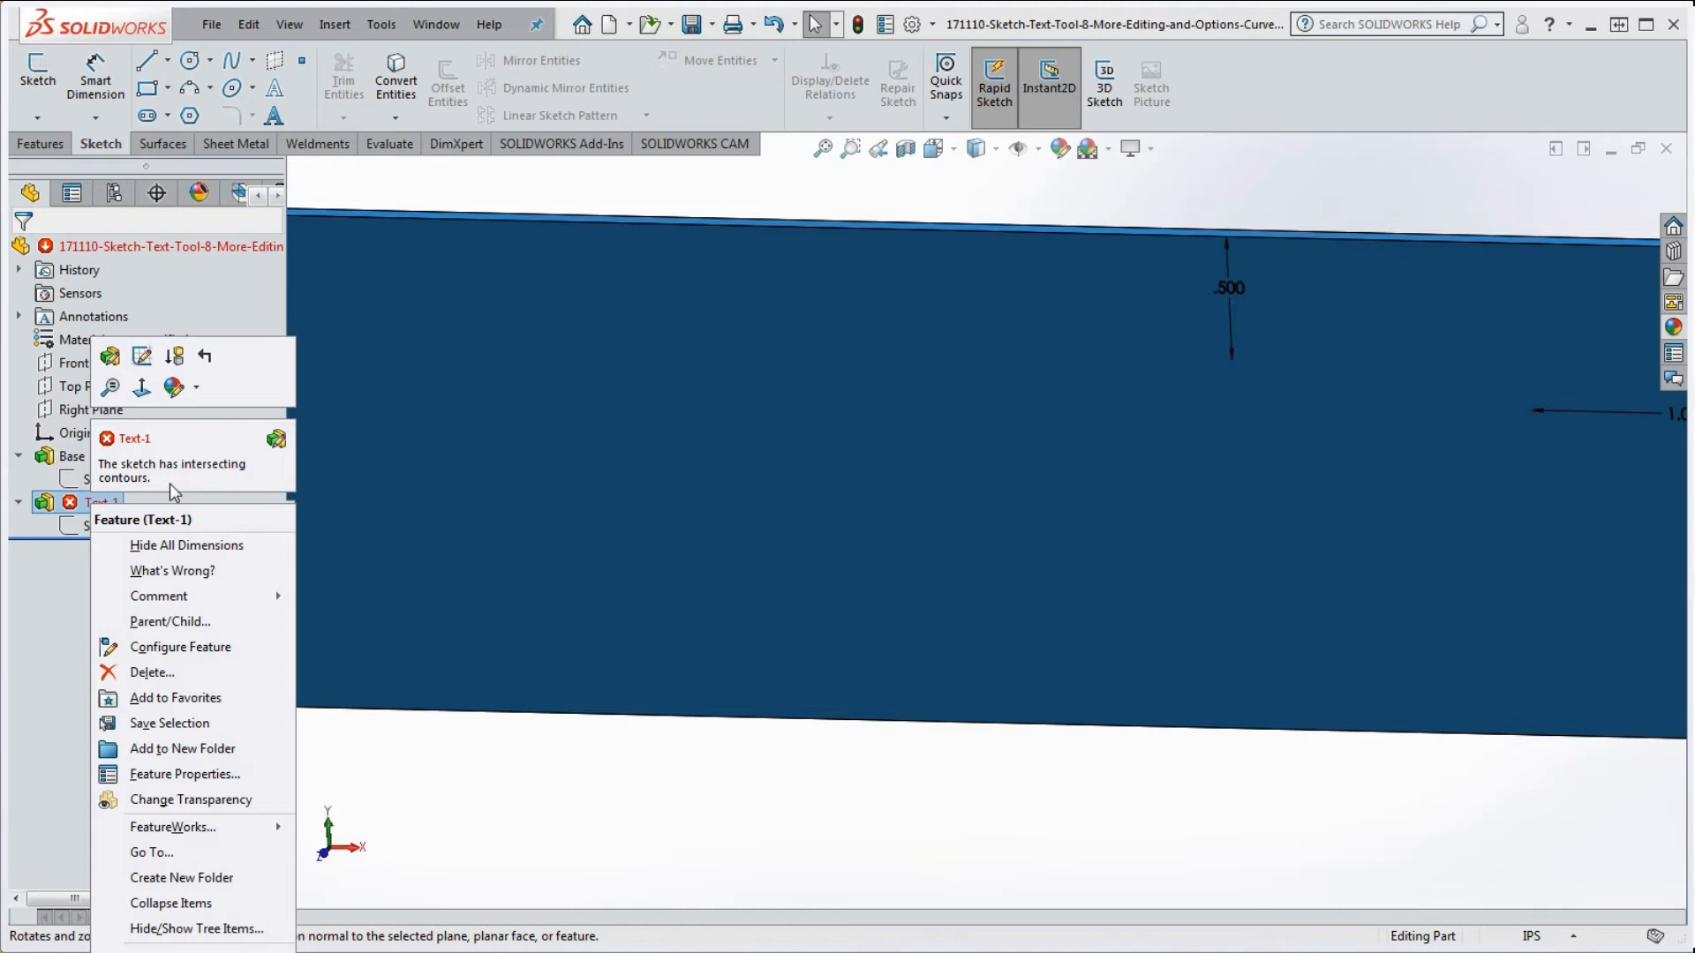
{"action": "left_click", "coordinate": [469, 757]}
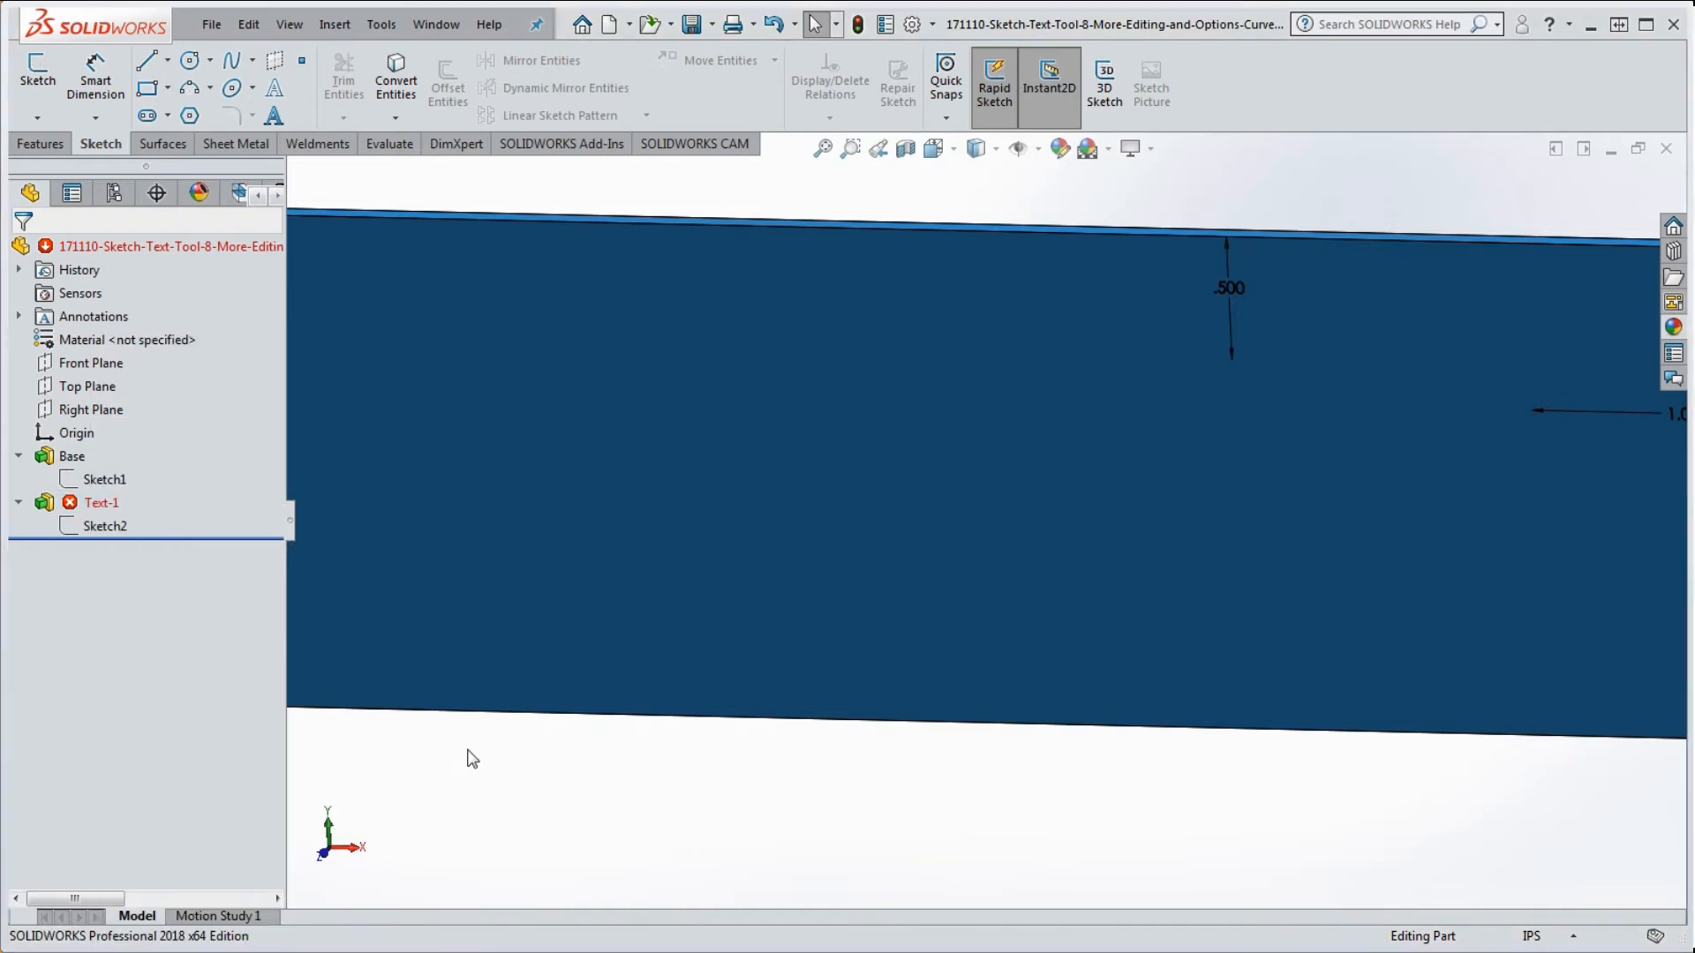
{"action": "left_click", "coordinate": [103, 526]}
{"action": "right_click", "coordinate": [103, 530]}
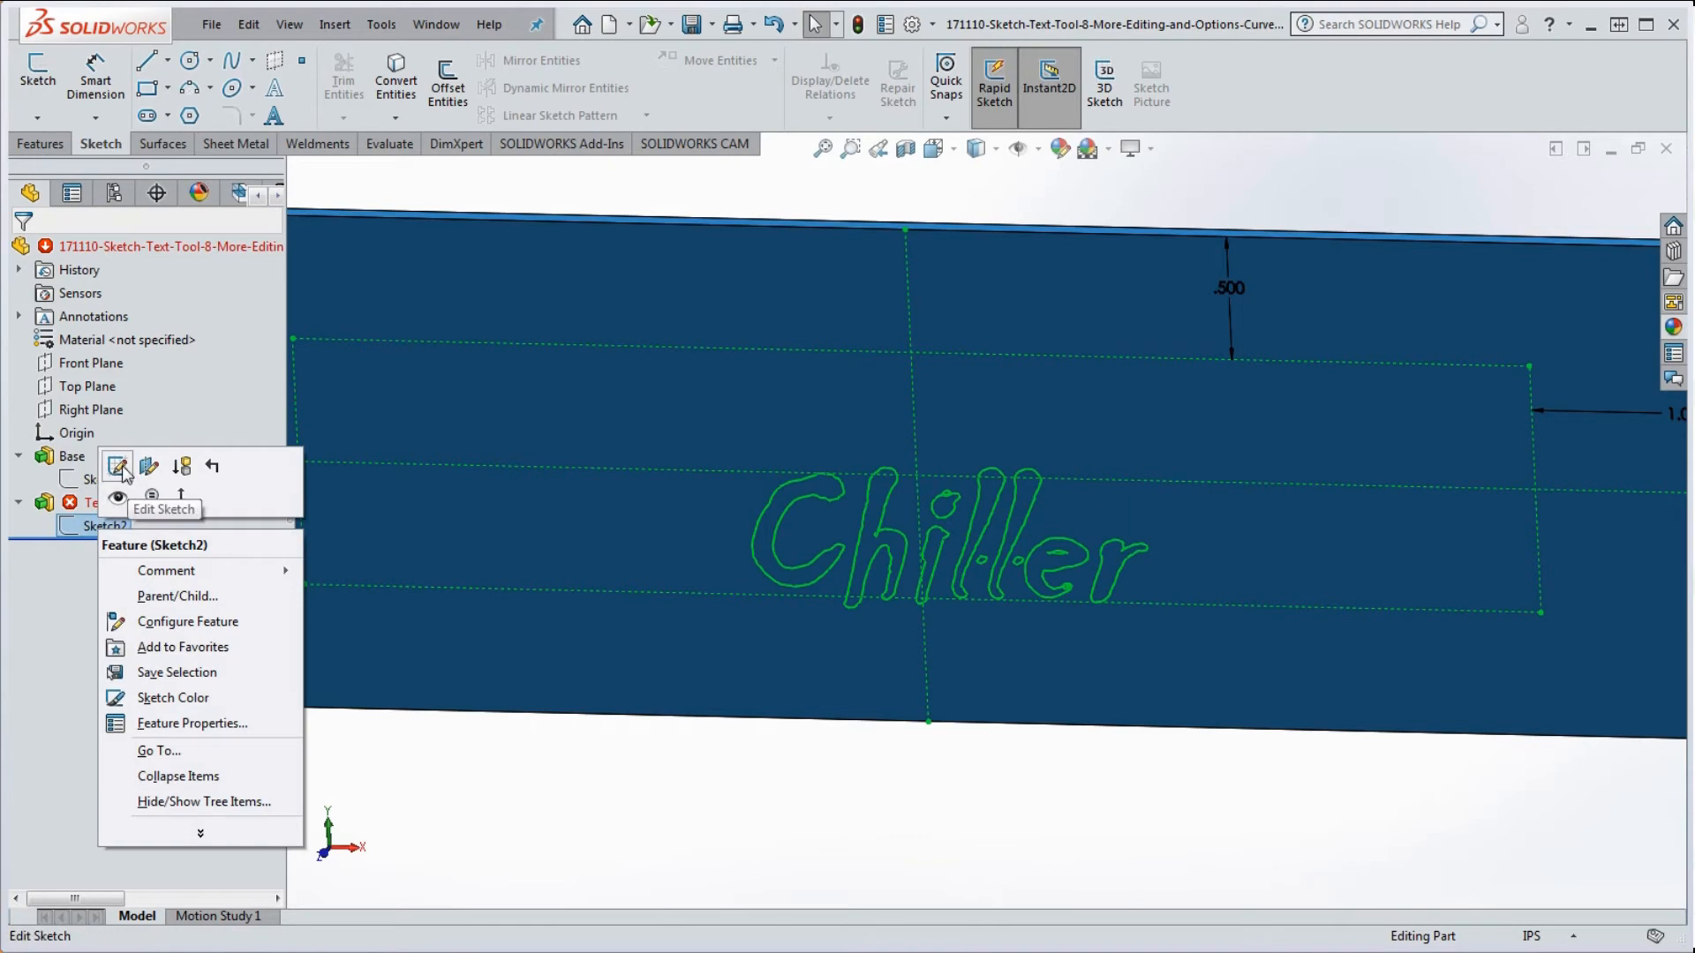
Step: Edit Sketch2 again and open the Chiller text's Sketch Text settings
{"action": "left_click", "coordinate": [118, 465]}
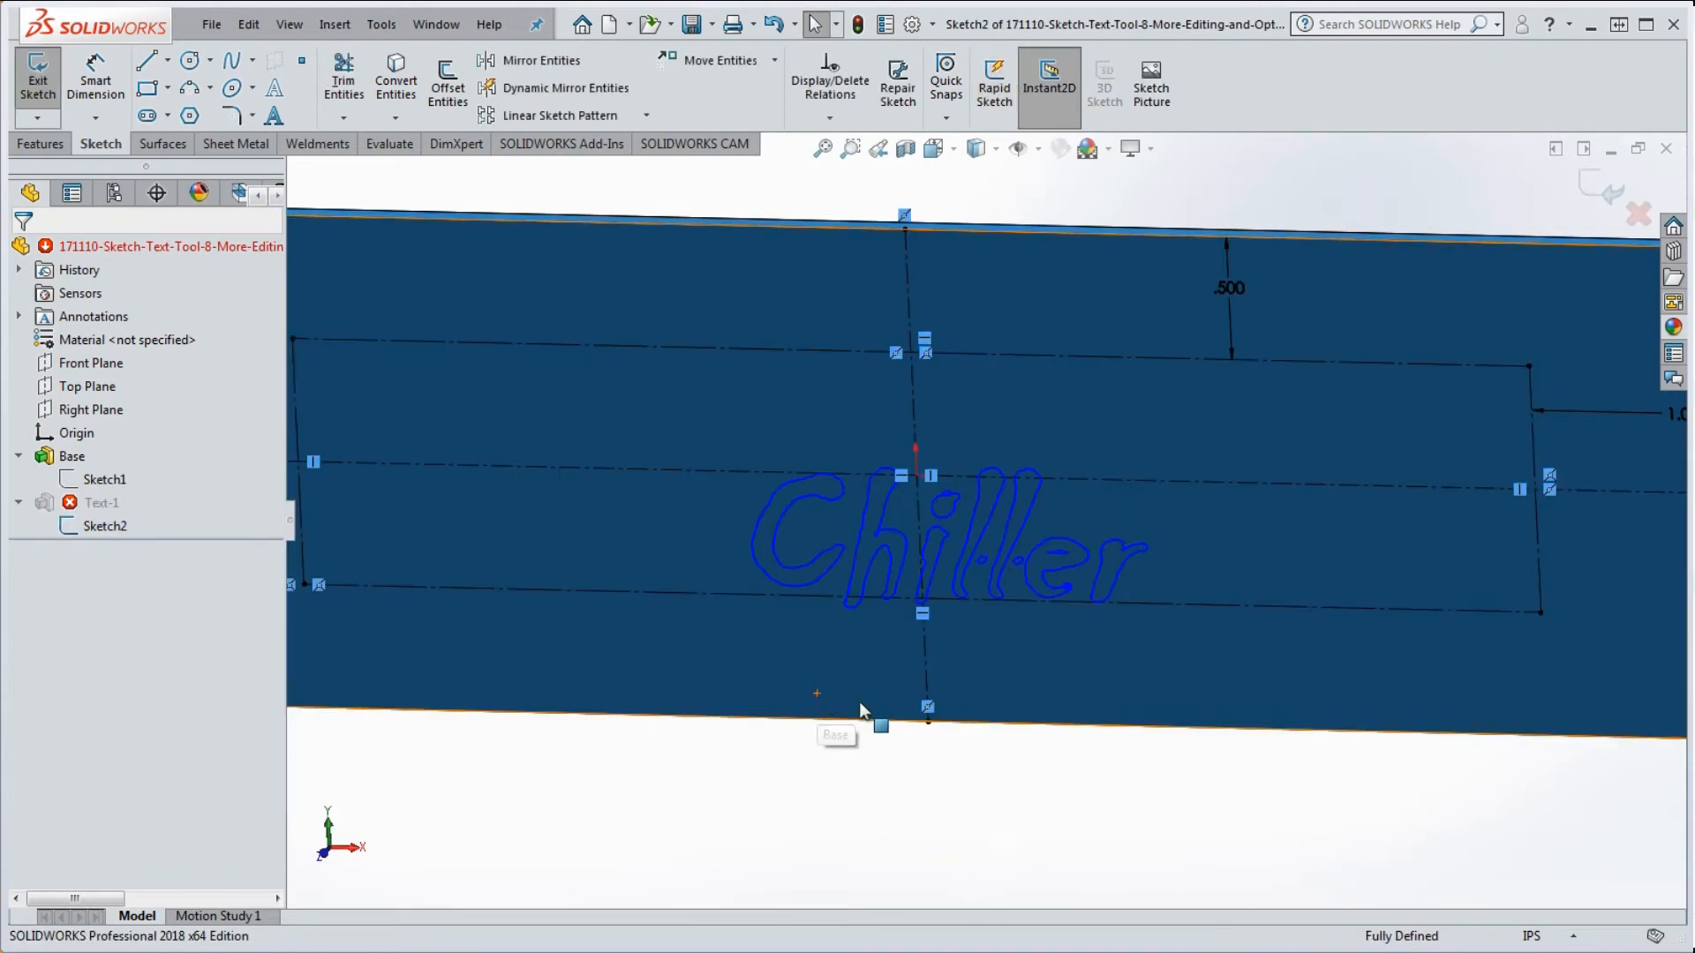
{"action": "scroll", "coordinate": [950, 560], "scroll_direction": "down", "scroll_amount": 2}
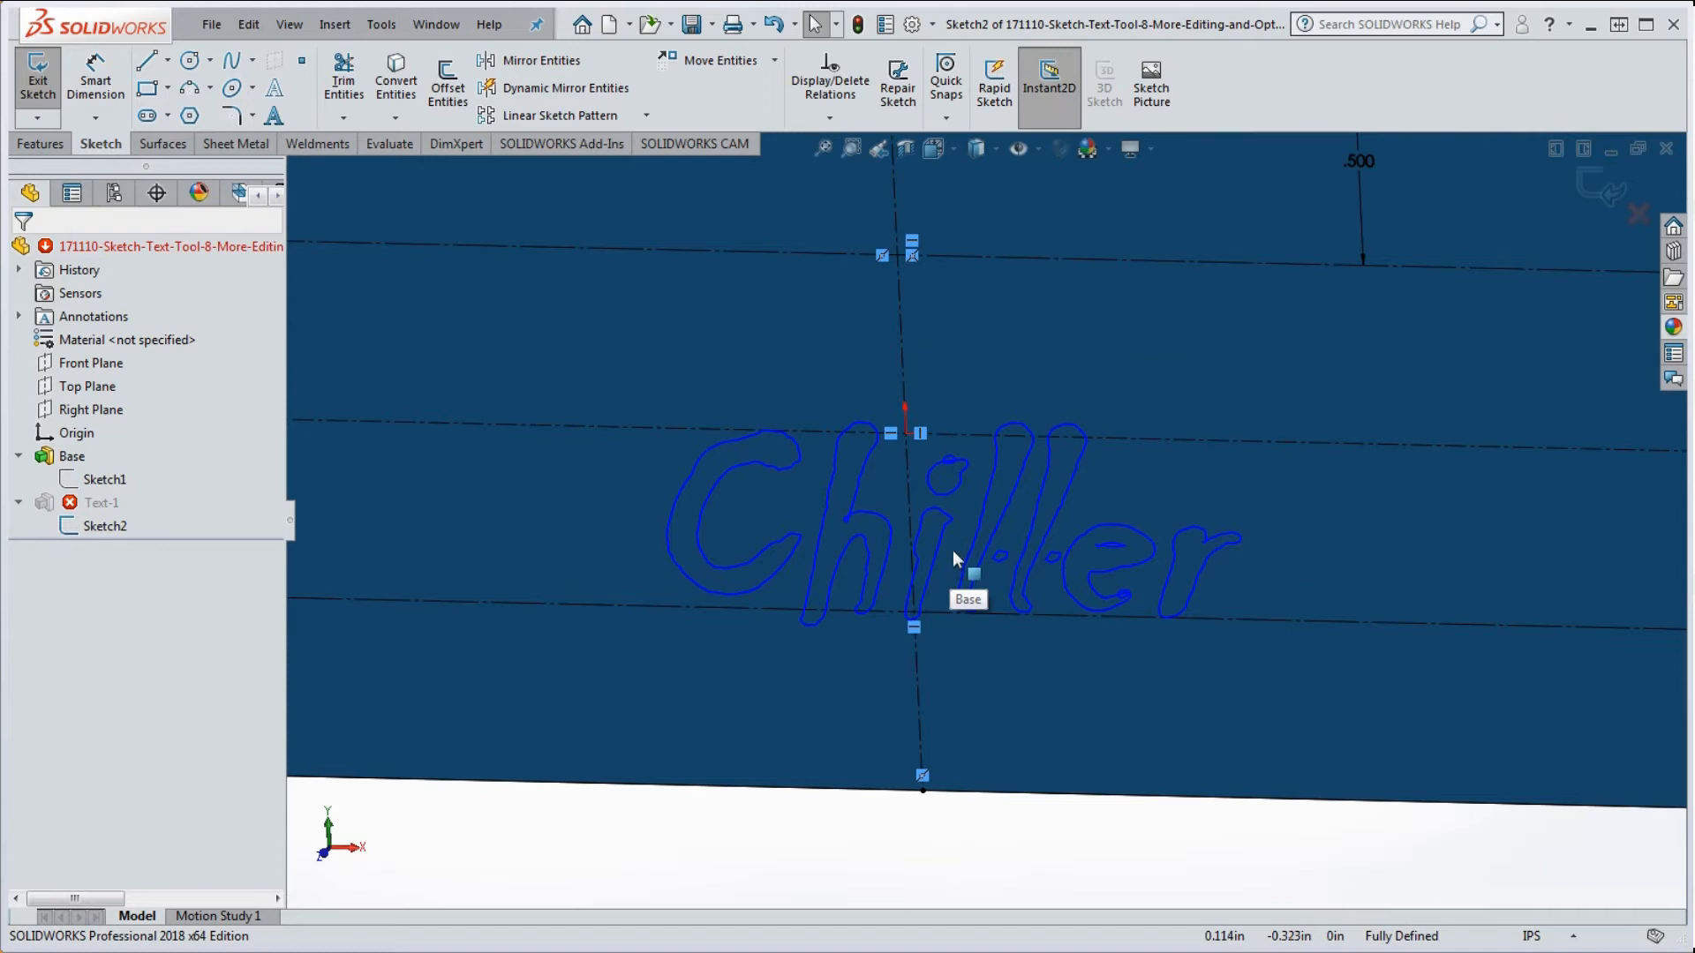
{"action": "scroll", "coordinate": [998, 498], "scroll_direction": "down", "scroll_amount": 3}
{"action": "scroll", "coordinate": [992, 441], "scroll_direction": "up", "scroll_amount": 8}
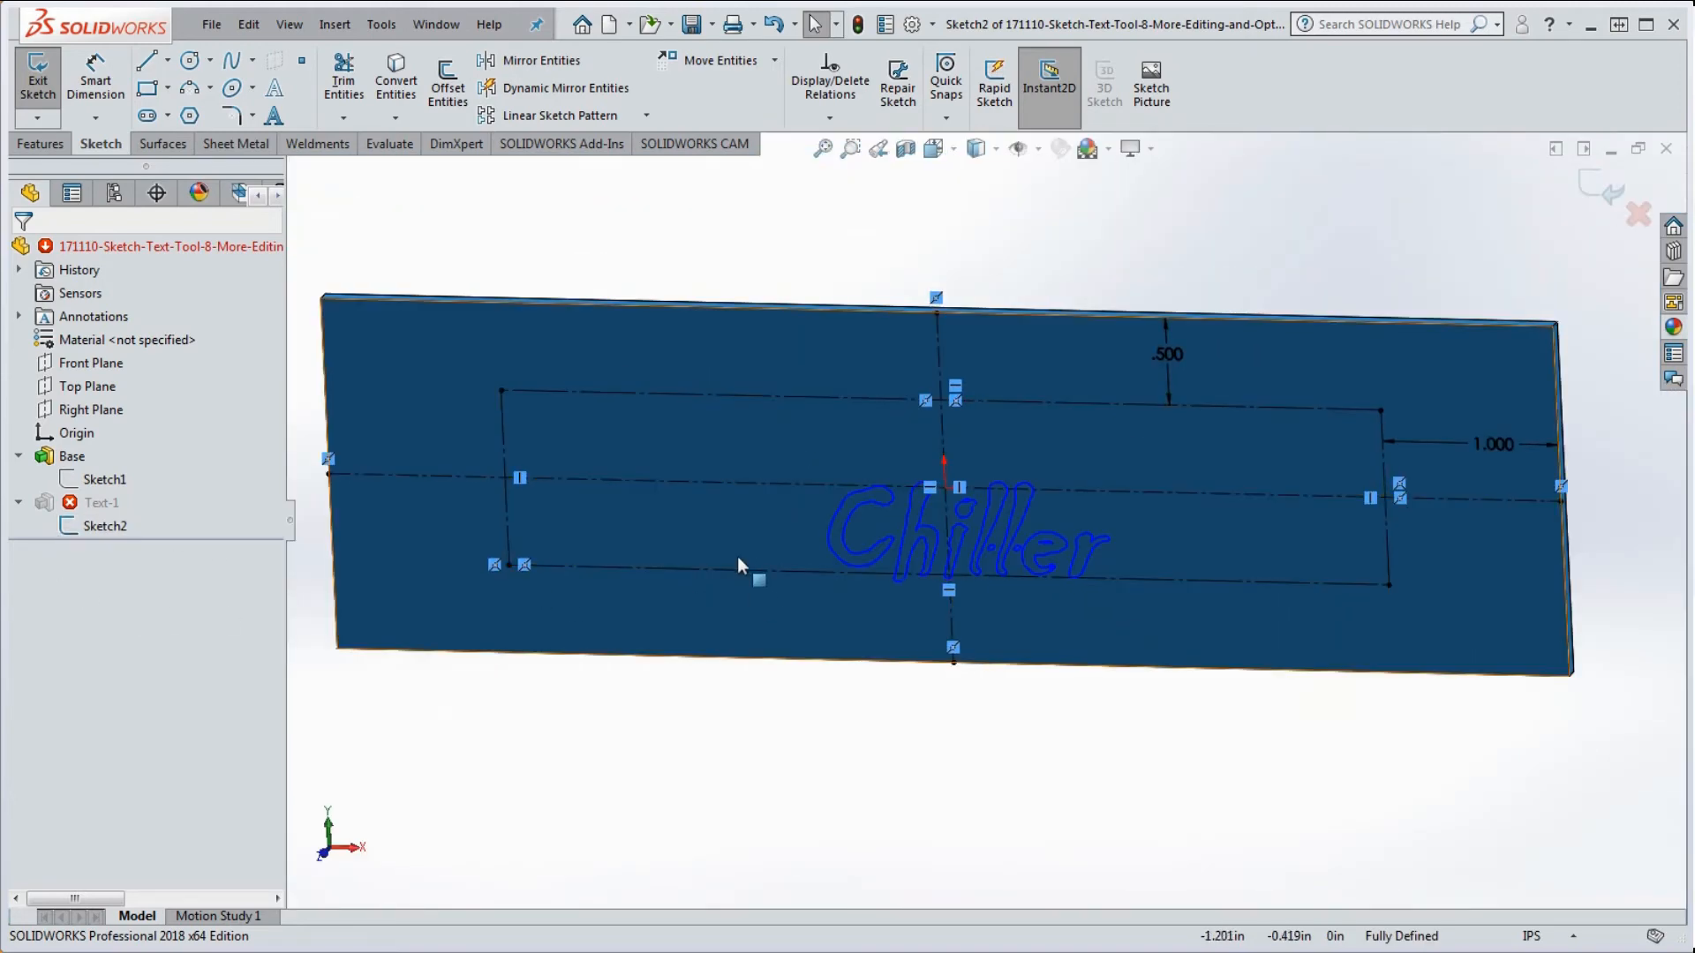
{"action": "double_click", "coordinate": [870, 563]}
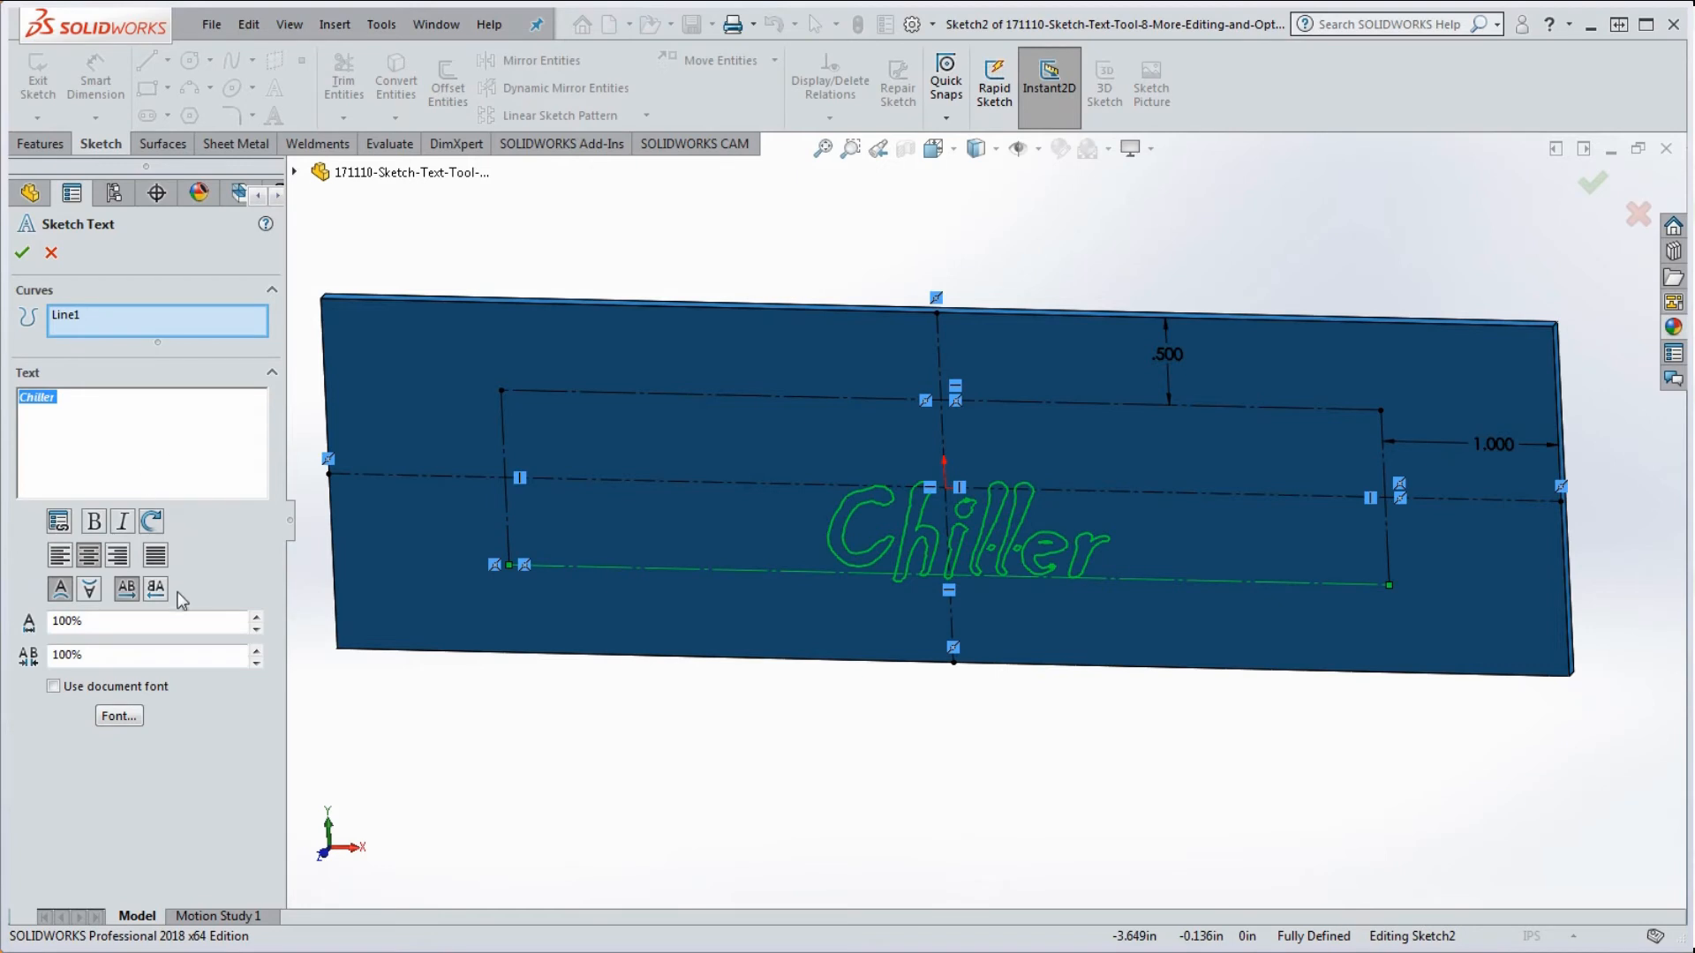
Step: Change the sketch text font to Colonna MT
{"action": "left_click", "coordinate": [128, 717]}
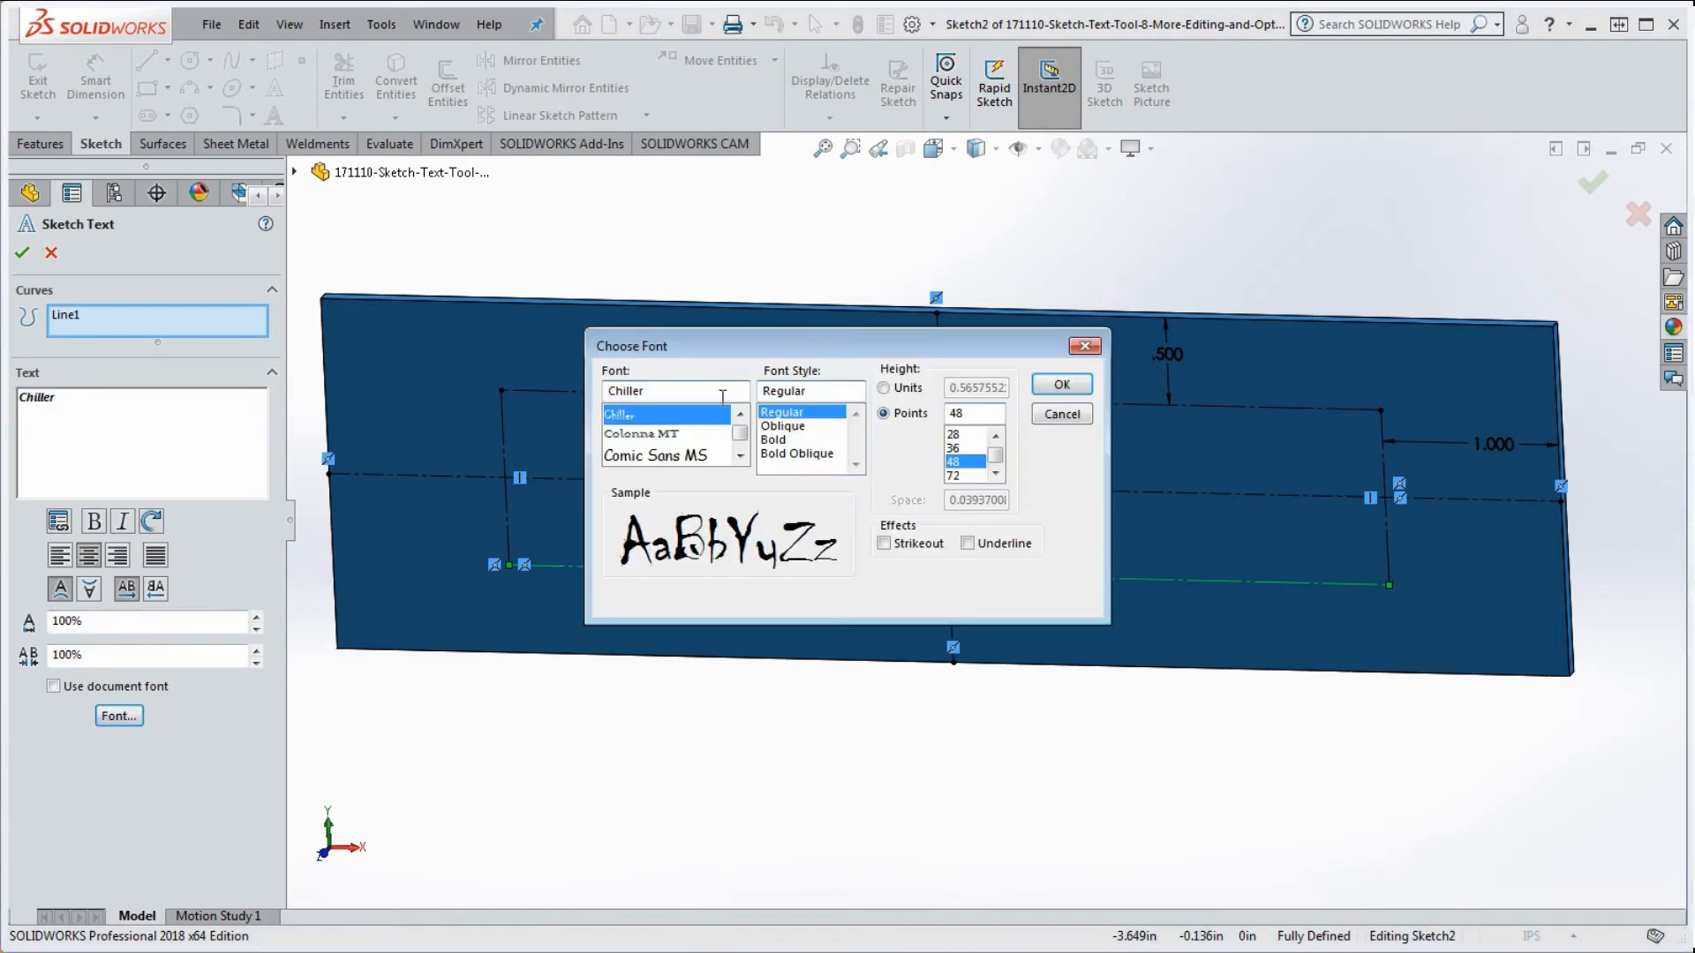
{"action": "left_click", "coordinate": [645, 434]}
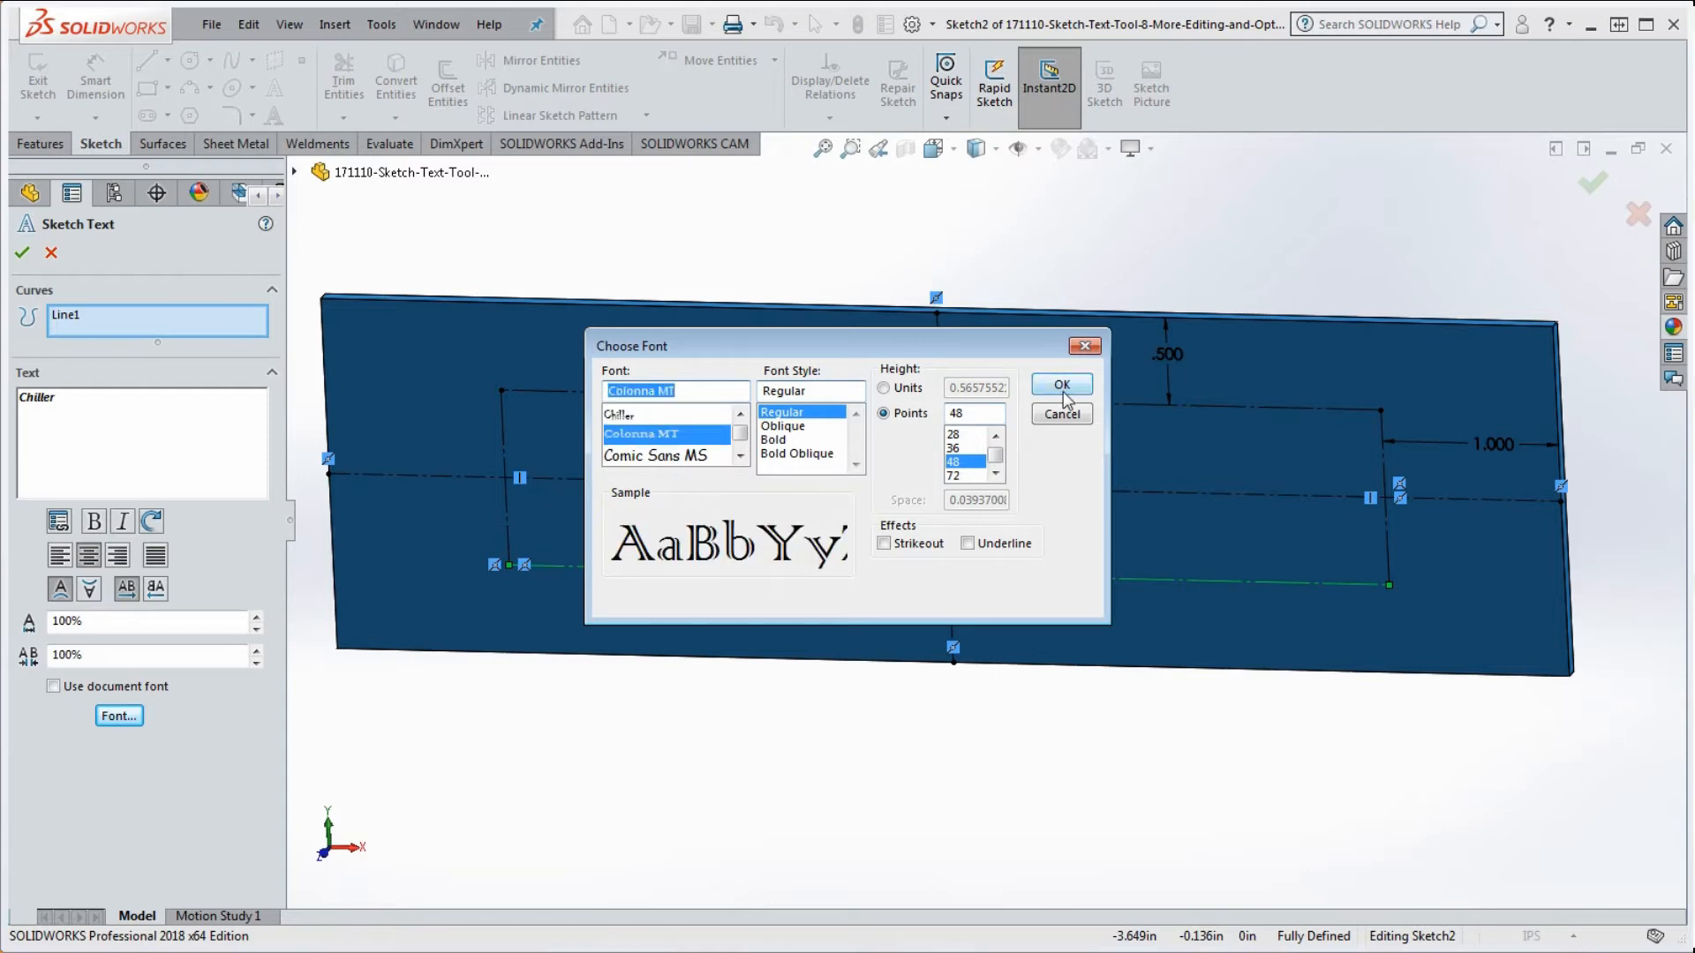
{"action": "left_click", "coordinate": [1062, 386]}
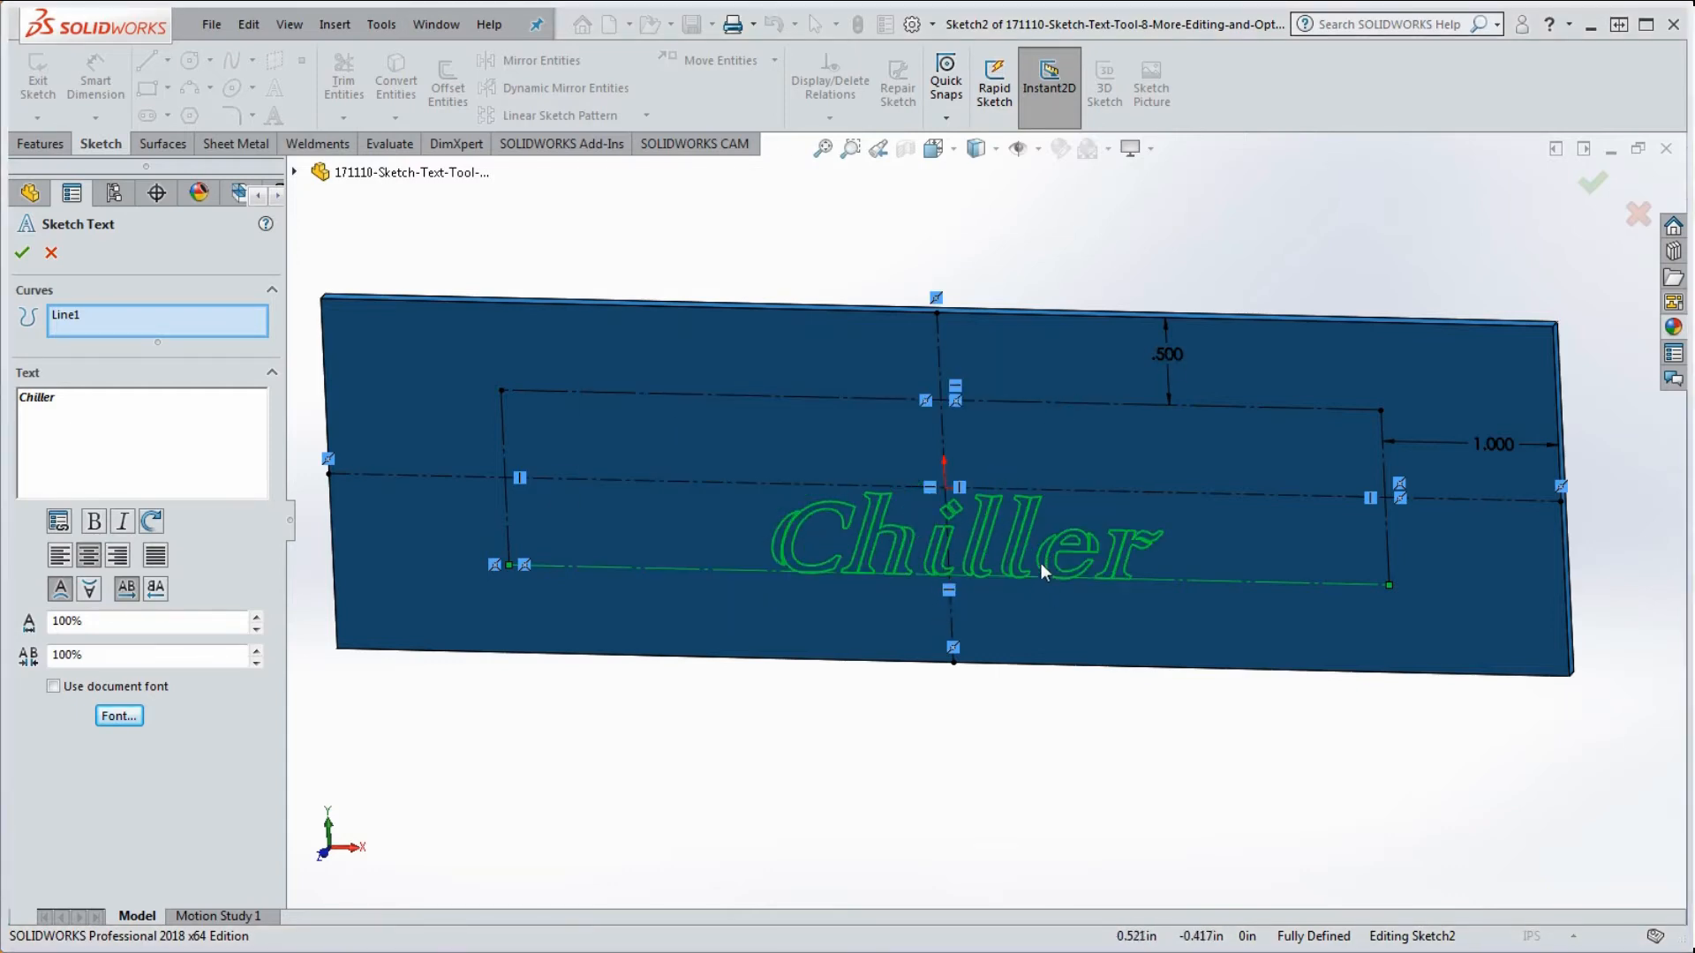
{"action": "scroll", "coordinate": [971, 530], "scroll_direction": "down", "scroll_amount": 10}
{"action": "scroll", "coordinate": [1440, 600], "scroll_direction": "down", "scroll_amount": 3}
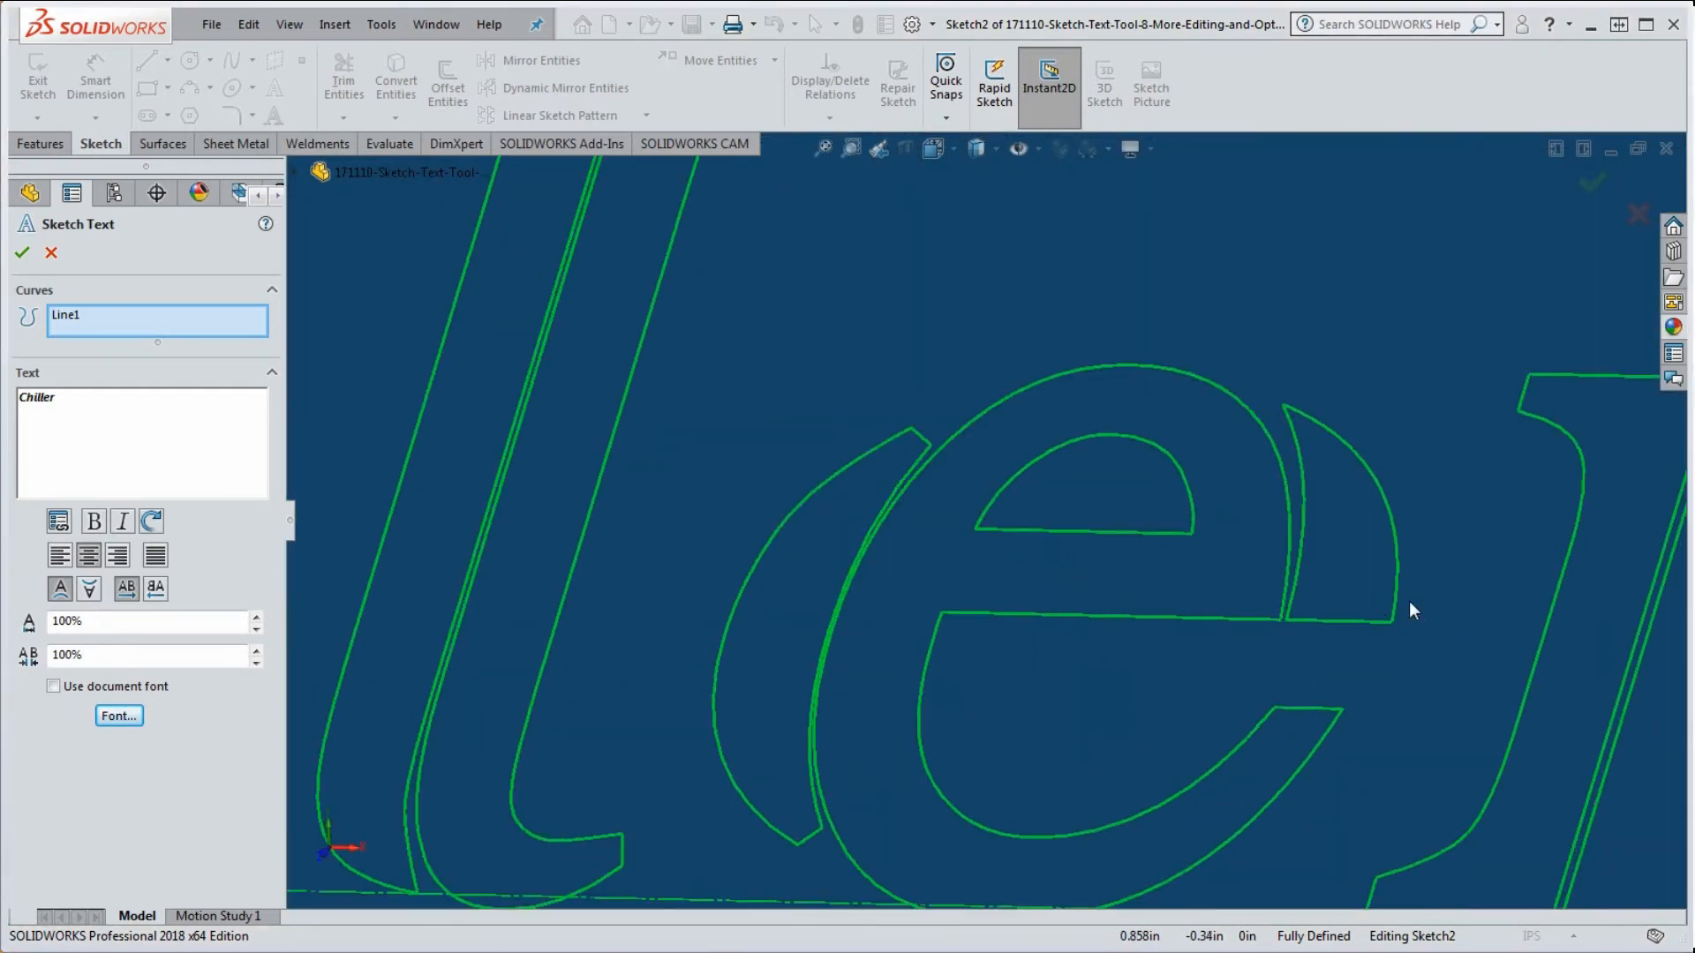
{"action": "scroll", "coordinate": [1286, 575], "scroll_direction": "up", "scroll_amount": 6}
{"action": "scroll", "coordinate": [994, 596], "scroll_direction": "up", "scroll_amount": 3}
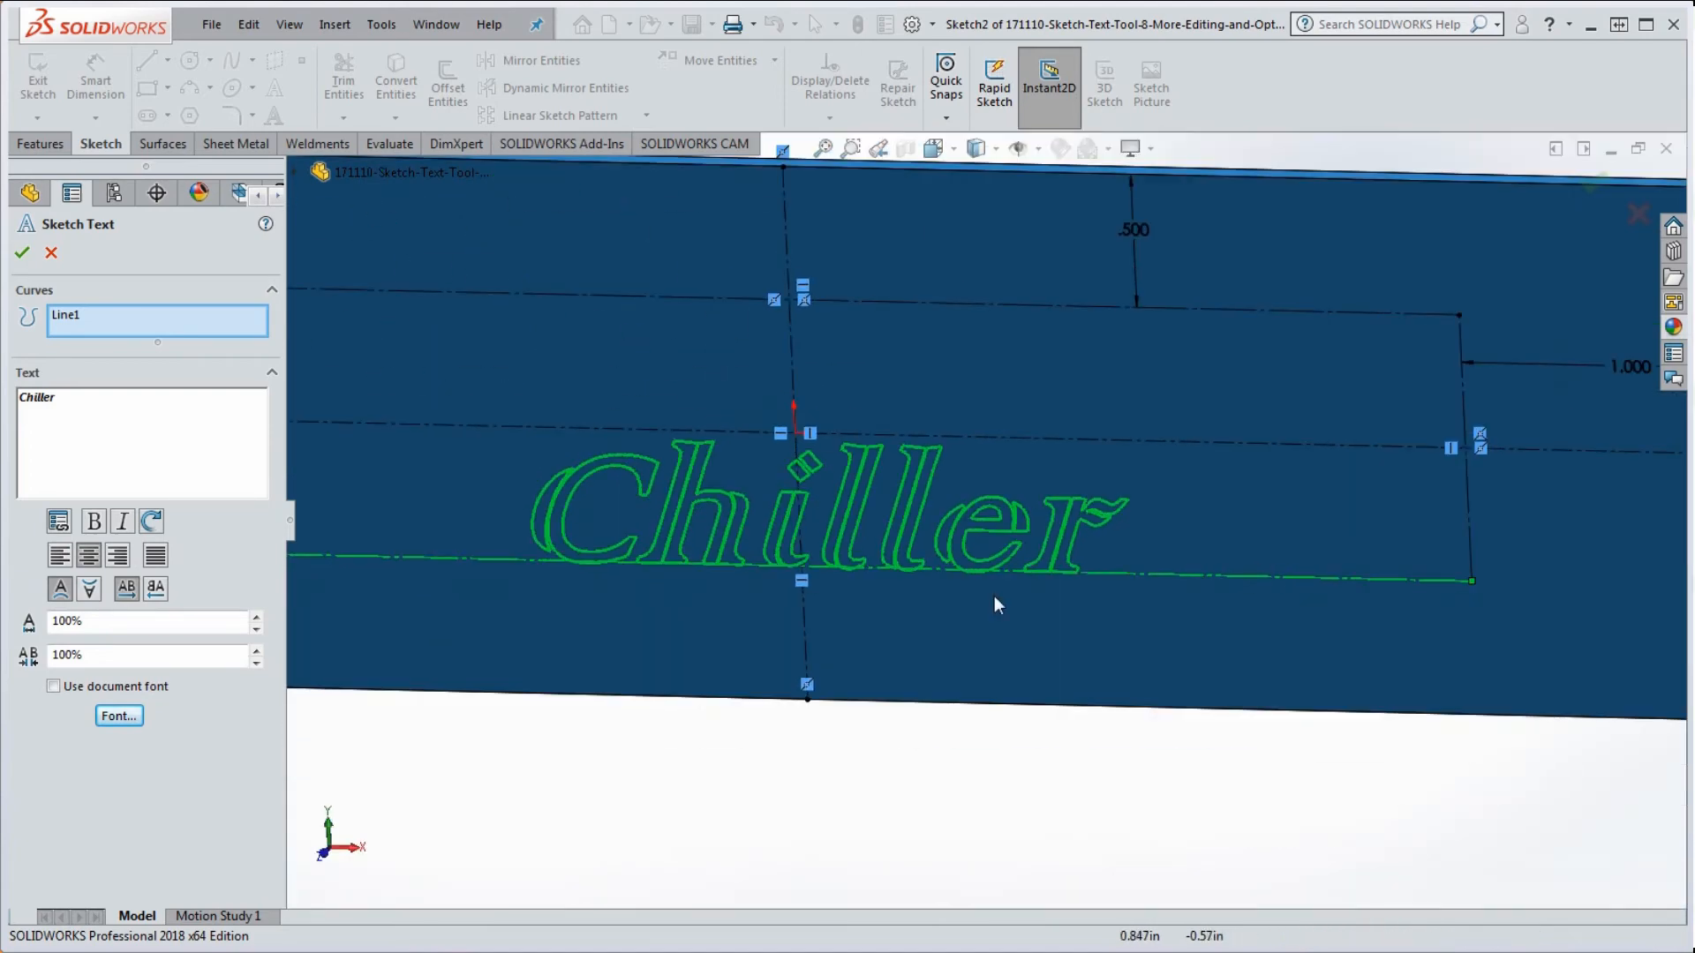
Step: Replace 'Chiller' with 'Colanna', accept the text, and rebuild the part
{"action": "double_click", "coordinate": [58, 398]}
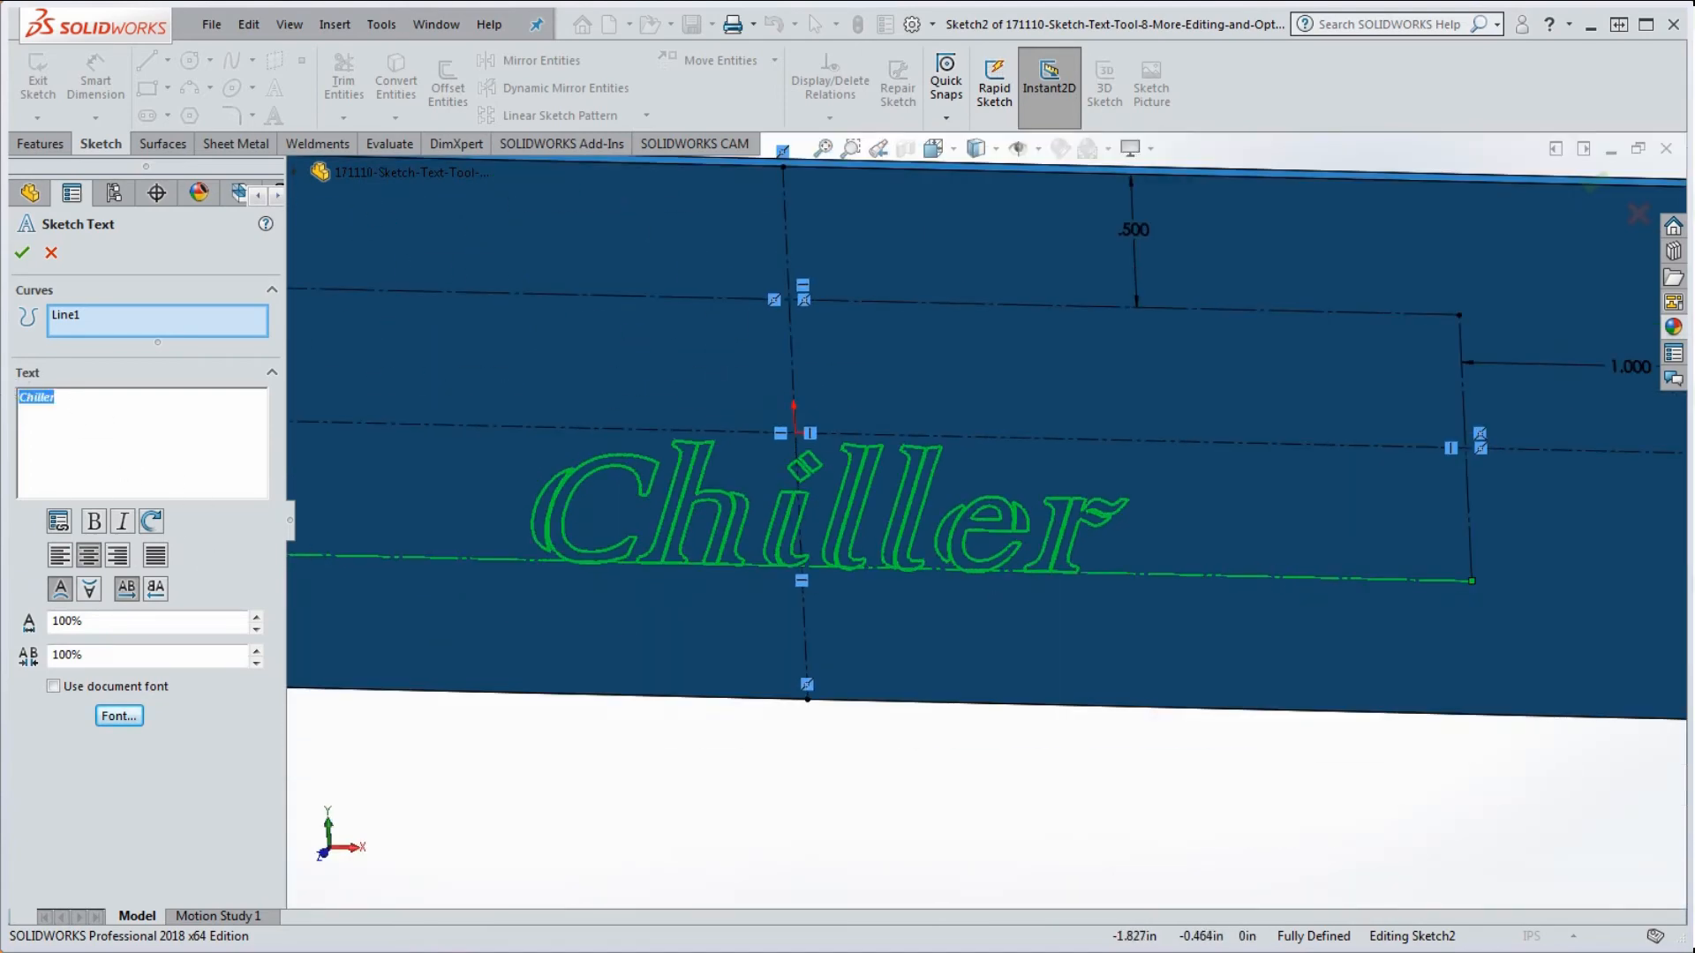
{"action": "type", "text": "Colanna"}
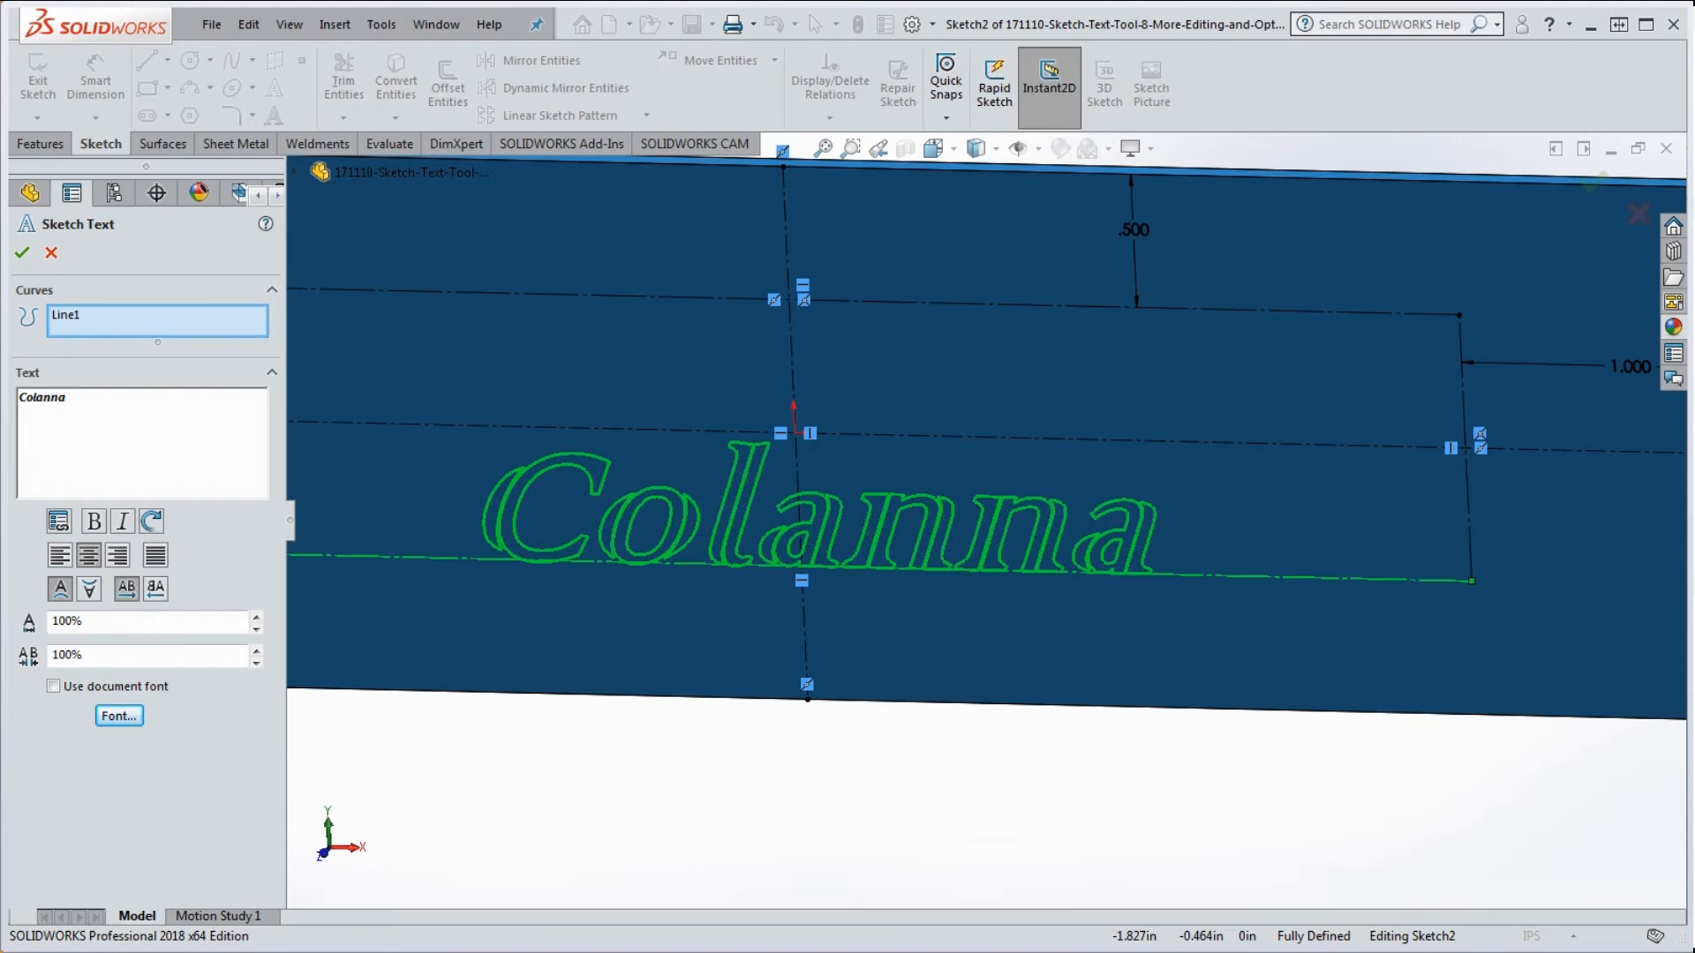
{"action": "left_click", "coordinate": [23, 253]}
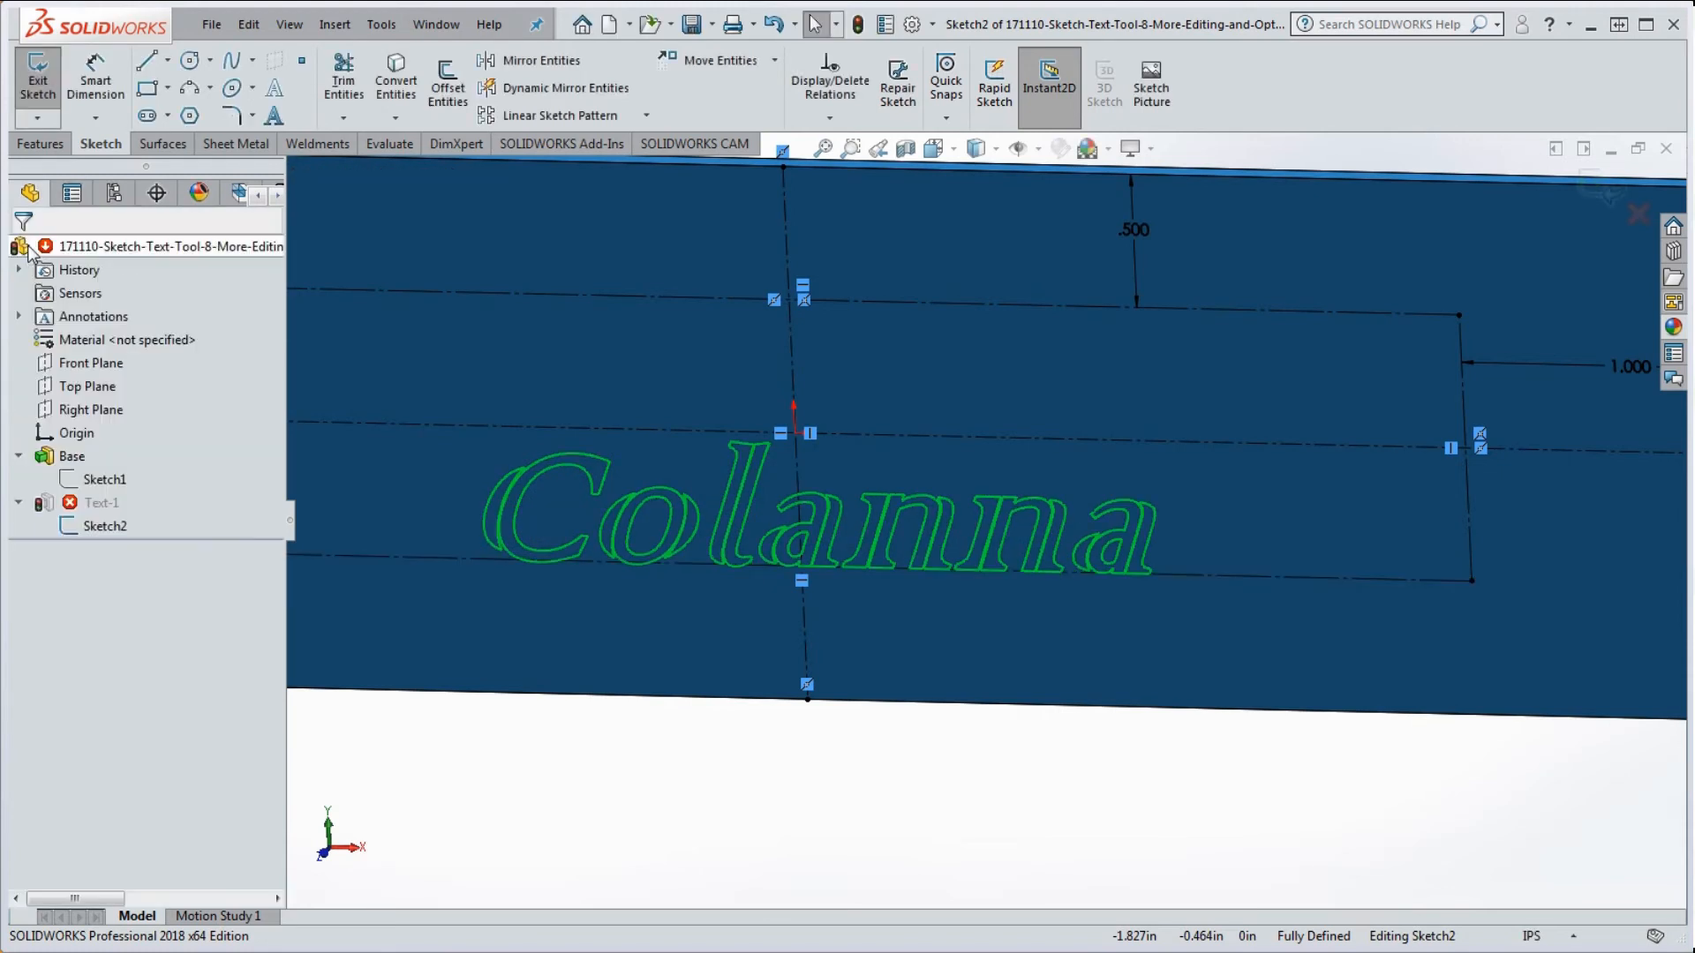
{"action": "left_click", "coordinate": [858, 25]}
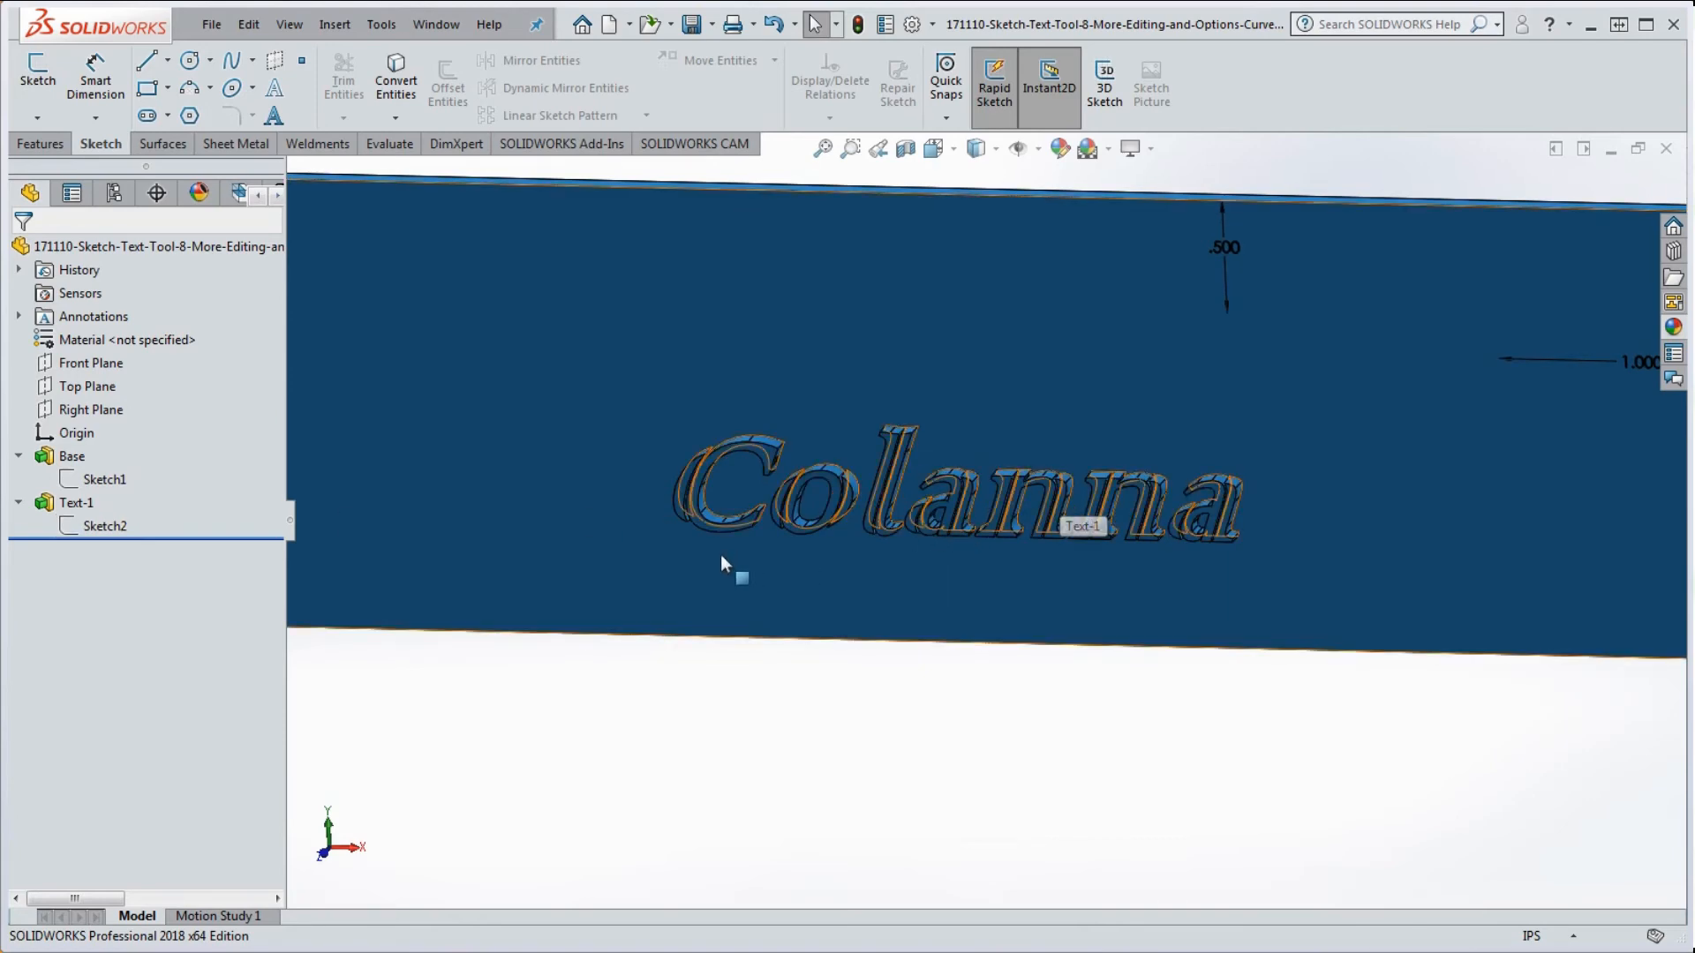
Step: Reopen the Colanna sketch text and set its height to 72 points
{"action": "right_click", "coordinate": [122, 528]}
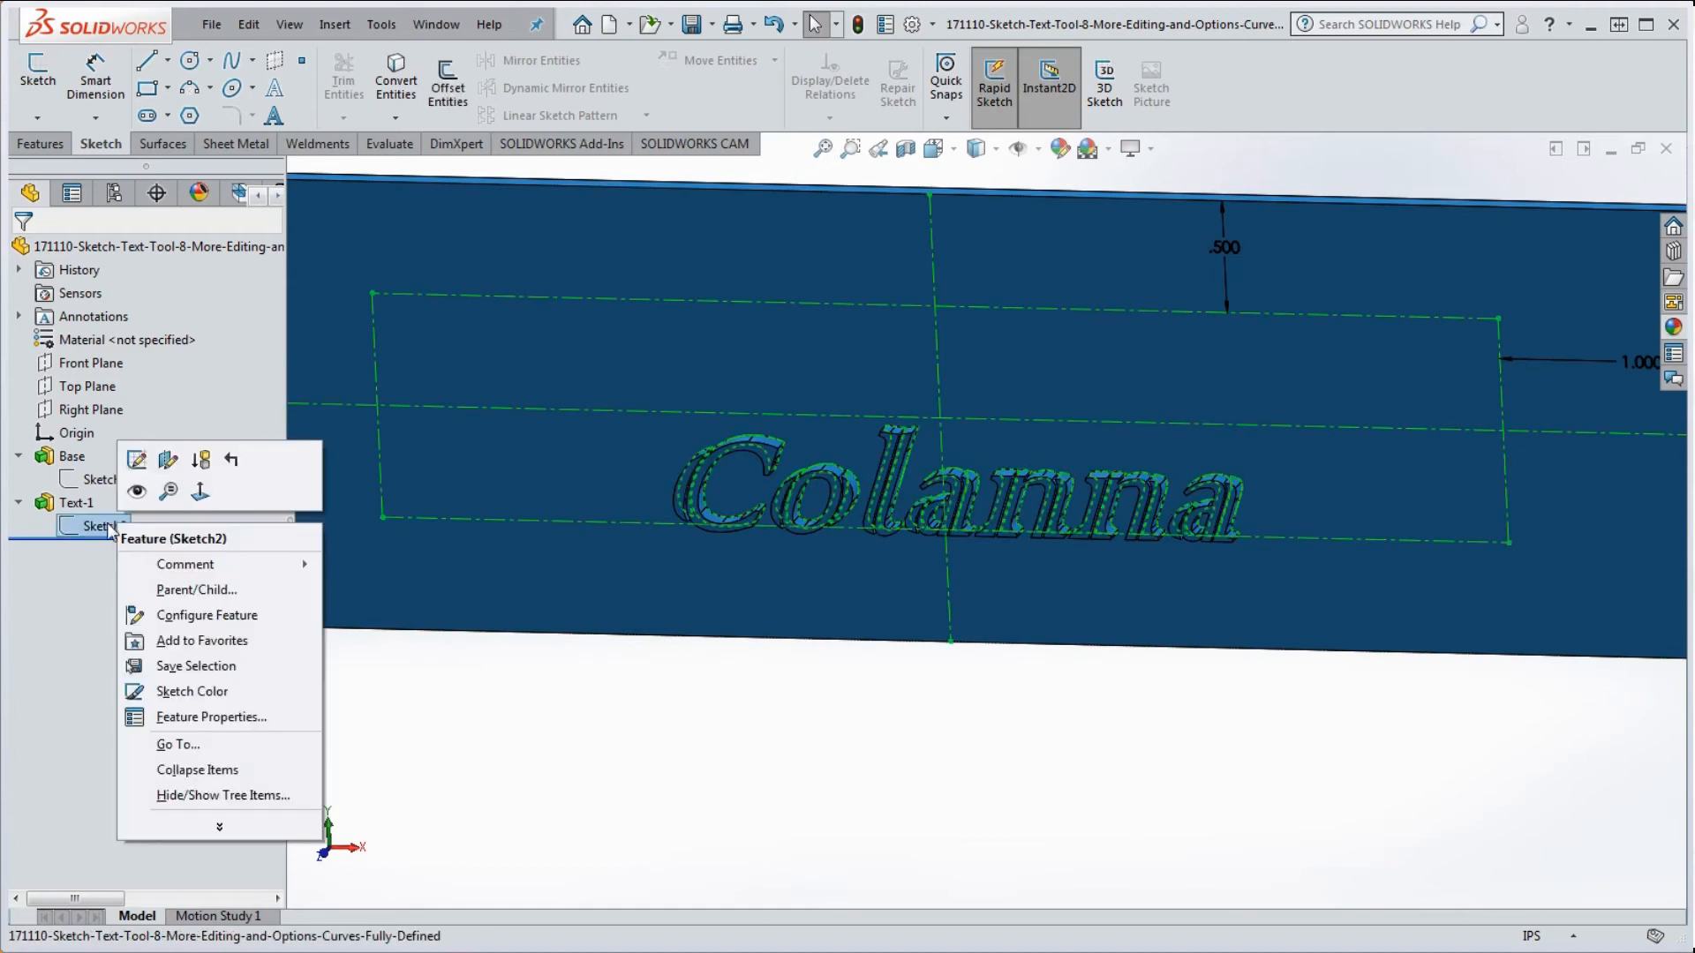
{"action": "left_click", "coordinate": [141, 456]}
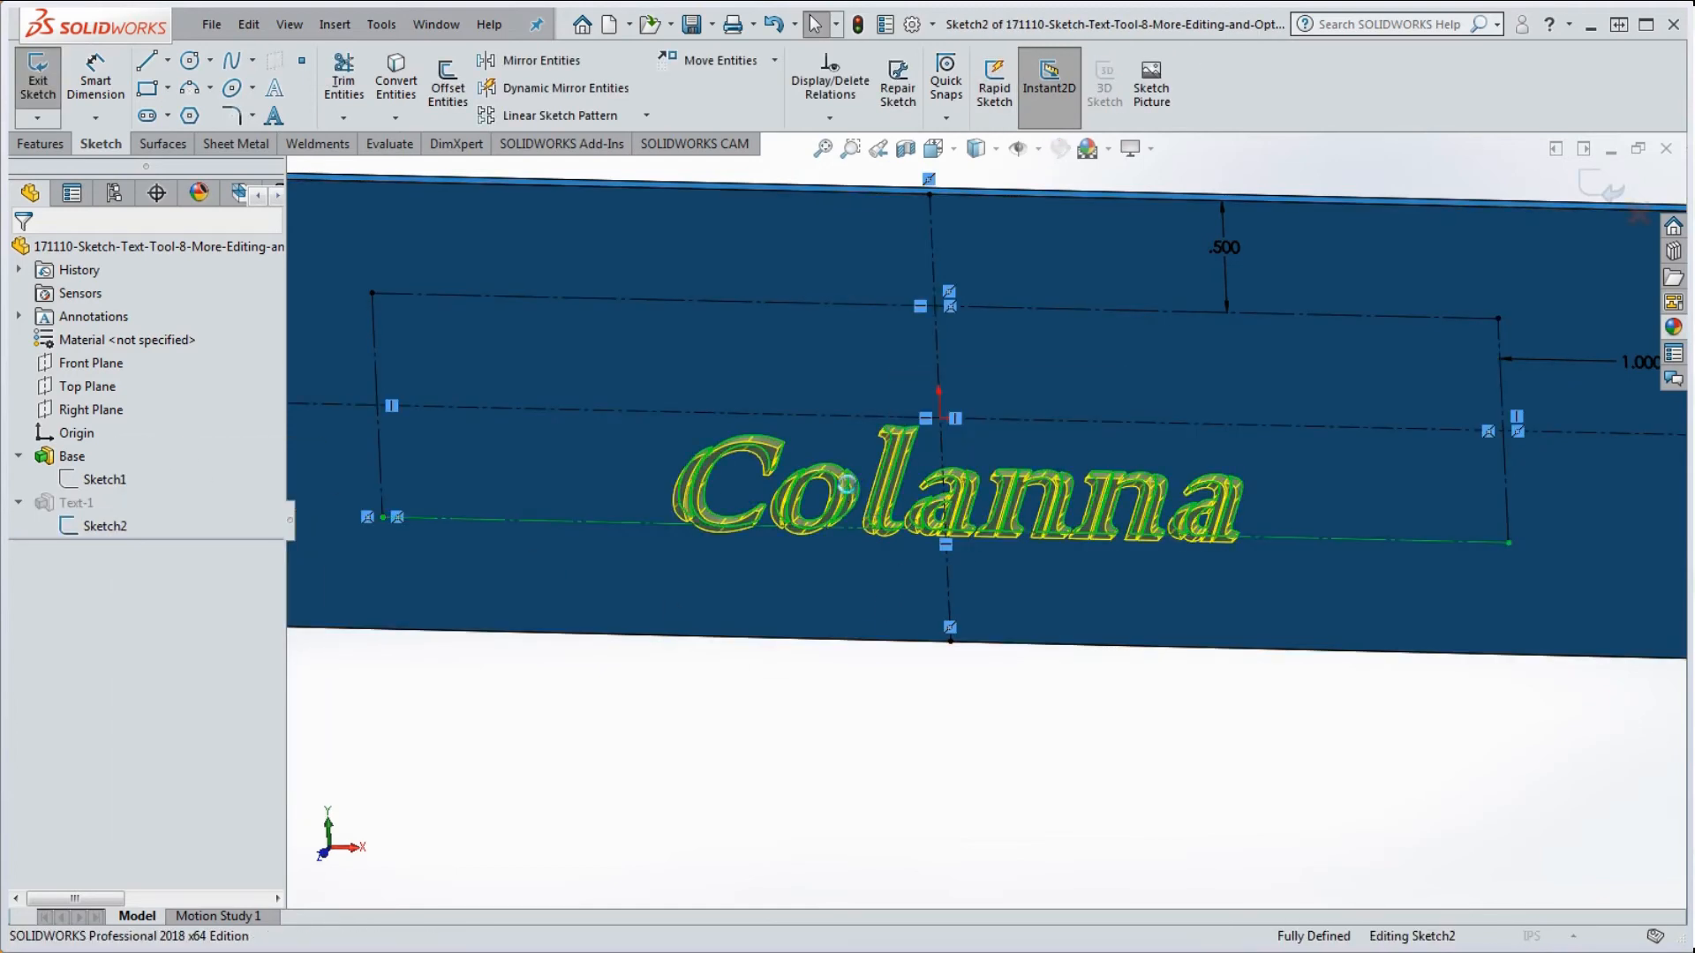
{"action": "double_click", "coordinate": [851, 493]}
{"action": "left_click", "coordinate": [119, 716]}
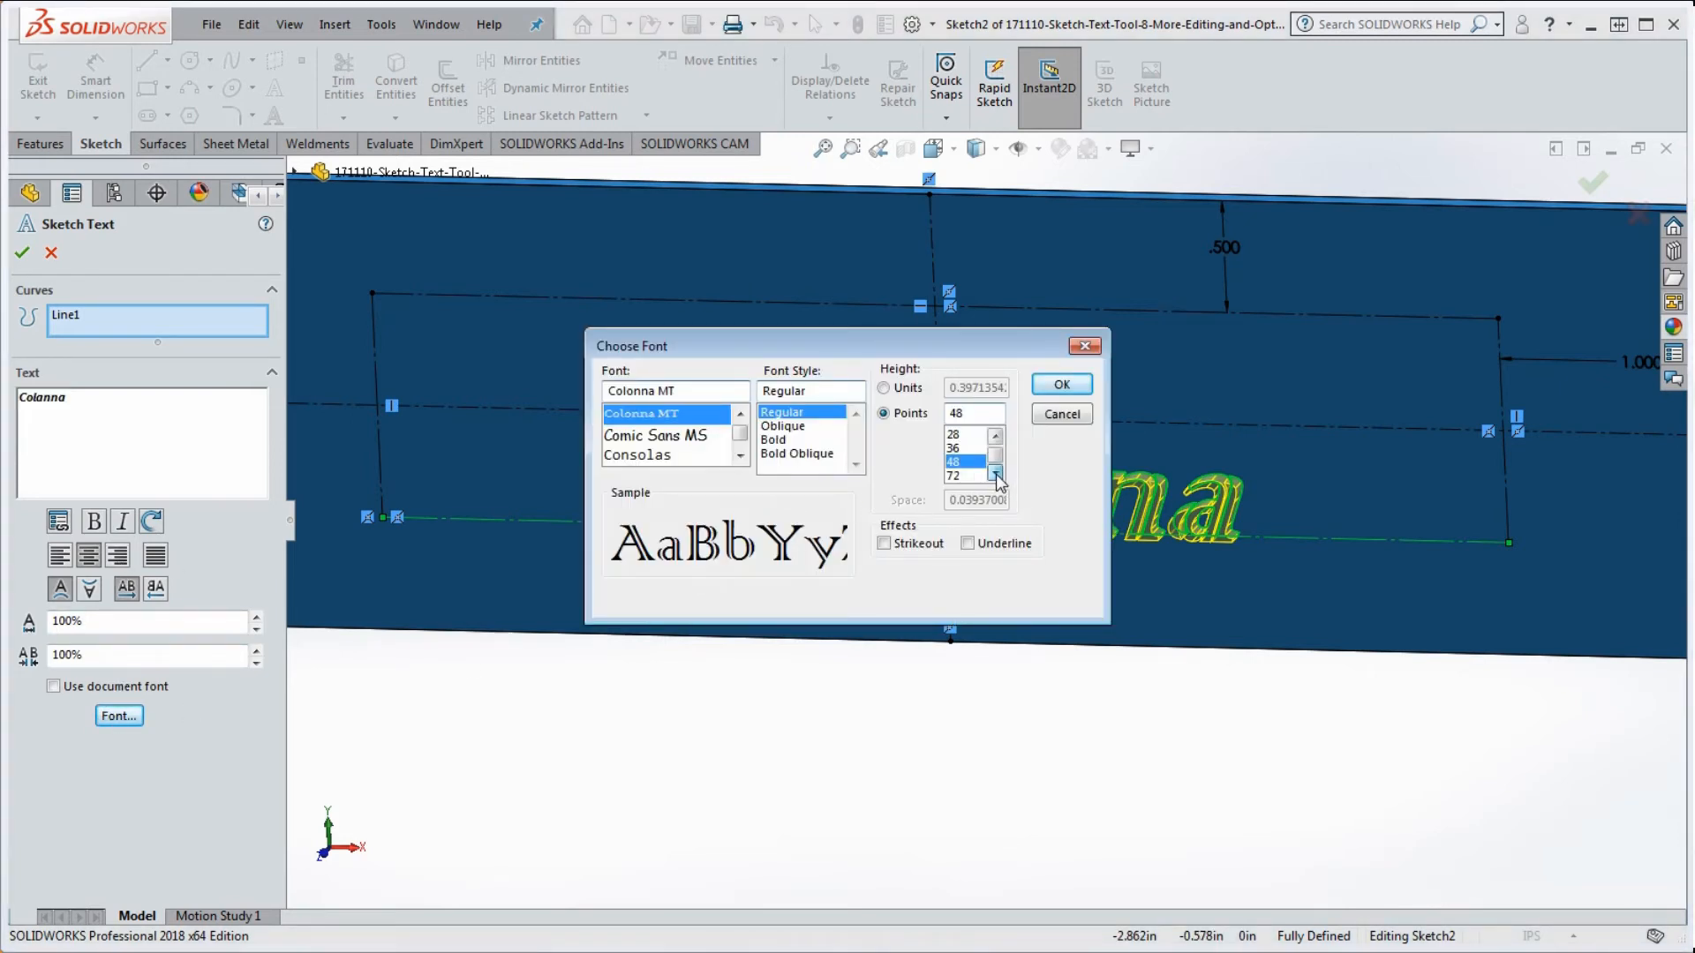
{"action": "left_click", "coordinate": [958, 476]}
{"action": "left_click", "coordinate": [1060, 392]}
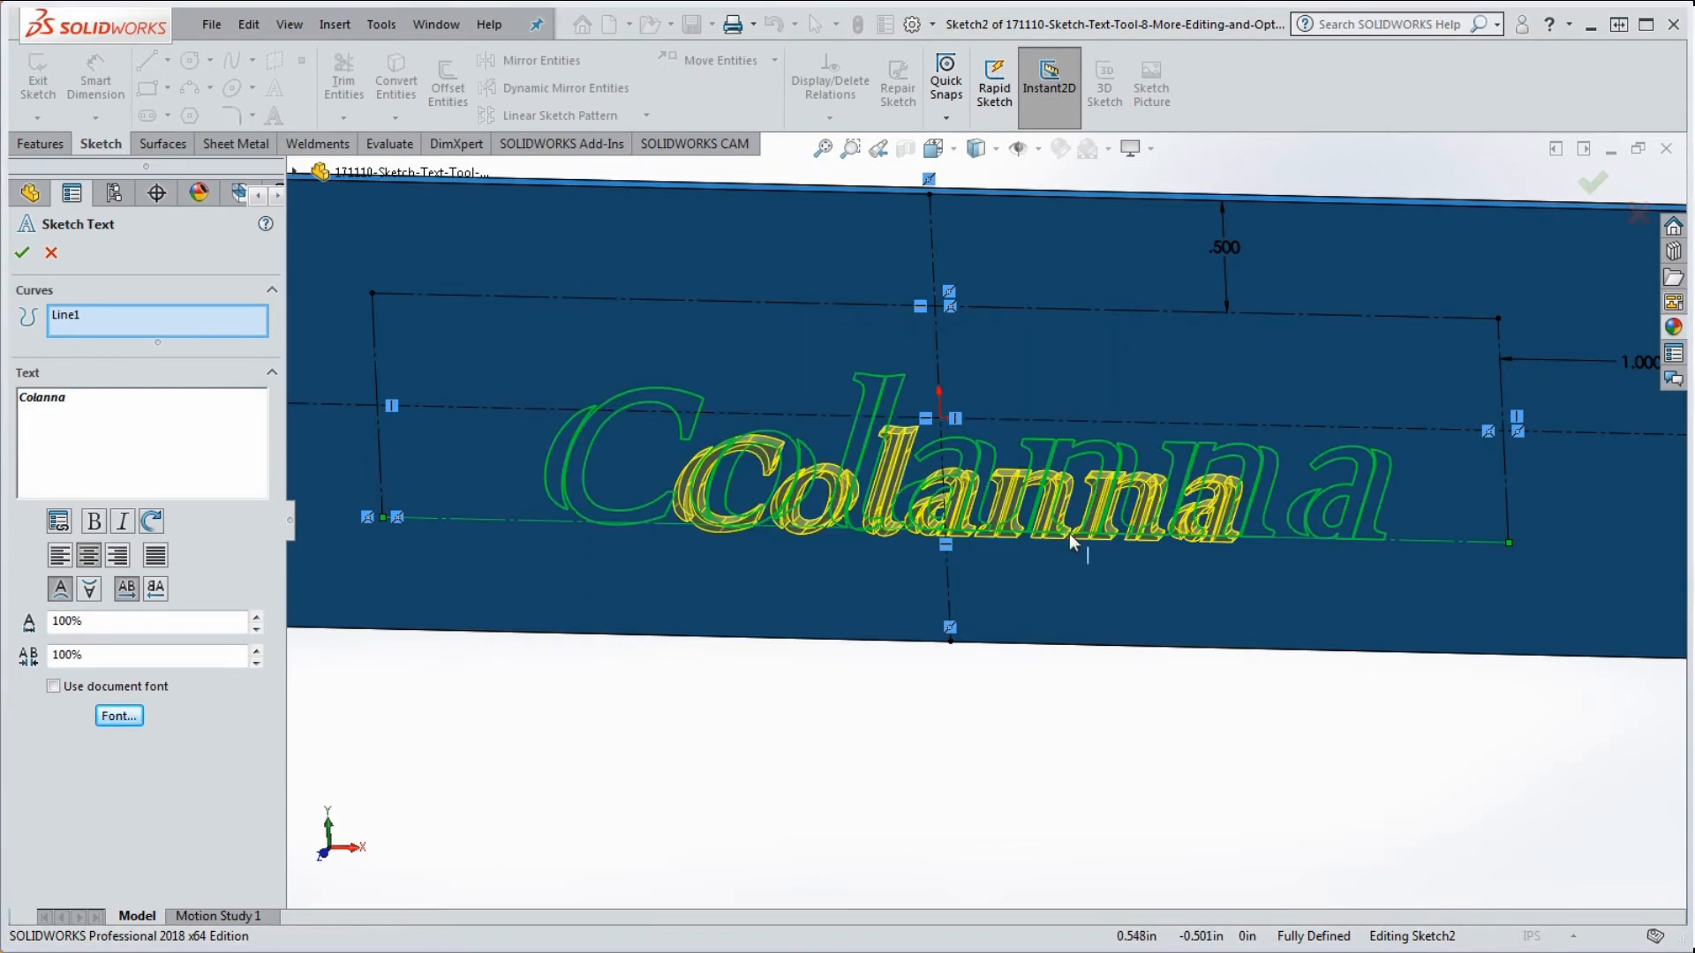
Step: Raise the Colanna text height to 100 points
{"action": "left_click", "coordinate": [119, 716]}
{"action": "left_click_drag", "start_coordinate": [984, 411], "coordinate": [941, 415]}
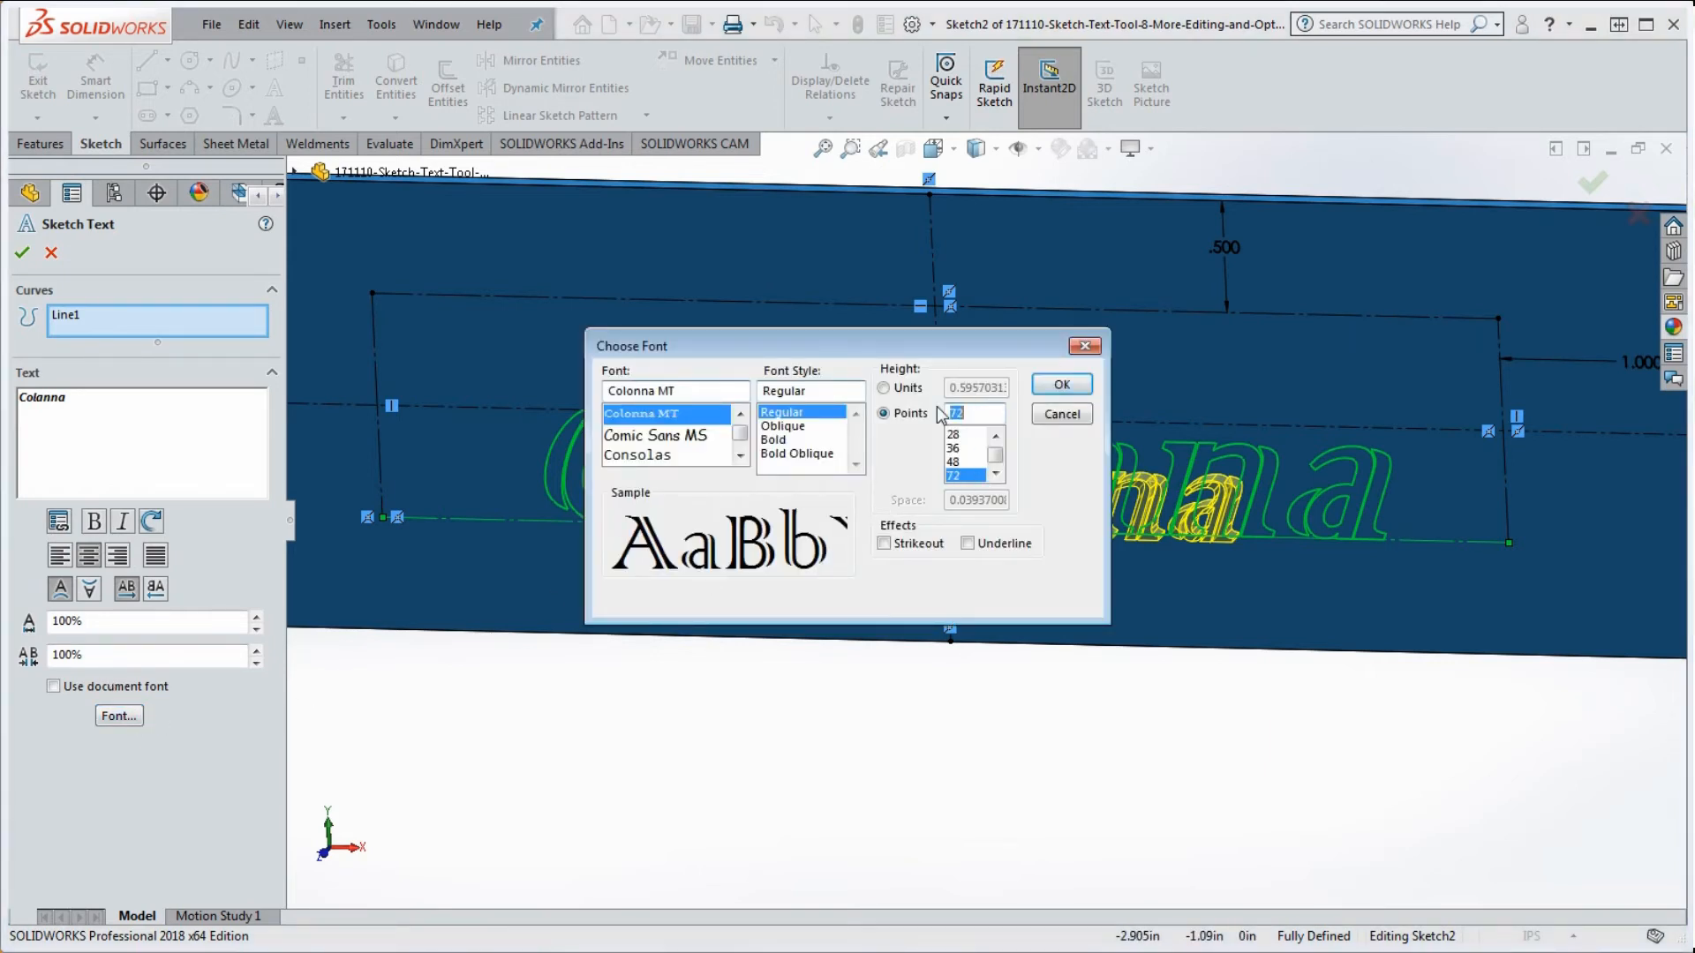
{"action": "type", "text": "100"}
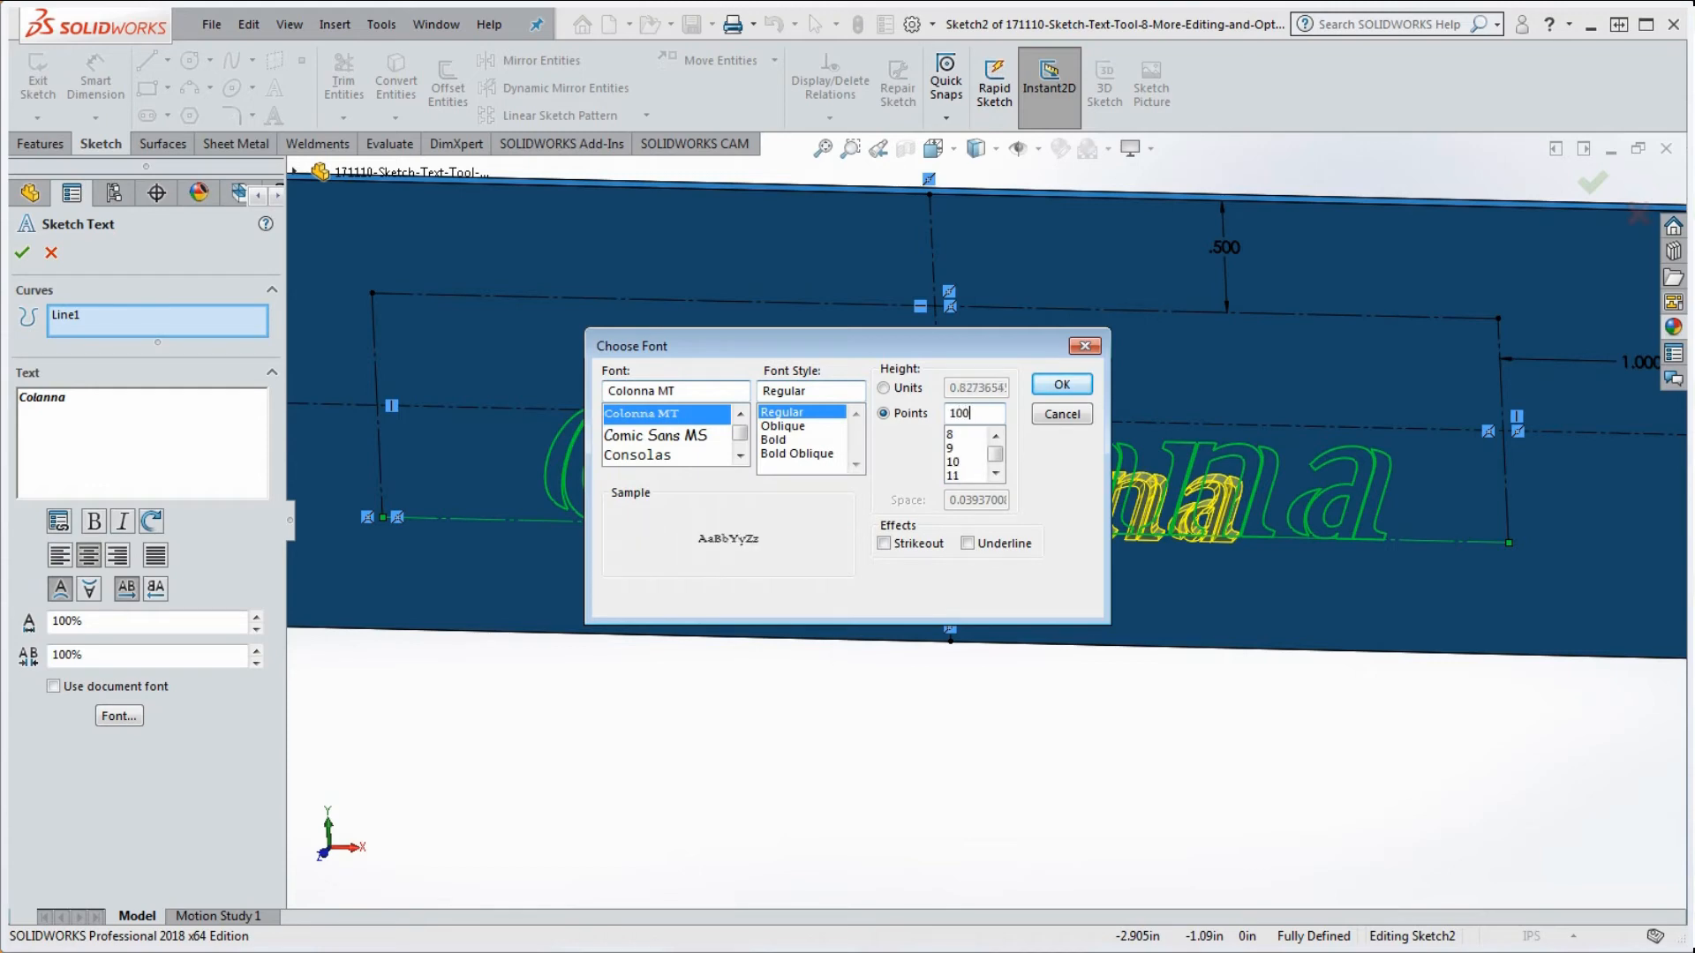
{"action": "left_click", "coordinate": [1074, 384]}
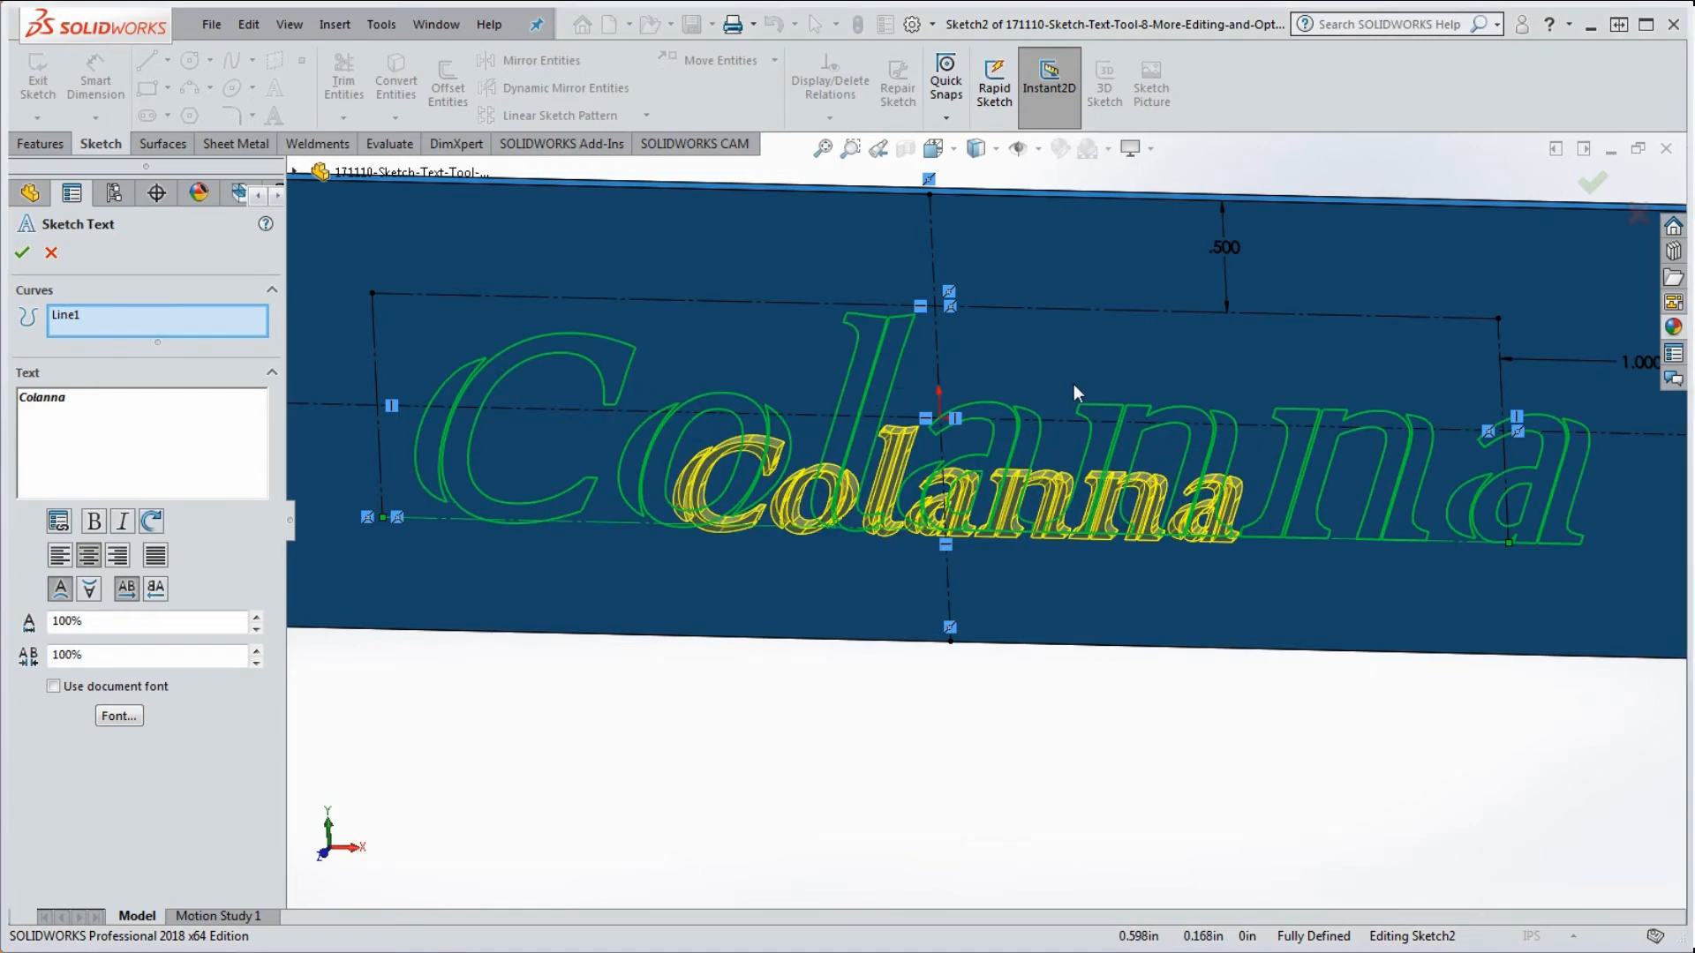
Step: Accept the text changes and rebuild to show the large Colanna lettering
{"action": "scroll", "coordinate": [1203, 467], "scroll_direction": "up", "scroll_amount": 4}
{"action": "scroll", "coordinate": [1284, 535], "scroll_direction": "down", "scroll_amount": 2}
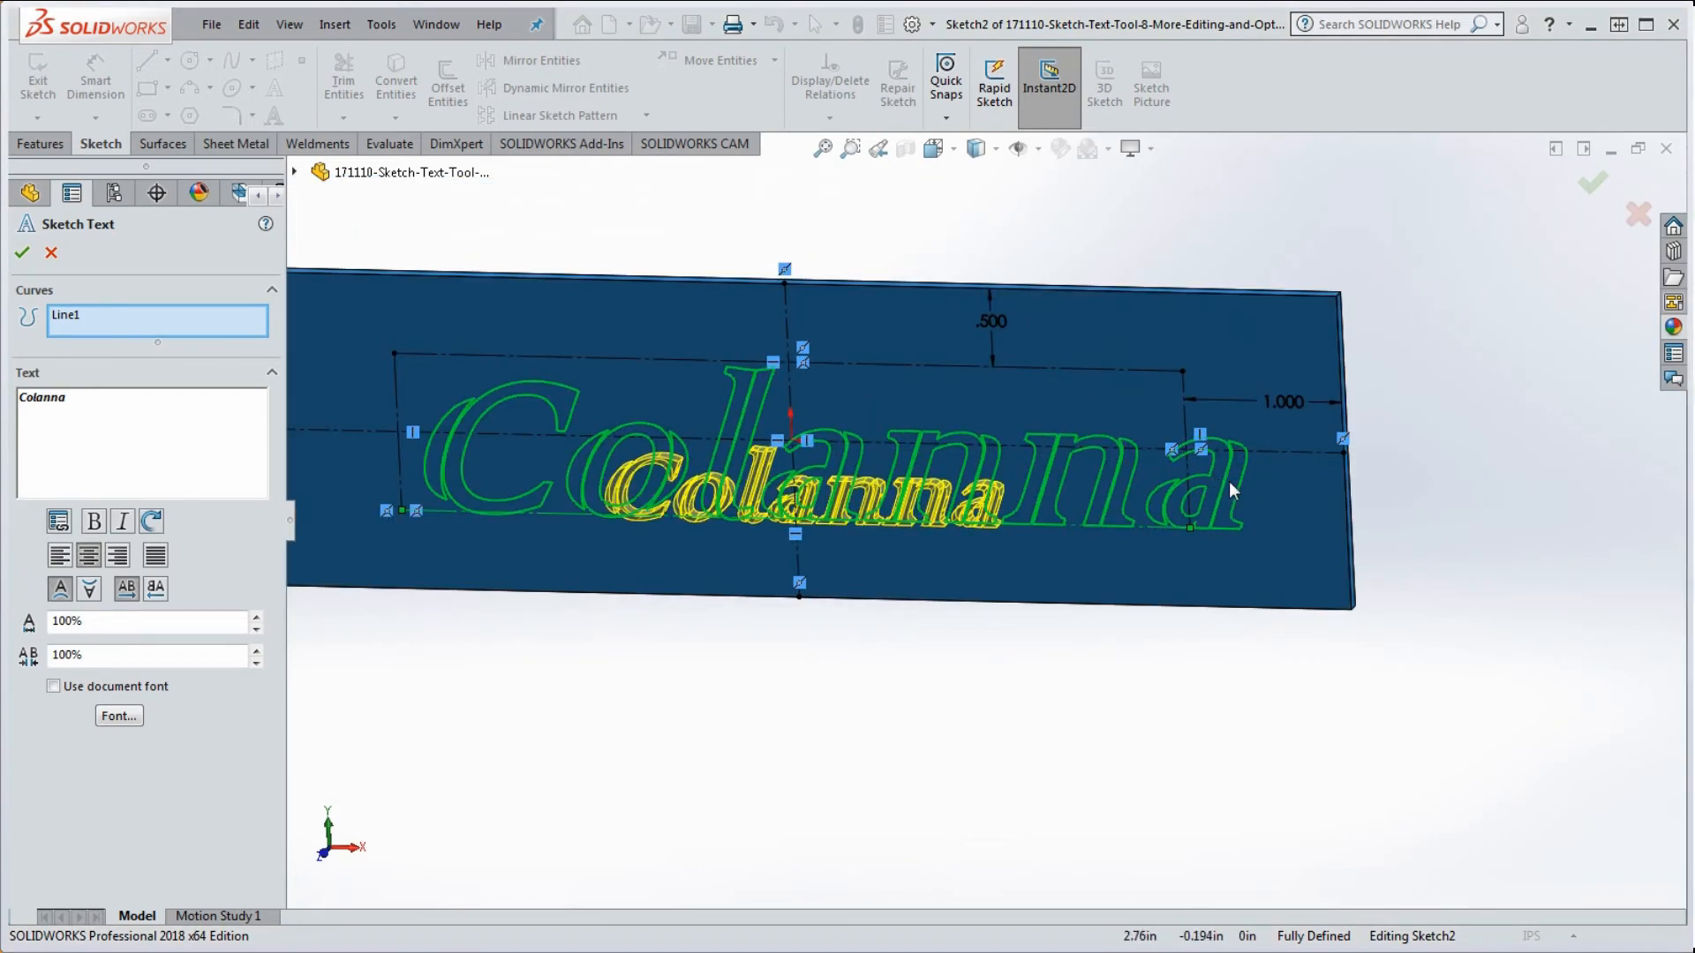
{"action": "scroll", "coordinate": [1228, 482], "scroll_direction": "up", "scroll_amount": 2}
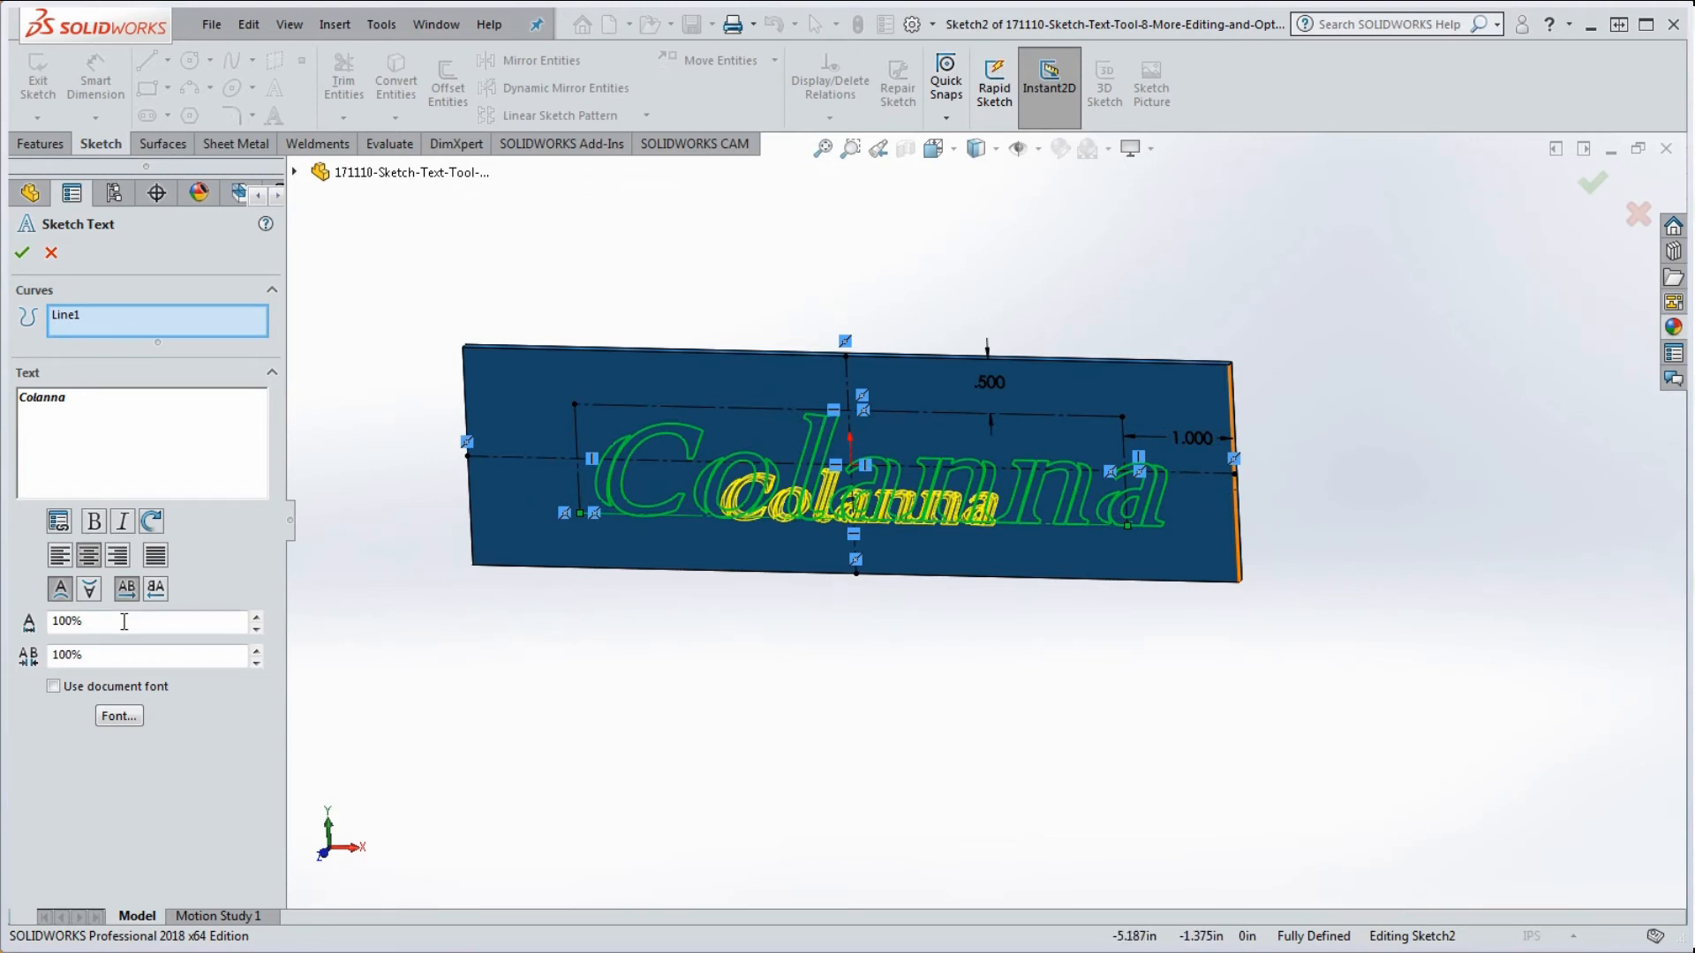
{"action": "left_click", "coordinate": [22, 253]}
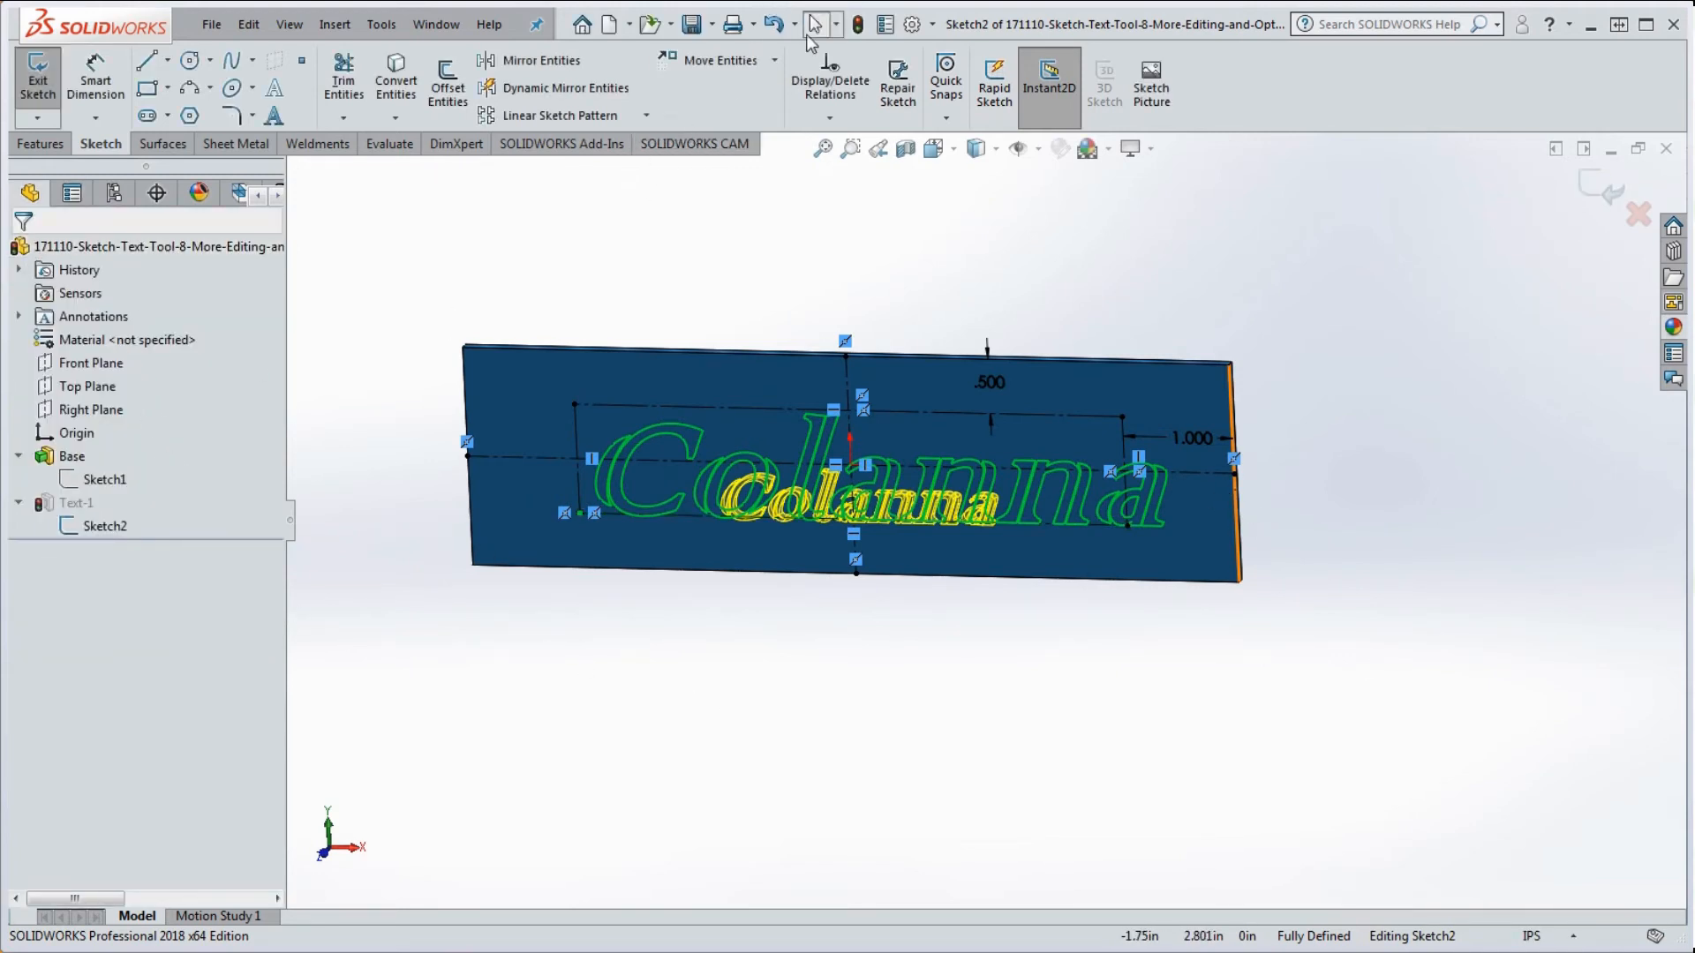
{"action": "left_click", "coordinate": [858, 26]}
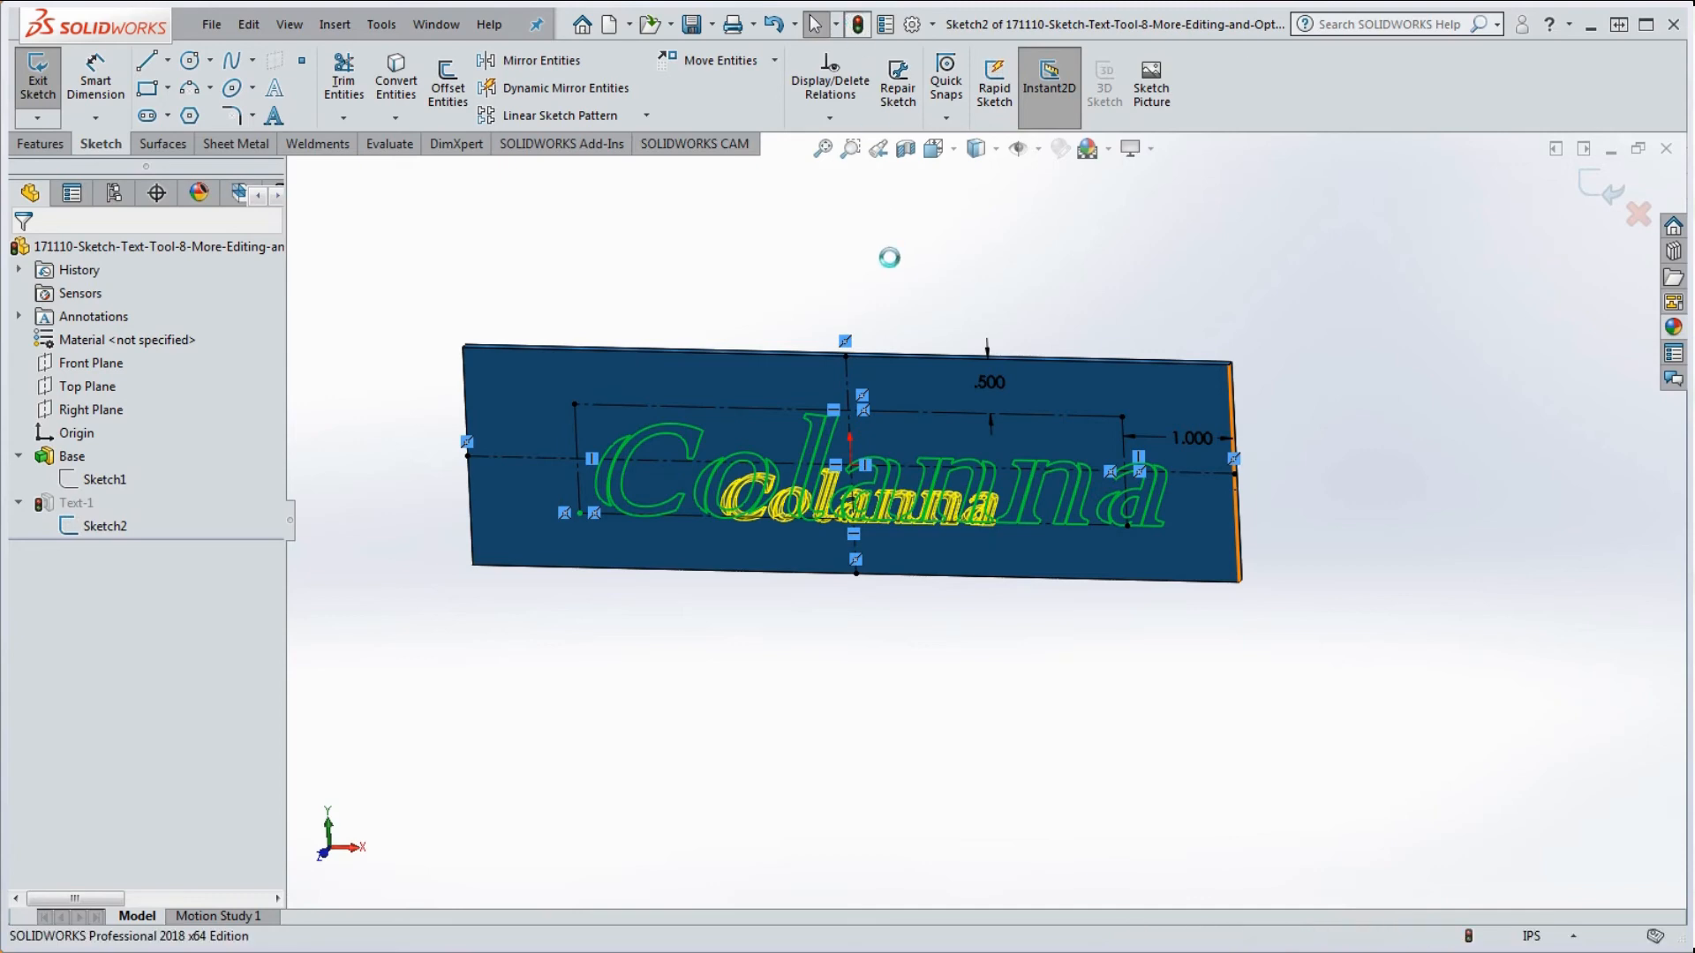
{"action": "scroll", "coordinate": [1018, 644], "scroll_direction": "up", "scroll_amount": 2}
{"action": "scroll", "coordinate": [976, 511], "scroll_direction": "down", "scroll_amount": 5}
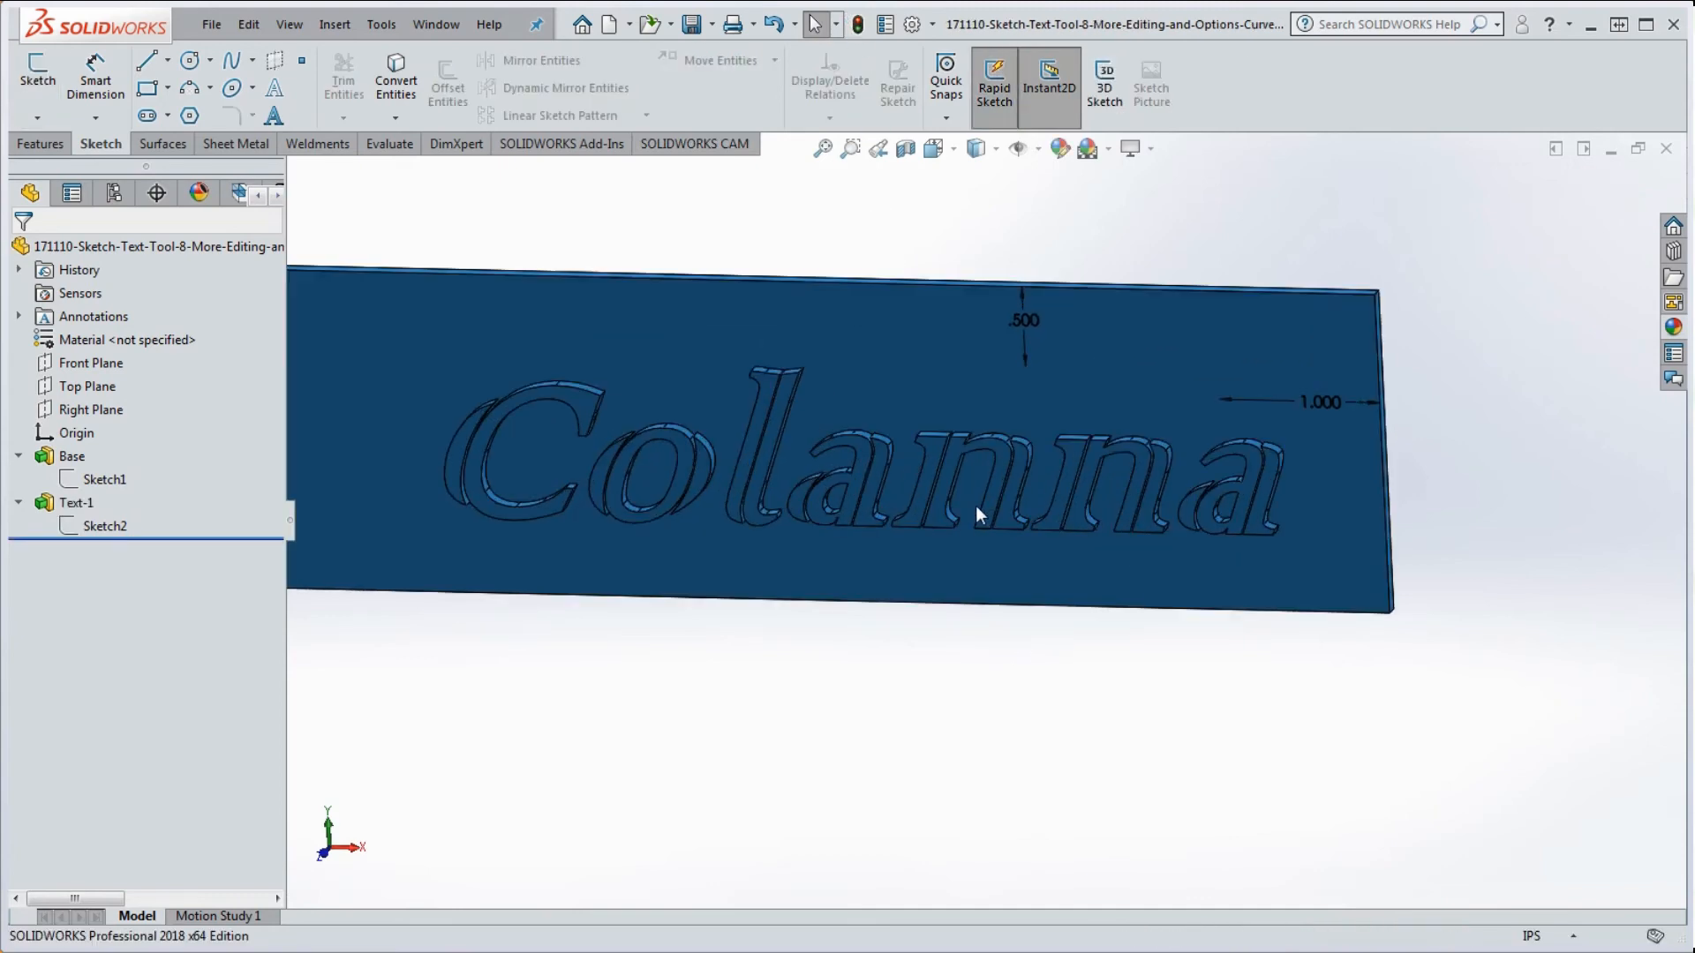
{"action": "scroll", "coordinate": [953, 510], "scroll_direction": "up", "scroll_amount": 2}
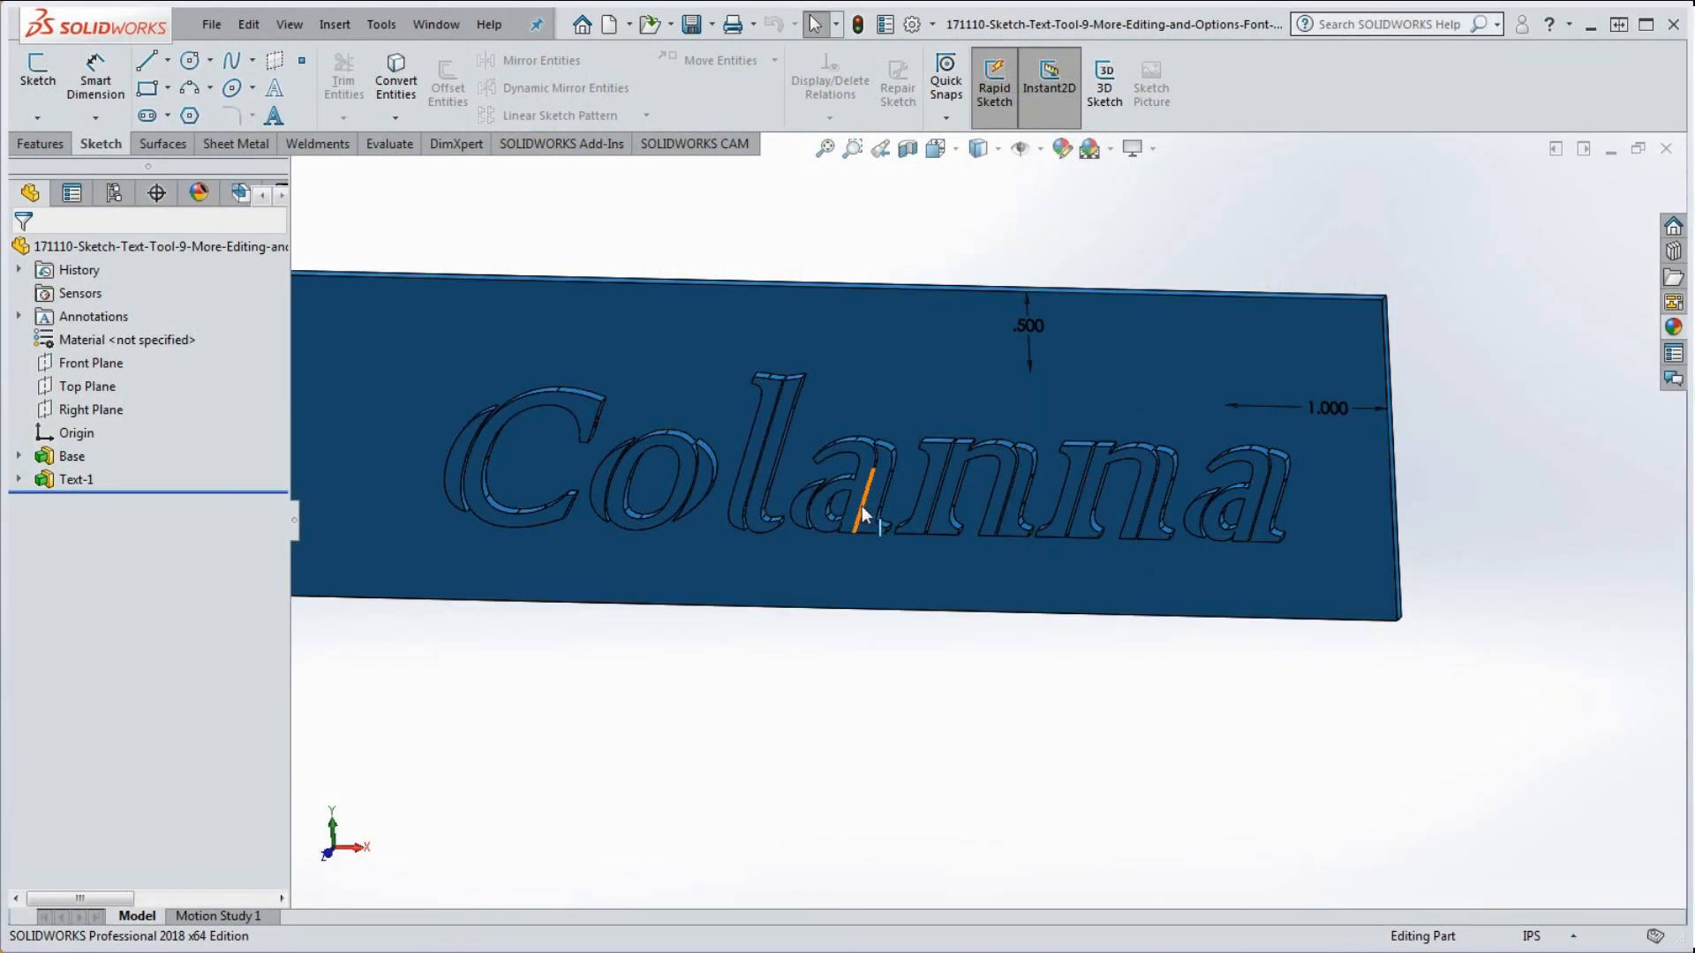
{"action": "middle_click_drag", "start_coordinate": [1237, 567], "coordinate": [813, 496]}
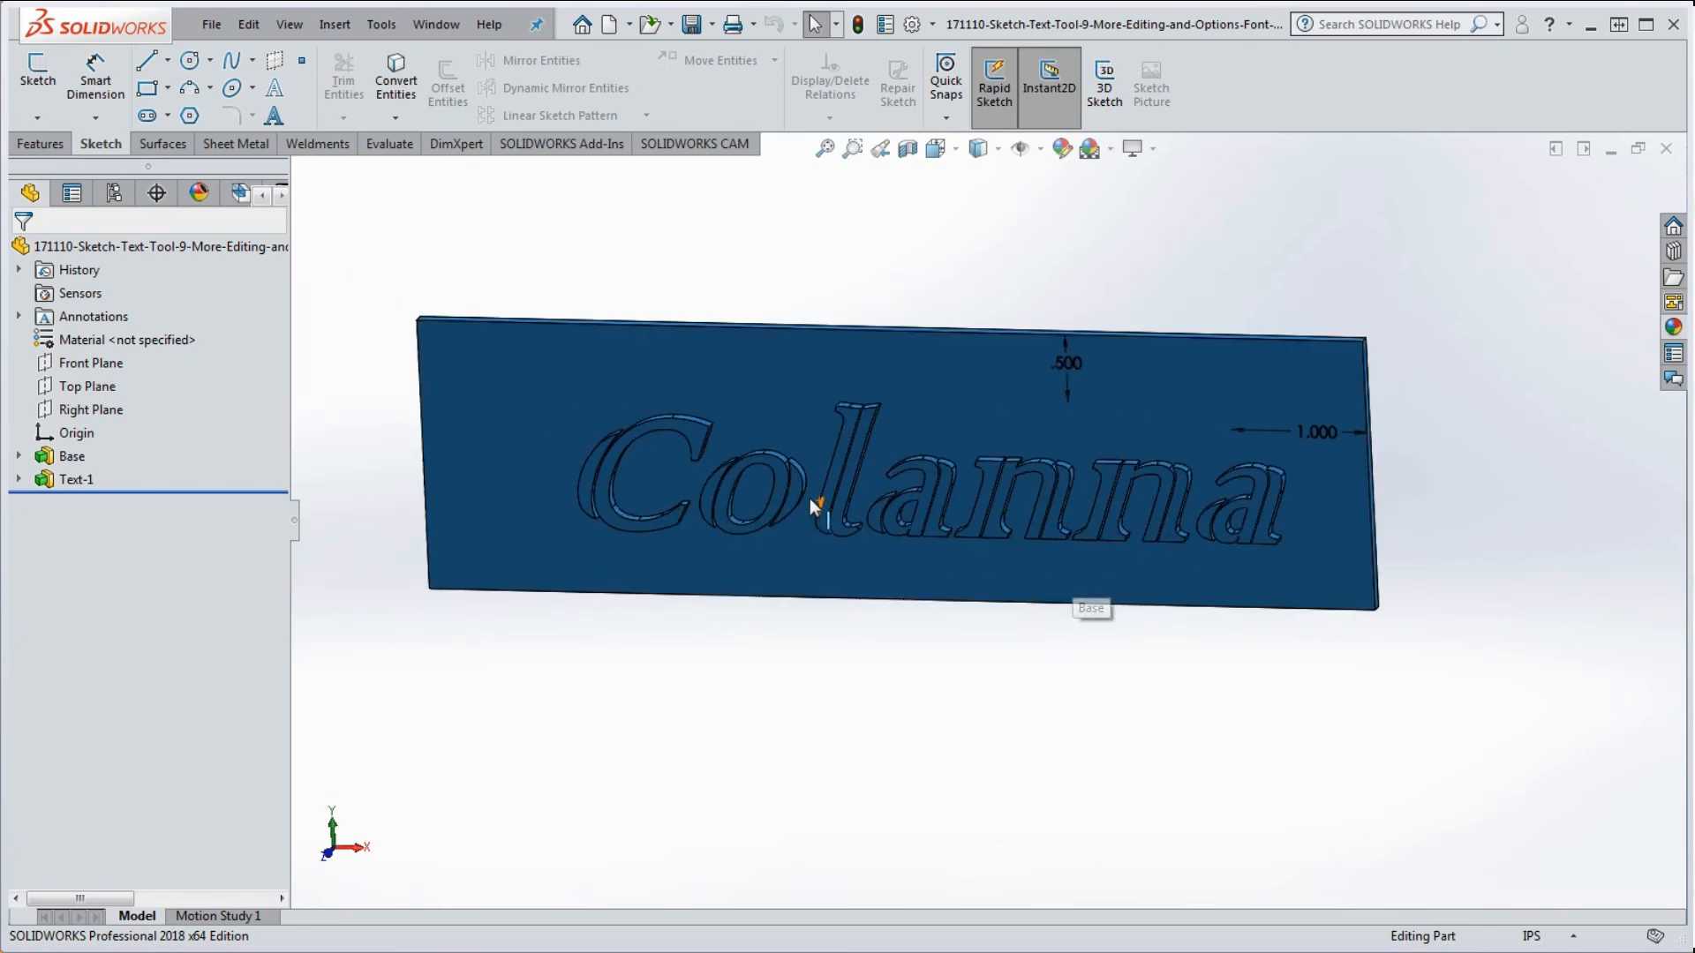
{"action": "left_click", "coordinate": [16, 480]}
Step: Edit Sketch2, open the Colanna text settings, and apply Left Align
{"action": "right_click", "coordinate": [82, 505]}
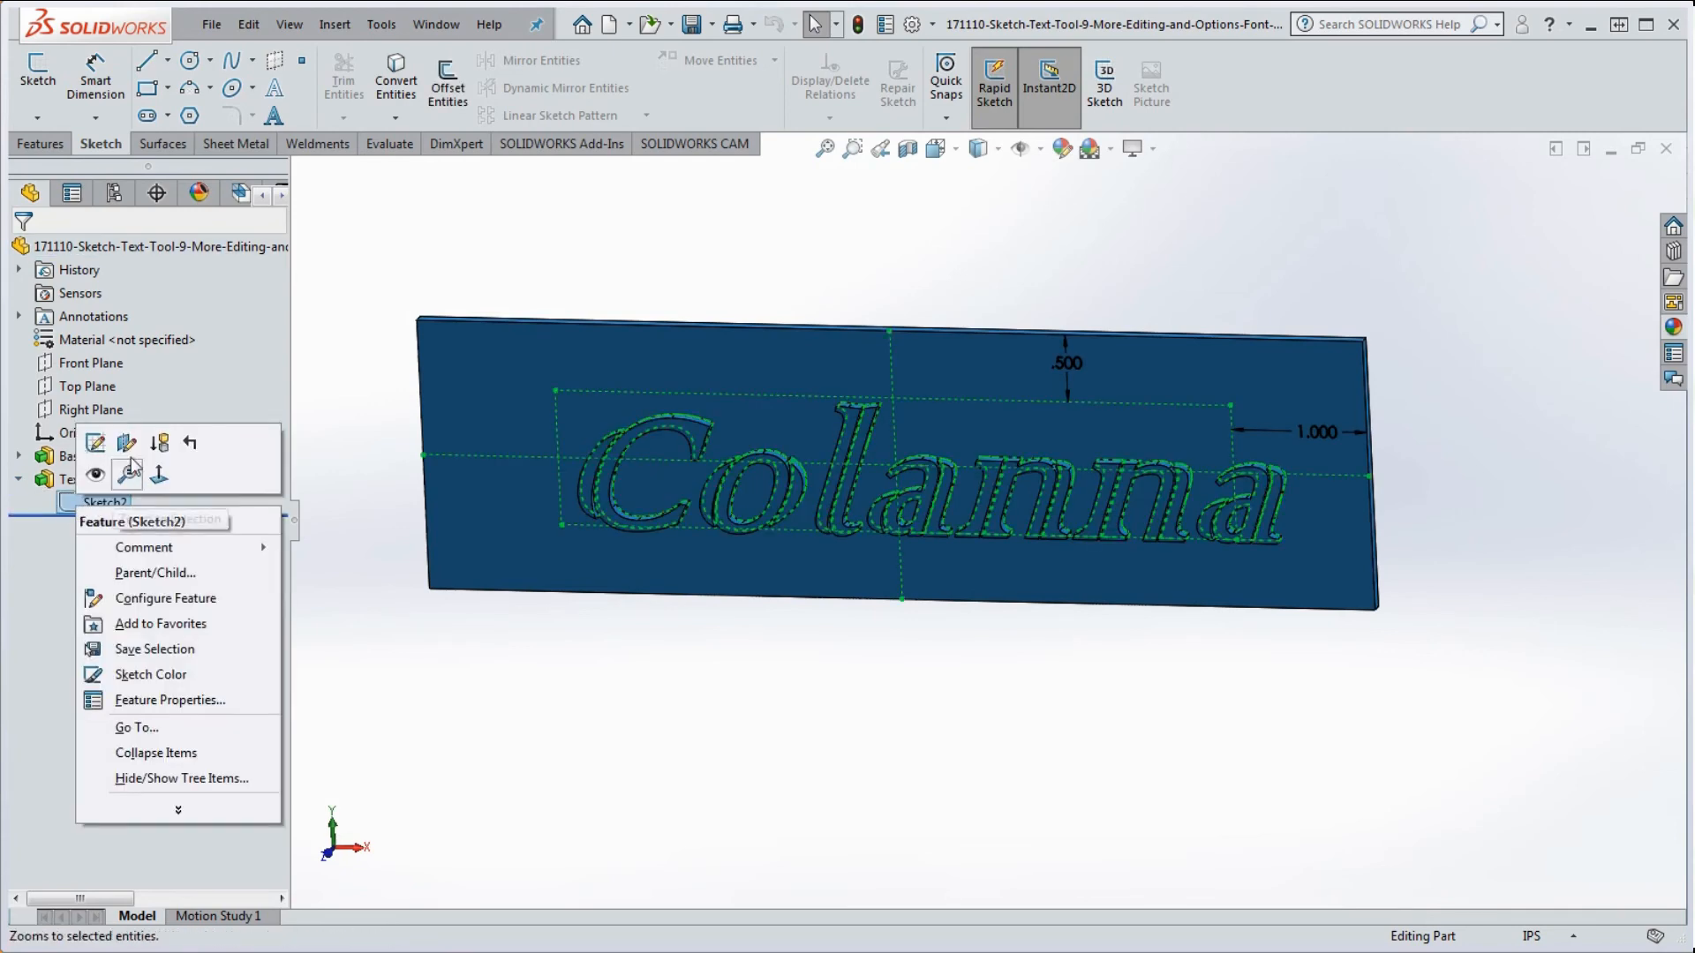
{"action": "left_click", "coordinate": [126, 442]}
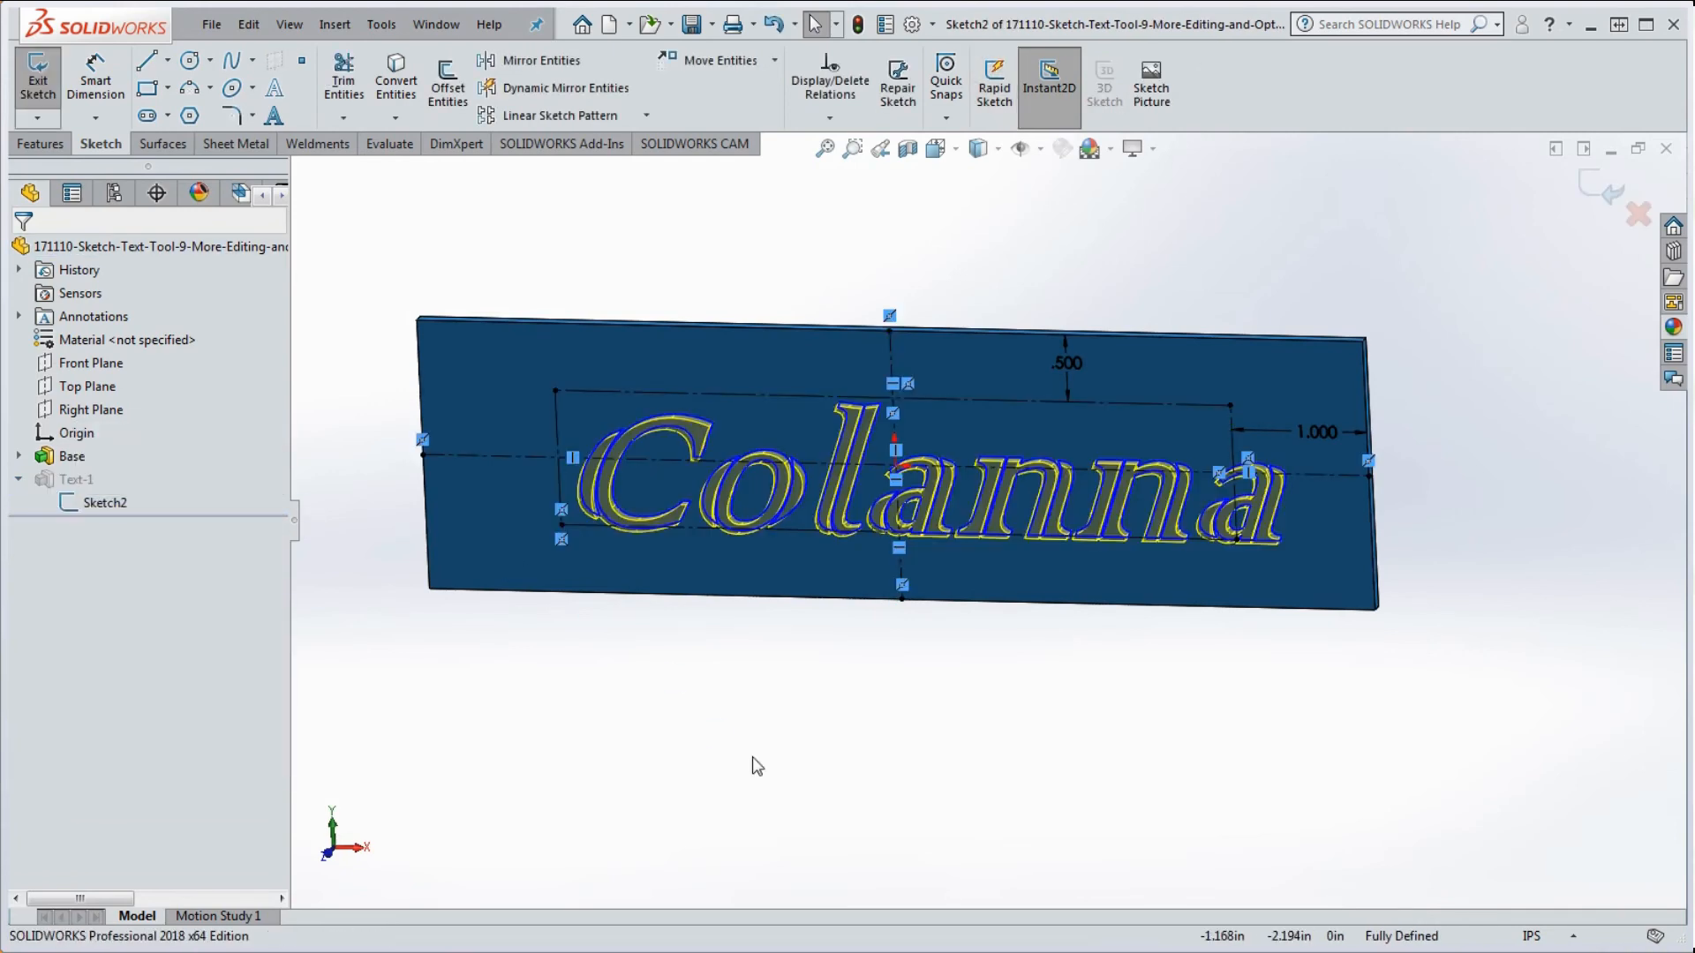
{"action": "double_click", "coordinate": [796, 516]}
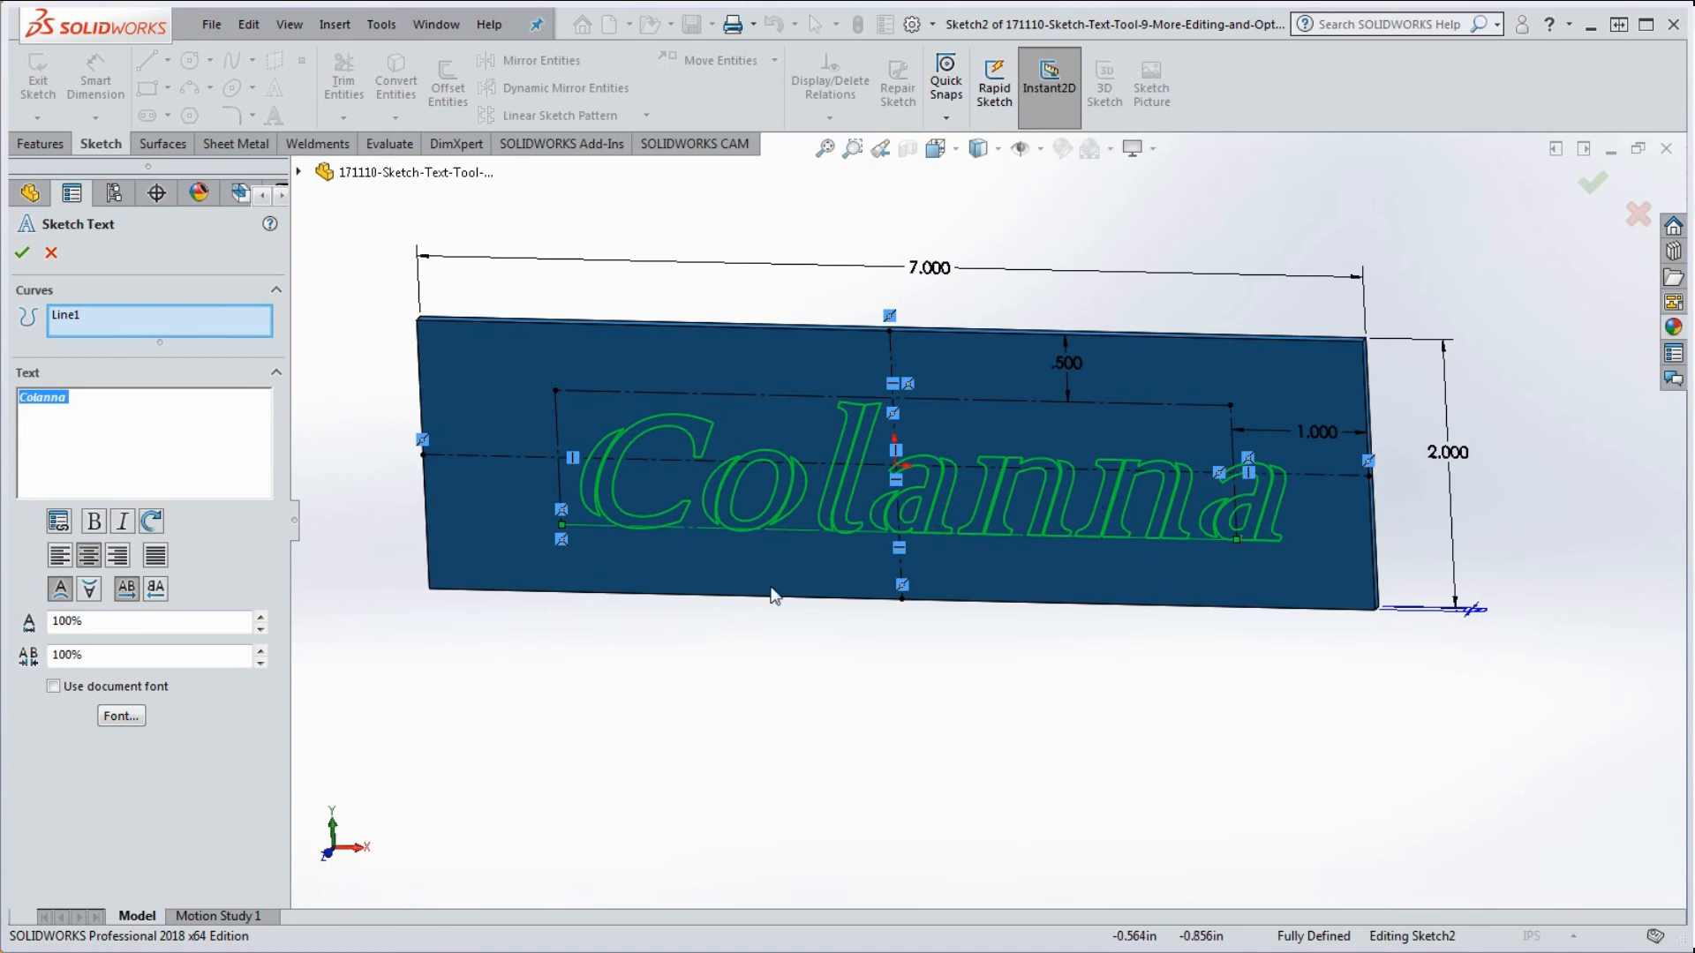
{"action": "left_click", "coordinate": [62, 562]}
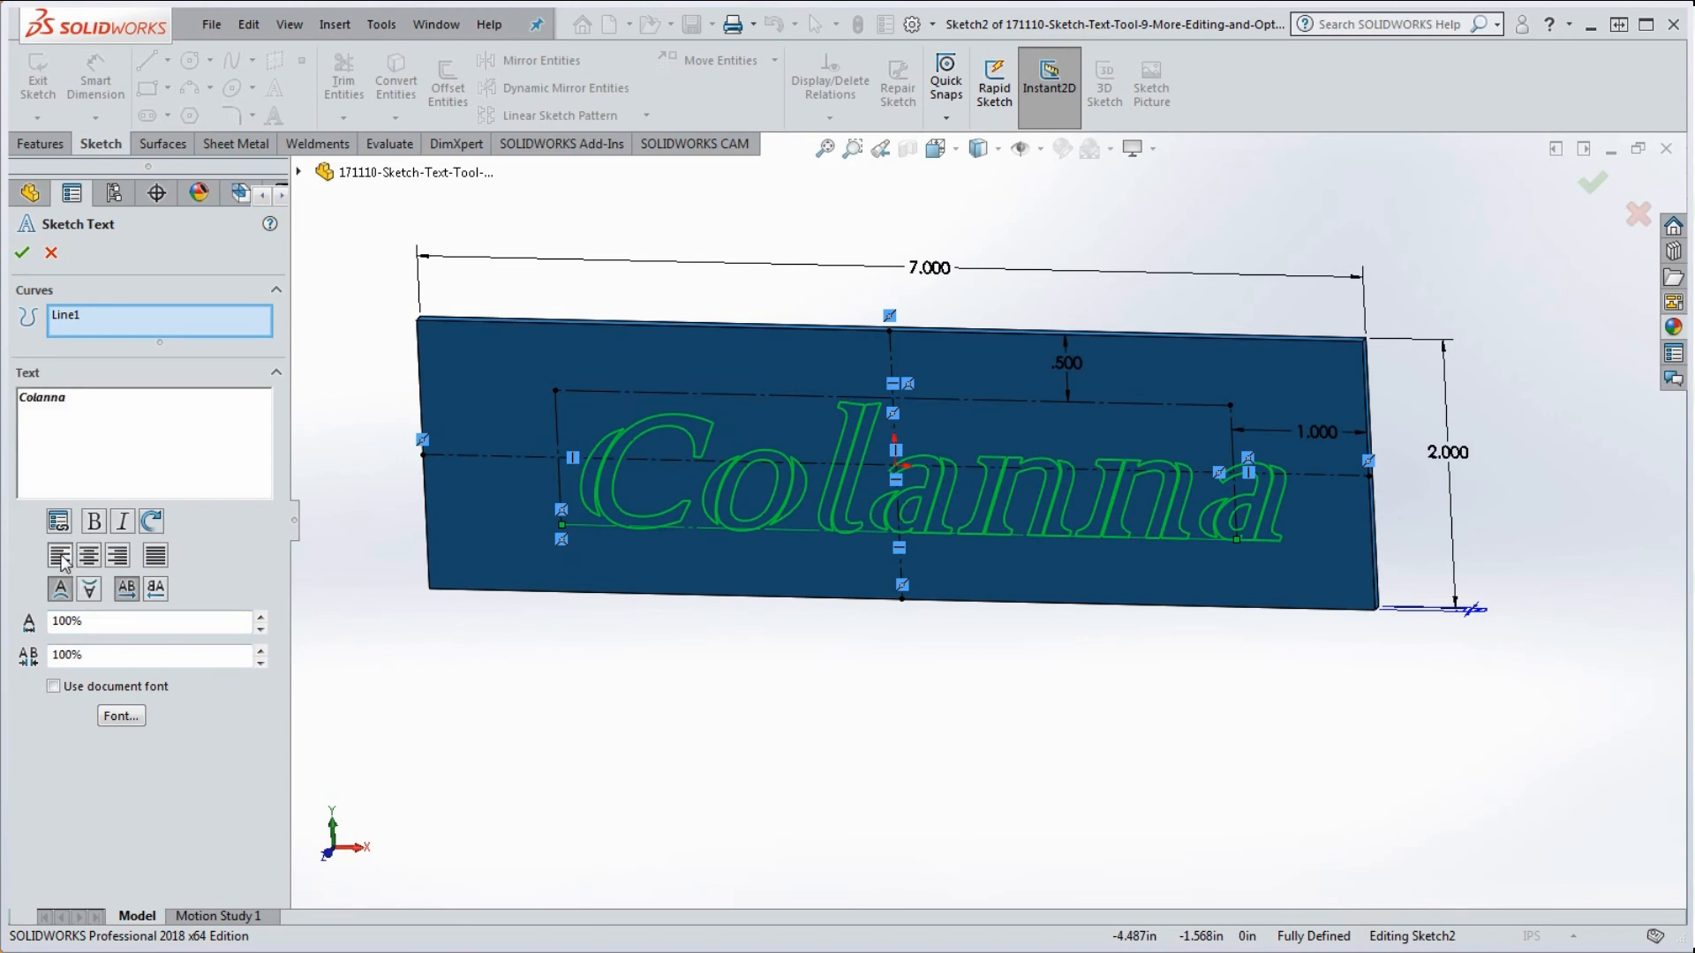
Step: Switch the Colanna sketch text from Right Align to Justify, then exit Sketch2 and rebuild Text-1
{"action": "left_click", "coordinate": [116, 560]}
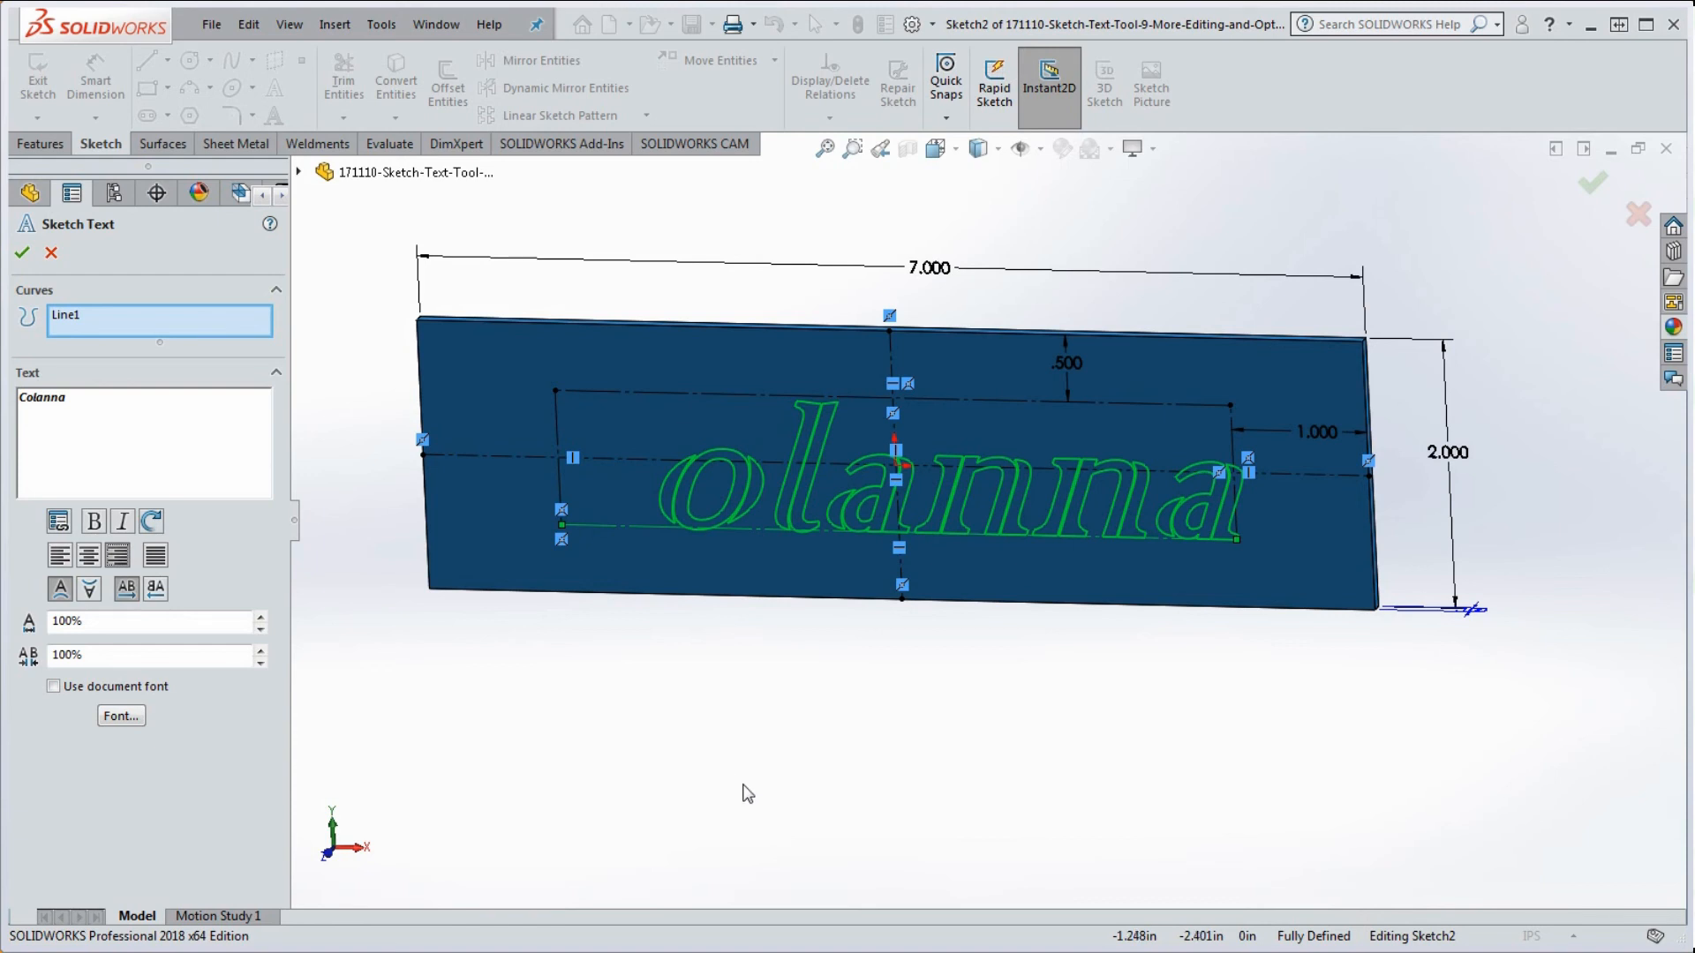
{"action": "left_click", "coordinate": [153, 559]}
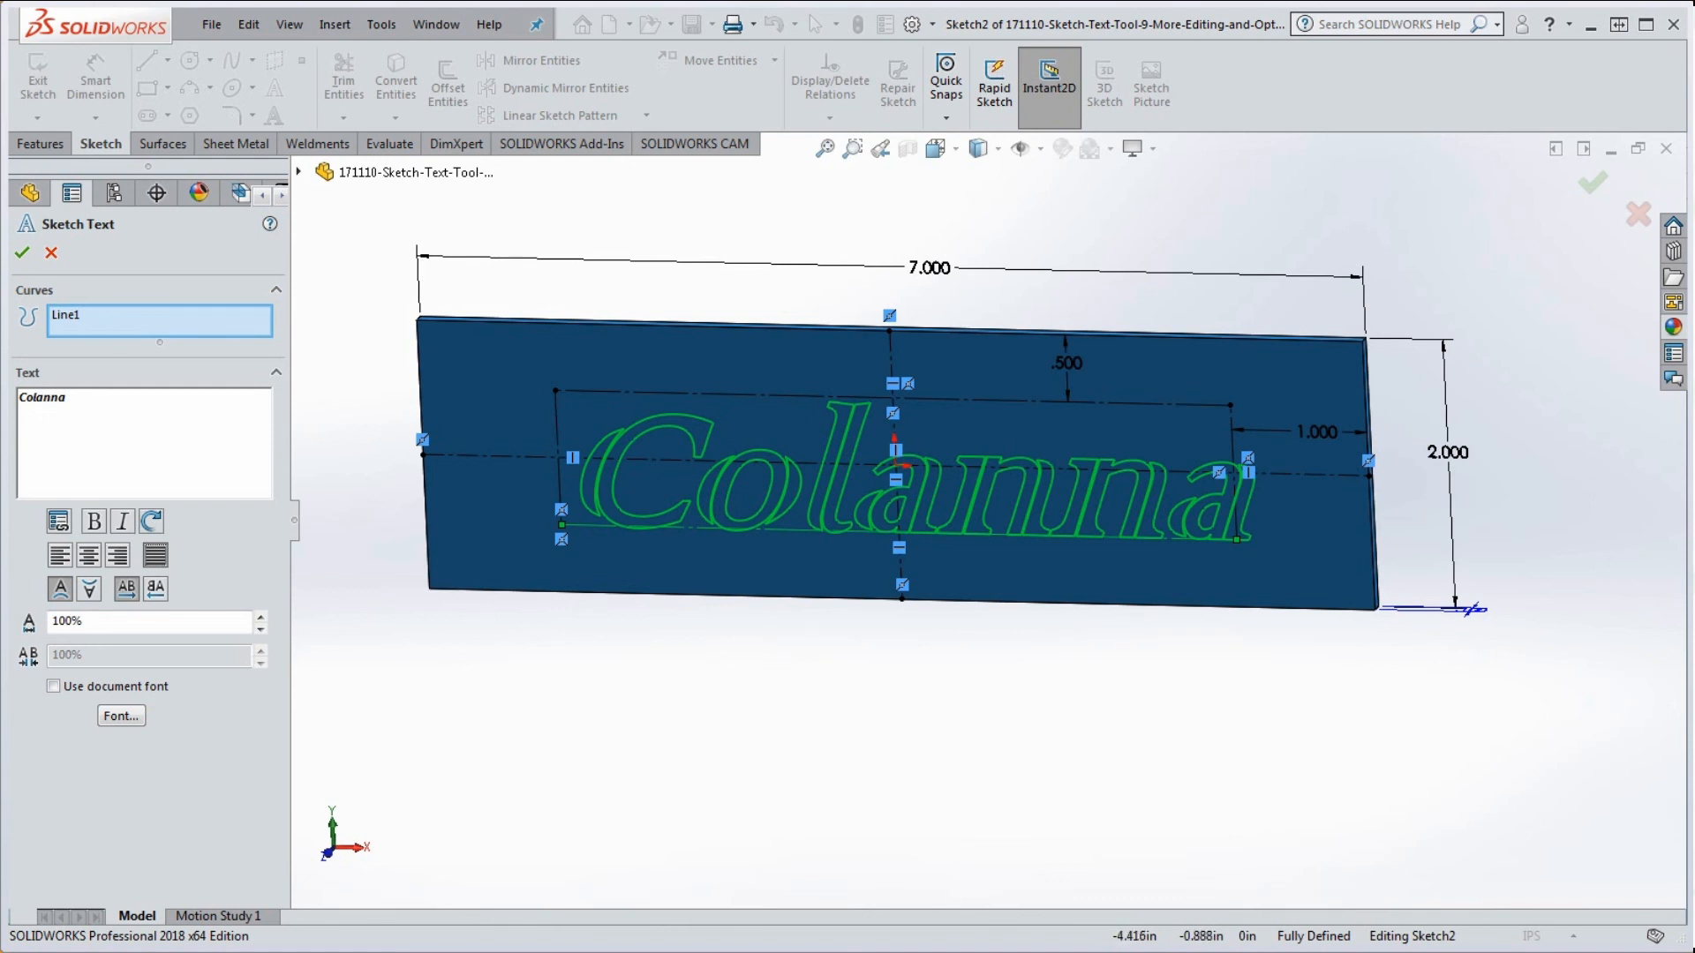
{"action": "left_click", "coordinate": [23, 254]}
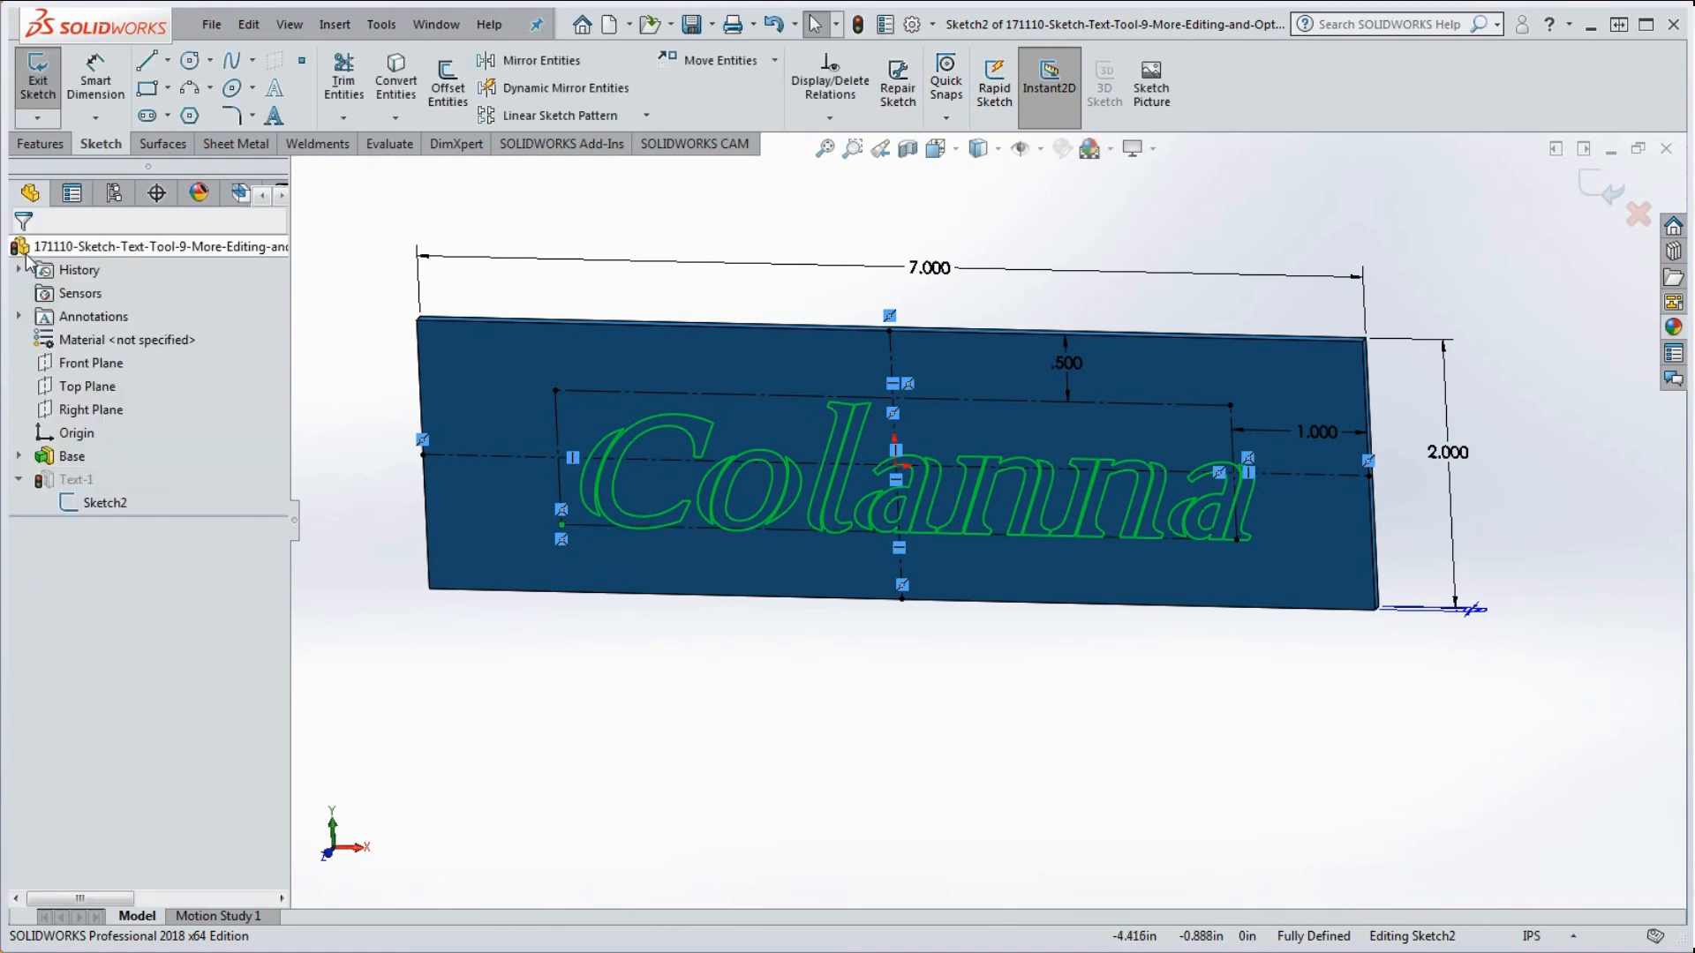
{"action": "left_click", "coordinate": [857, 24]}
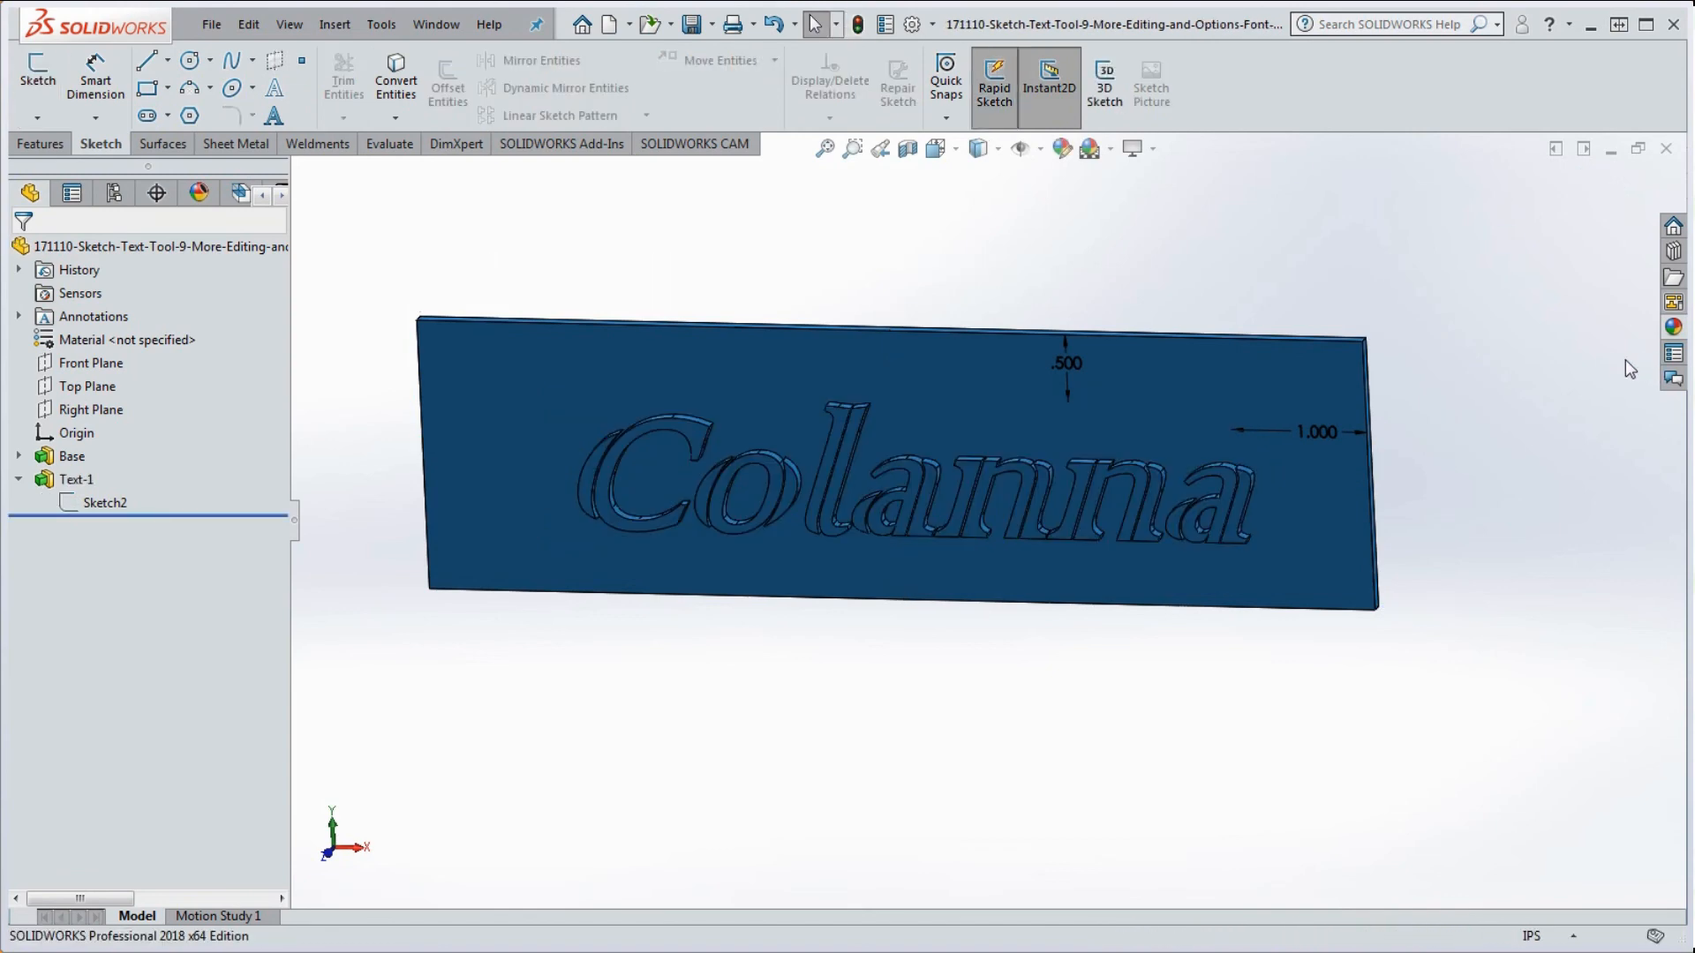